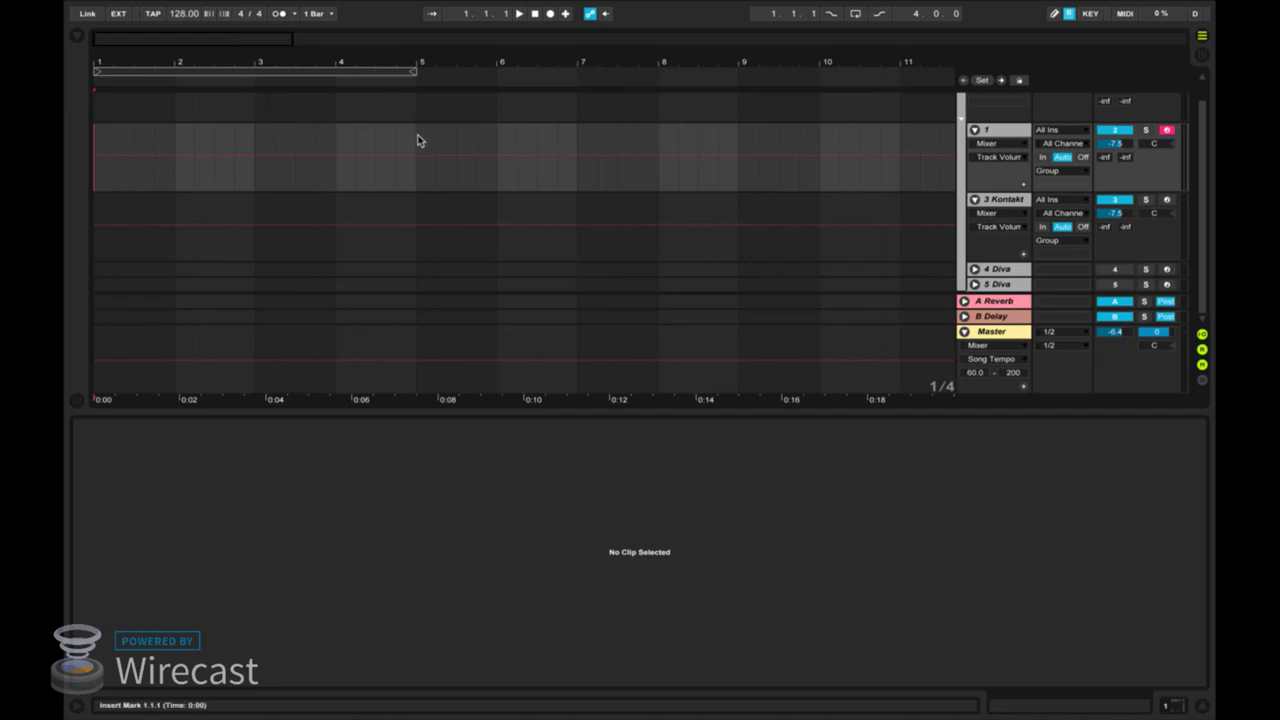
Create an empty one-bar MIDI clip at bar 1 of track 1 and open it in an enlarged note editor.
drag(418, 140, 64, 195)
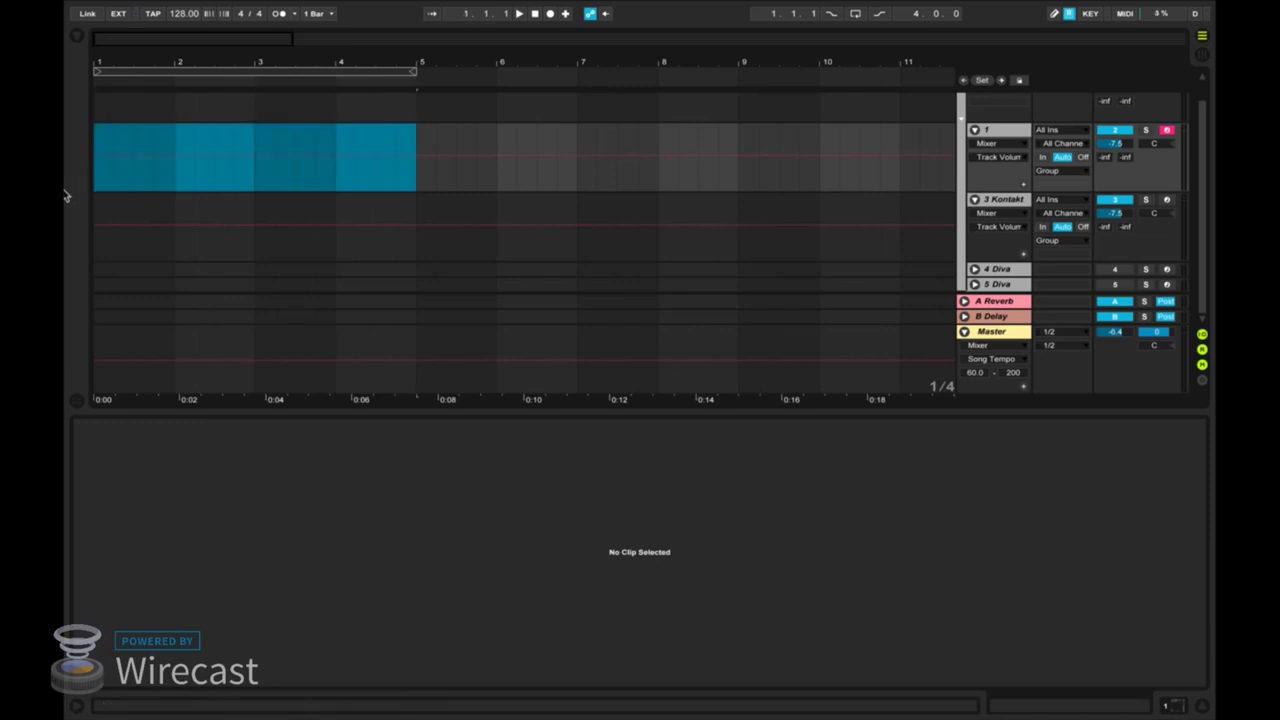
drag(156, 137, 66, 160)
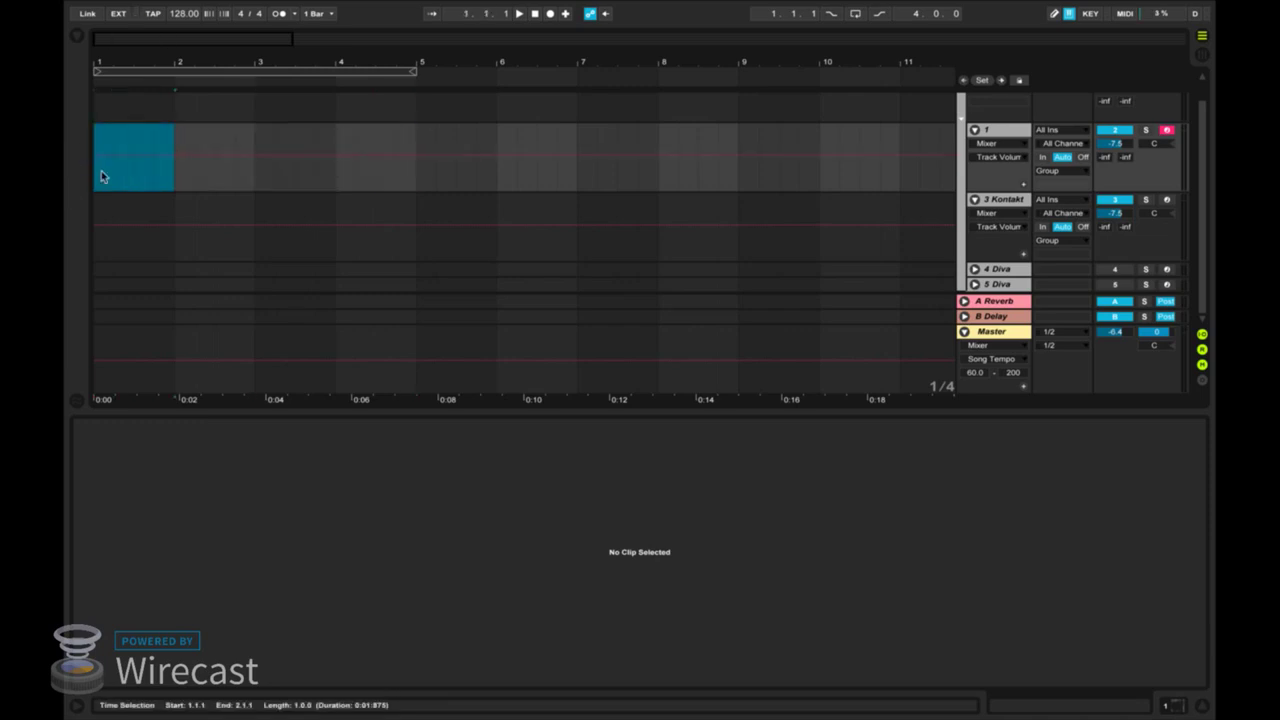
key(ctrl+shift+m)
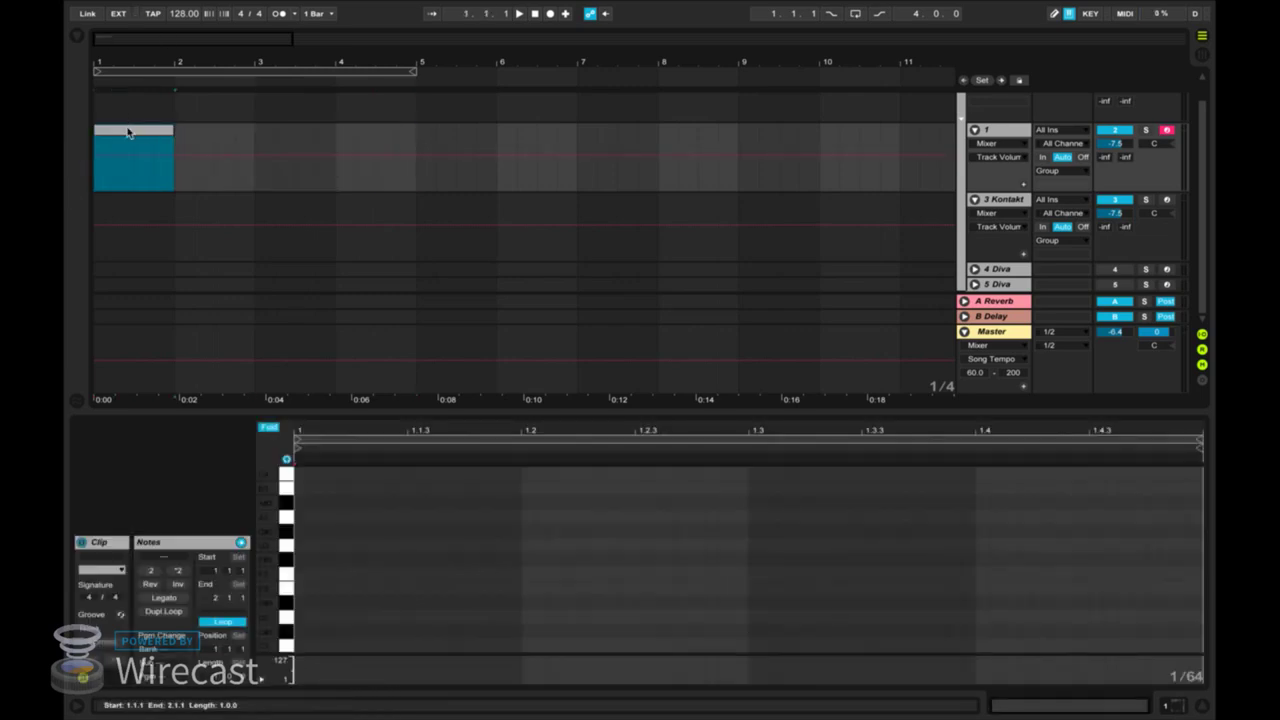
double_click(127, 132)
scroll(823, 189, up, 1)
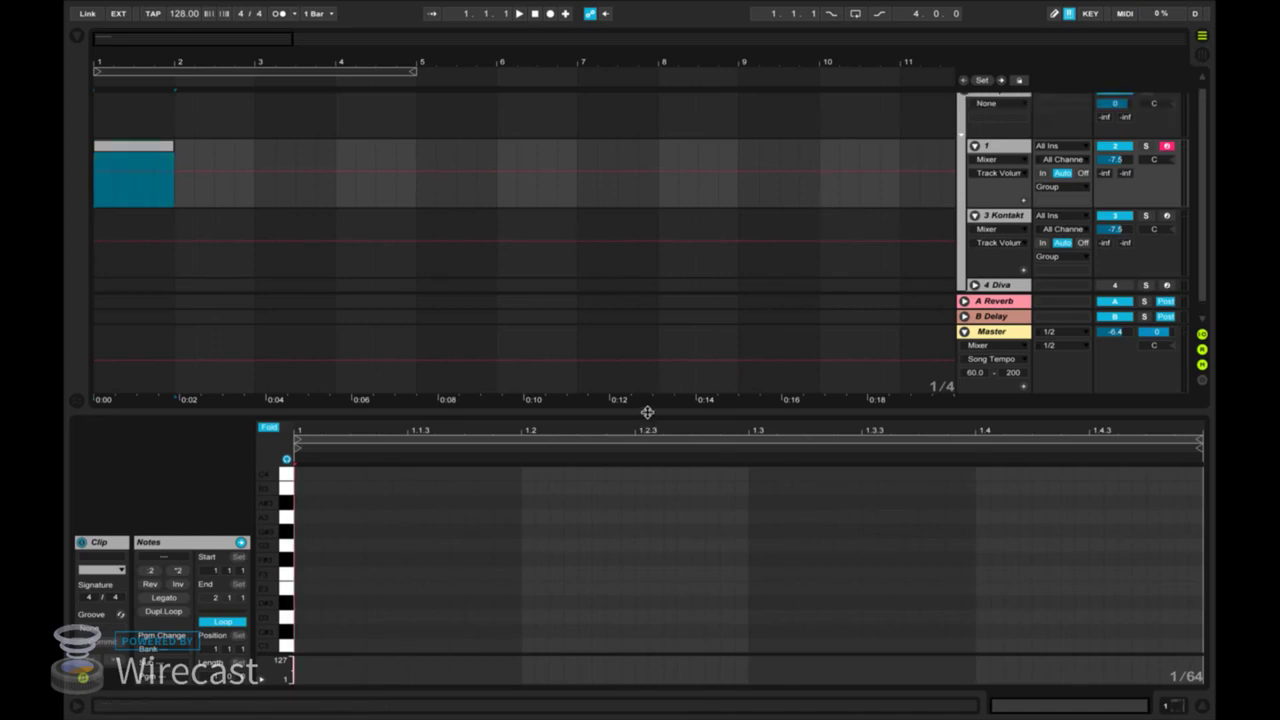
drag(646, 411, 662, 253)
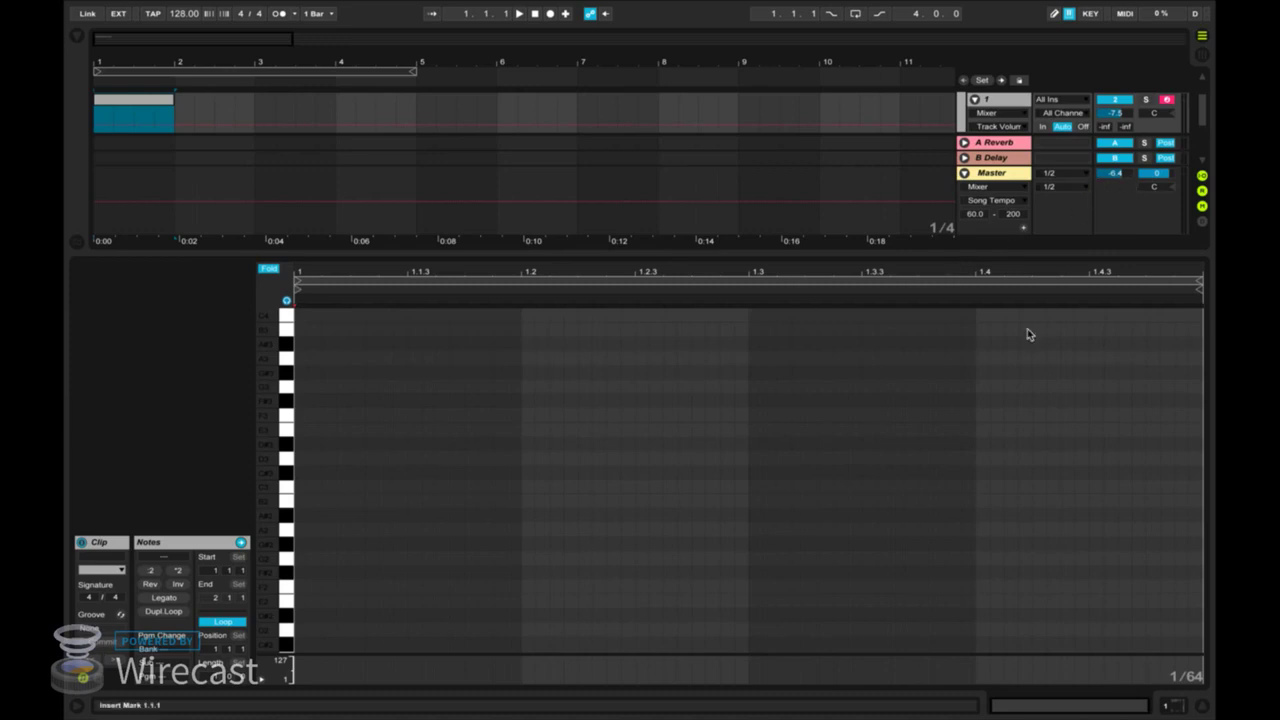
Set the volume of track 1 to 0 and select its one-bar clip.
click(1114, 115)
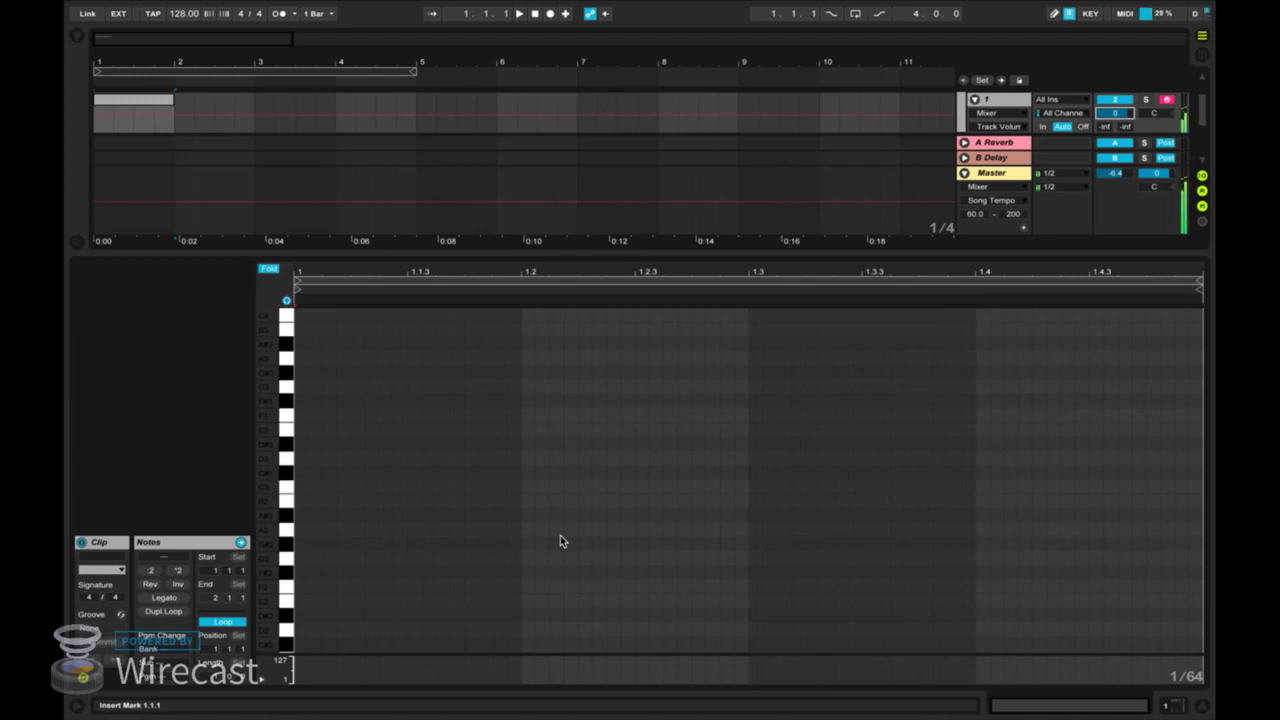
click(186, 121)
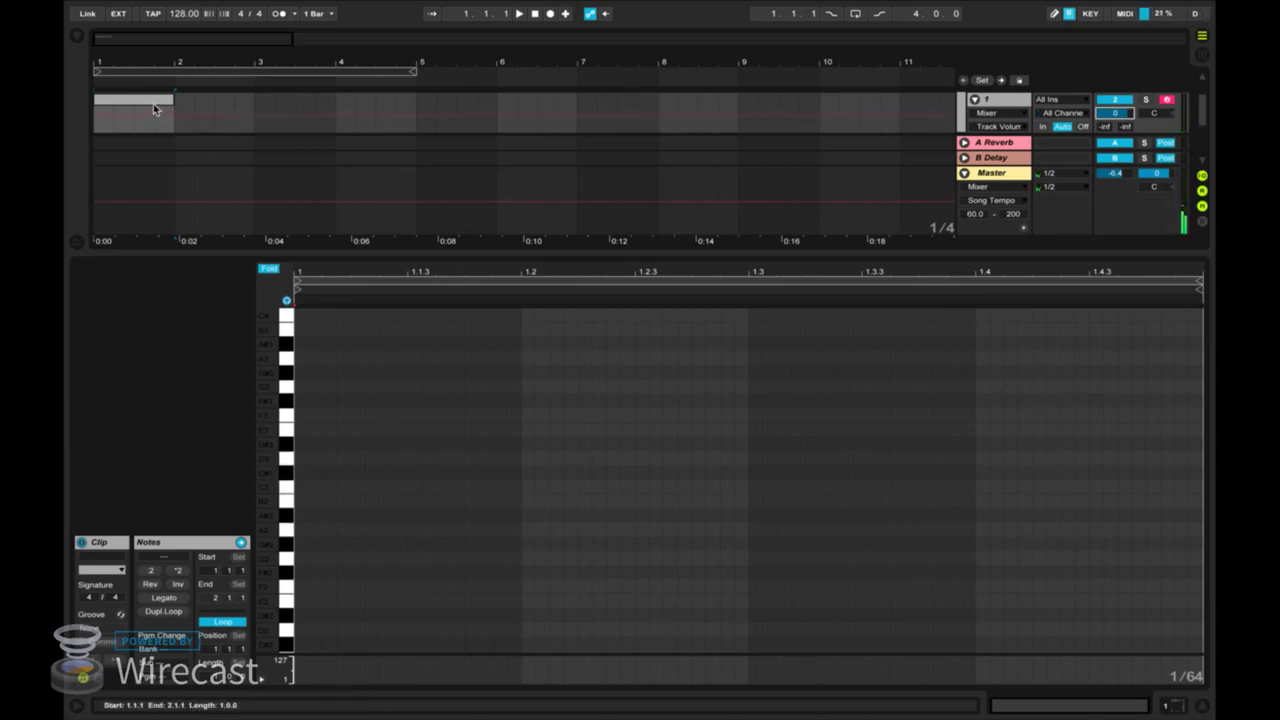
click(154, 101)
scroll(477, 447, down, 2)
scroll(477, 441, up, 2)
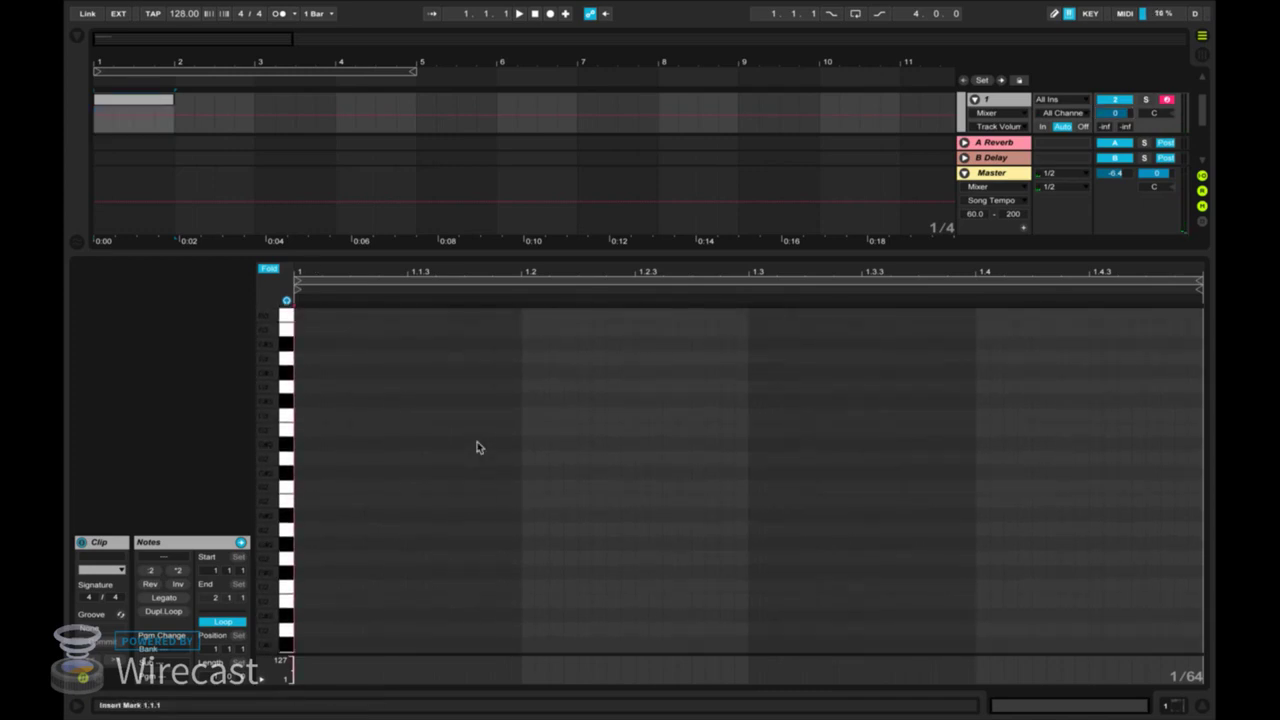
Record an ascending E2 to E3 scale over the first two bars of track 1.
click(535, 16)
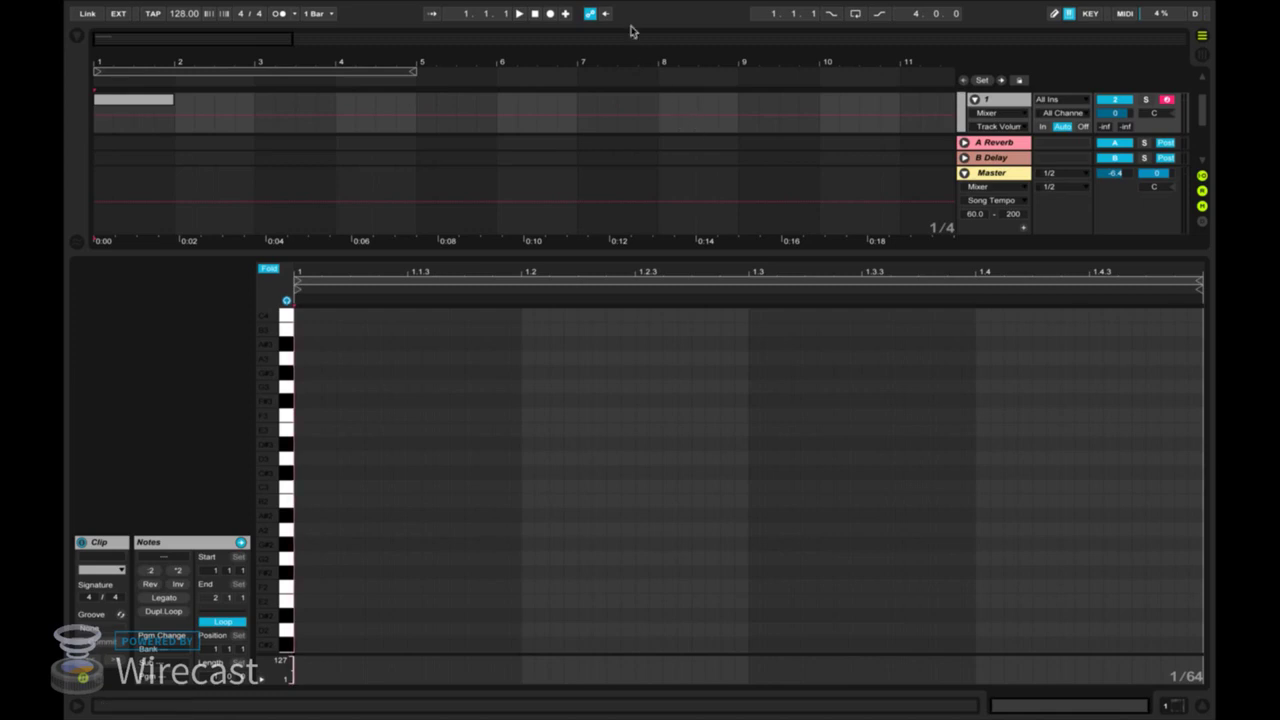
click(549, 15)
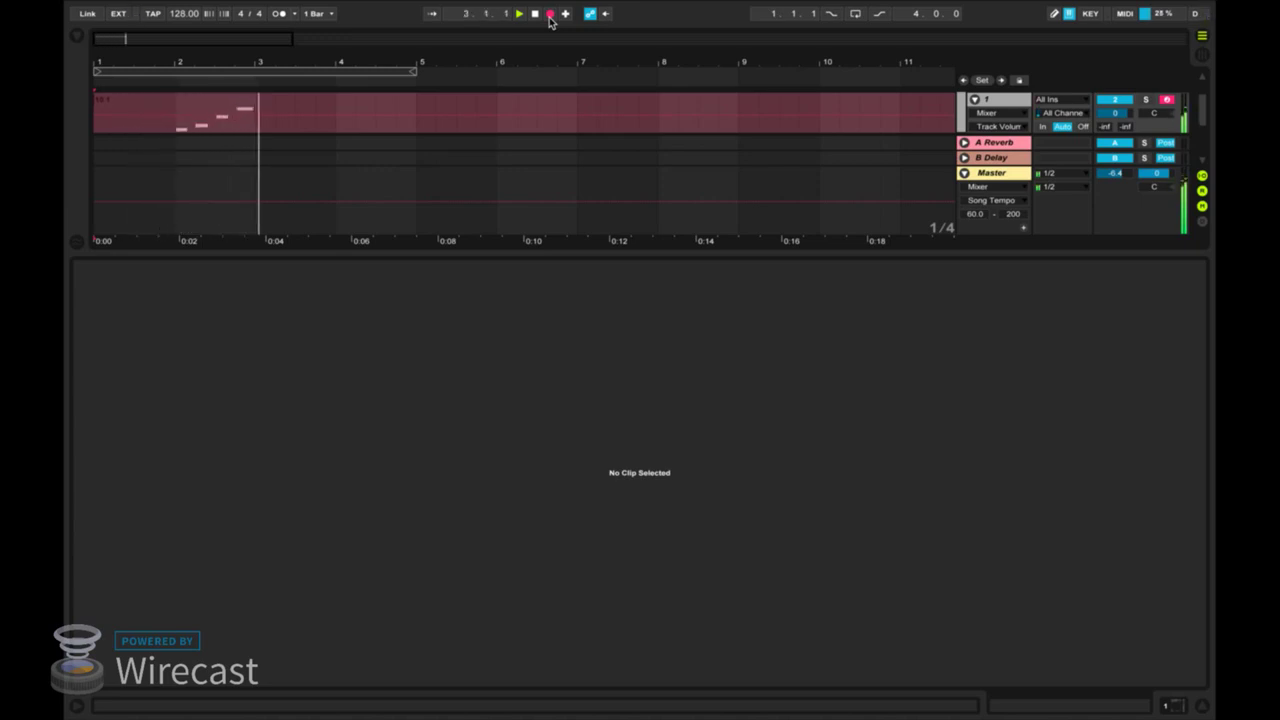
click(549, 15)
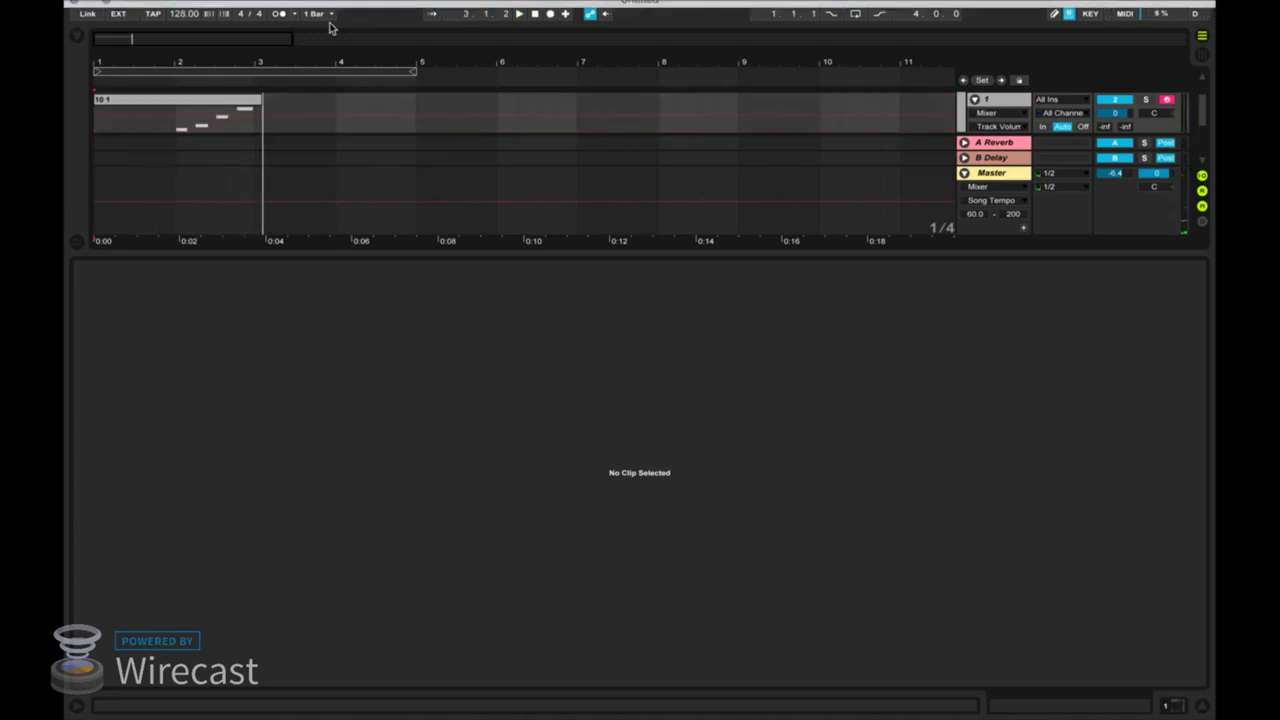
Open the recorded scale clip and enlarge its note editor.
drag(314, 255, 289, 440)
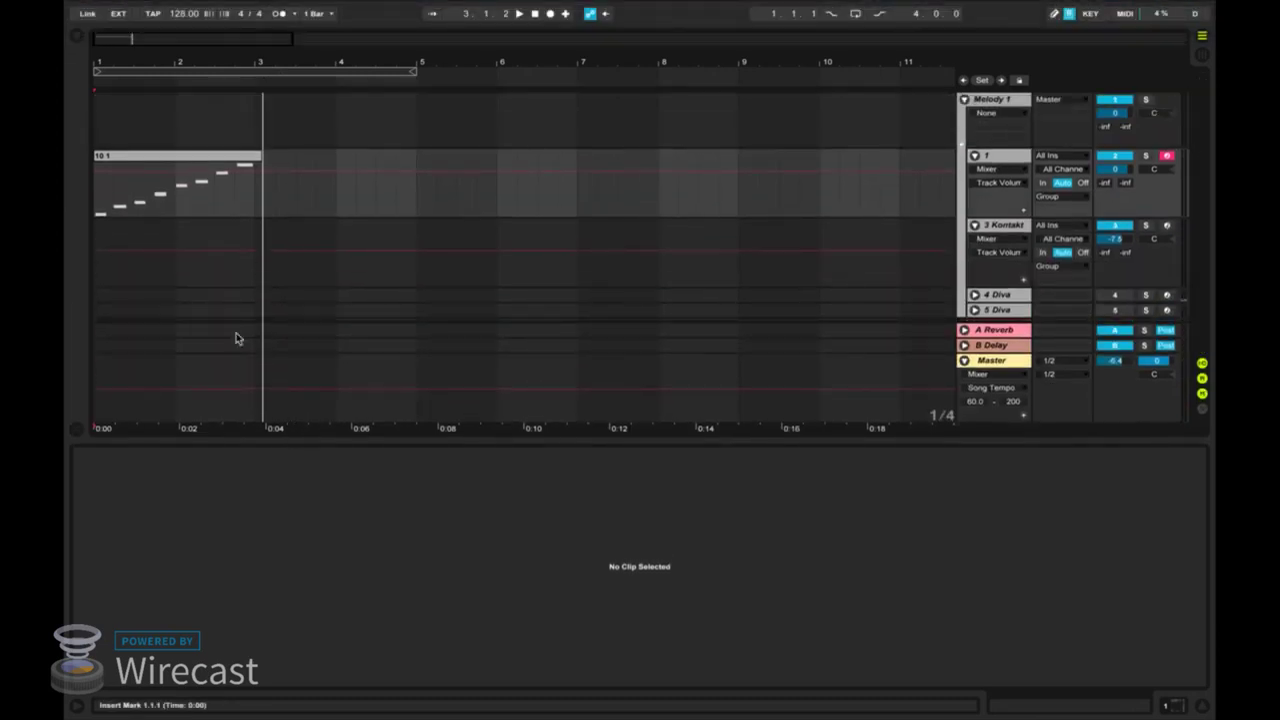
click(167, 161)
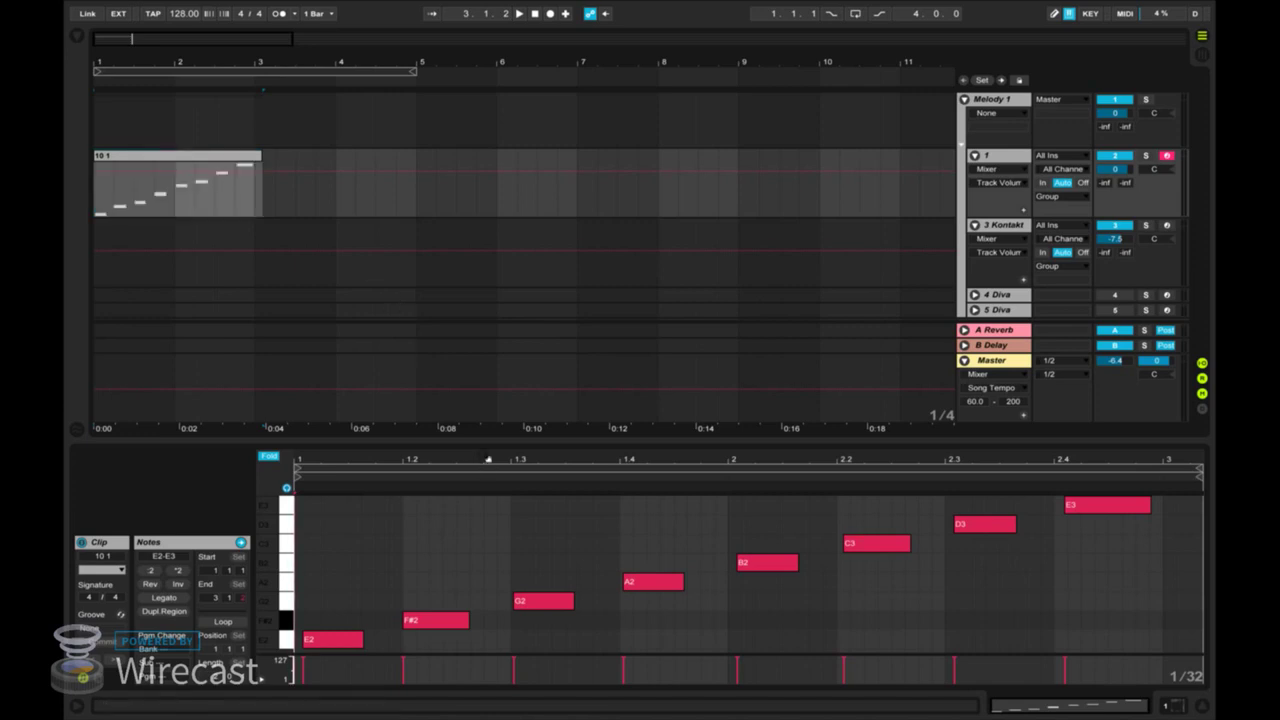
drag(486, 440, 487, 247)
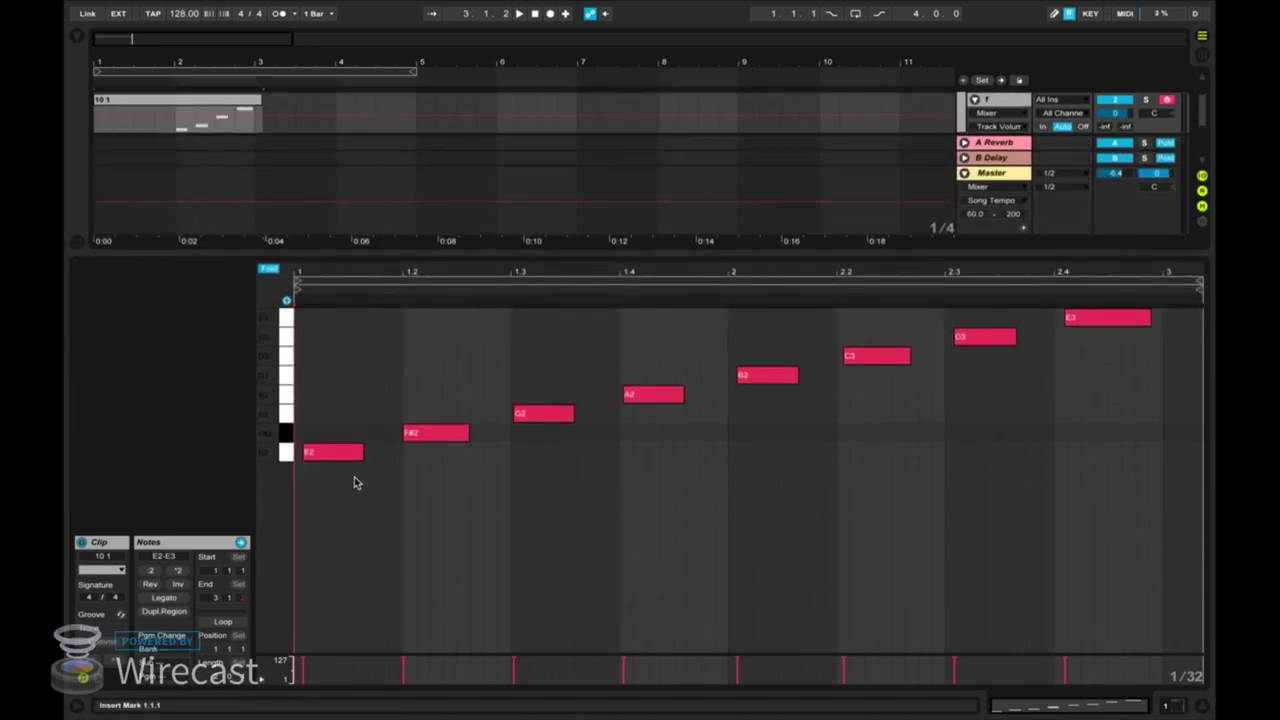
Move all the recorded scale notes ahead of the clip's 1.1.1 start point.
drag(343, 480, 1127, 254)
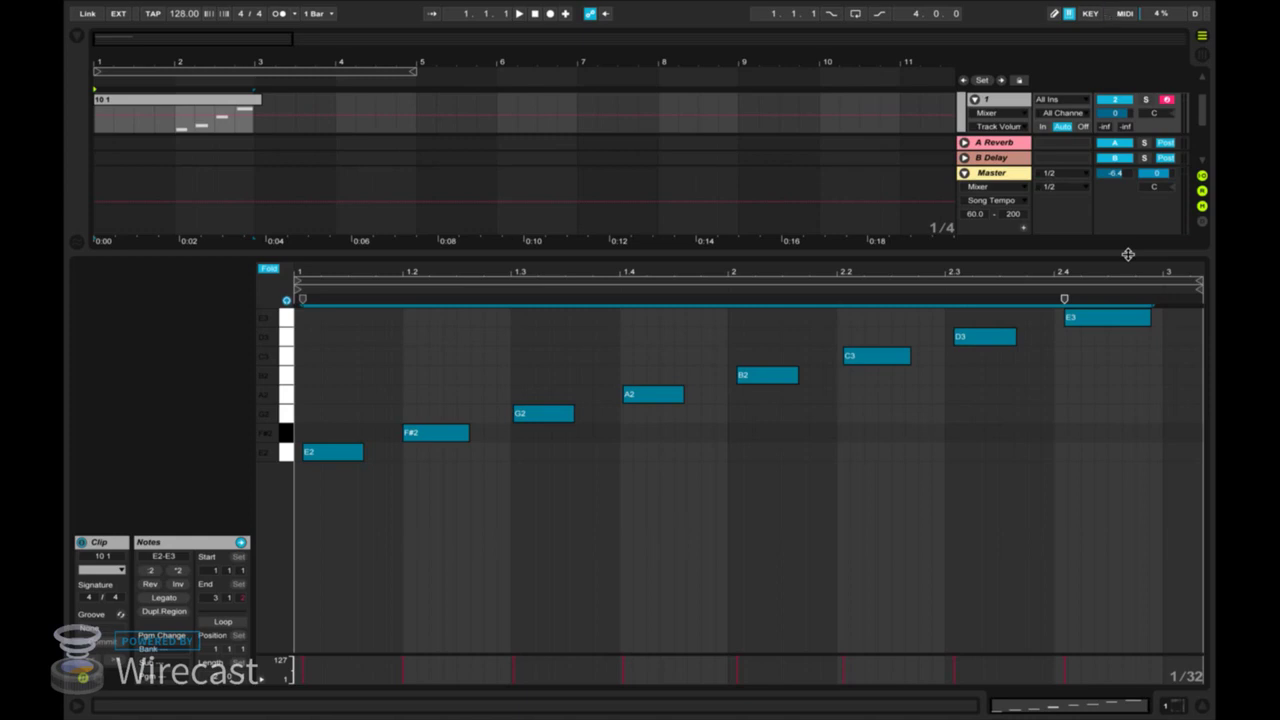
drag(1086, 317, 447, 383)
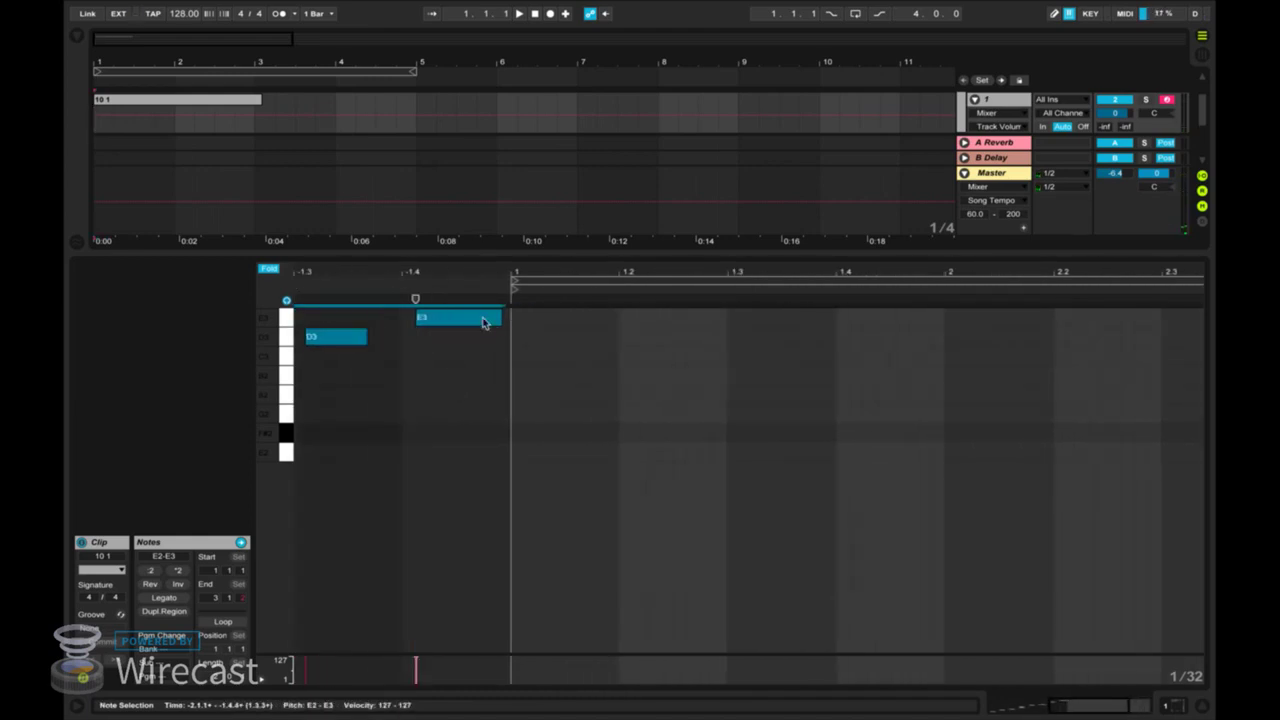
scroll(733, 291, left, 3)
scroll(694, 383, left, 5)
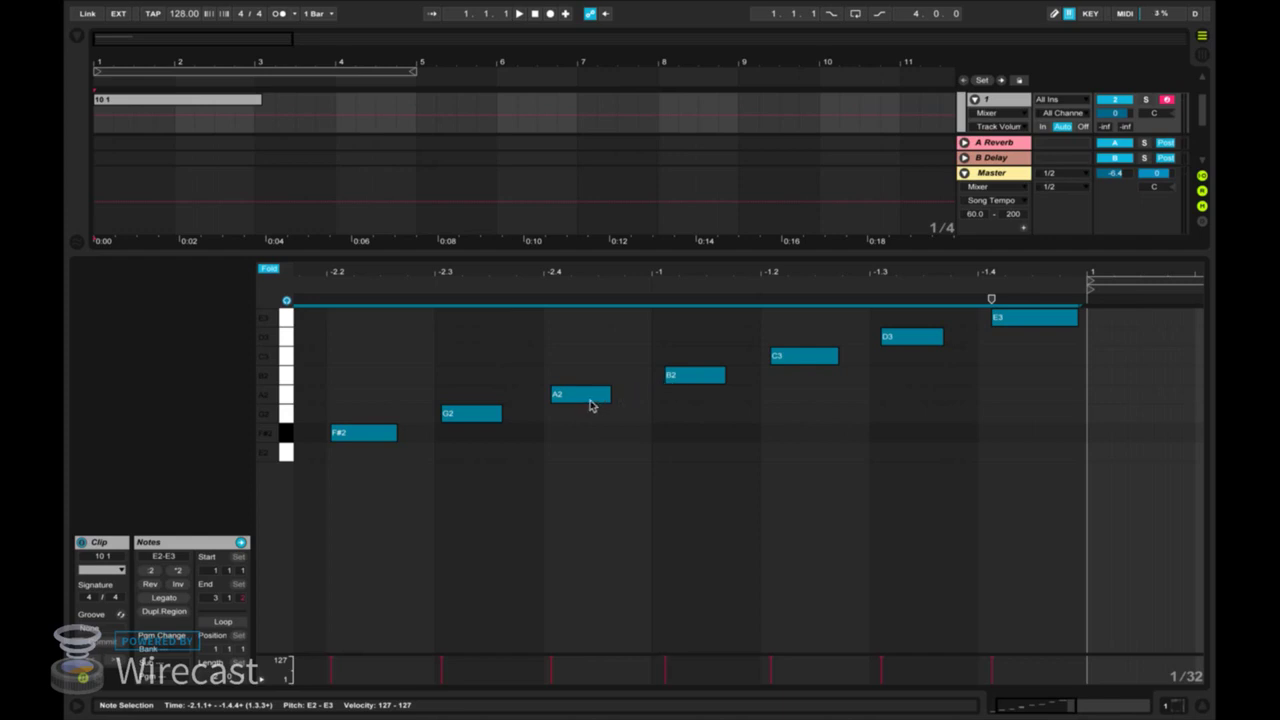
Unfold the note rows and duplicate the scale one octave lower (E1 to E2) and one octave higher (E3 to E4).
key(f)
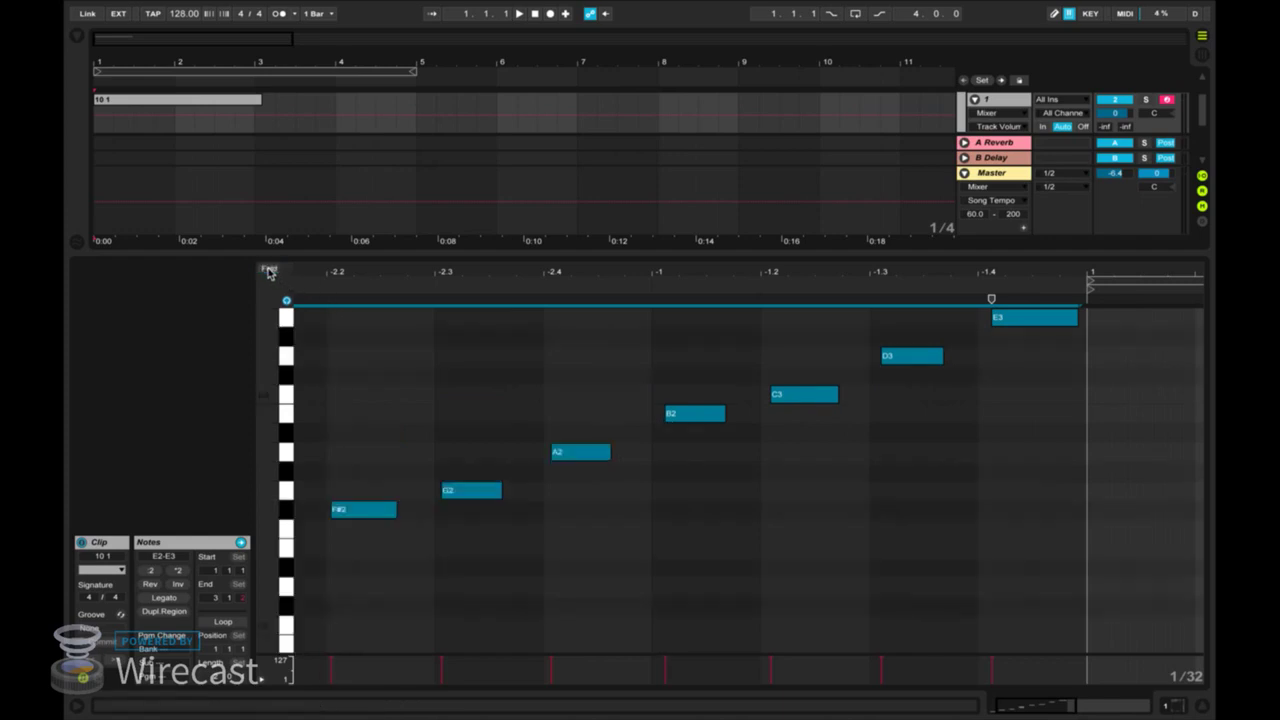
mouse_move(572, 456)
mouse_down()
mouse_move(570, 474)
mouse_move(568, 456)
mouse_up()
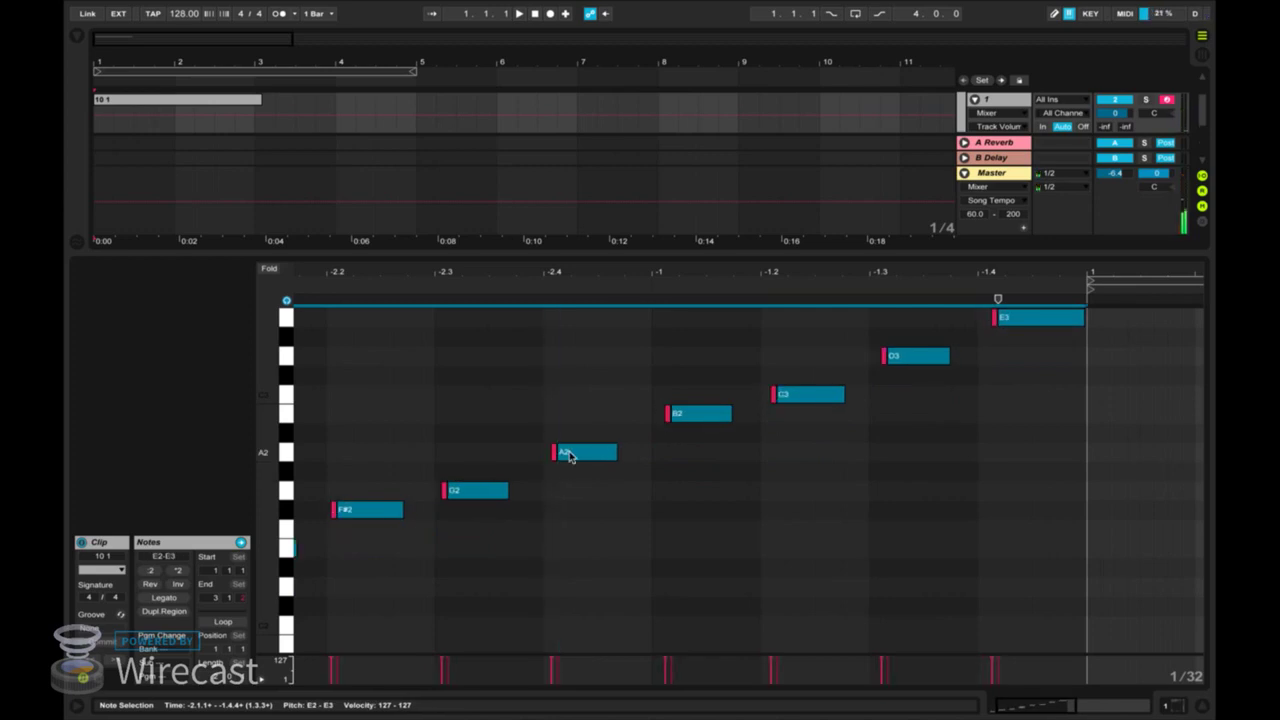
key(shift+Down)
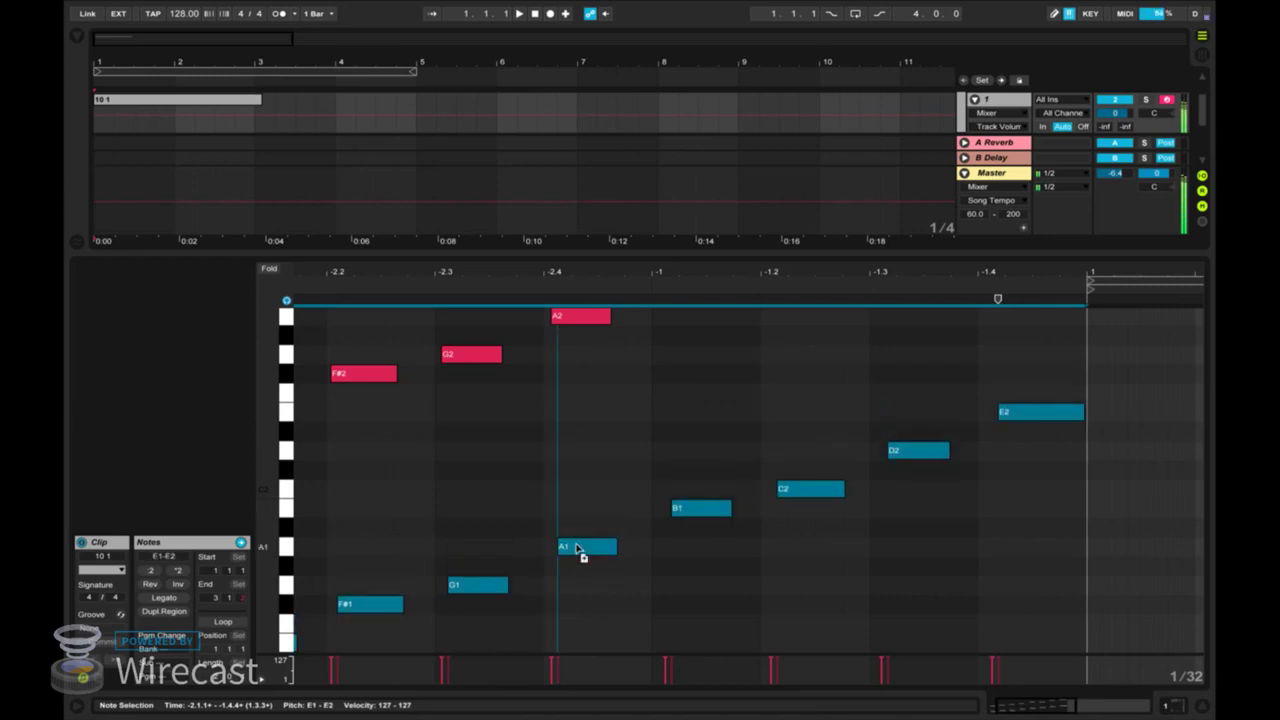
key(shift+Up)
key(shift+Up)
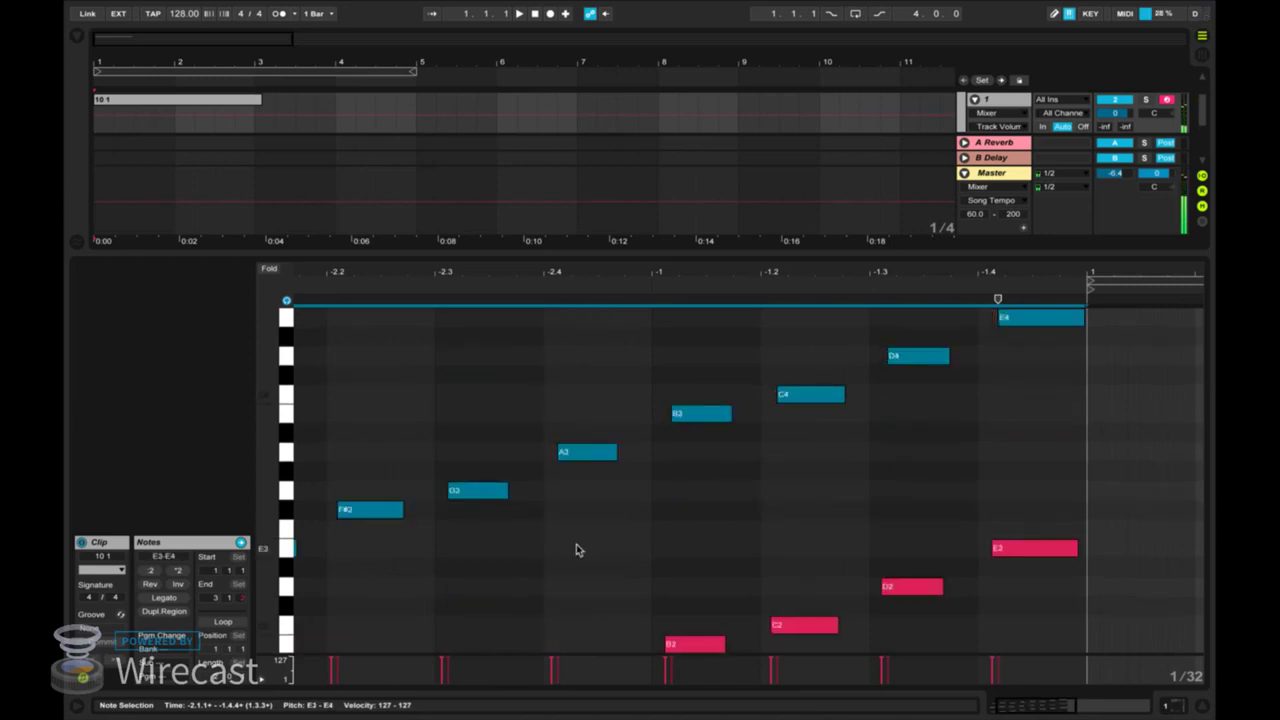
Examine the scale notes across all three octaves in the unfolded note editor.
scroll(729, 518, down, 6)
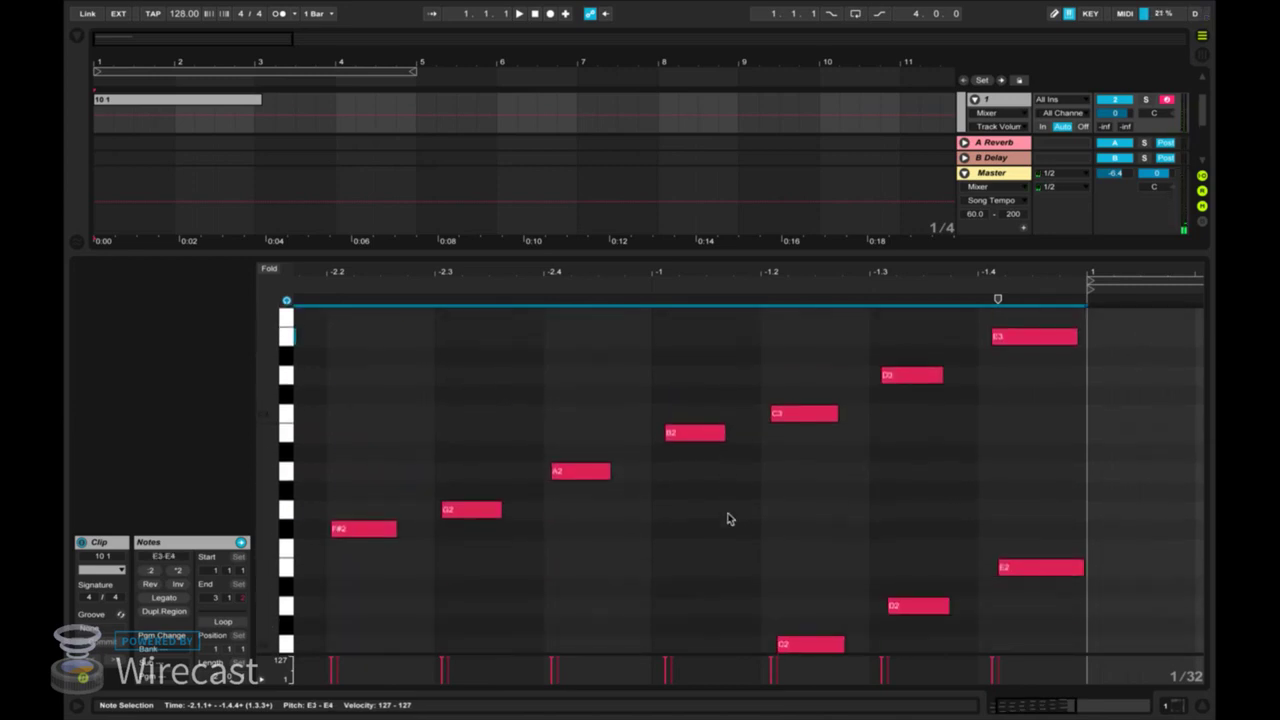
scroll(729, 518, down, 2)
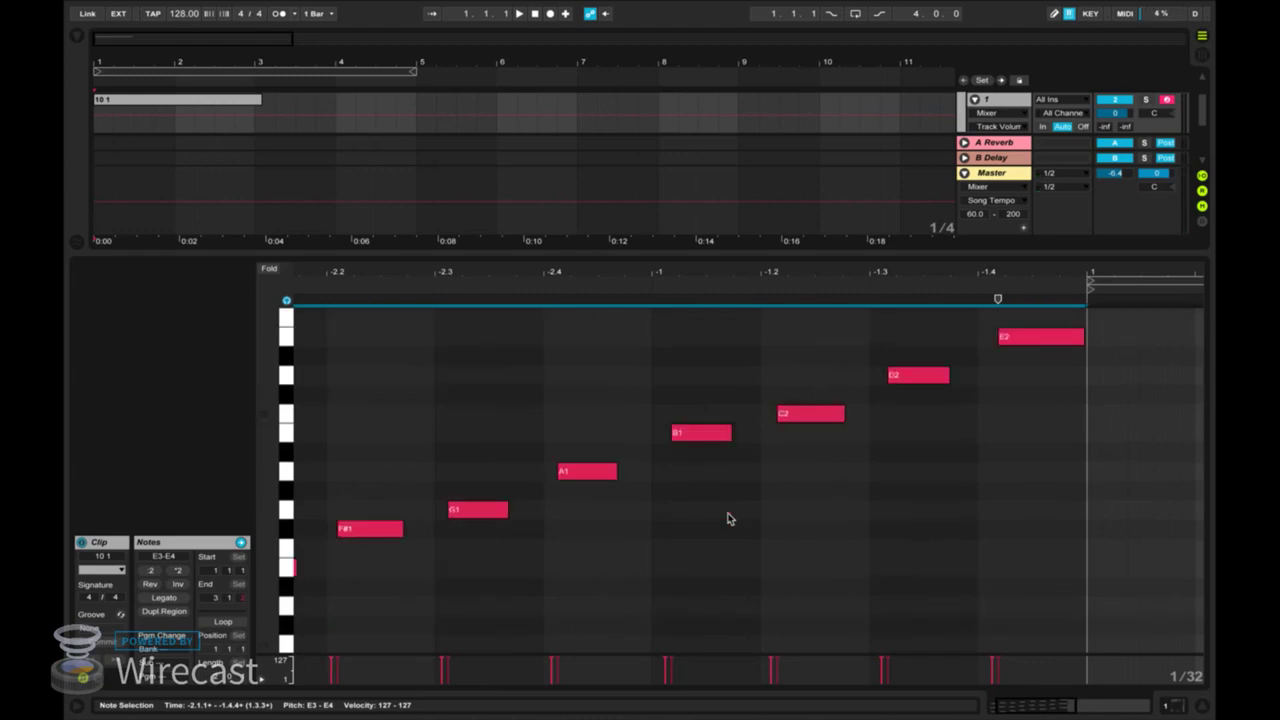
scroll(729, 518, up, 8)
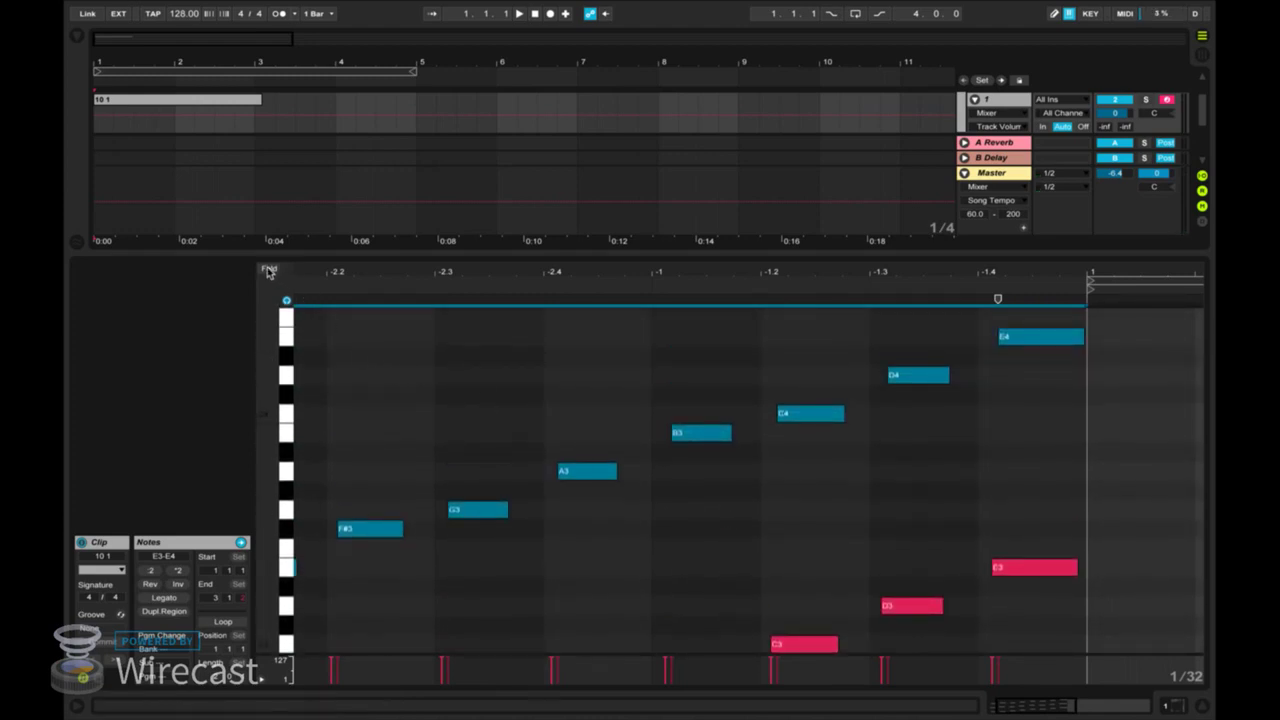
scroll(537, 418, up, 4)
scroll(537, 418, down, 8)
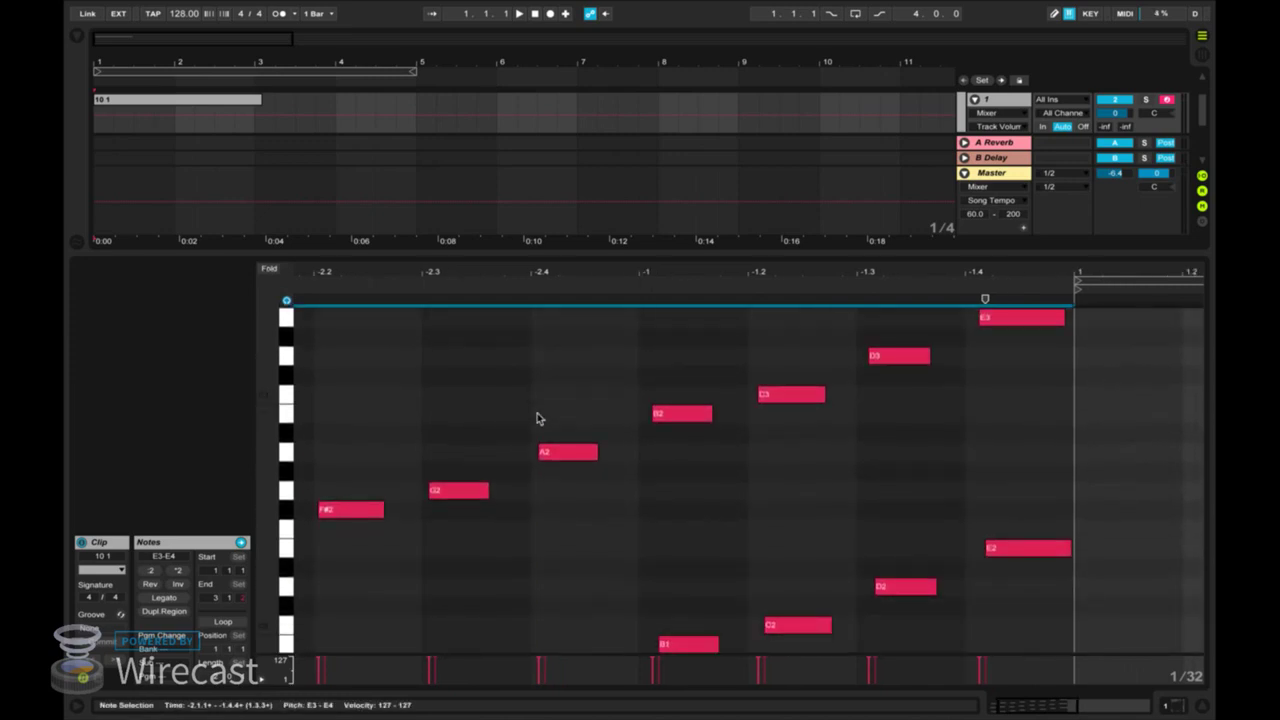
scroll(537, 418, down, 2)
scroll(537, 418, up, 5)
scroll(537, 418, down, 4)
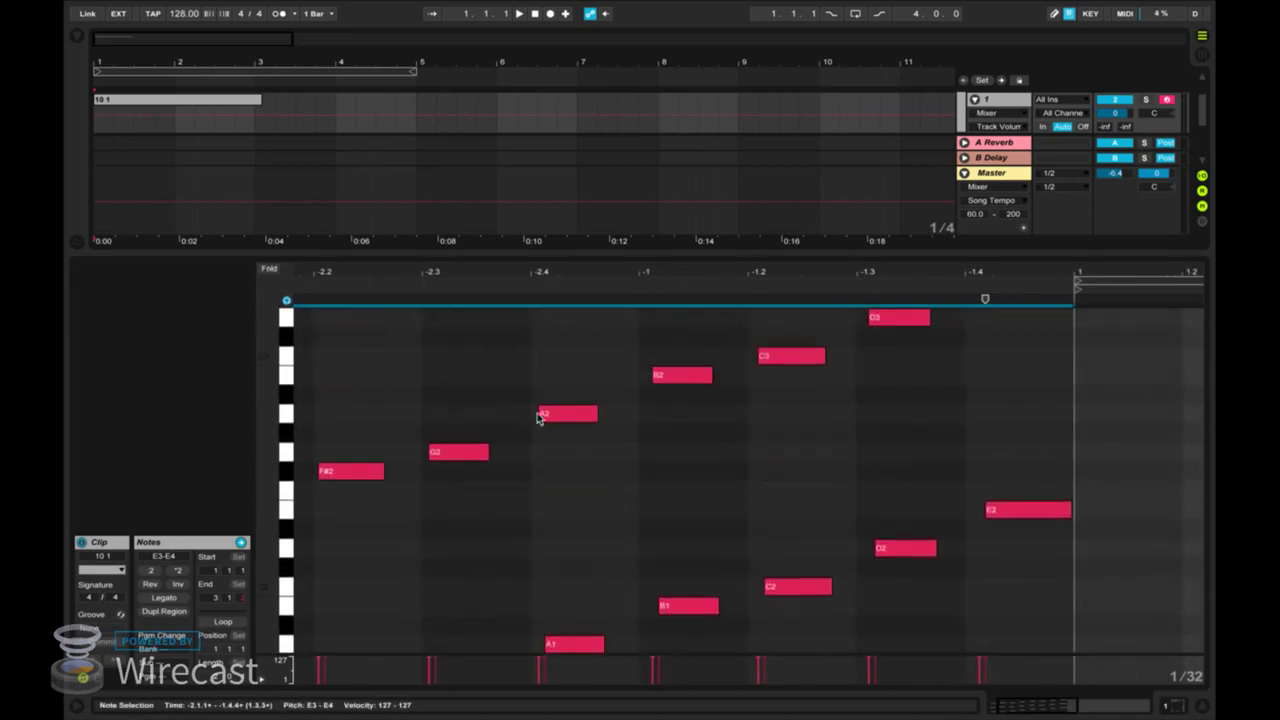
scroll(537, 418, right, 10)
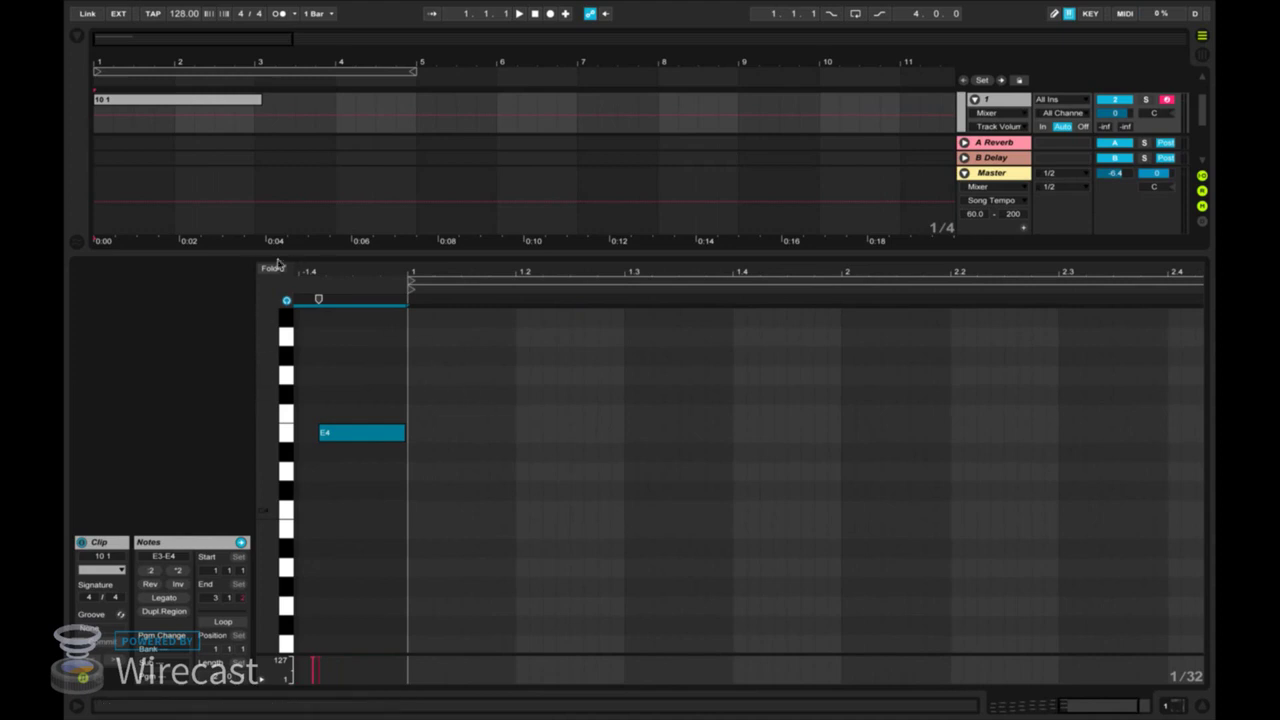
Fold the note editor to only the scale's rows and bring the empty area from bar 1 into view.
click(269, 276)
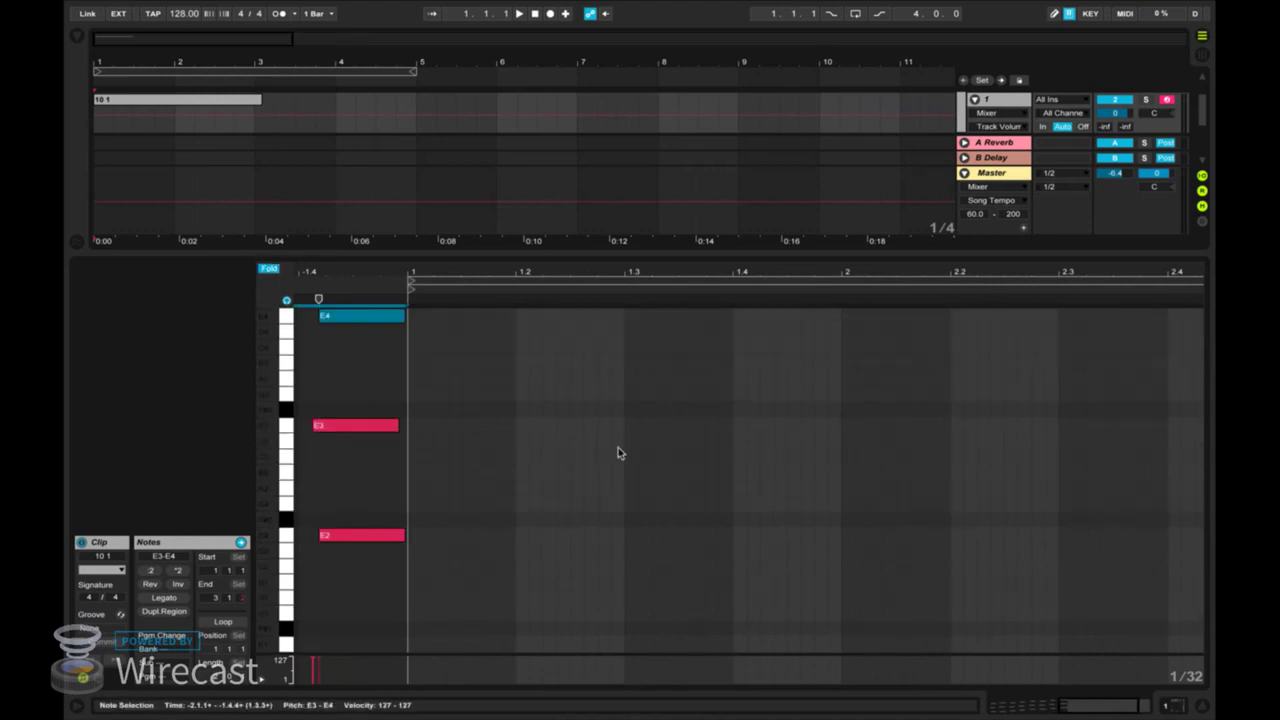
scroll(618, 447, left, 2)
scroll(618, 447, left, 3)
scroll(618, 447, right, 6)
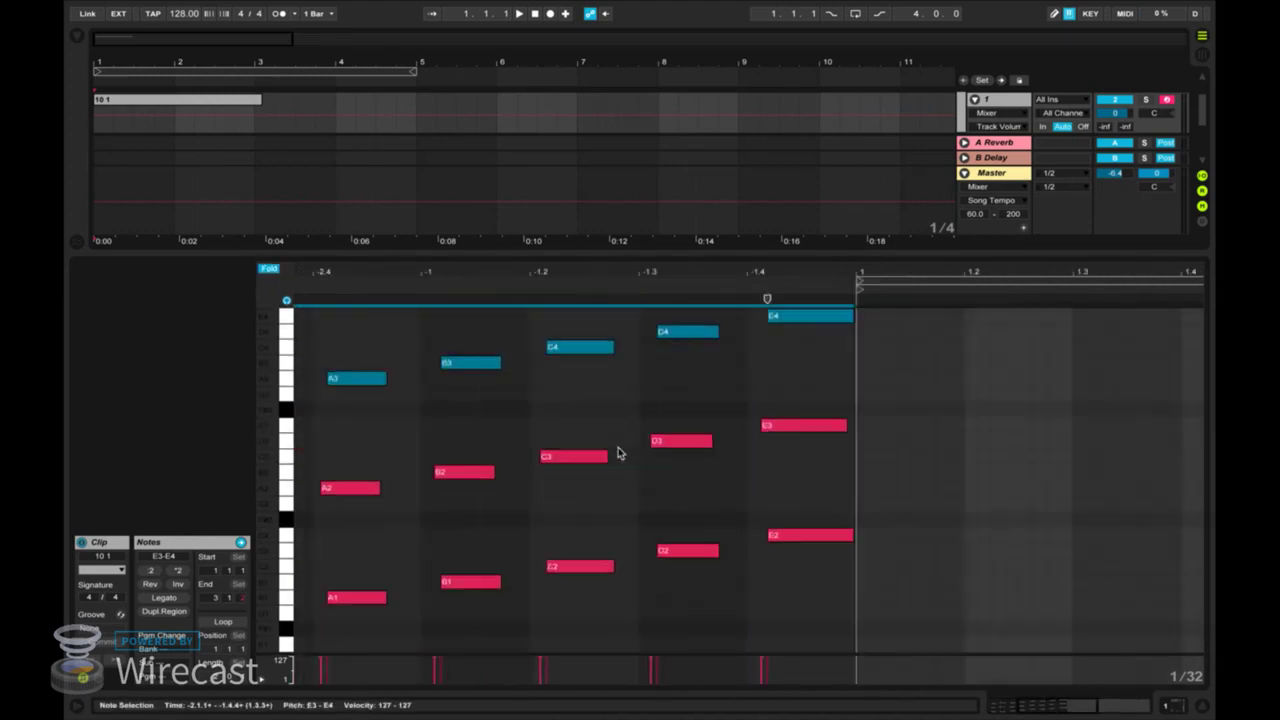
scroll(552, 454, left, 1)
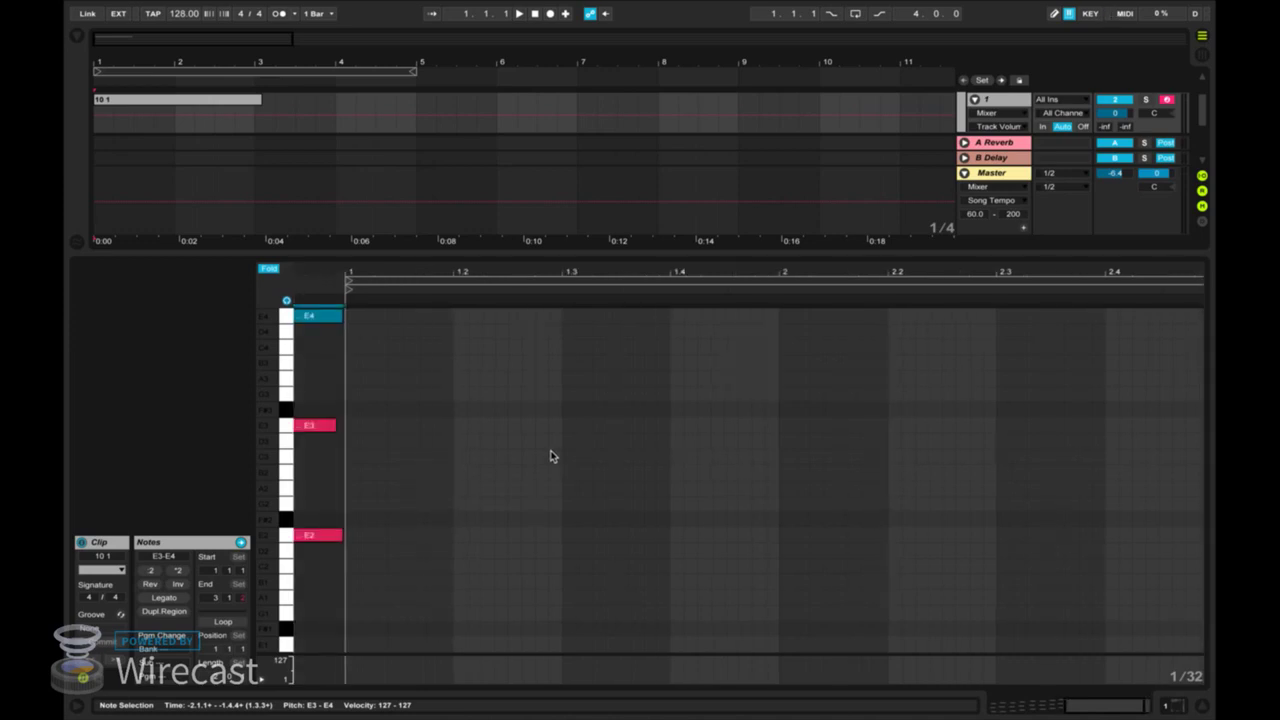
scroll(440, 470, left, 1)
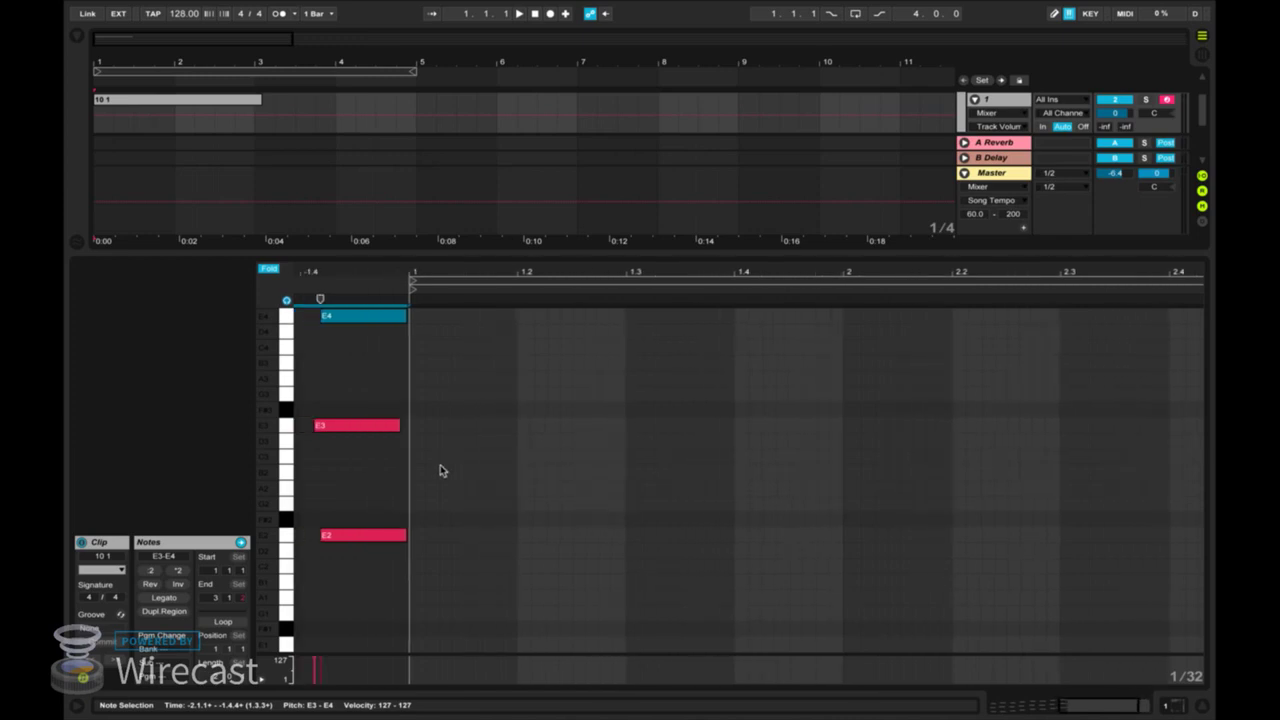
Deselect the scale notes and set the note editor to a fixed 1/2 grid.
double_click(437, 535)
mouse_move(444, 538)
mouse_down()
mouse_move(500, 349)
mouse_move(517, 557)
mouse_move(586, 309)
mouse_up()
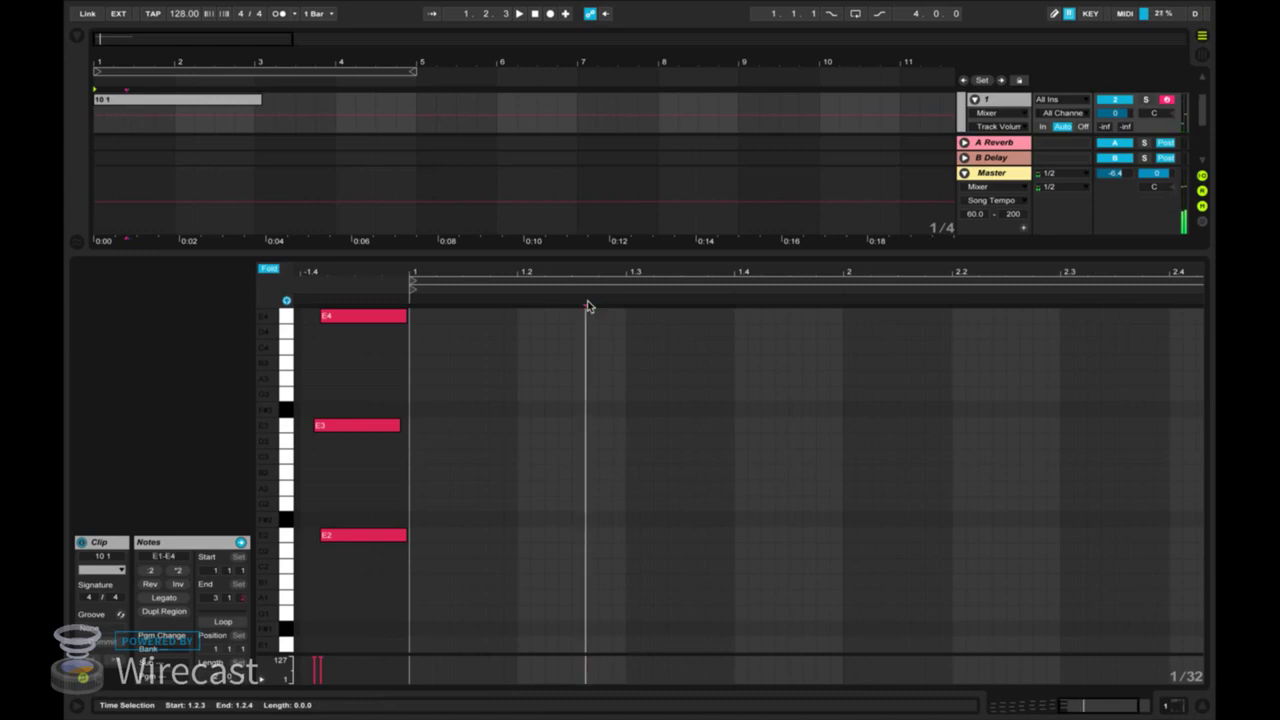
right_click(590, 425)
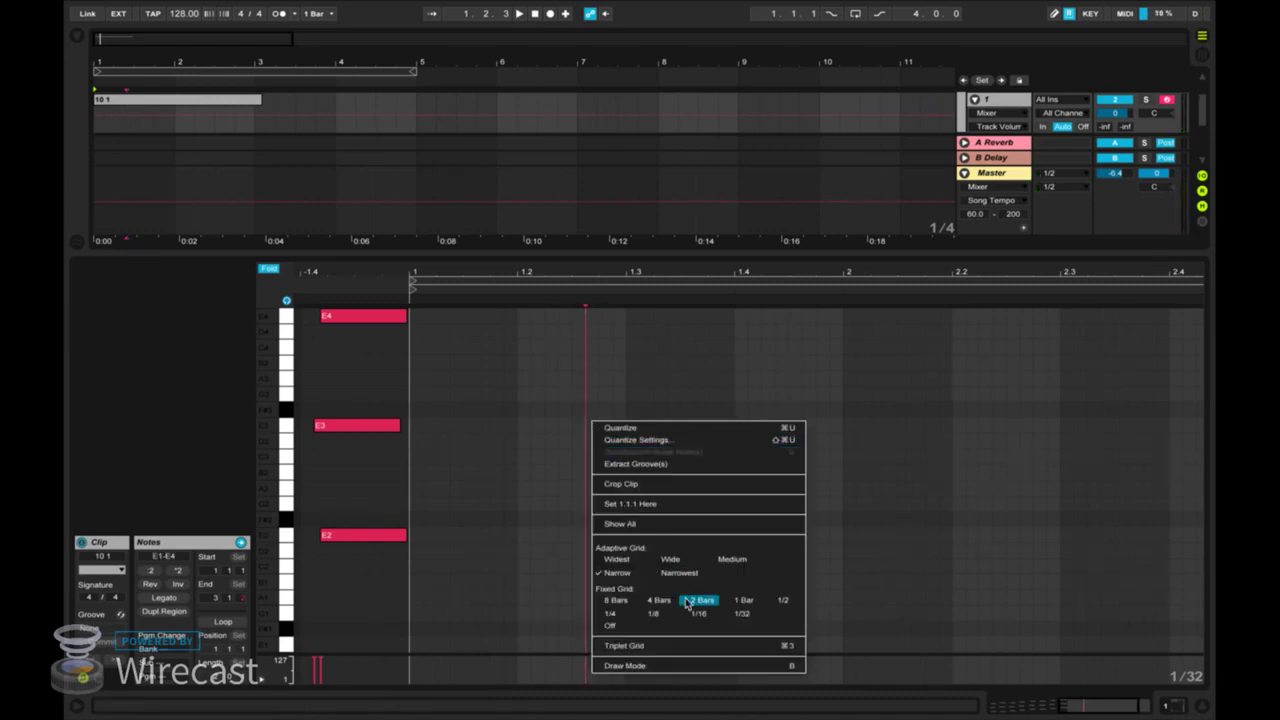
click(735, 603)
right_click(589, 537)
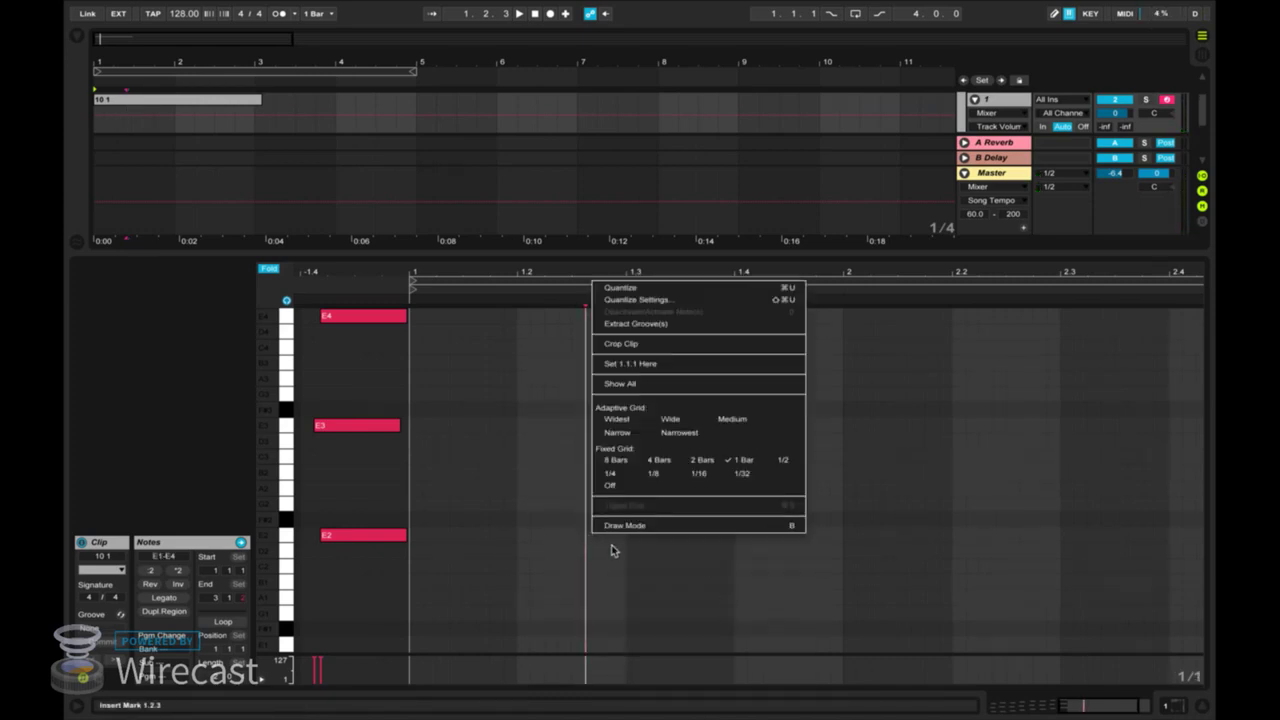
click(787, 460)
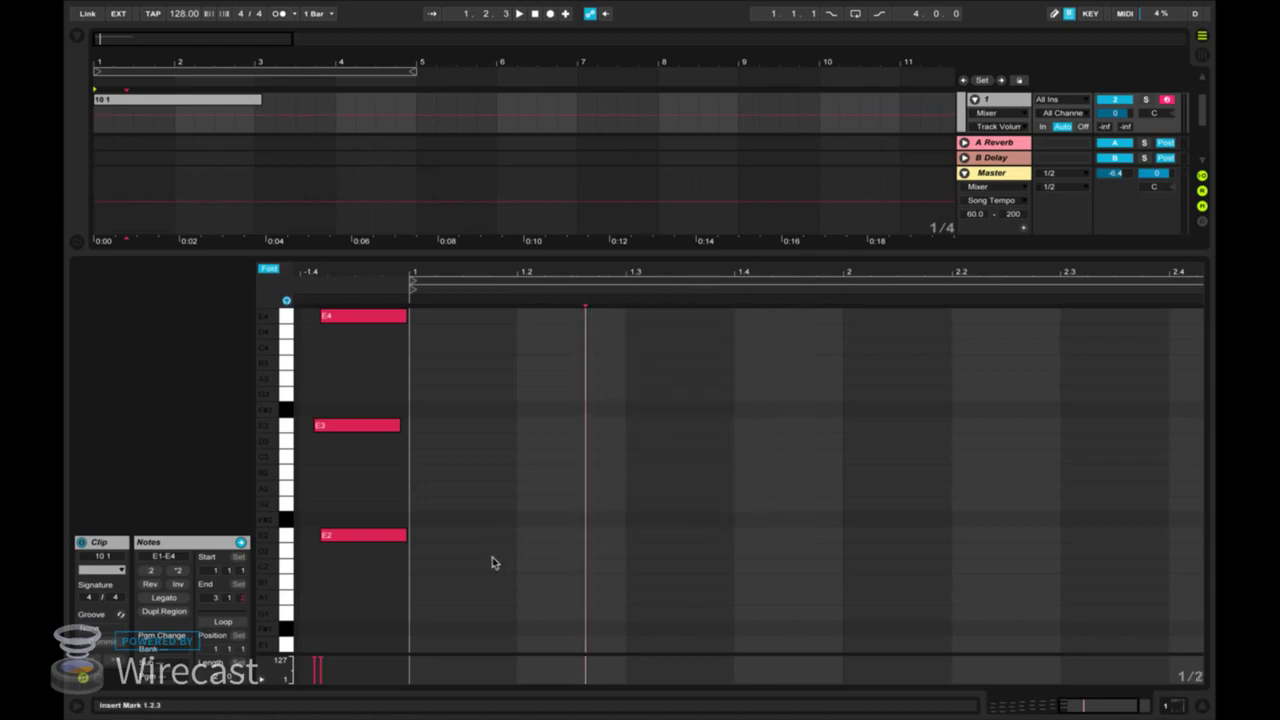
Stack half-bar E2, G2 and B2 notes at the start of bar 1 to form a chord.
scroll(492, 563, right, 3)
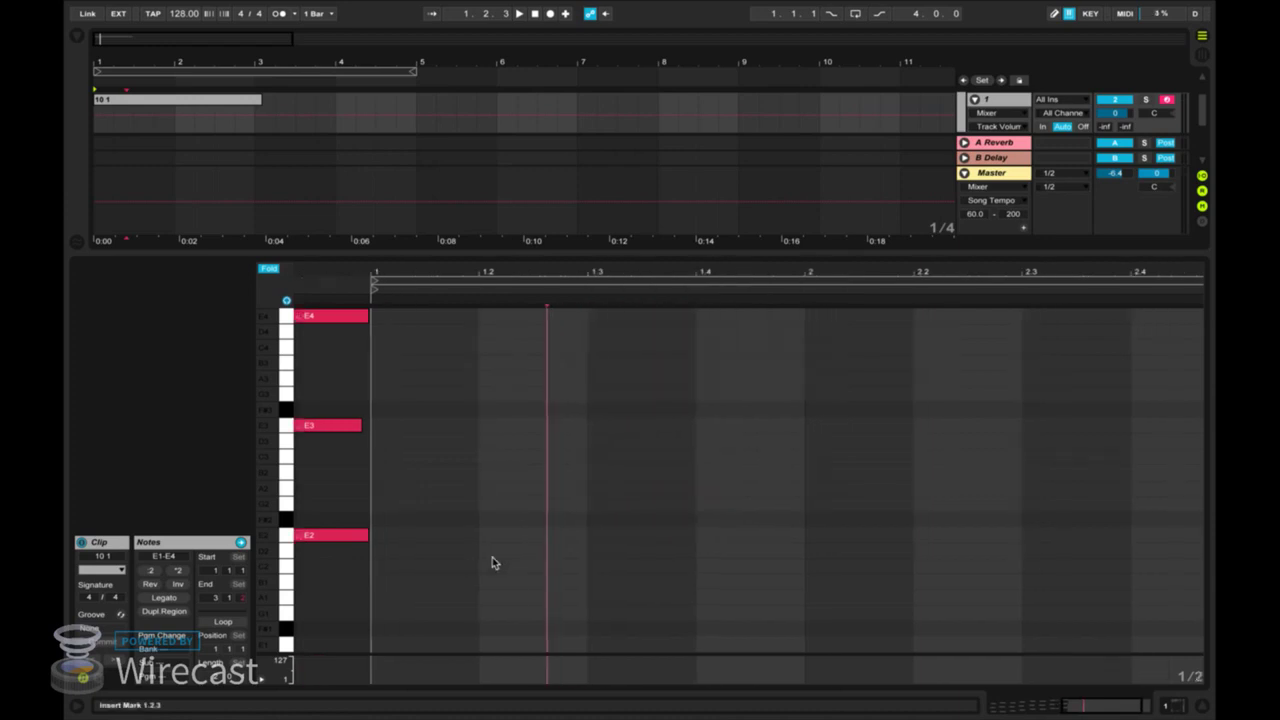
drag(616, 279, 829, 296)
scroll(850, 398, right, 3)
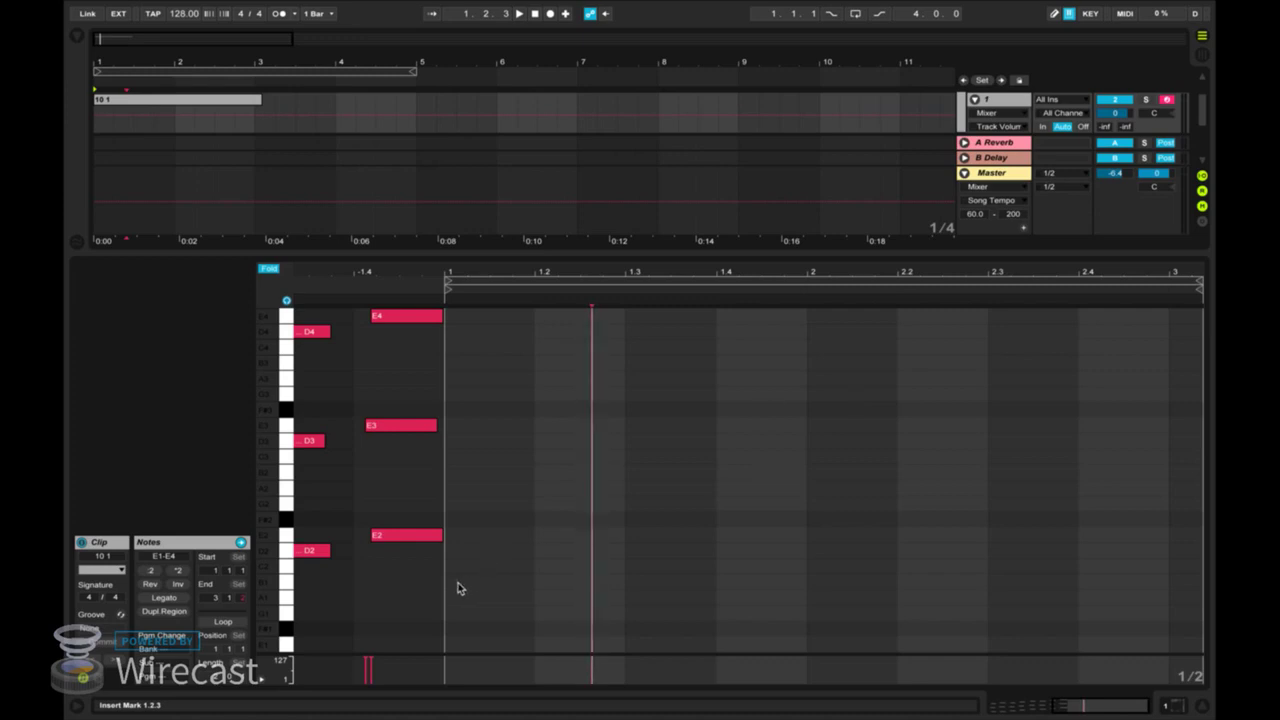
click(462, 539)
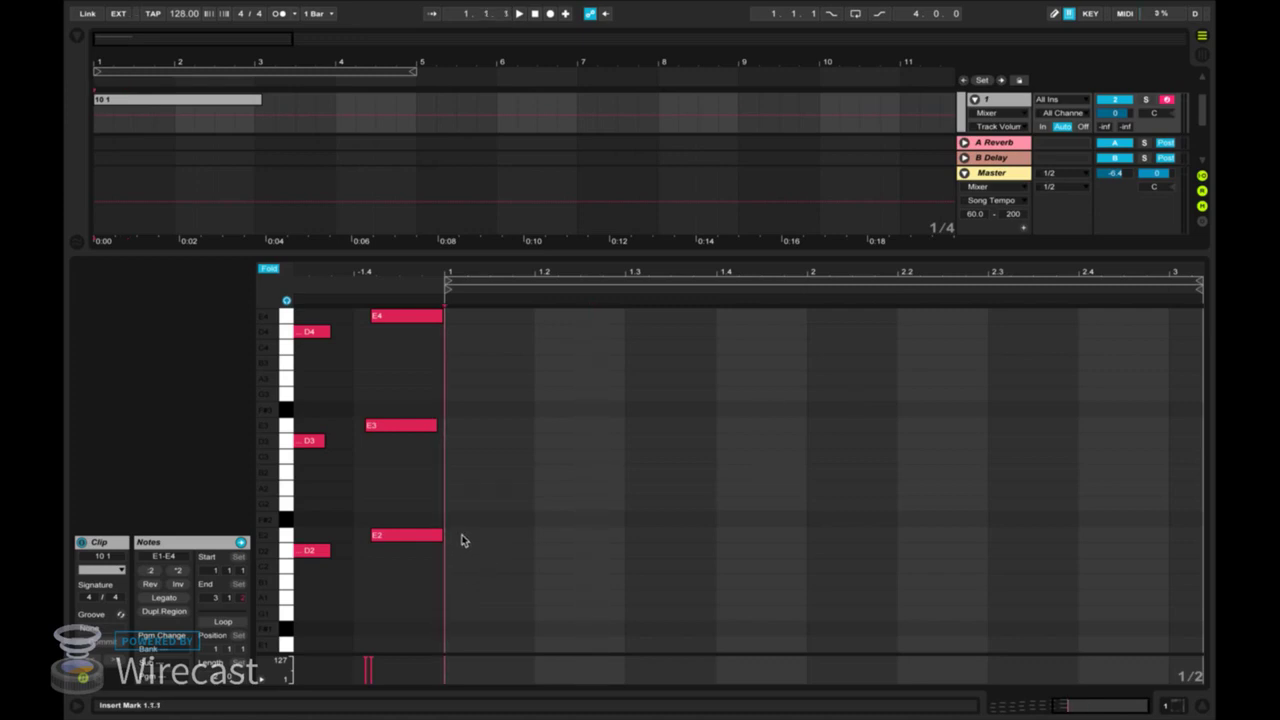
double_click(462, 539)
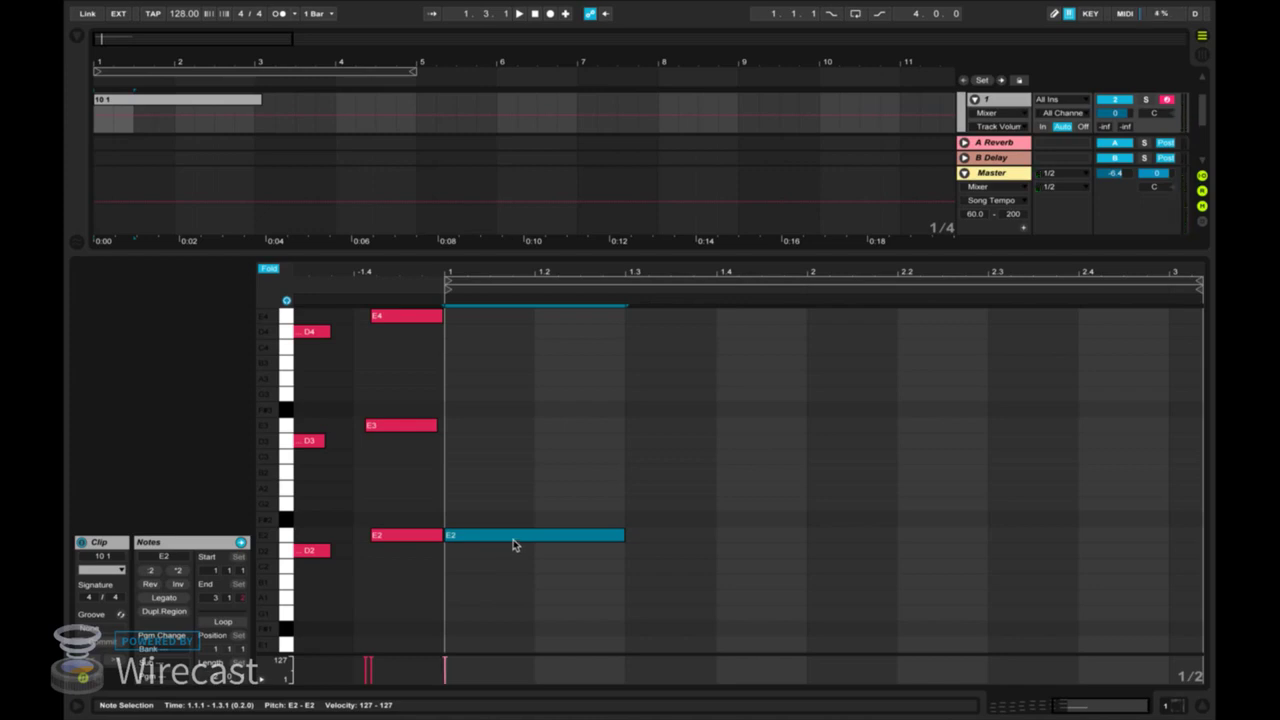
drag(513, 537, 515, 493)
key(Up)
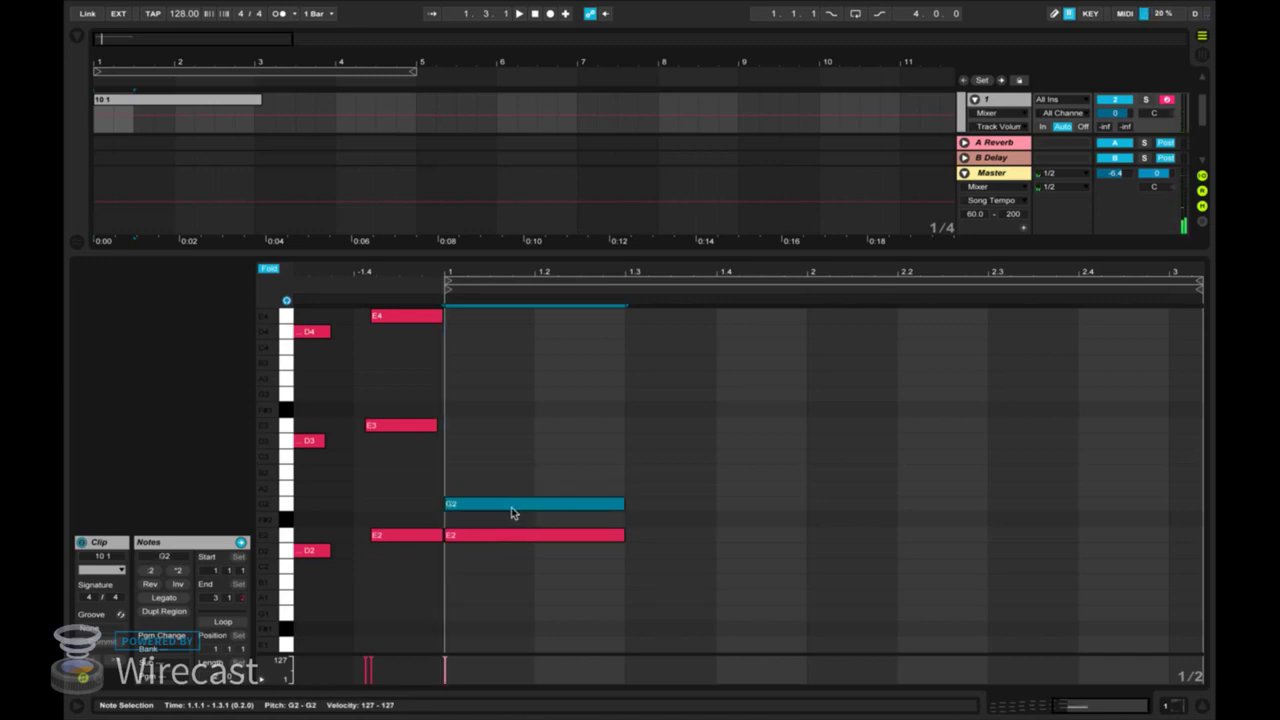
drag(511, 507, 516, 477)
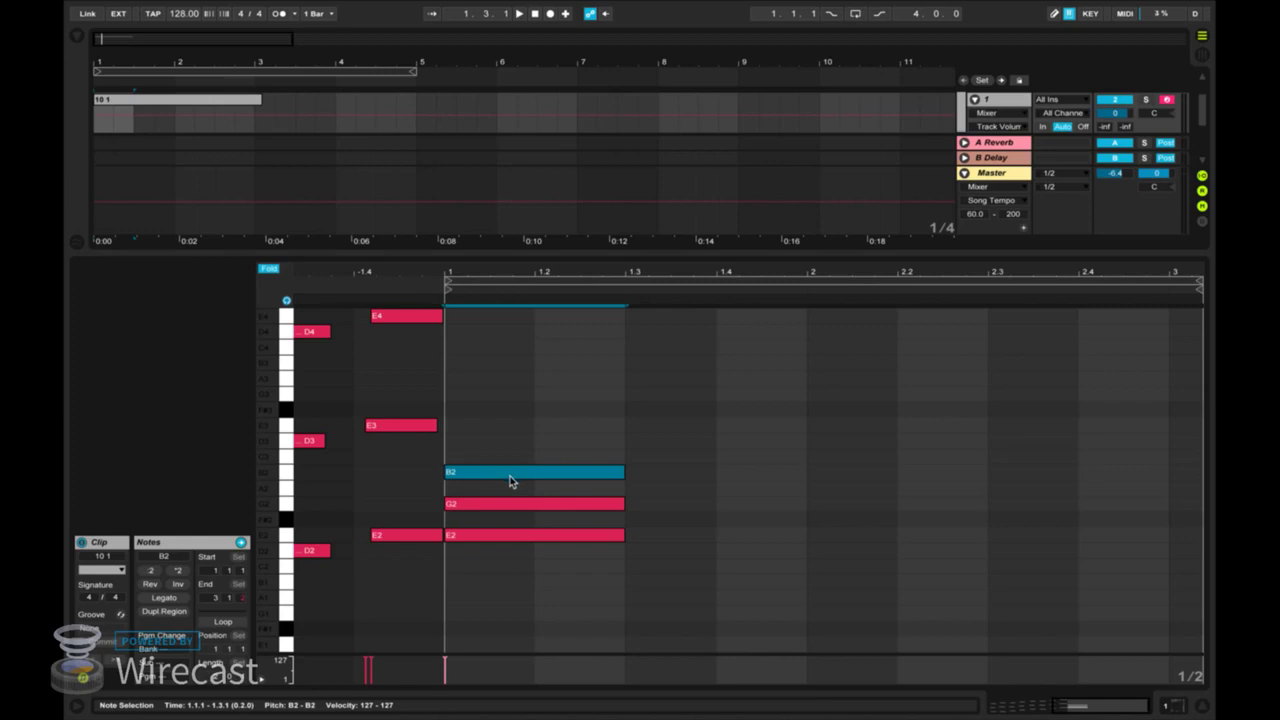
Play the E2, G2 and B2 chord and lengthen all three notes to fill bar 1.
key(space)
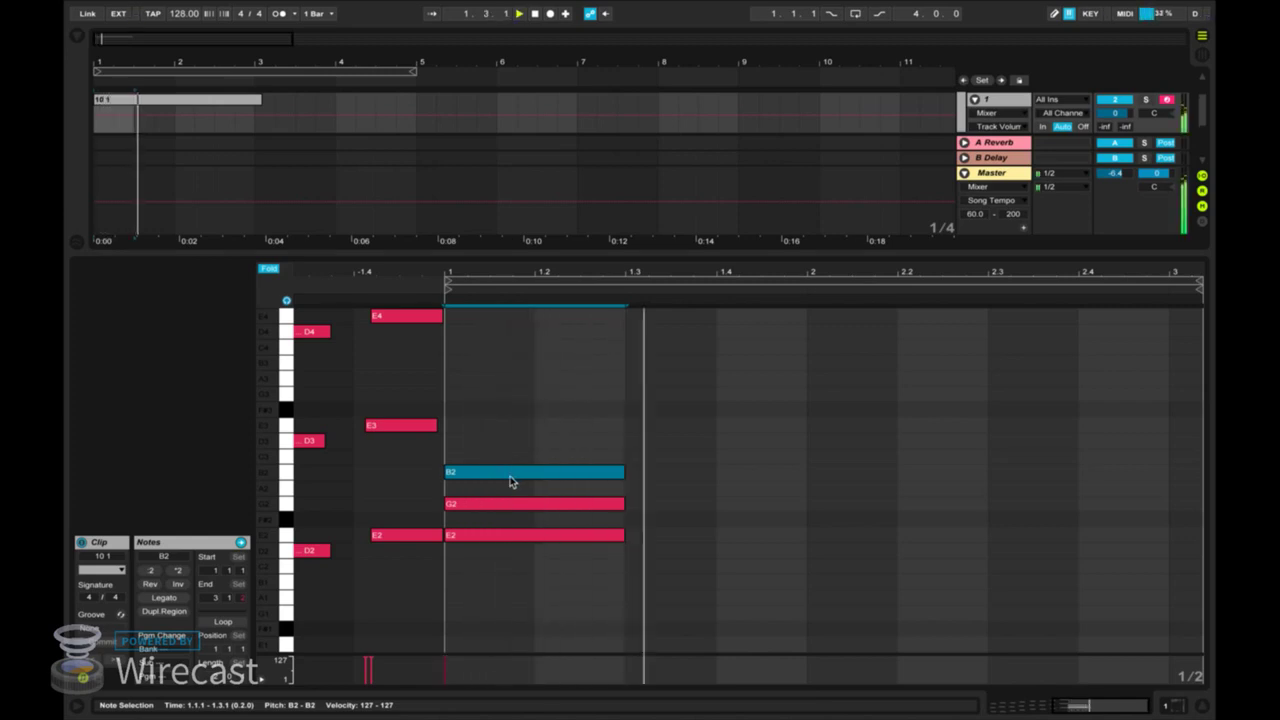
drag(532, 417, 563, 634)
key(space)
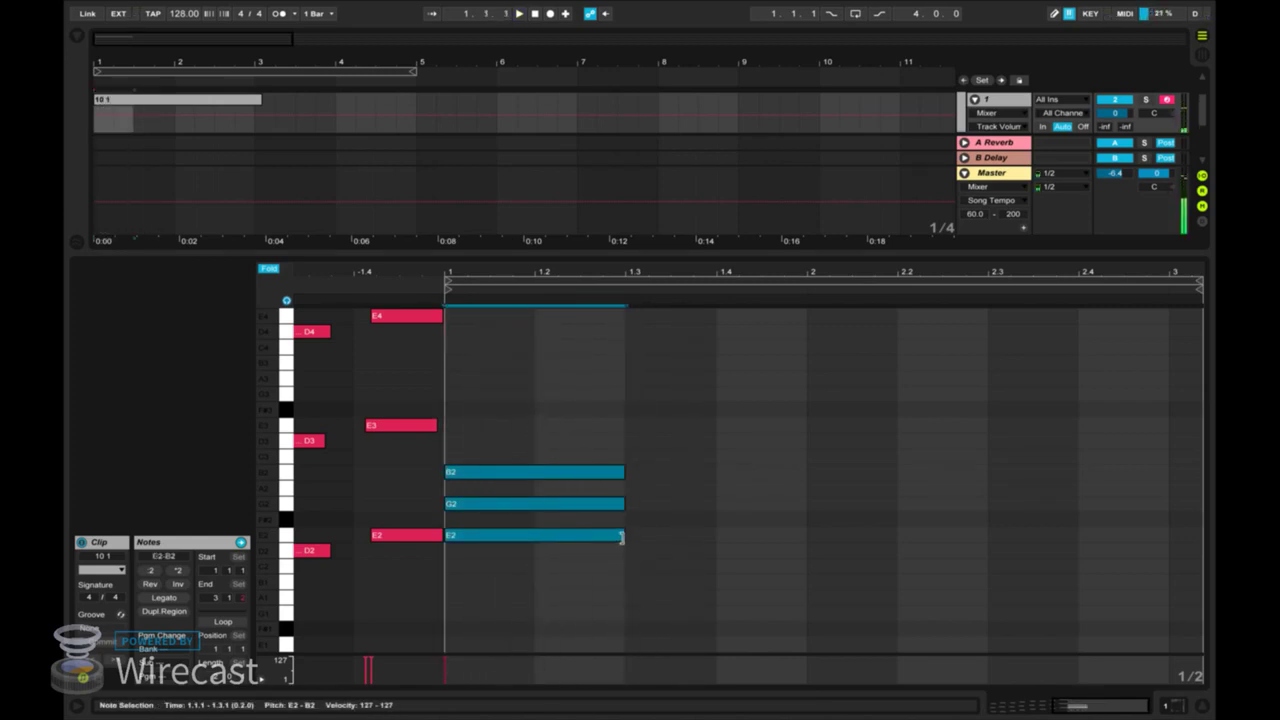
drag(622, 535, 798, 536)
click(744, 640)
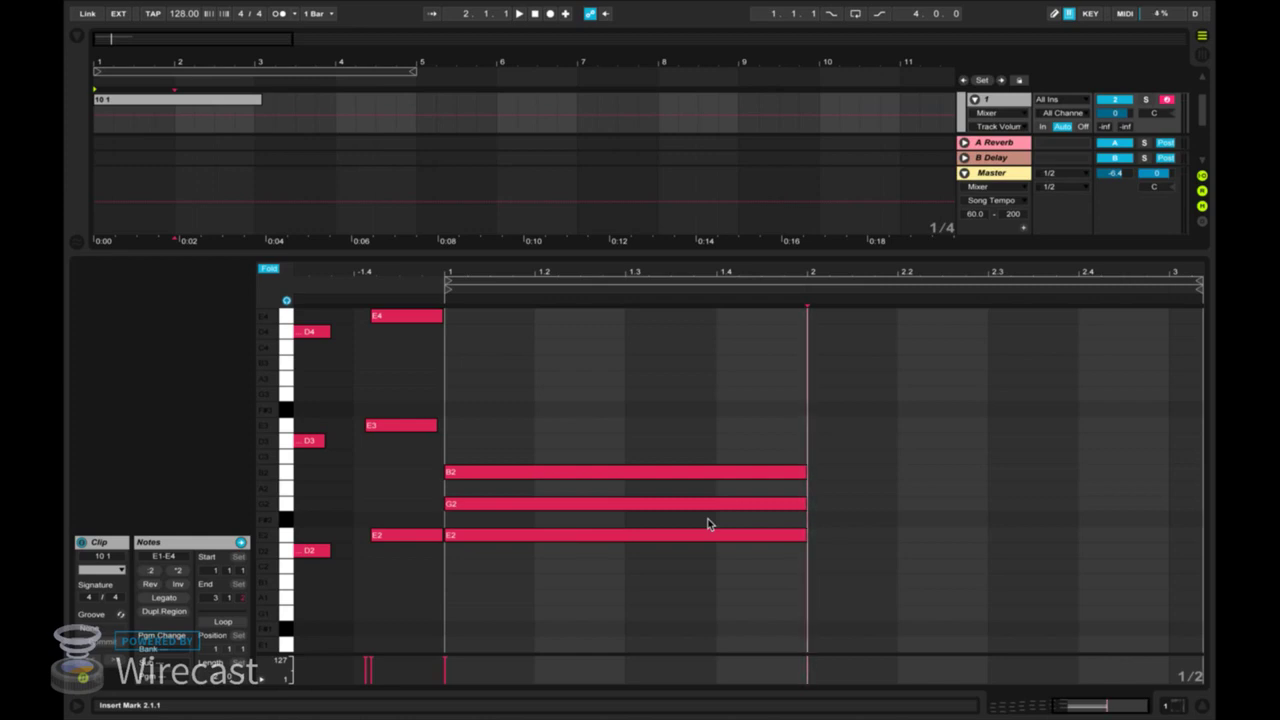
Raise the chord's B2 and G2 notes one octave to B3 and G3, and play the new voicing.
click(628, 537)
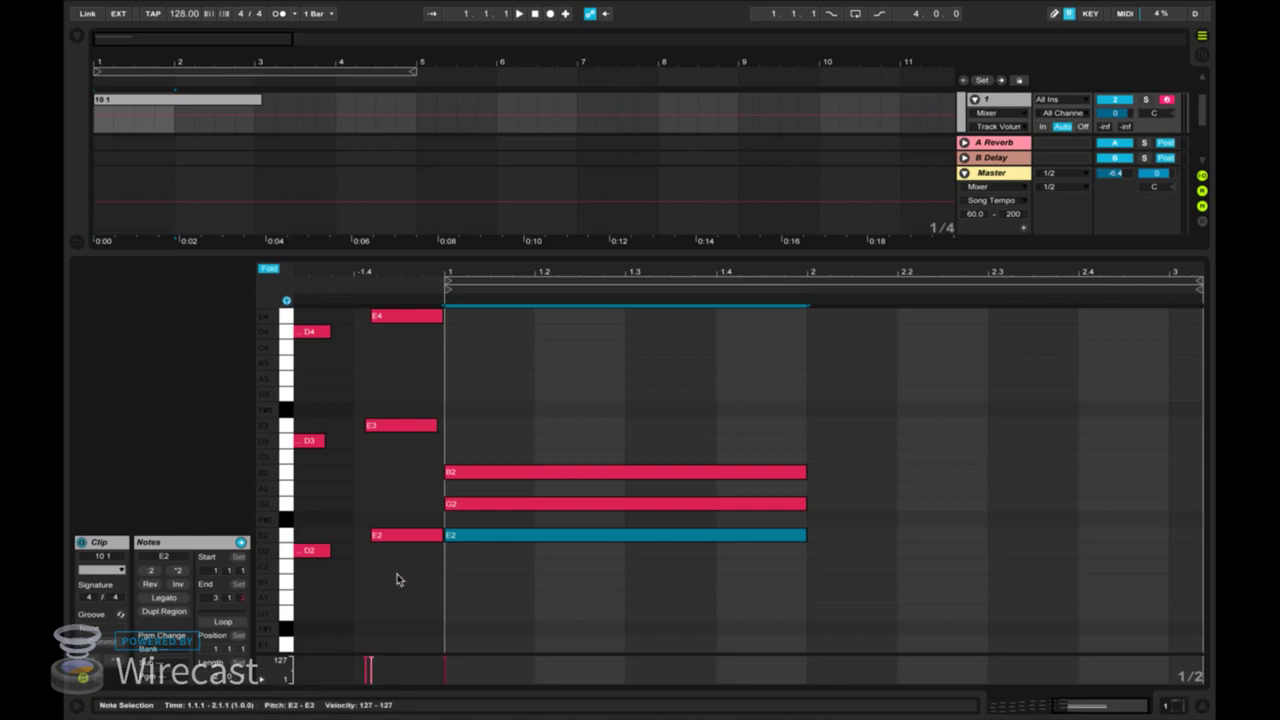
scroll(380, 477, left, 5)
scroll(380, 477, left, 3)
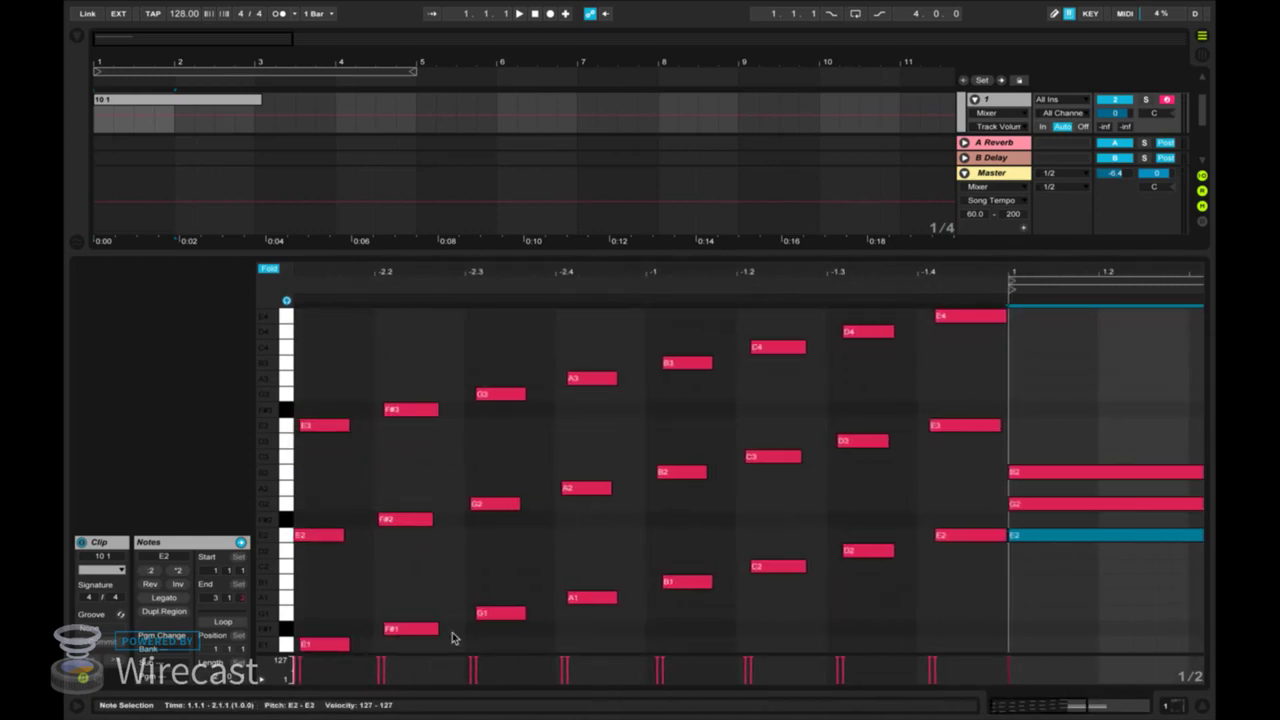
scroll(618, 415, right, 12)
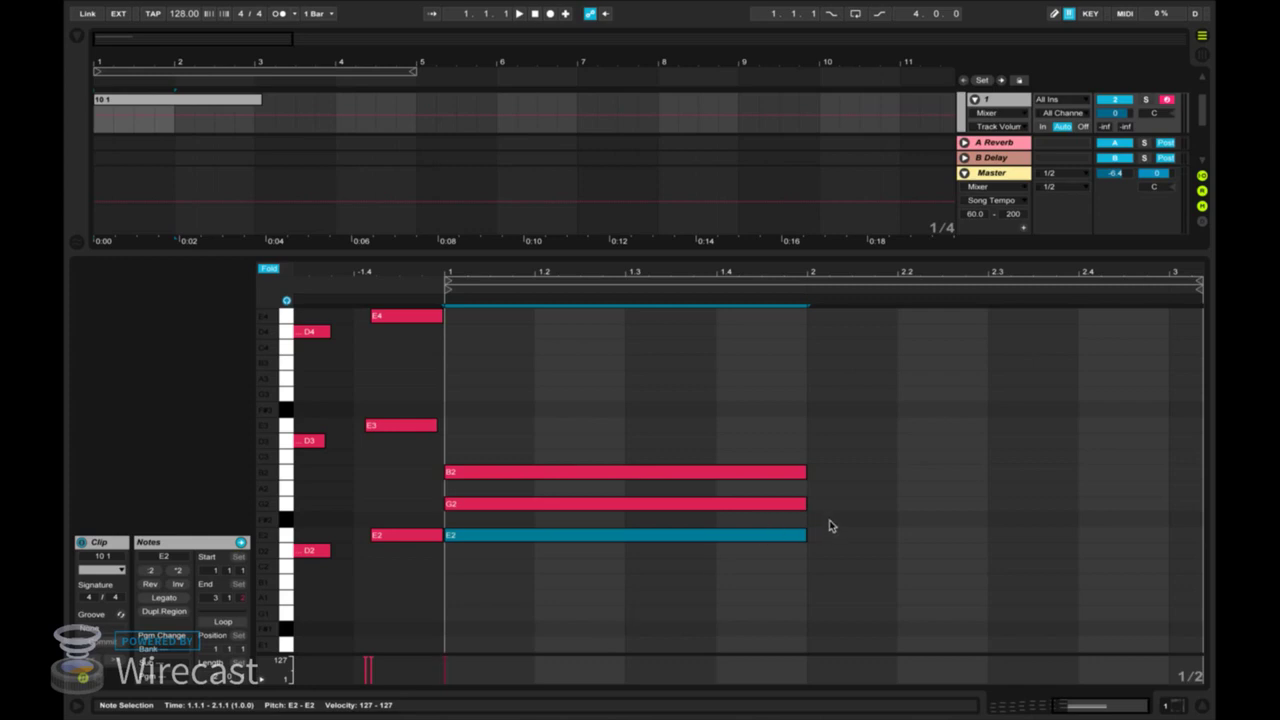
drag(822, 532, 617, 453)
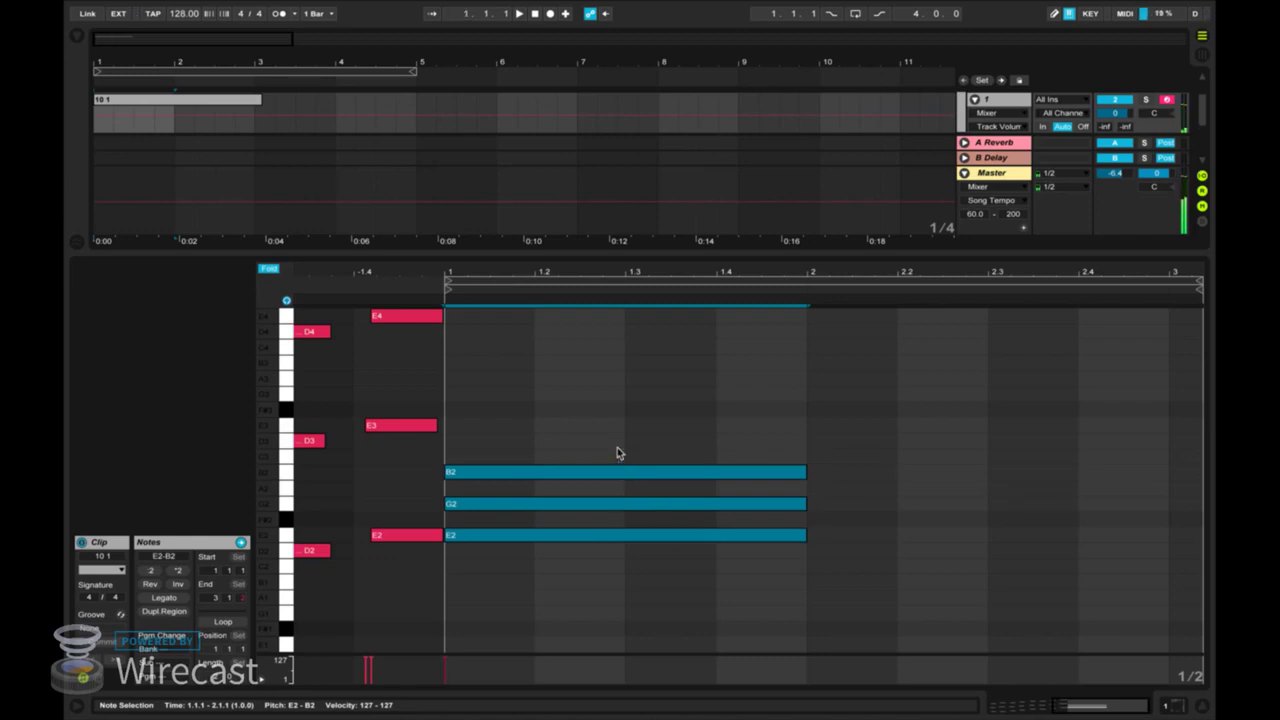
click(629, 471)
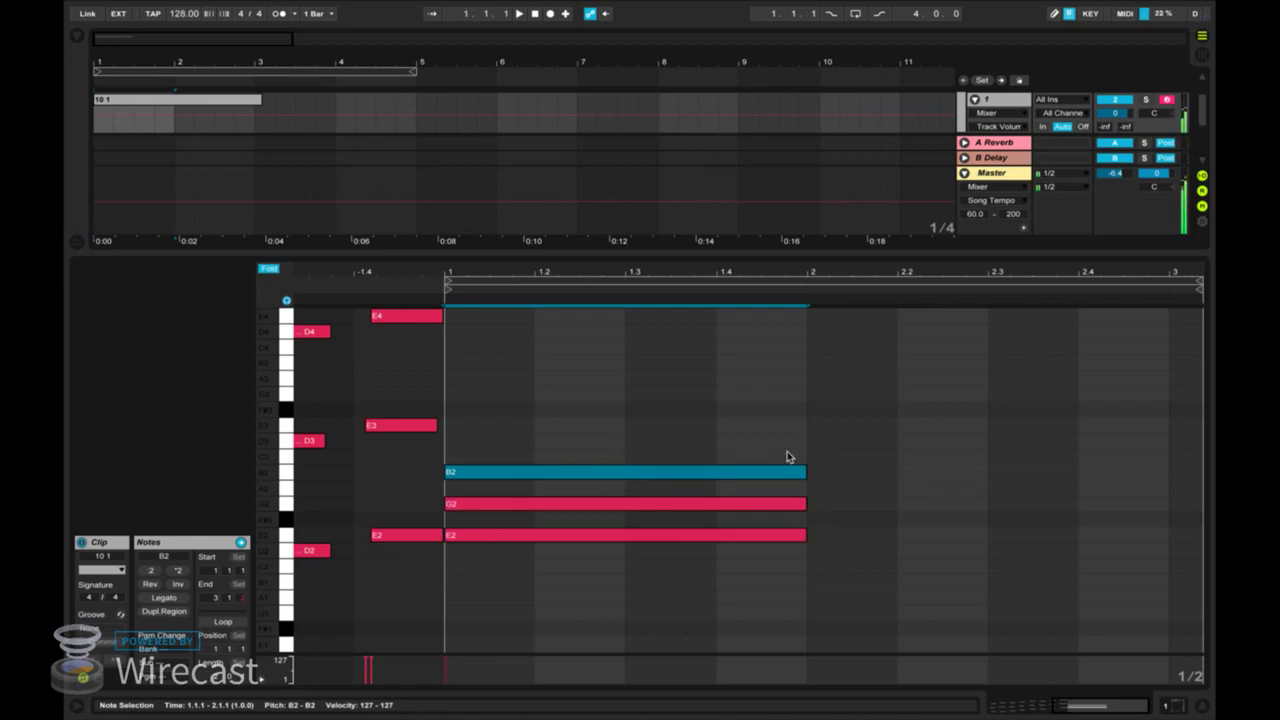
key(shift+Up)
click(714, 503)
key(shift+Up)
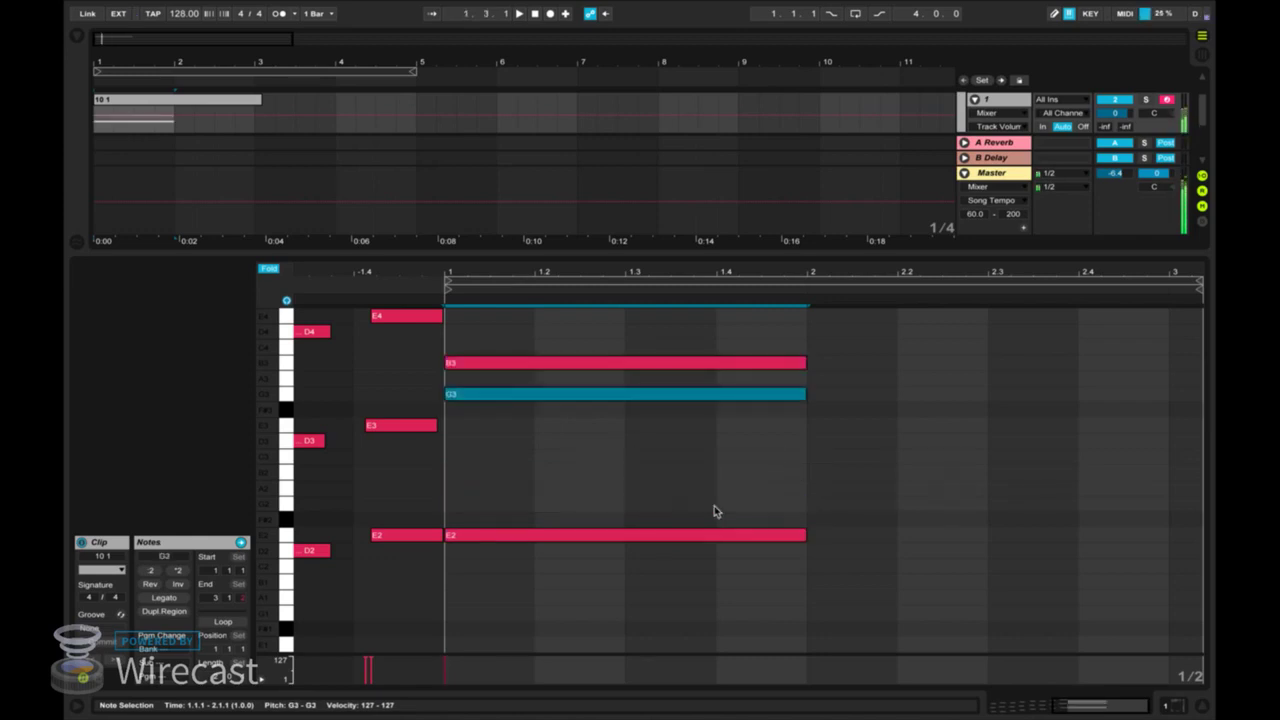
key(space)
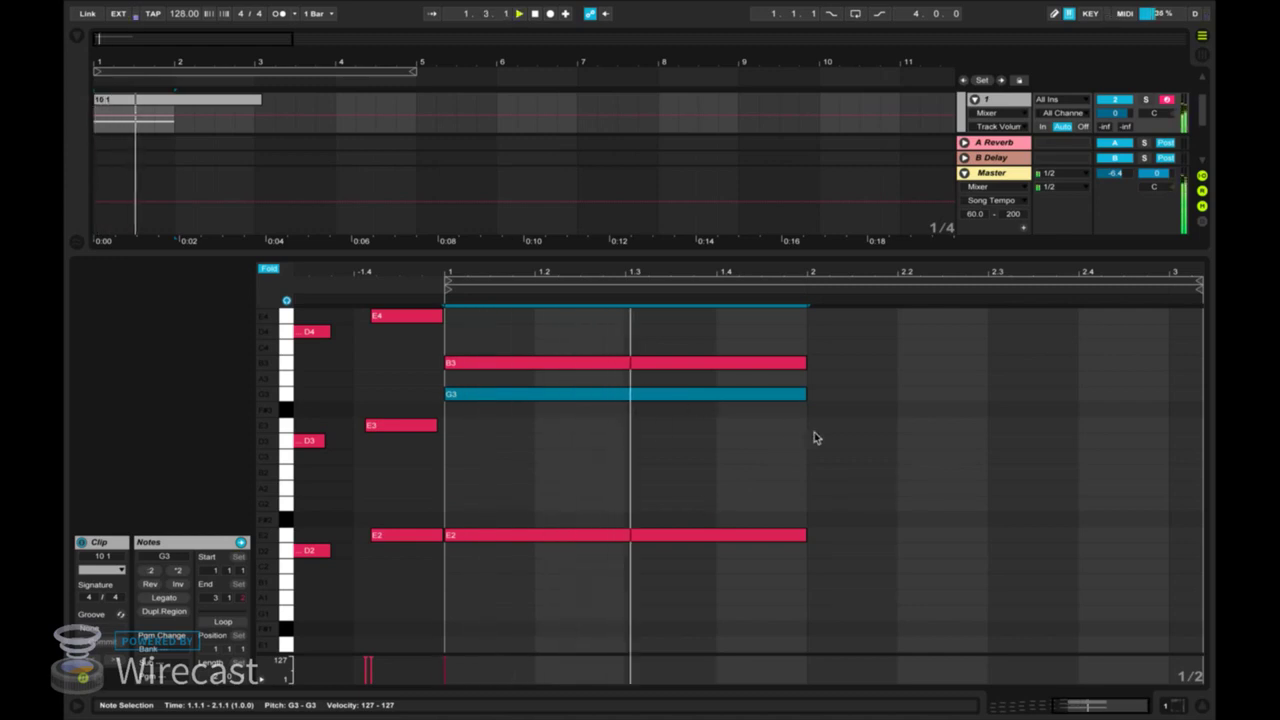
key(space)
Duplicate the bar 1 chord of E2, G3 and B3 into bars 2, 3 and 4.
drag(805, 538, 366, 302)
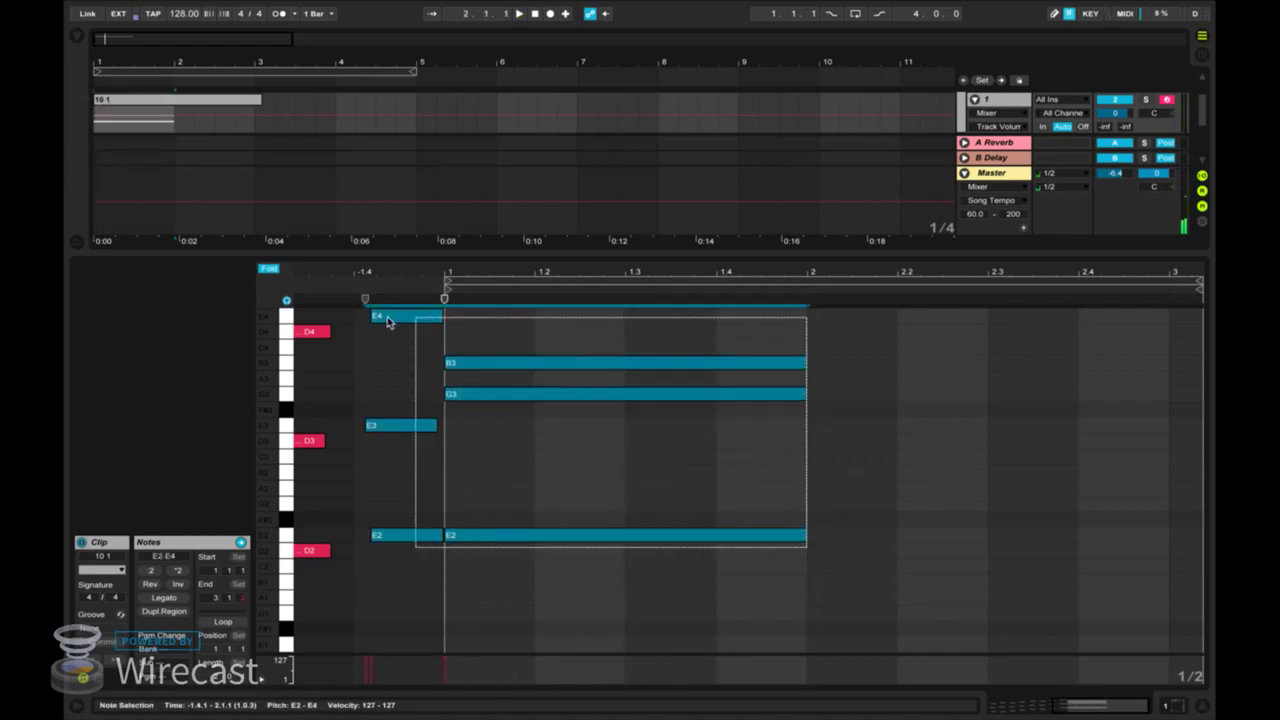
drag(805, 568, 476, 340)
key(ctrl+d)
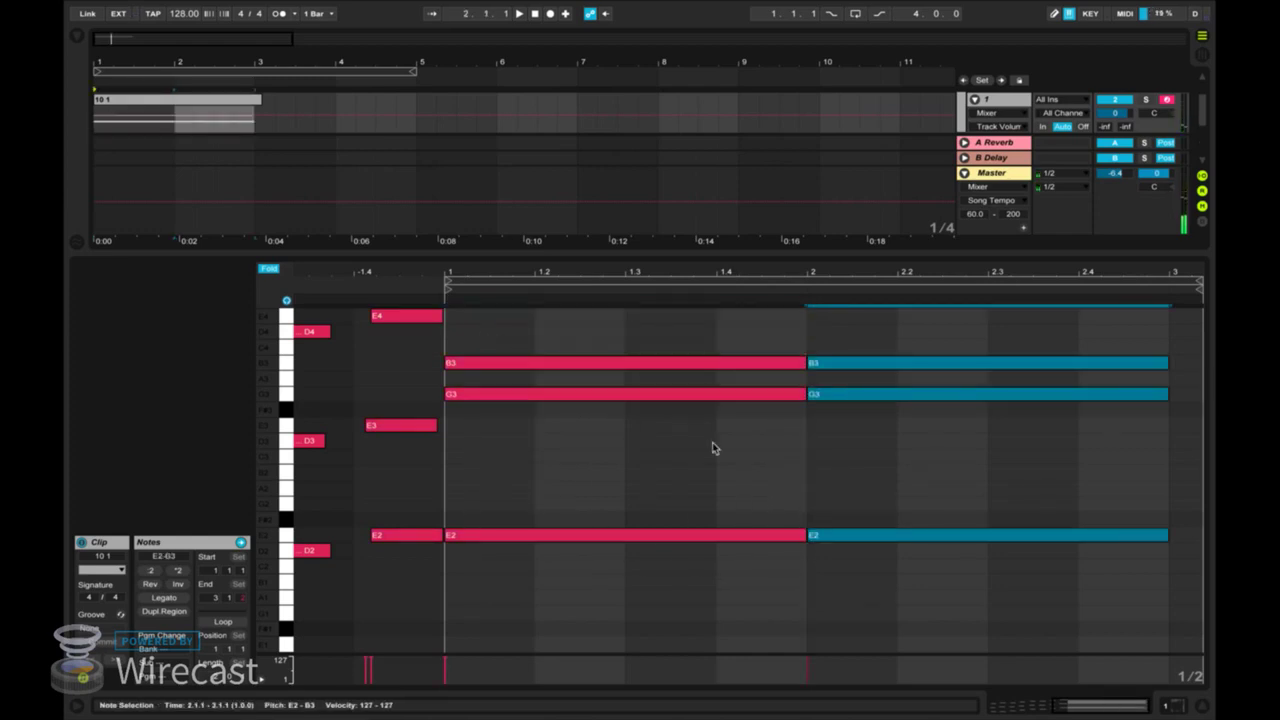
key(minus)
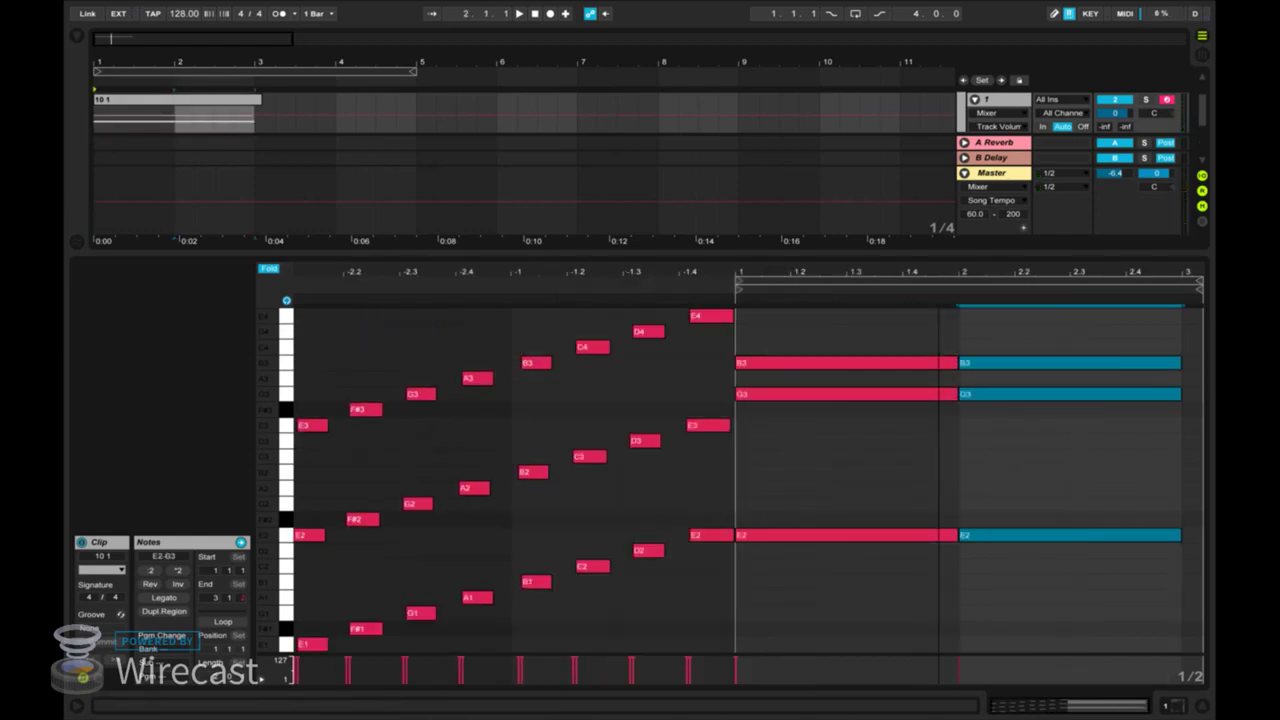
key(ctrl+d)
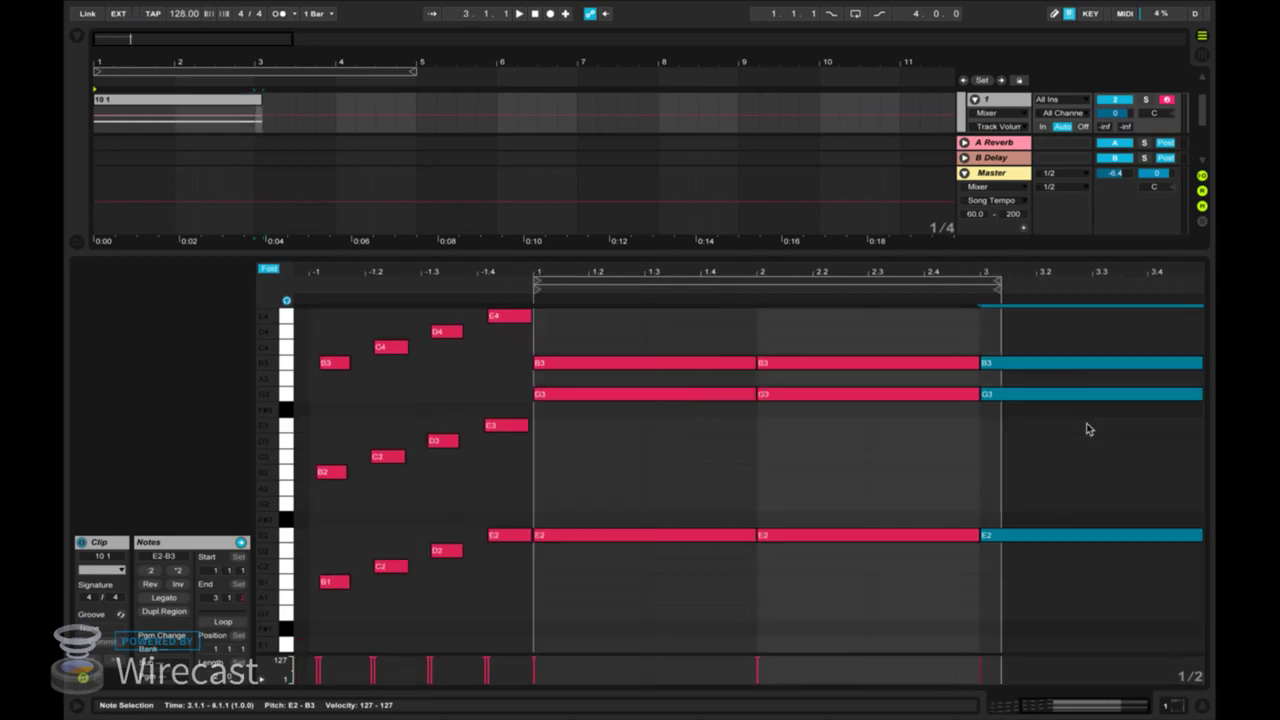
key(ctrl+d)
Extend the clip's end to 5.1.1 to include all four chords, and play the clip.
drag(773, 280, 1180, 339)
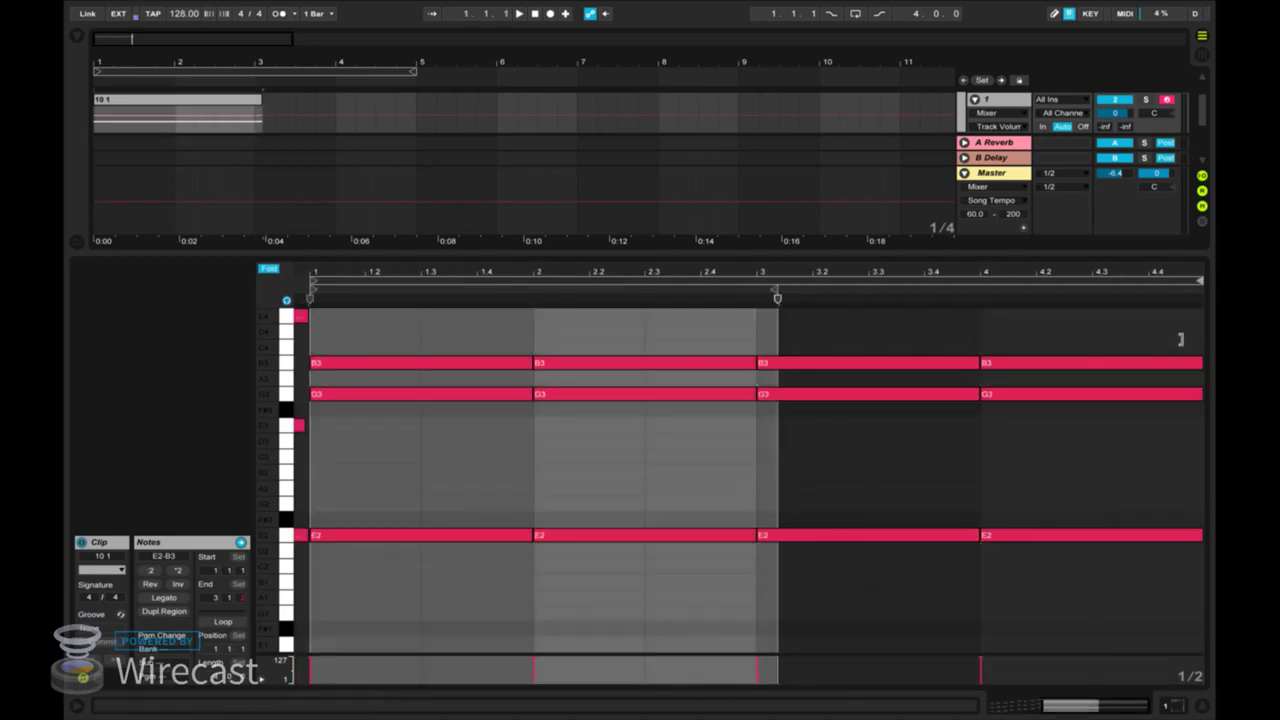
click(957, 471)
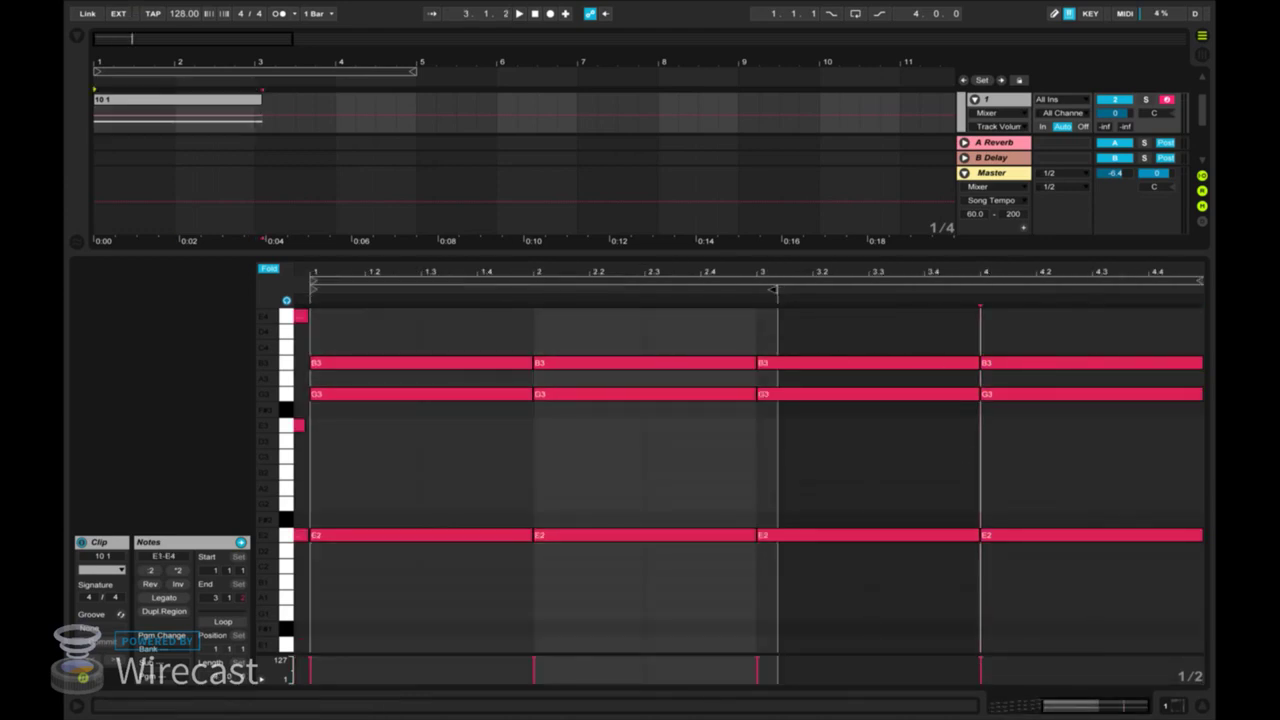
drag(773, 290, 1200, 290)
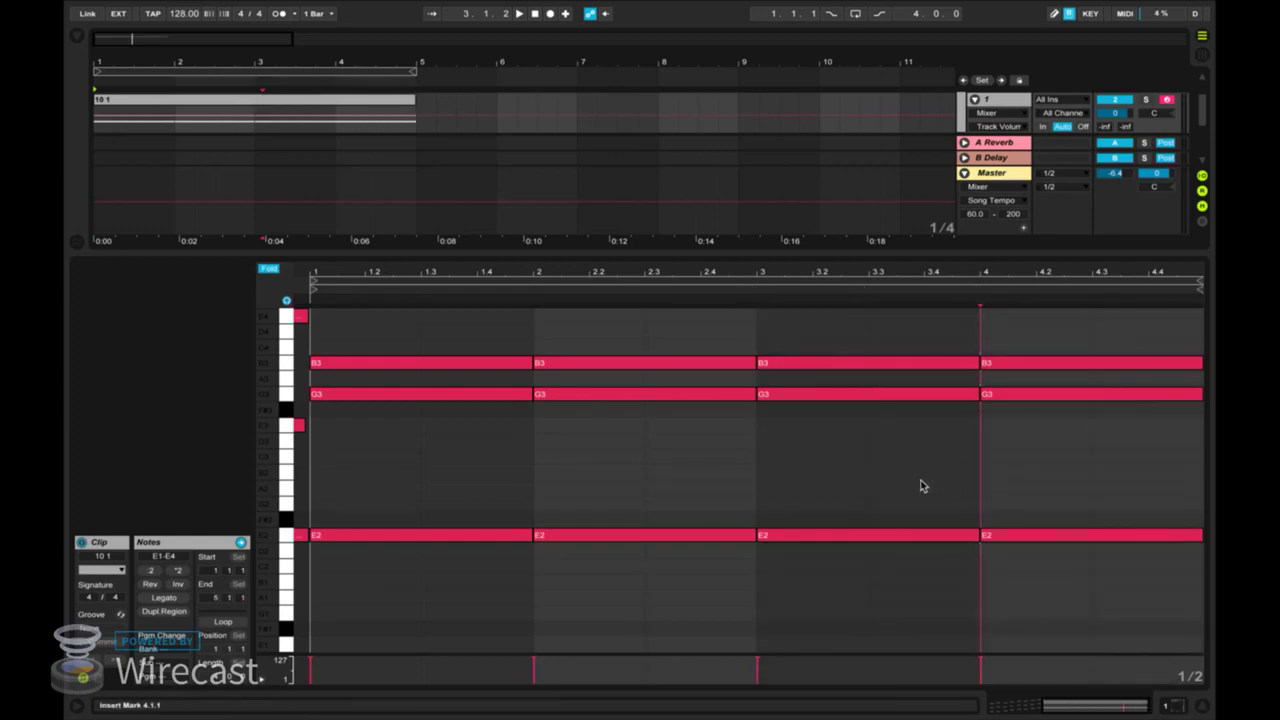
click(869, 480)
key(space)
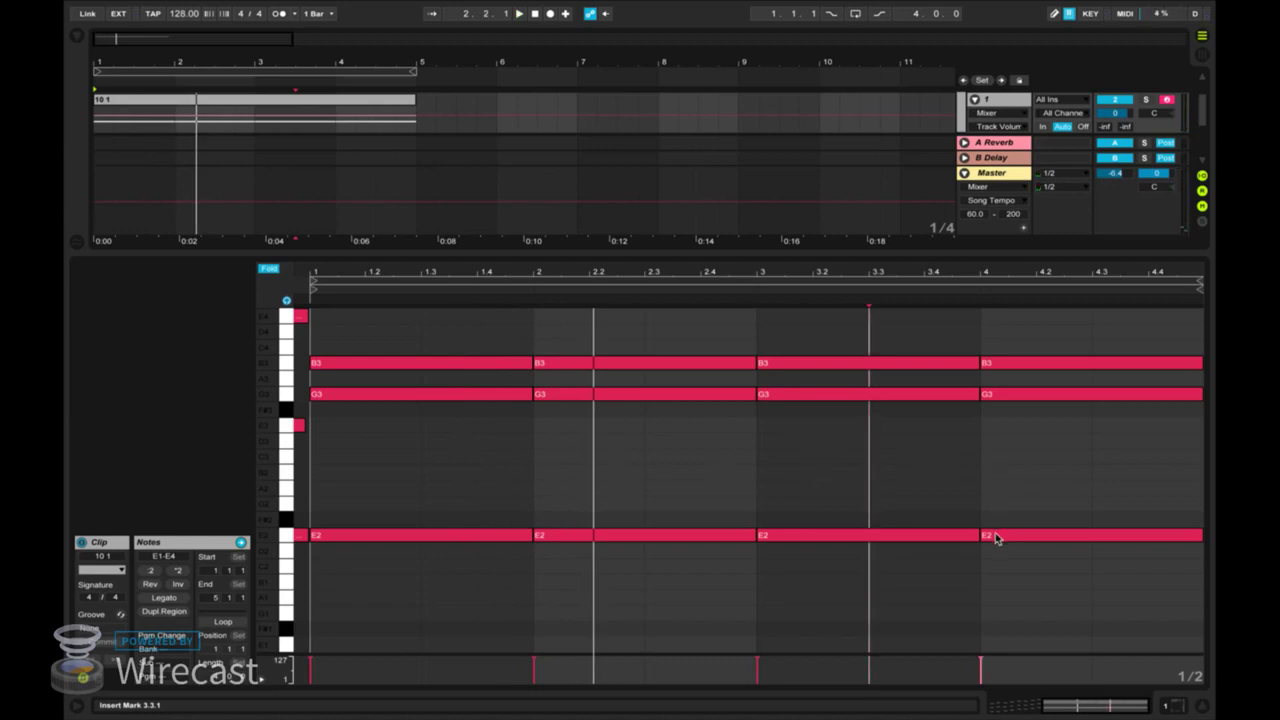
Deactivate the chord notes in bars 2 and 3.
drag(860, 325, 647, 588)
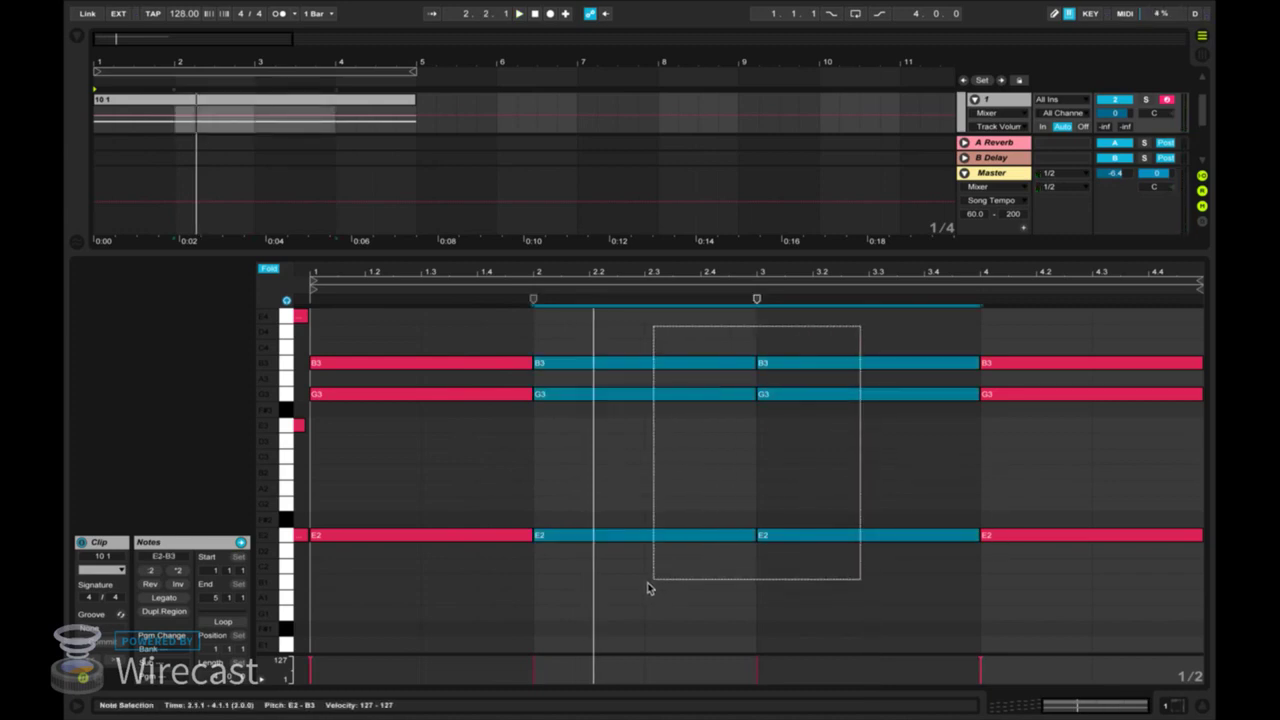
key(0)
click(869, 440)
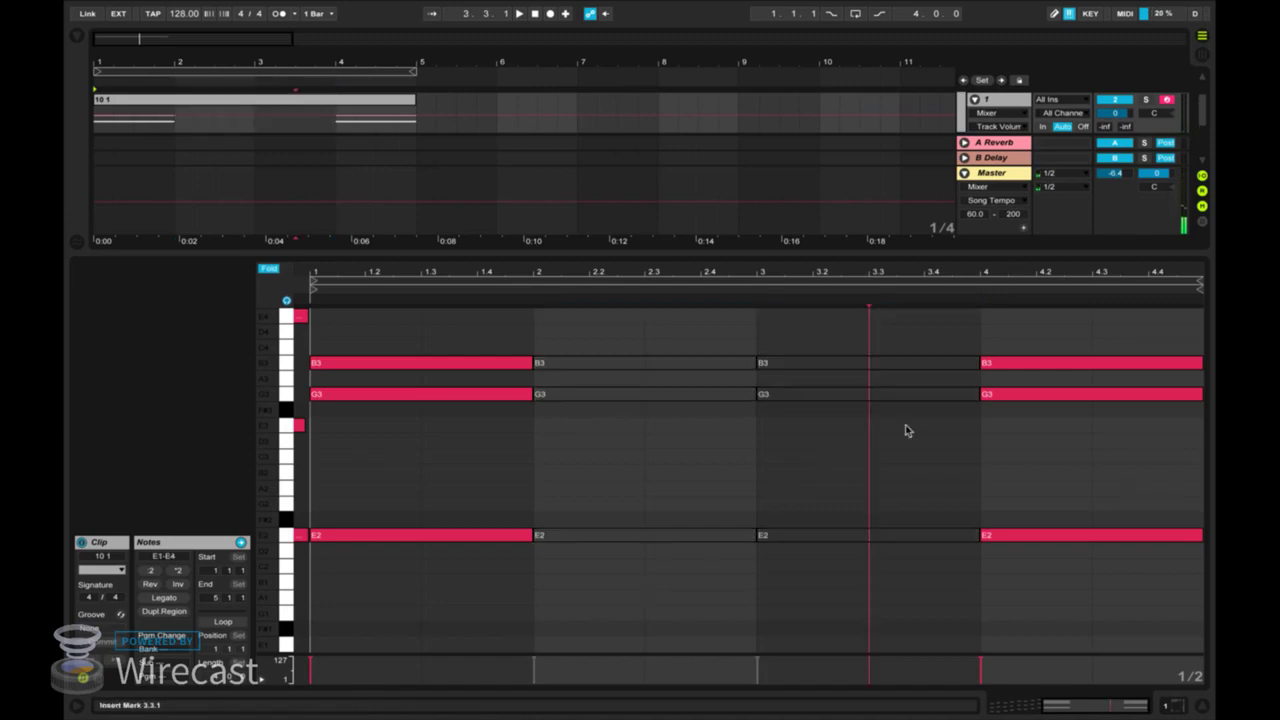
Raise the lowest note of the bar 4 chord from E2 to B2.
click(1022, 537)
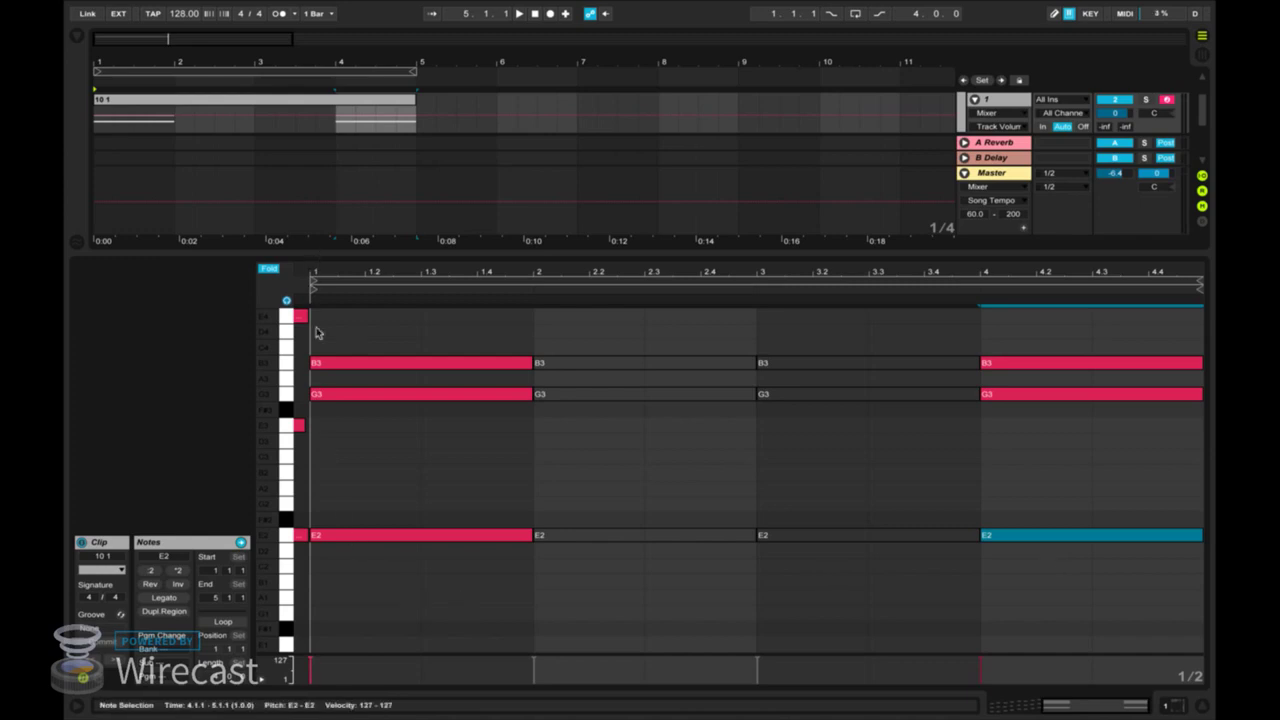
drag(348, 504, 358, 602)
click(398, 613)
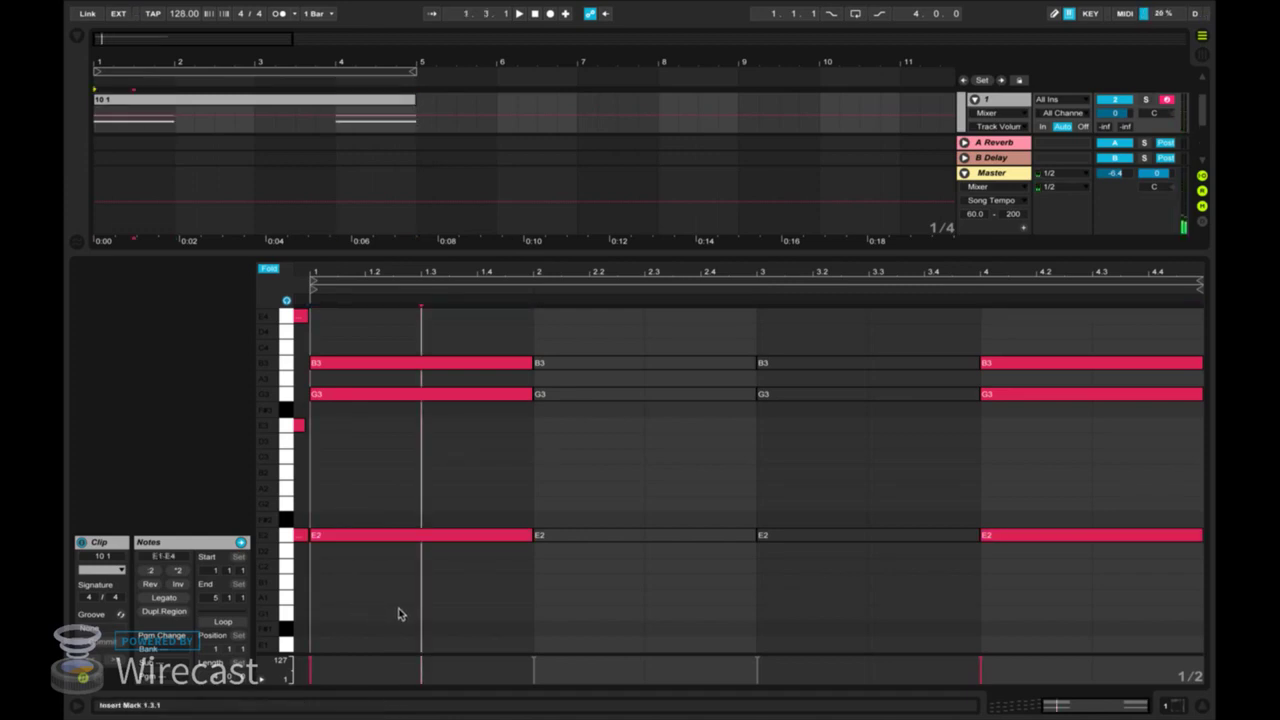
click(1025, 490)
click(1025, 535)
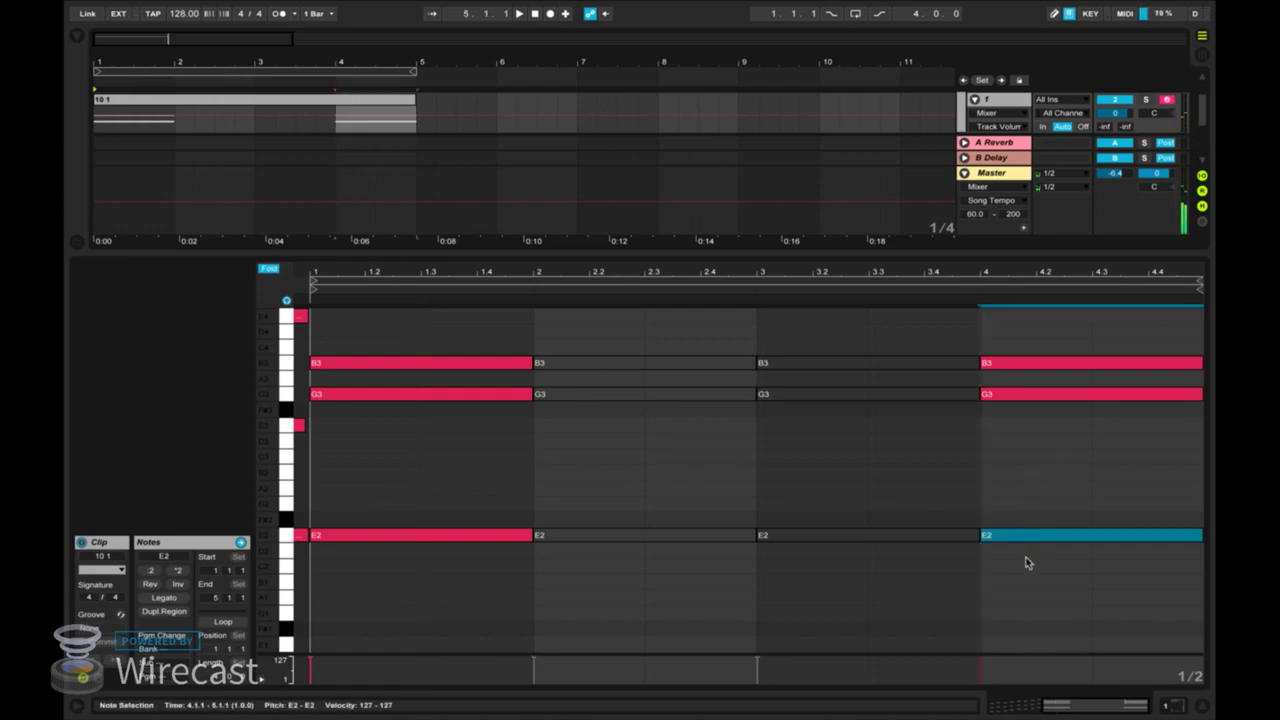
key(Up)
key(Up)
key(Up)
key(Up)
key(Up)
key(Up)
key(Up)
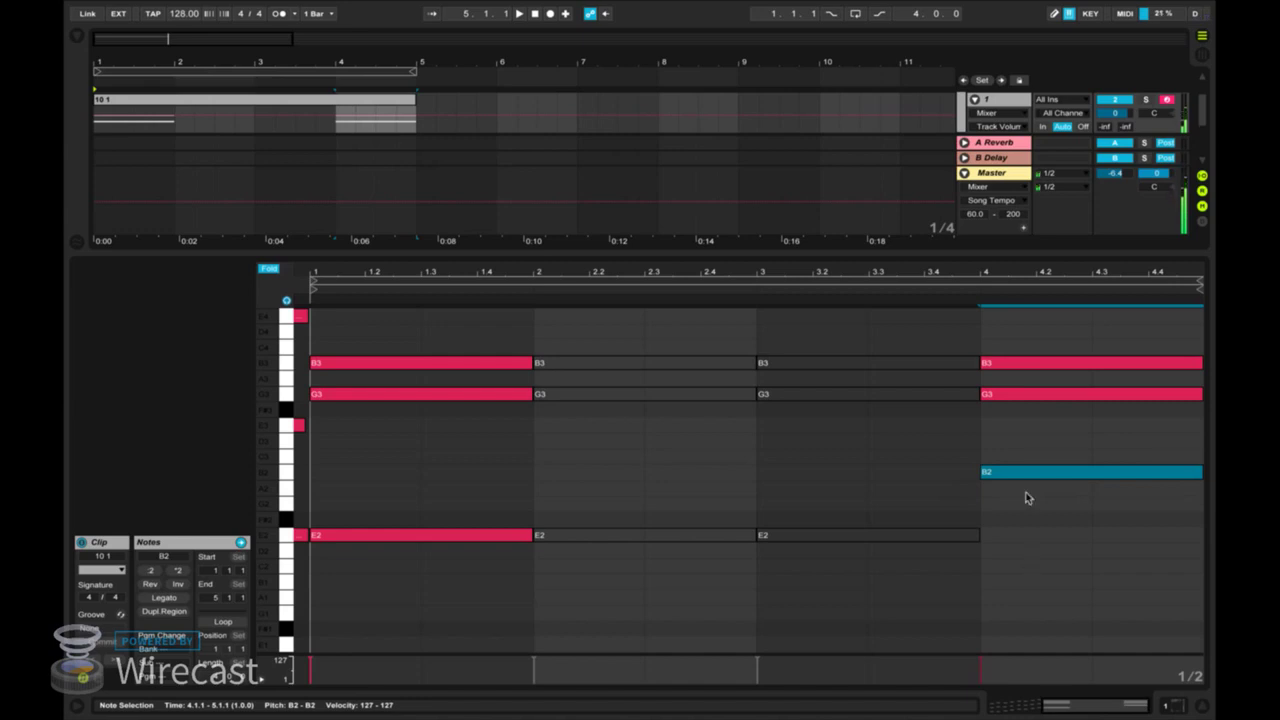
Lower the two upper notes of the bar 4 chord to F#3 and D3 and clear the selection.
drag(1035, 329, 1034, 439)
key(Down)
key(Down)
key(Down)
key(Down)
key(Down)
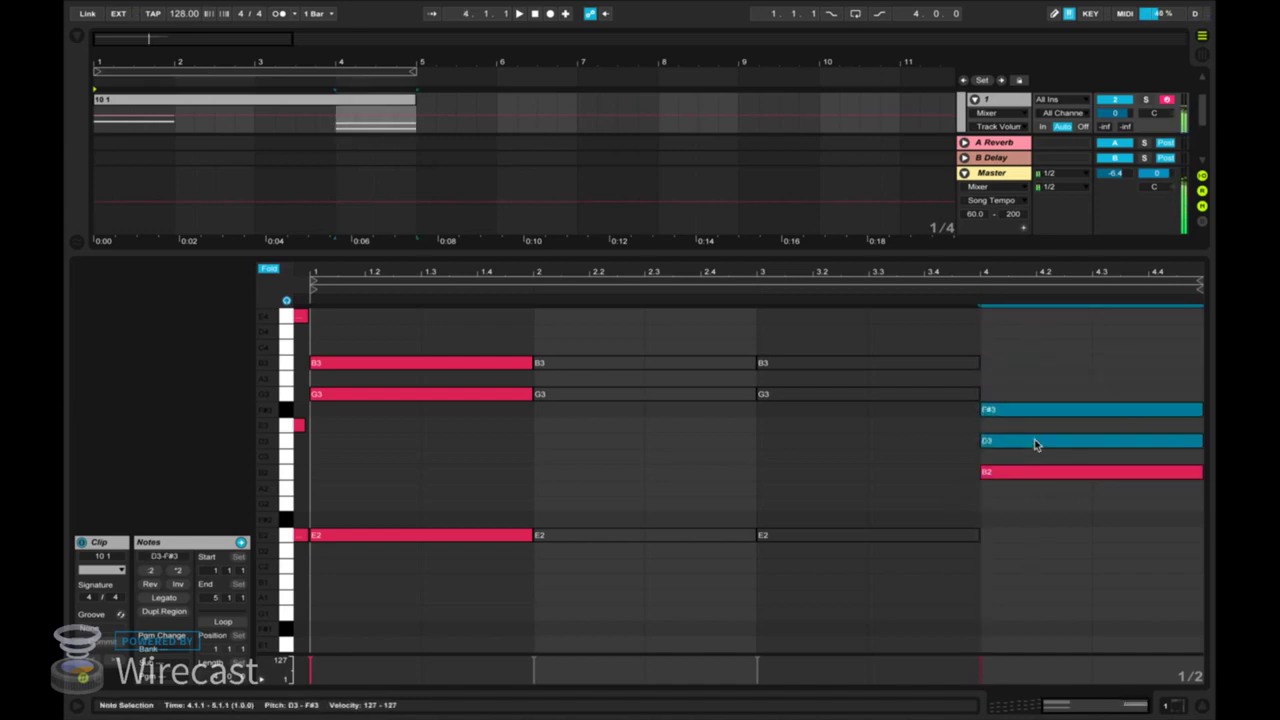
click(1008, 515)
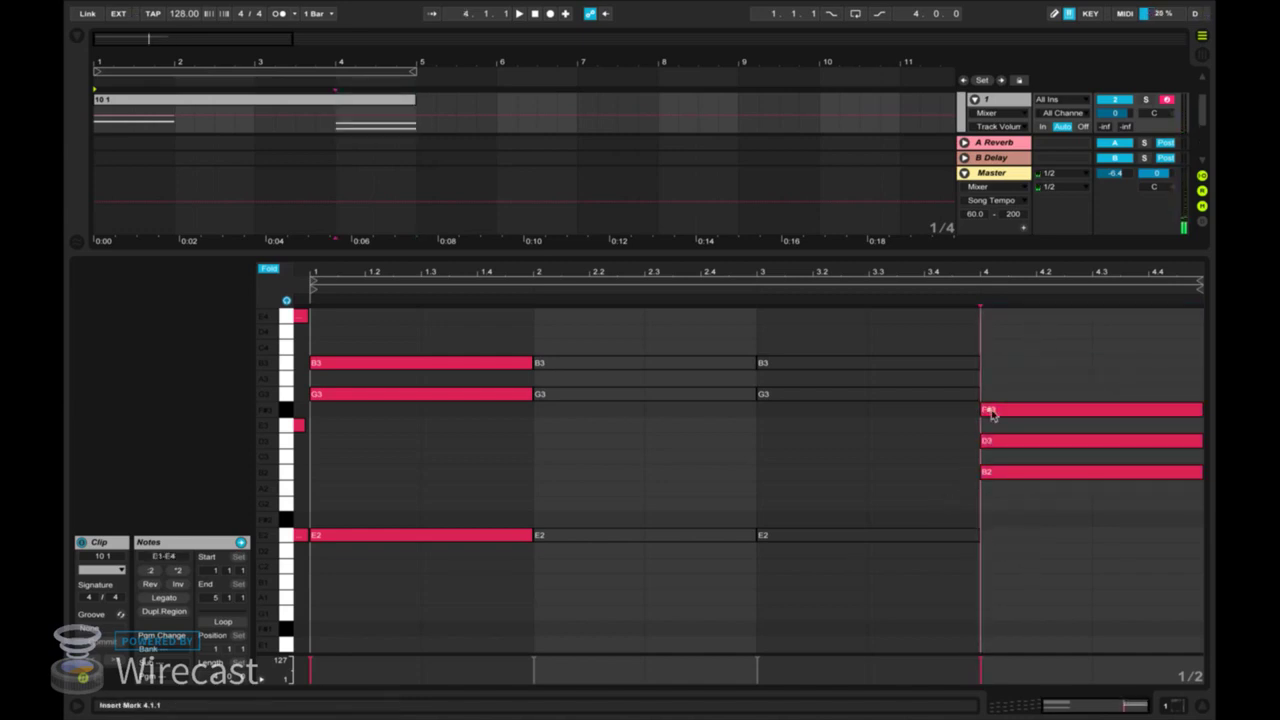
Try a half-bar E2 note at the start of bar 4, raise it stepwise to B2, and remove it.
double_click(1006, 540)
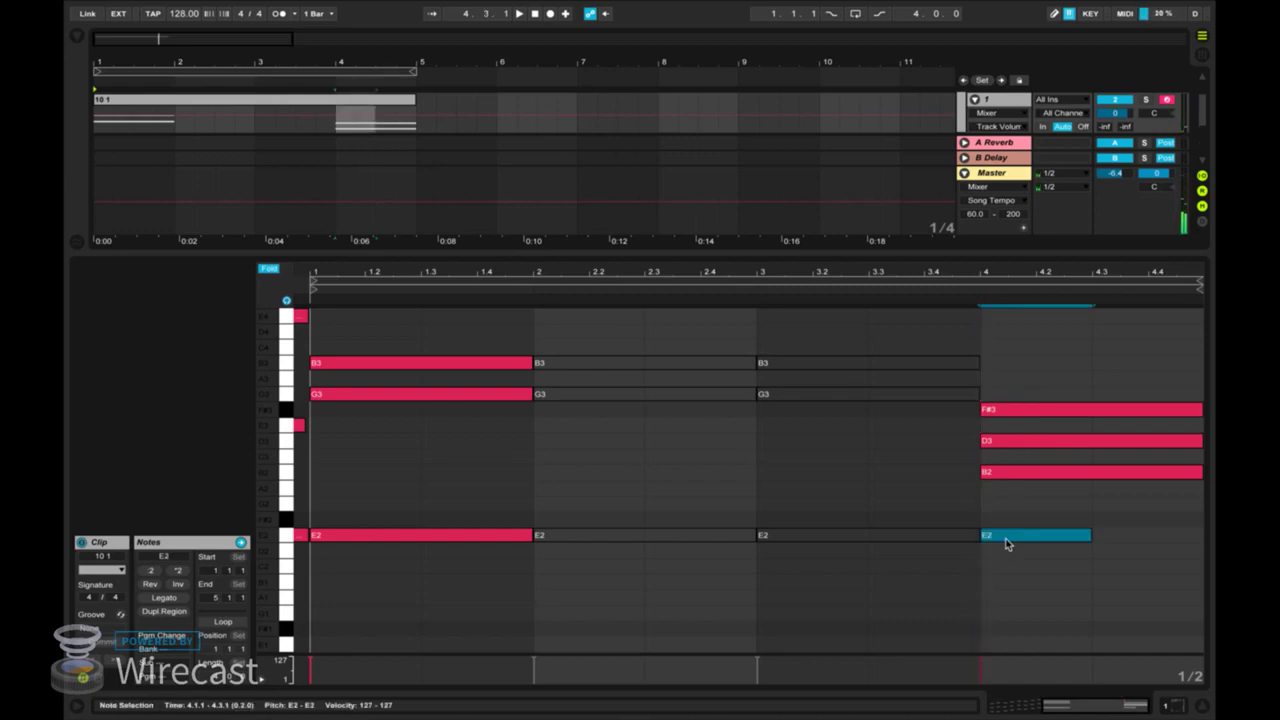
key(Up)
key(Up)
key(Up)
key(Up)
key(Up)
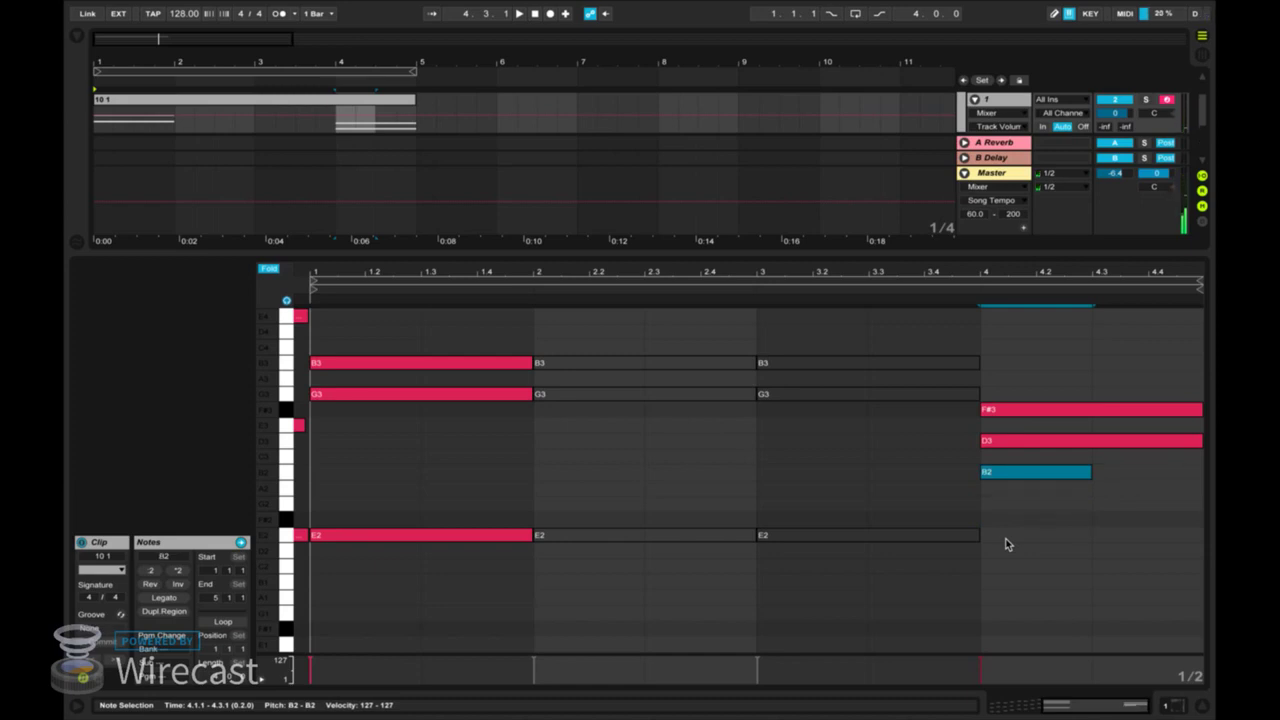
key(Down)
key(Delete)
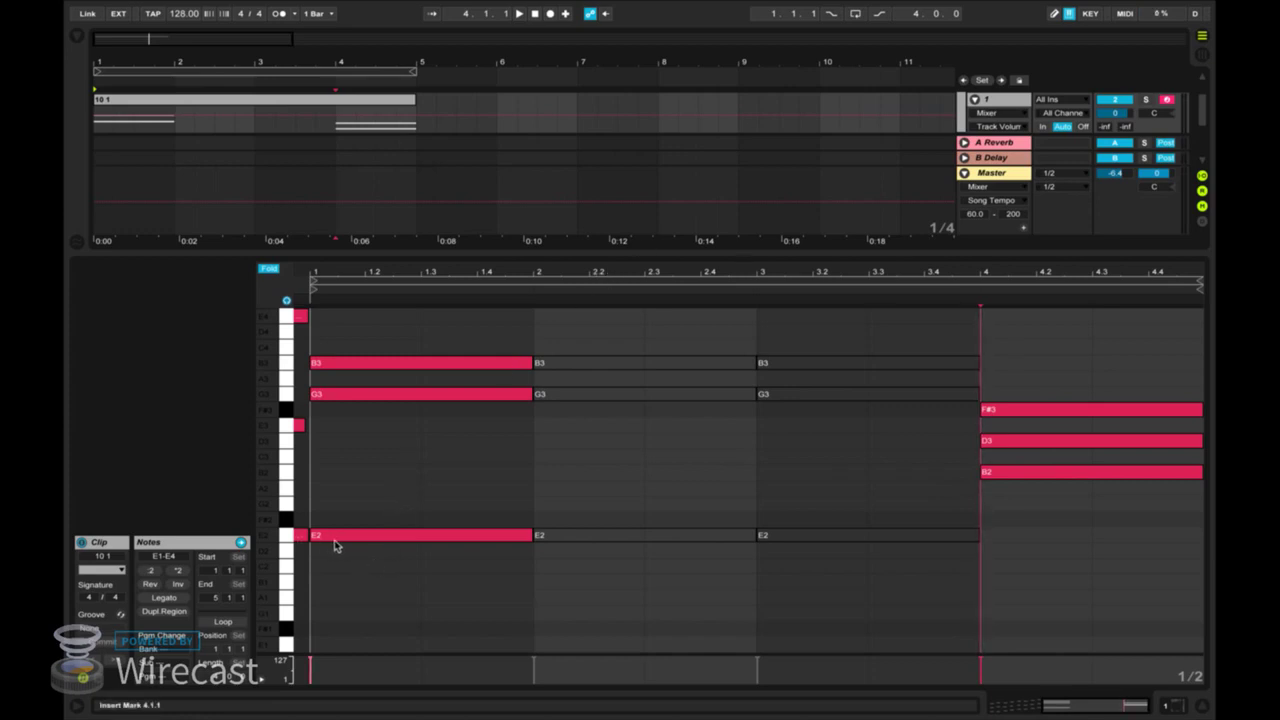
Try the bar 4 chord two scale steps lower, on A2, C3 and E3, and play it back.
drag(994, 366, 1002, 512)
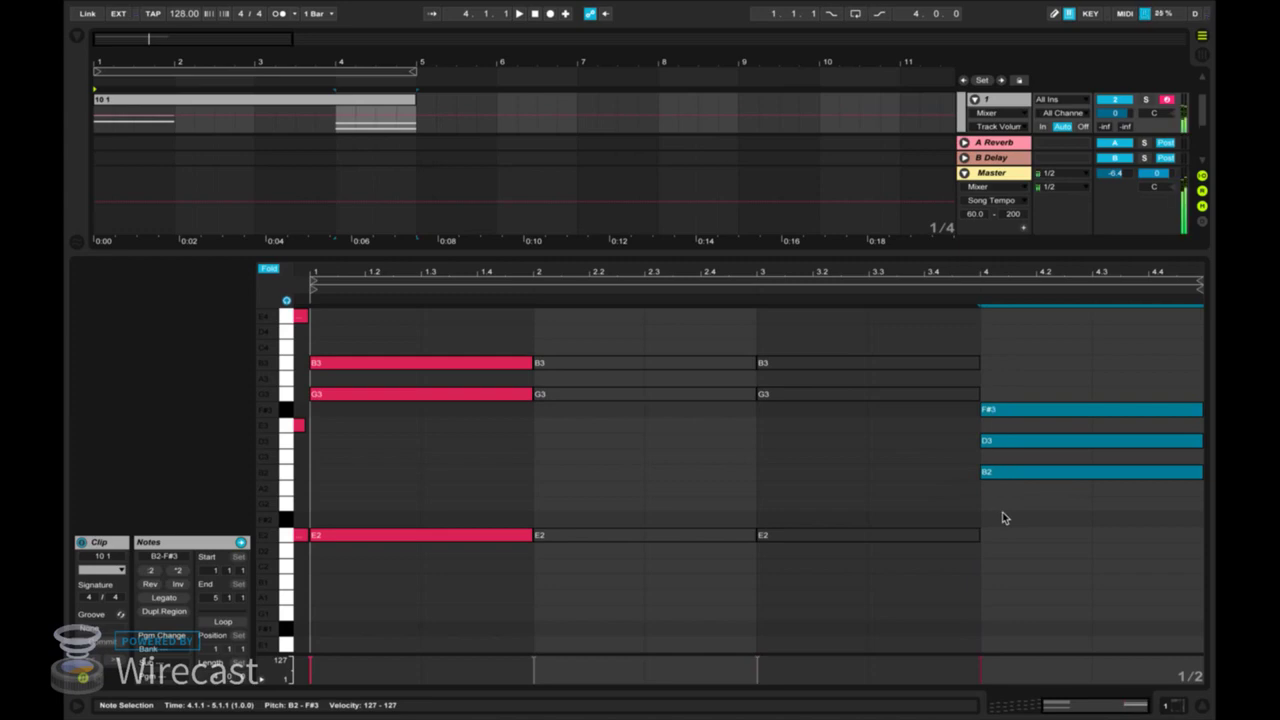
key(Down)
key(Down)
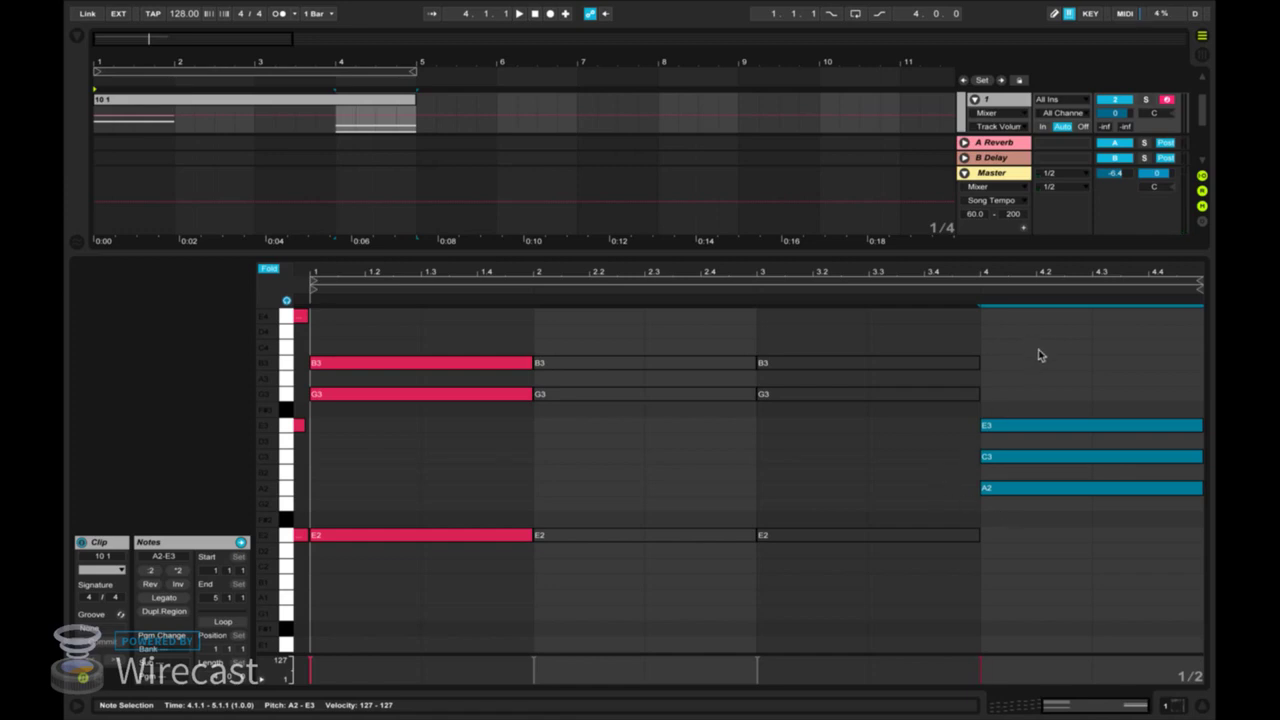
key(space)
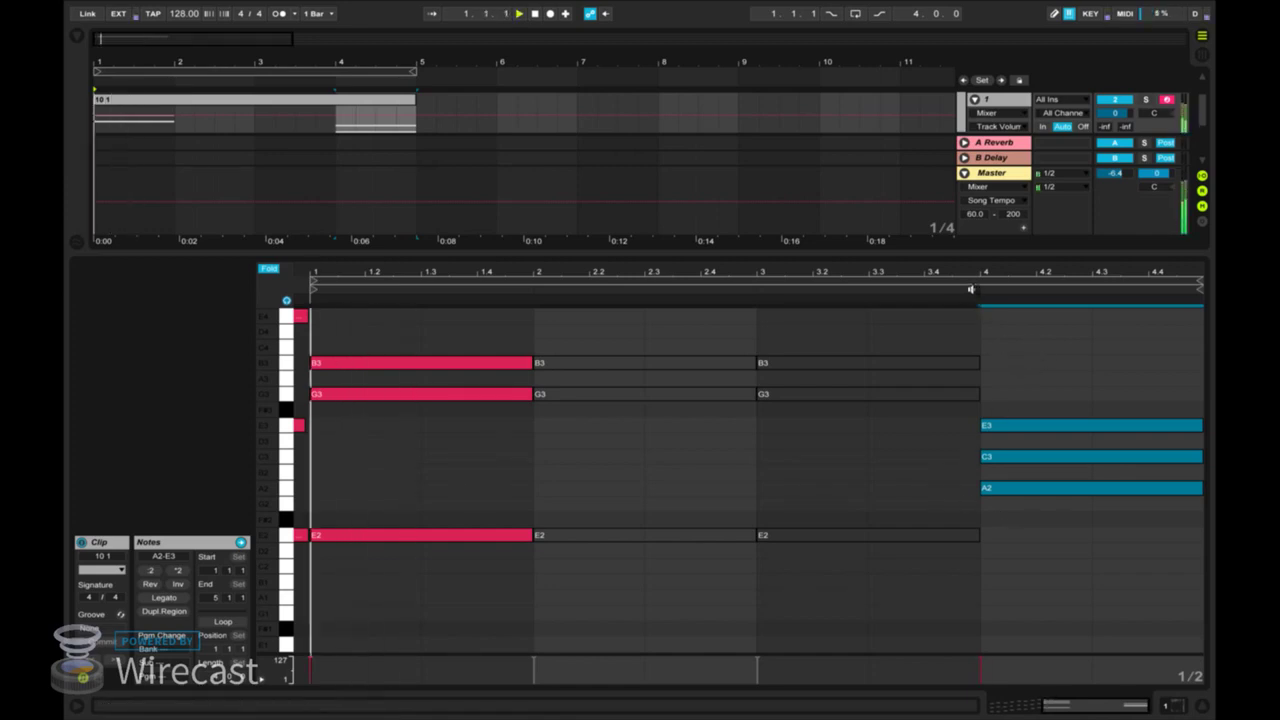
click(990, 310)
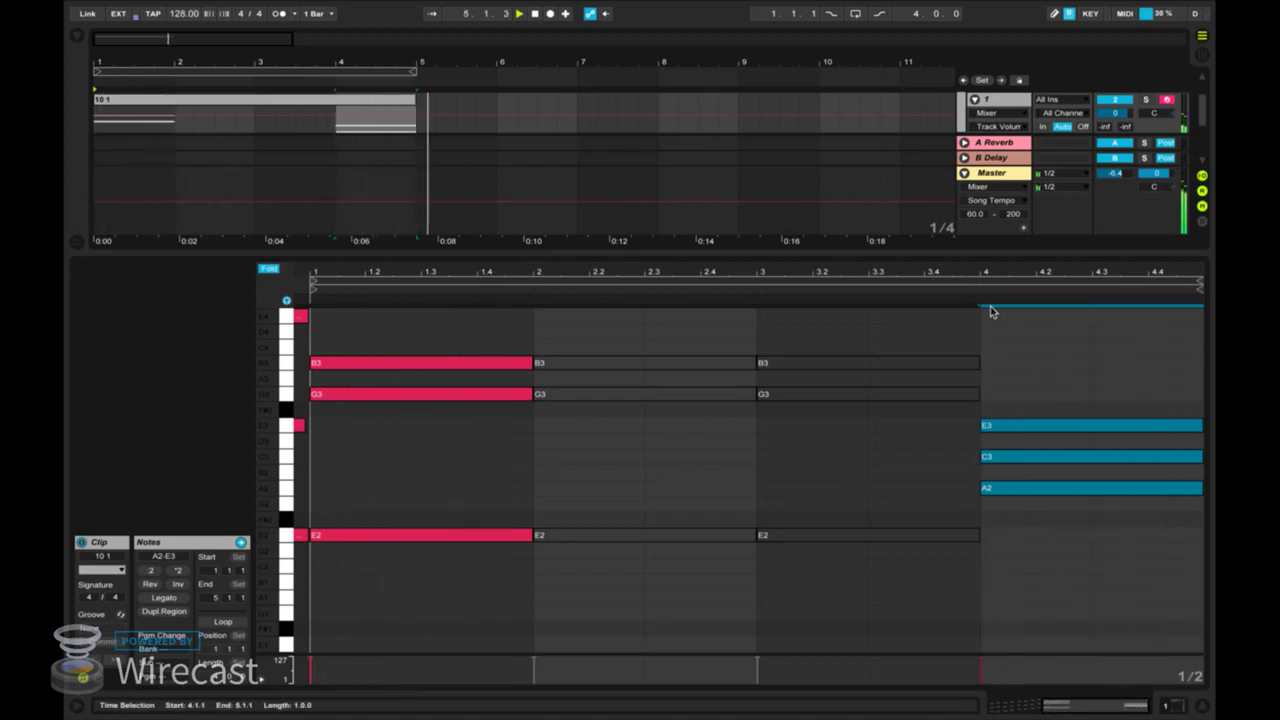
key(space)
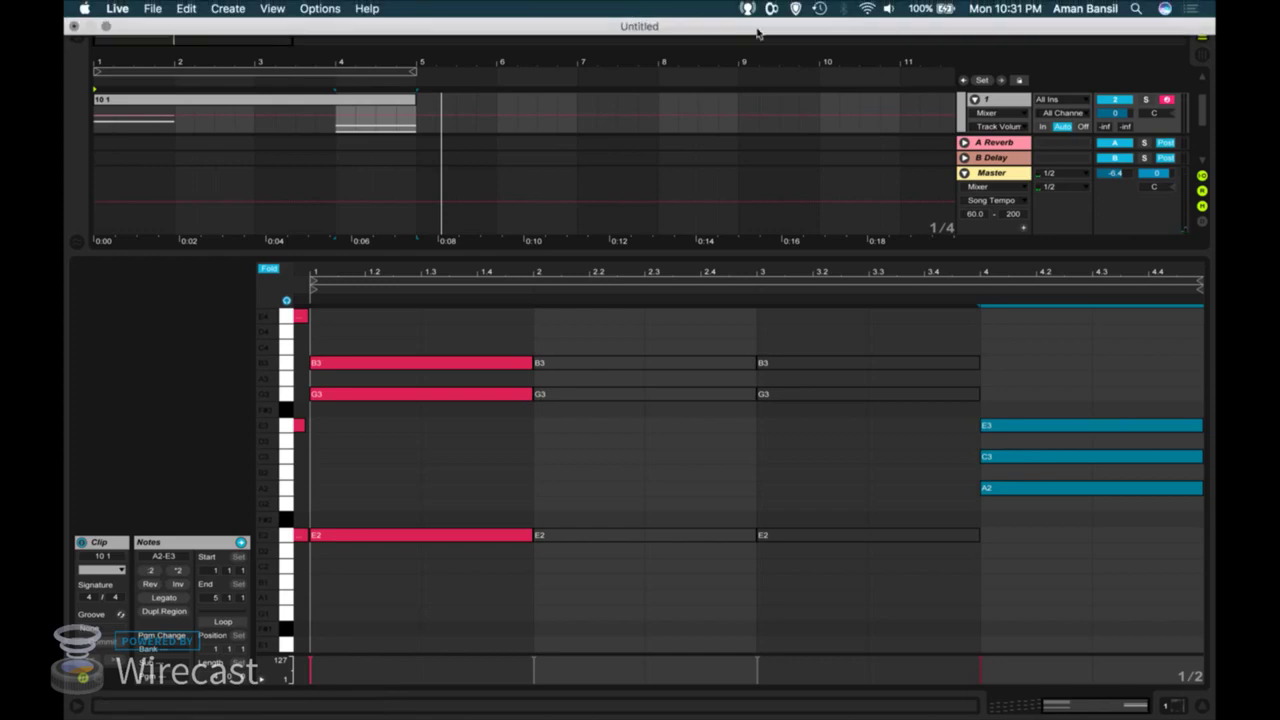
Turn on arrangement looping and audition the clip from bar 1 and near the start of bar 4.
click(855, 13)
key(space)
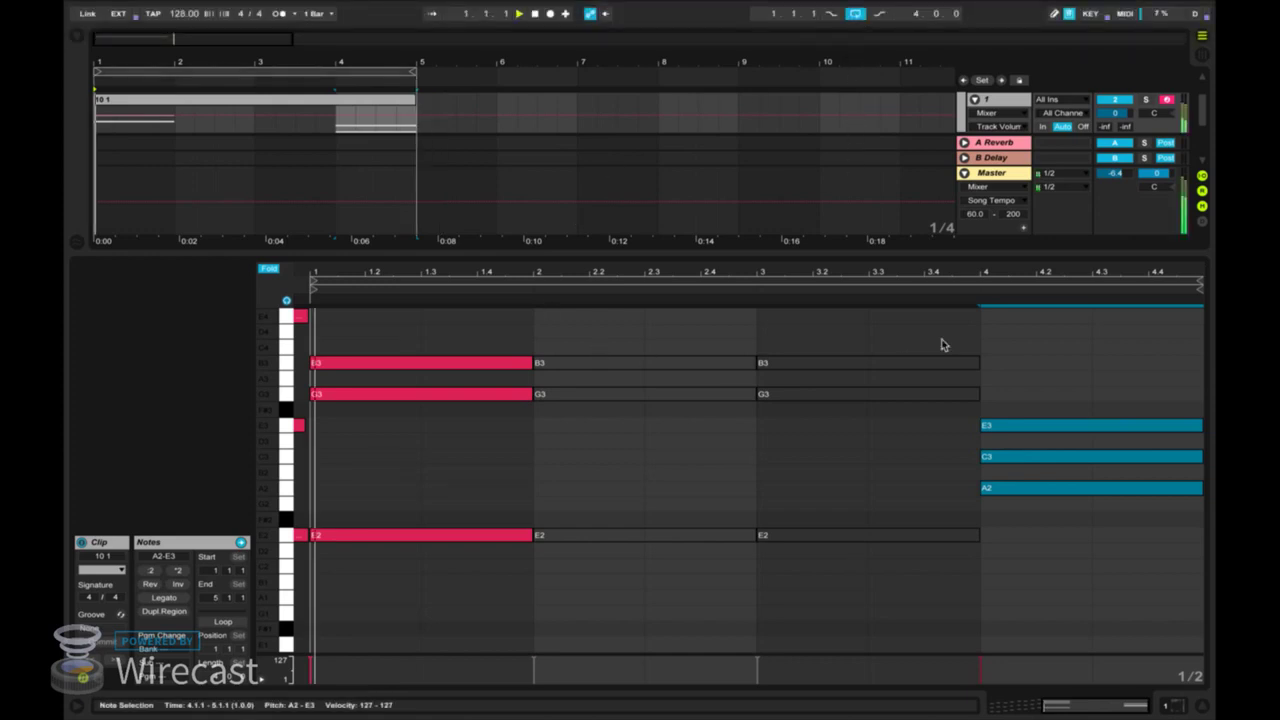
click(972, 288)
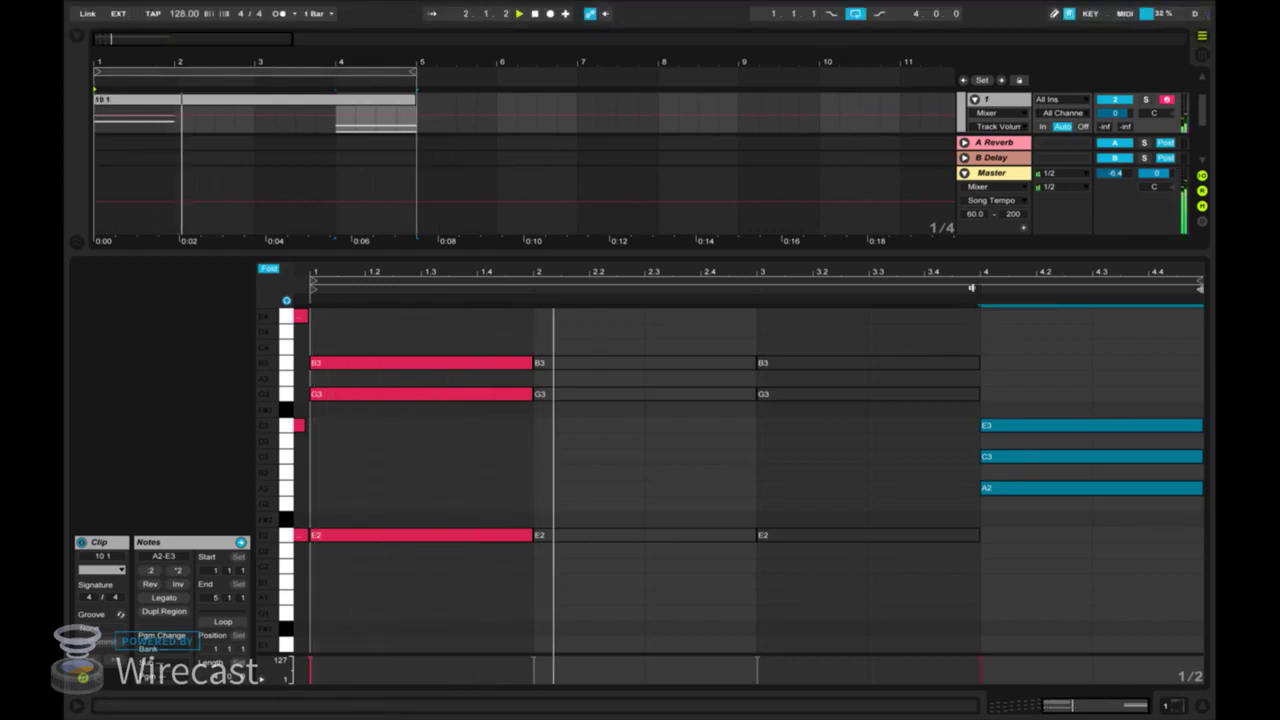
key(space)
key(space)
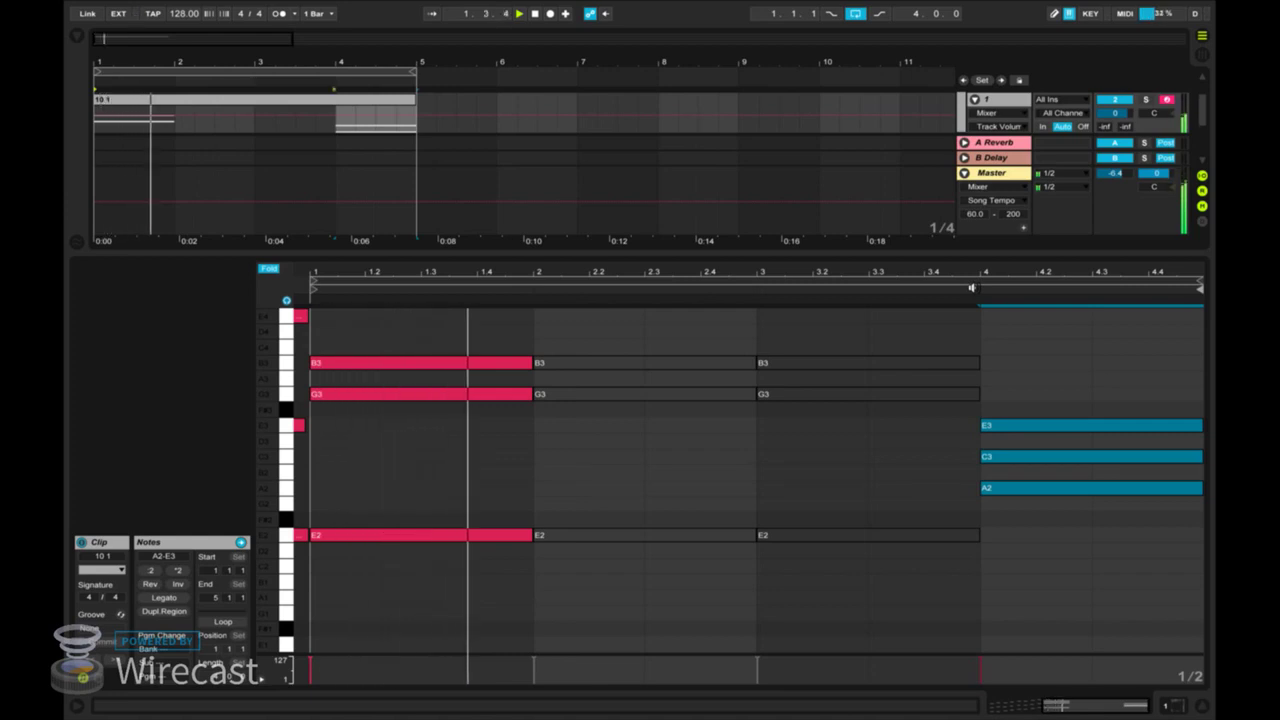
click(960, 288)
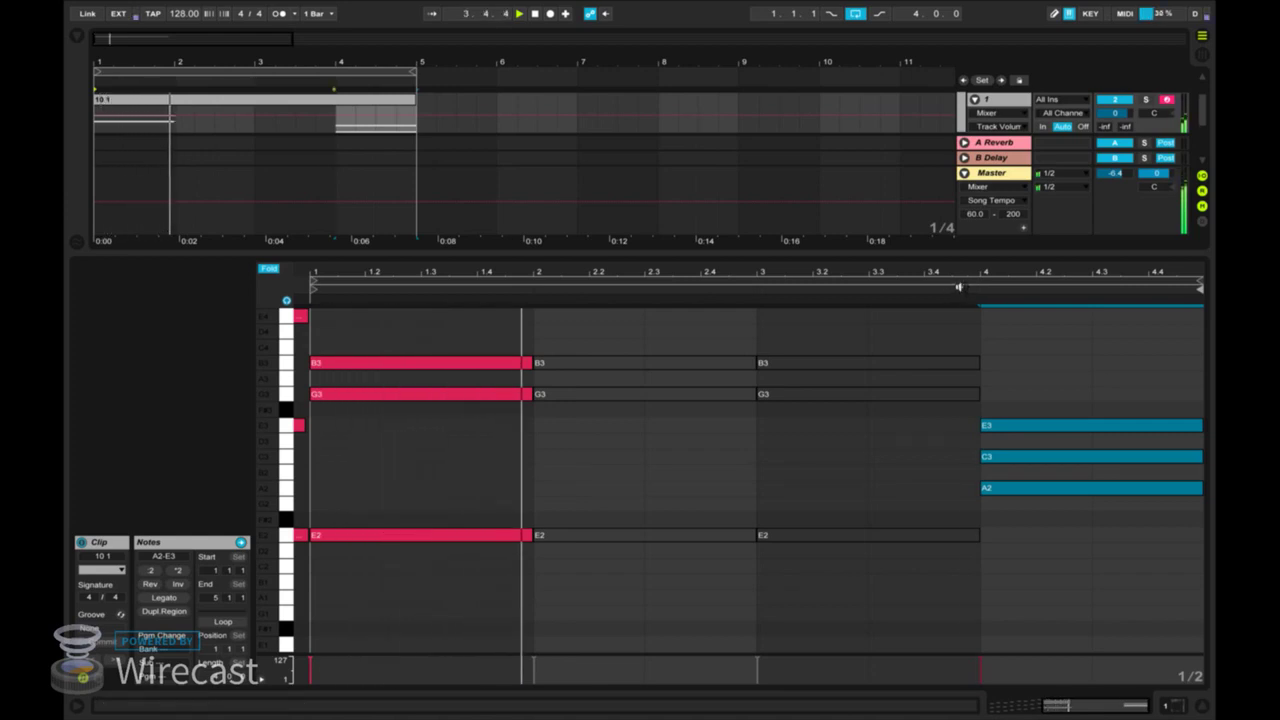
key(space)
Raise the whole bar 4 chord back to B2, D3 and F#3, play it back, and clear the selection.
click(1030, 361)
drag(1030, 361, 1043, 574)
key(Up)
key(Up)
key(space)
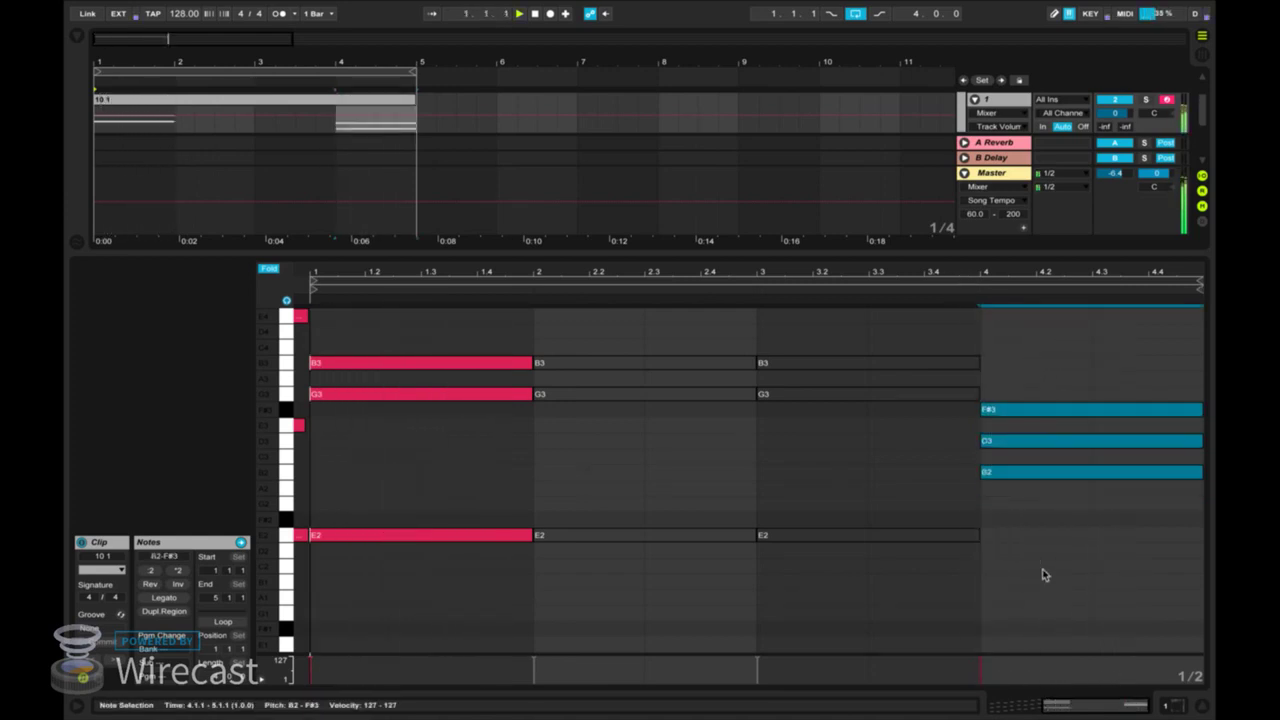
click(972, 292)
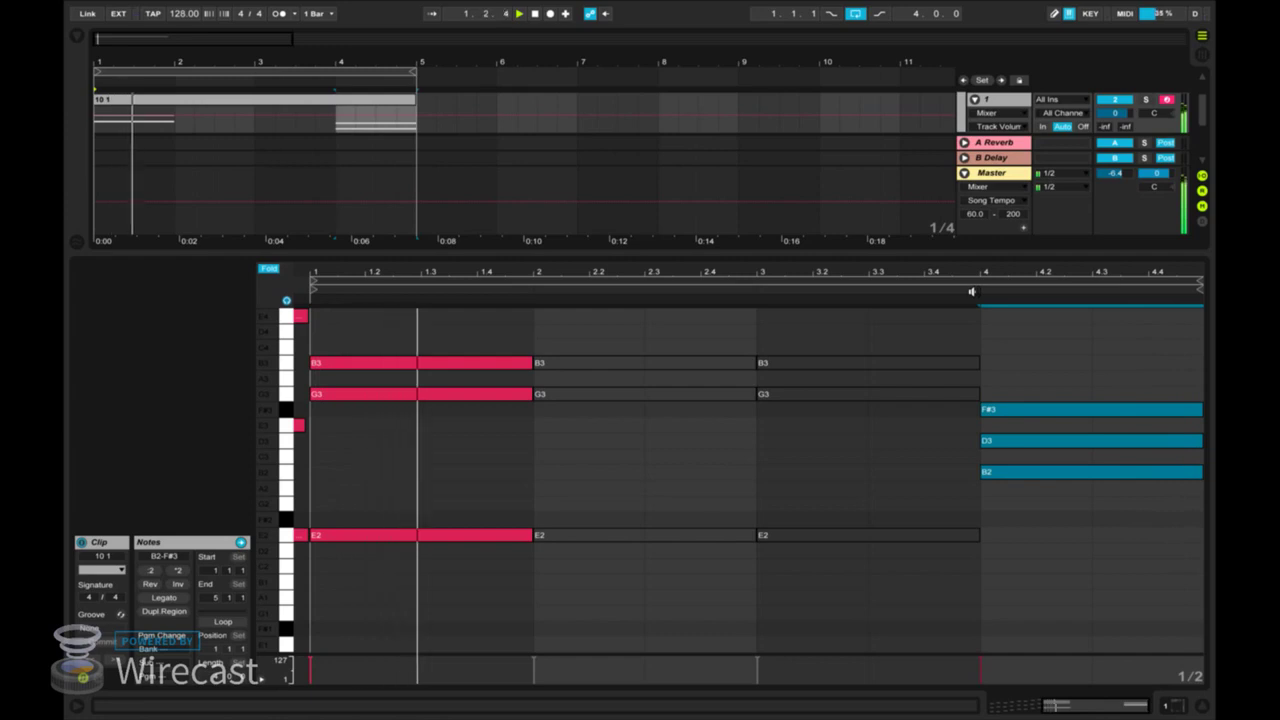
click(801, 604)
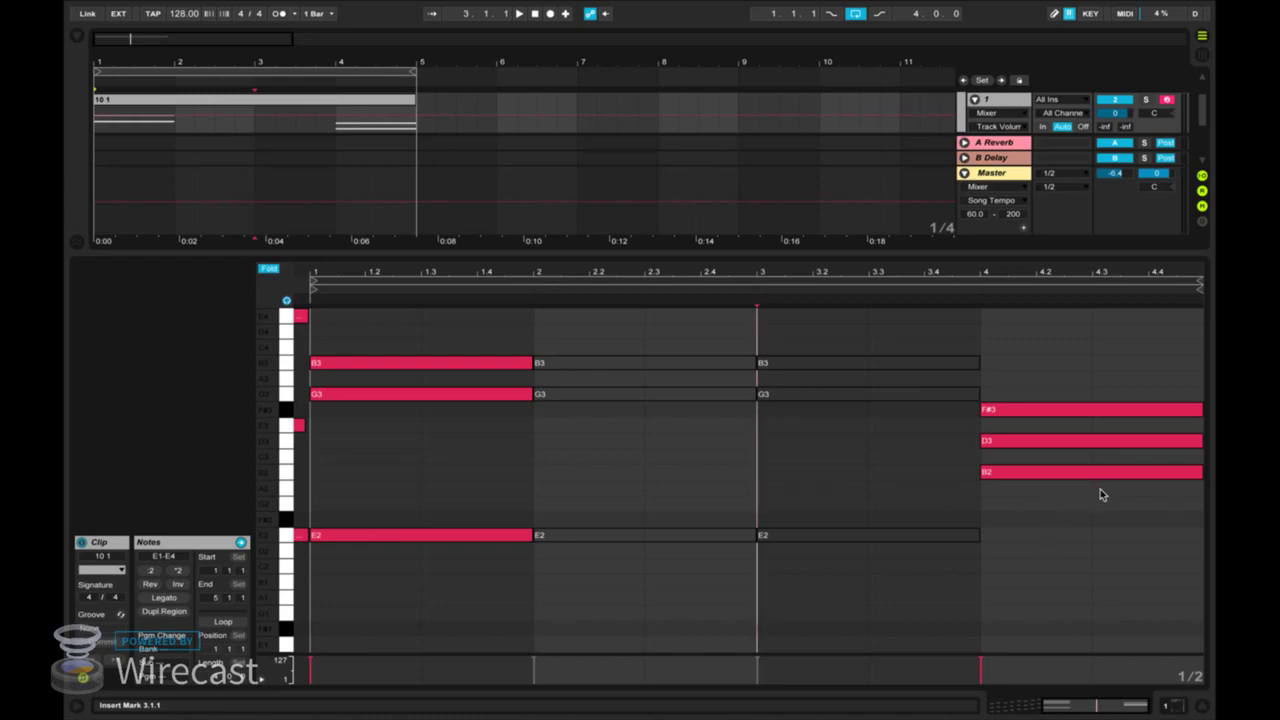
Raise the two upper notes of the bar 4 chord an octave to F#4 and D4.
click(1027, 412)
key(shift+Up)
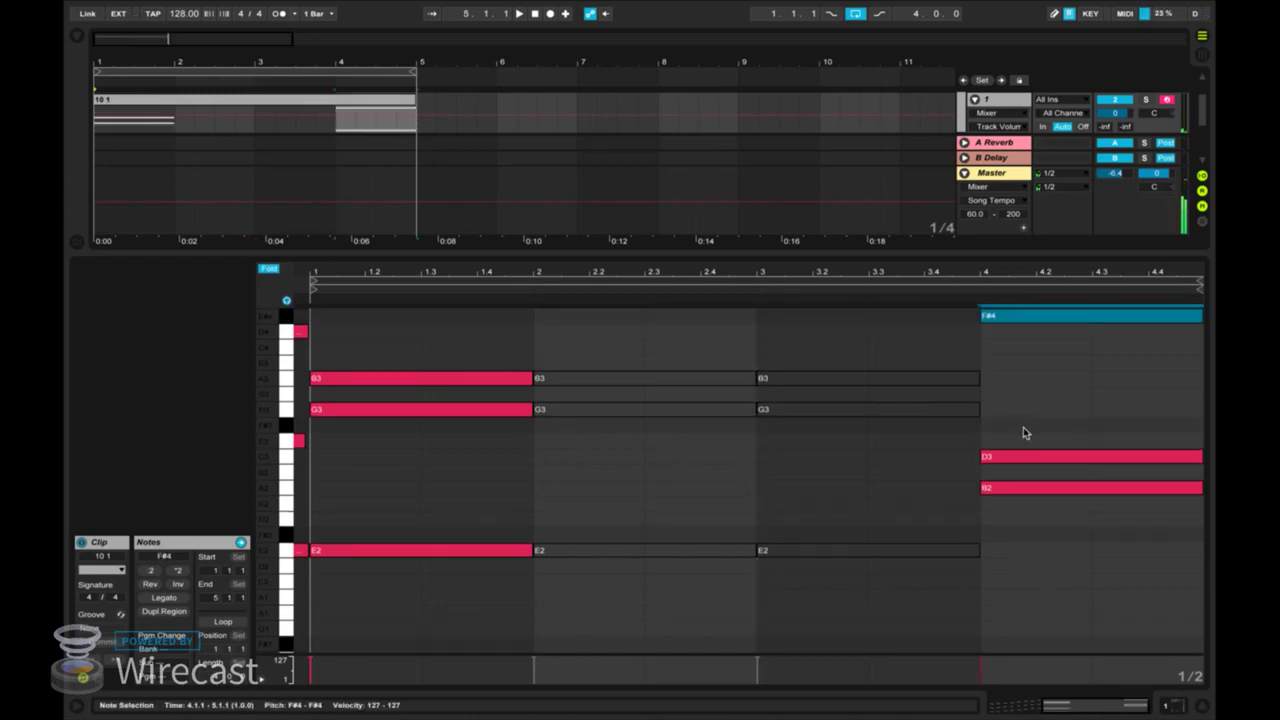
click(1020, 455)
key(shift+Up)
key(shift+Down)
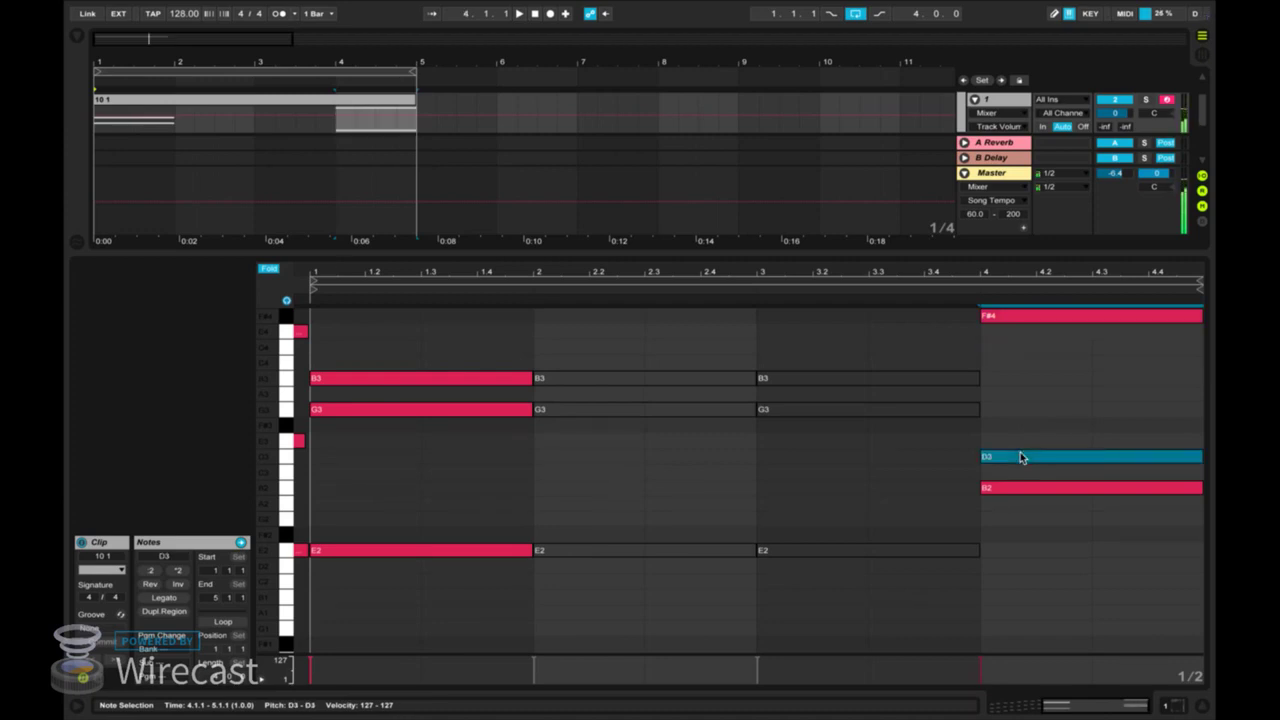
key(shift+Up)
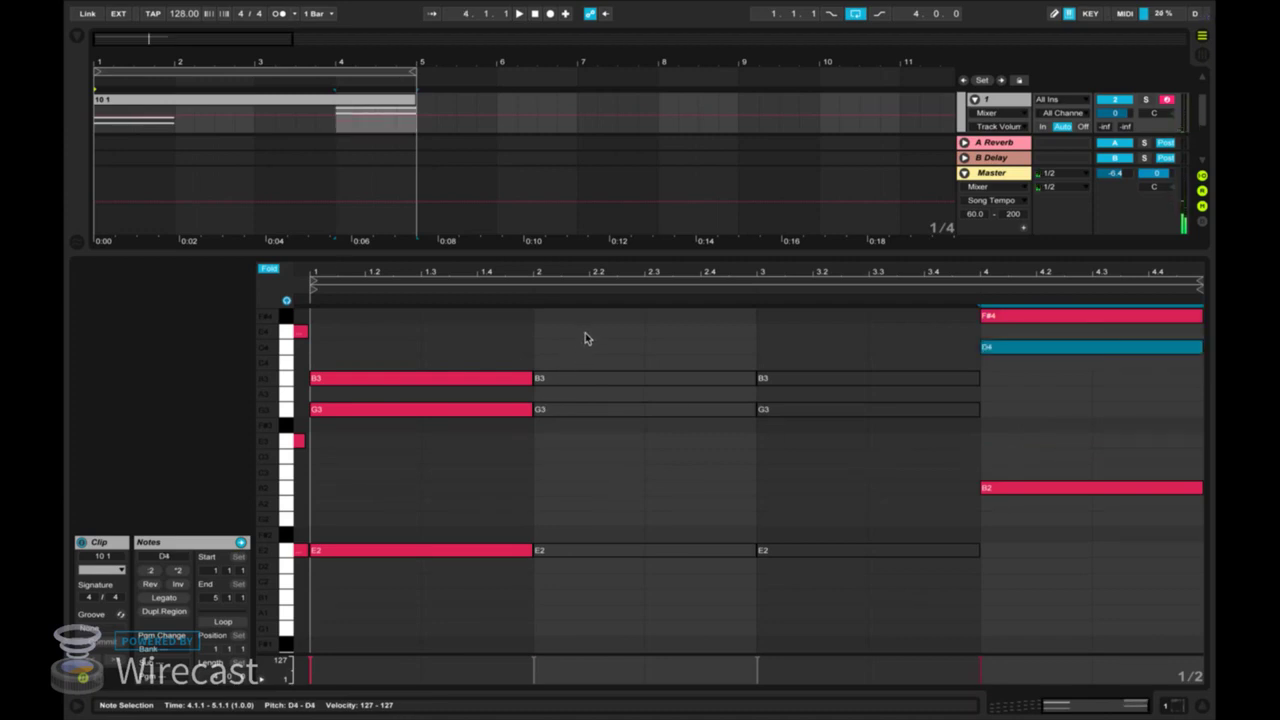
Reactivate the chord notes in bars 2 and 3, and raise the lowest note of bar 2 to C3.
drag(585, 338, 874, 619)
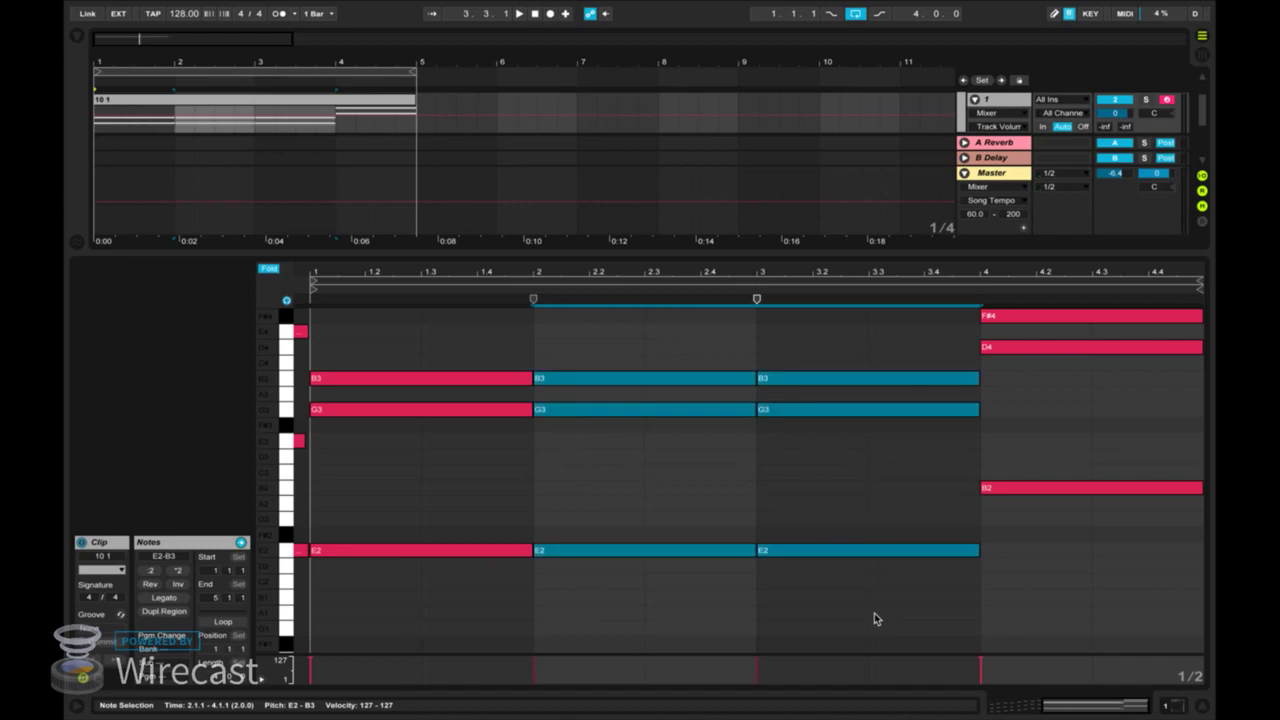
click(874, 613)
click(592, 550)
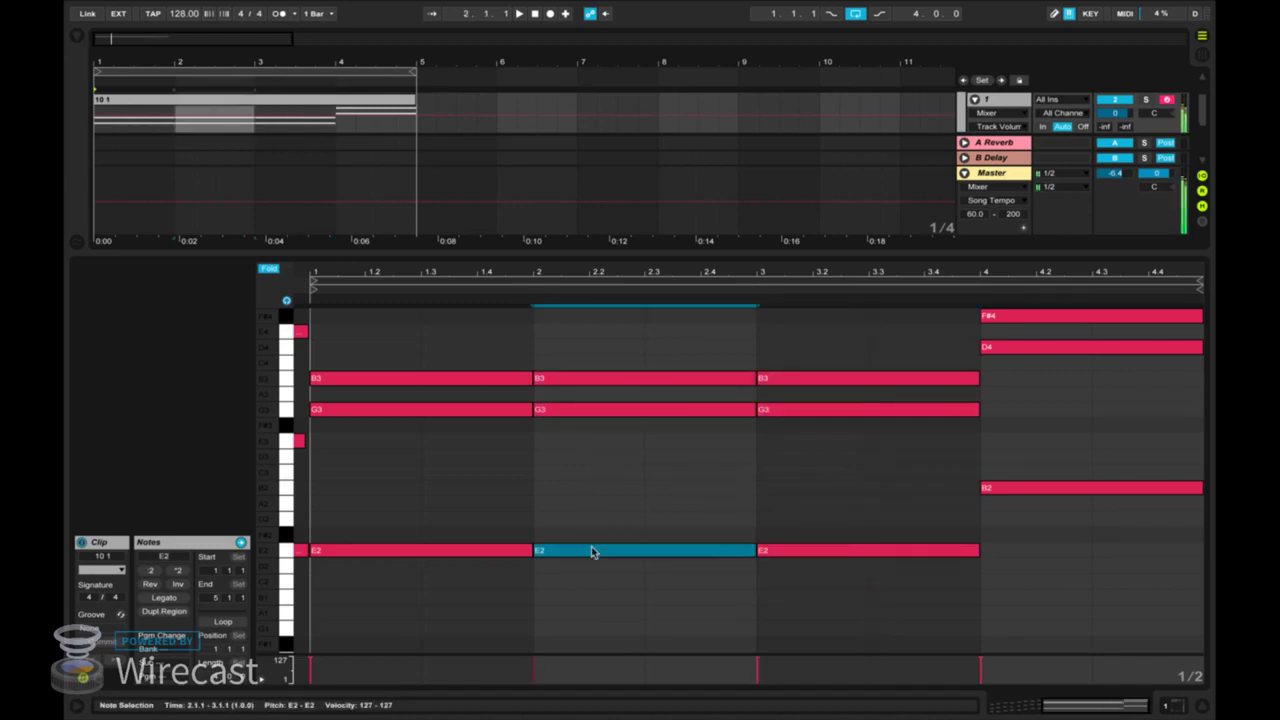
key(Up)
key(Up)
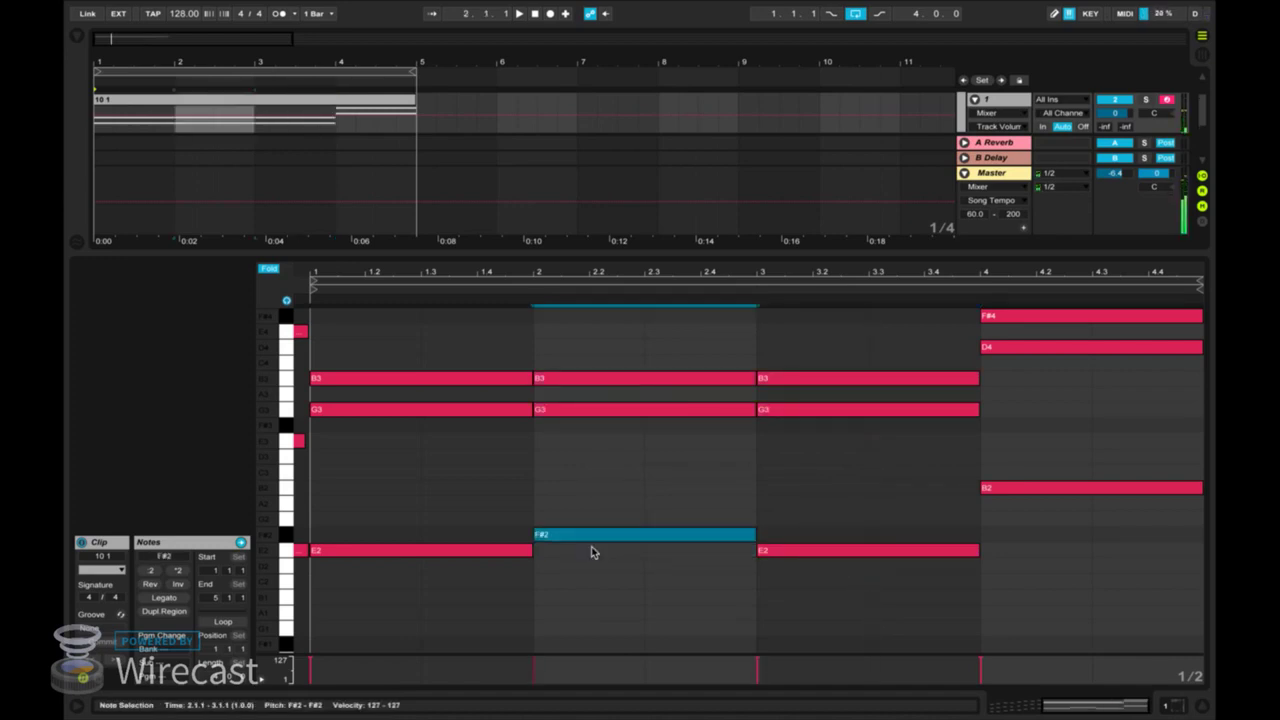
key(Up)
key(Up)
key(Up)
key(Up)
key(Up)
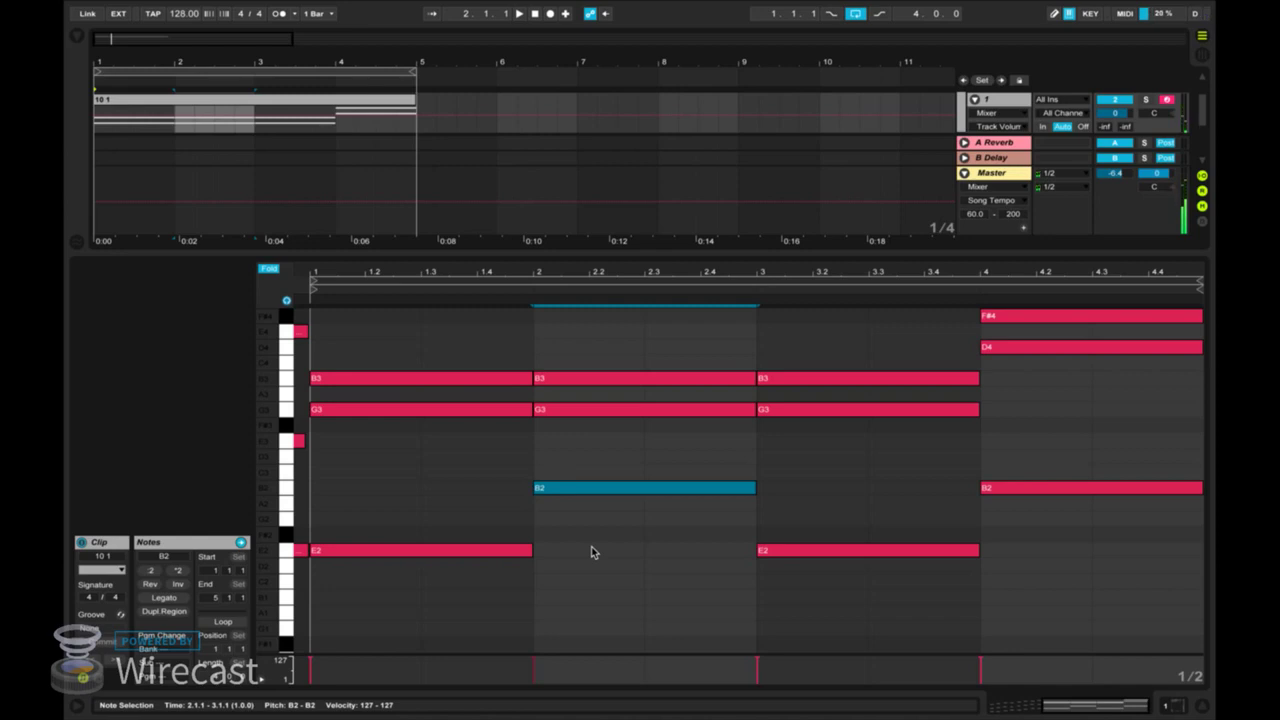
key(Up)
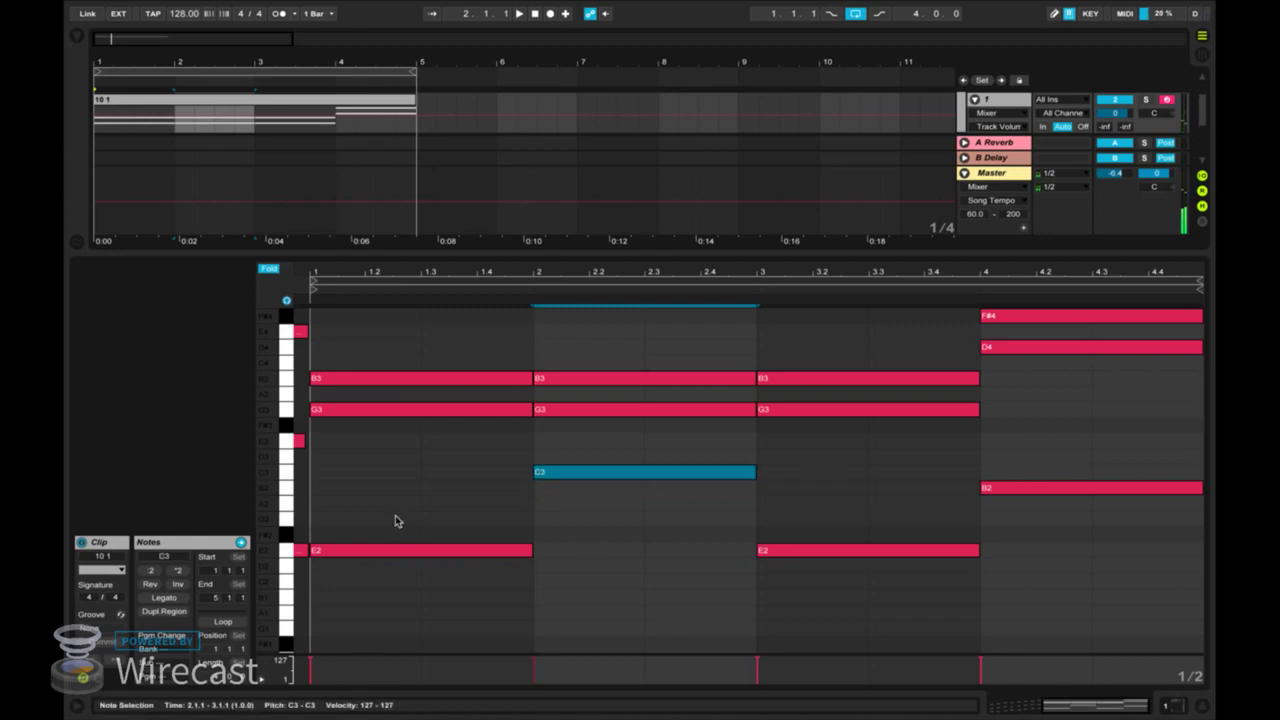
Lower the two upper notes of the bar 2 chord to E3 and G3 and play the progression.
drag(584, 415, 591, 446)
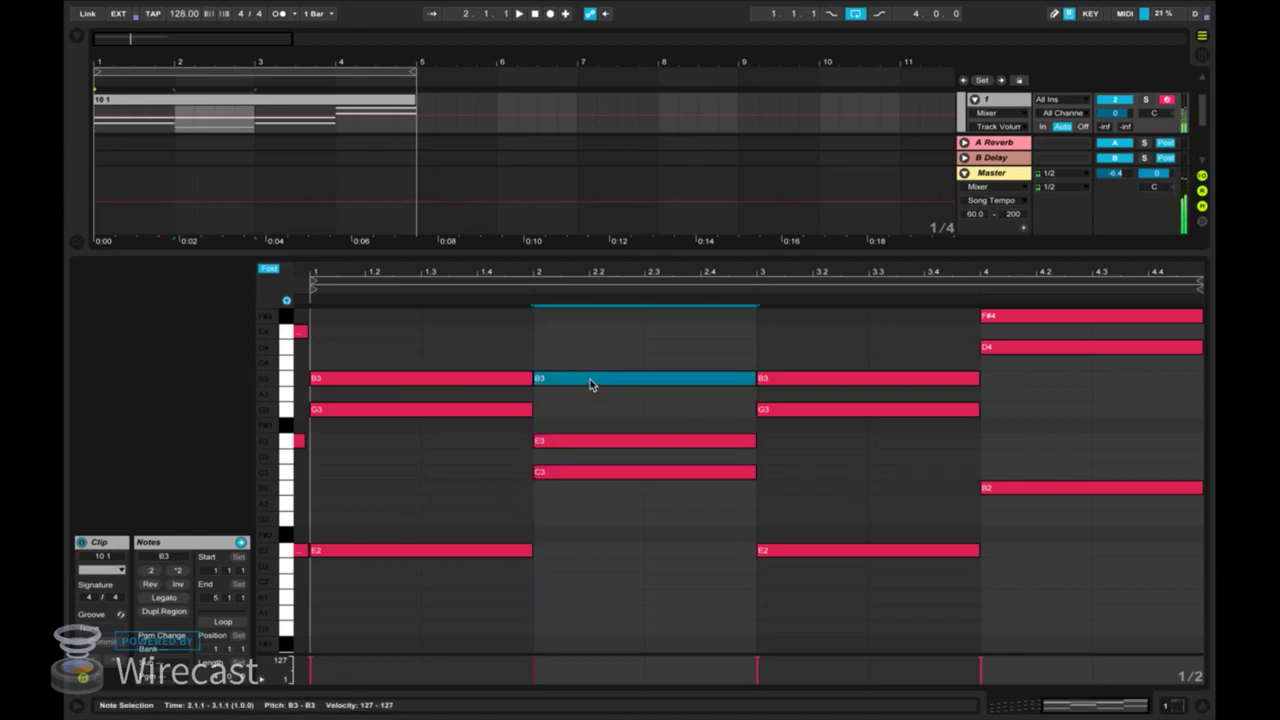
drag(590, 380, 591, 410)
key(space)
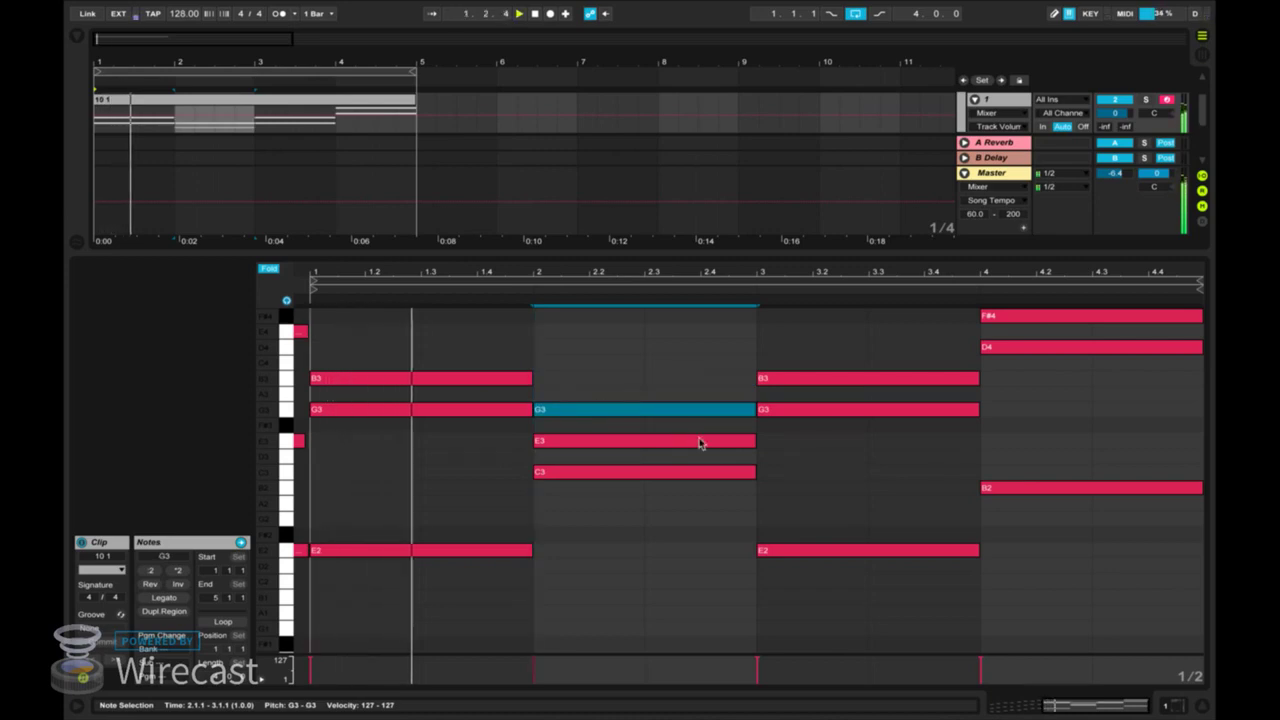
Rearrange the bar 3 chord to A2, C4 and E4 and play the progression.
drag(799, 549, 818, 331)
drag(803, 377, 803, 362)
click(792, 411)
key(Up)
key(Up)
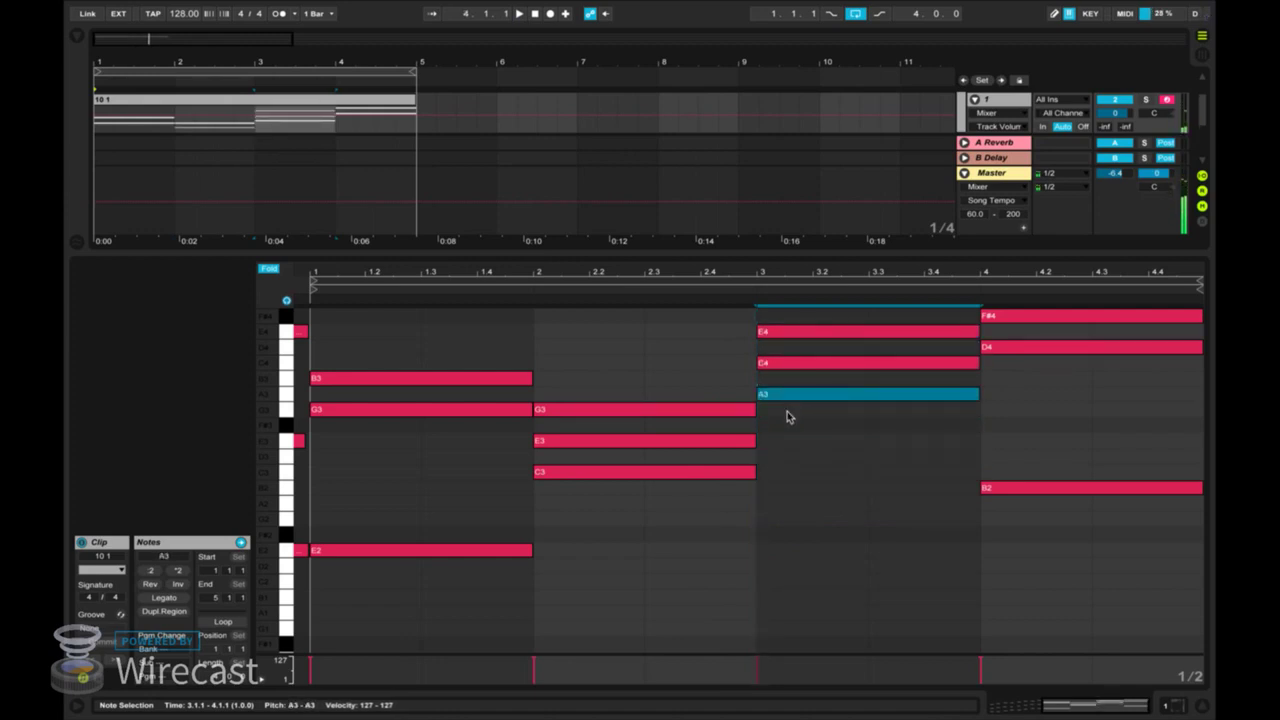
key(shift+Down)
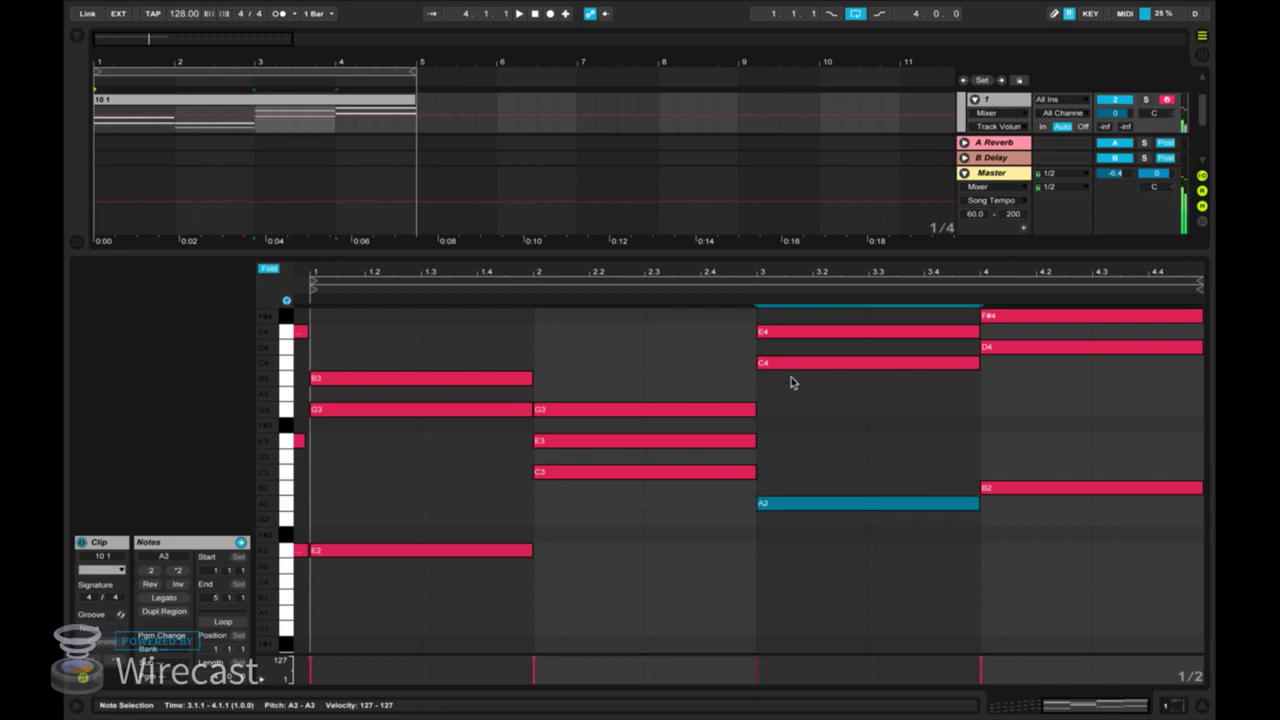
key(space)
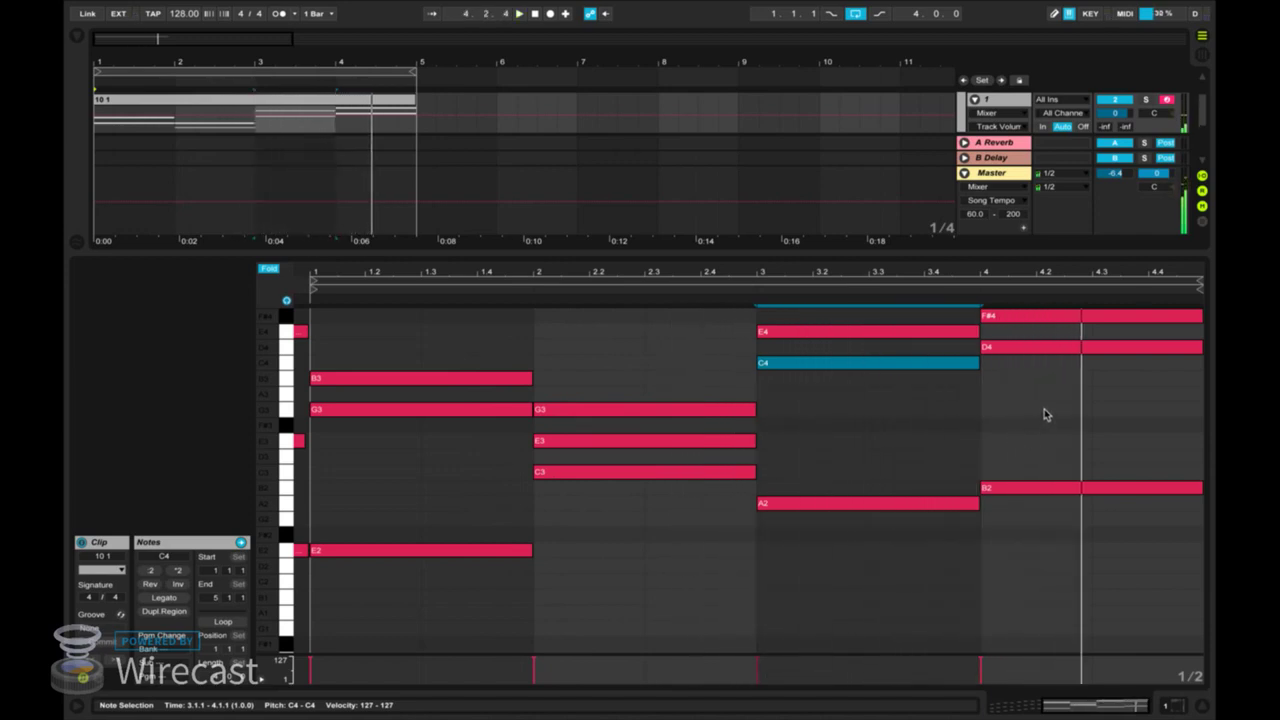
Lower the two upper notes of the bar 4 chord an octave to F#3 and D3, play the loop, and clear the selection.
drag(1042, 512, 1057, 147)
key(space)
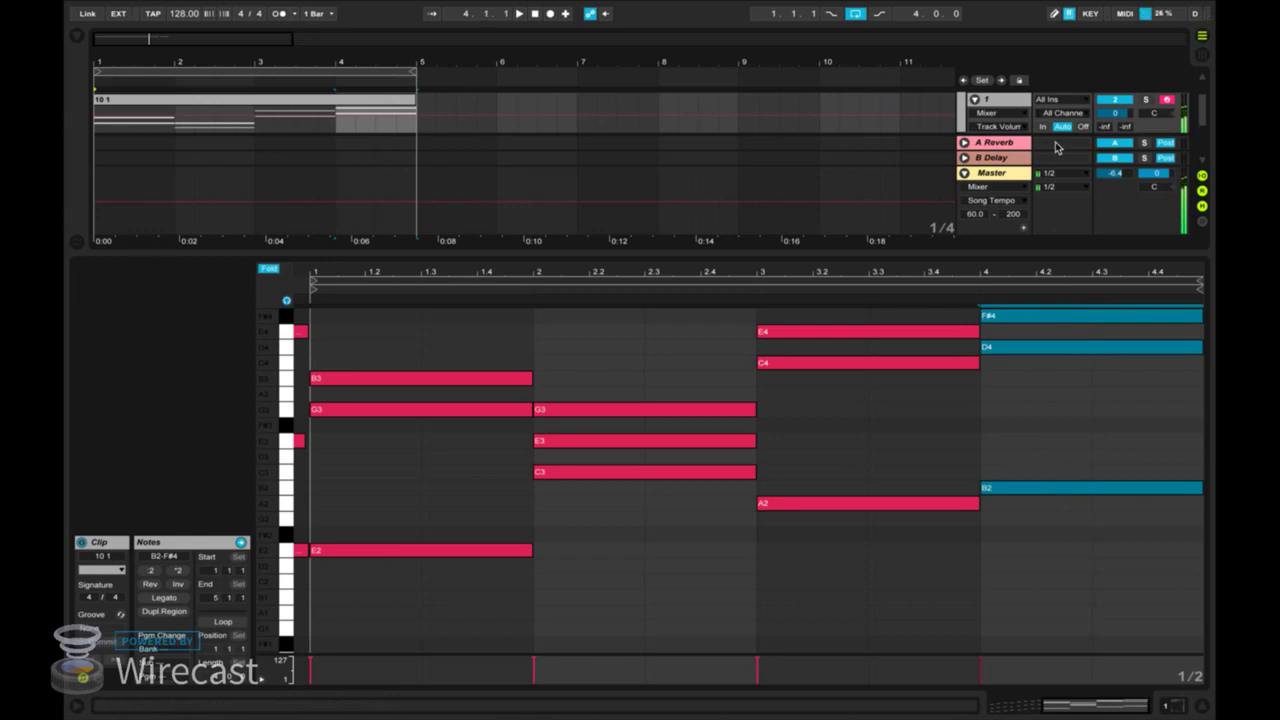
drag(1051, 428, 1036, 531)
key(shift+Down)
key(space)
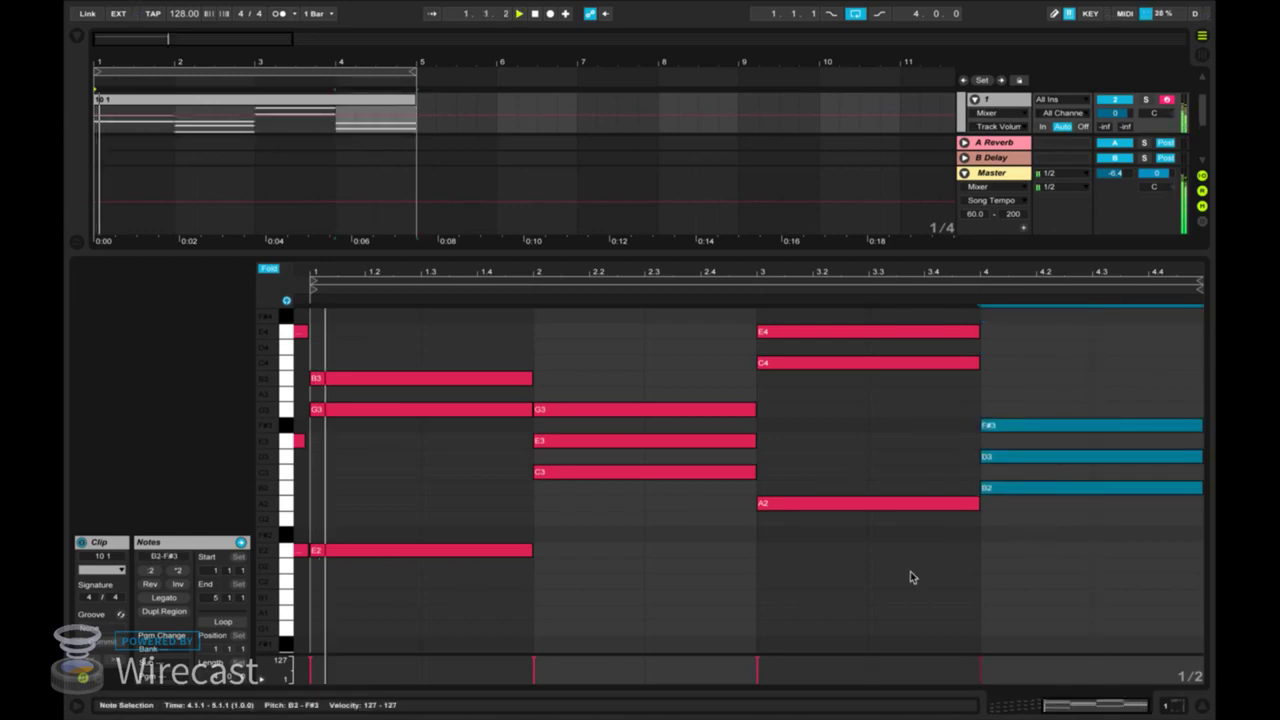
click(1022, 525)
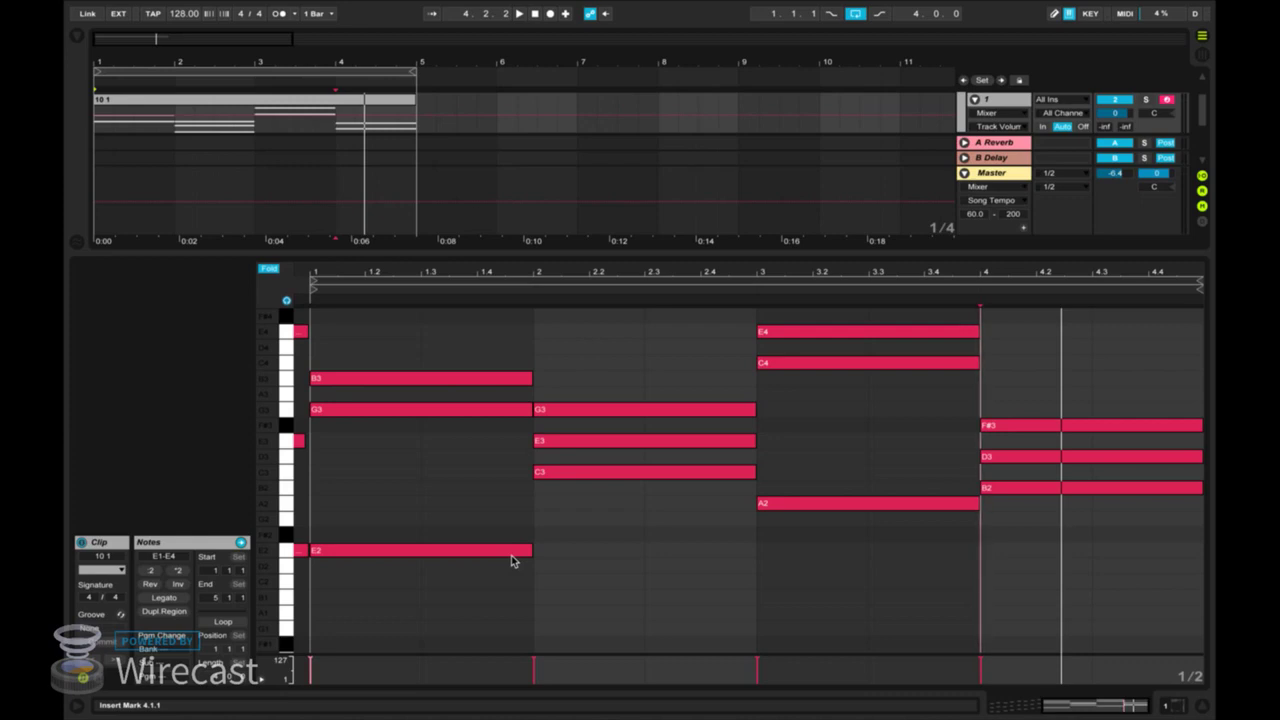
Lower the two upper notes of the bar 3 chord an octave to E3 and C3.
click(842, 367)
drag(827, 414, 827, 313)
key(shift+Down)
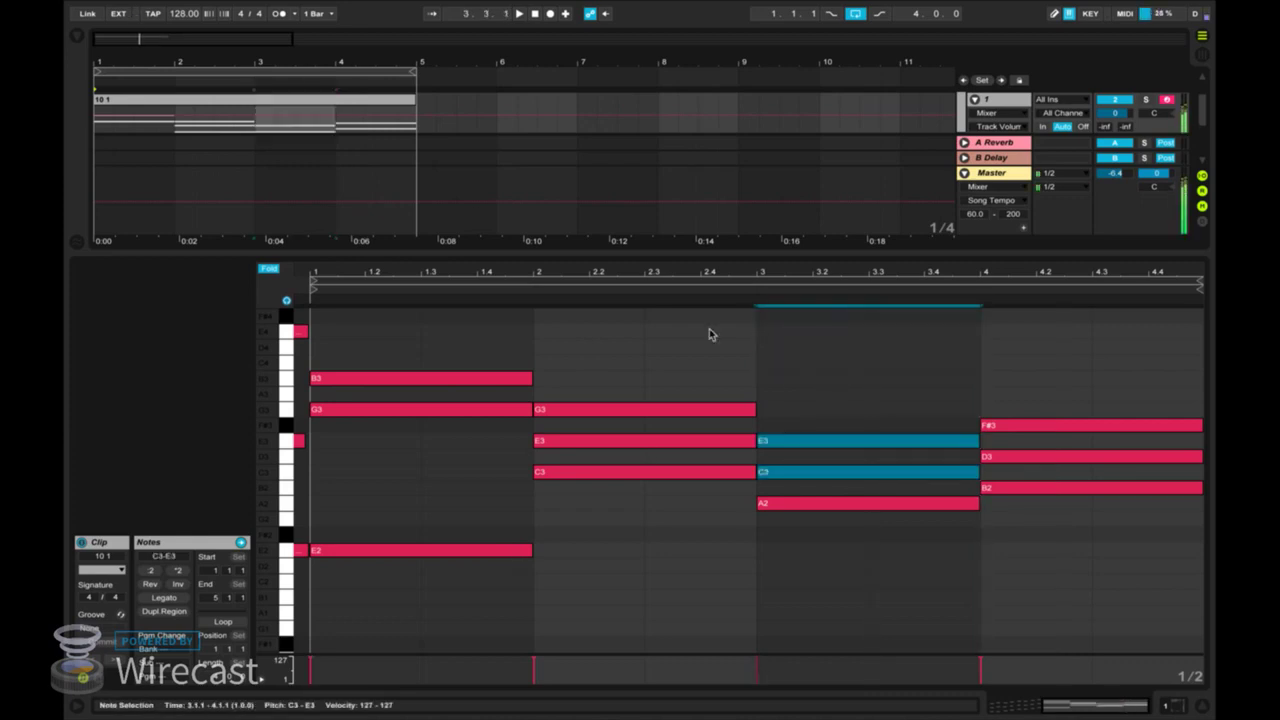
Lower the two upper notes of the bar 1 chord an octave to B2 and G2 and play the full progression.
drag(456, 361, 455, 436)
key(shift+Down)
click(490, 400)
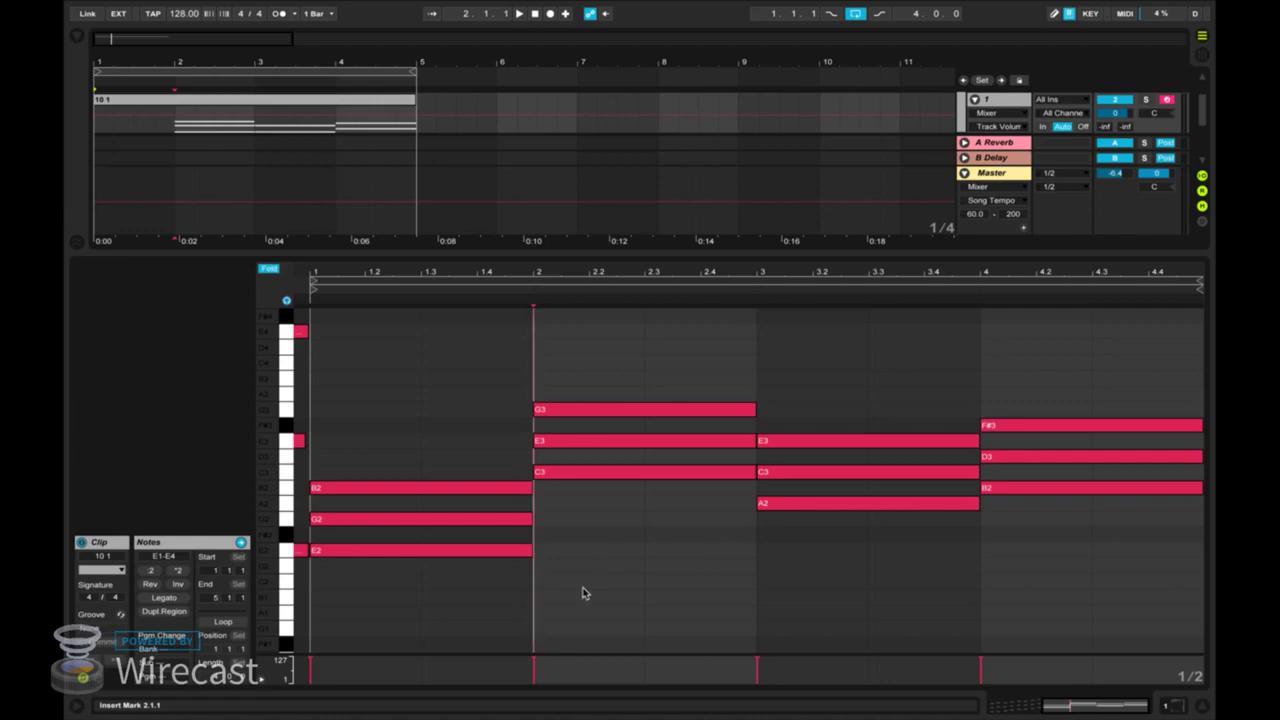
key(space)
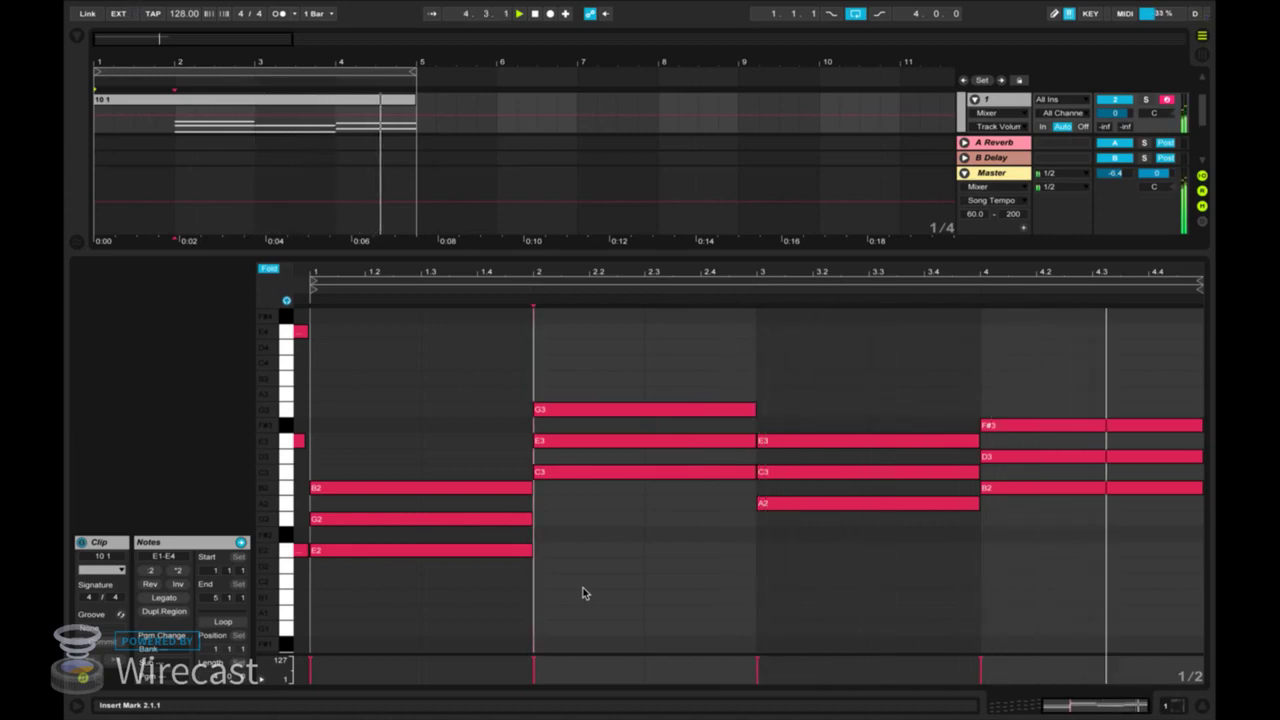
key(space)
Lower the whole bar 2 chord stepwise to A2, C3 and E3 while auditioning the progression.
click(511, 552)
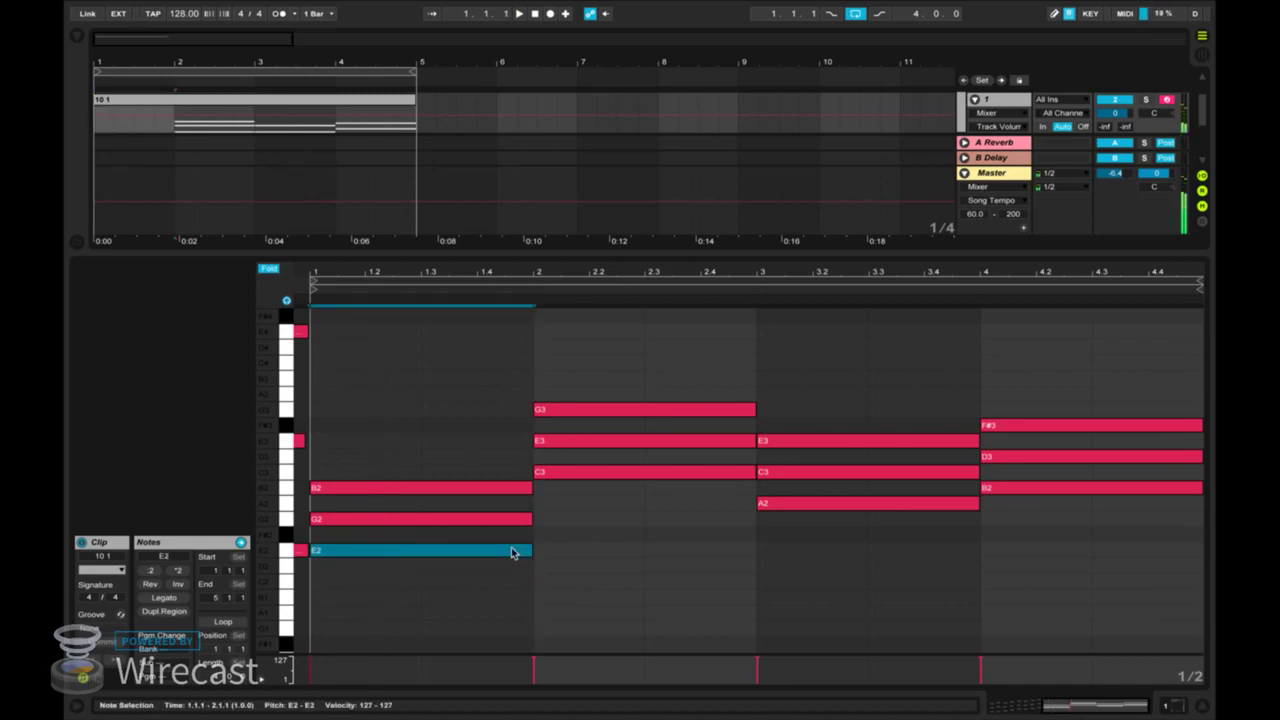
click(560, 472)
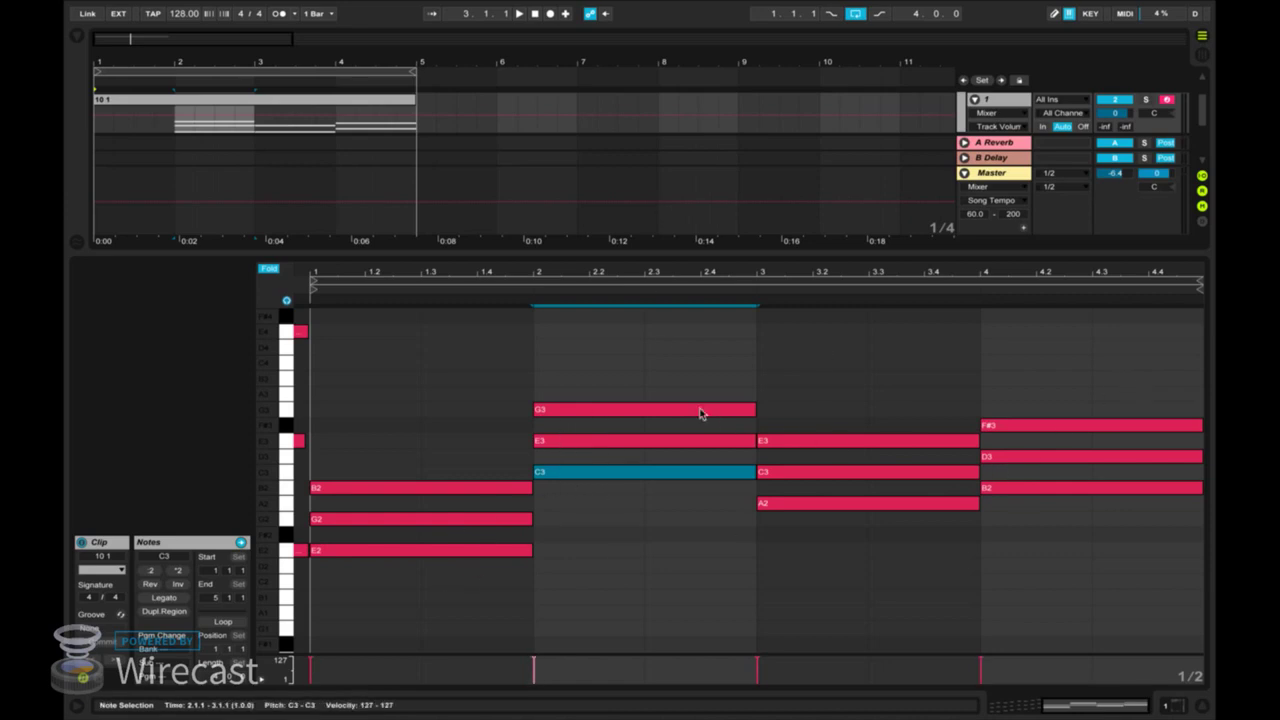
key(Down)
key(space)
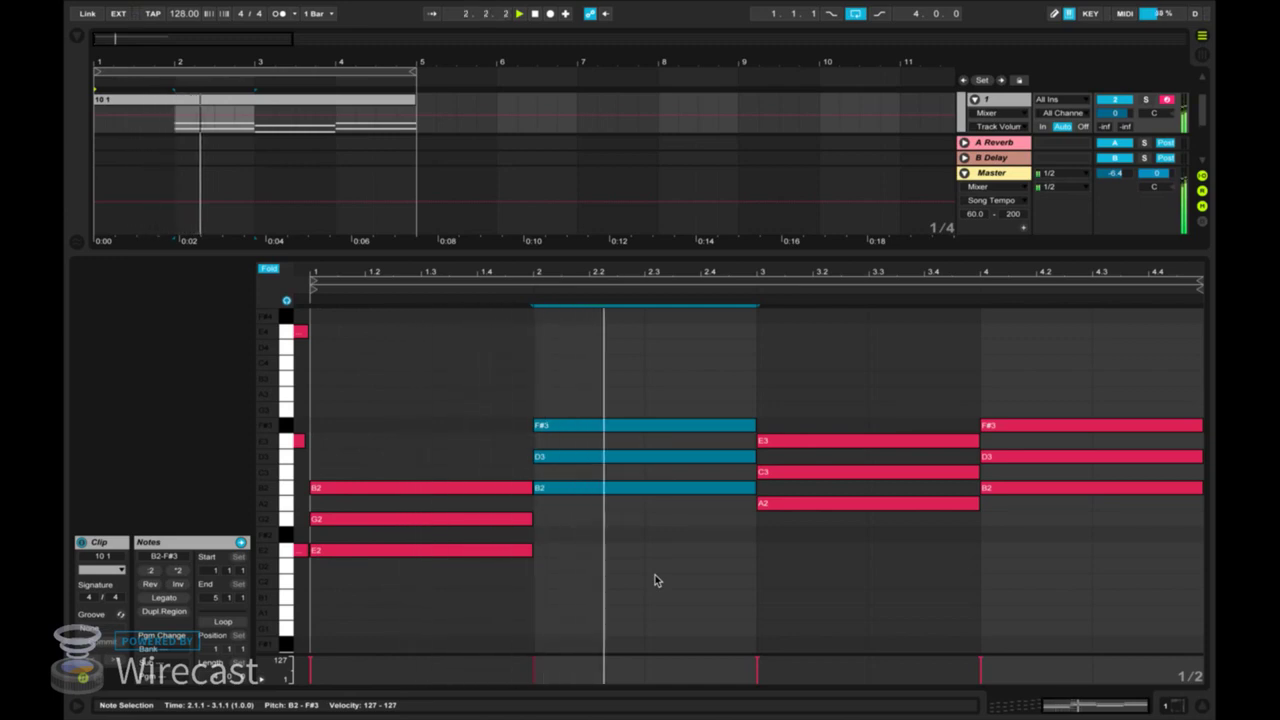
key(Down)
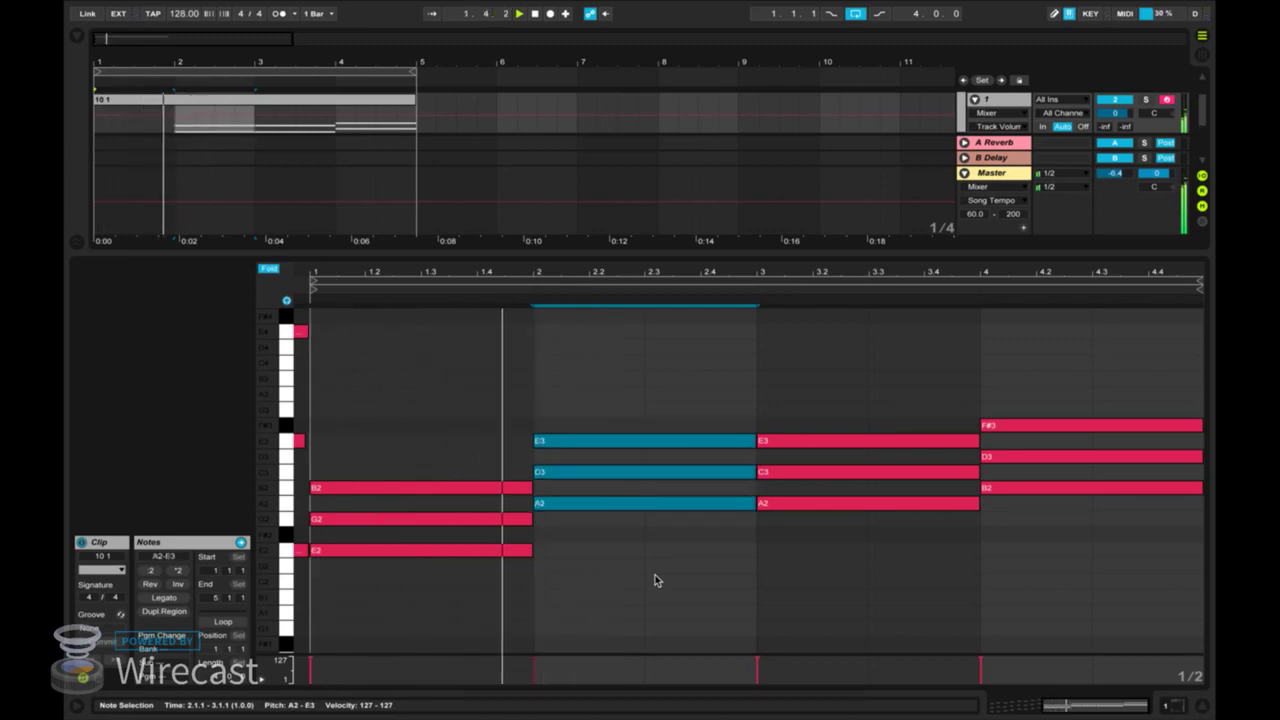
Lower the whole bar 3 chord two scale steps to F#2, A2 and C3 and play the loop.
drag(835, 327, 806, 652)
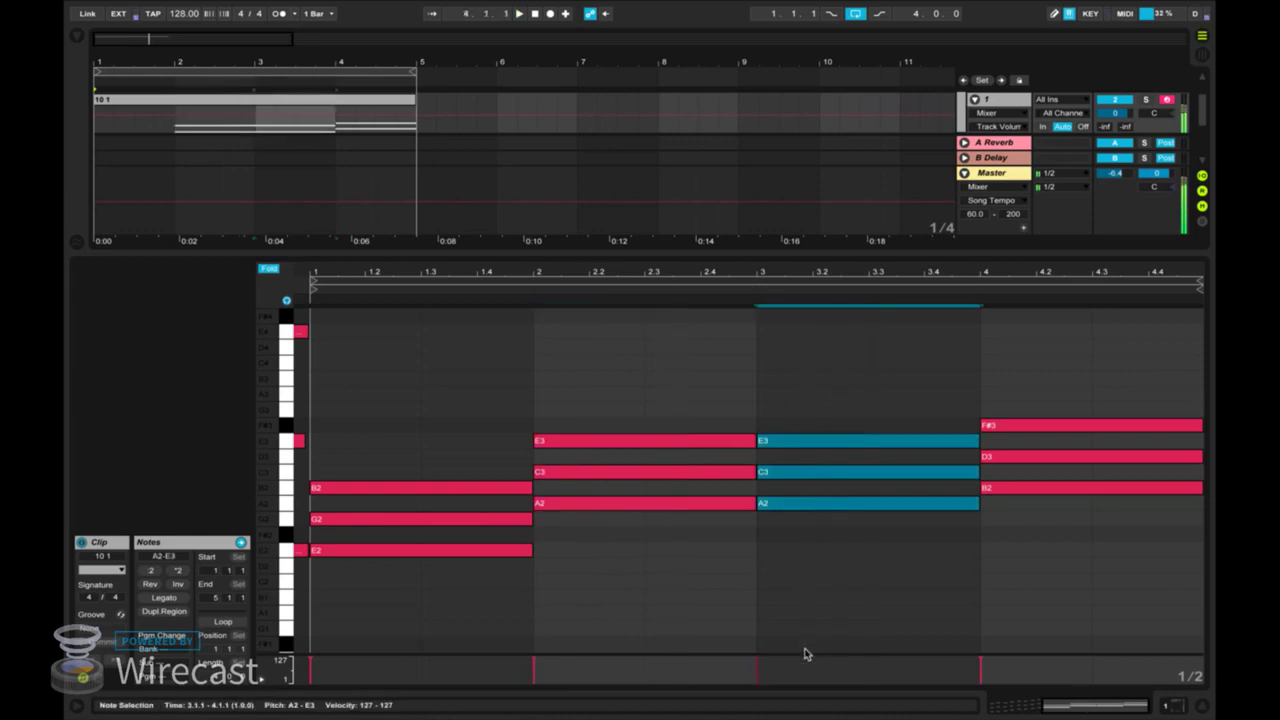
key(Down)
key(Down)
key(space)
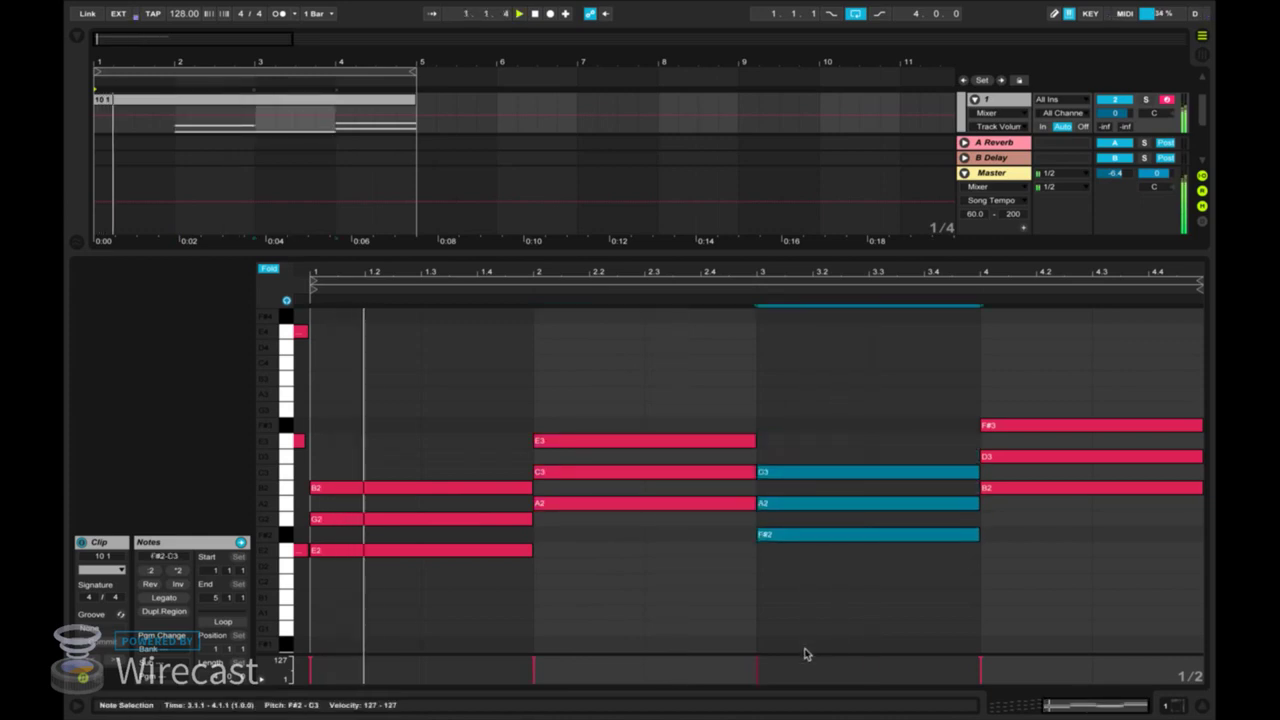
Lower the whole bar 4 chord stepwise, trying several positions by ear, and settle on C2, E2 and G2.
drag(1050, 387, 1034, 543)
key(Down)
key(Down)
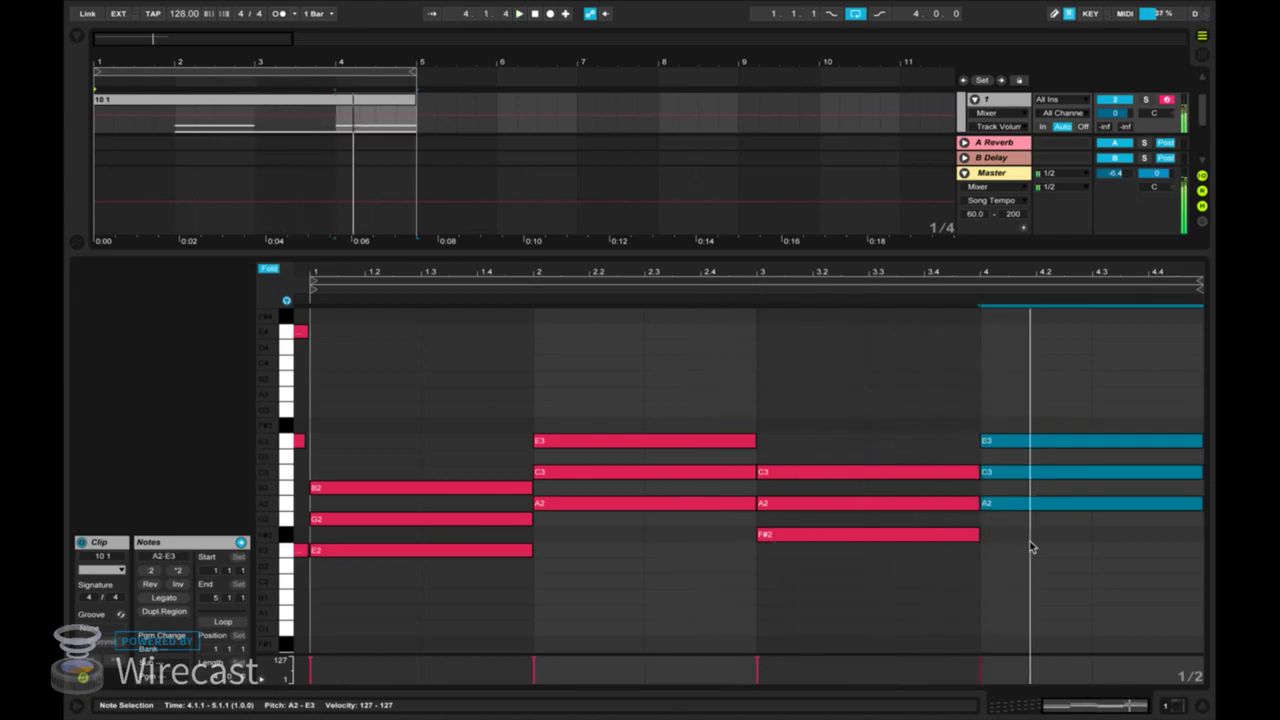
key(Down)
key(Down)
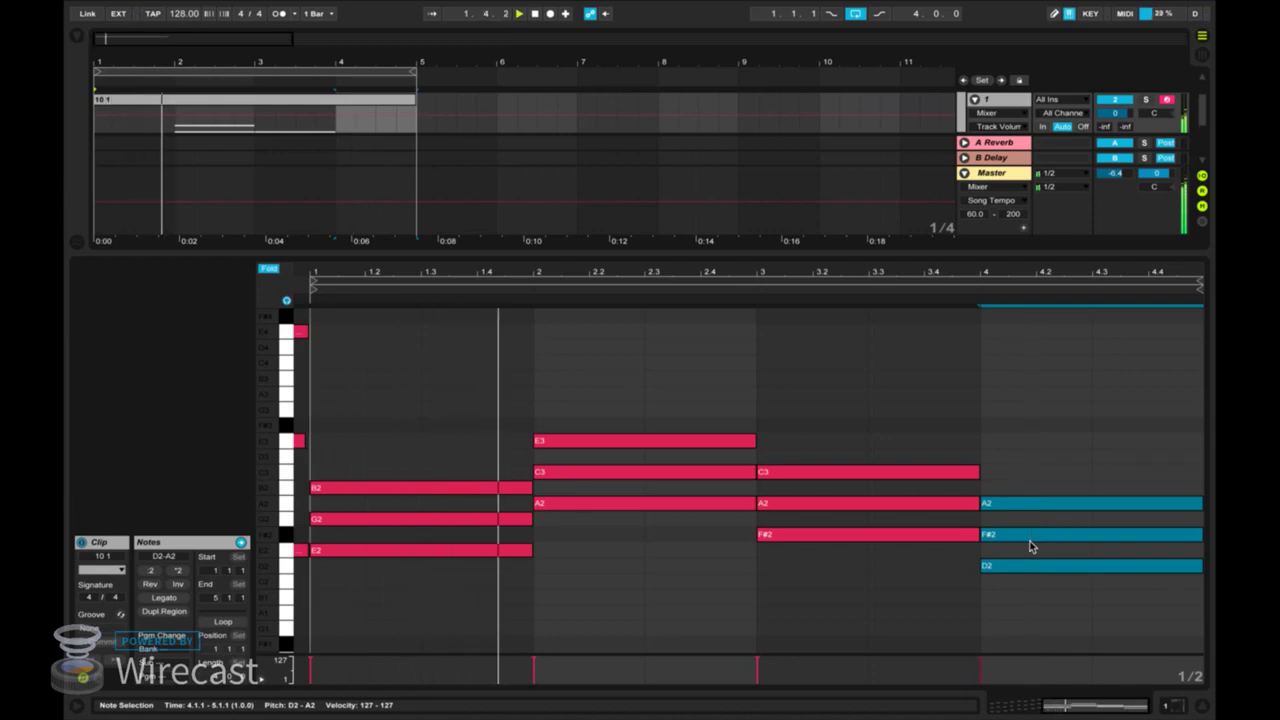
key(Down)
key(Down)
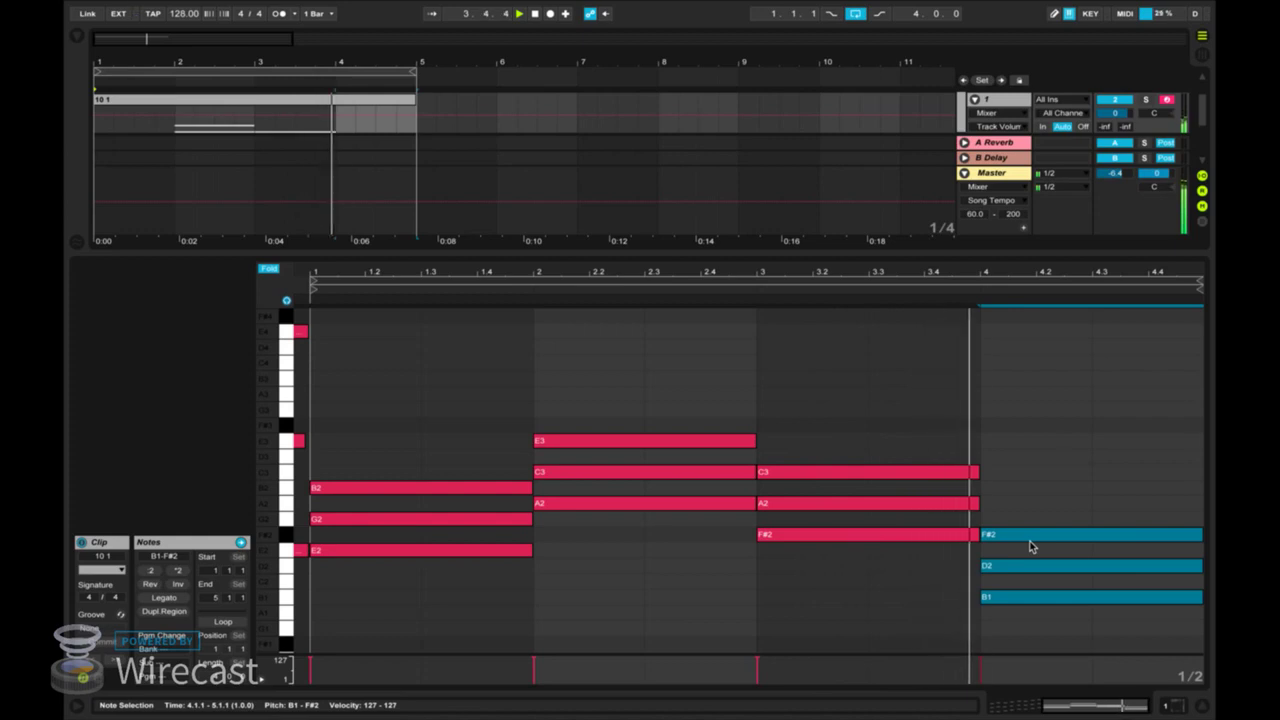
key(Up)
key(Up)
key(Down)
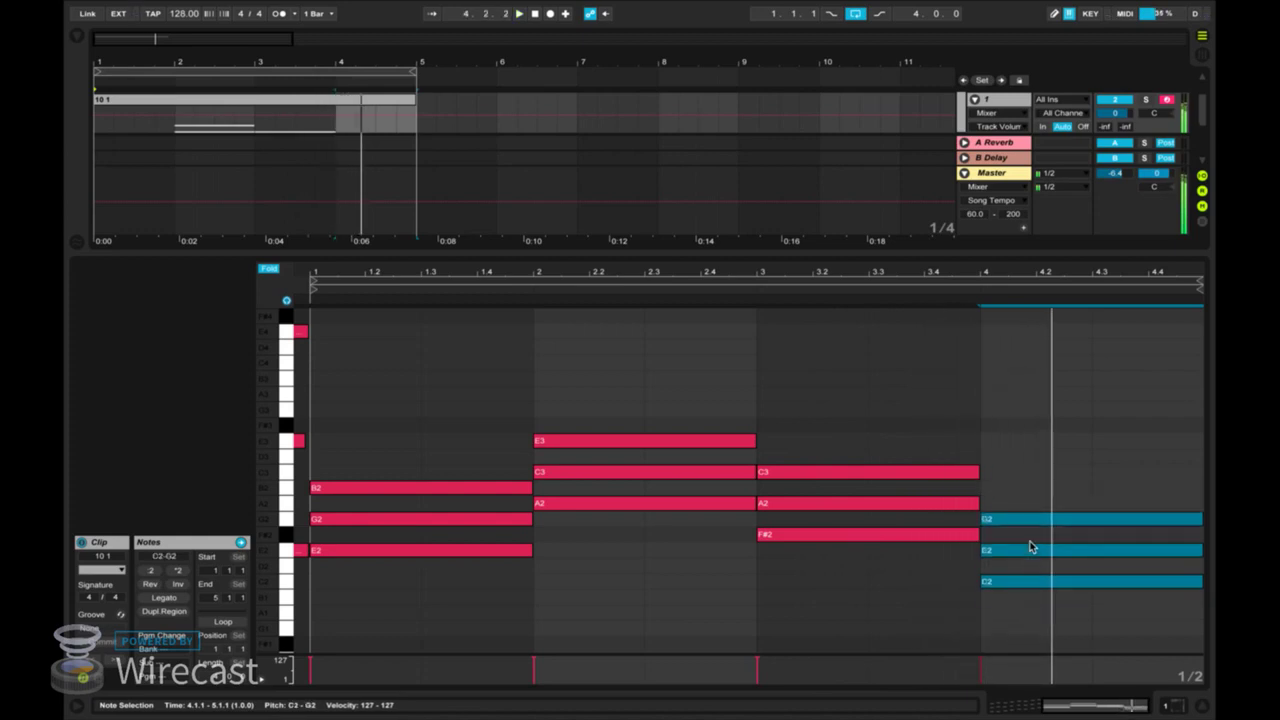
scroll(1032, 547, down, 1)
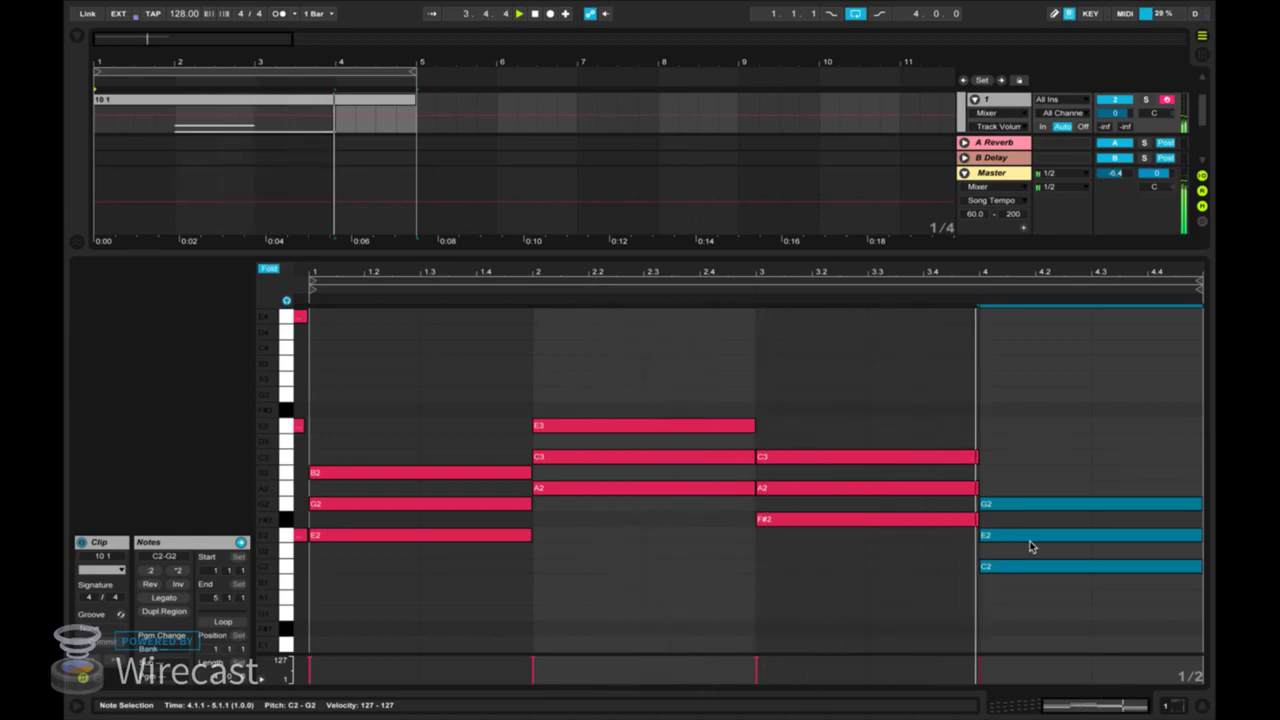
Shorten the bar 4 chord to end at 4.3 and duplicate it into the second half of the bar.
drag(1198, 503, 1066, 520)
click(1157, 452)
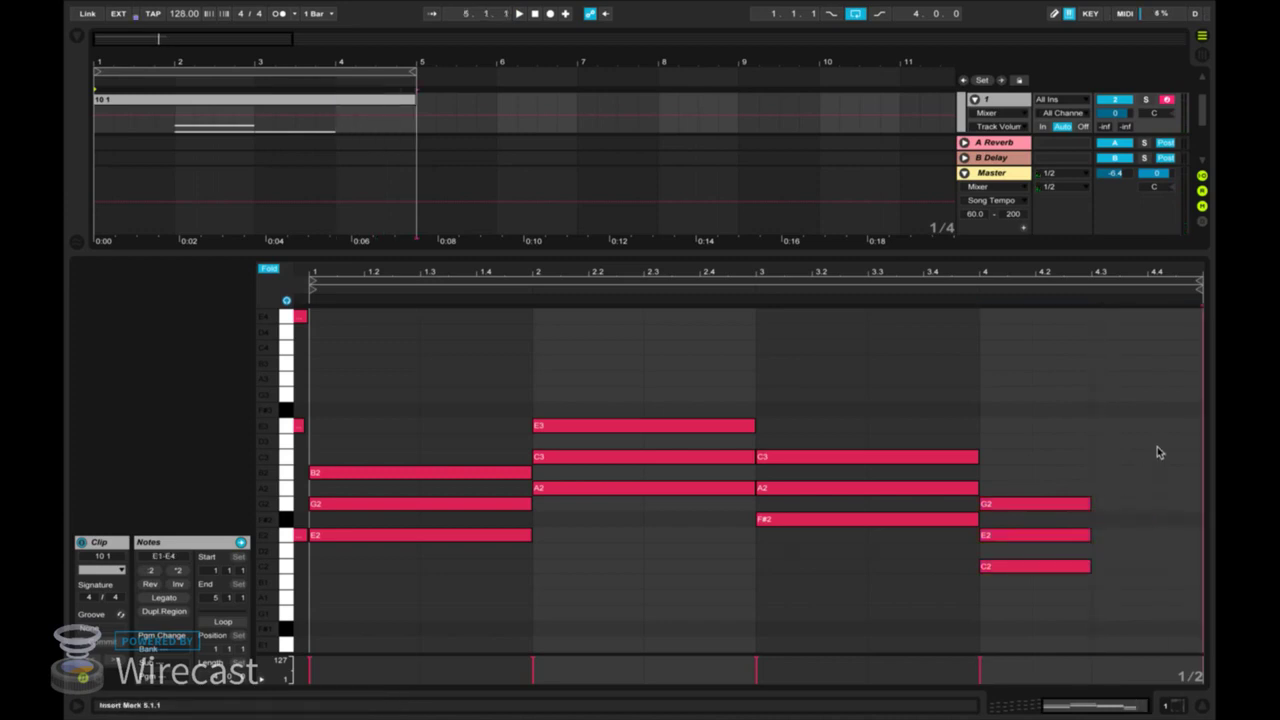
drag(1023, 630, 1023, 647)
key(super+d)
Lower the duplicated chord at 4.3 to B1, D2 and F#2, play the loop, and clear the selection.
key(Down)
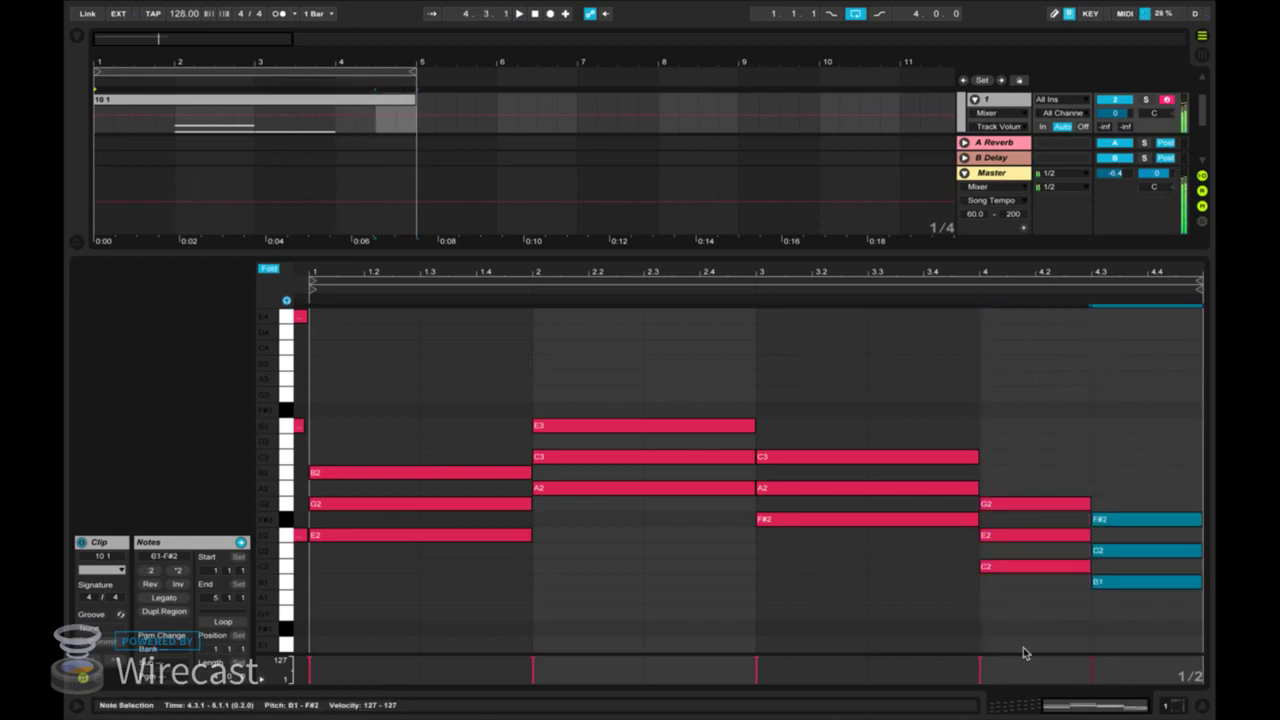
key(Down)
key(Up)
key(space)
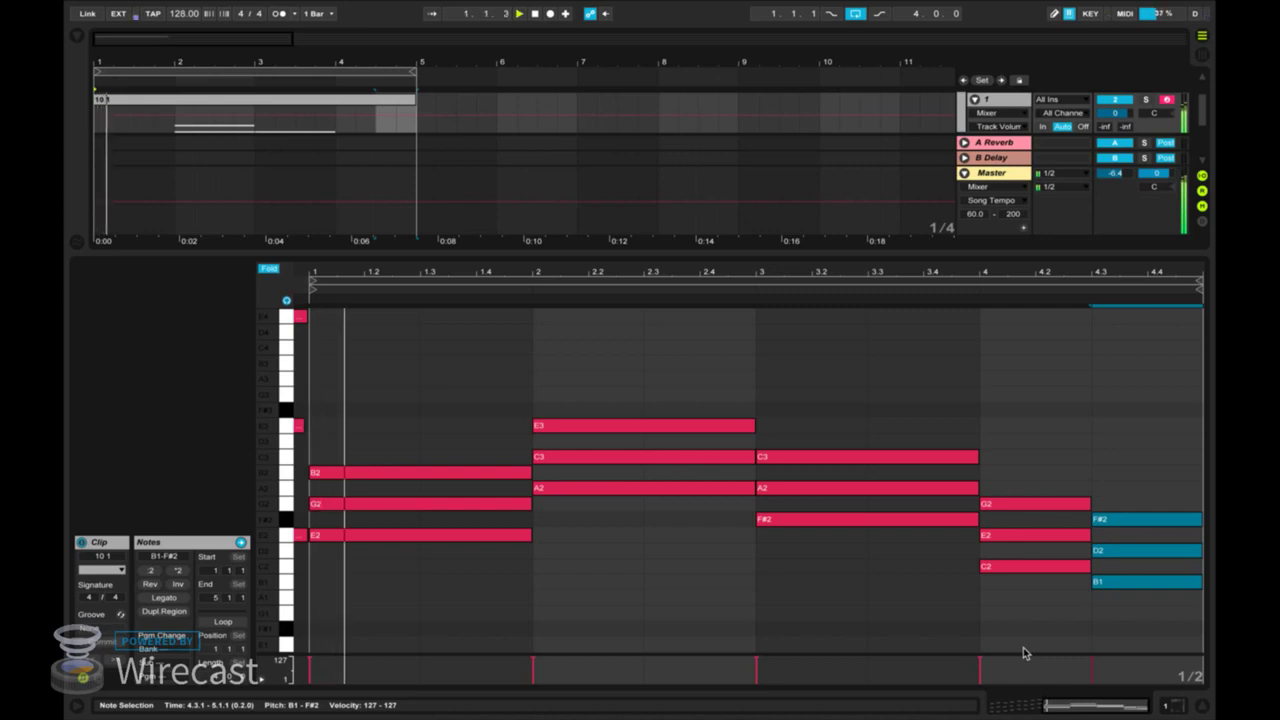
click(1058, 474)
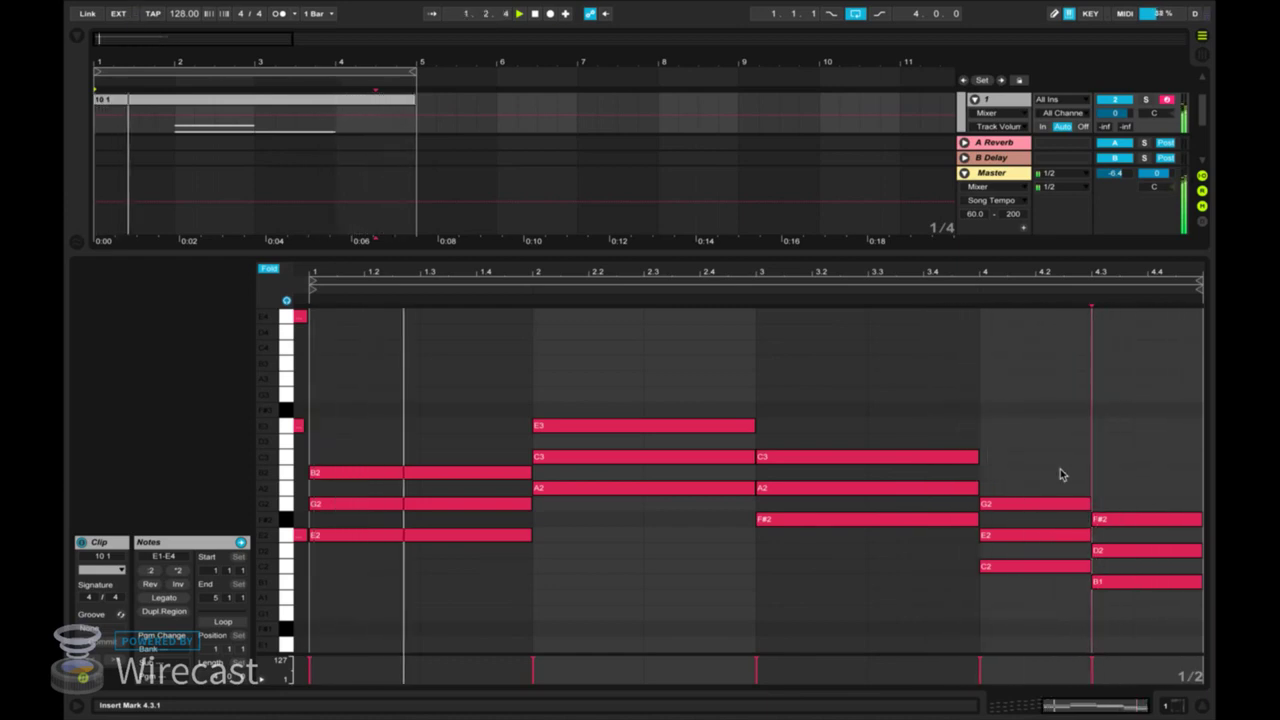
key(space)
Raise the top note of all five chords one octave to B3, E4, C4, G3 and F#3 and play the result.
click(438, 470)
shift+click(537, 427)
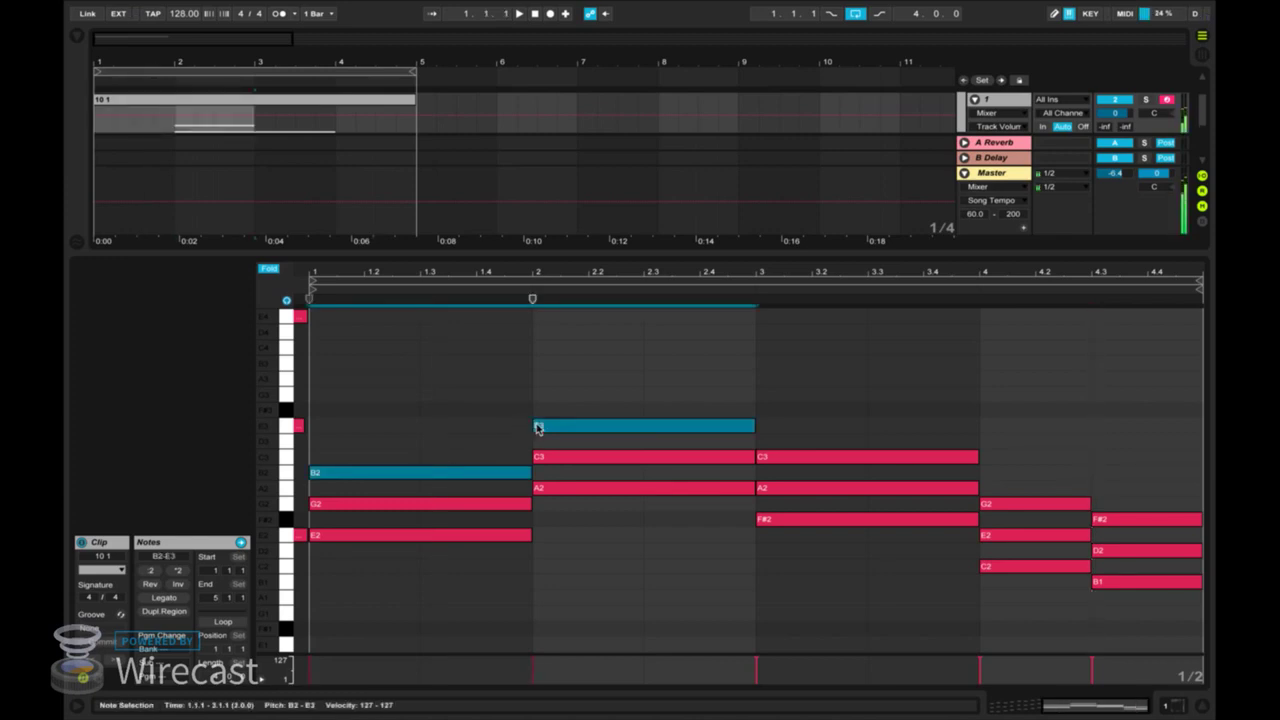
shift+click(765, 462)
shift+click(1105, 520)
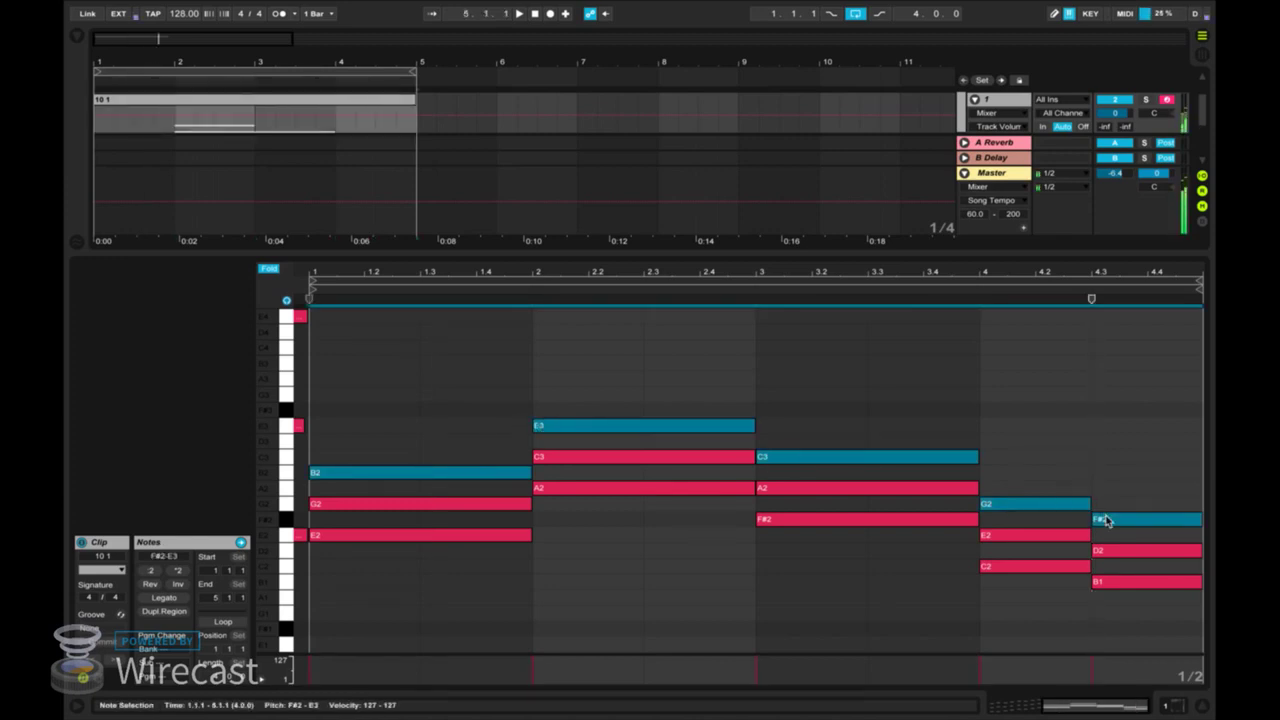
key(shift+Up)
key(shift+Up)
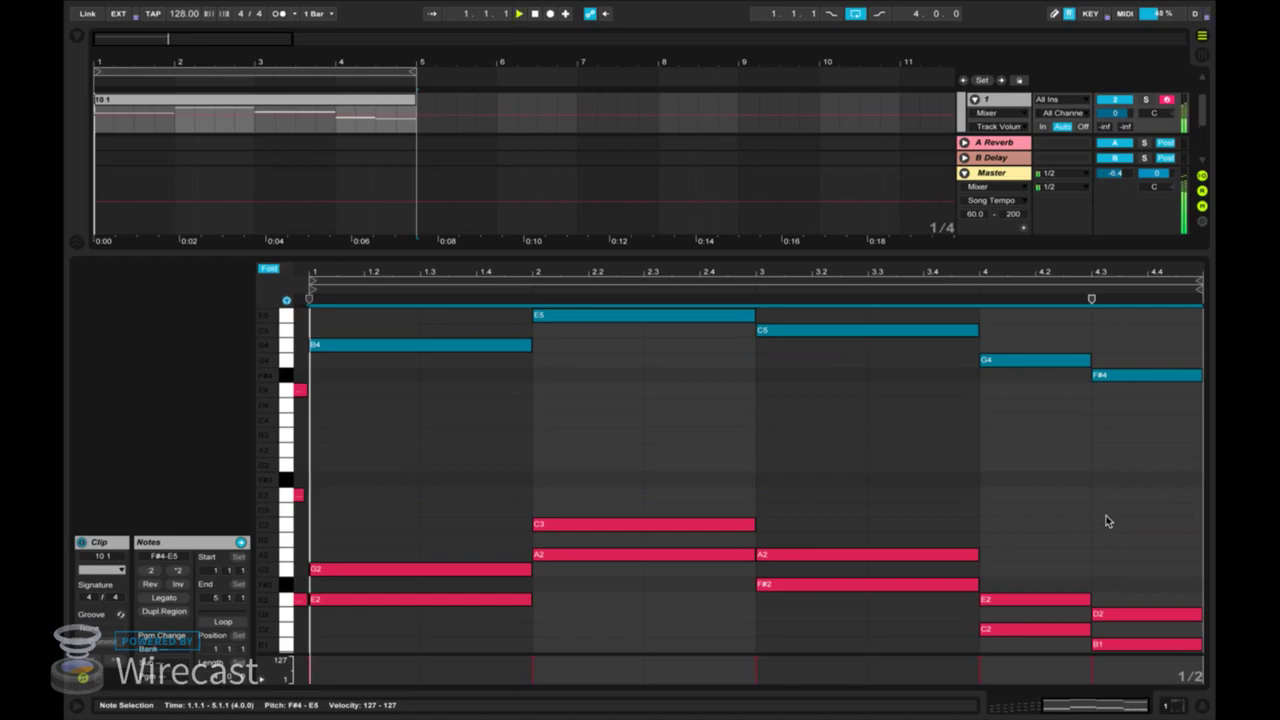
key(shift+Down)
key(space)
key(space)
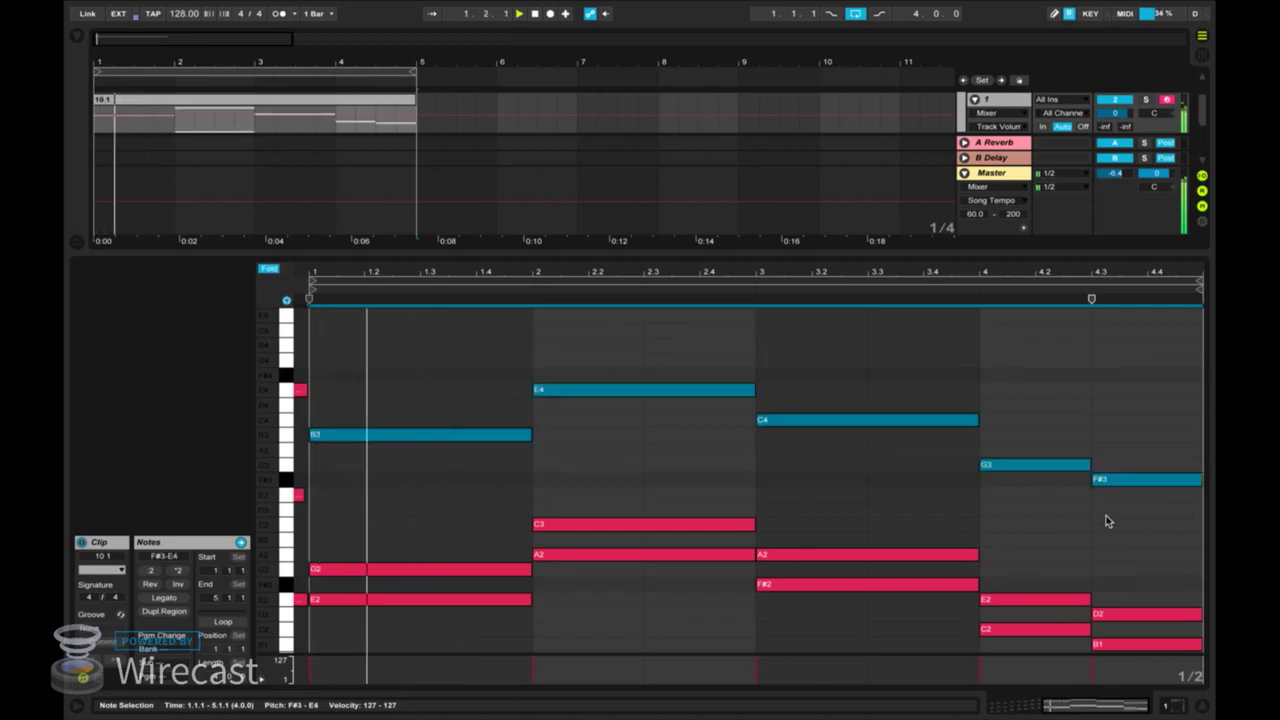
Lower the bass note of all five chords one octave to E1, A1, F#1, C1 and B0 and play the progression.
click(476, 600)
shift+click(597, 553)
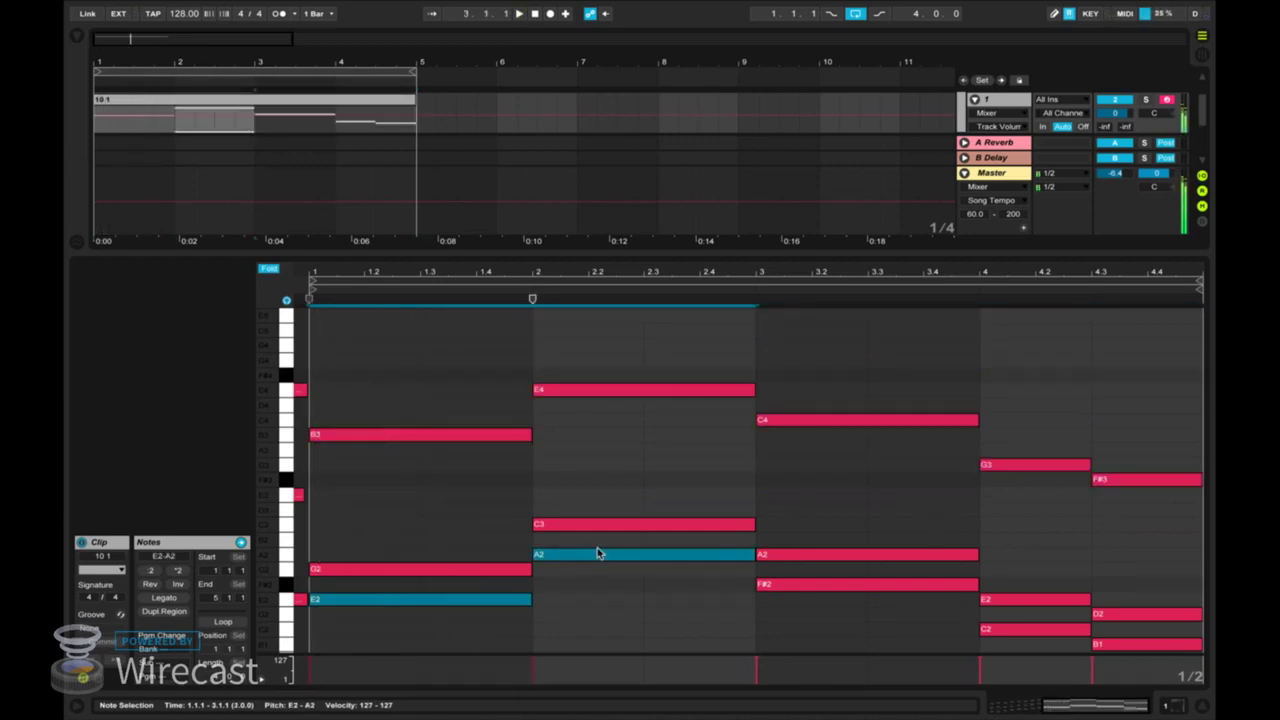
shift+click(769, 586)
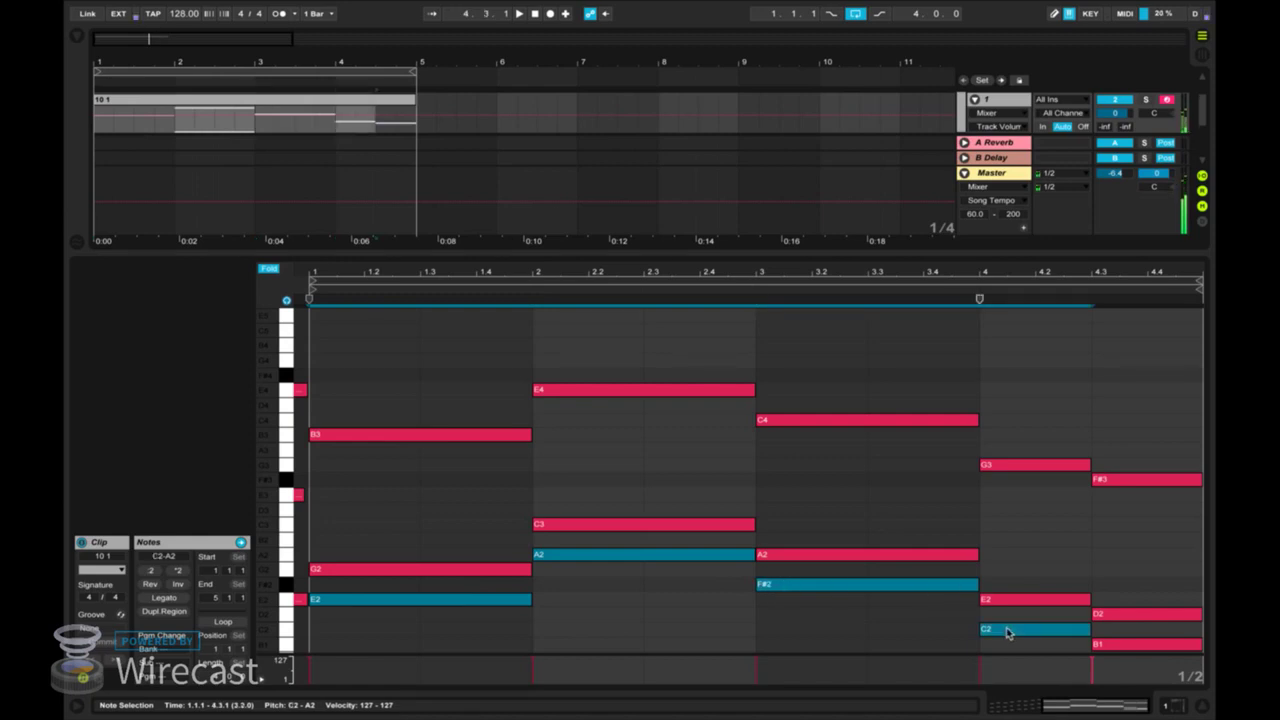
key(shift+Down)
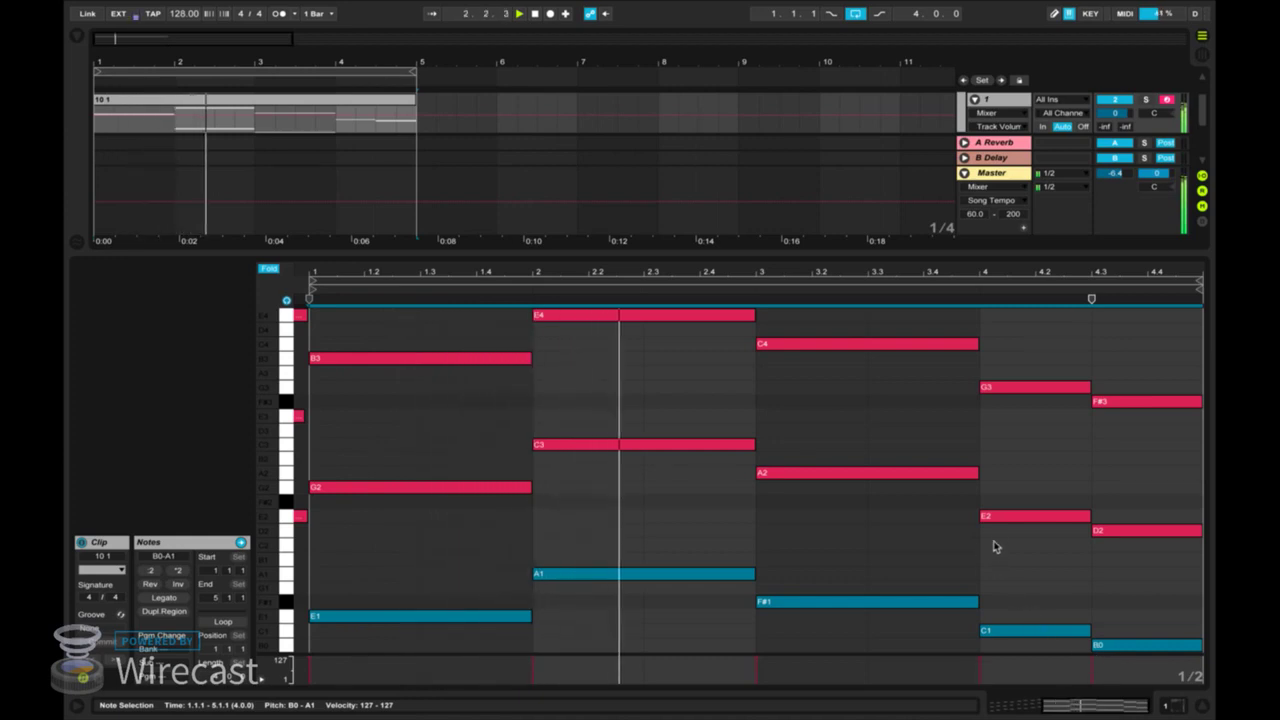
click(983, 557)
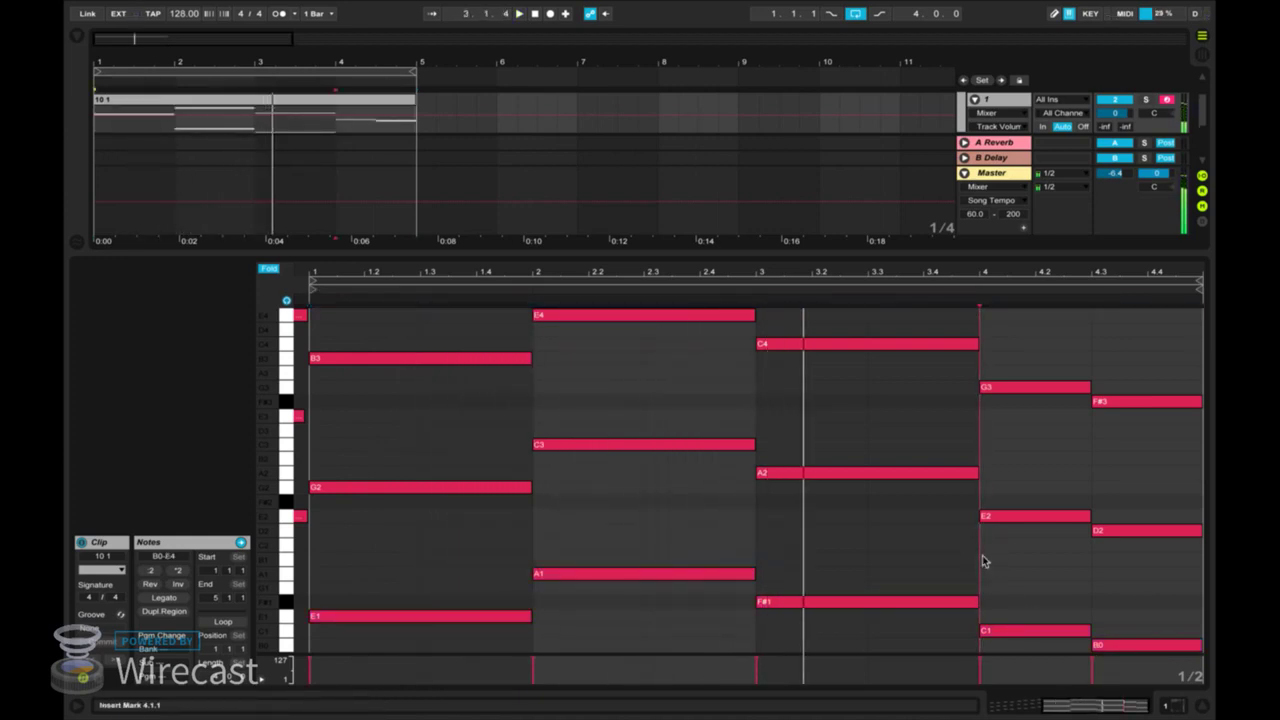
key(space)
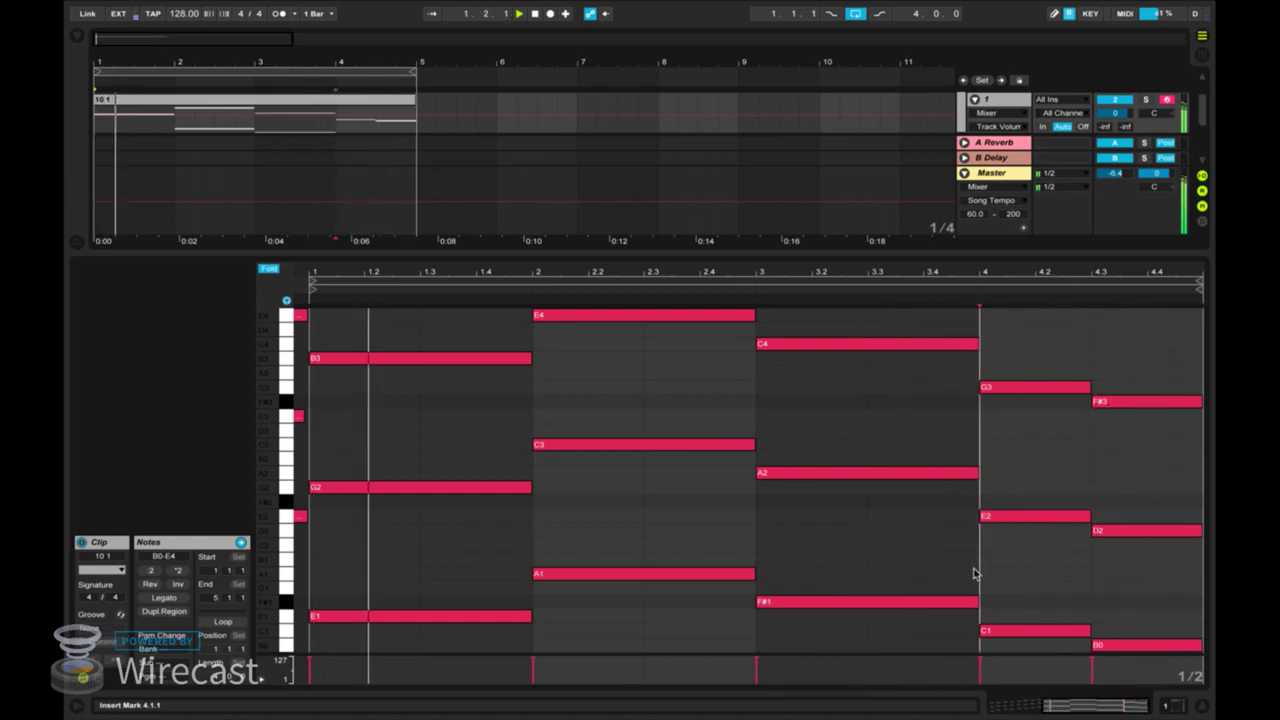
Raise the bass note of the bar 3 chord to G1.
scroll(975, 574, up, 1)
scroll(935, 550, down, 1)
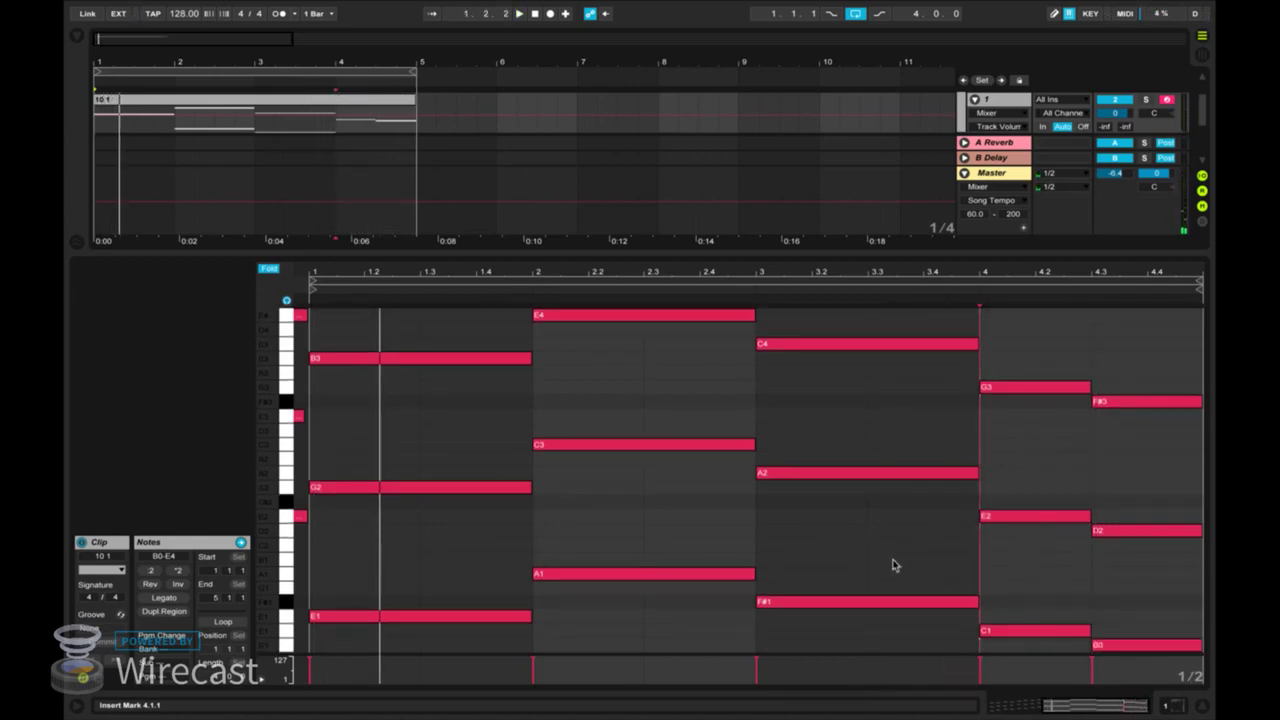
click(840, 601)
key(Up)
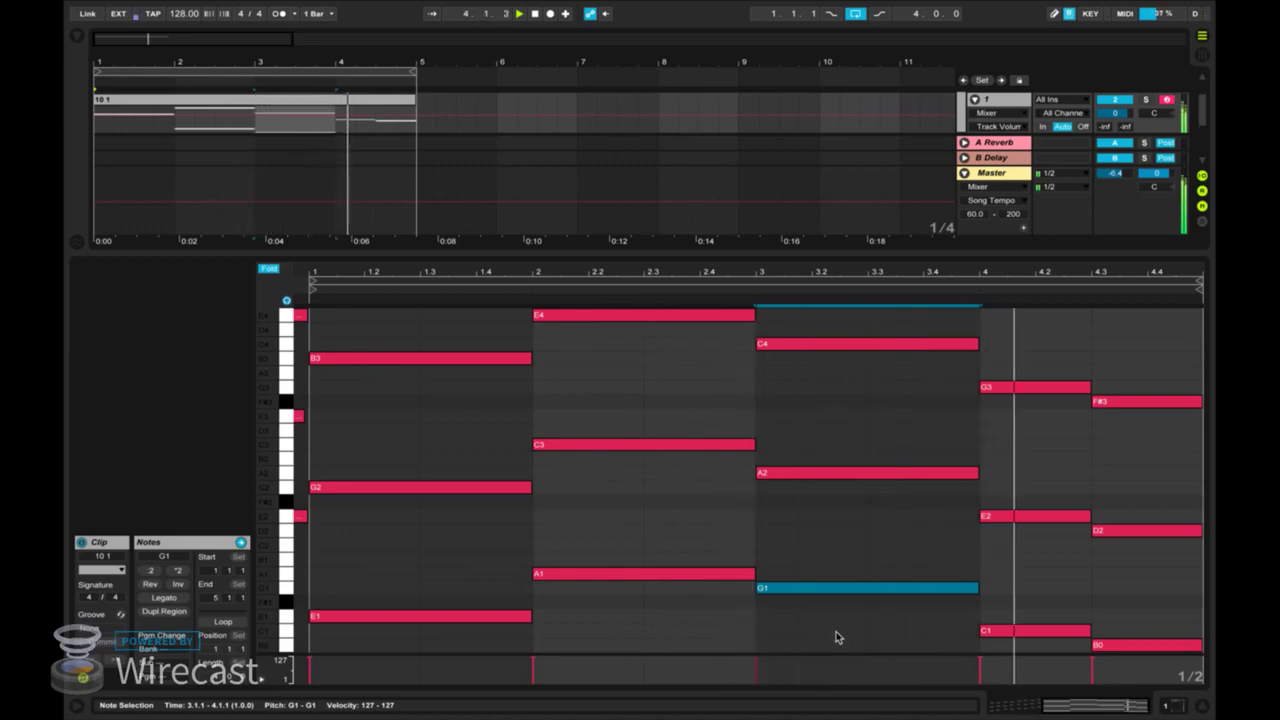
Try the top note of the last chord at G3 and return it to F#3.
click(1138, 403)
key(Up)
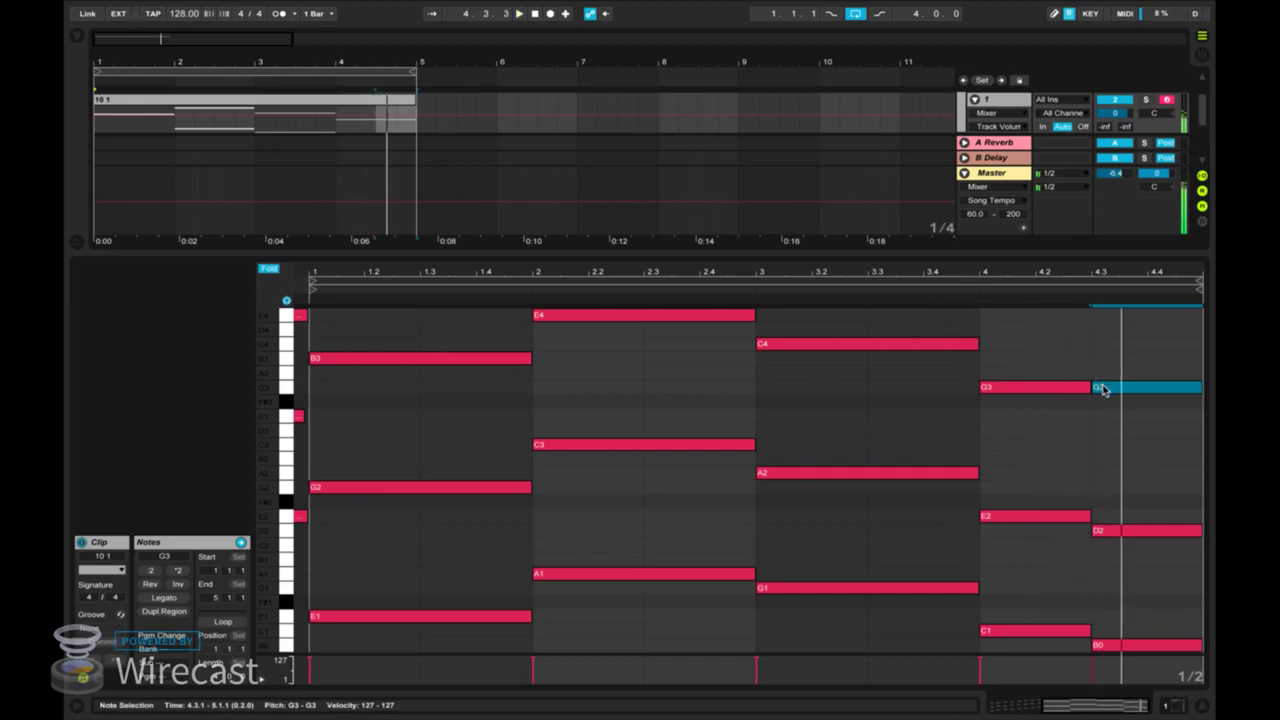
drag(1103, 390, 1103, 405)
Move the last chord's middle note to F#2 and its bass note to E1, then clear the selection.
drag(1111, 531, 1111, 502)
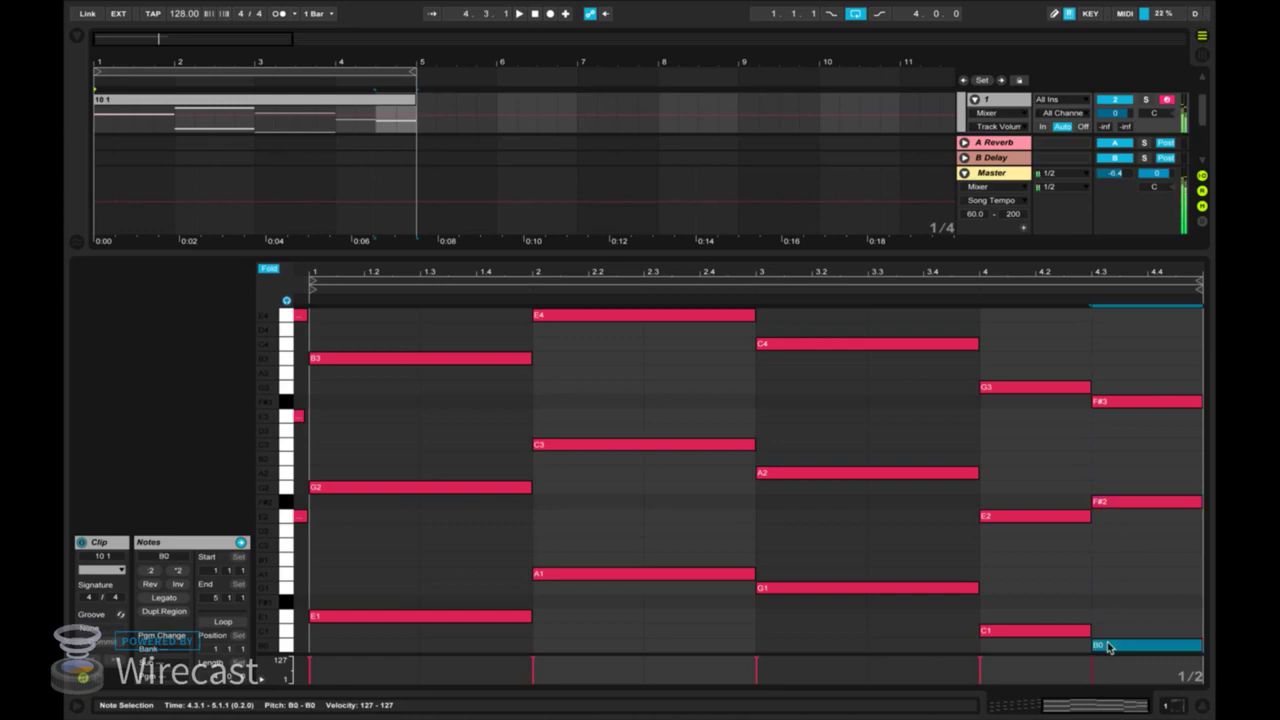
drag(1109, 625, 1110, 616)
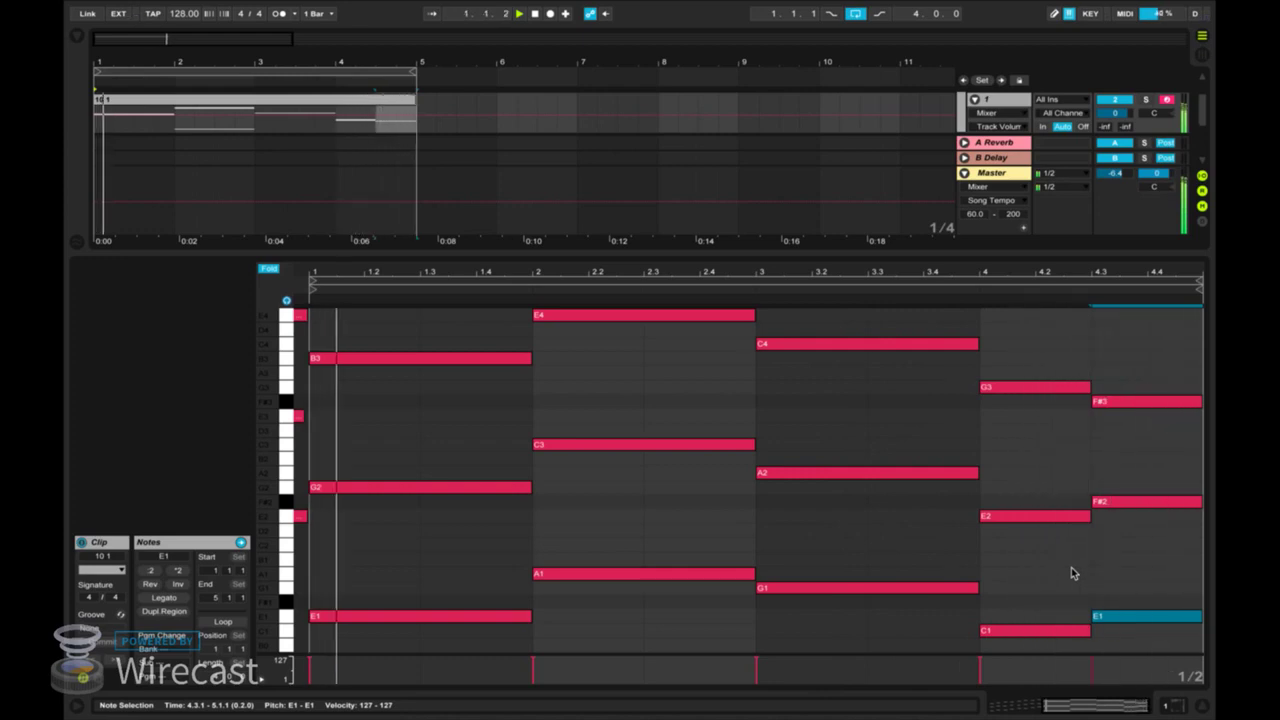
click(760, 556)
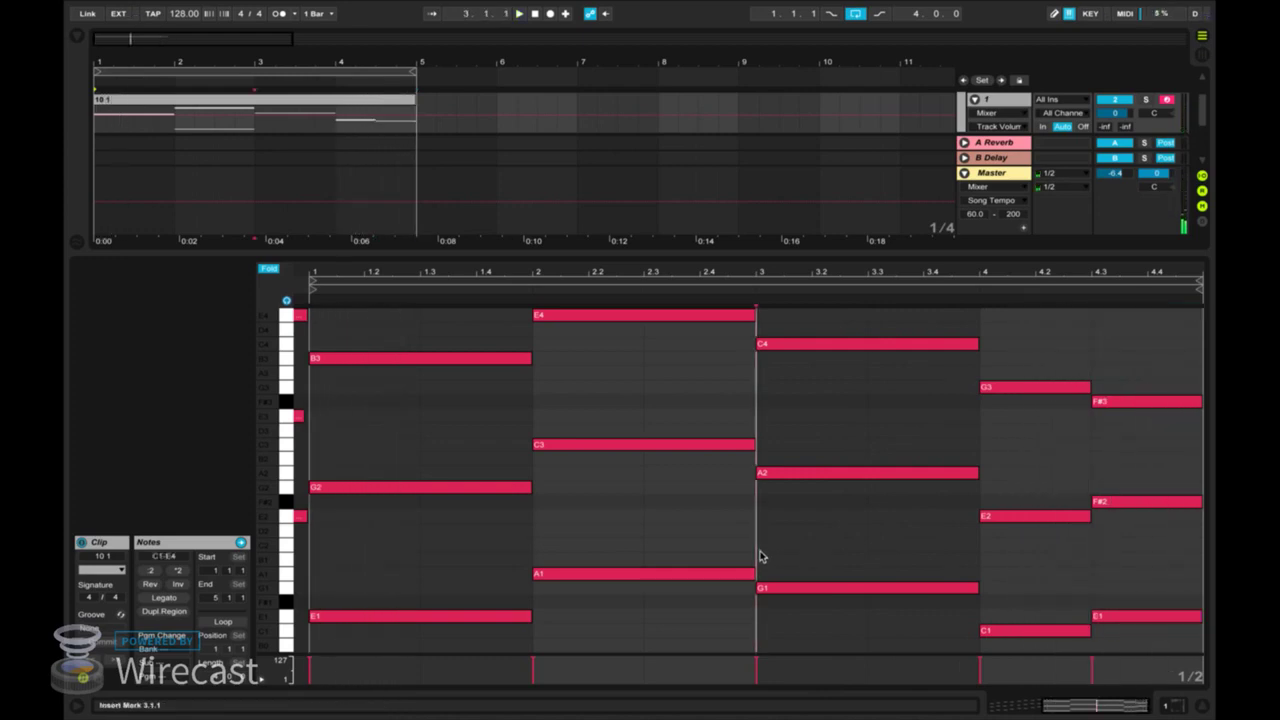
Enlarge the arrangement area, duplicate the chord clip to bar 5, and move the loop over the copy.
scroll(381, 135, down, 1)
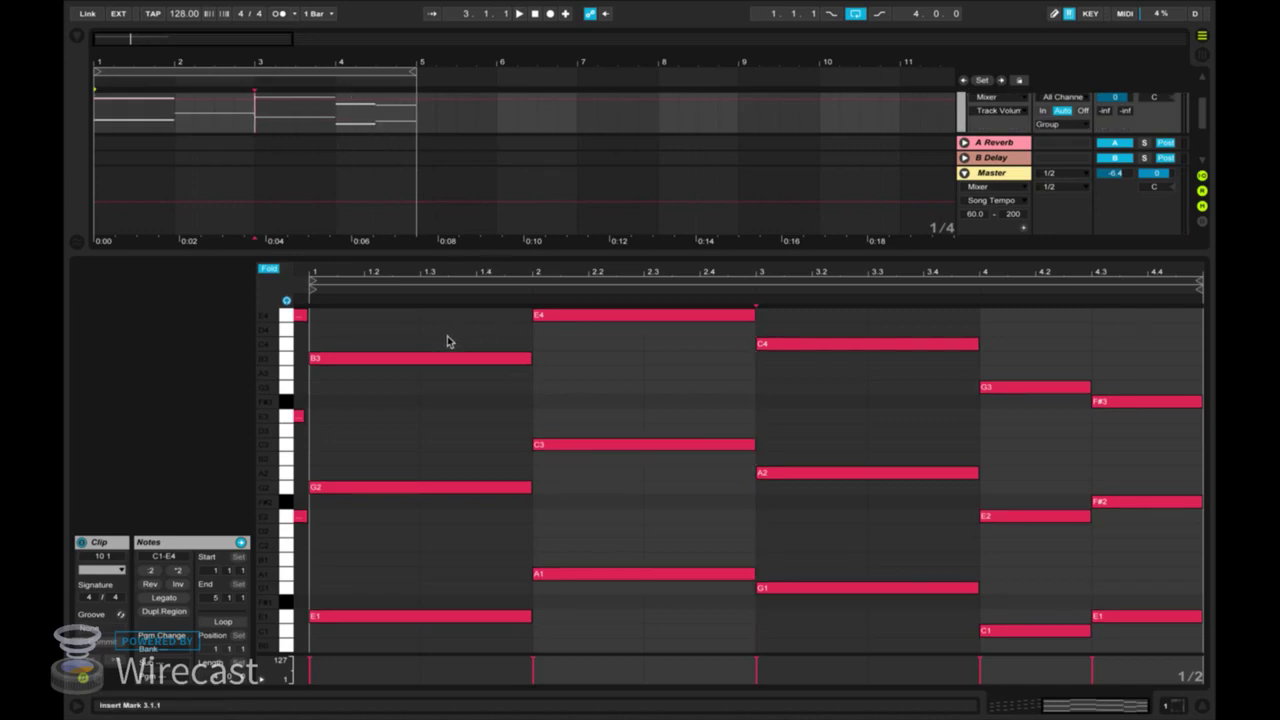
drag(448, 337, 412, 327)
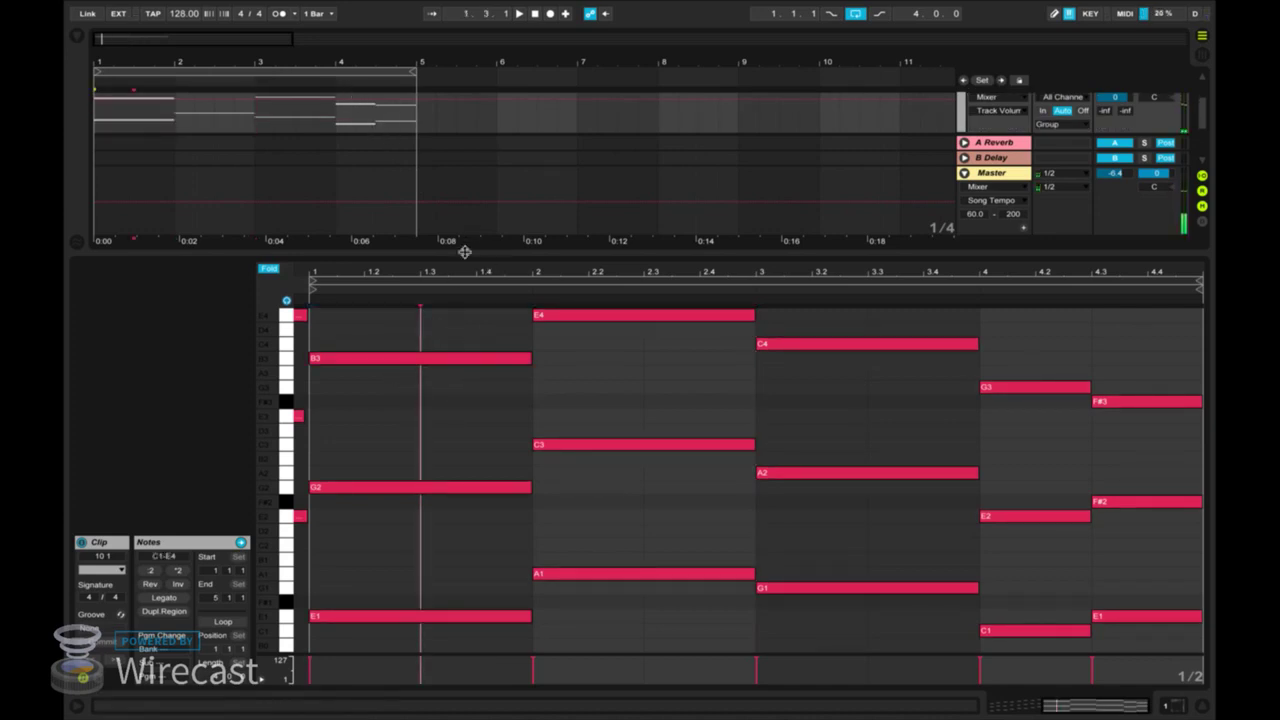
drag(467, 251, 448, 452)
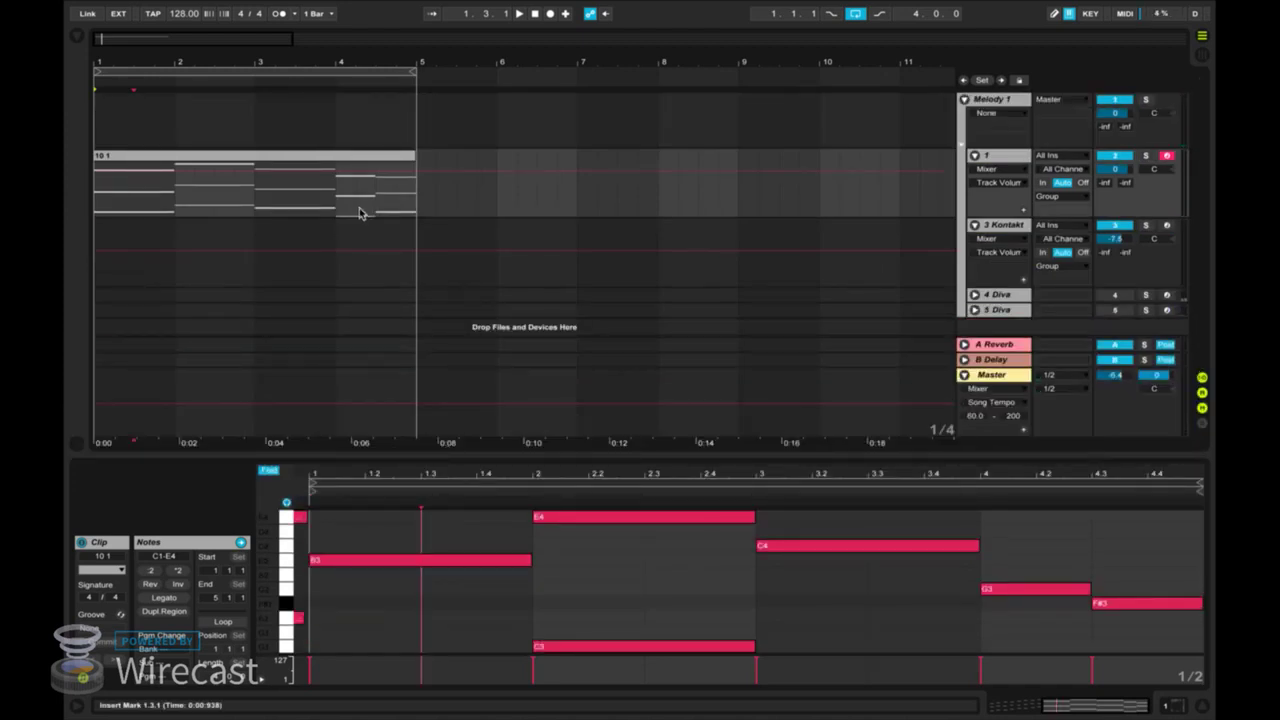
click(366, 158)
key(ctrl+d)
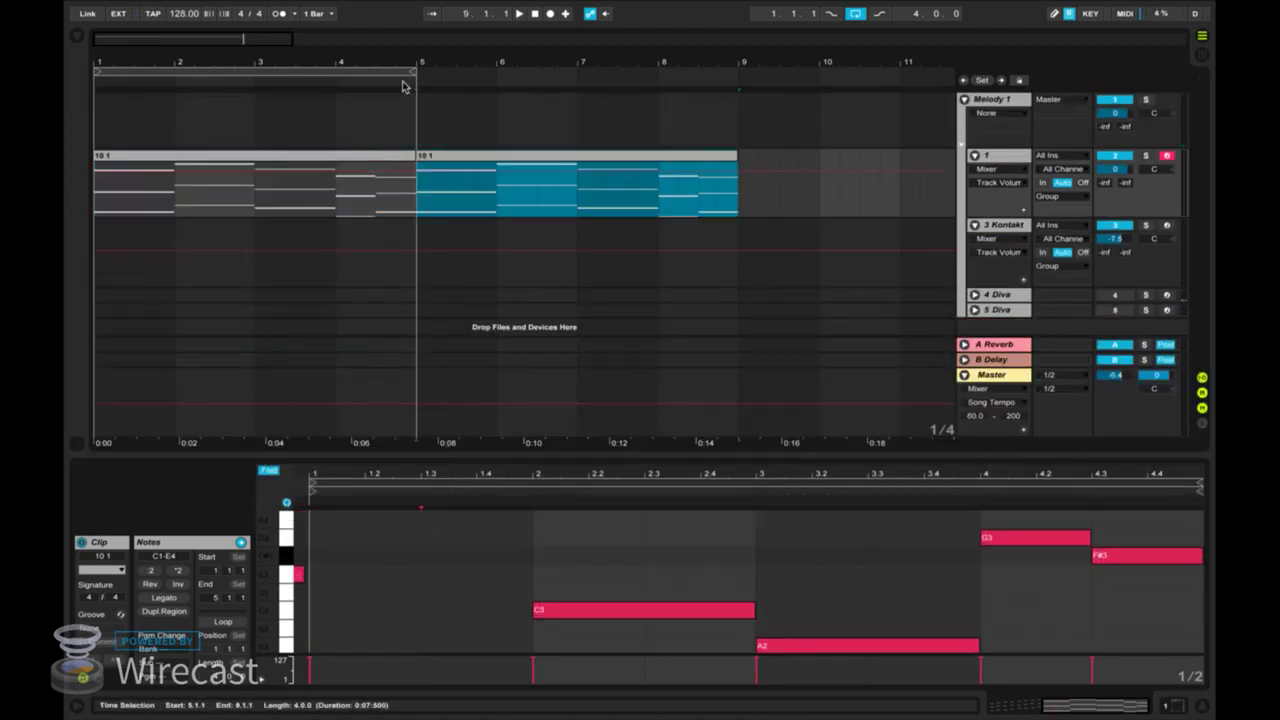
drag(393, 73, 726, 65)
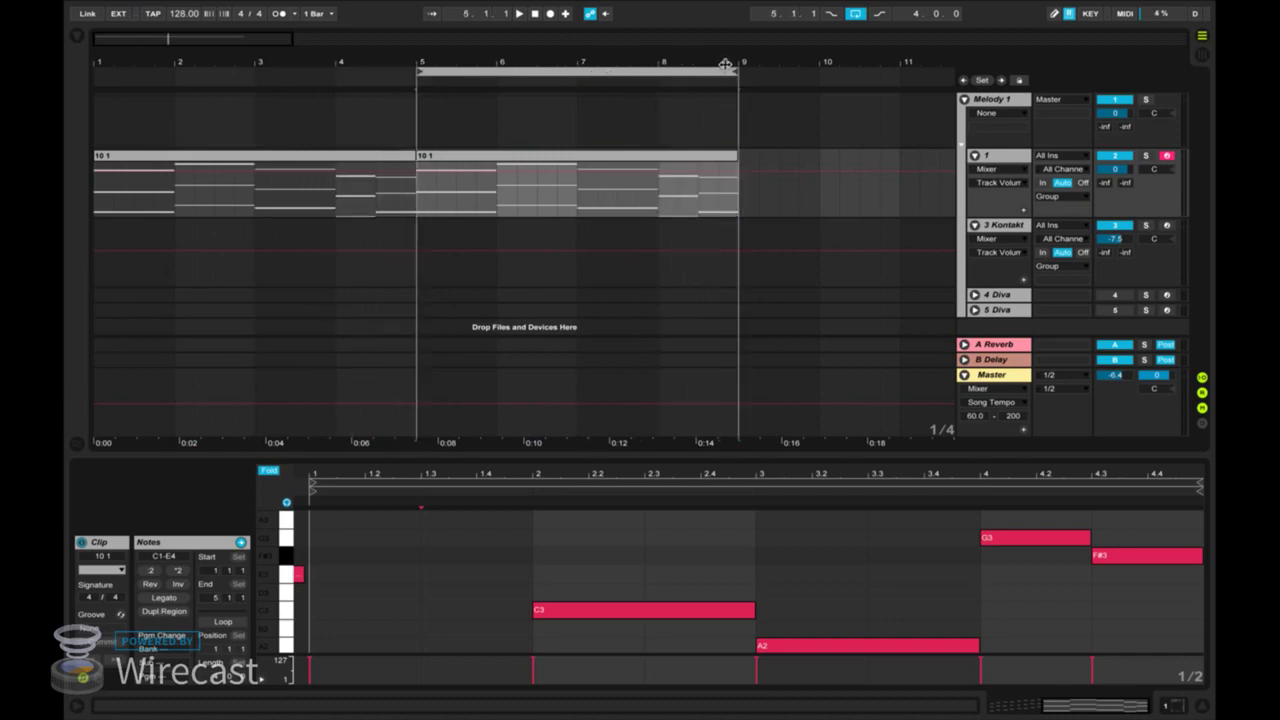
Open the duplicated clip at bar 5 in an enlarged note editor and play it.
double_click(599, 158)
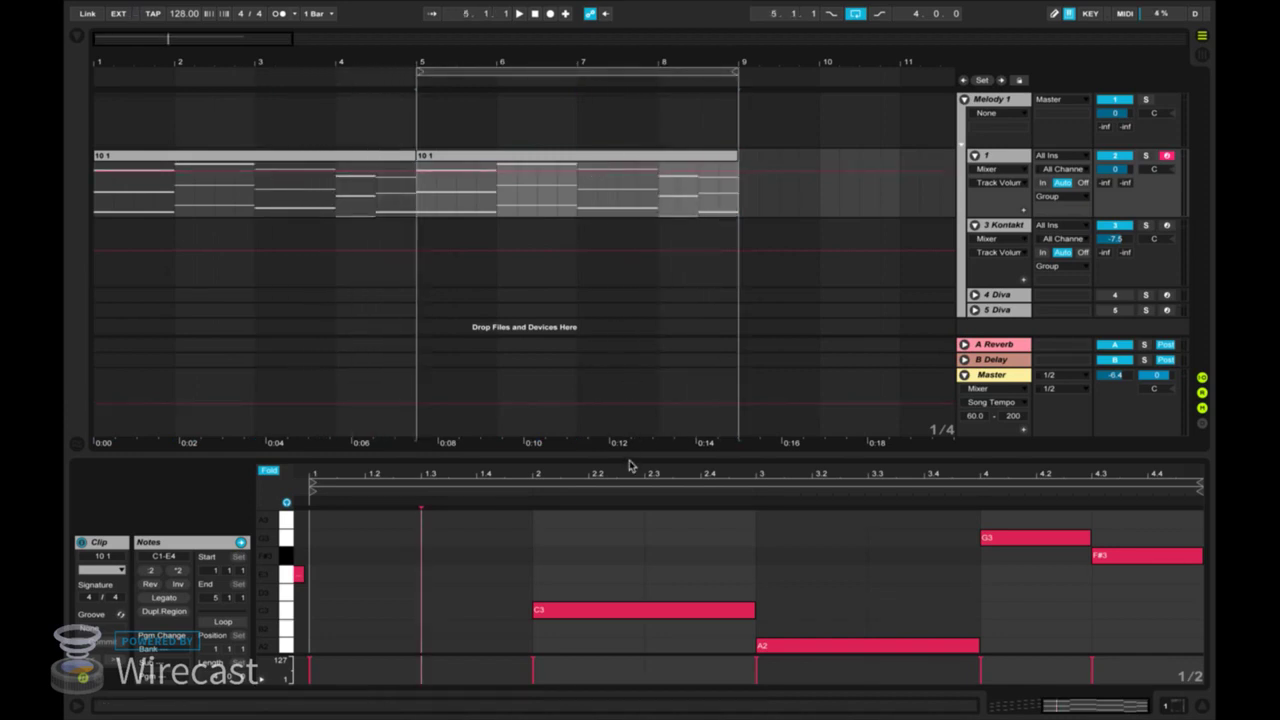
drag(630, 455, 663, 144)
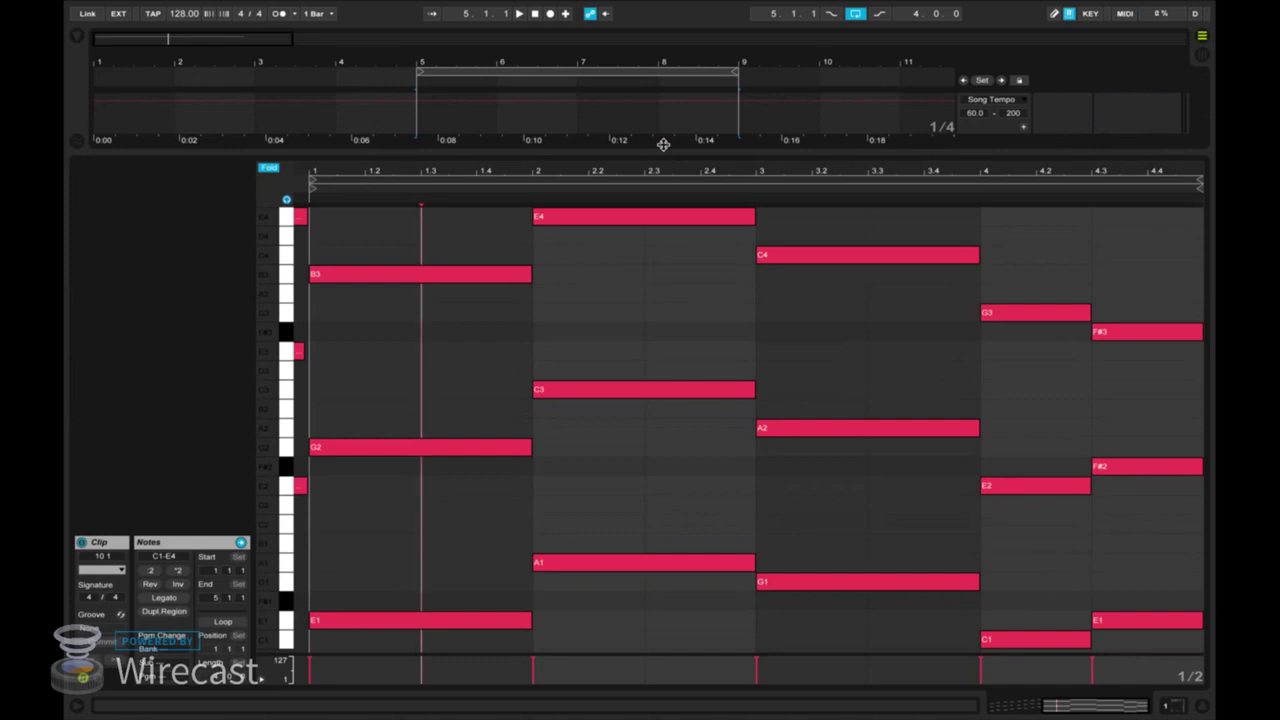
key(space)
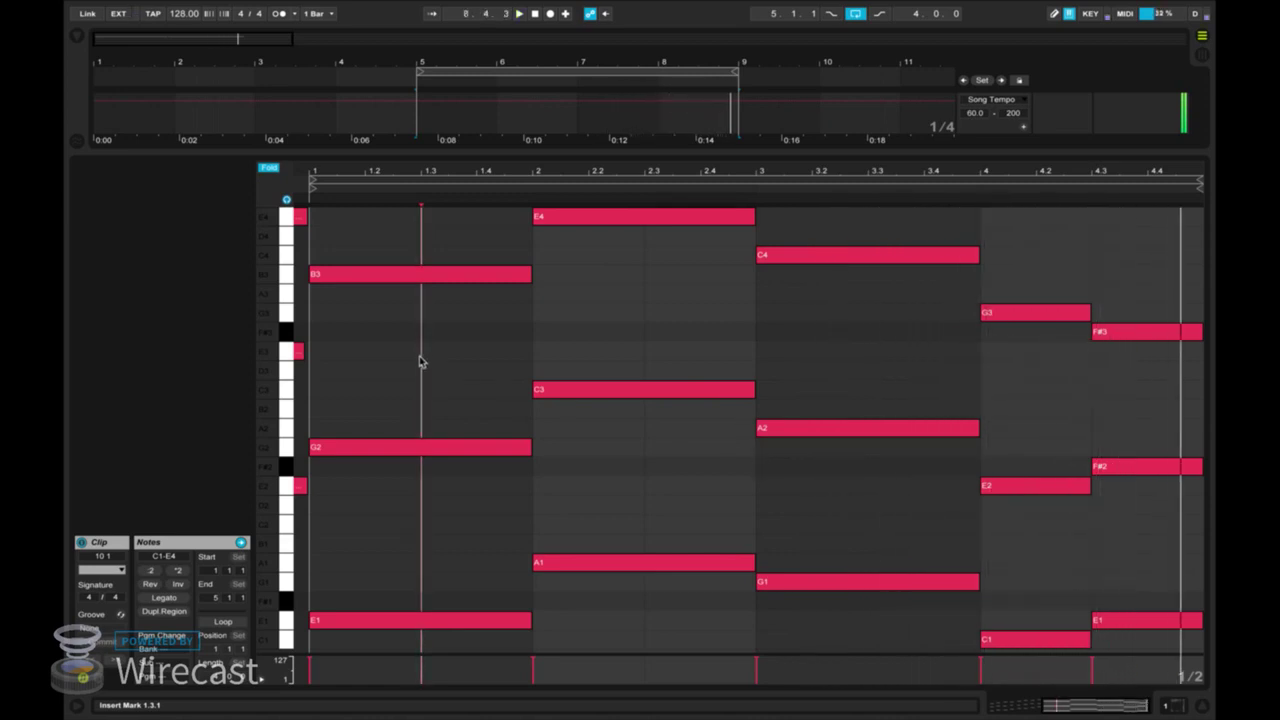
Raise the whole first chord of the duplicated clip two scale steps to G1, B2 and D4.
drag(390, 643, 403, 200)
key(Up)
key(Up)
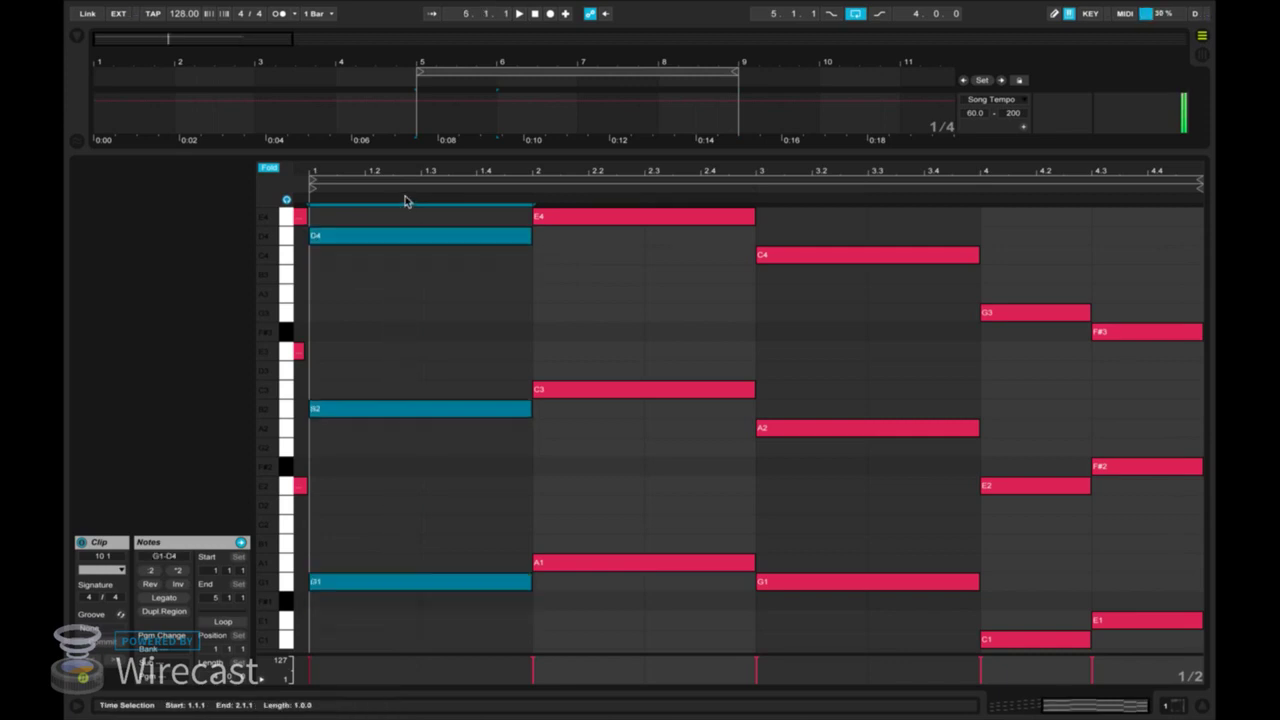
Try the first chord one scale step higher at A1, C3 and E4, return it to G1, B2 and D4, and play the loop.
key(Up)
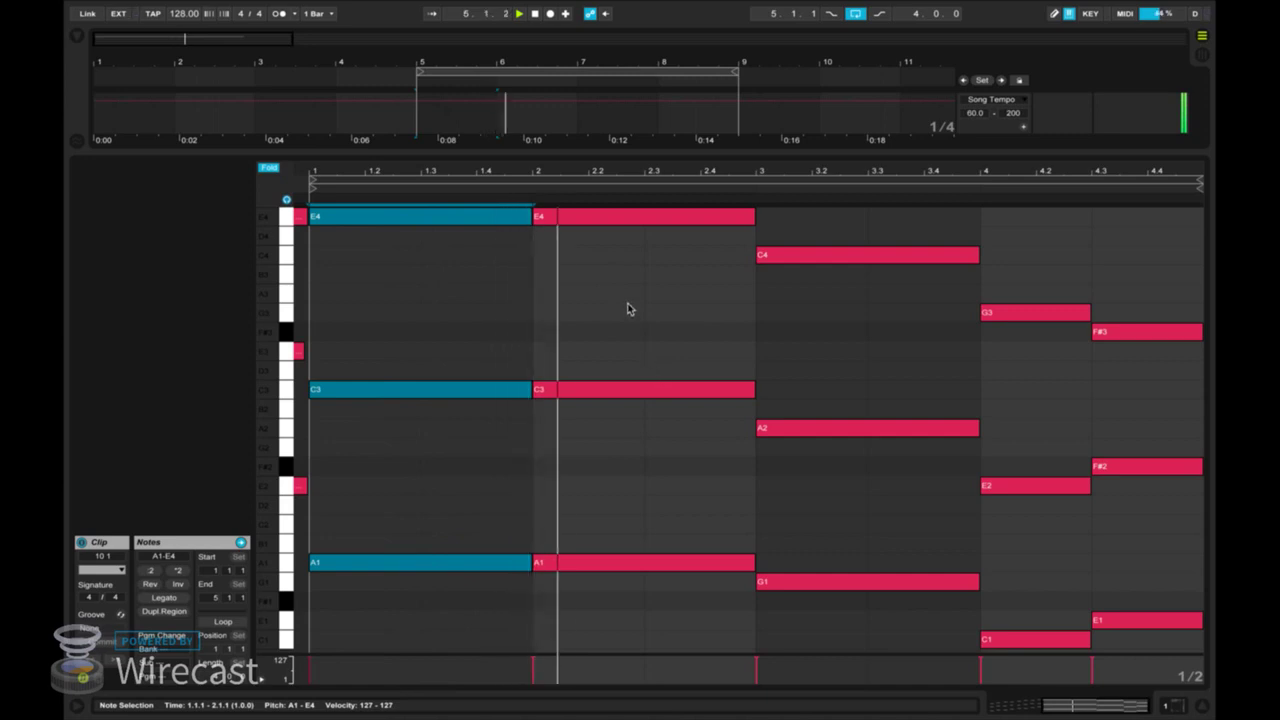
key(Down)
key(space)
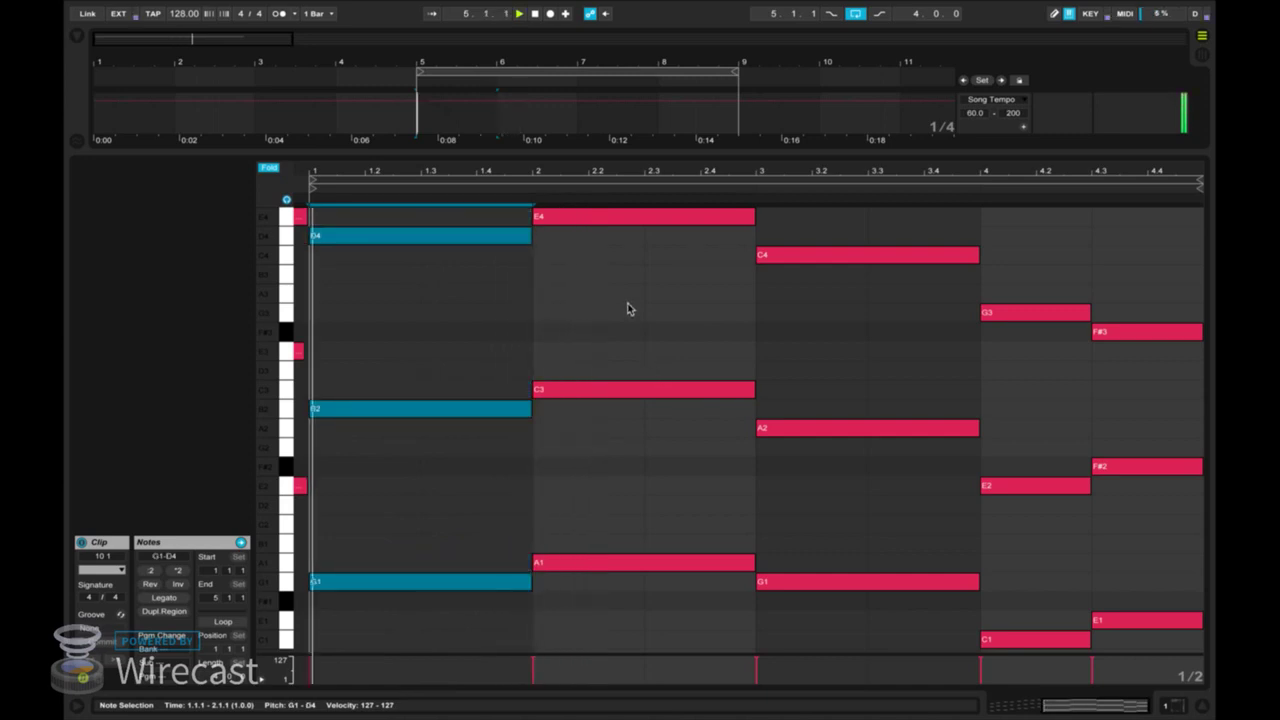
Lower the first chord's top note through F#3 and F#2 until it reaches G1.
key(Down)
key(Down)
key(Down)
key(Down)
key(Down)
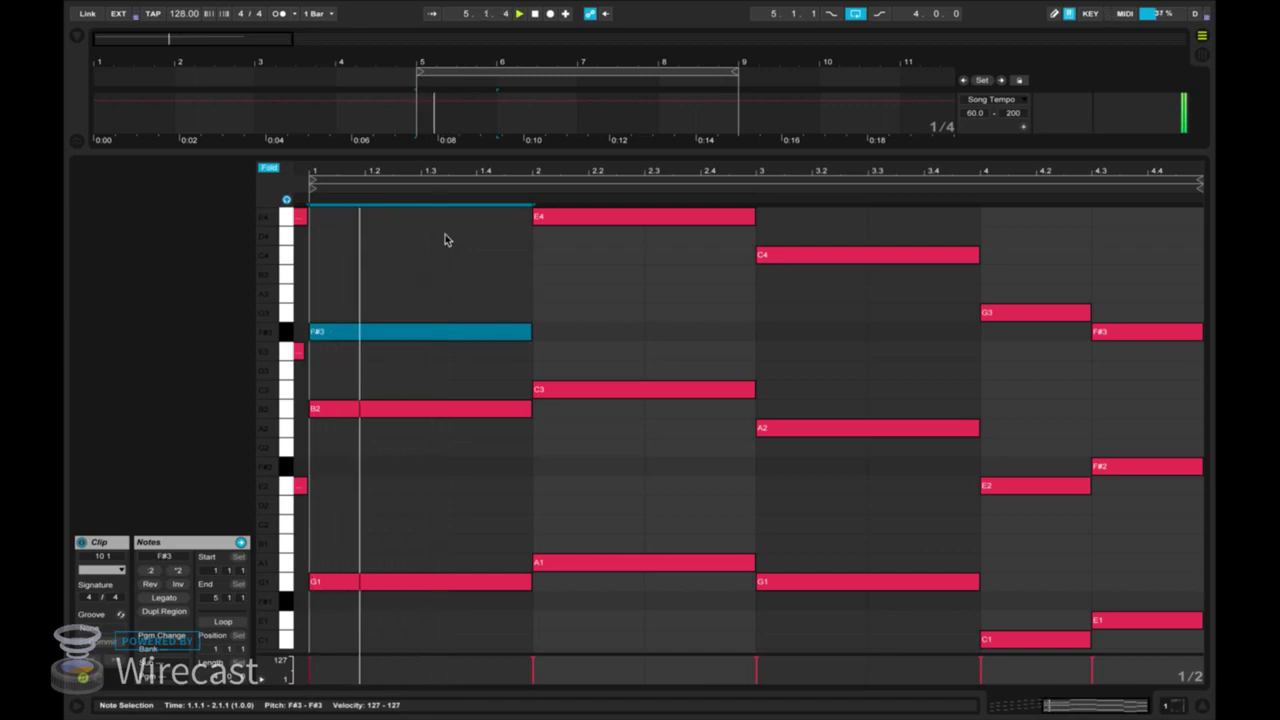
key(Down)
key(Down)
key(Down)
key(Down)
key(Down)
key(Down)
key(Down)
key(Down)
key(Down)
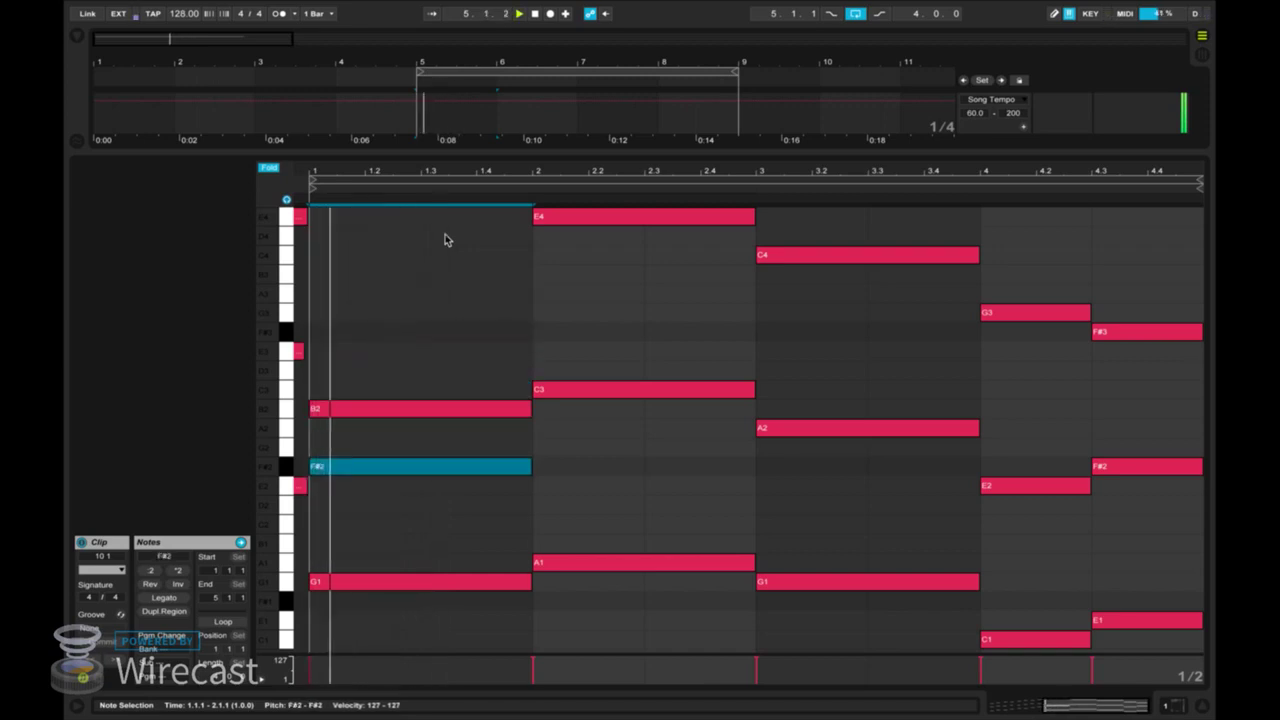
key(Down)
key(Down)
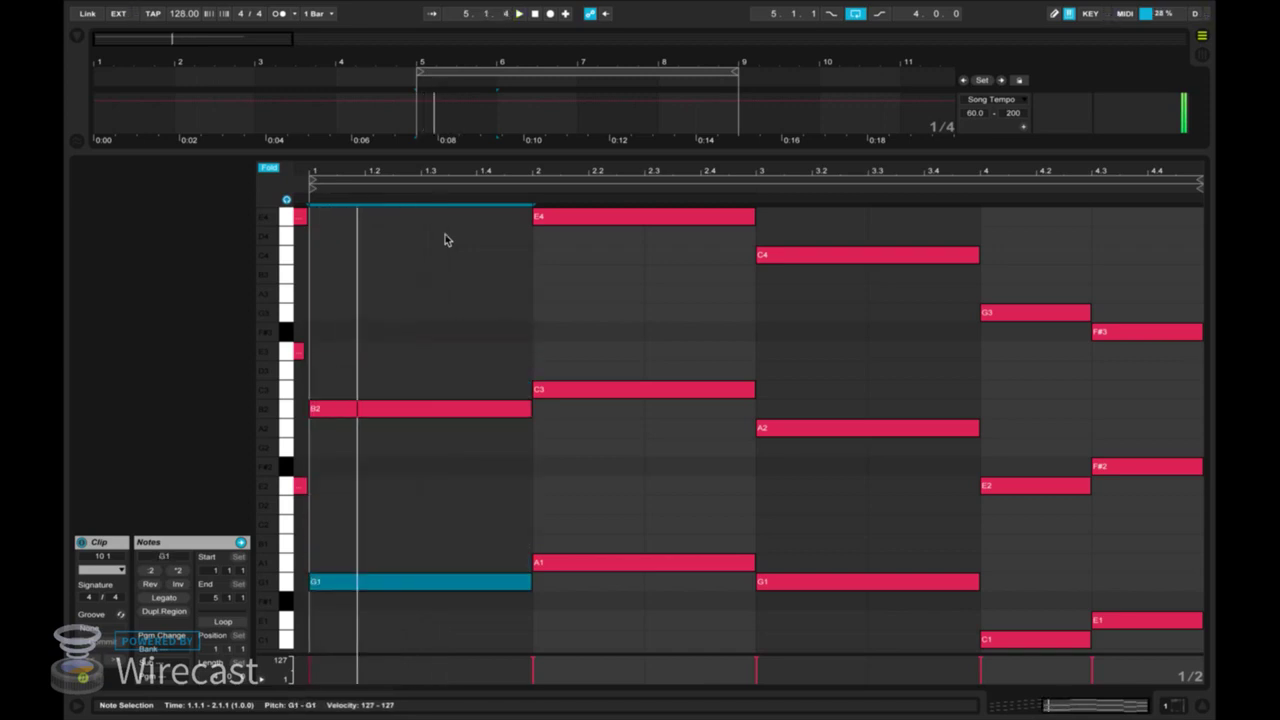
Raise the note just lowered onto the first chord's bass up to G2.
key(Up)
key(Up)
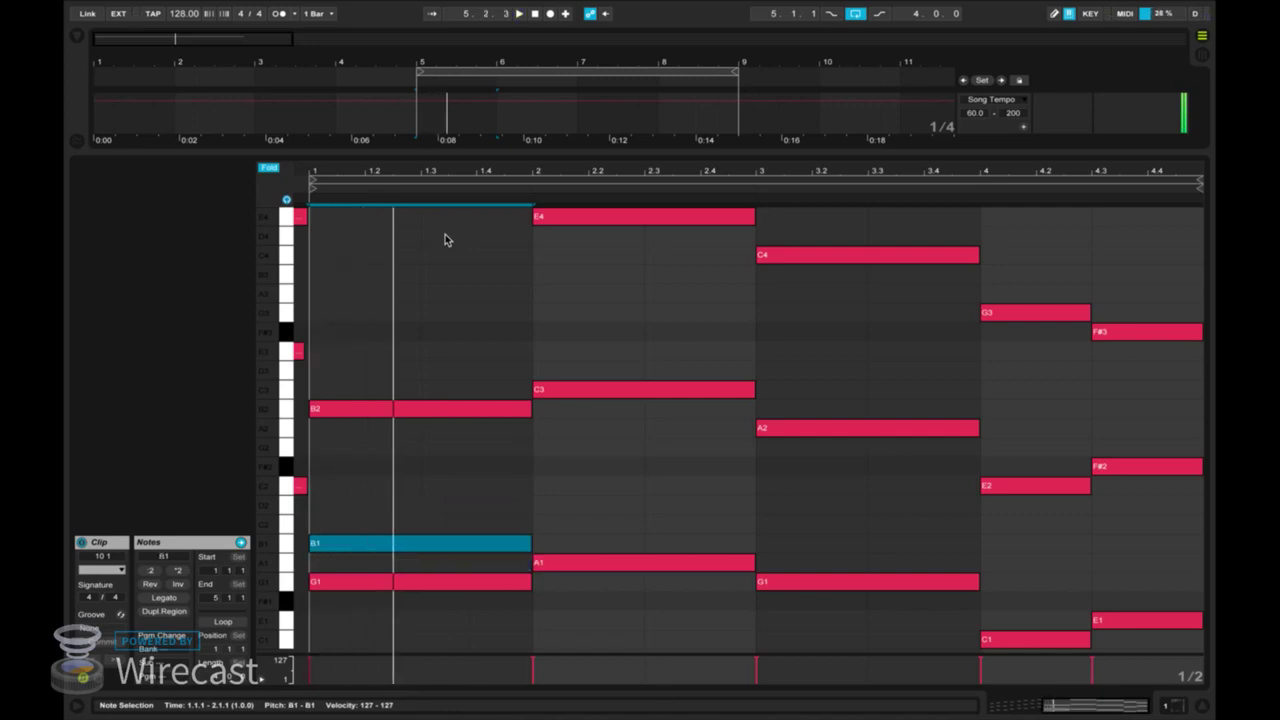
key(Up)
key(Up)
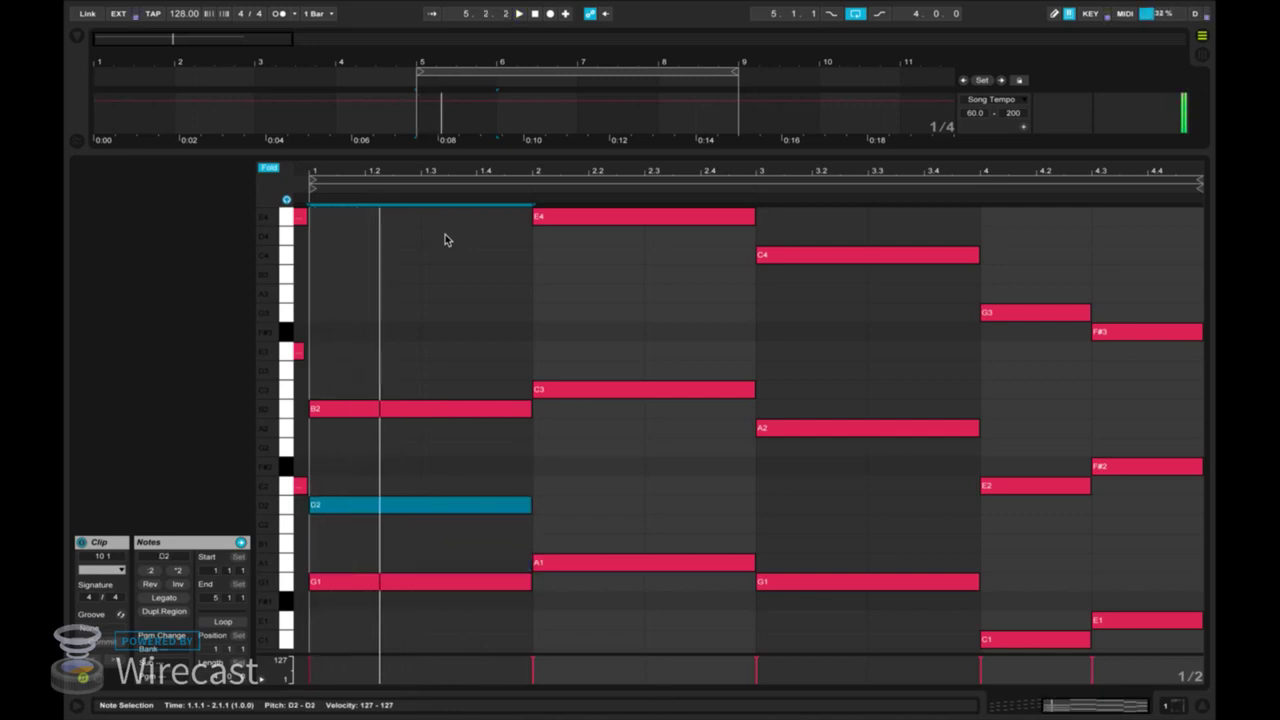
key(Up)
key(Up)
key(Up)
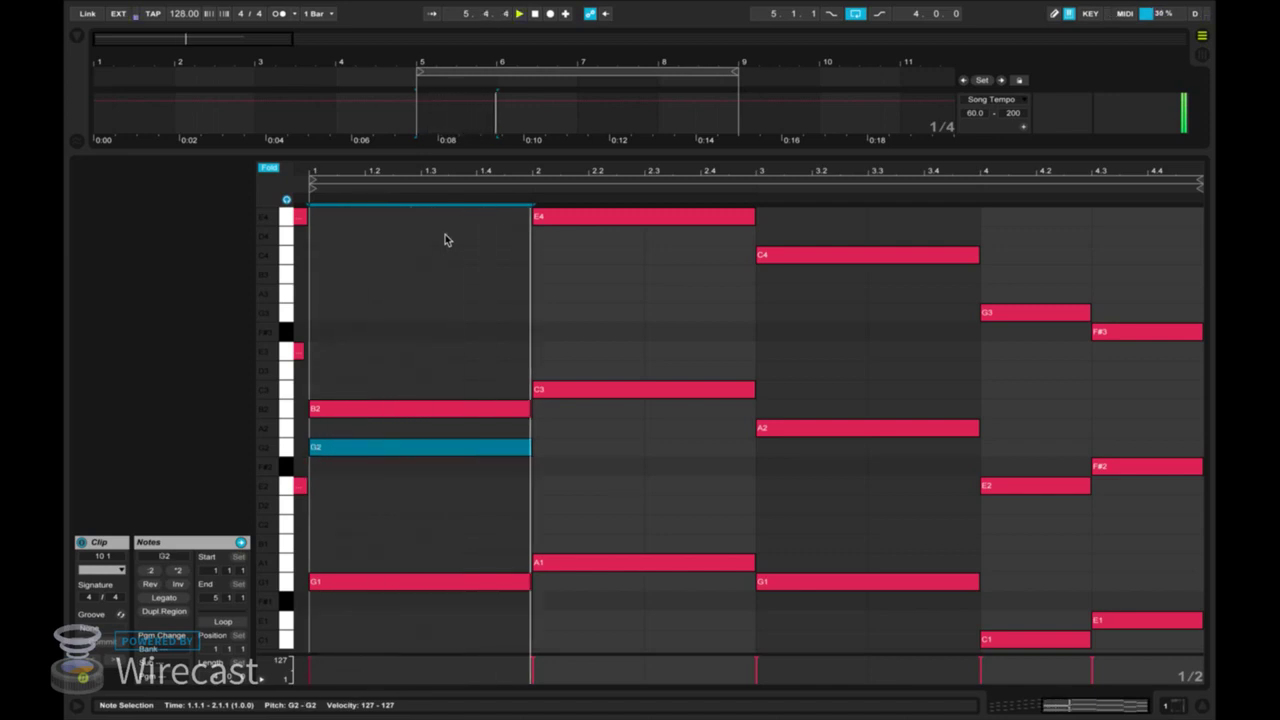
Raise the first chord's B2 note through C3 and E3 to G3.
key(Up)
key(Up)
key(Up)
key(Up)
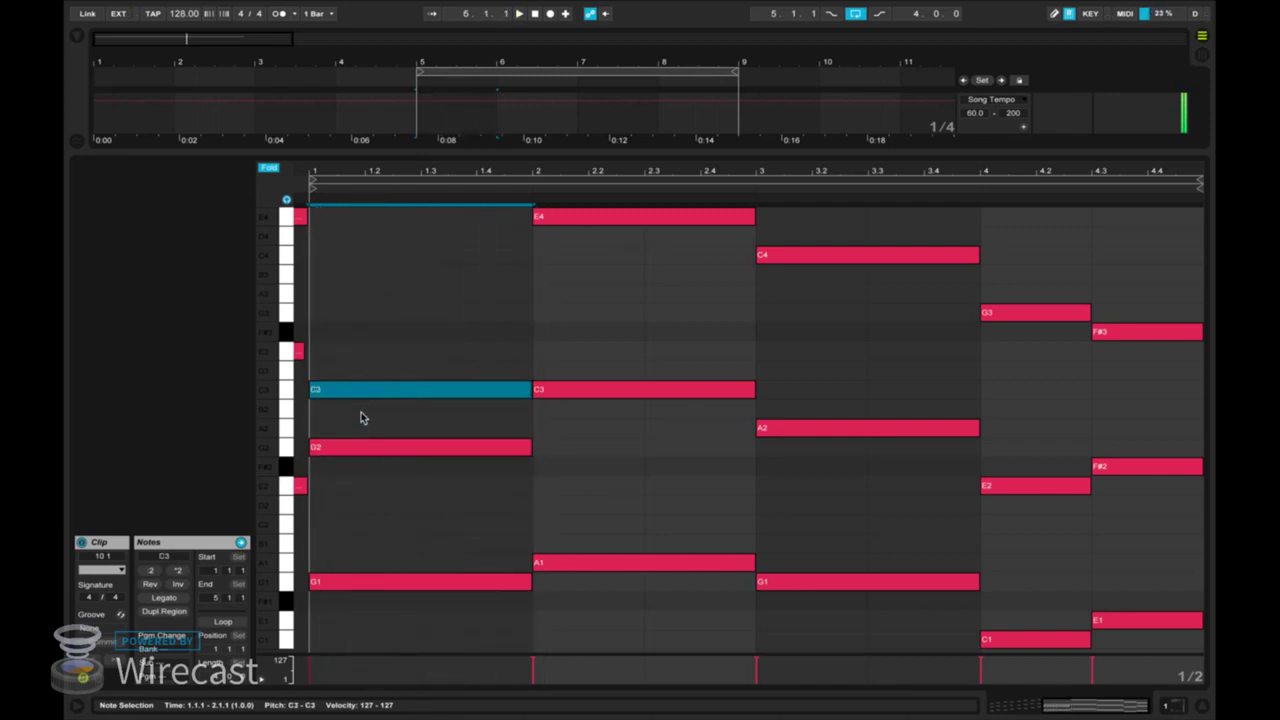
key(Down)
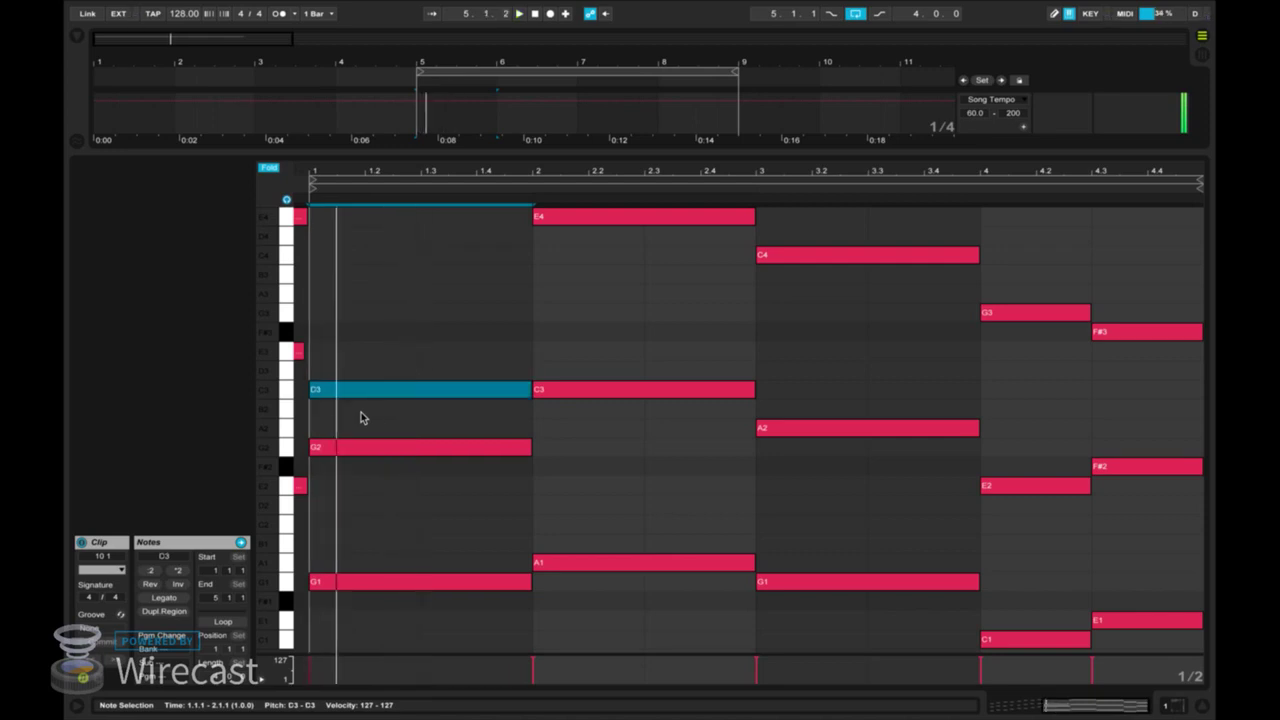
key(Up)
key(Up)
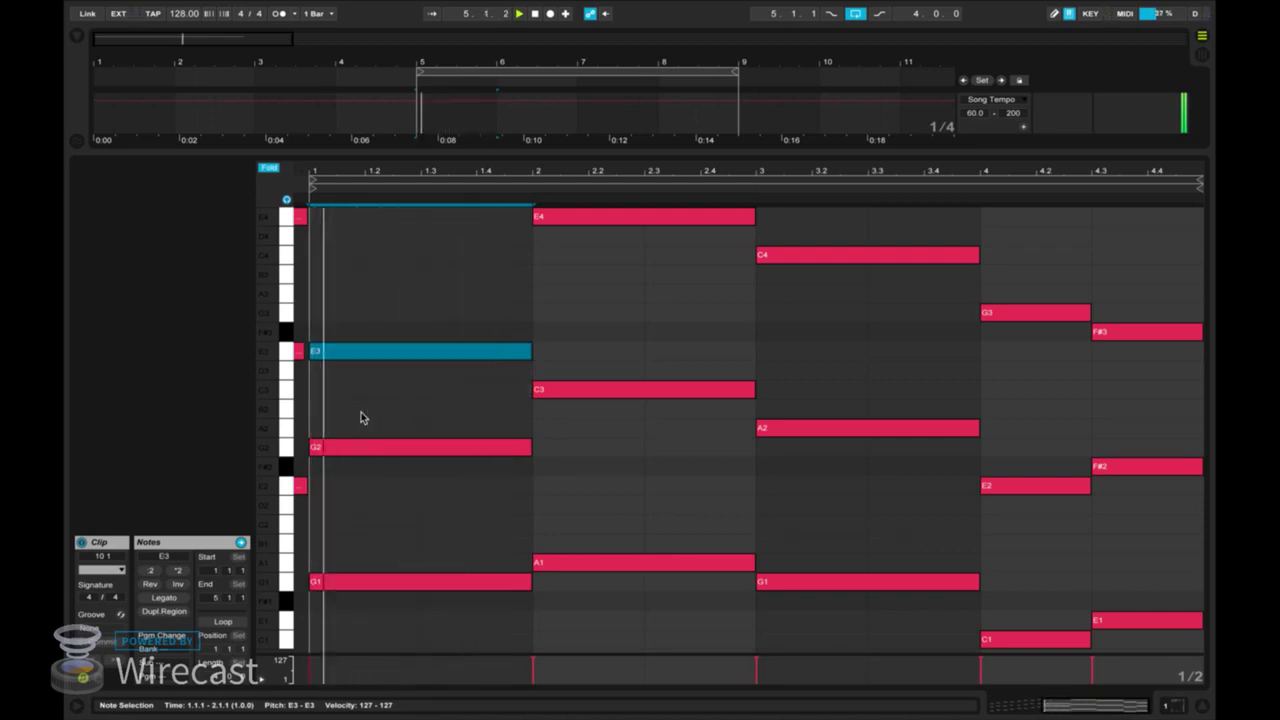
key(Up)
key(Up)
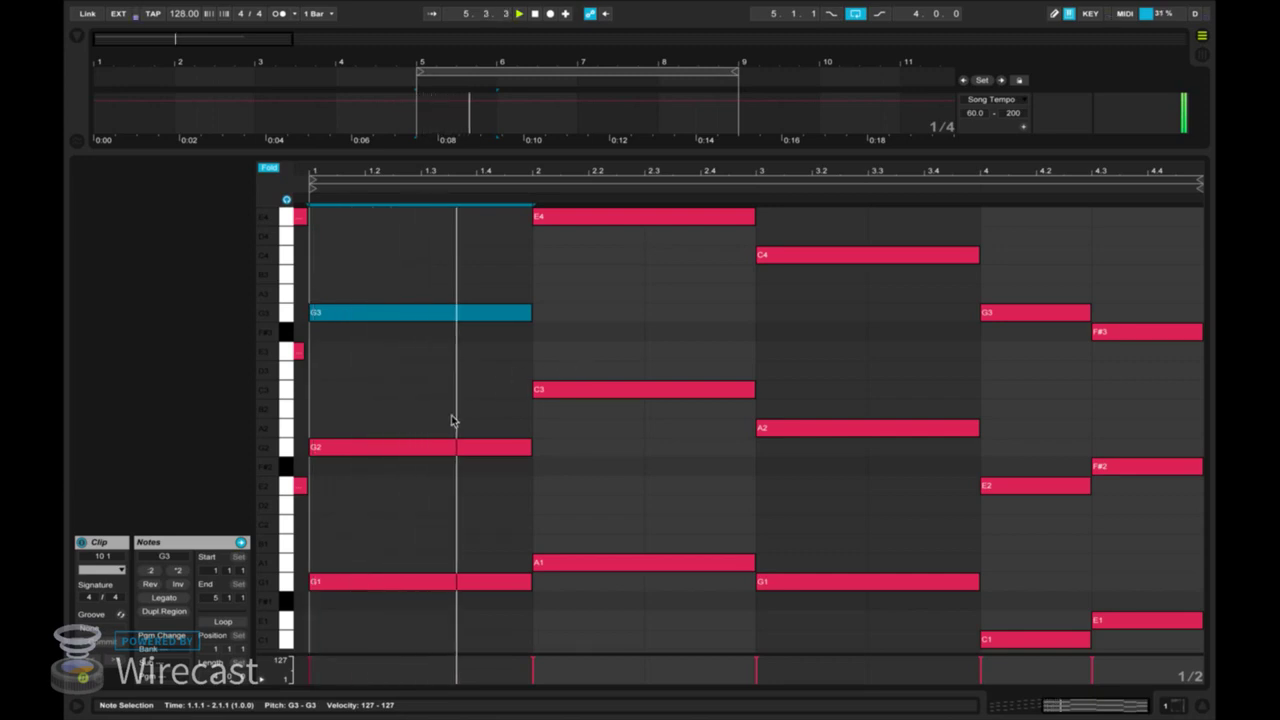
Raise the first chord's middle note from G2 to E3 and clear the selection.
key(Up)
key(Up)
key(Up)
key(Up)
key(Up)
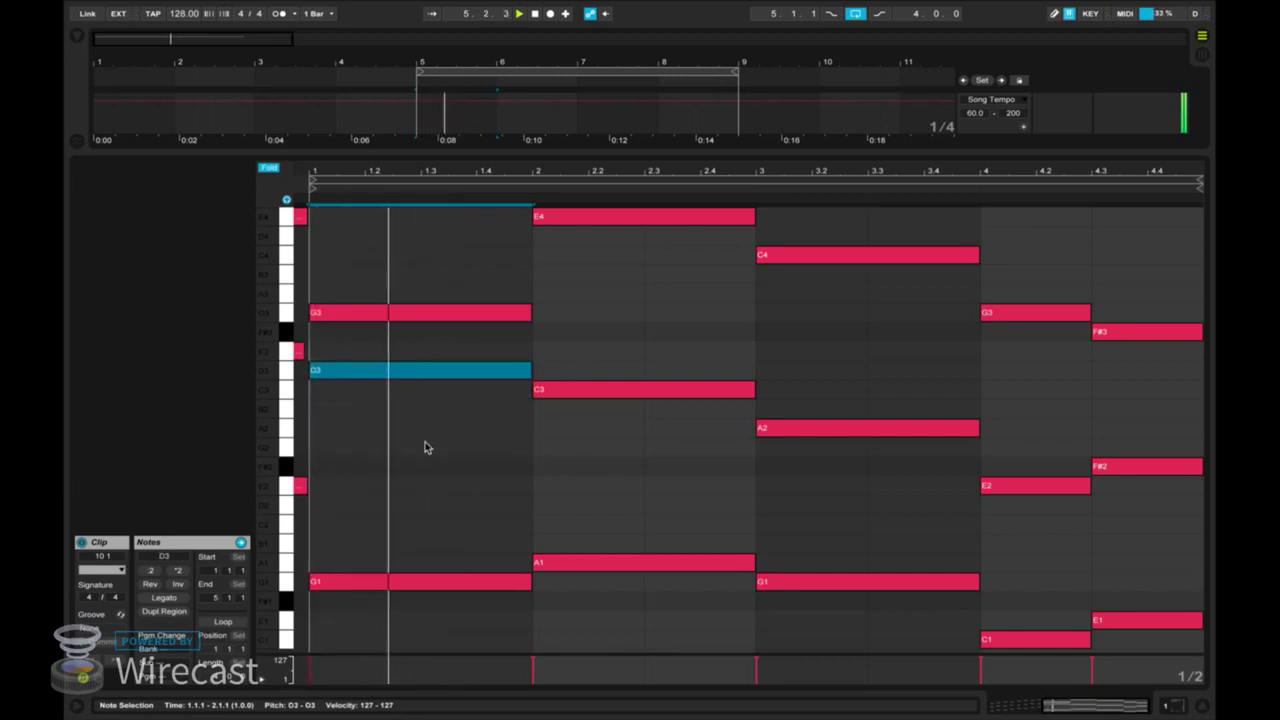
click(365, 300)
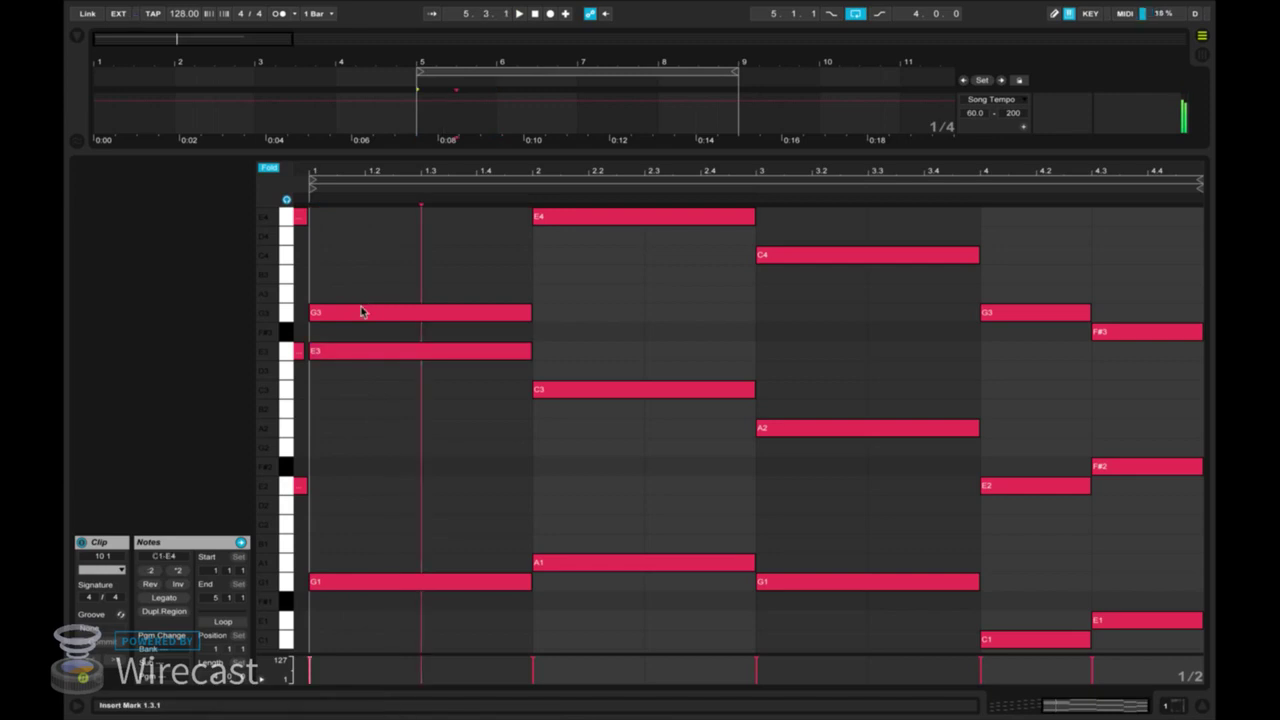
Rebuild the first chord in close position as F#2, A2 and C3 and audition it.
drag(363, 310, 386, 490)
key(space)
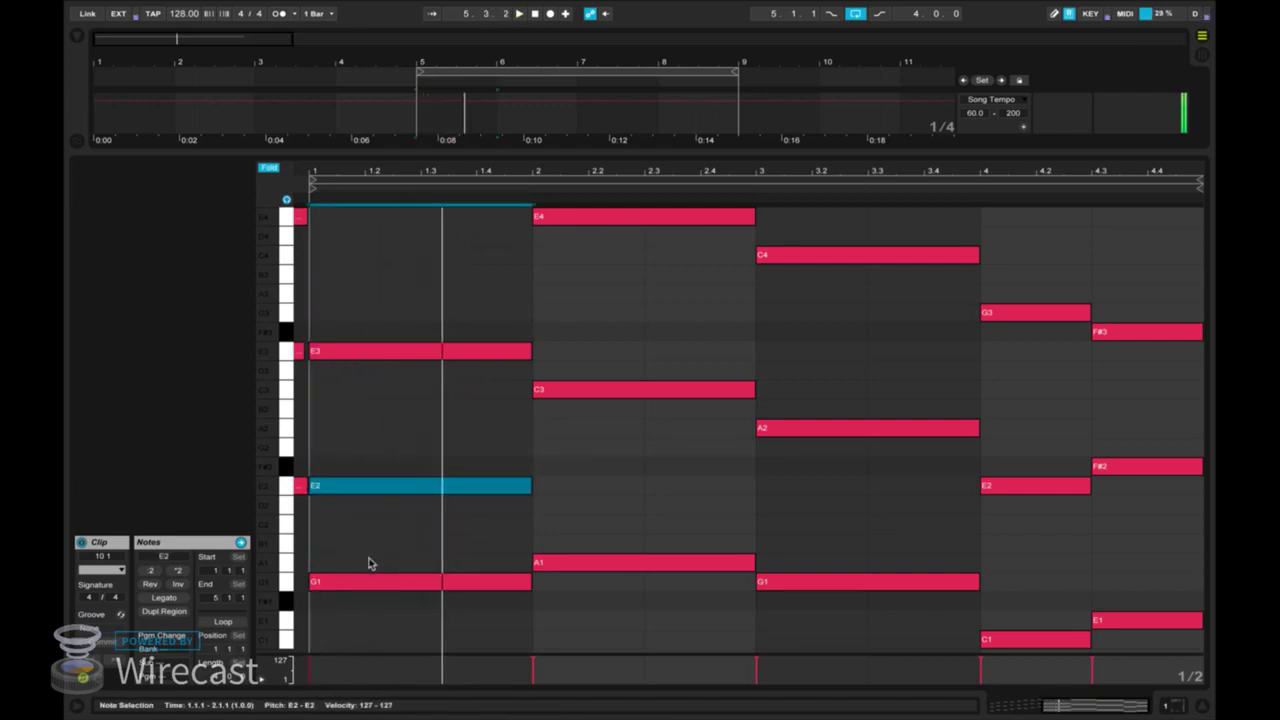
drag(363, 587, 367, 435)
drag(380, 352, 386, 392)
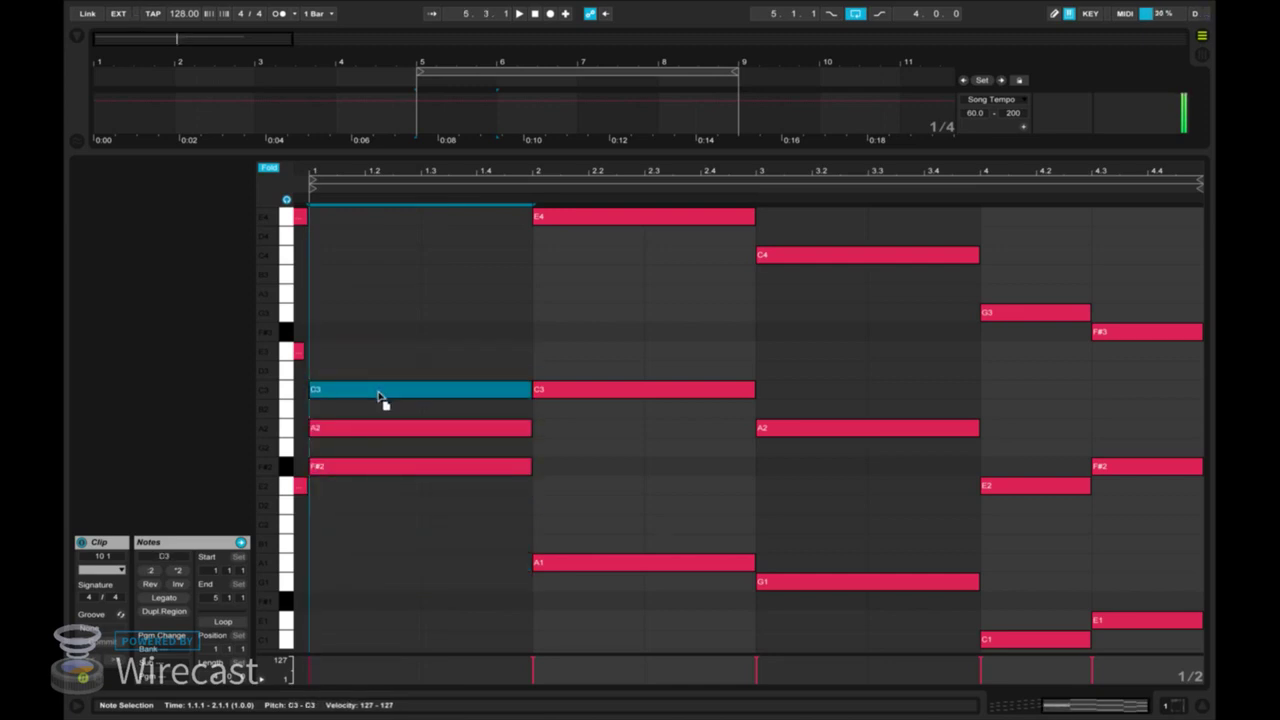
key(space)
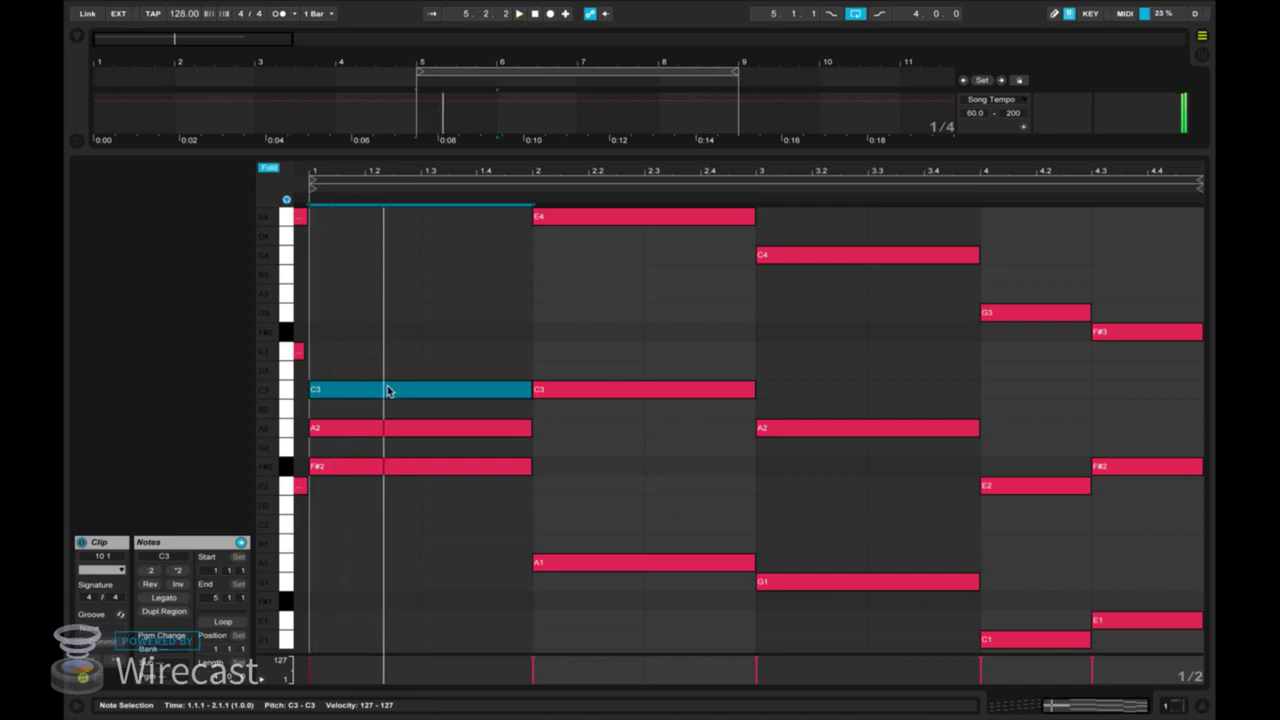
Raise the first chord's upper two notes an octave to A3 and C4, and play the progression.
key(shift+Up)
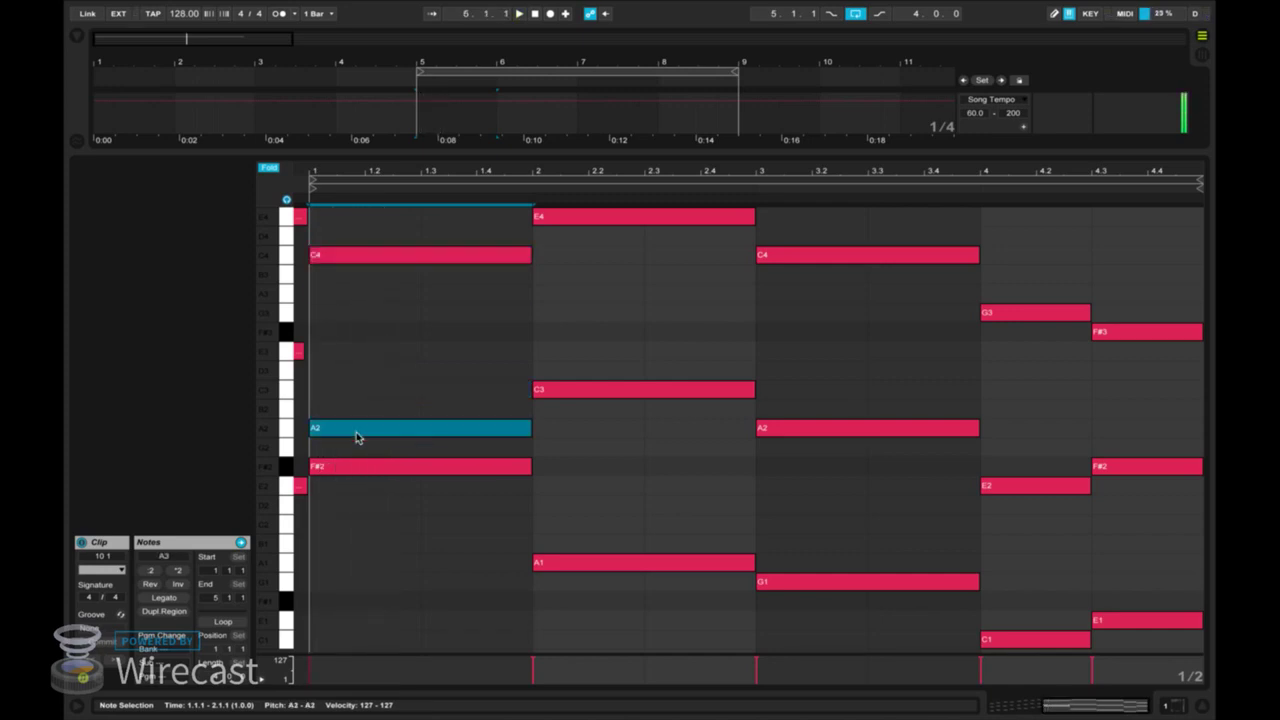
key(shift+Up)
key(space)
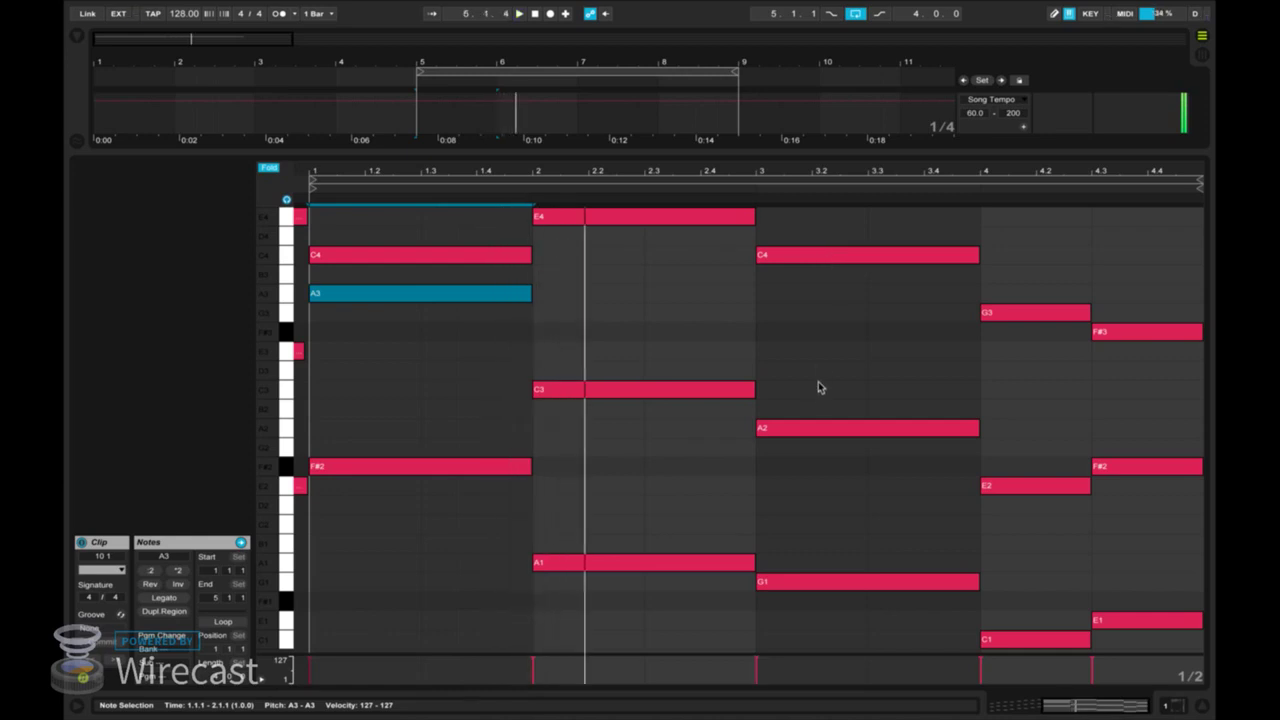
key(space)
Rebuild the third chord in close position as B1, D2 and F#2.
drag(800, 576, 800, 285)
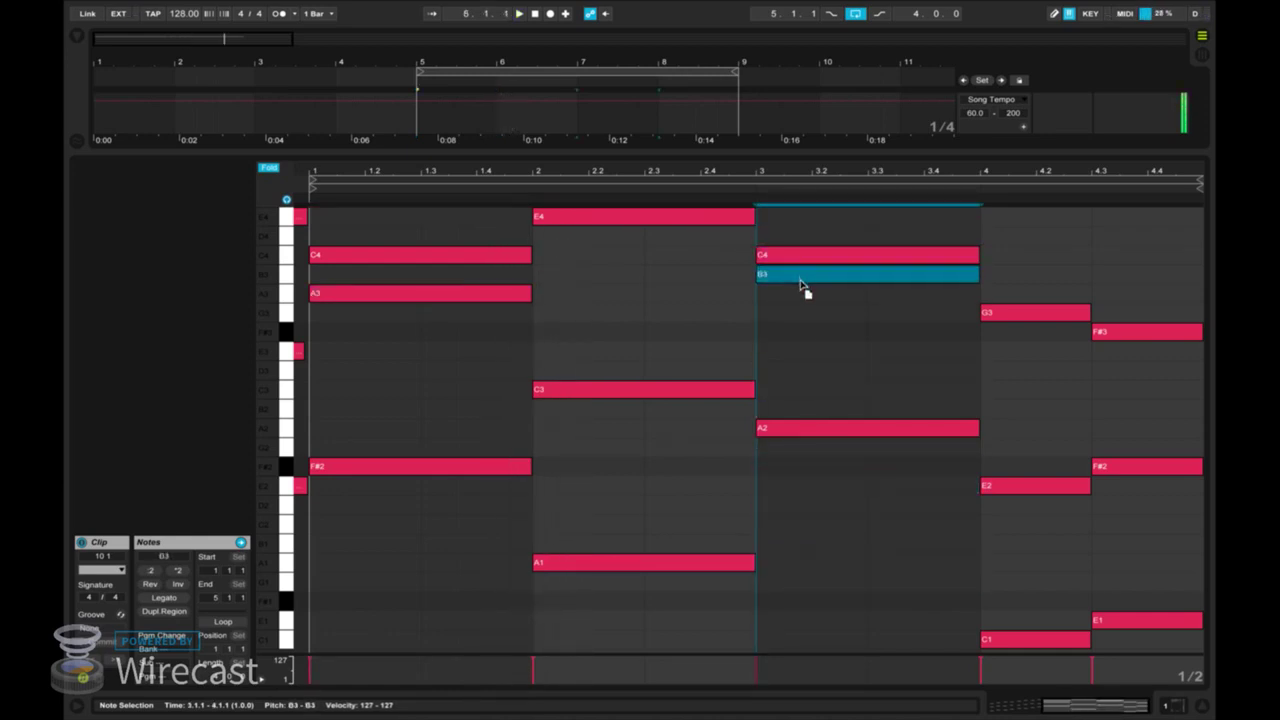
key(shift+Down)
key(shift+Down)
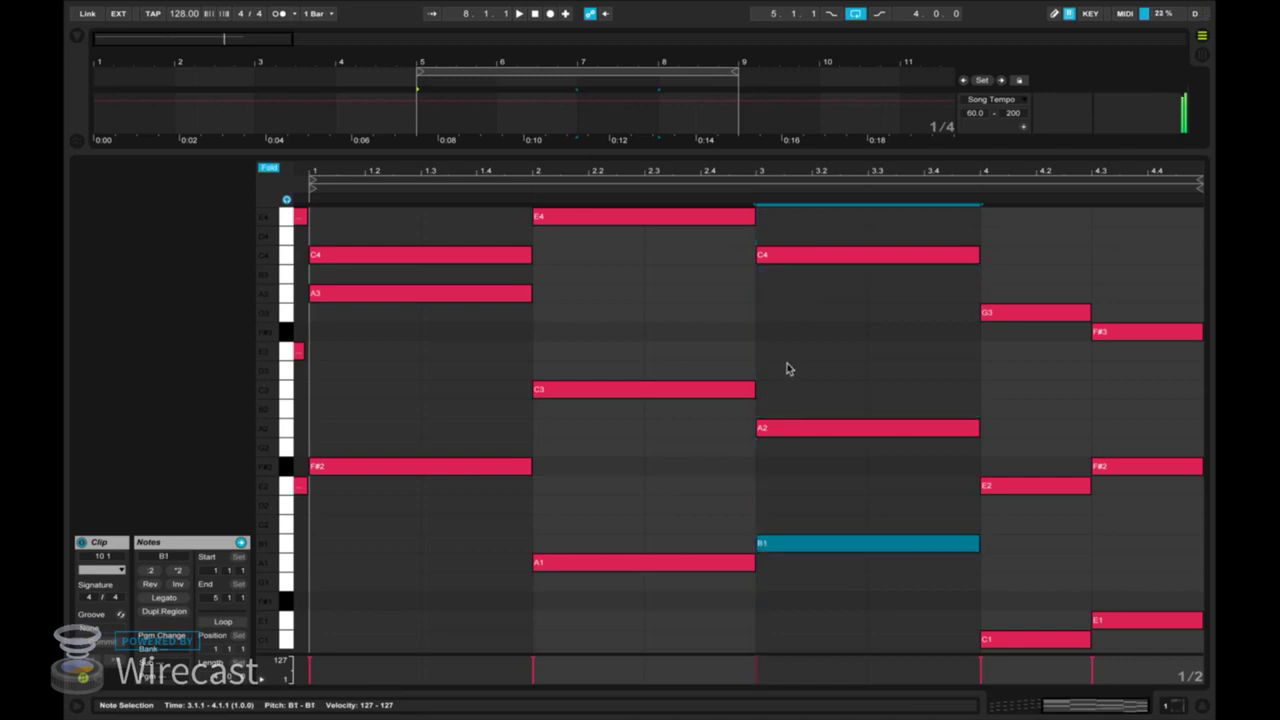
drag(789, 430, 801, 506)
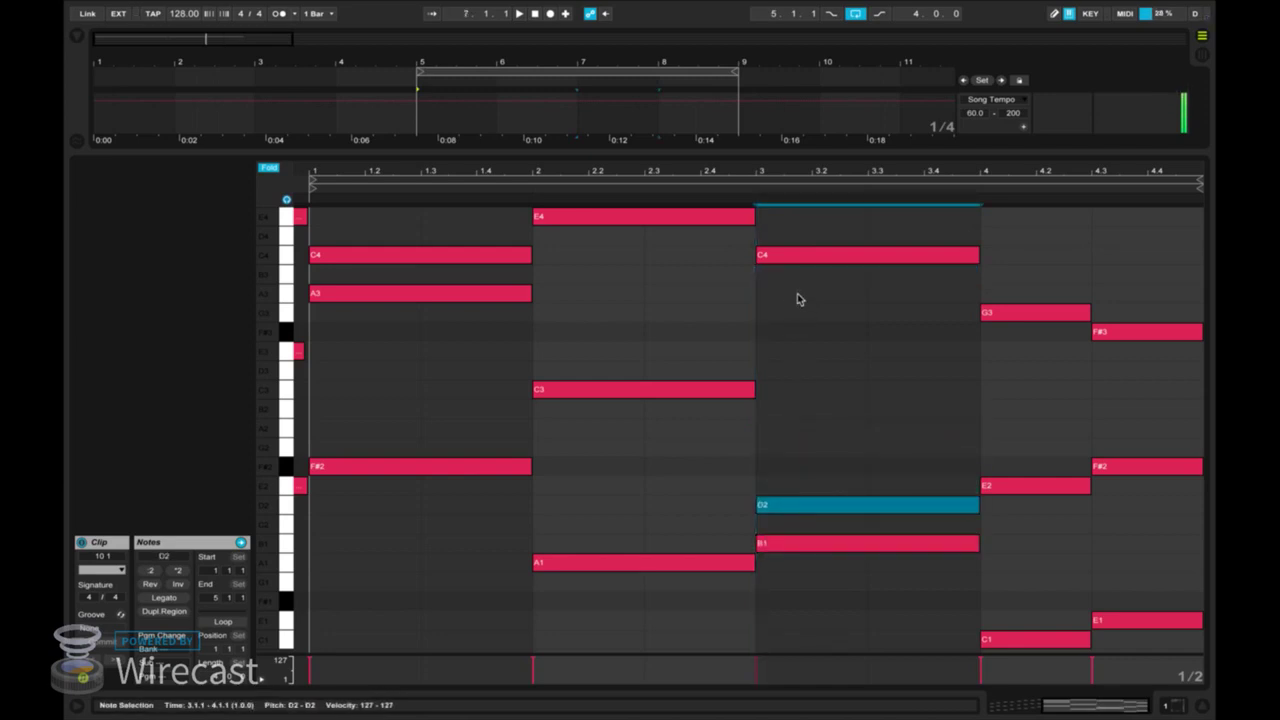
drag(805, 254, 801, 468)
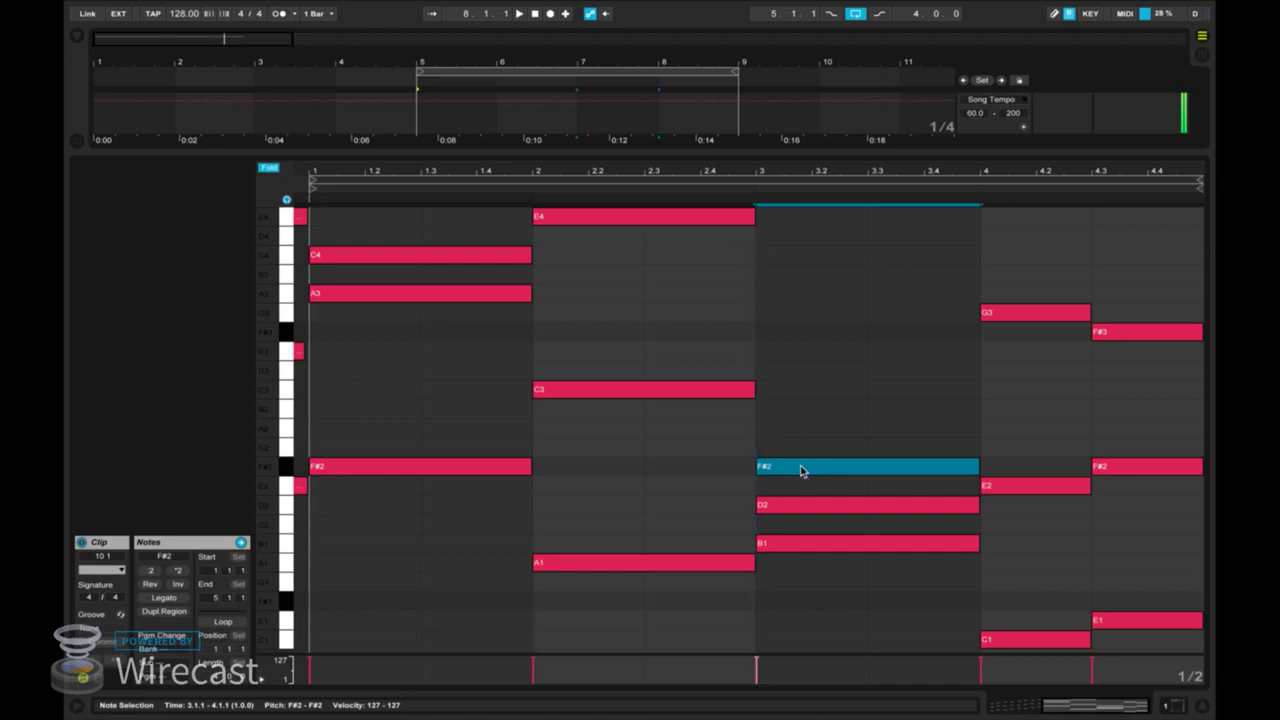
Spread the third chord by raising its top note to F#4 and its middle note to D3, and play the loop.
key(shift+Up)
key(shift+Up)
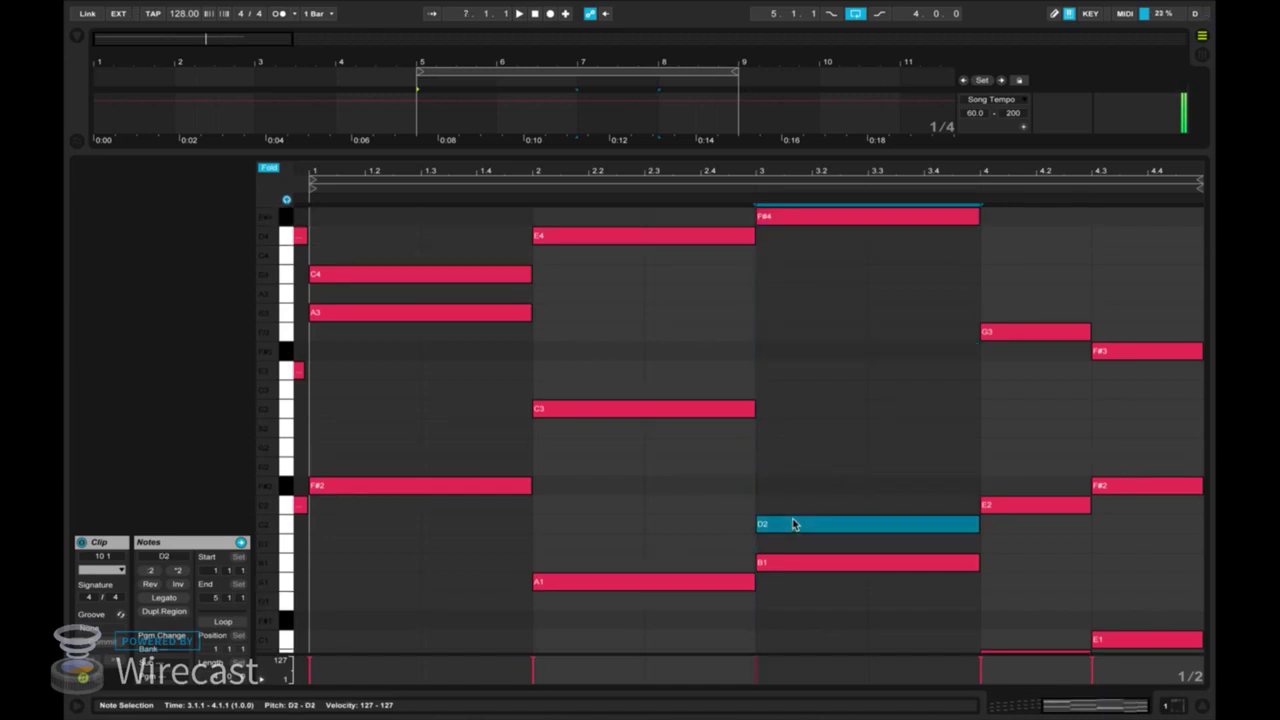
key(shift+Up)
key(space)
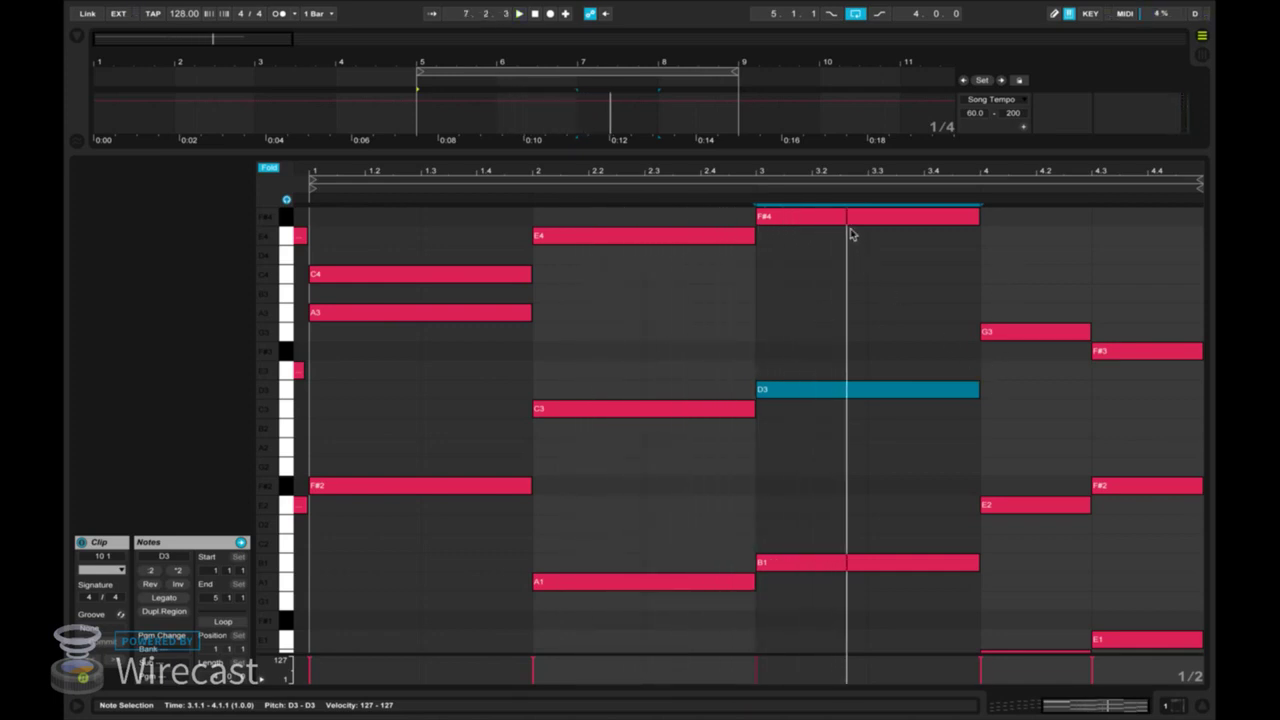
key(space)
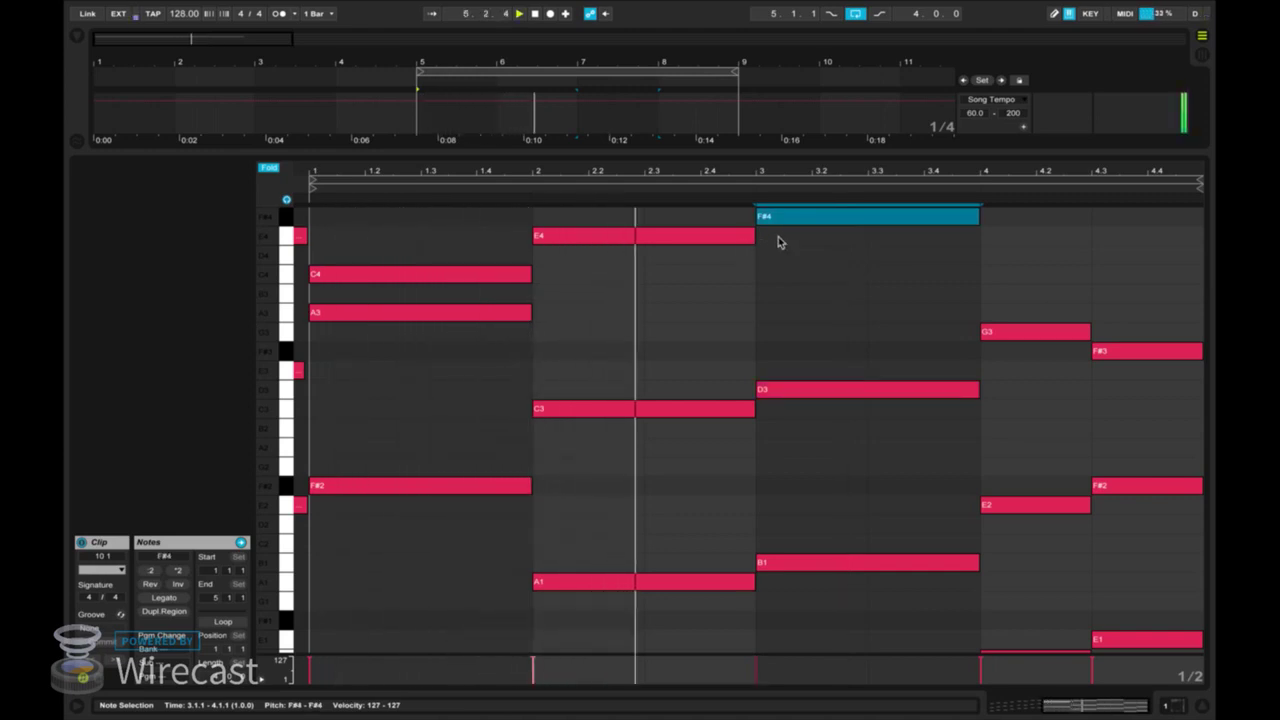
Move the third chord's top note to C4, its middle note to A2 and its bass note to F#1.
drag(787, 220, 786, 288)
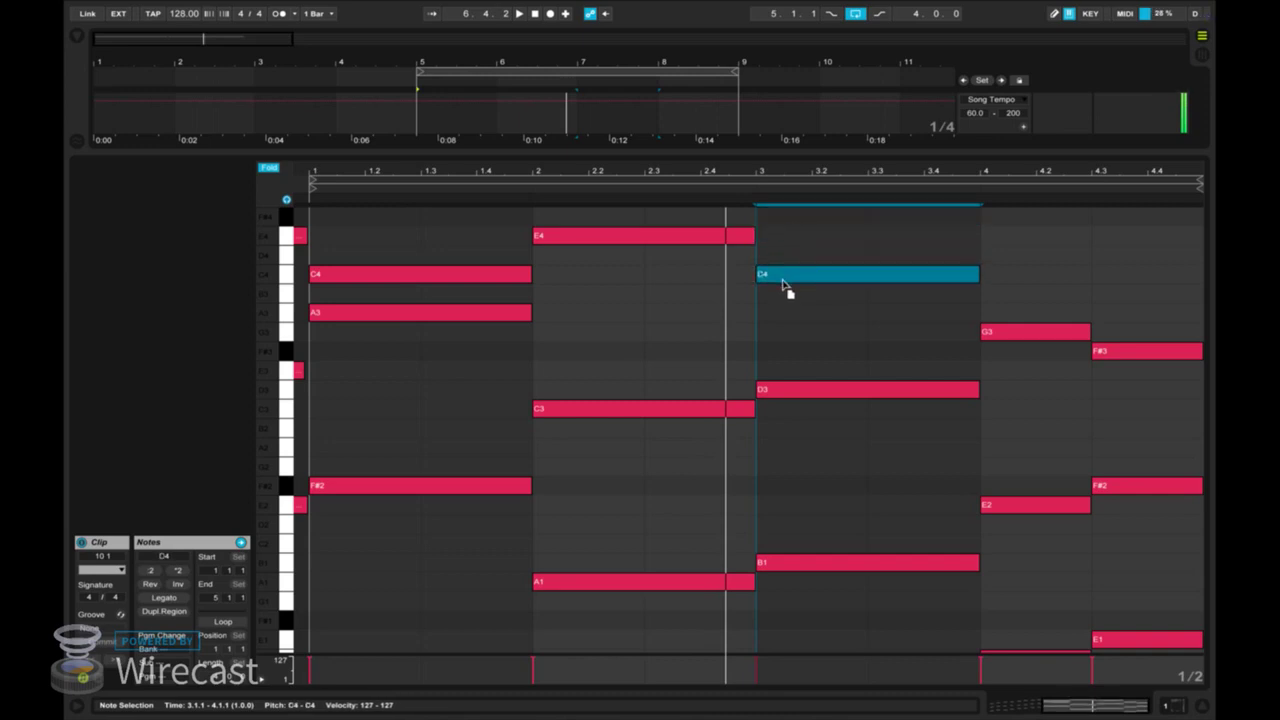
drag(775, 390, 786, 310)
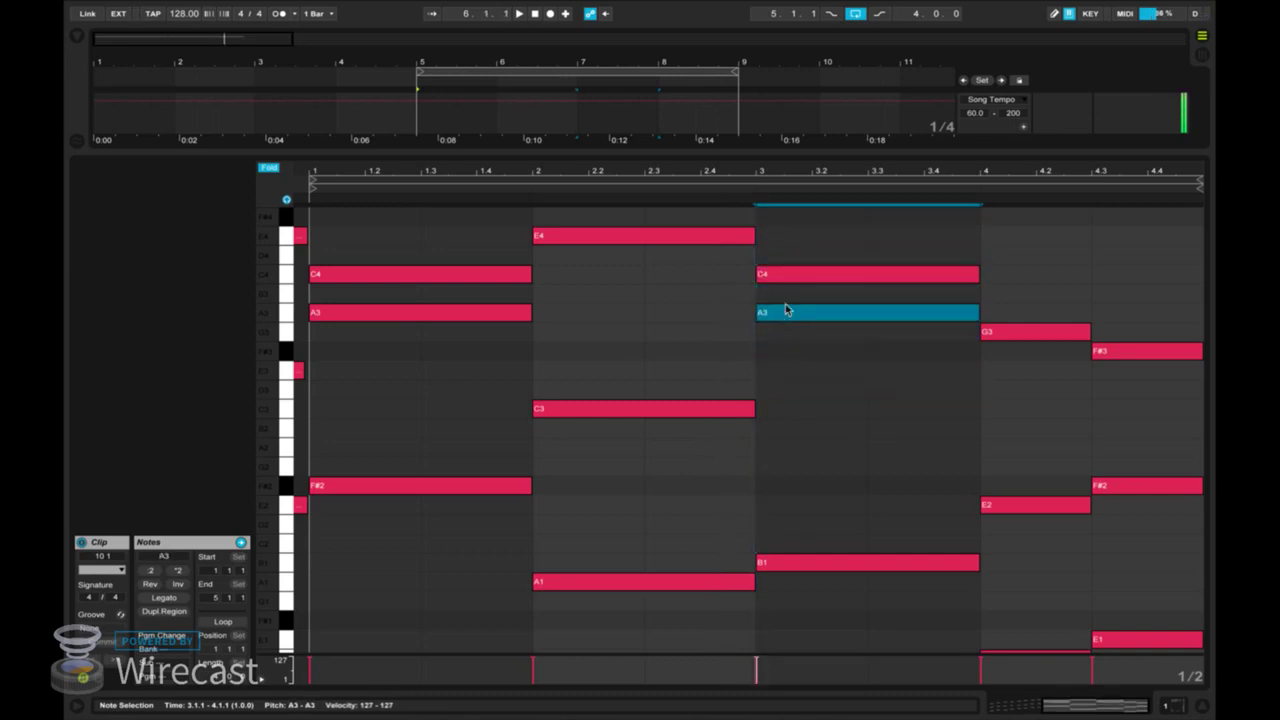
key(shift+Down)
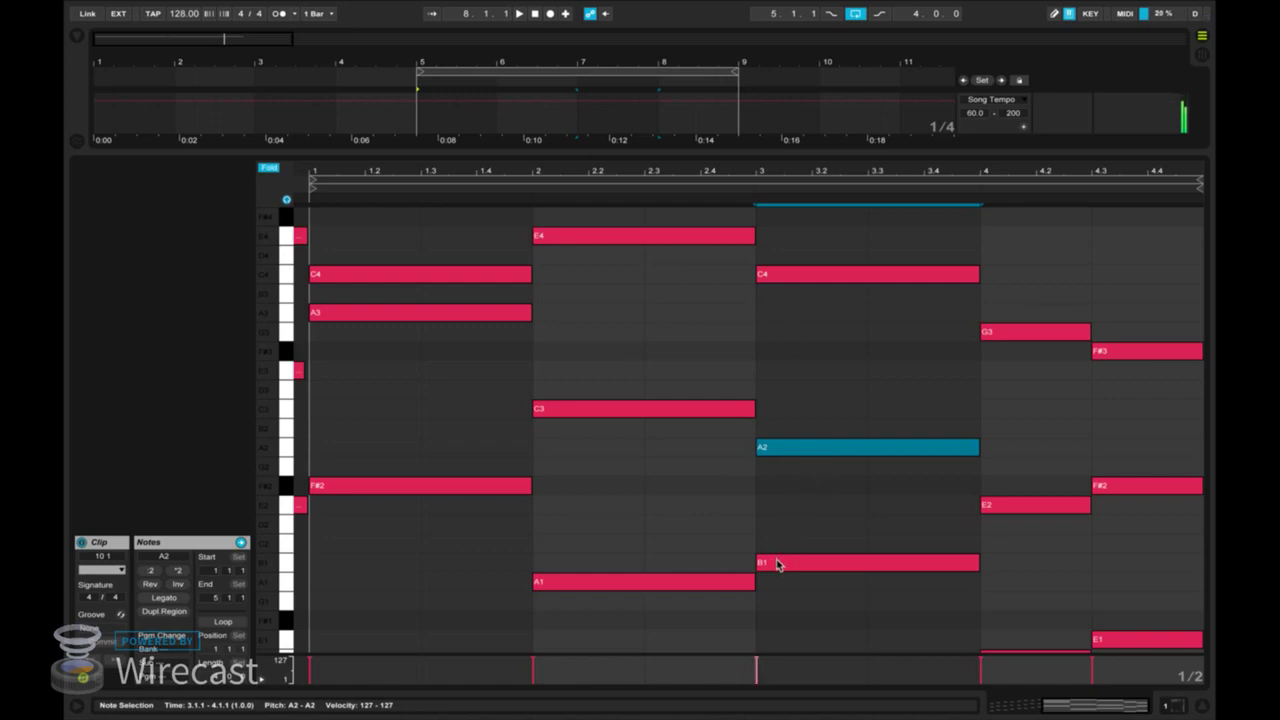
drag(781, 541, 784, 499)
key(shift+Down)
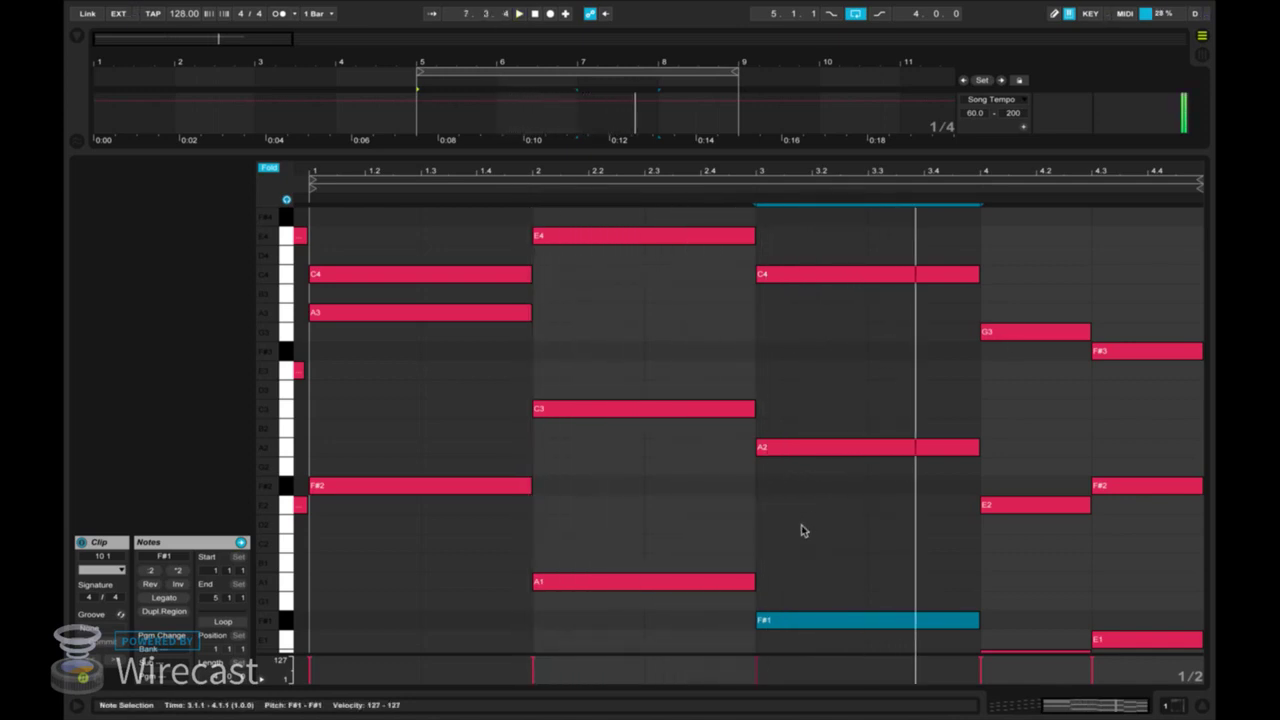
Move the third chord's middle note to D2 and raise it an octave to D3.
drag(842, 448, 824, 506)
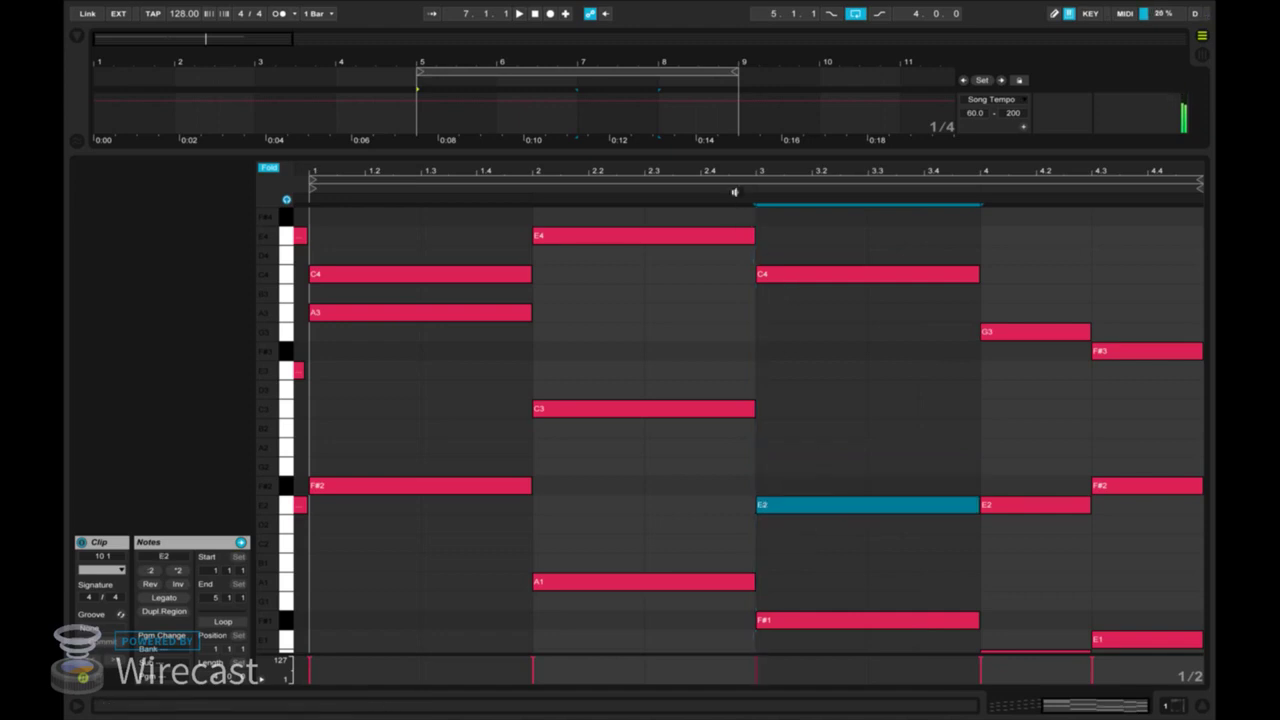
drag(877, 506, 878, 536)
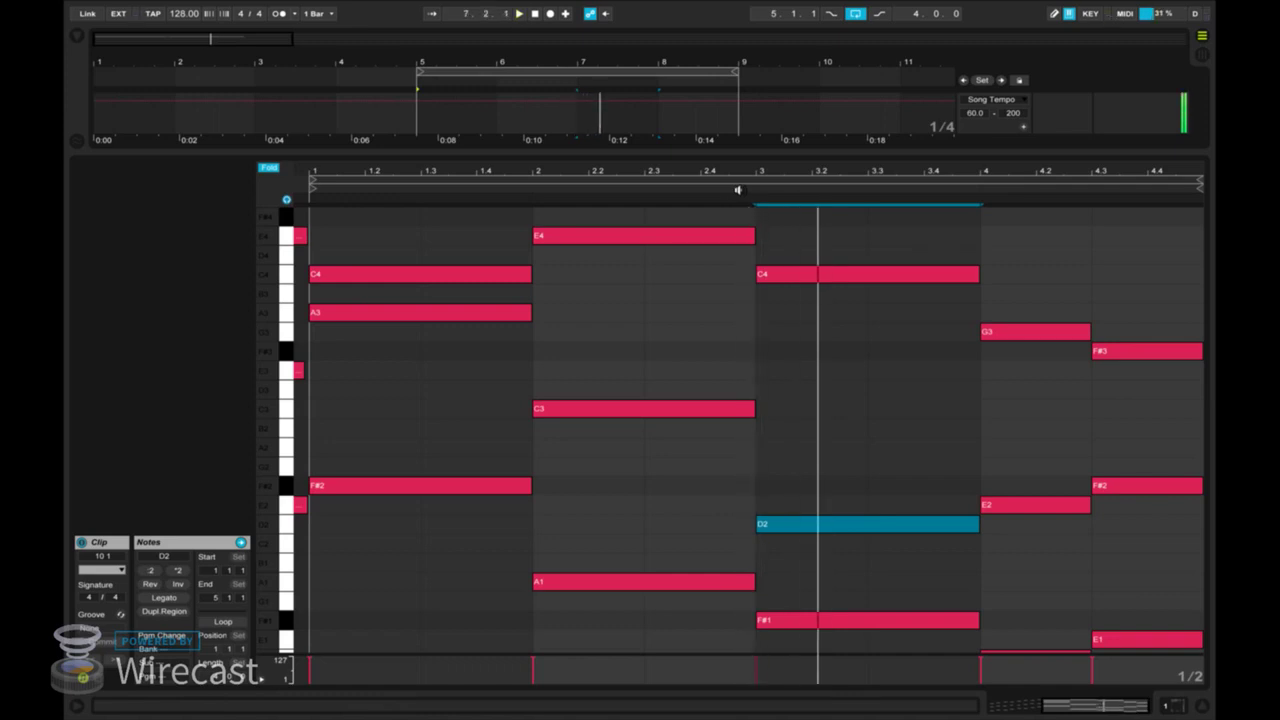
key(shift+Up)
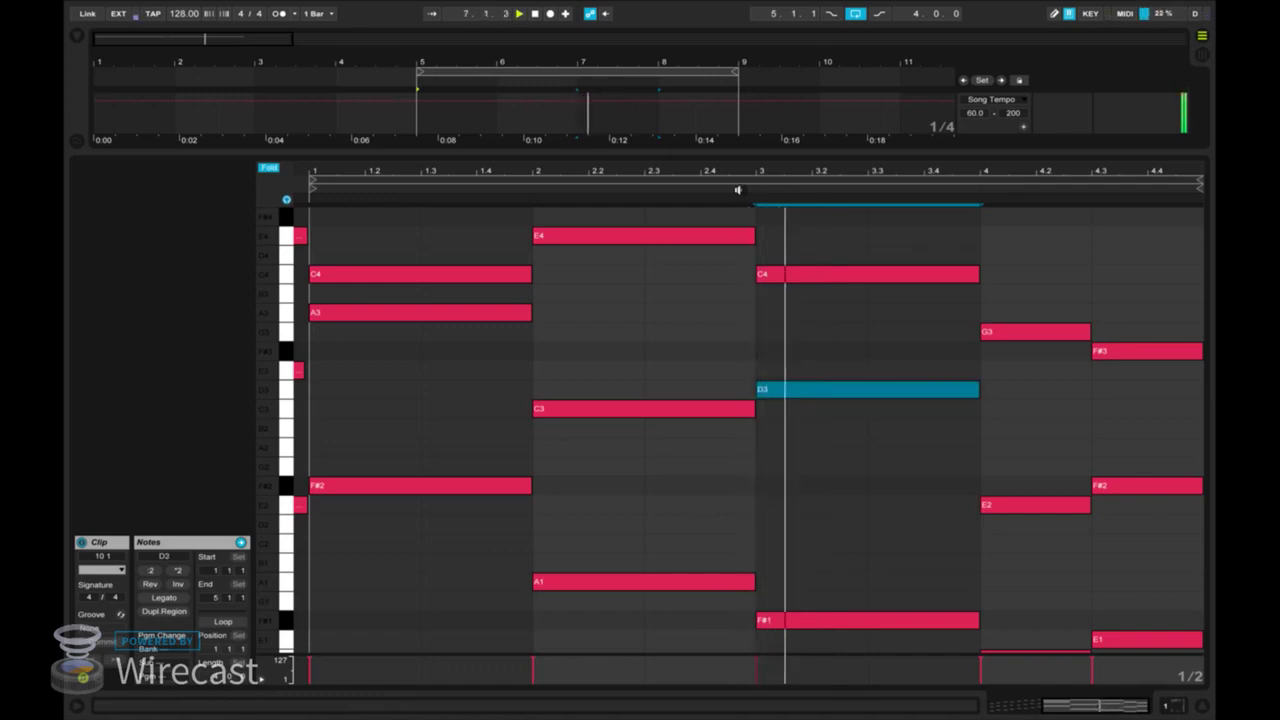
Try the third chord's middle note two octaves higher at D5 and return it to D3.
key(shift+Up)
key(shift+Up)
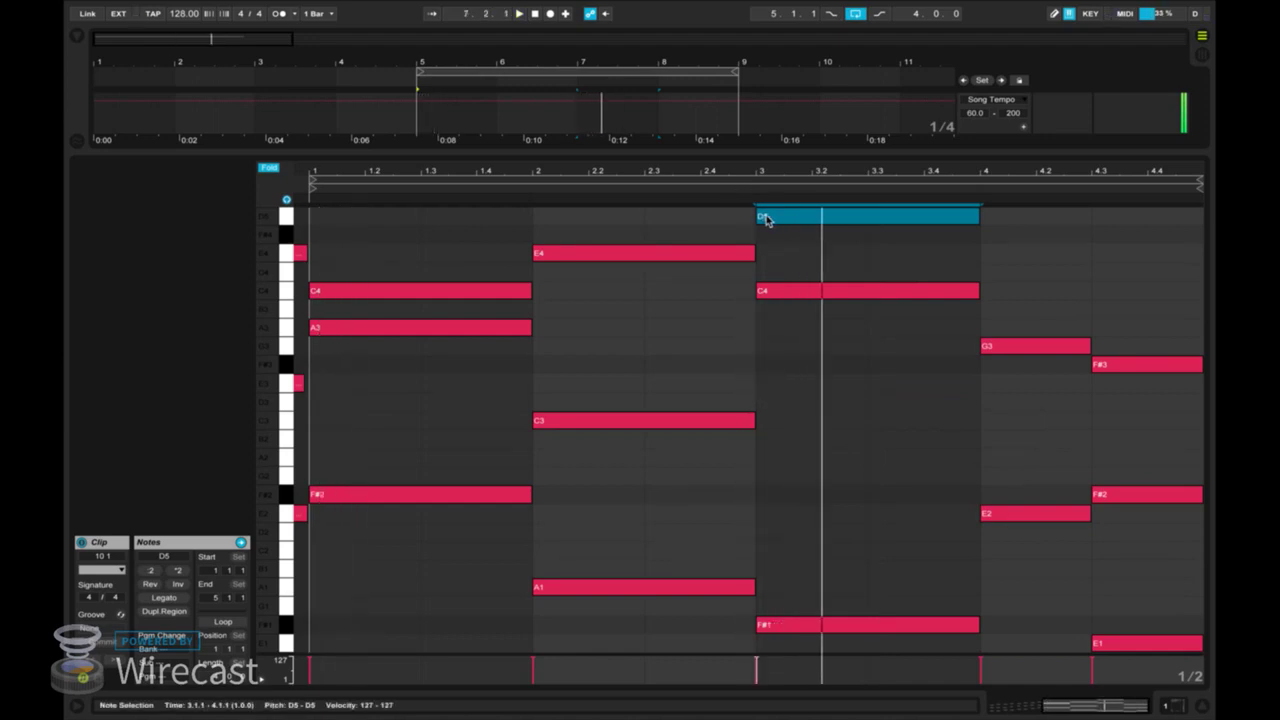
key(shift+Down)
key(shift+Down)
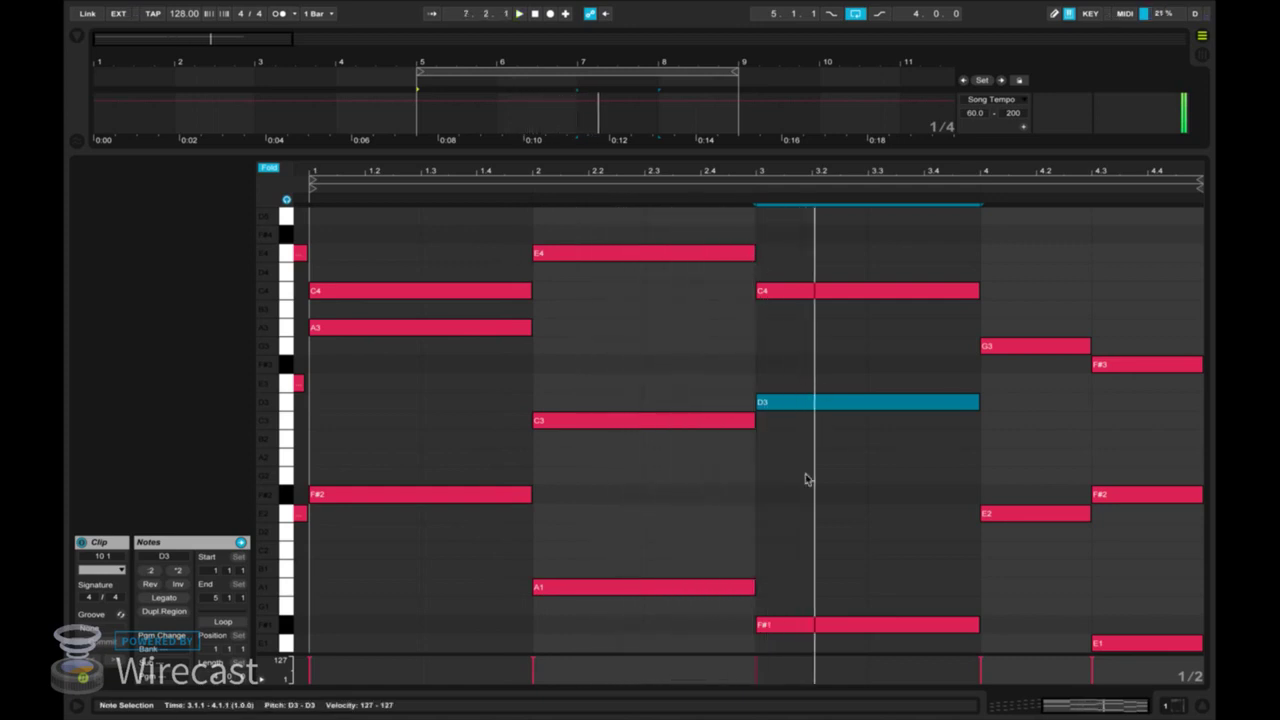
Raise the third chord's bass note to B1 and listen to the loop.
drag(790, 638, 803, 578)
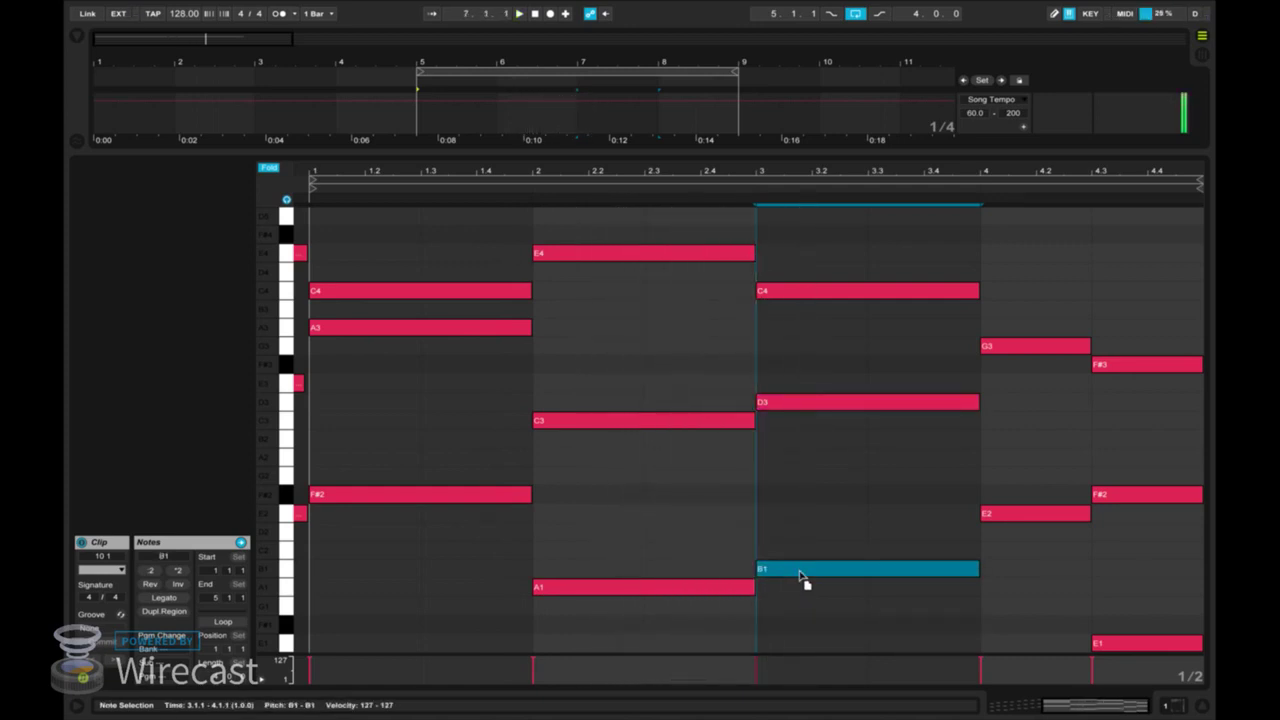
key(space)
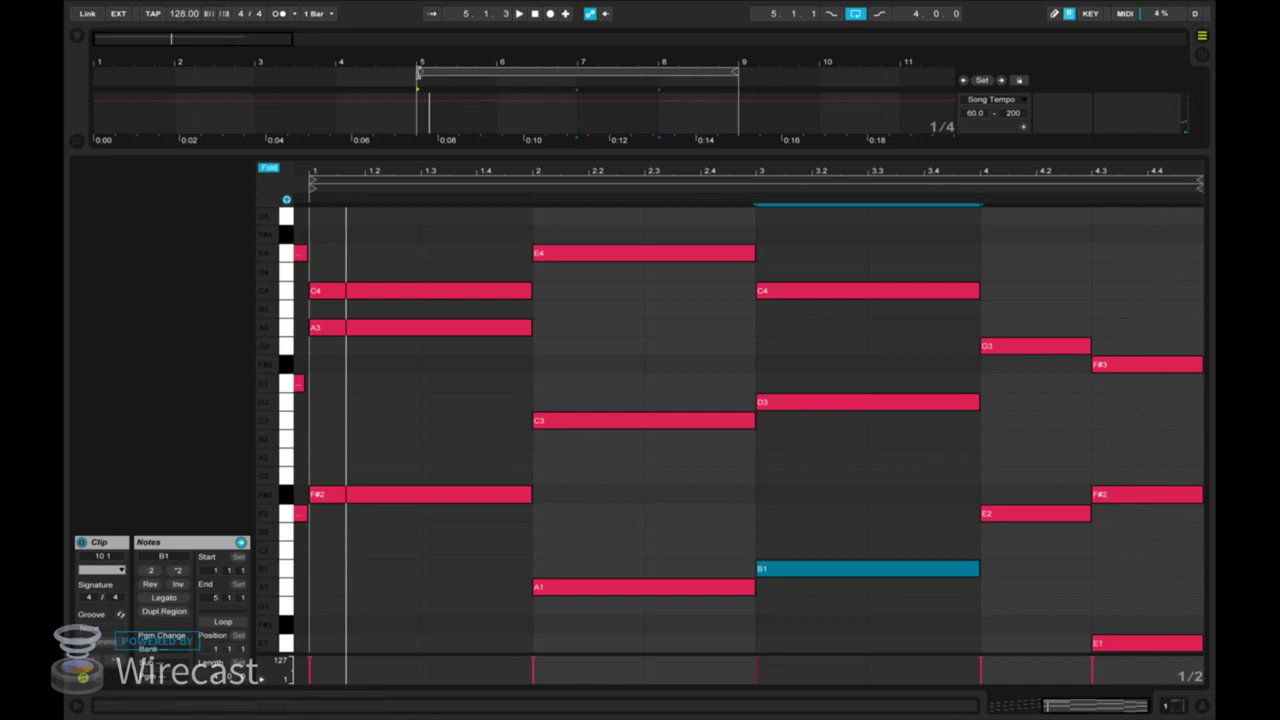
Extend the loop back to bar 1 so it covers both clips, bring them into view and play the eight bars.
drag(419, 73, 97, 111)
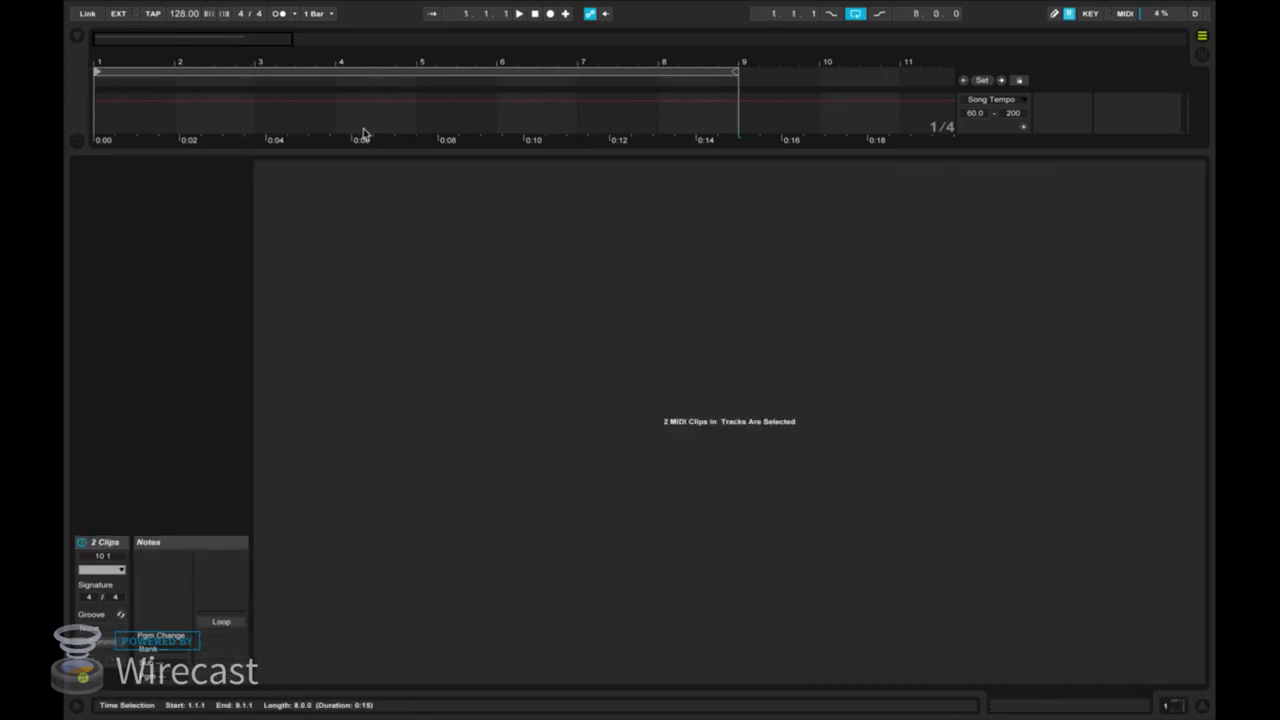
drag(365, 168, 323, 434)
key(space)
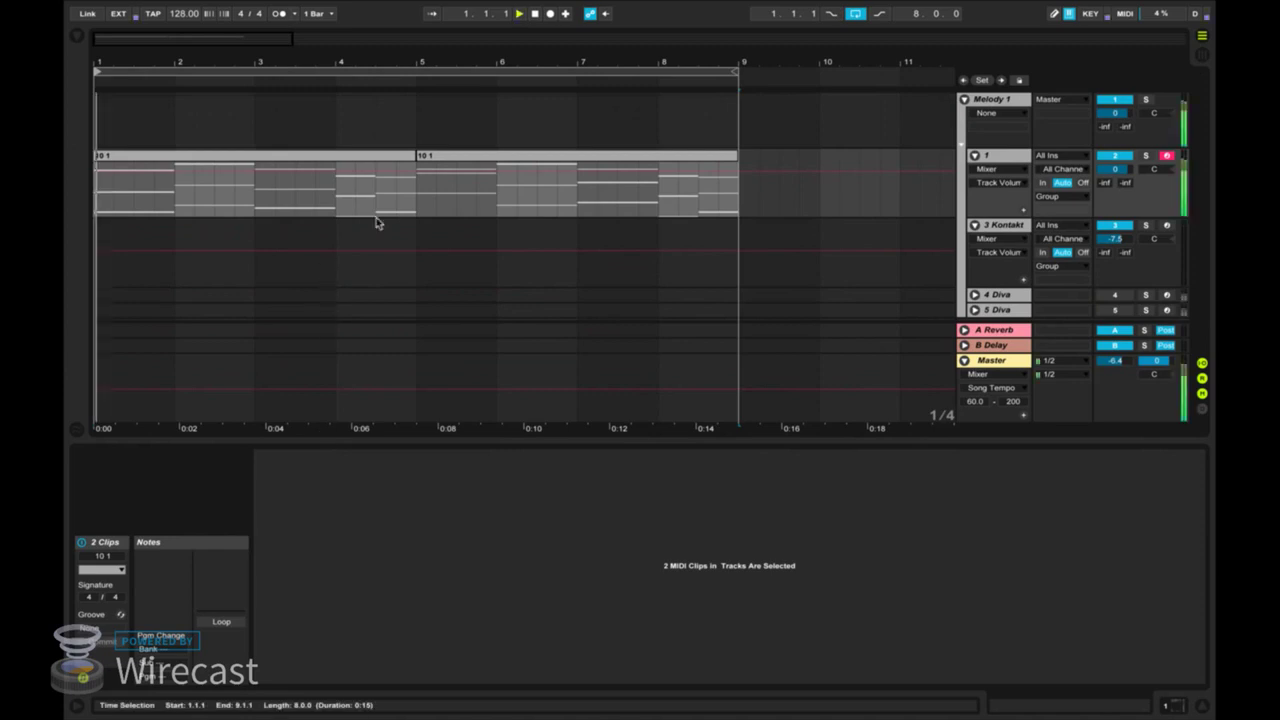
click(376, 203)
click(362, 209)
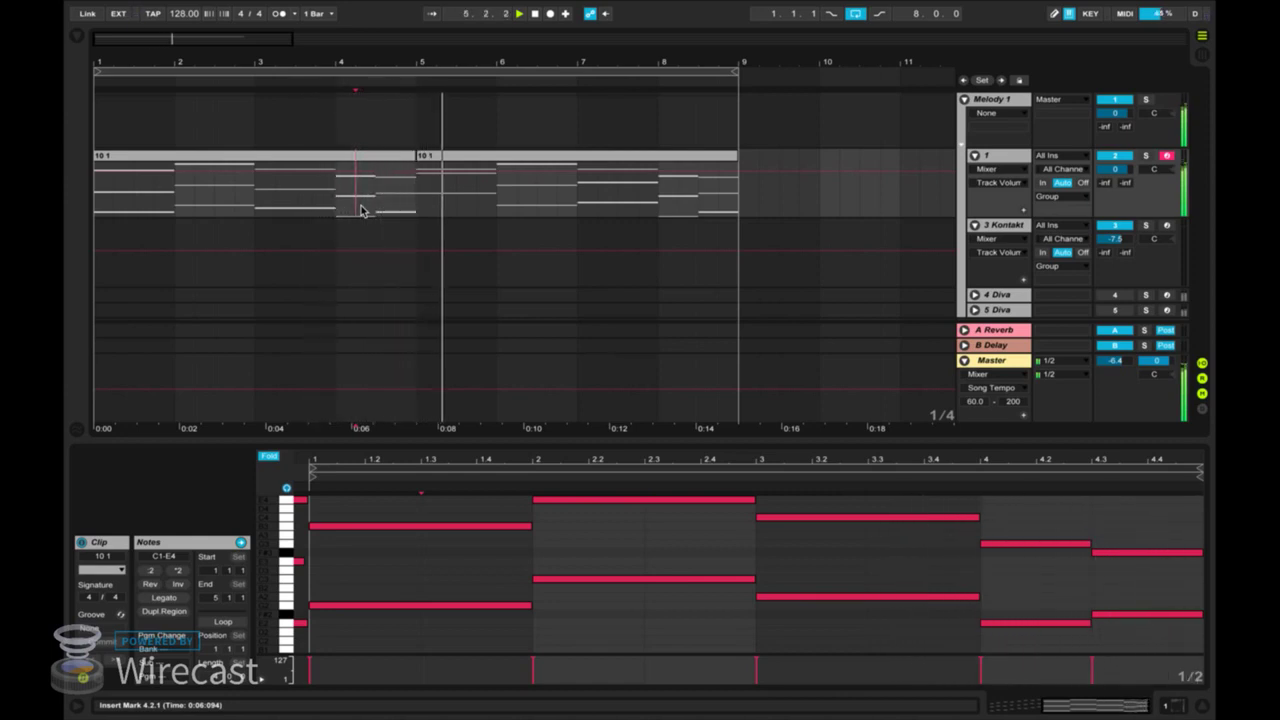
Open the second clip, then move the first chord's bass note to A1 and its A3 note down to C2.
click(444, 160)
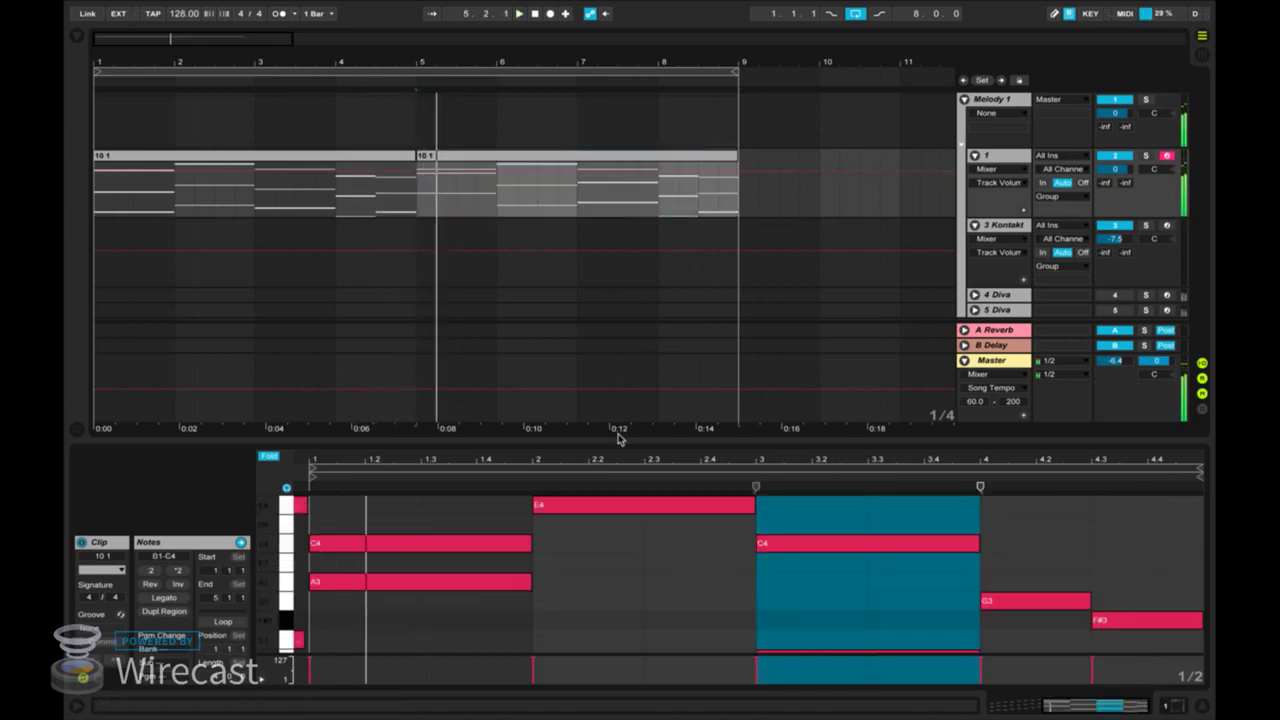
drag(617, 440, 617, 195)
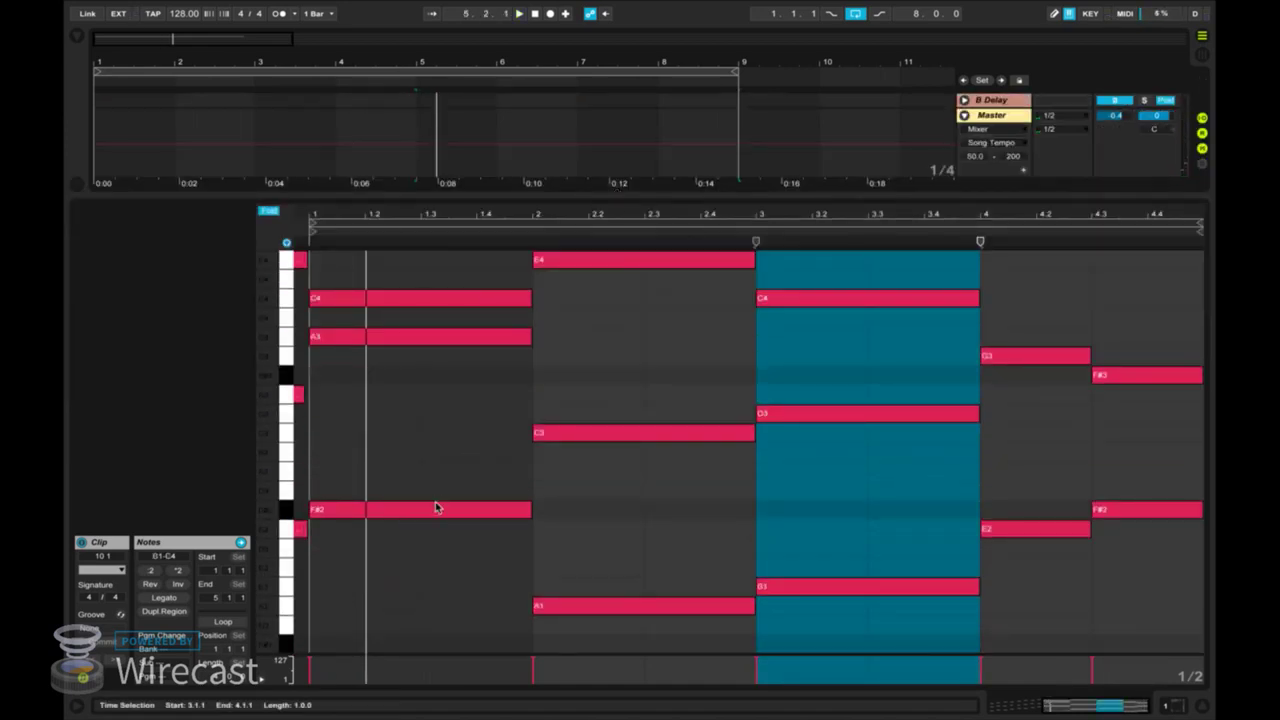
mouse_move(436, 507)
mouse_down()
mouse_move(425, 627)
mouse_move(429, 527)
mouse_up()
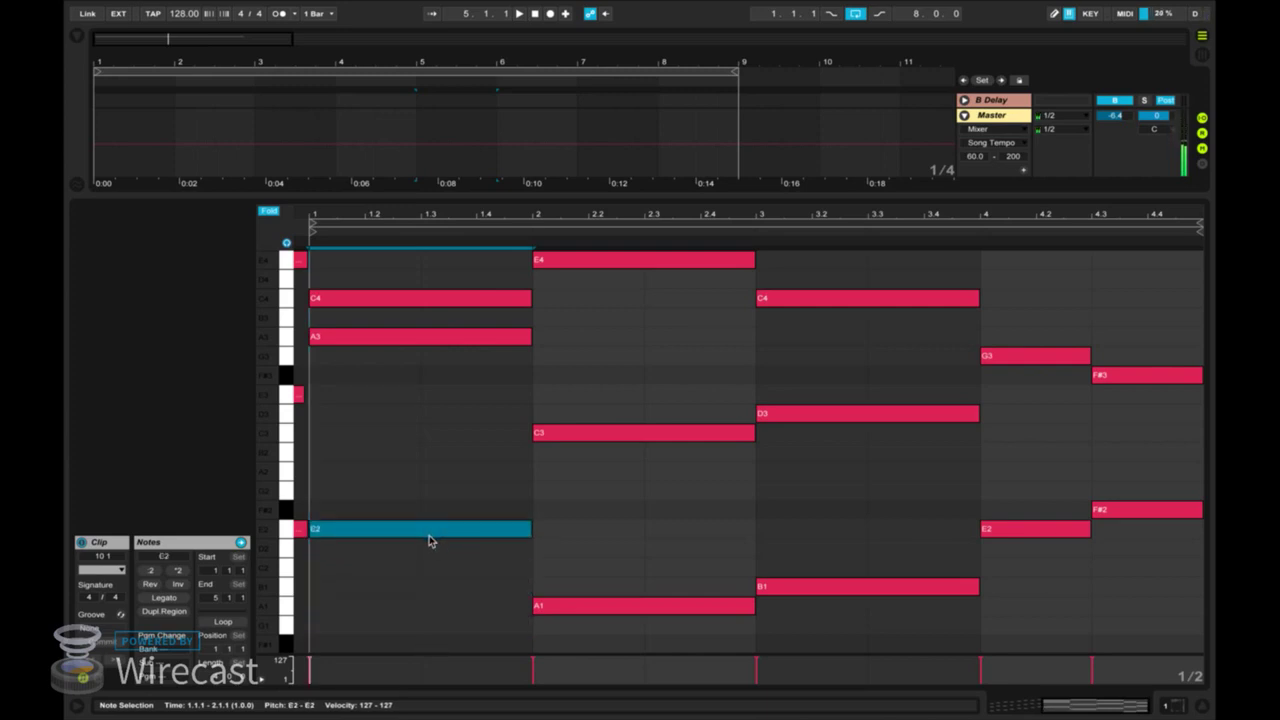
key(Down)
key(Down)
key(Down)
key(Down)
drag(434, 348, 436, 576)
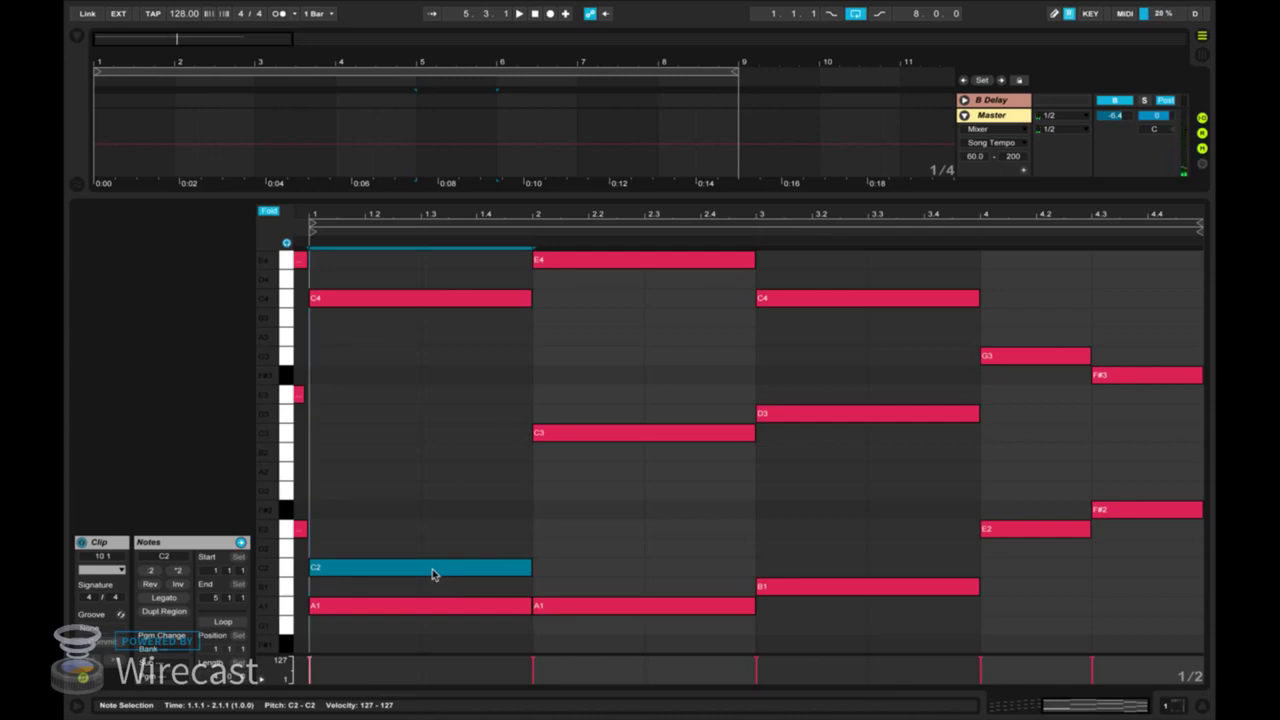
Raise the first chord's A1 note to E2.
click(322, 611)
key(Up)
key(Up)
key(Up)
key(Up)
key(Up)
key(Up)
key(Up)
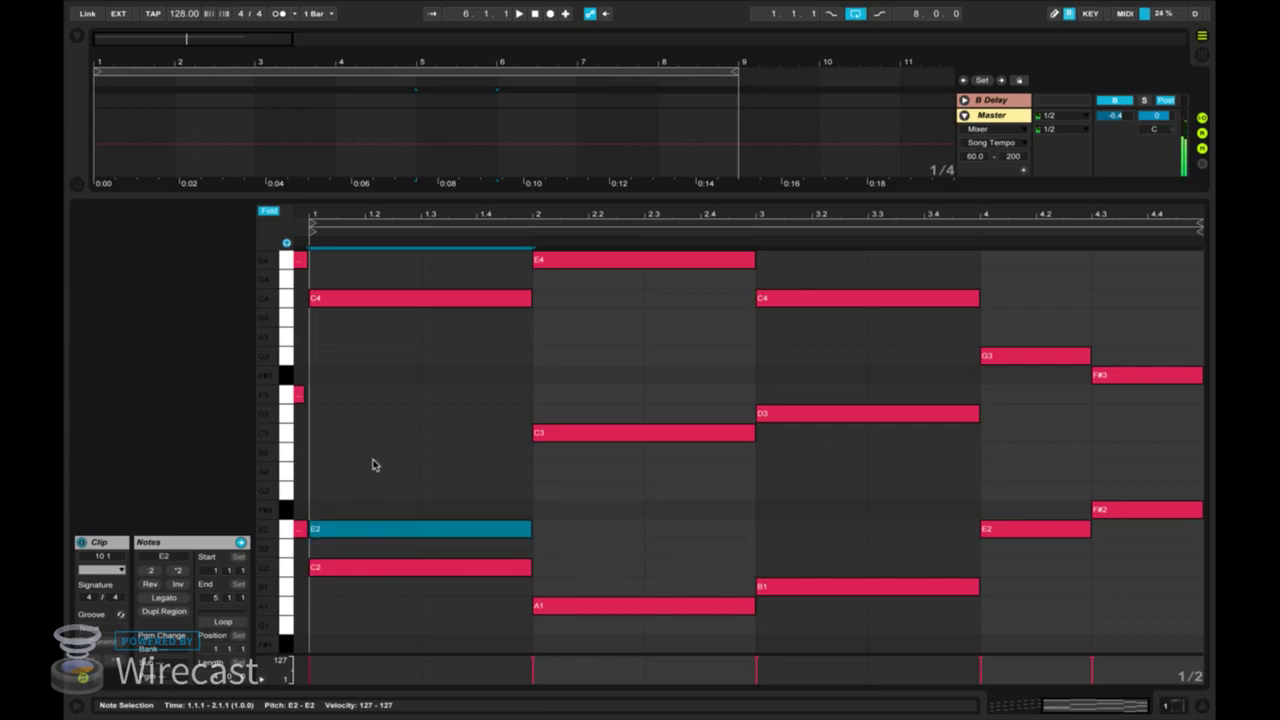
right_click(370, 289)
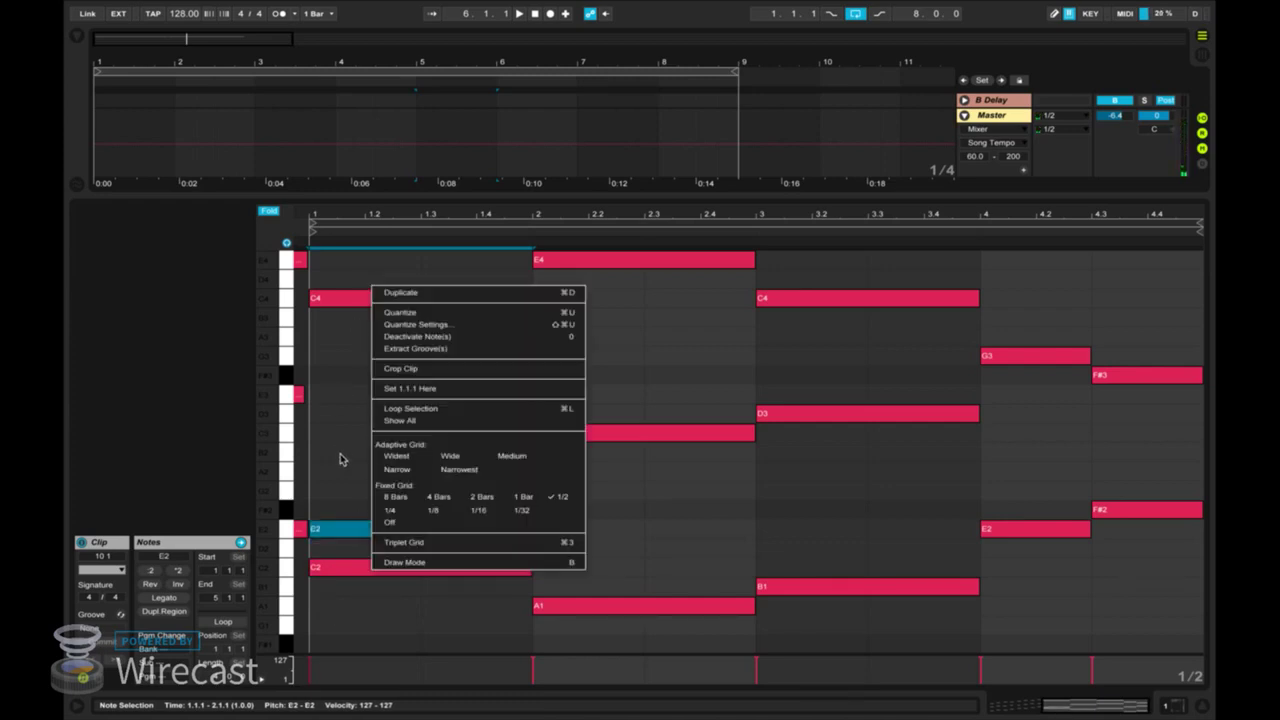
Raise the first chord's C2 note to G2 and lower its top note to B2.
click(327, 575)
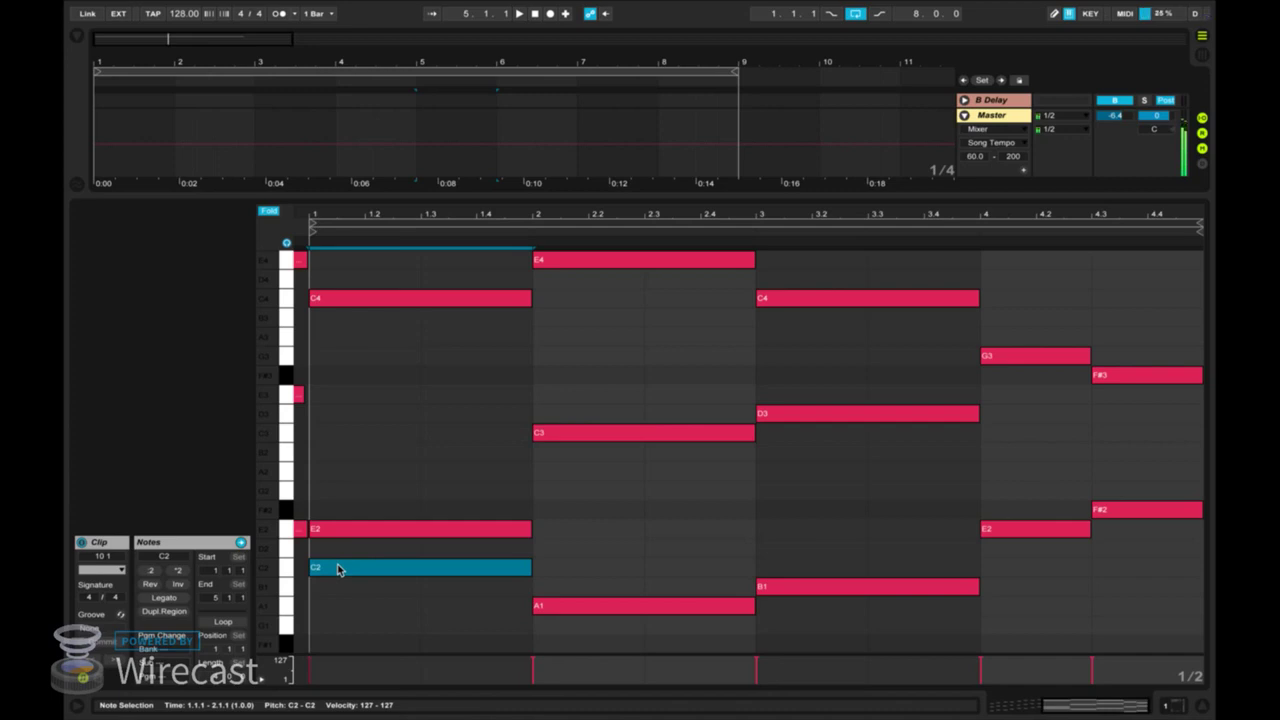
key(Up)
key(Up)
key(Up)
key(Up)
key(Up)
key(Up)
key(Up)
drag(369, 298, 369, 461)
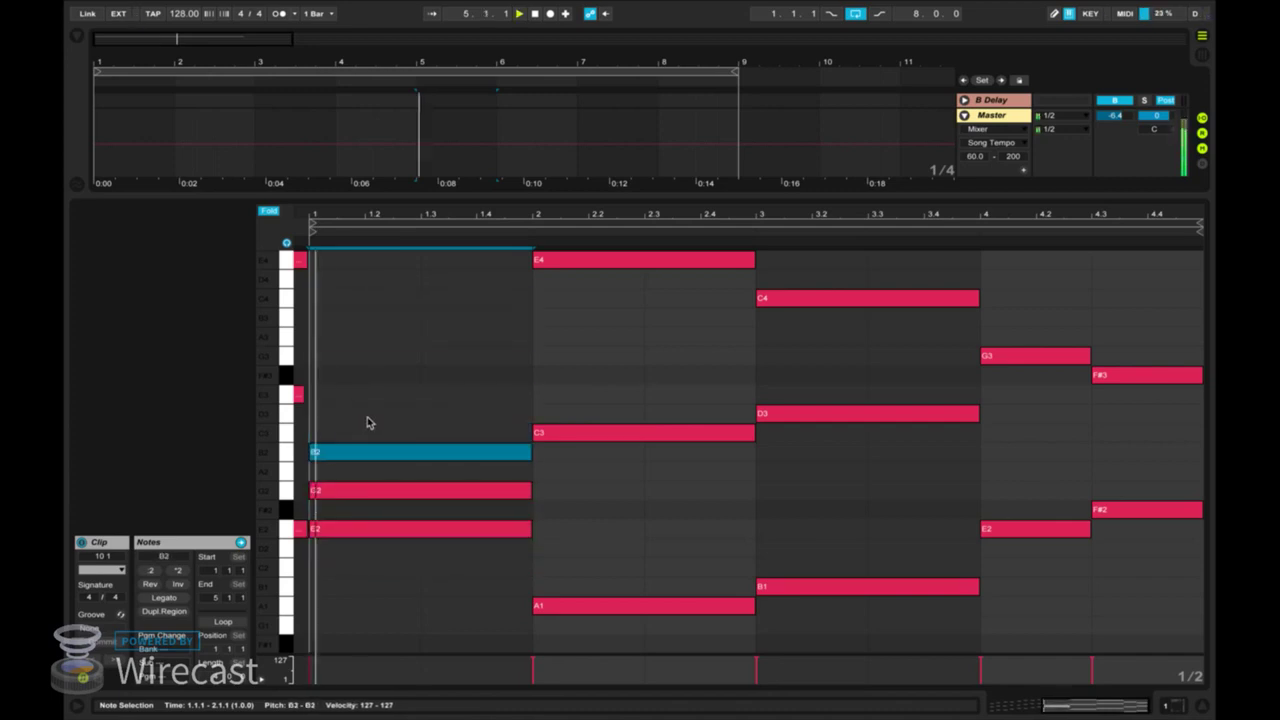
Spread the first chord by lowering its bass note to E1 and raising its top note to B3, then A3, and play it.
key(shift+Down)
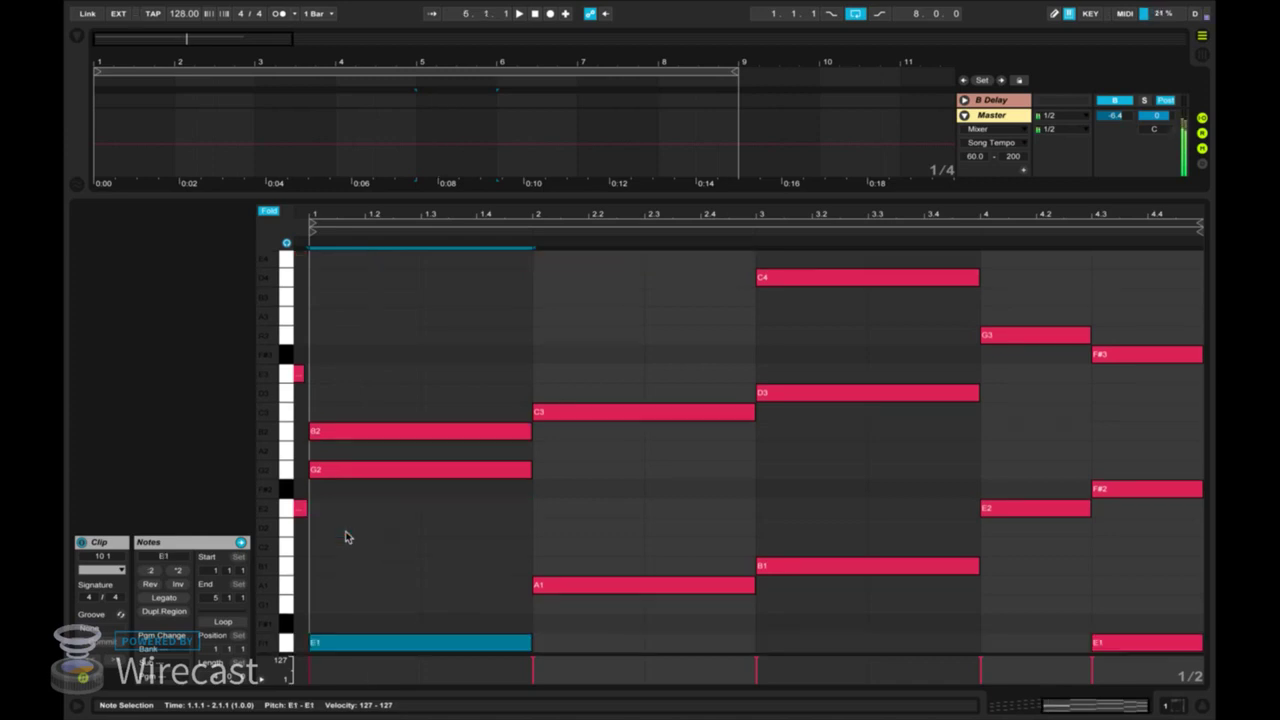
click(360, 431)
key(space)
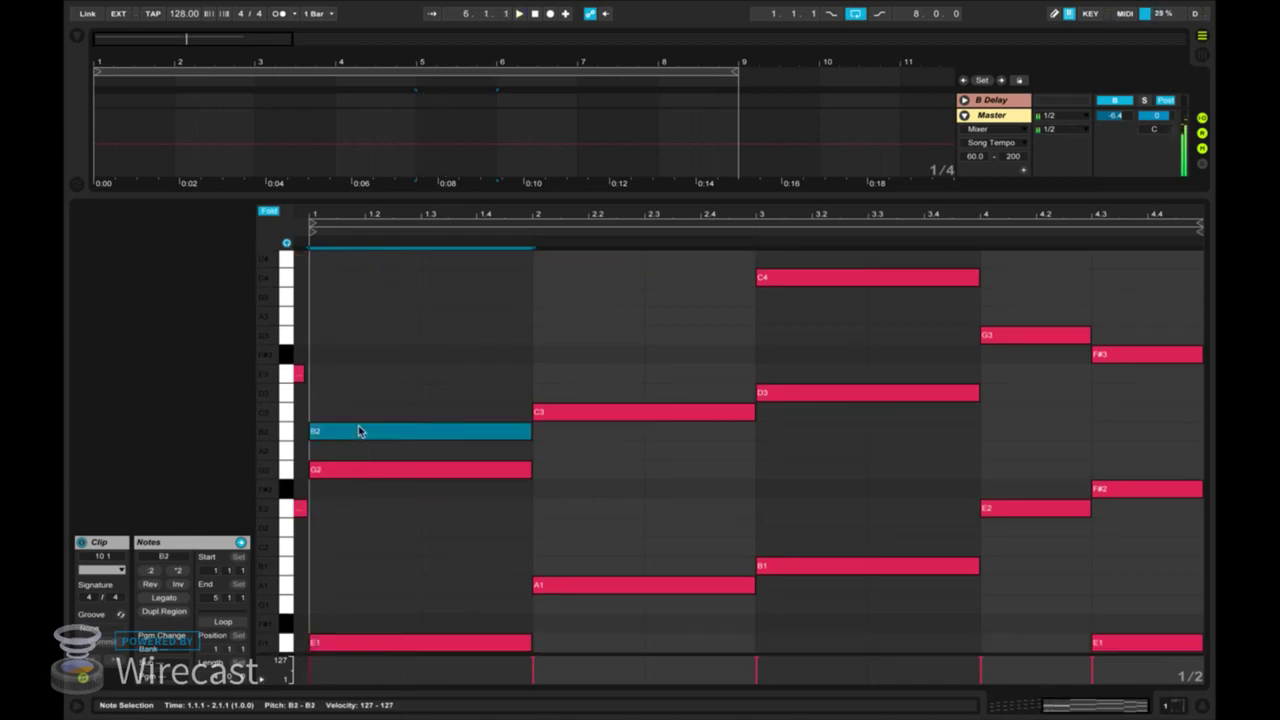
key(shift+Up)
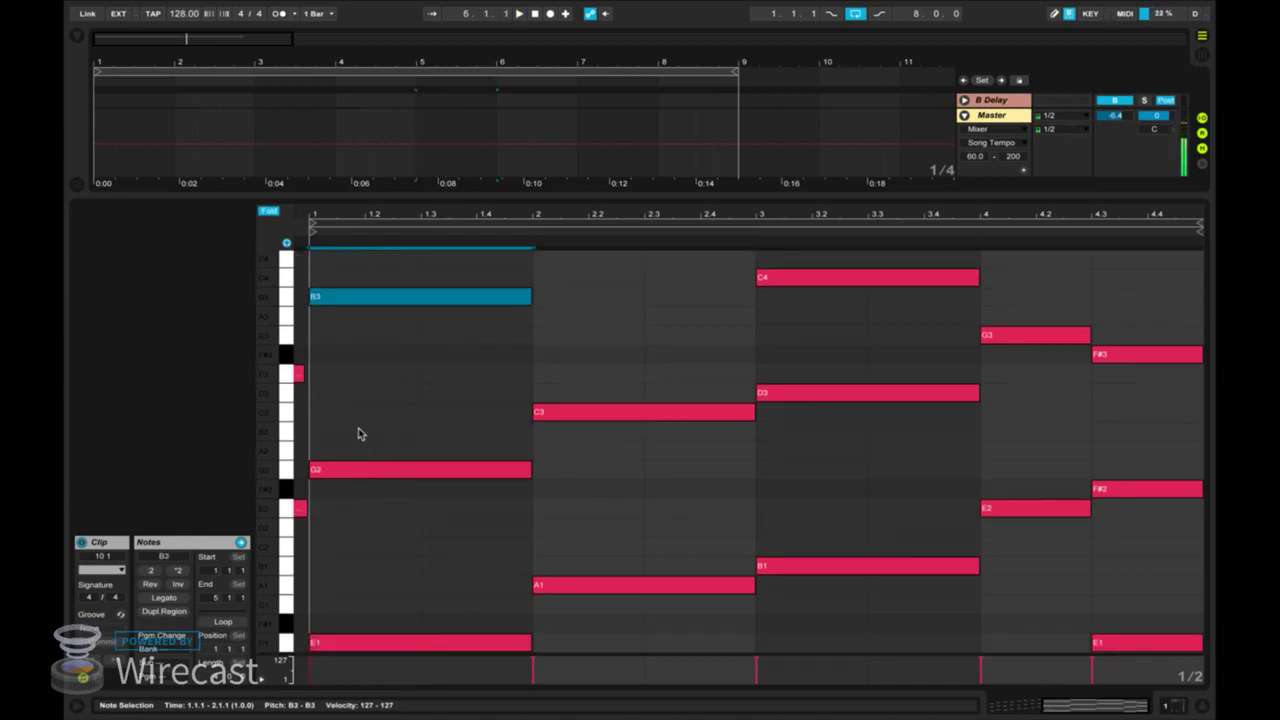
key(Down)
key(space)
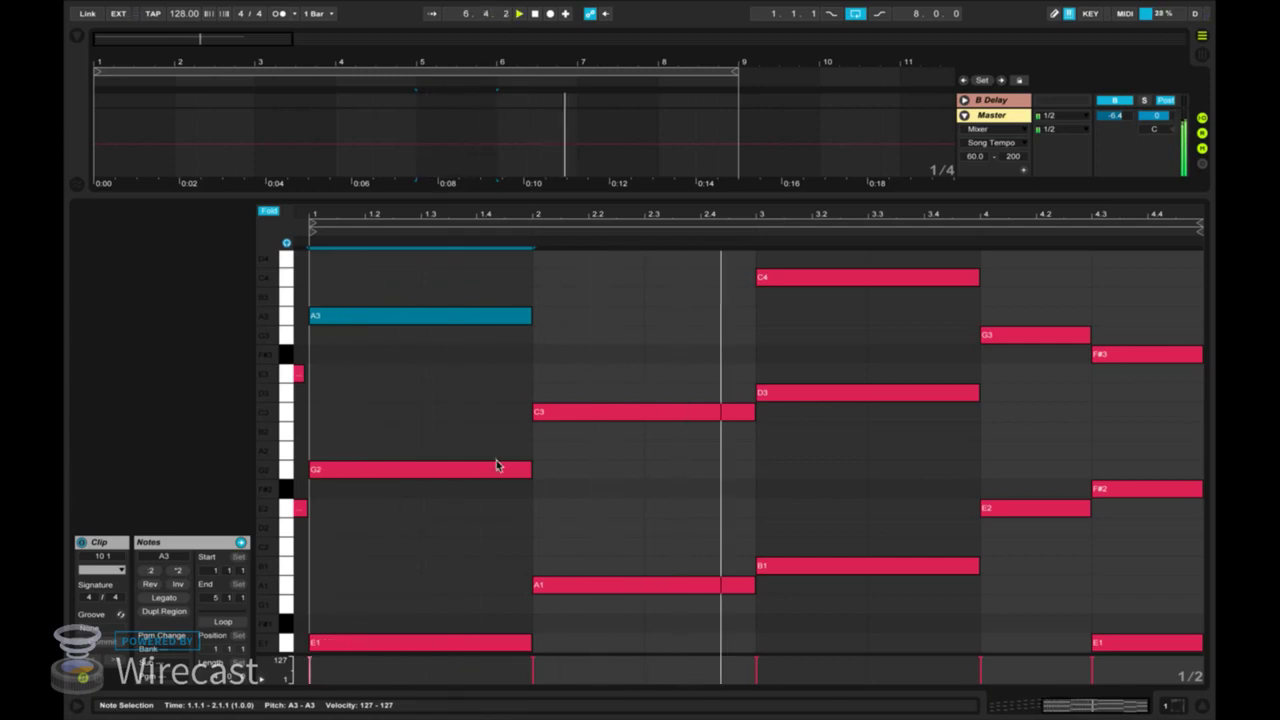
Return to the arrangement while the loop plays, stop playback and reopen the second clip in an enlarged note editor.
click(322, 108)
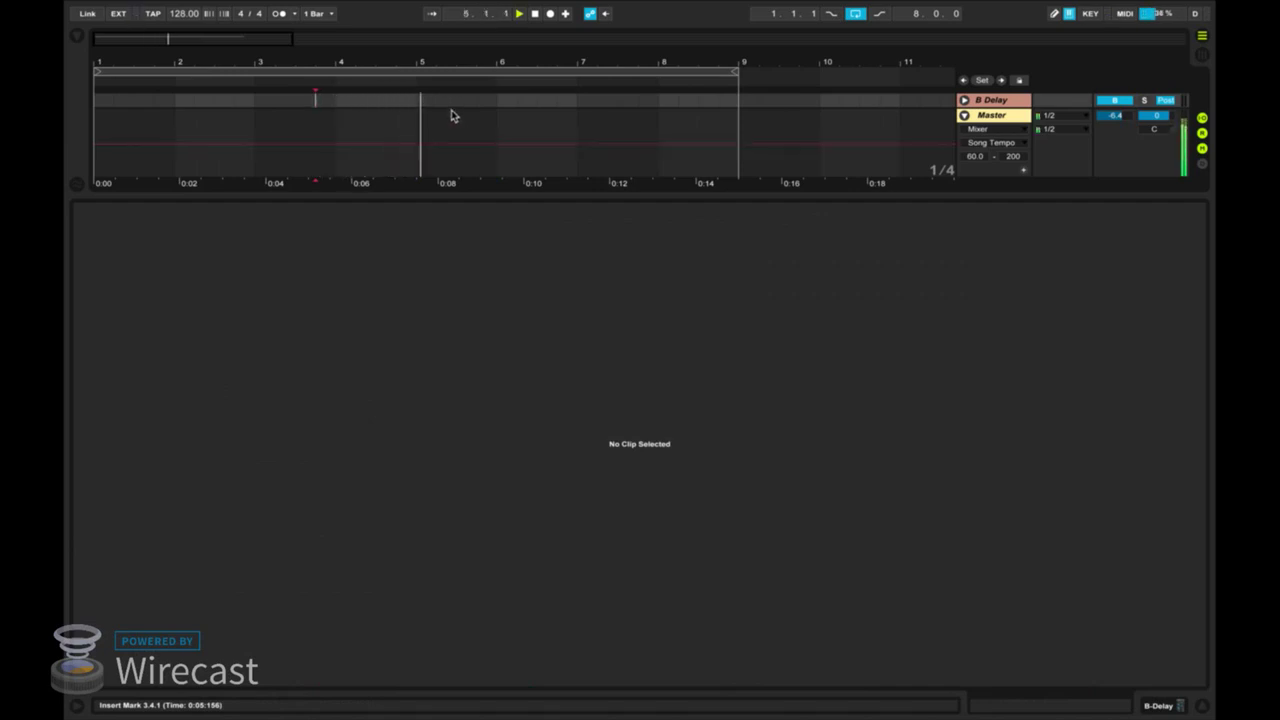
drag(445, 197, 409, 423)
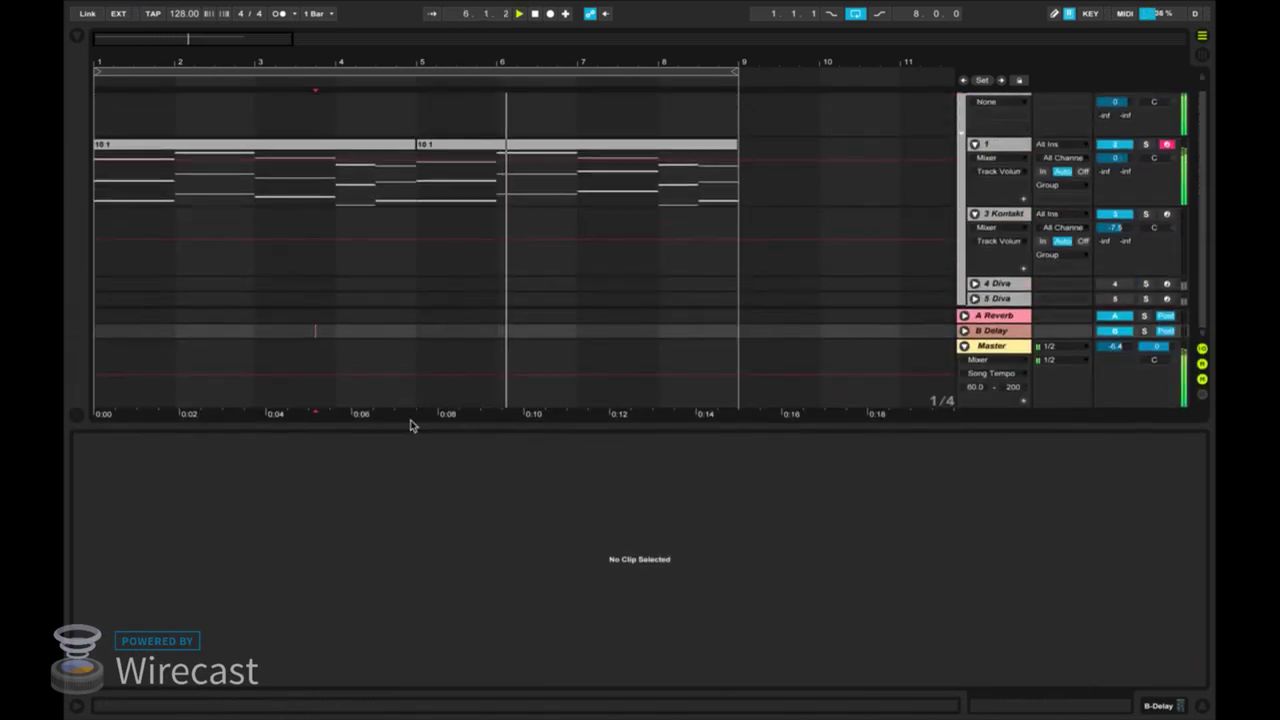
key(space)
click(437, 150)
double_click(437, 150)
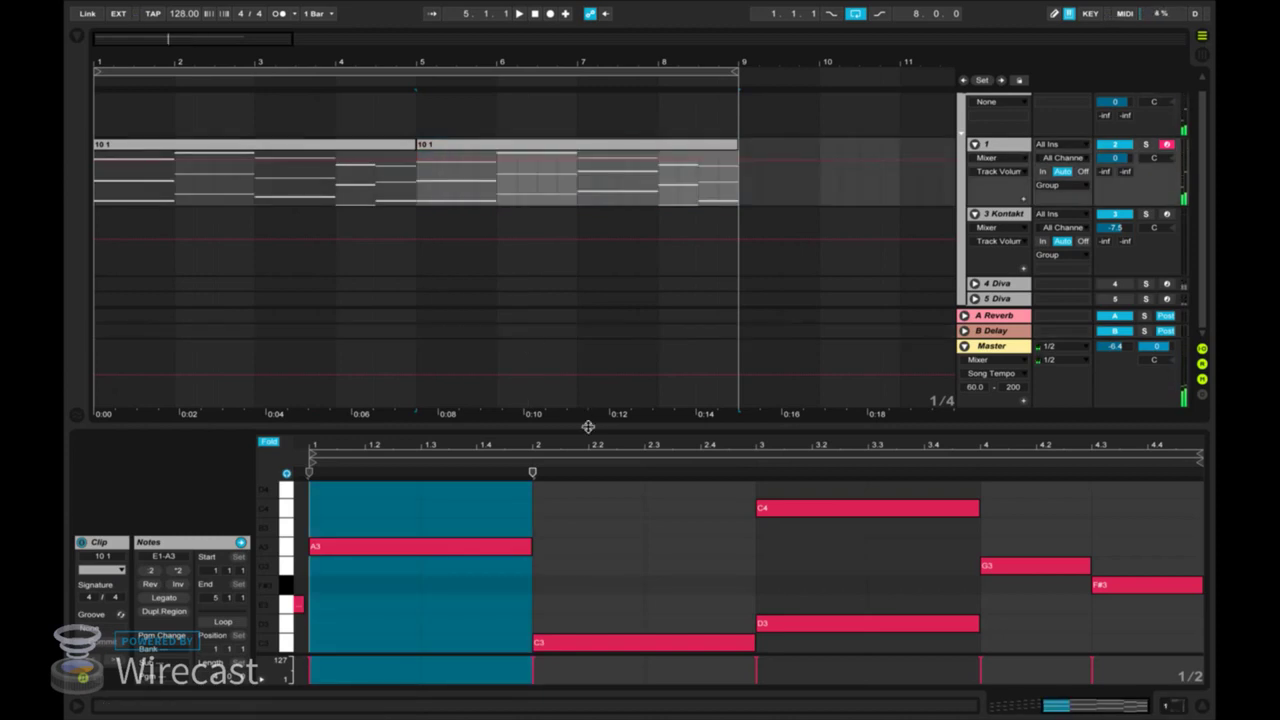
drag(588, 427, 602, 96)
Try an added E2 and a G1 bass note in the second chord, and take both changes back.
double_click(629, 431)
key(space)
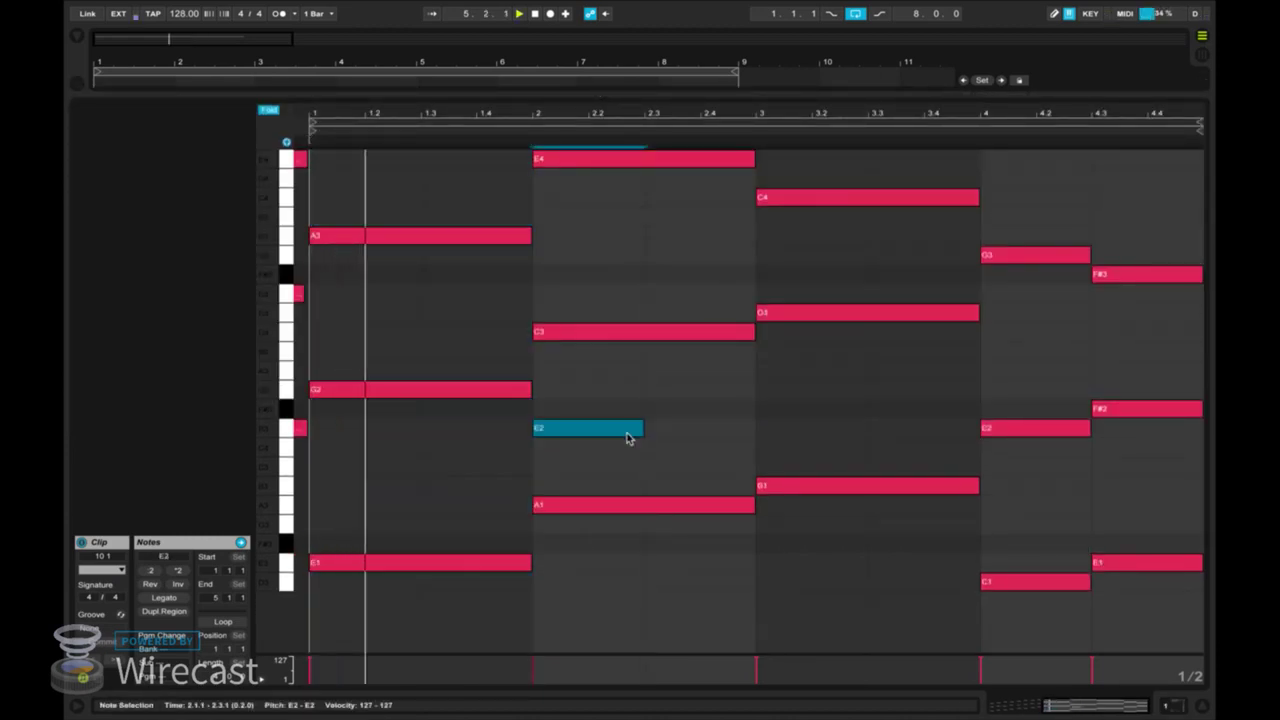
double_click(620, 423)
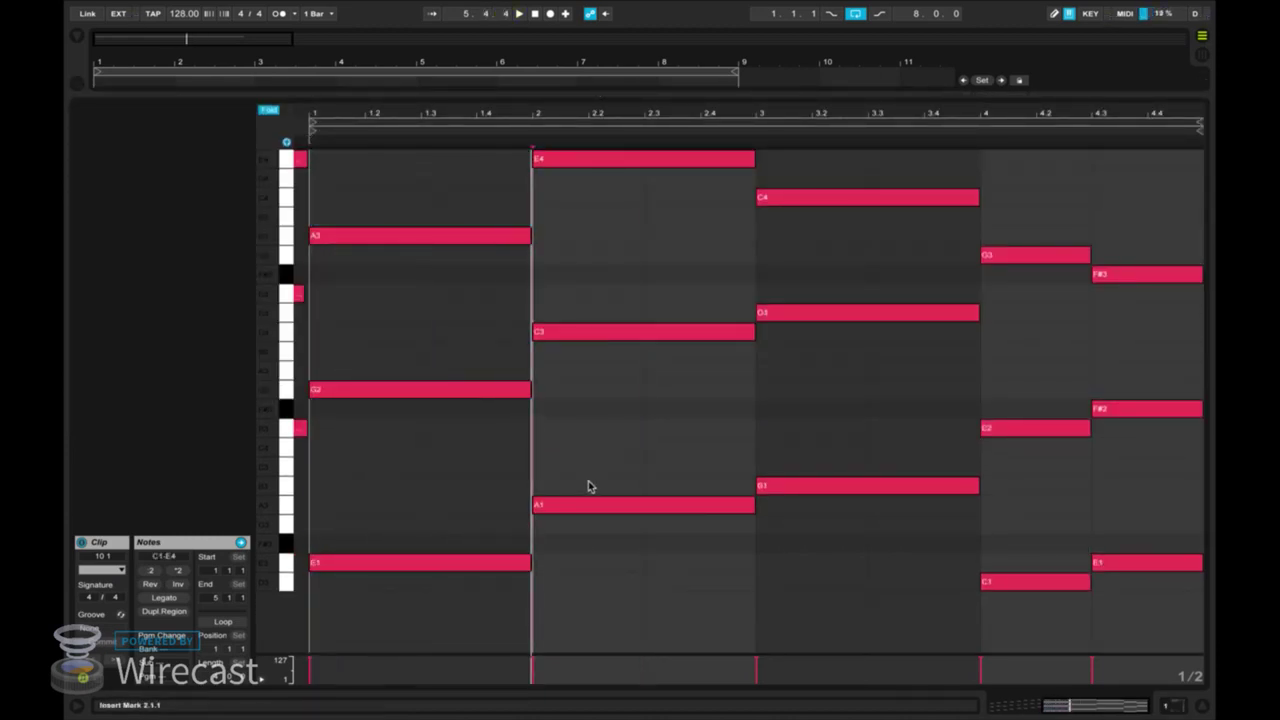
drag(587, 508, 586, 528)
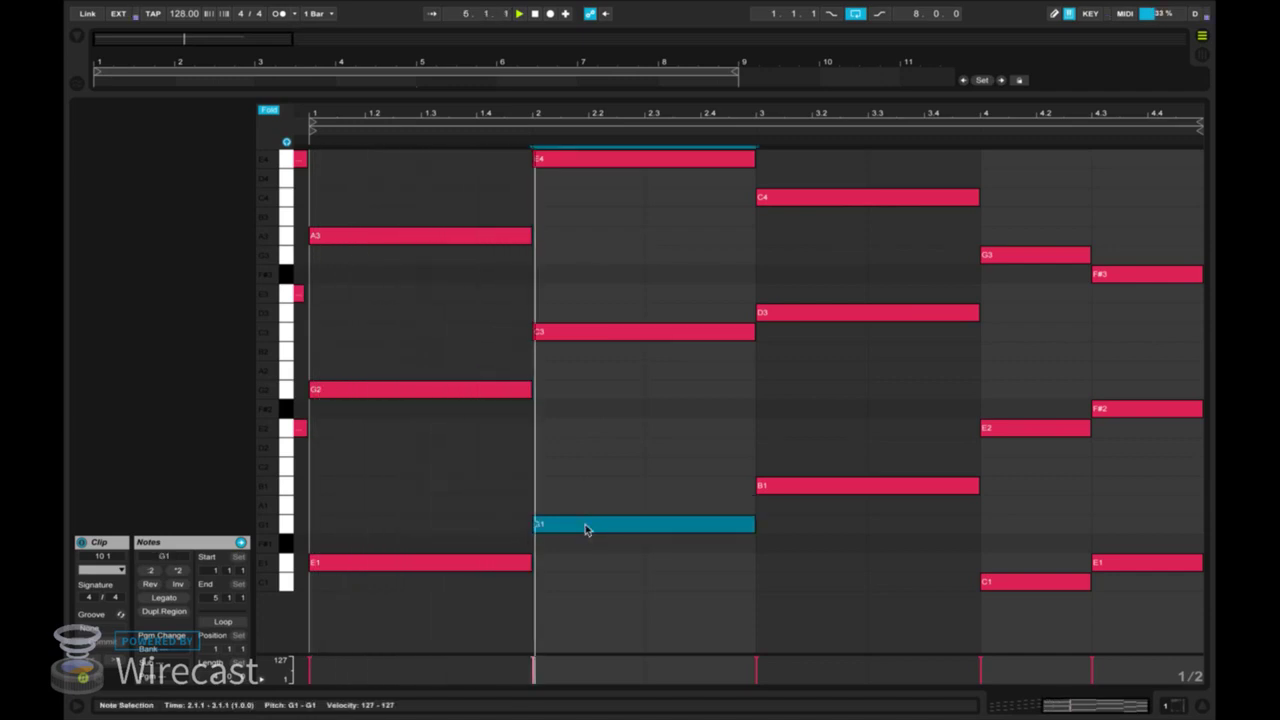
key(ctrl+z)
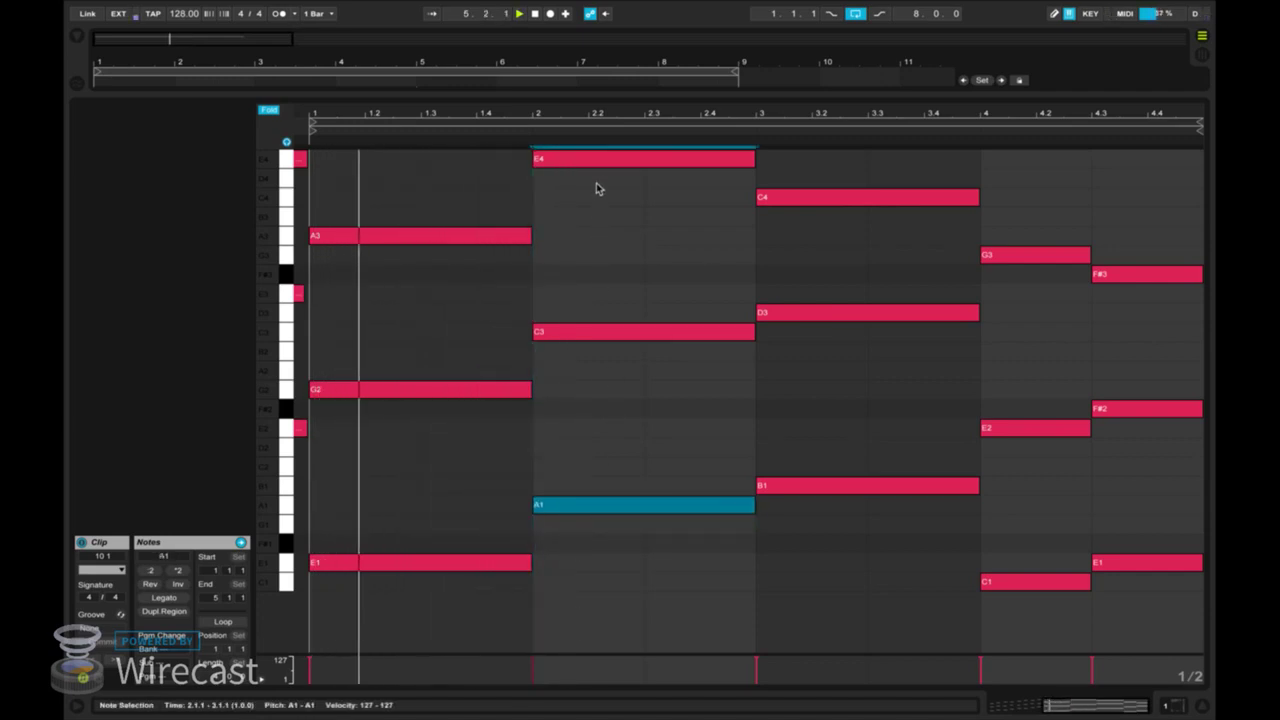
Lower the second chord's top note to G3 and the third chord's top note to F#3 while playing the loop.
drag(597, 160, 593, 268)
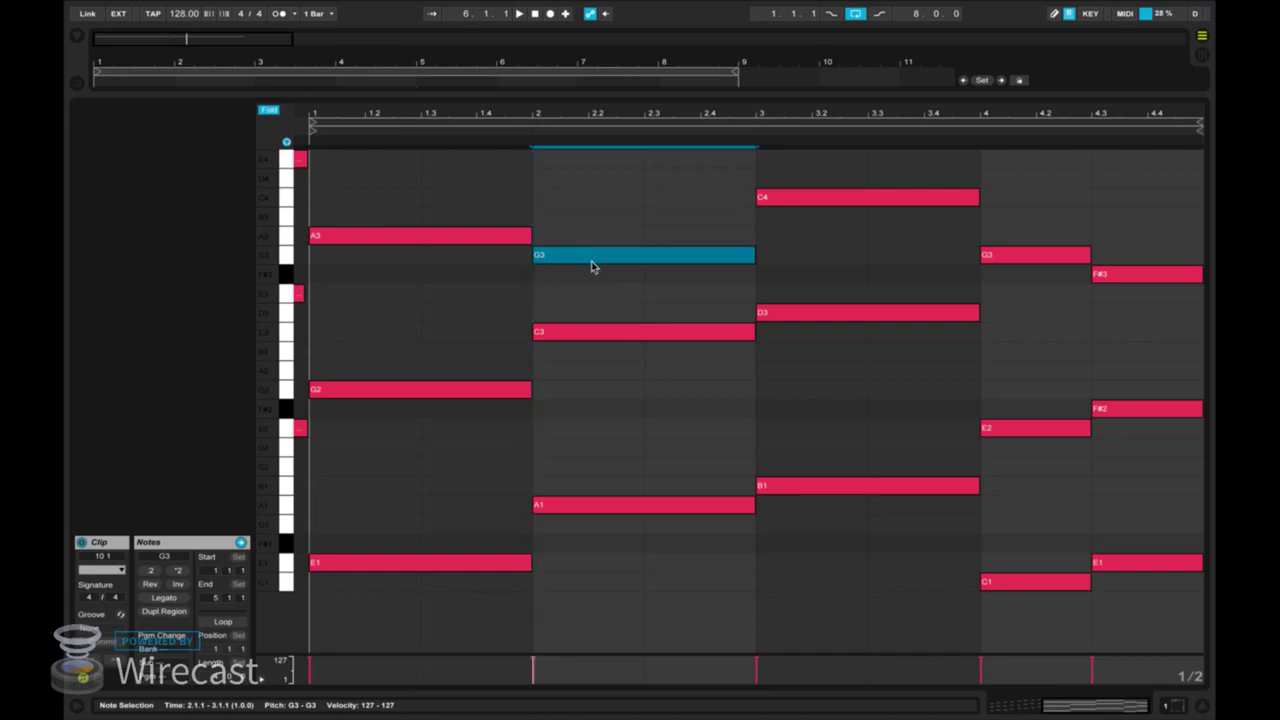
key(space)
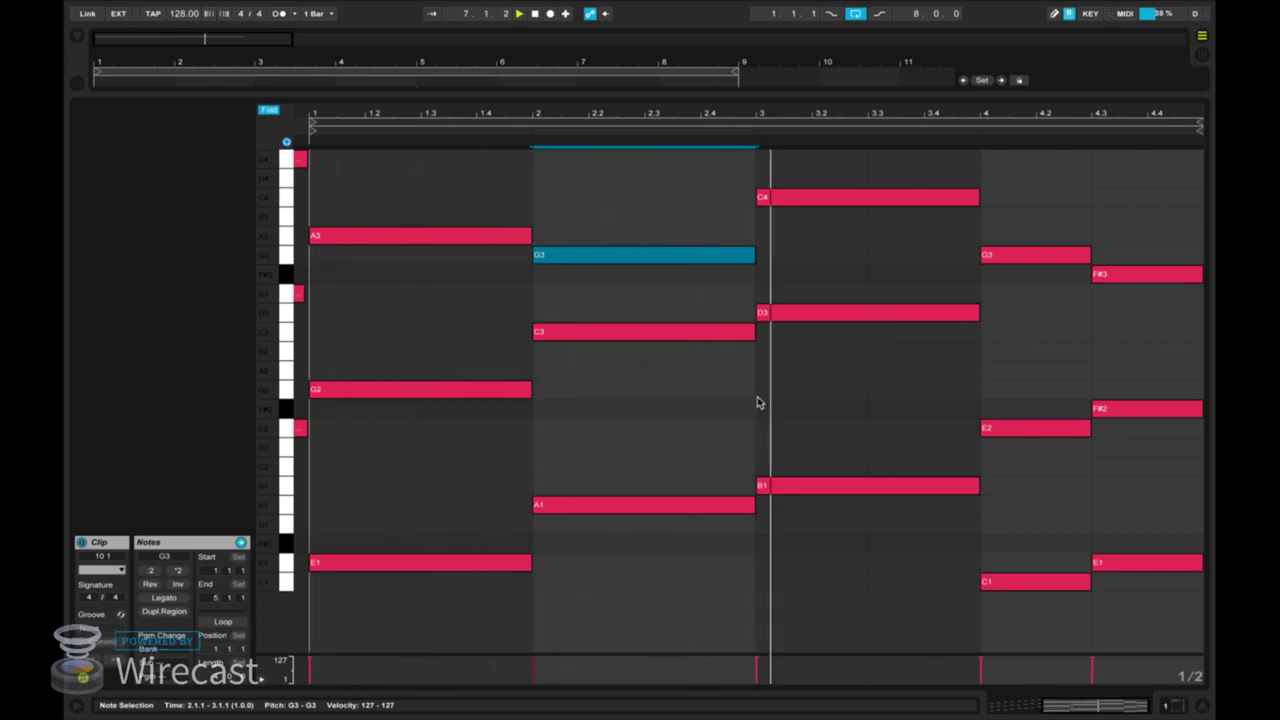
drag(797, 205, 796, 274)
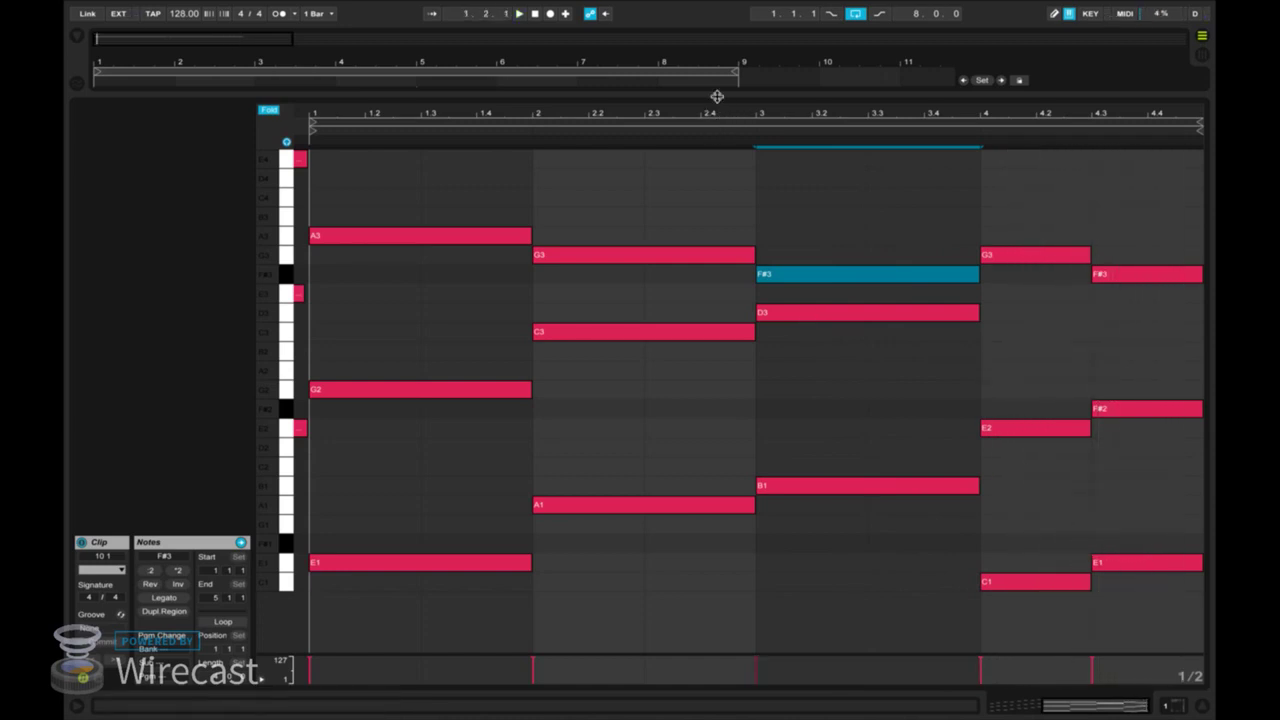
Bring both clips into view and play the full eight-bar progression from the start.
drag(717, 96, 697, 326)
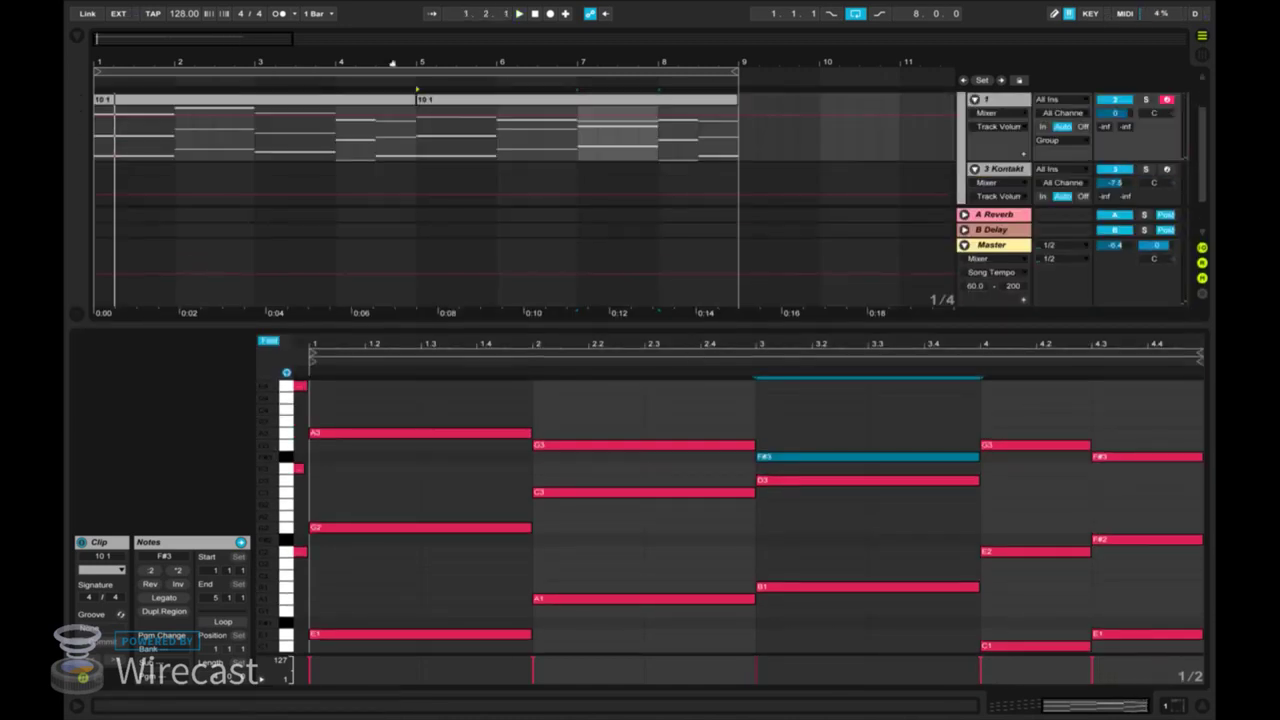
double_click(535, 15)
key(space)
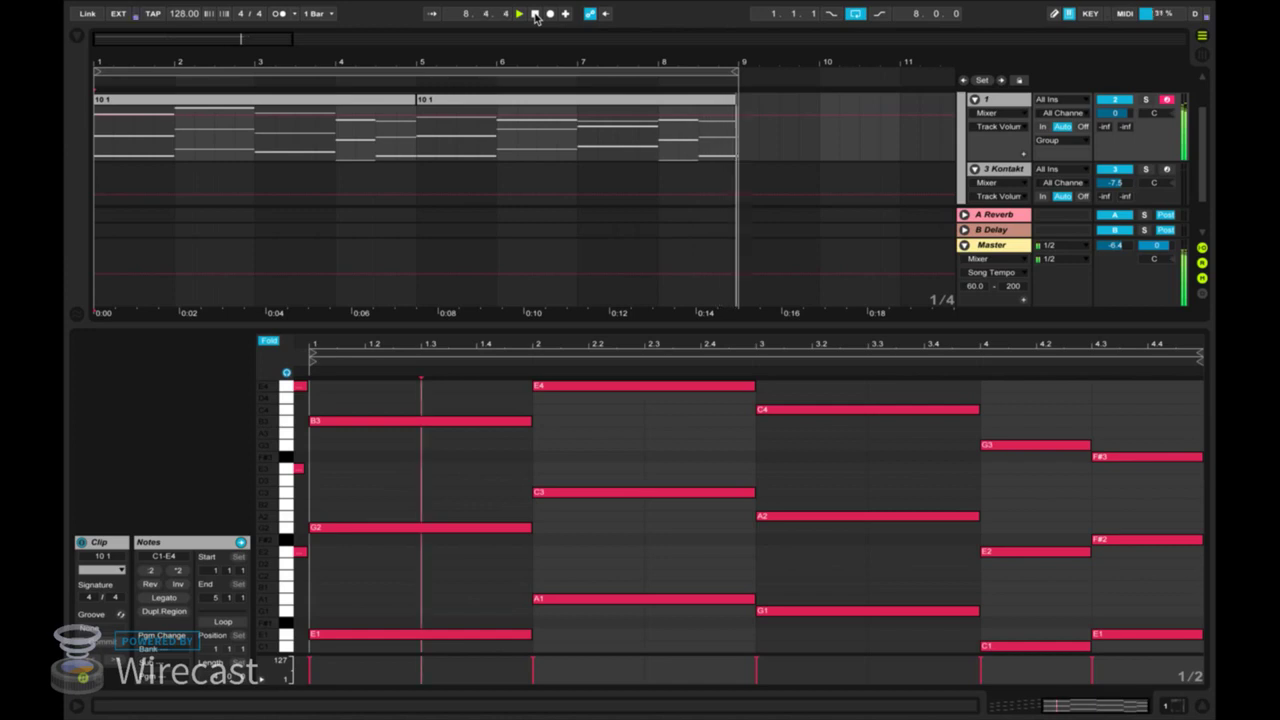
Open the first clip in an enlarged note editor and lower the third chord's bass note to E1.
click(302, 104)
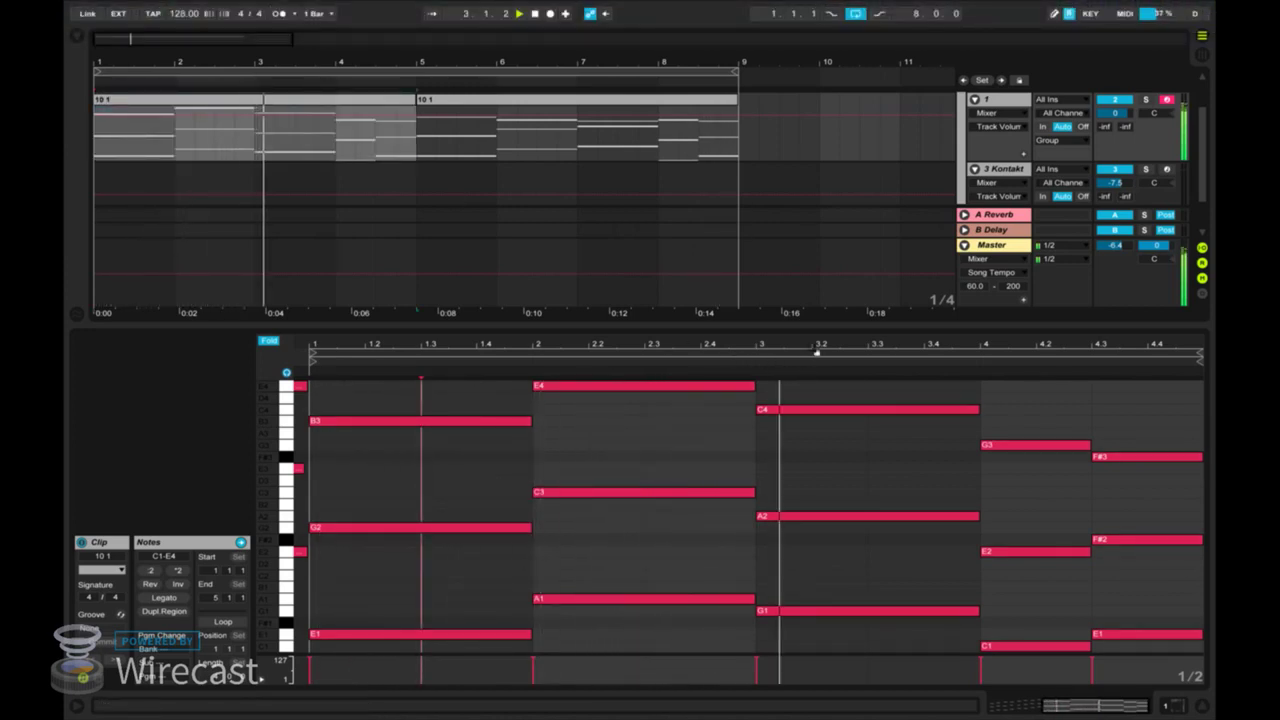
drag(814, 323, 813, 133)
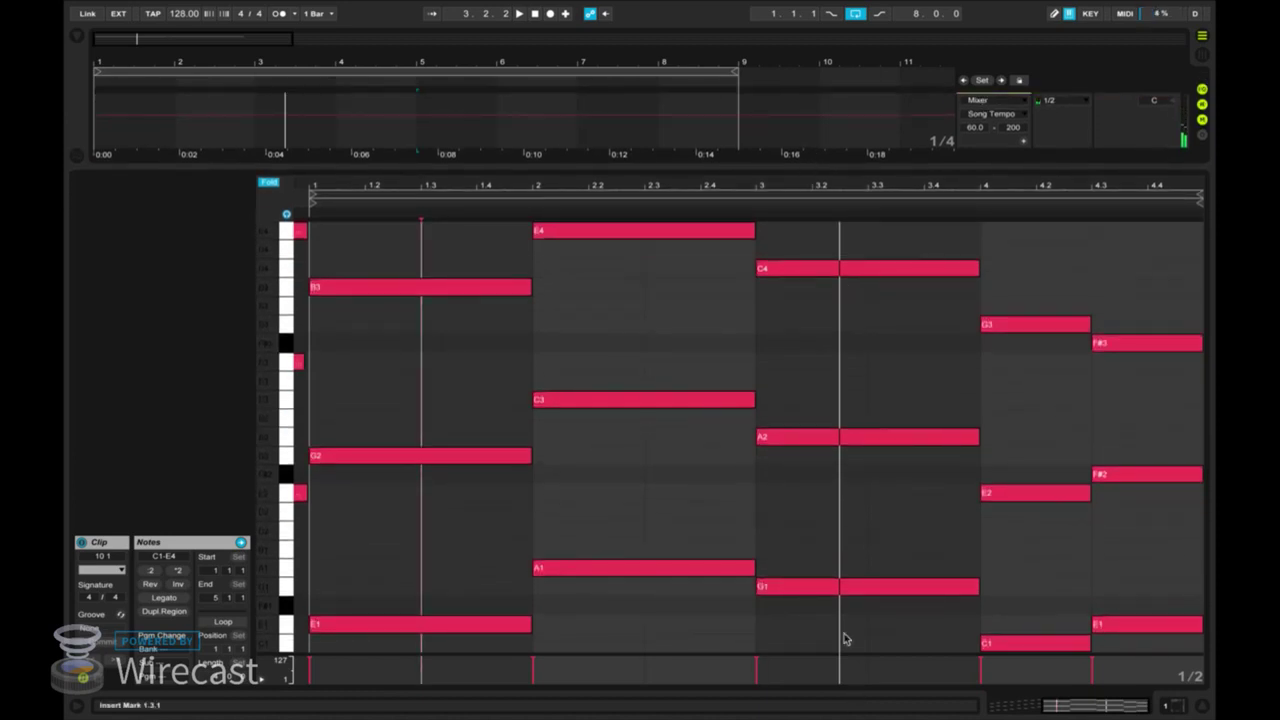
click(806, 590)
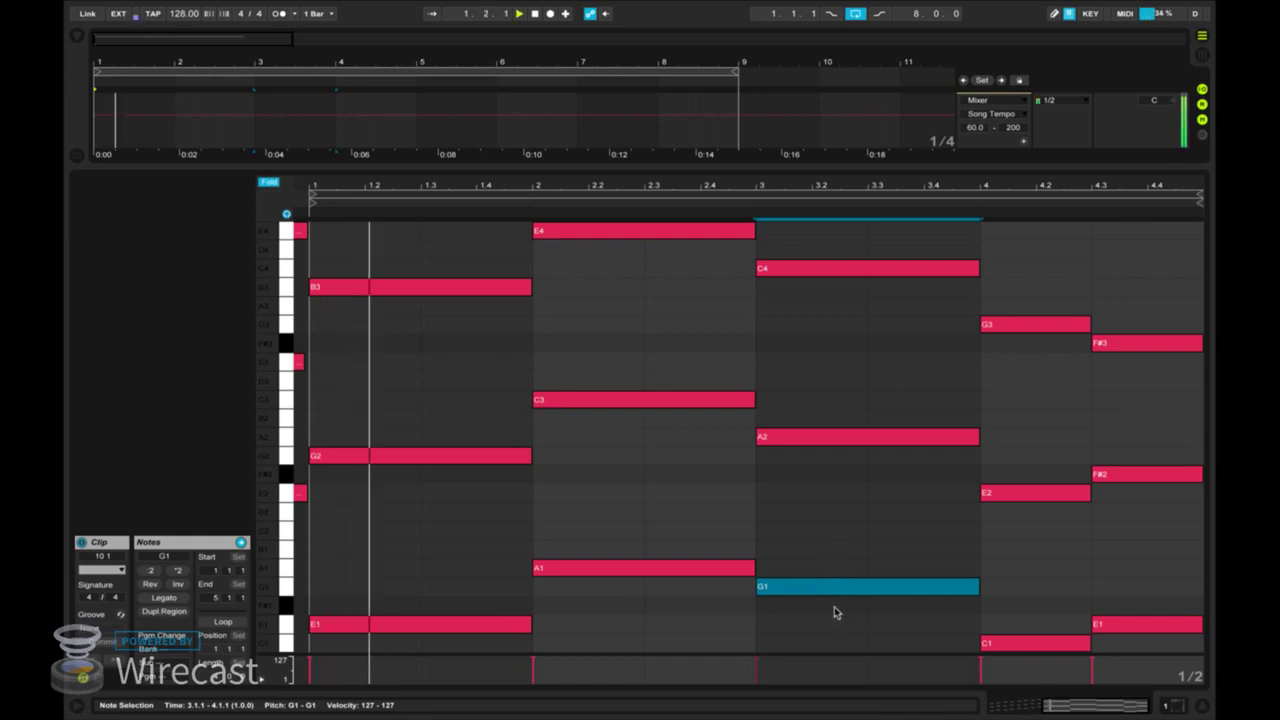
key(Down)
key(Down)
key(Down)
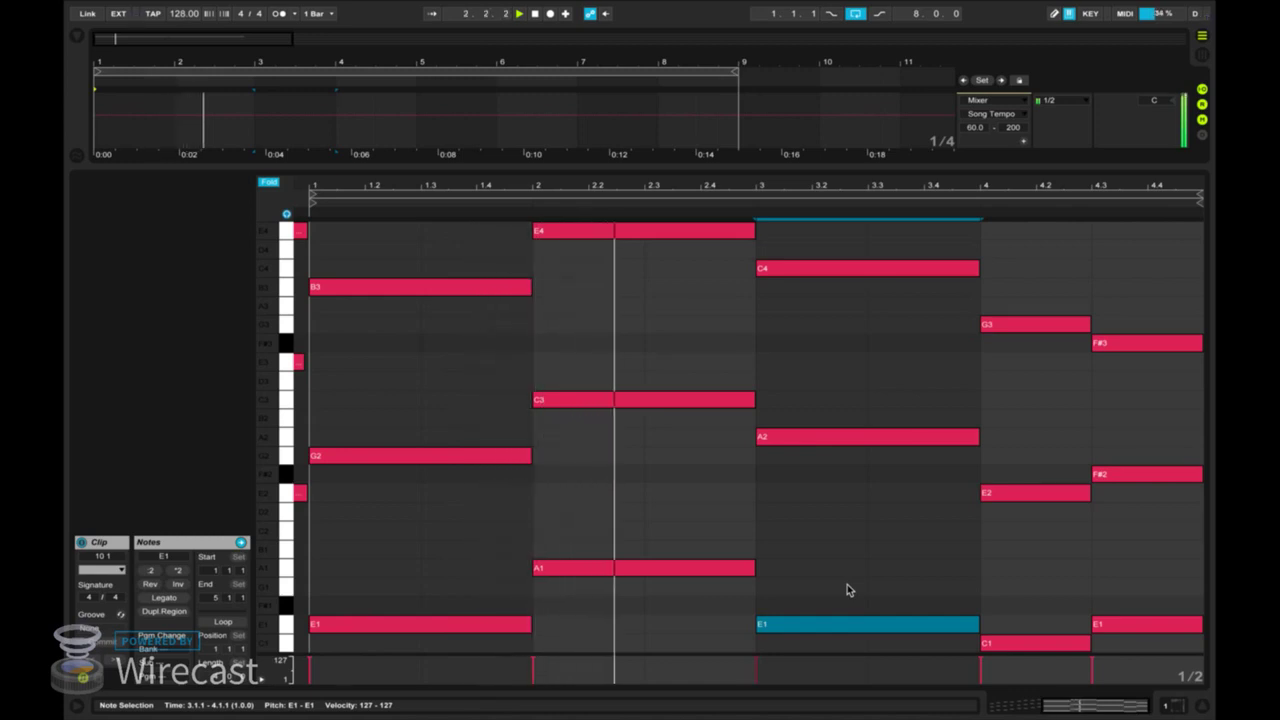
Raise the selected bass note in bar 3 to G1 and play the progression.
key(Up)
key(Down)
key(Up)
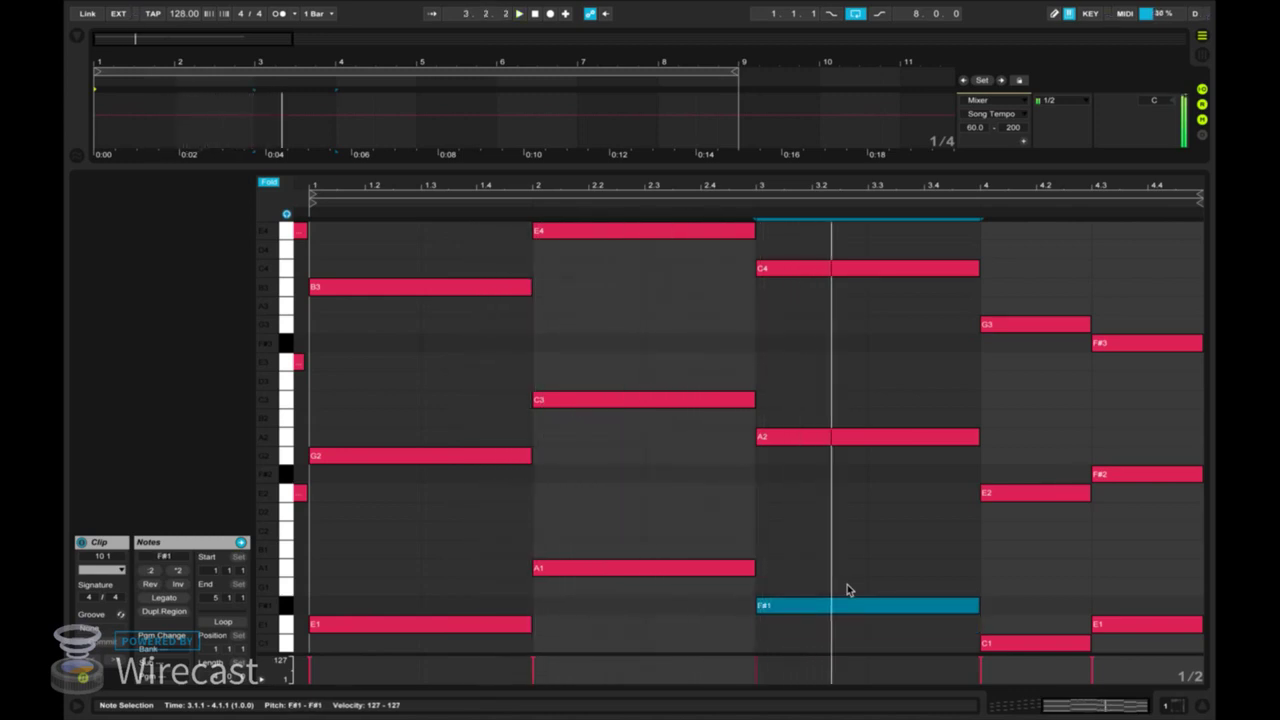
key(Up)
key(Up)
key(Down)
key(Down)
key(Up)
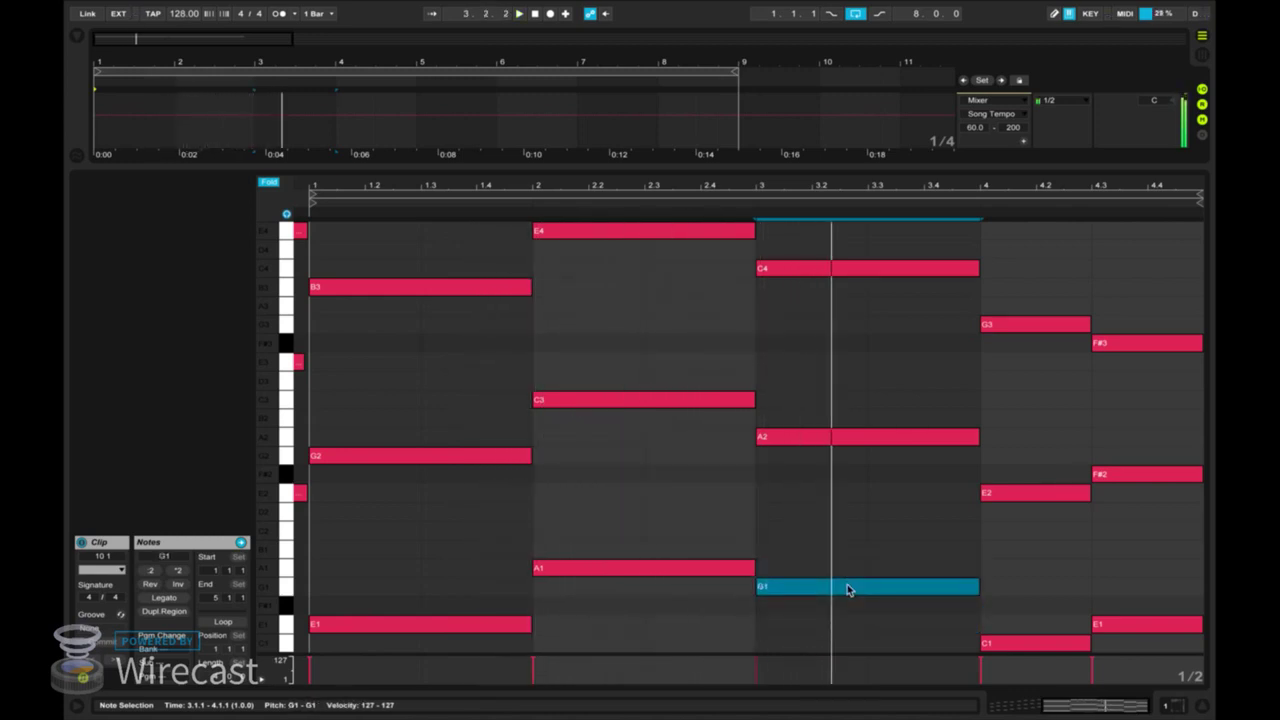
key(space)
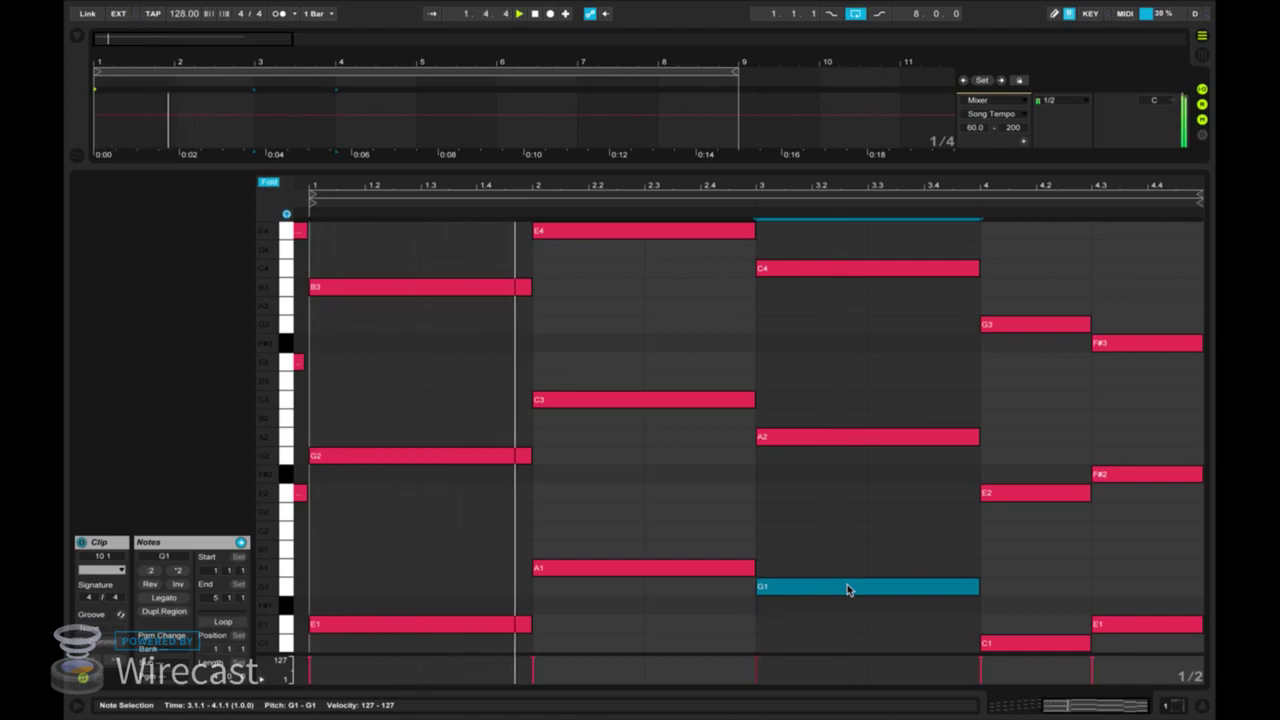
Move the top note of the bar 3 chord down to F#3 and play the progression.
key(space)
drag(838, 283, 848, 343)
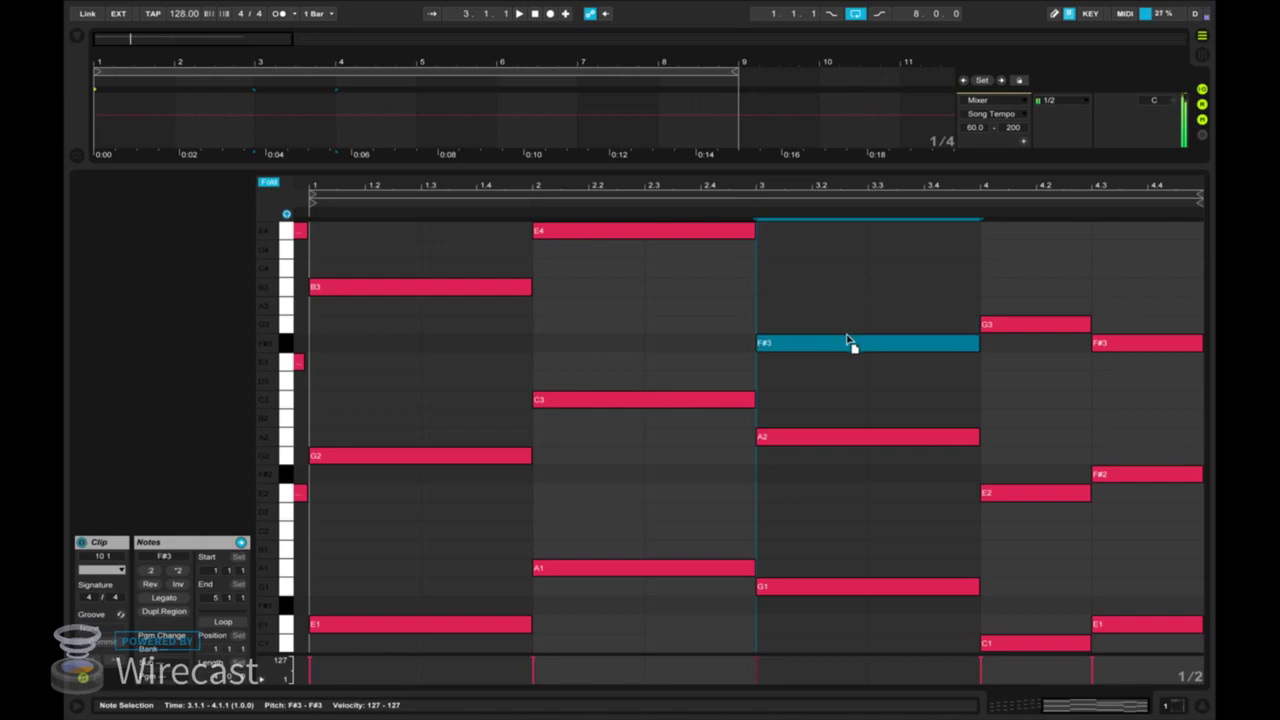
key(space)
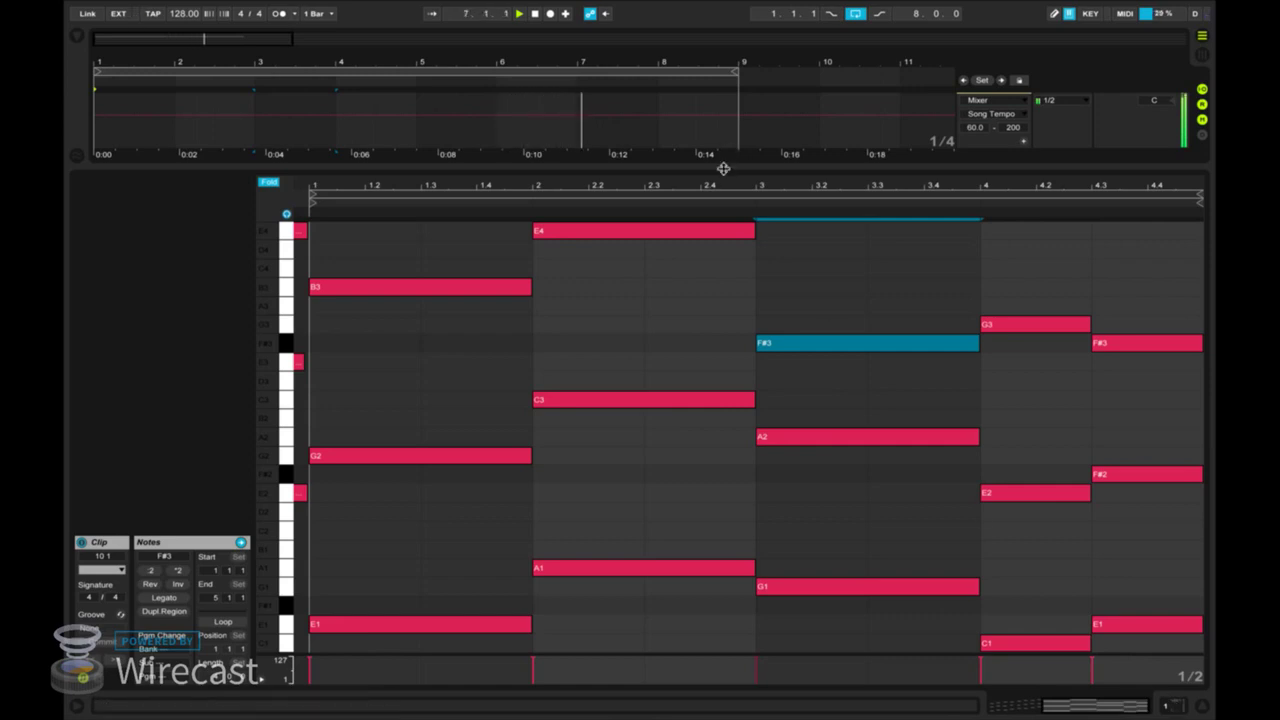
Enlarge the arrangement area and compare the notes of the second clip with those of the first clip.
drag(723, 168, 725, 312)
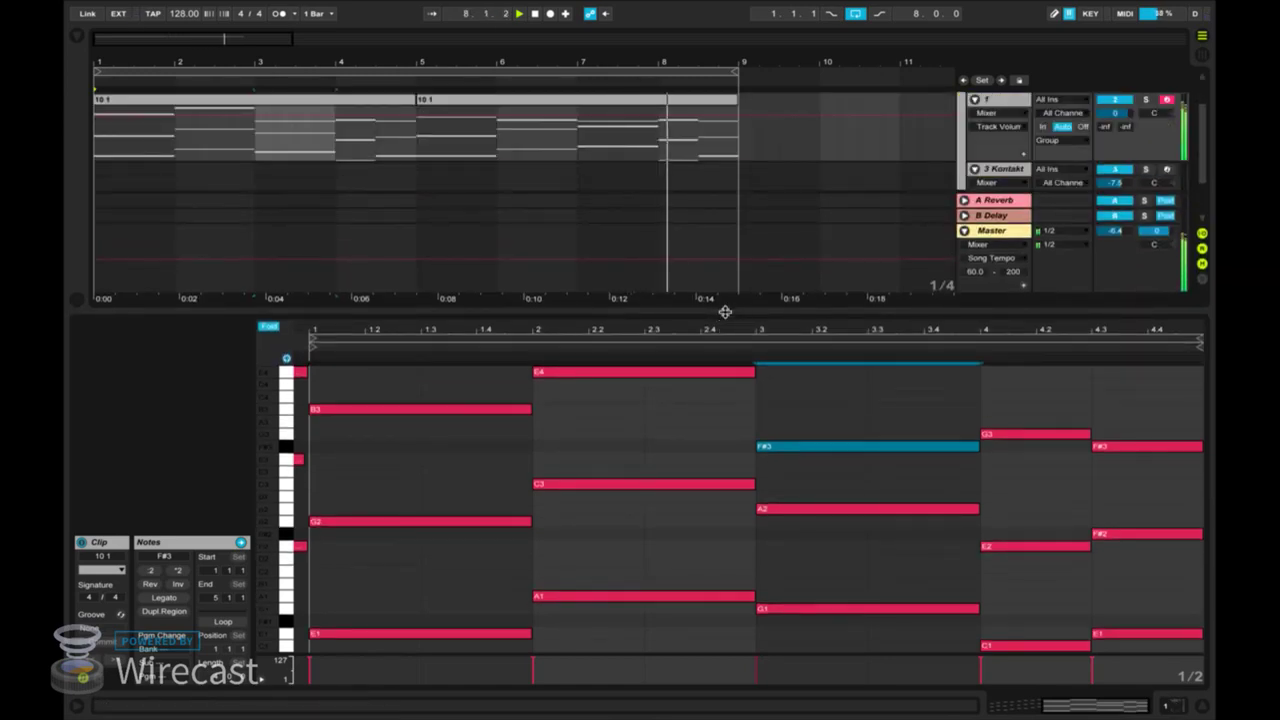
click(690, 105)
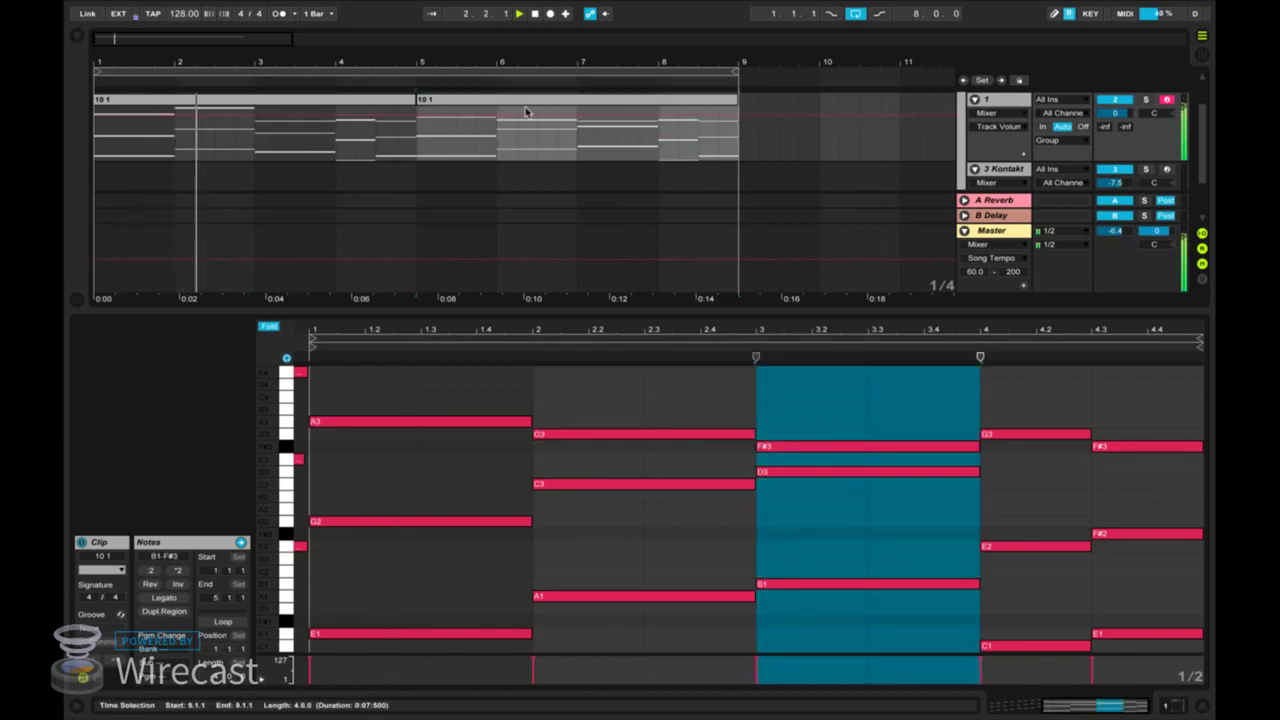
click(395, 107)
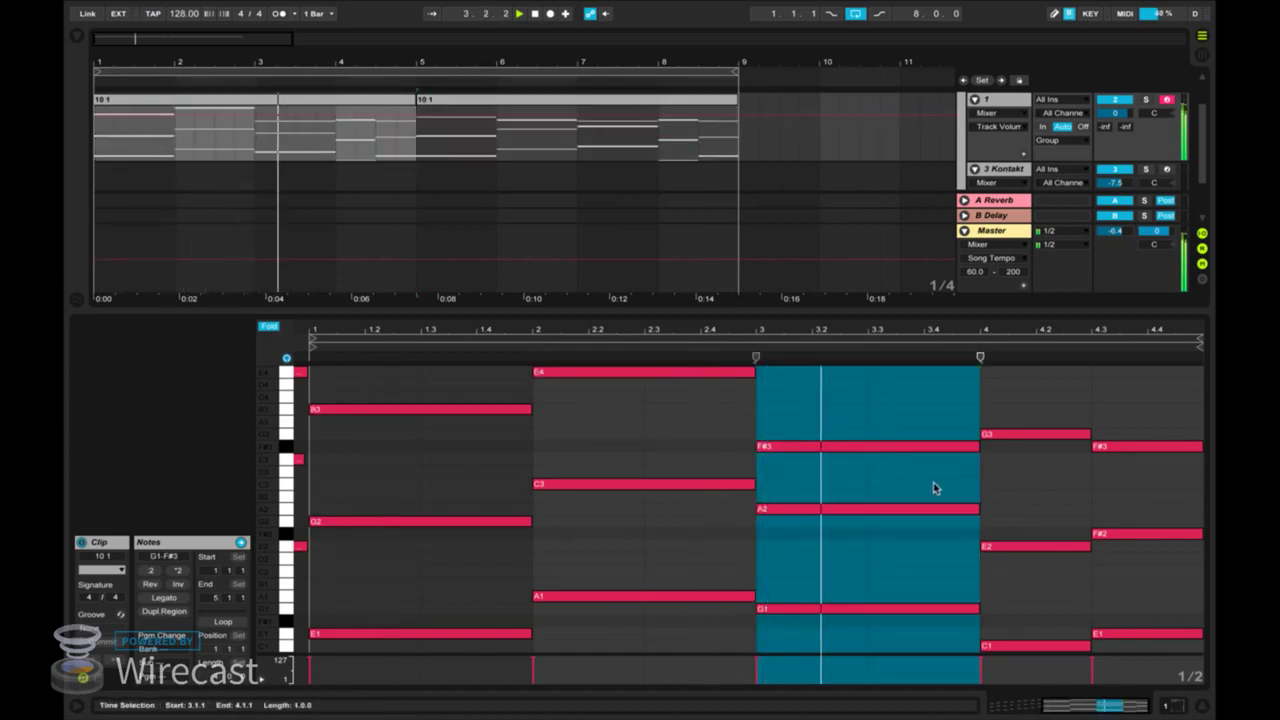
Try bar 3 with its F#3 lowered an octave to F#2 and its A2 raised to A3, and undo both changes.
click(862, 445)
mouse_move(862, 445)
mouse_down()
mouse_move(863, 463)
mouse_move(862, 451)
mouse_up()
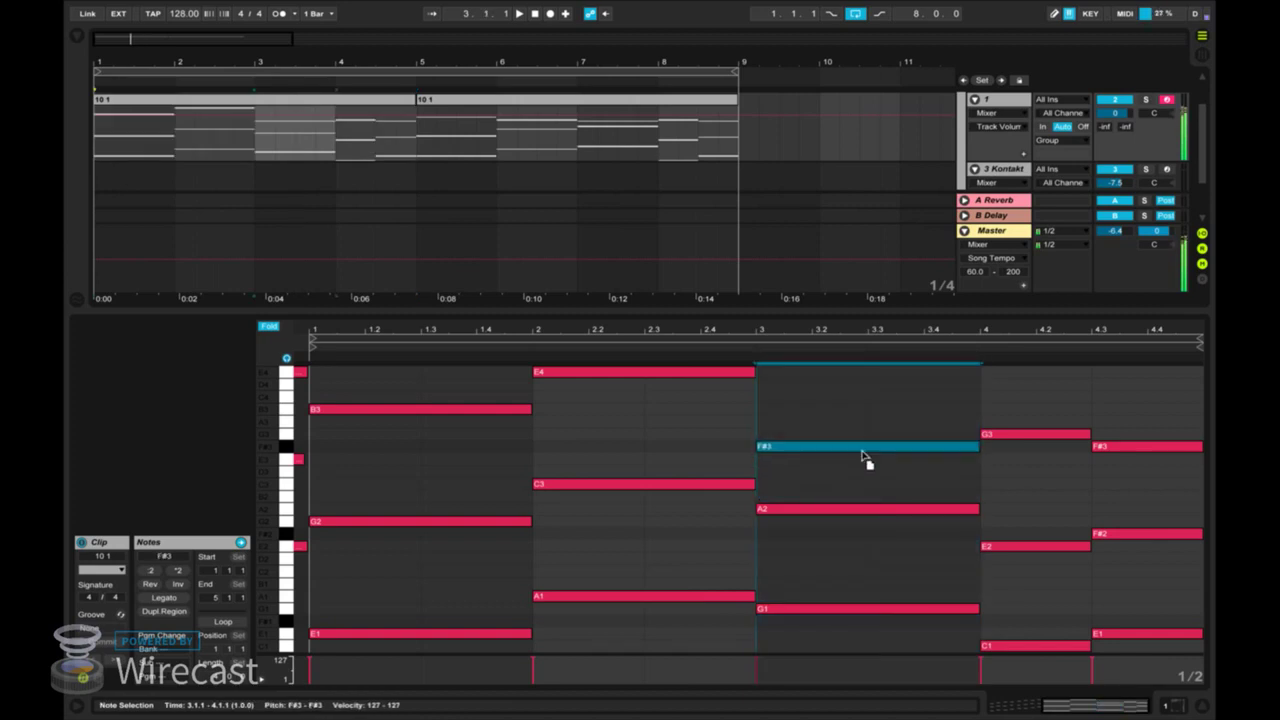
key(shift+Down)
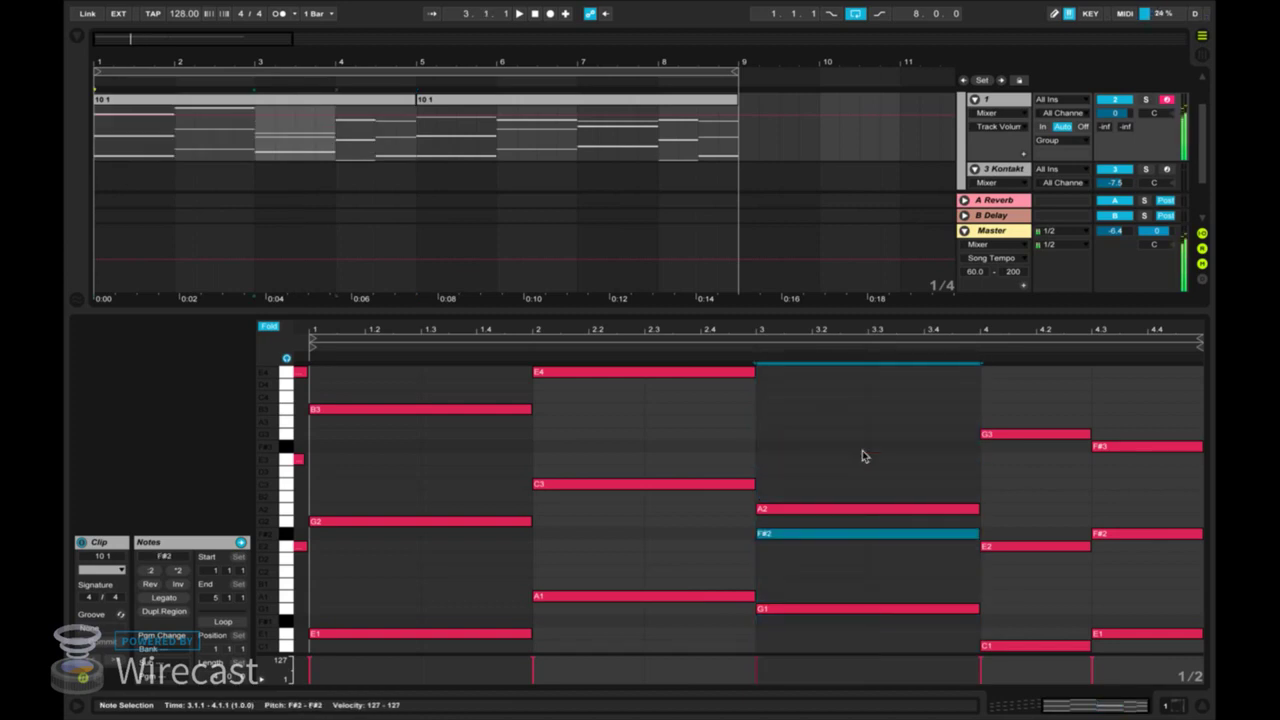
key(space)
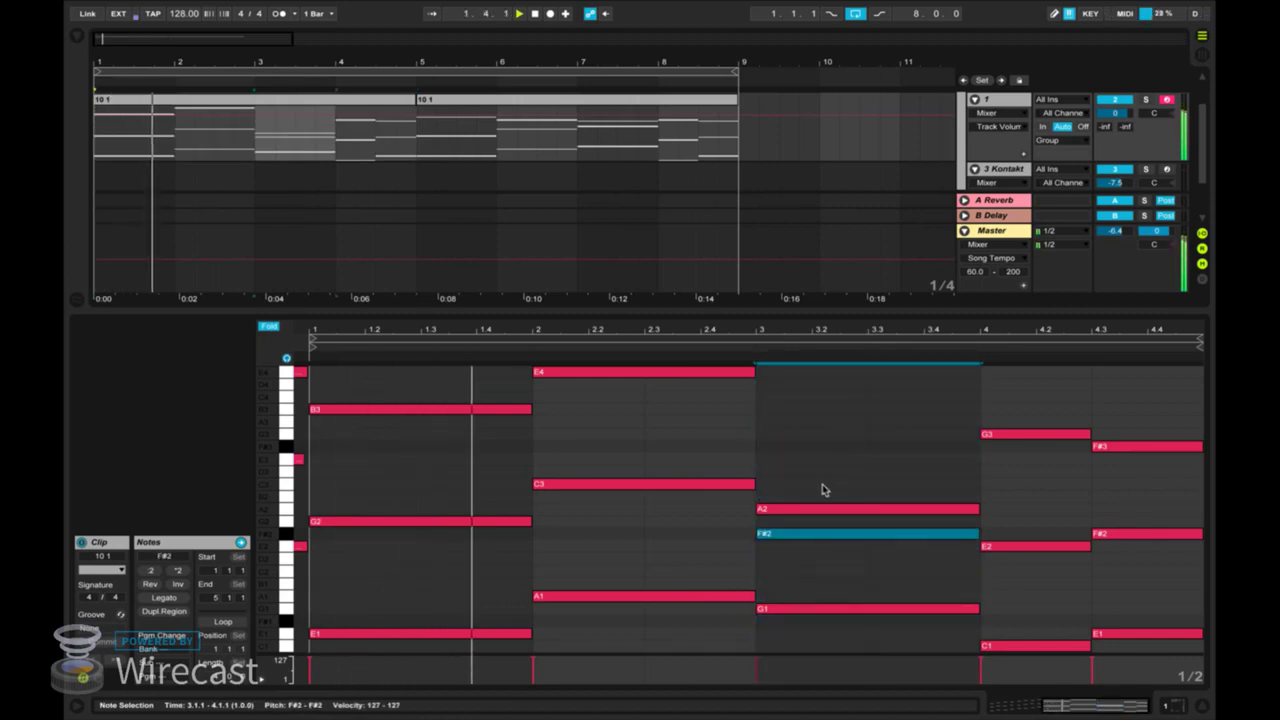
click(810, 509)
key(shift+Up)
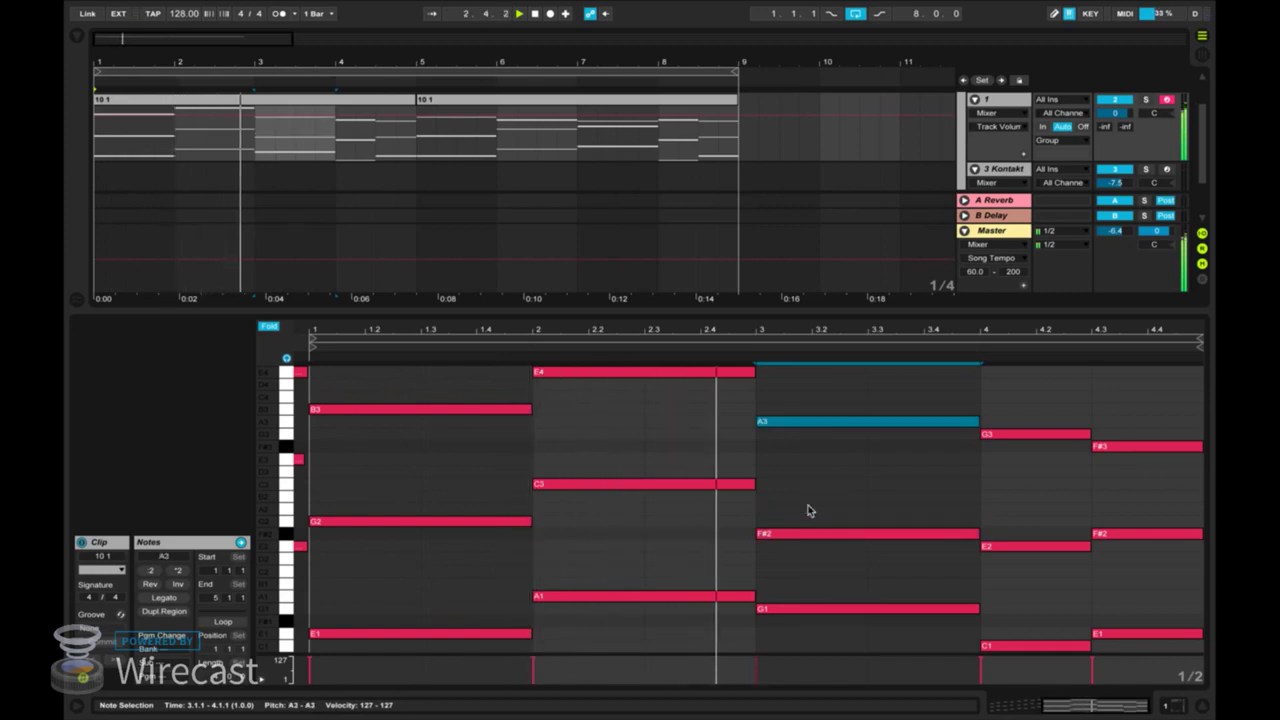
key(ctrl+z)
key(ctrl+z)
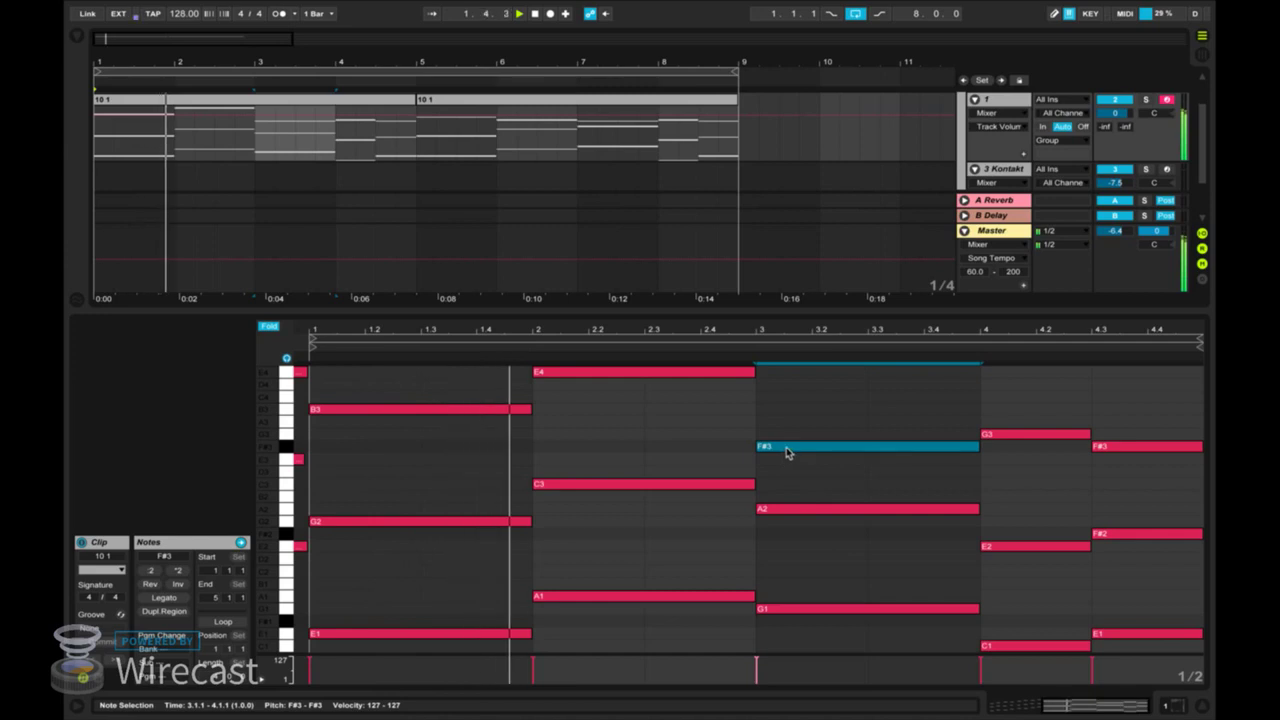
Lower the top note of the bar 3 chord to E3 and audition the top notes of both bar 4 chords.
key(Down)
key(Down)
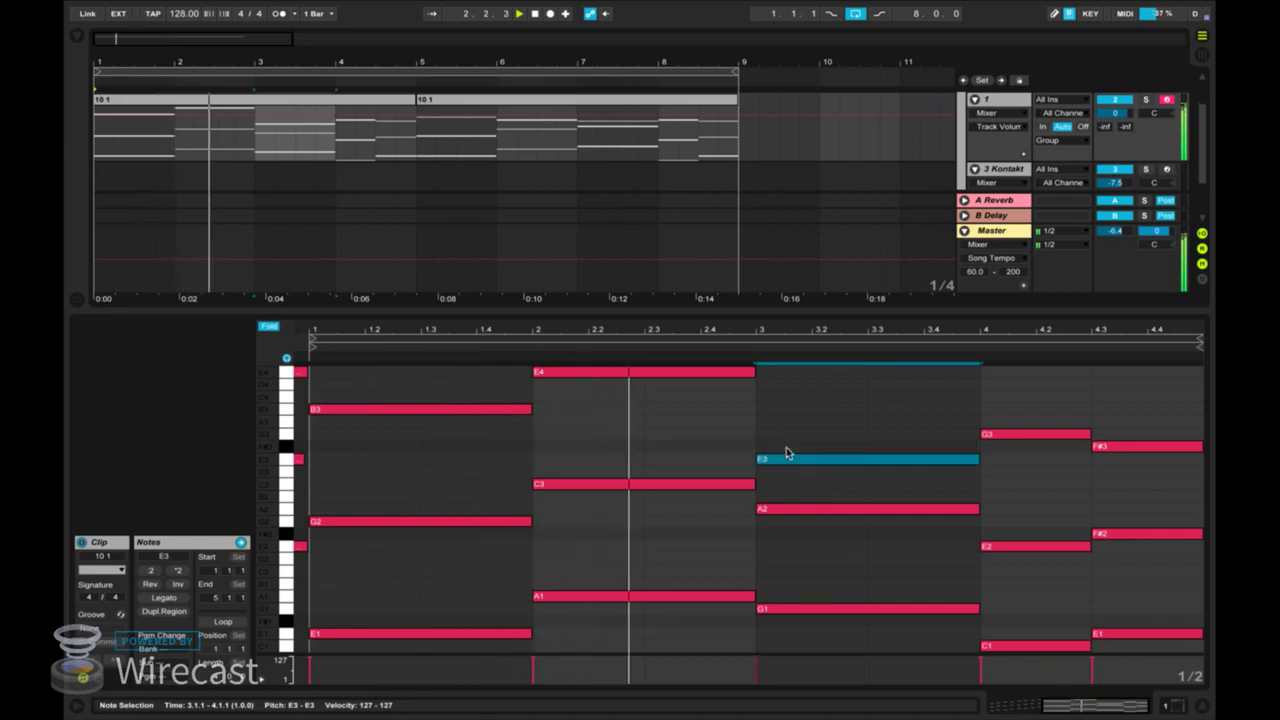
click(997, 438)
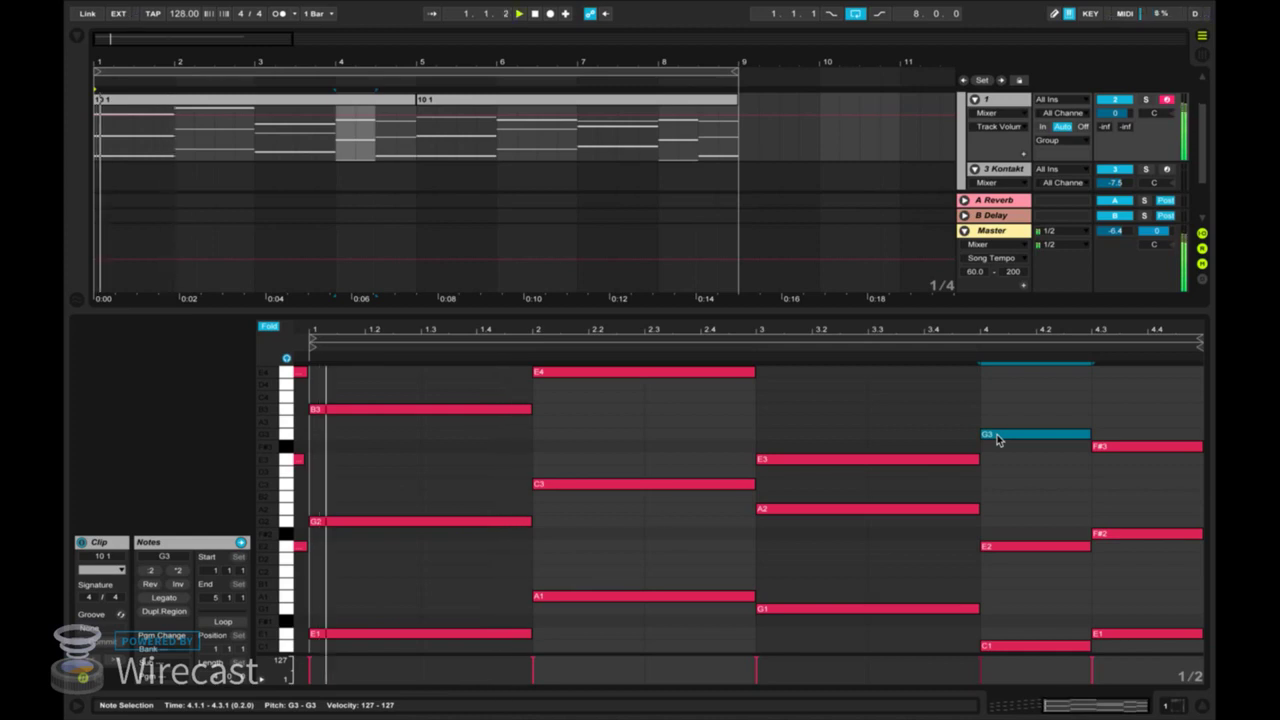
click(1093, 446)
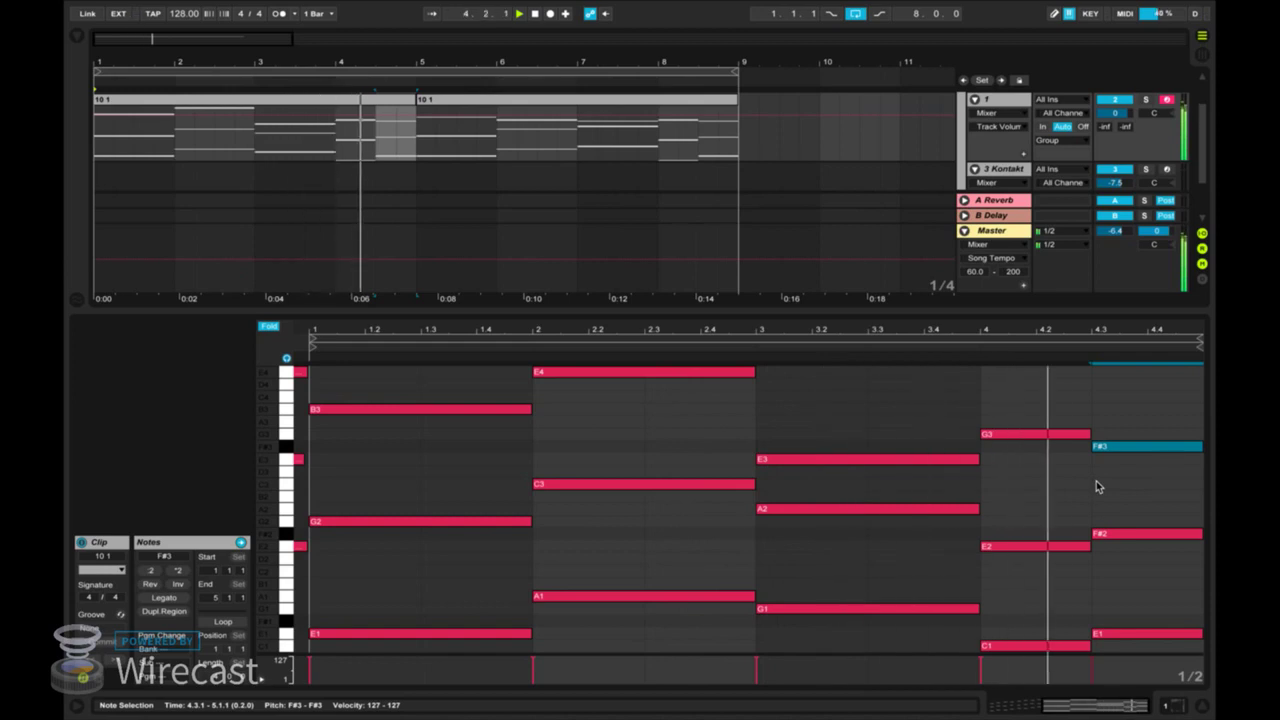
Open the second clip and examine its chords, especially those in bars 2 and 3.
click(531, 101)
click(905, 596)
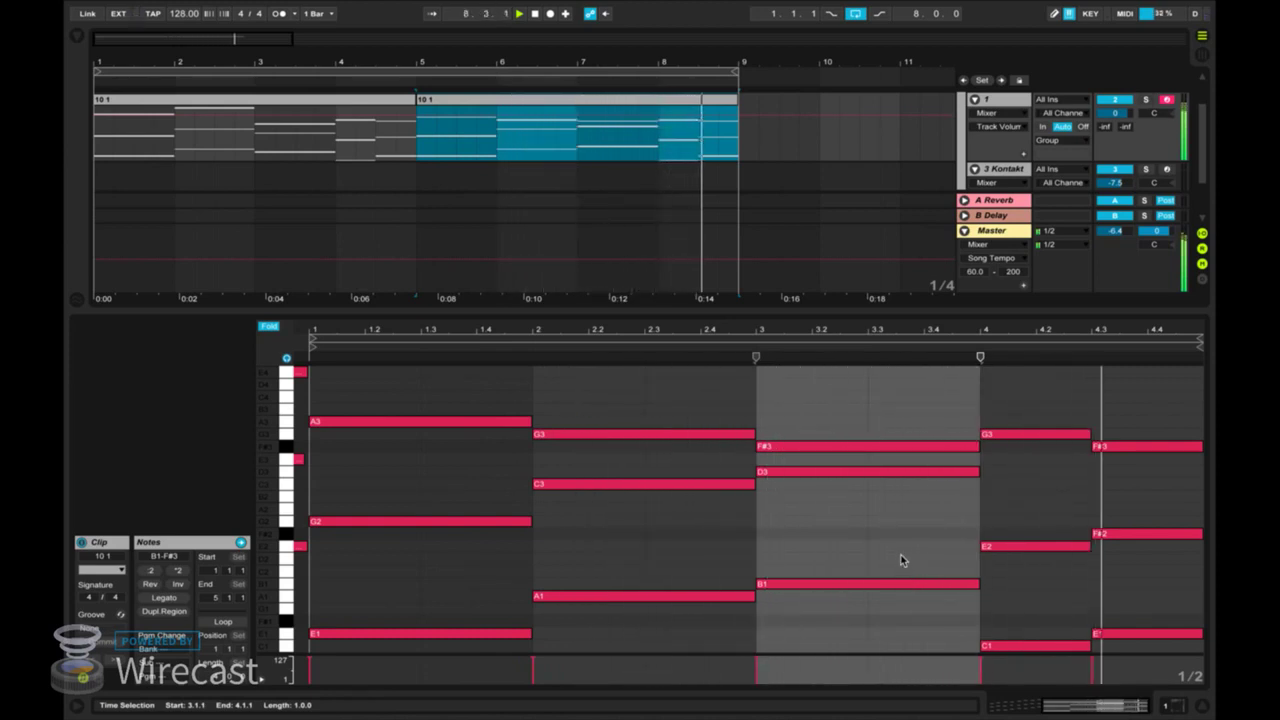
click(673, 551)
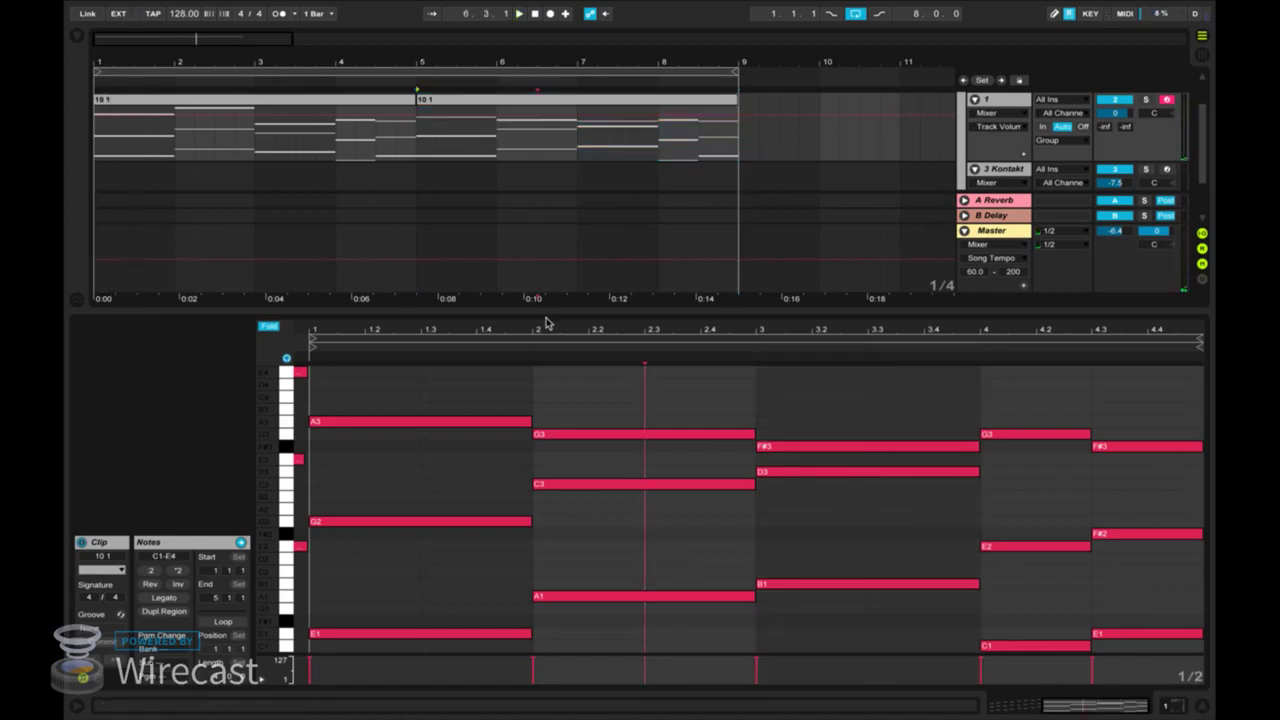
Reopen the first clip in an enlarged note editor and add a D3 note spanning all of bar 1.
click(268, 100)
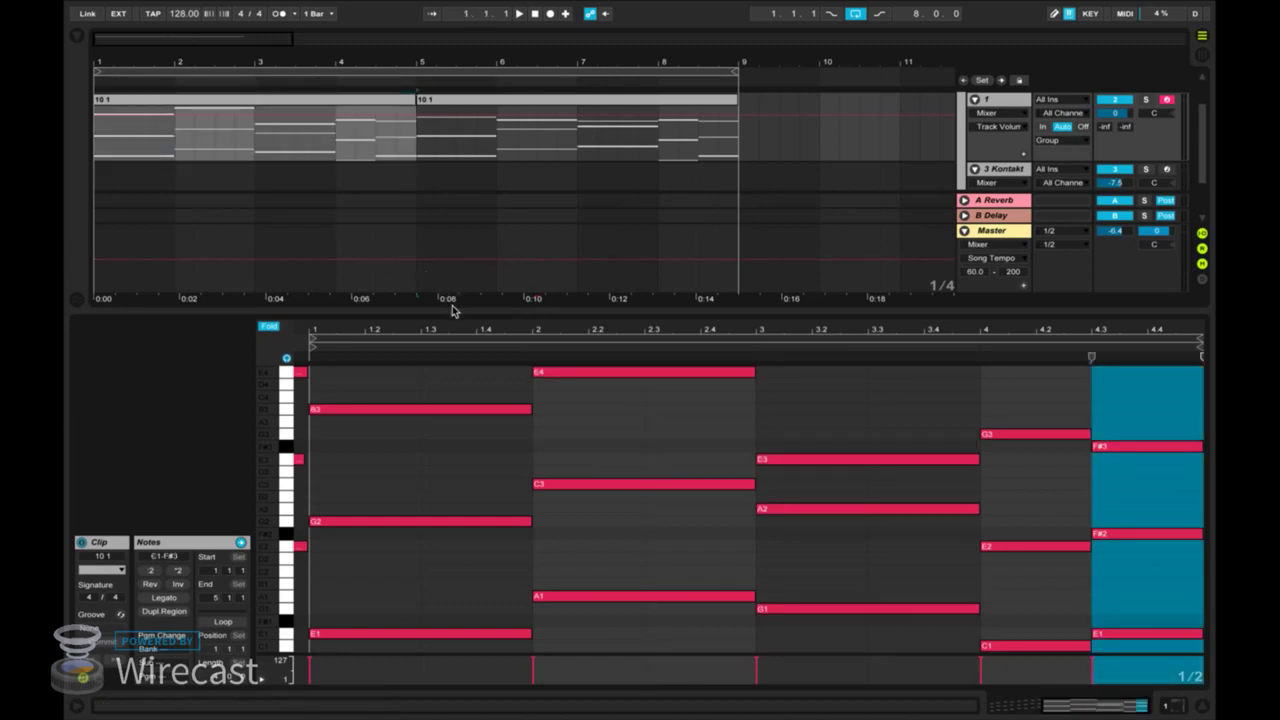
drag(453, 309, 453, 108)
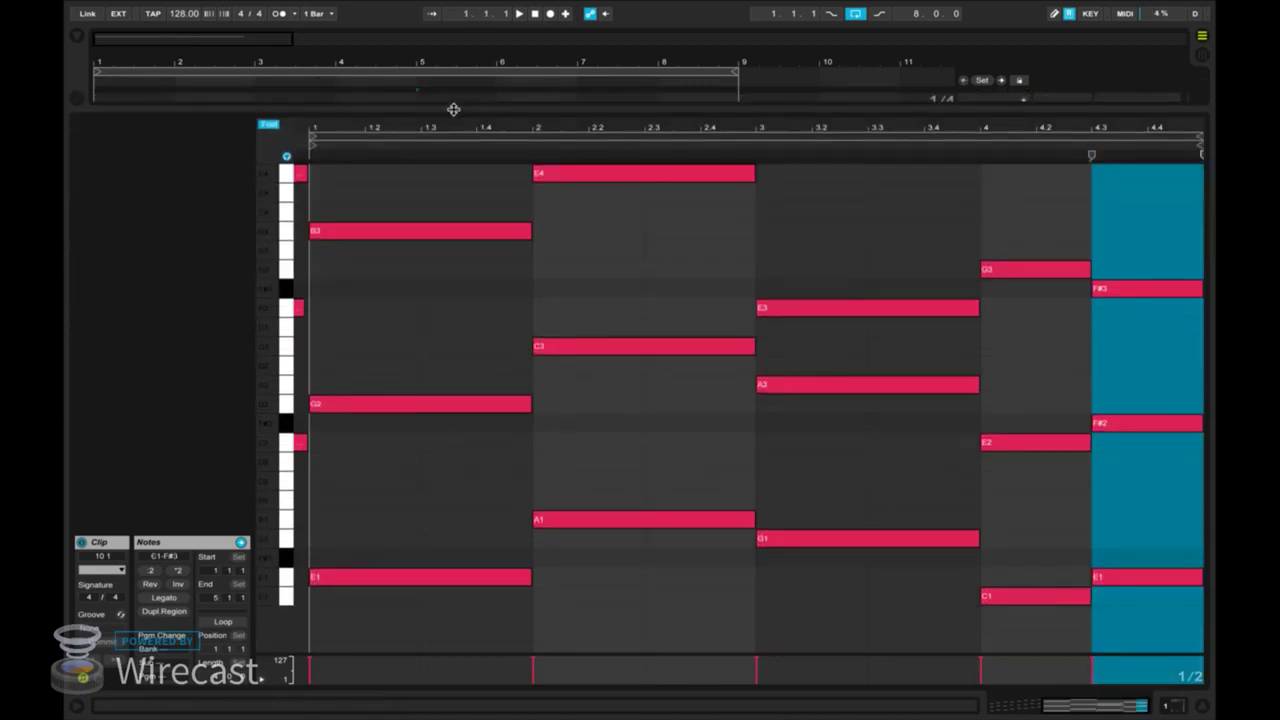
click(441, 334)
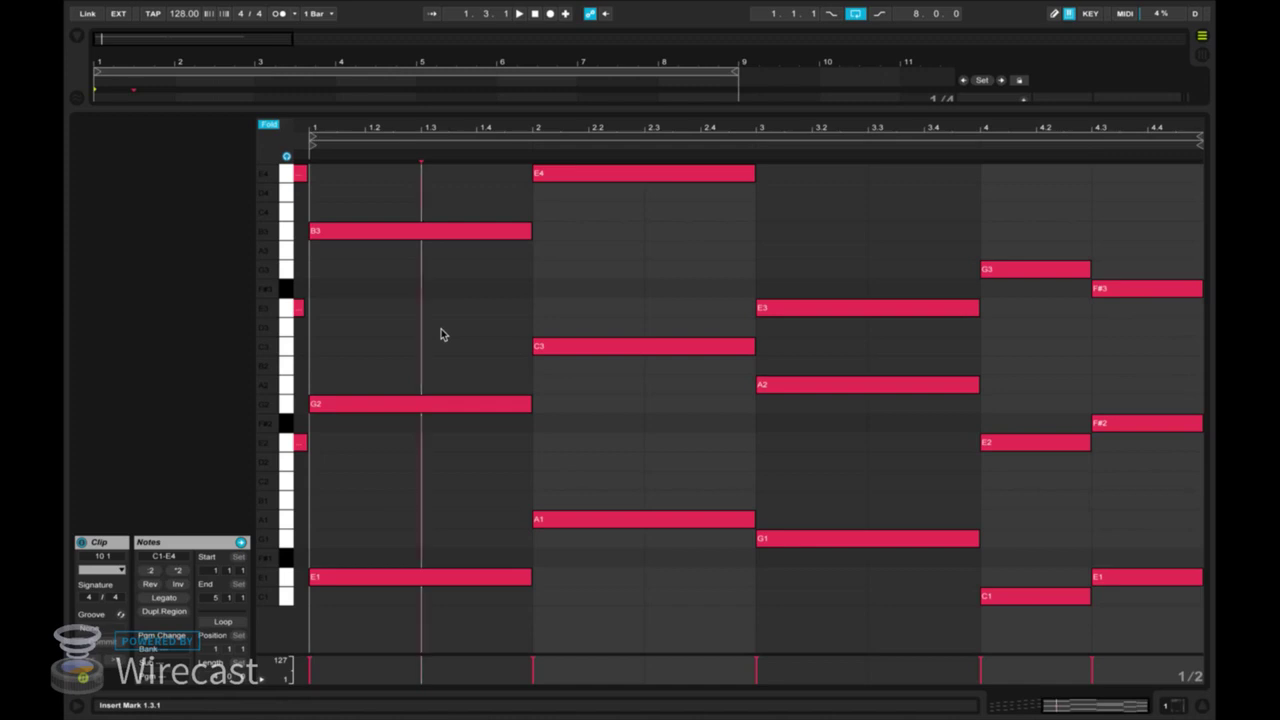
double_click(418, 334)
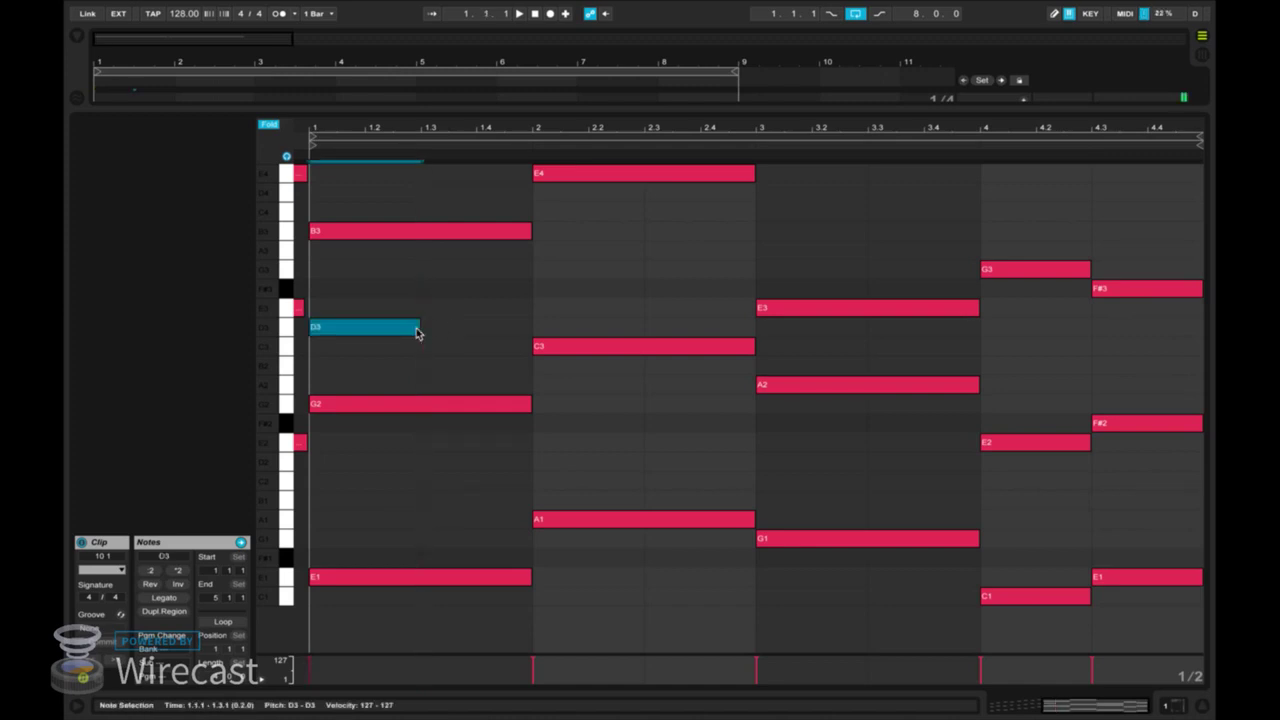
drag(418, 326, 522, 326)
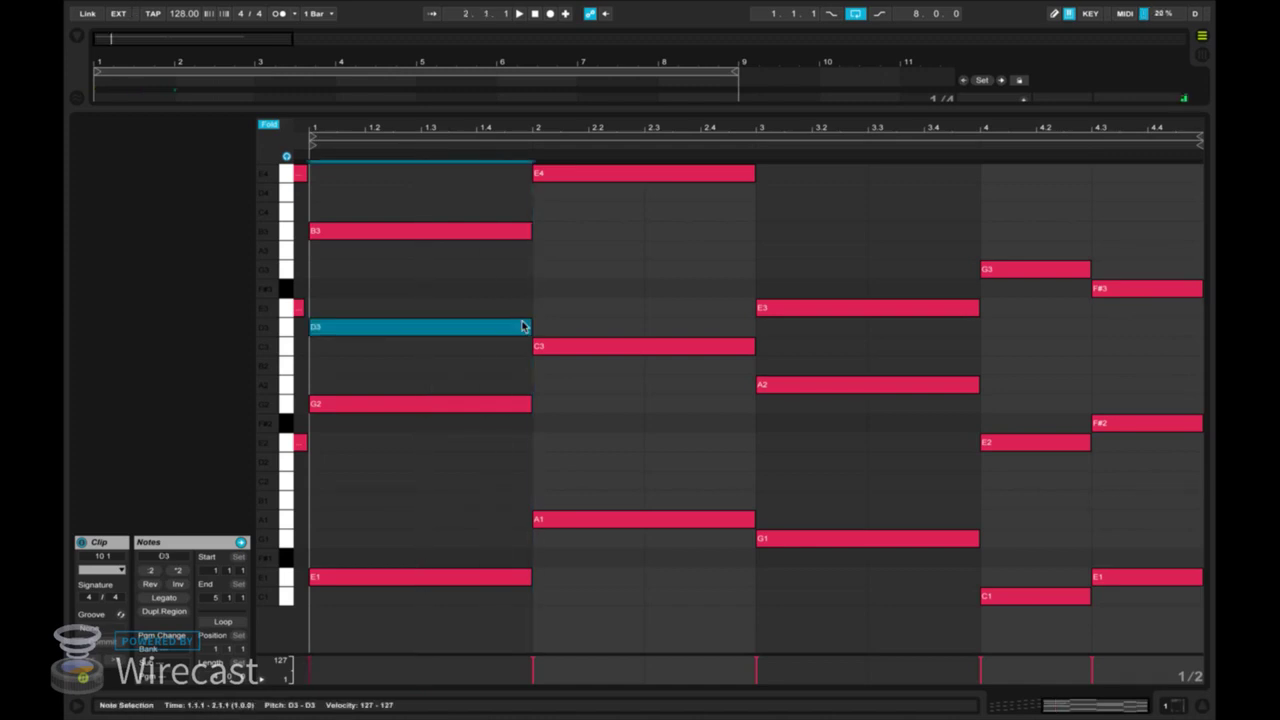
Try the added bar 1 note at G3 and then at D4 during playback.
key(Up)
key(Up)
key(Up)
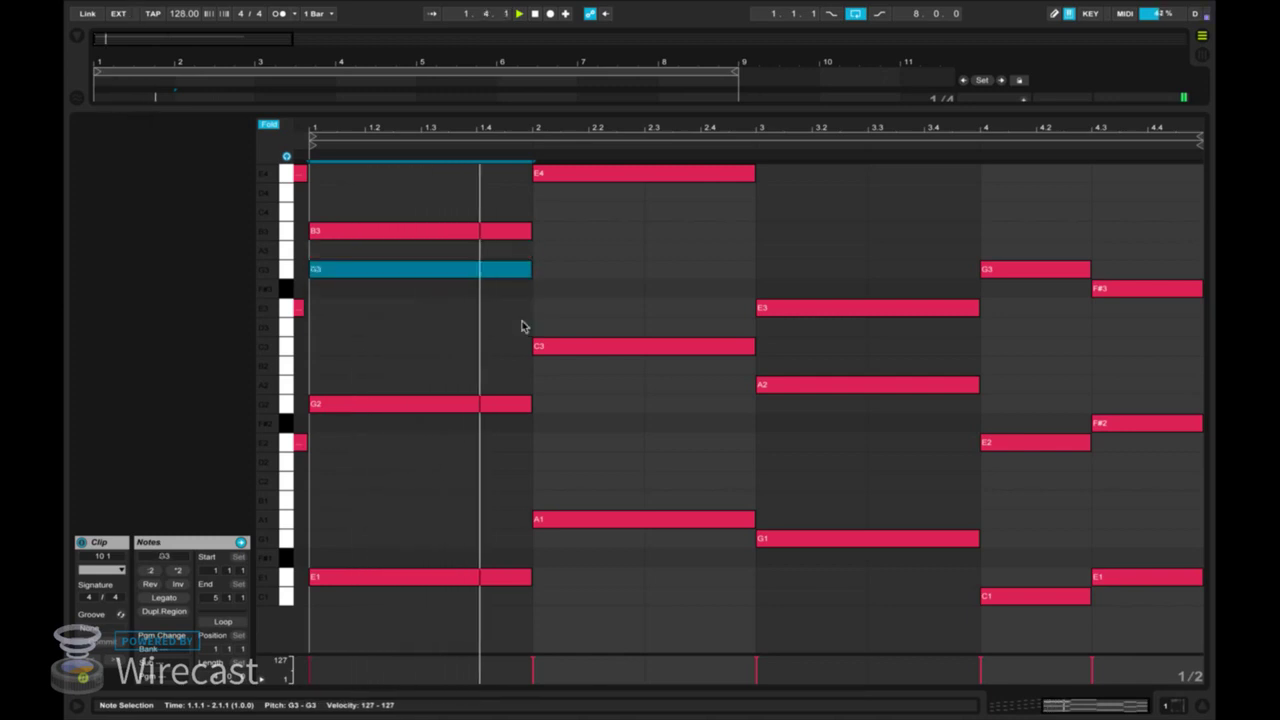
key(Up)
key(Up)
key(Up)
key(Up)
key(Up)
key(Up)
key(Up)
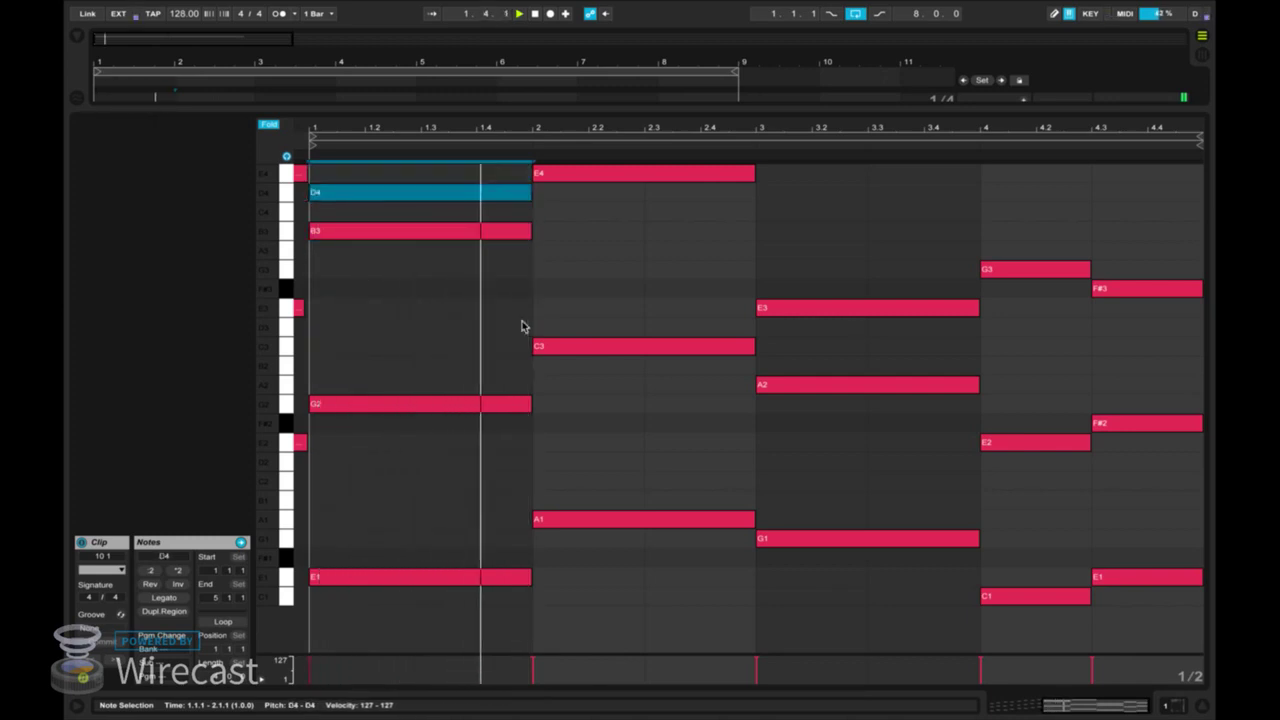
Try the added bar 1 note at D2 and E3, then delete it and stop playback.
key(shift+Down)
key(shift+Down)
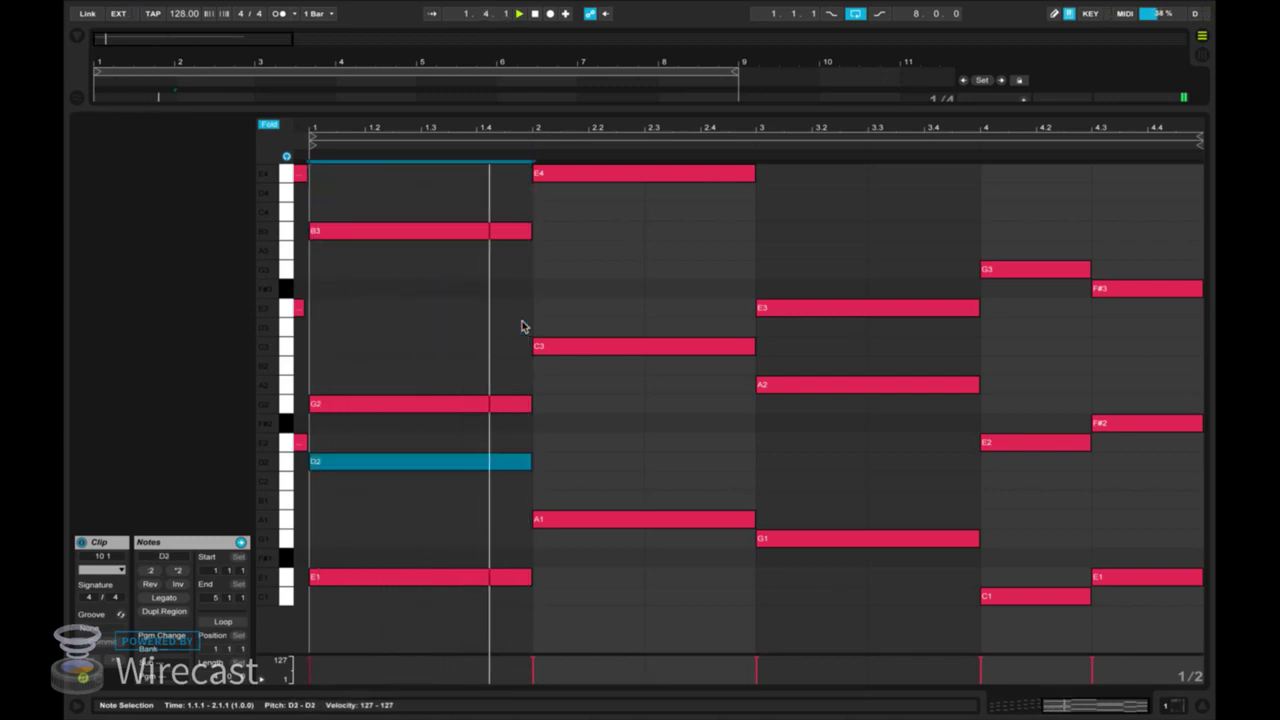
key(shift+Up)
key(Up)
key(Up)
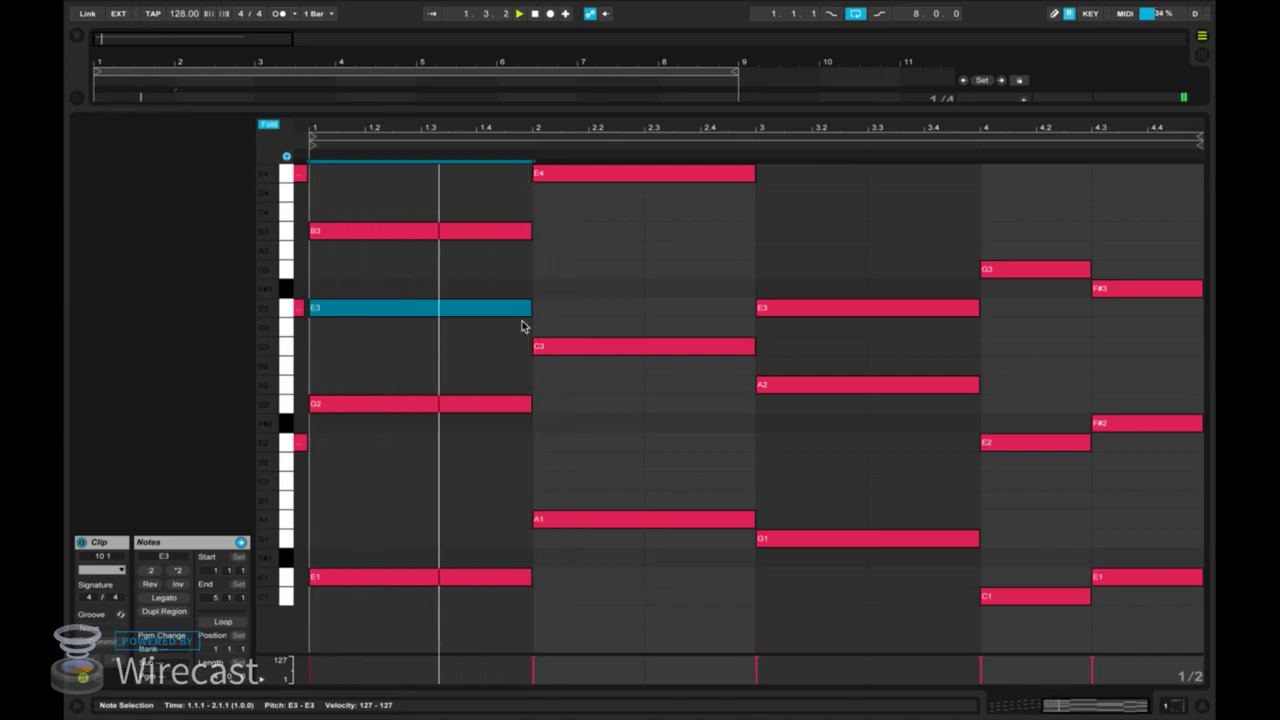
key(Delete)
key(space)
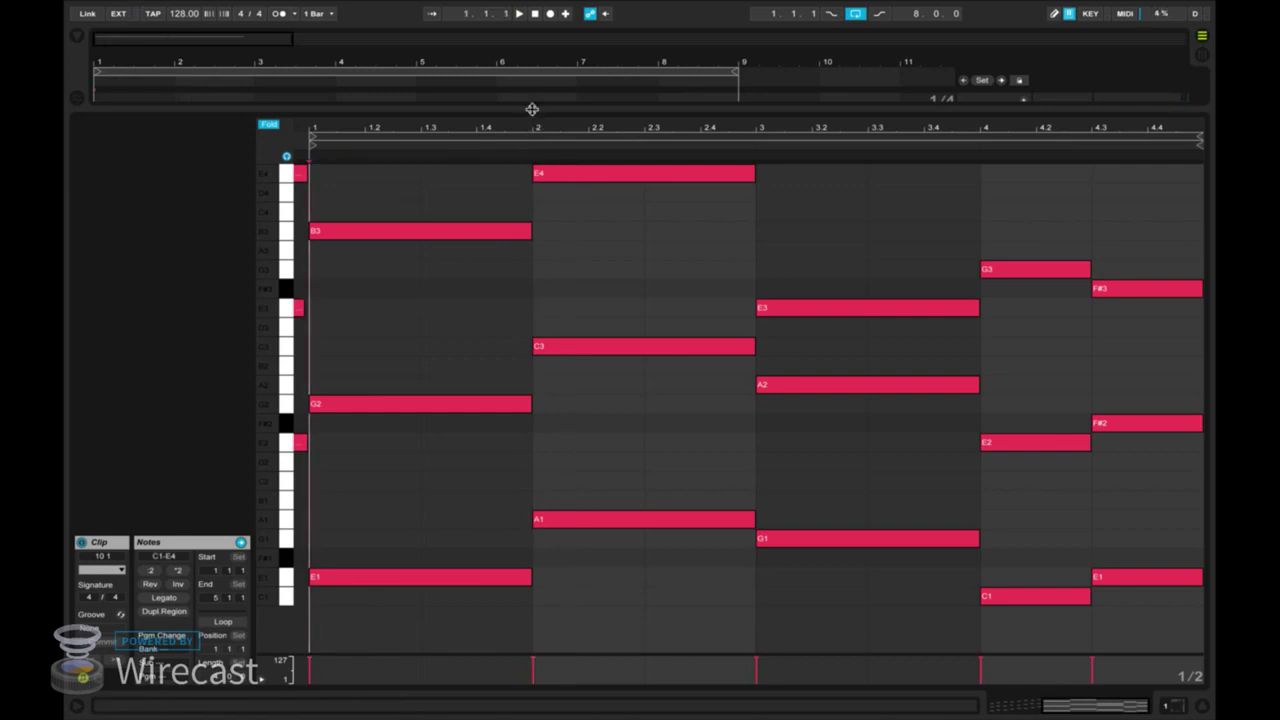
Copy both chord clips, spanning 1.1.1 to 9.1.1, from track 1 onto the 5 Diva track.
drag(530, 113, 505, 435)
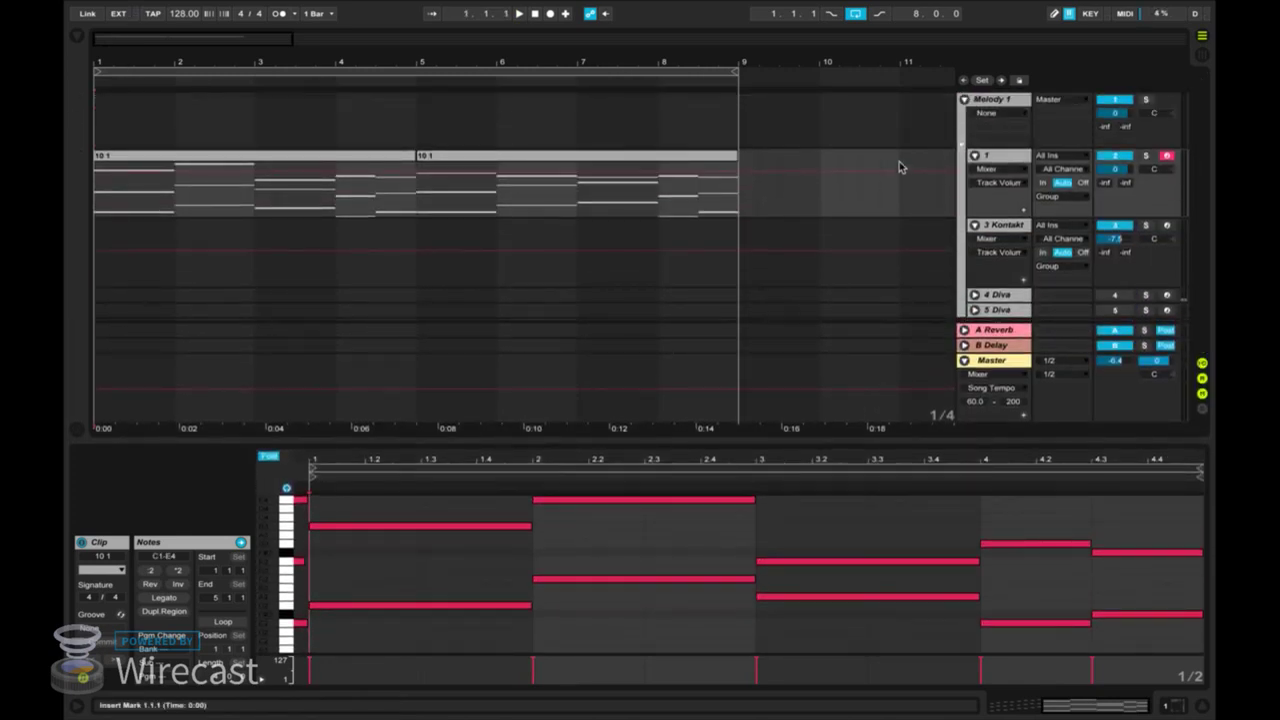
drag(740, 200, 350, 200)
click(541, 183)
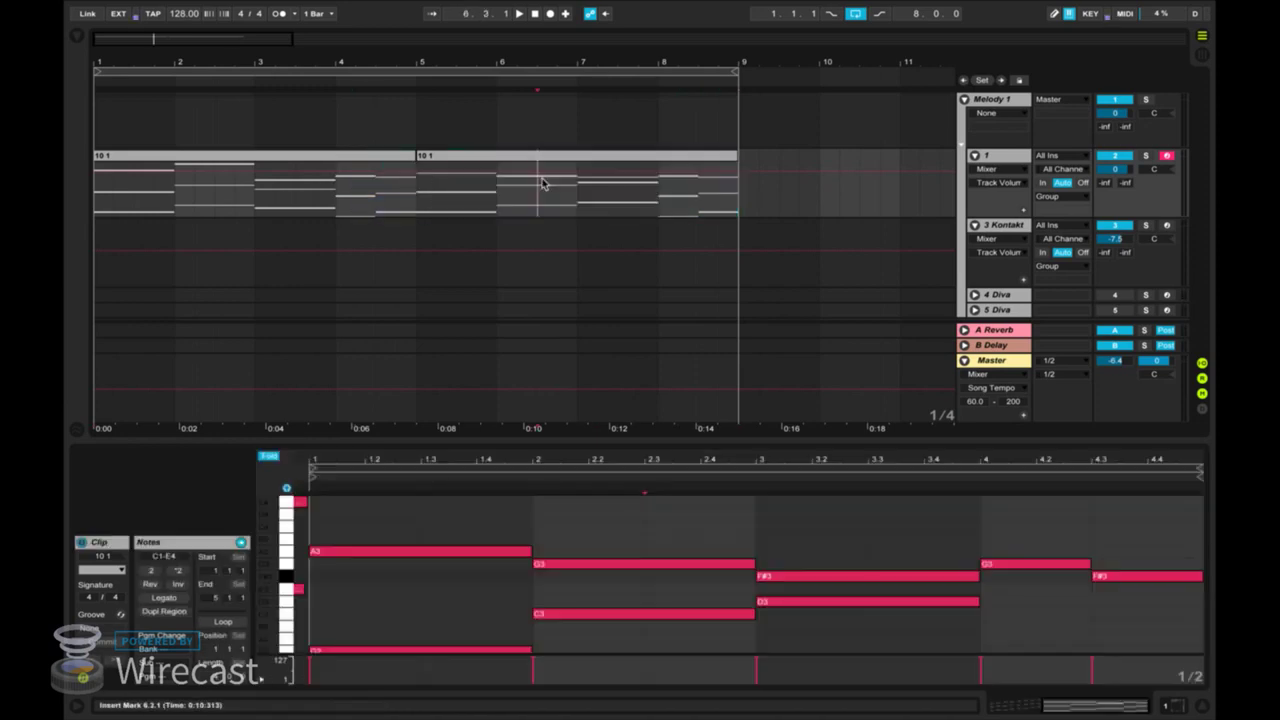
drag(738, 193, 77, 210)
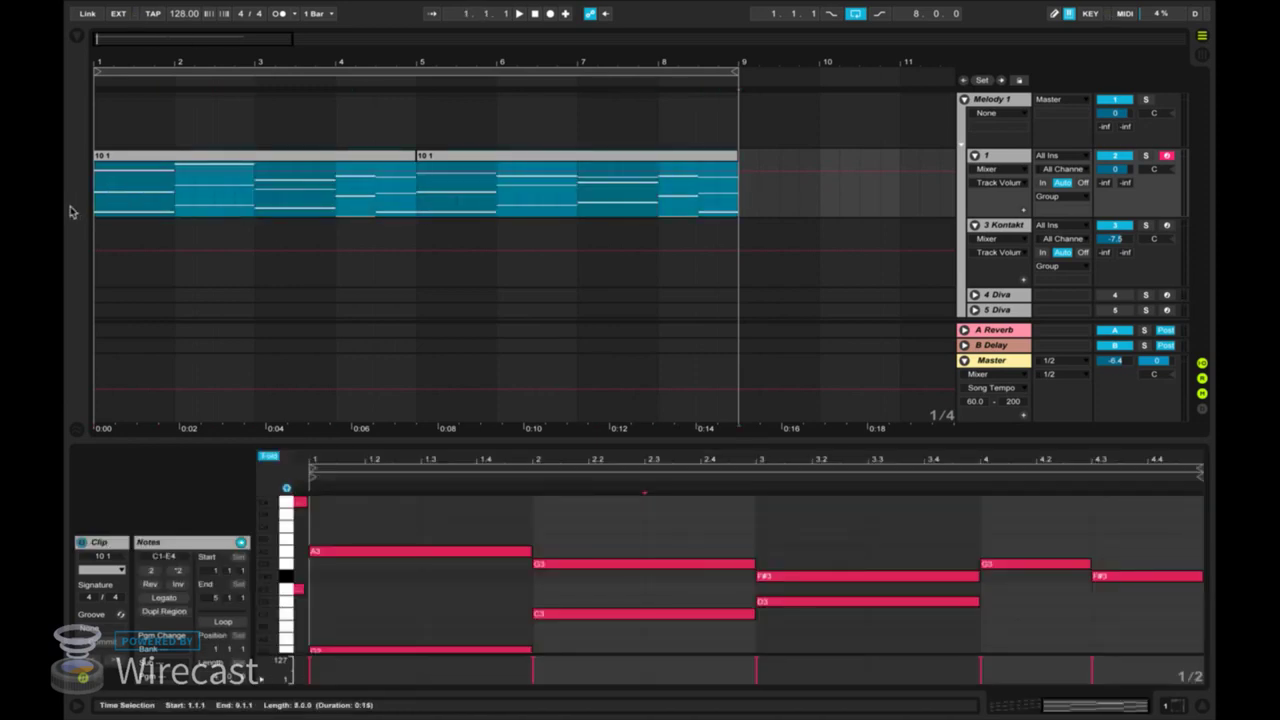
drag(176, 160, 174, 257)
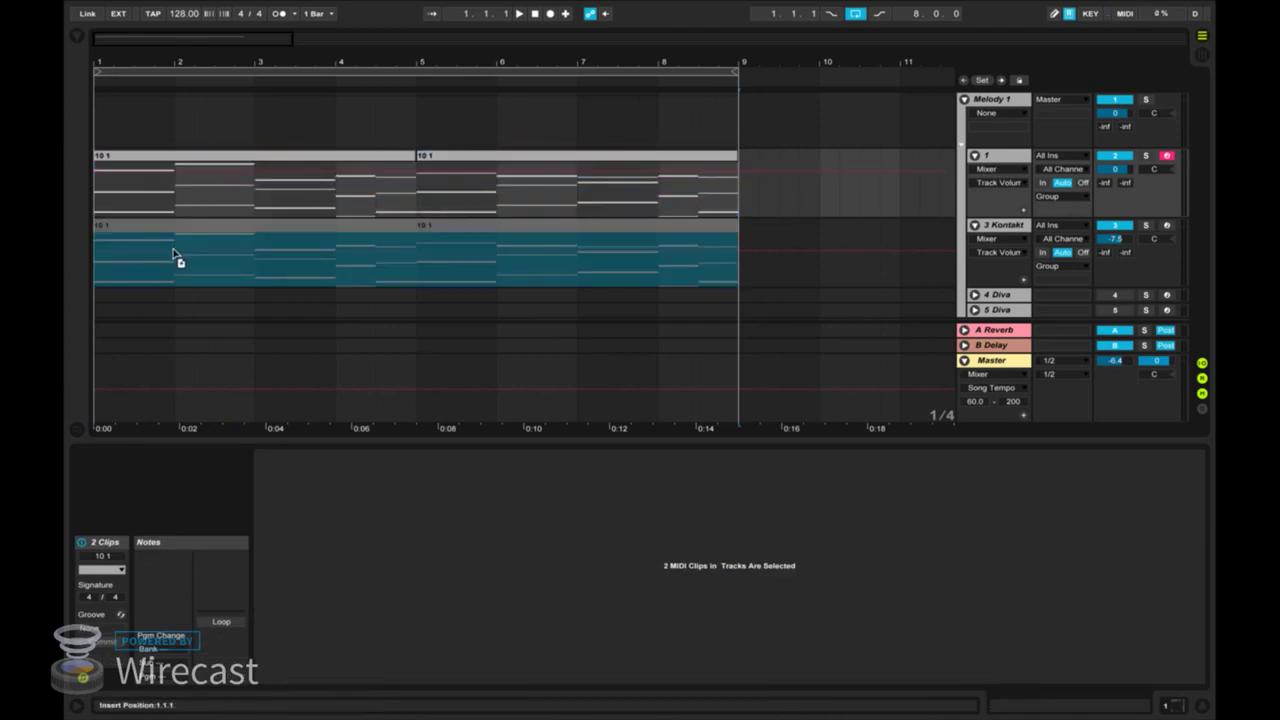
drag(173, 287, 172, 309)
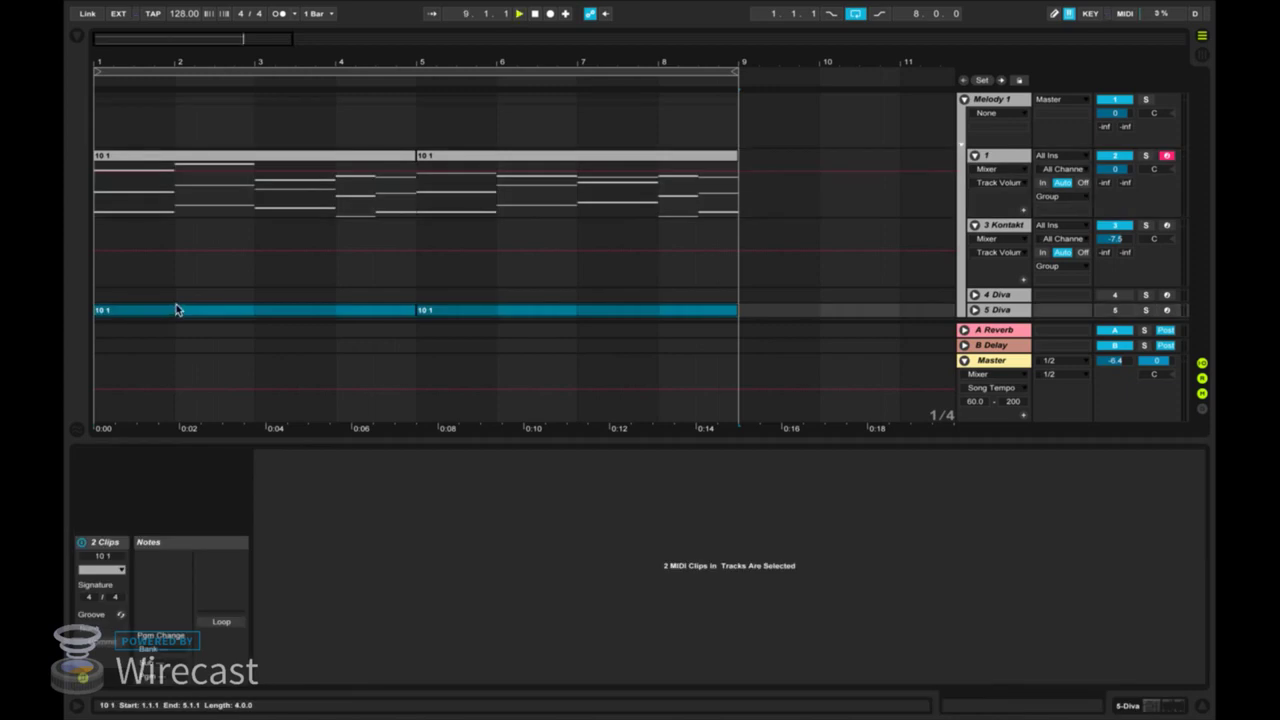
Play the arrangement with the 5 Diva track activated and unfold that track.
key(space)
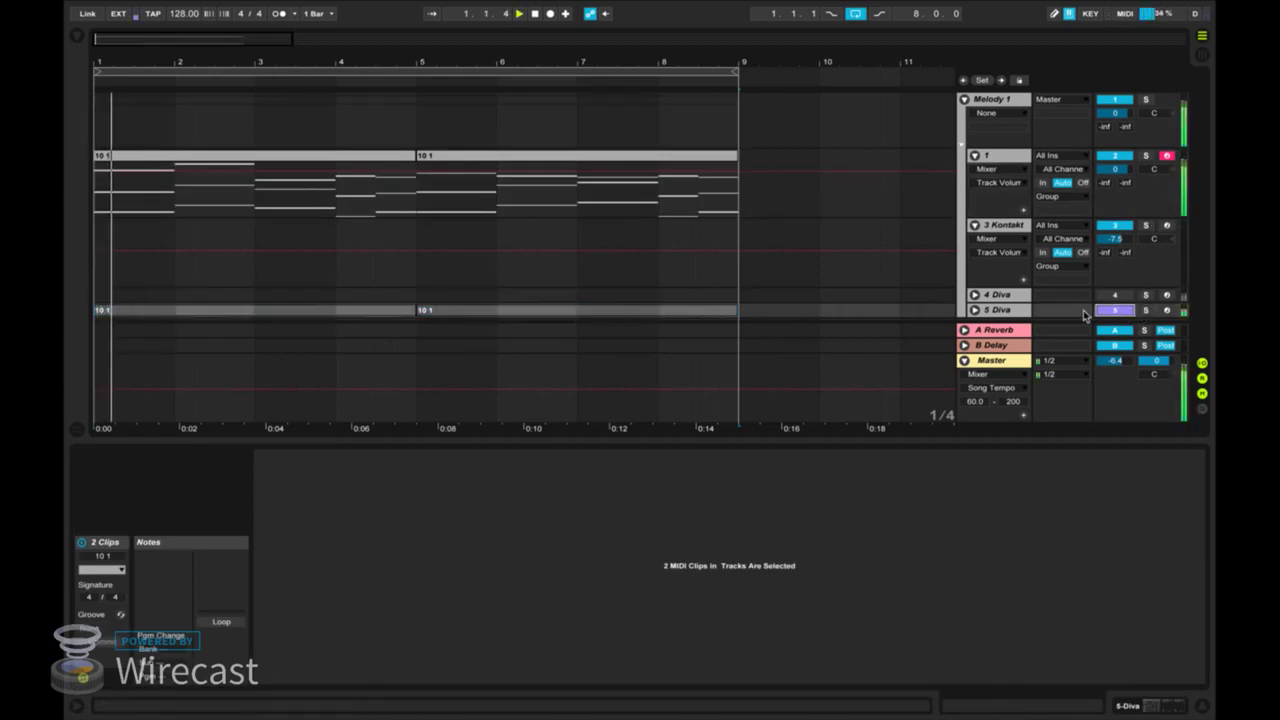
click(975, 310)
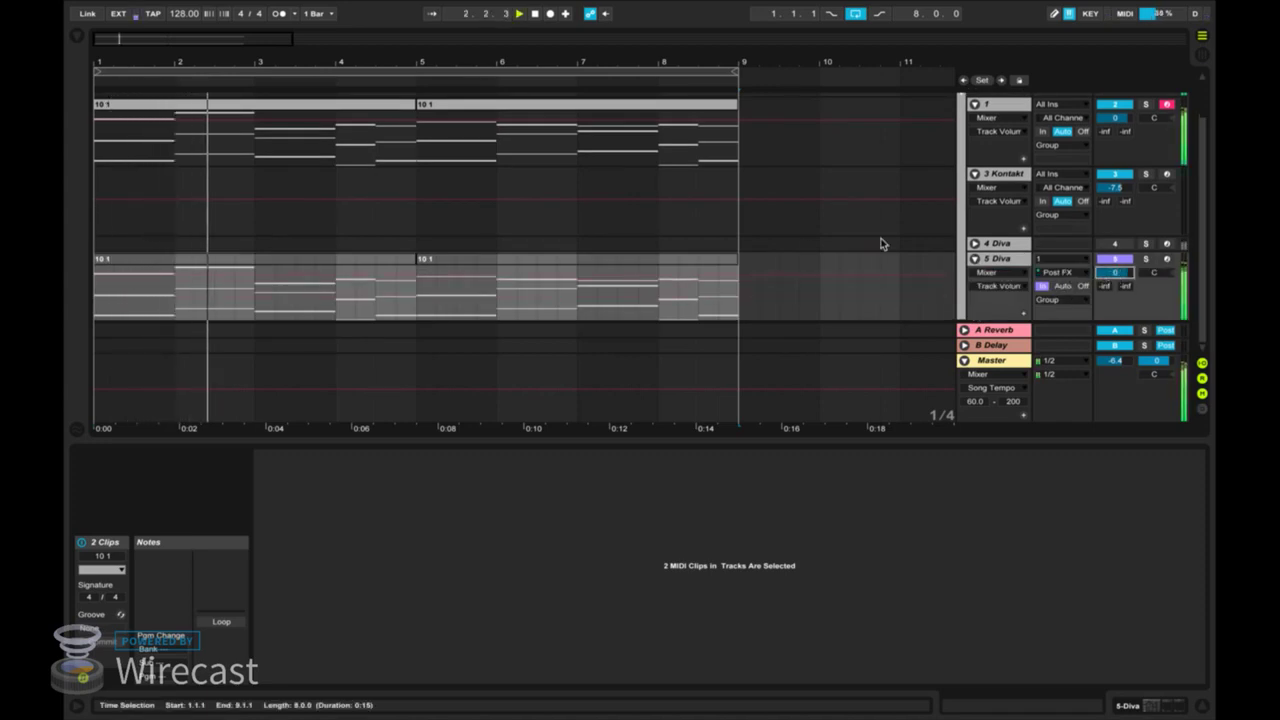
Set the 5 Diva track's MIDI input to All Ins and its monitoring to Auto.
click(429, 278)
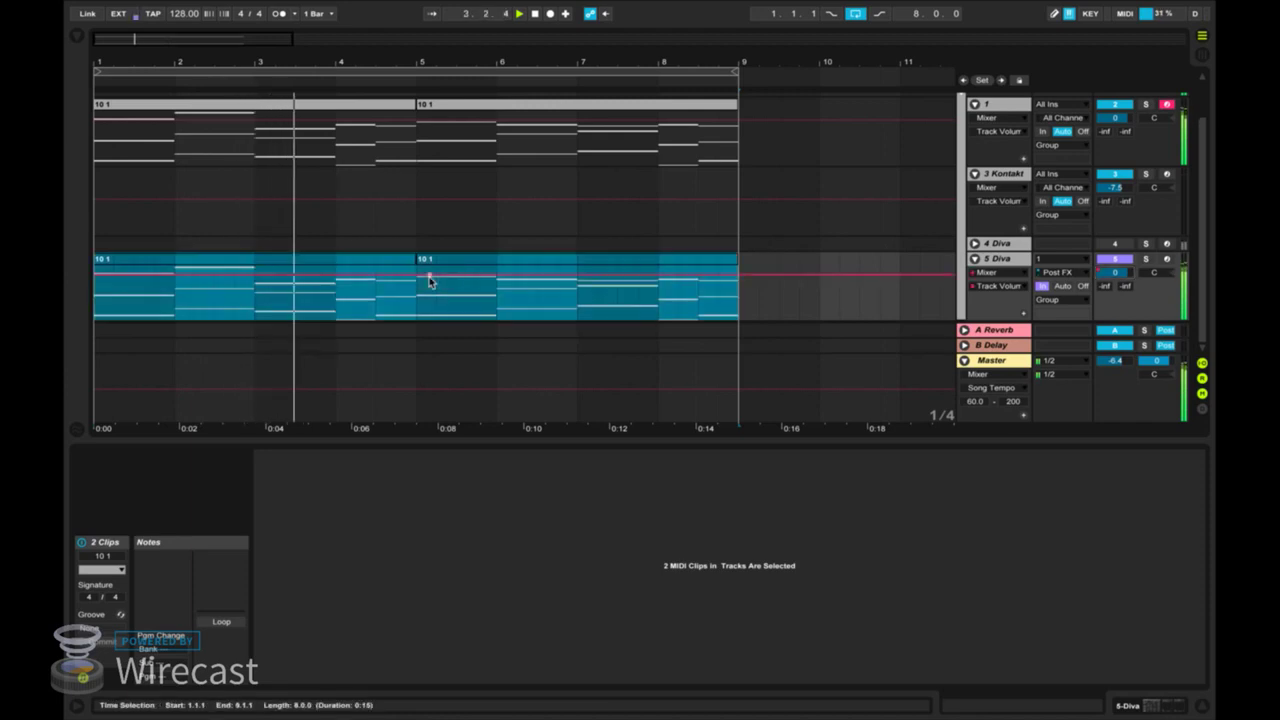
click(431, 304)
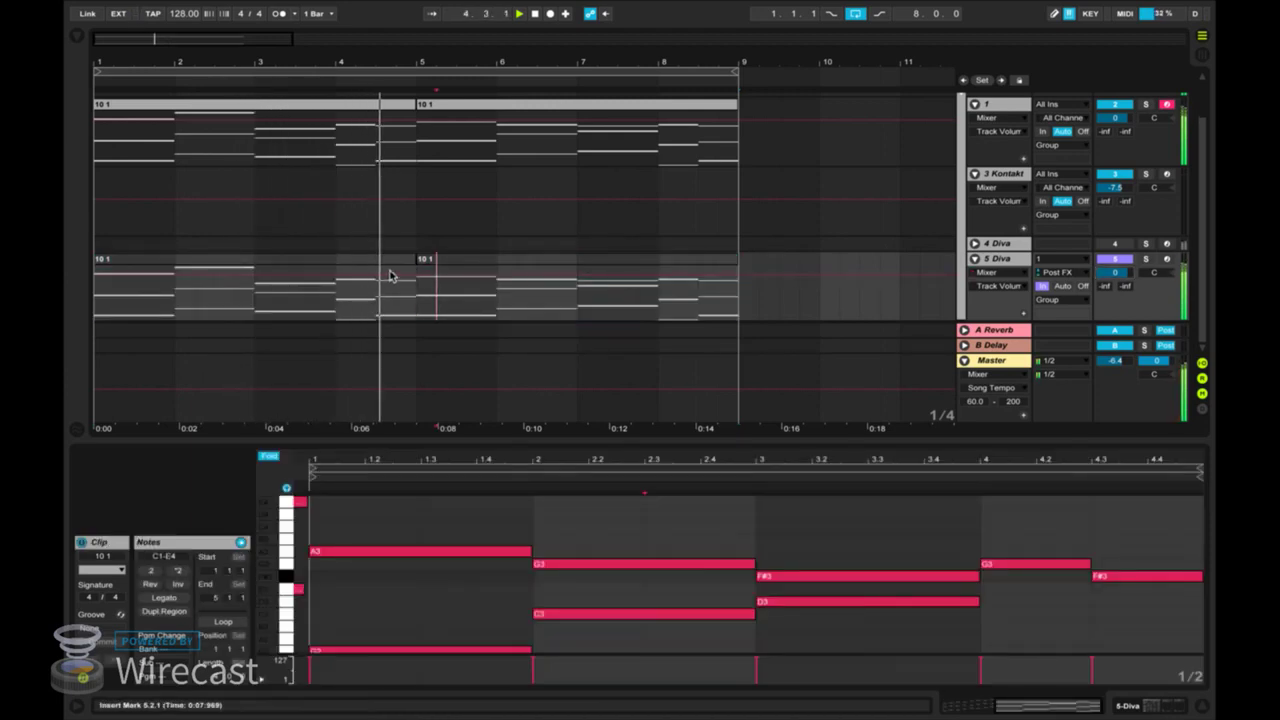
click(1066, 263)
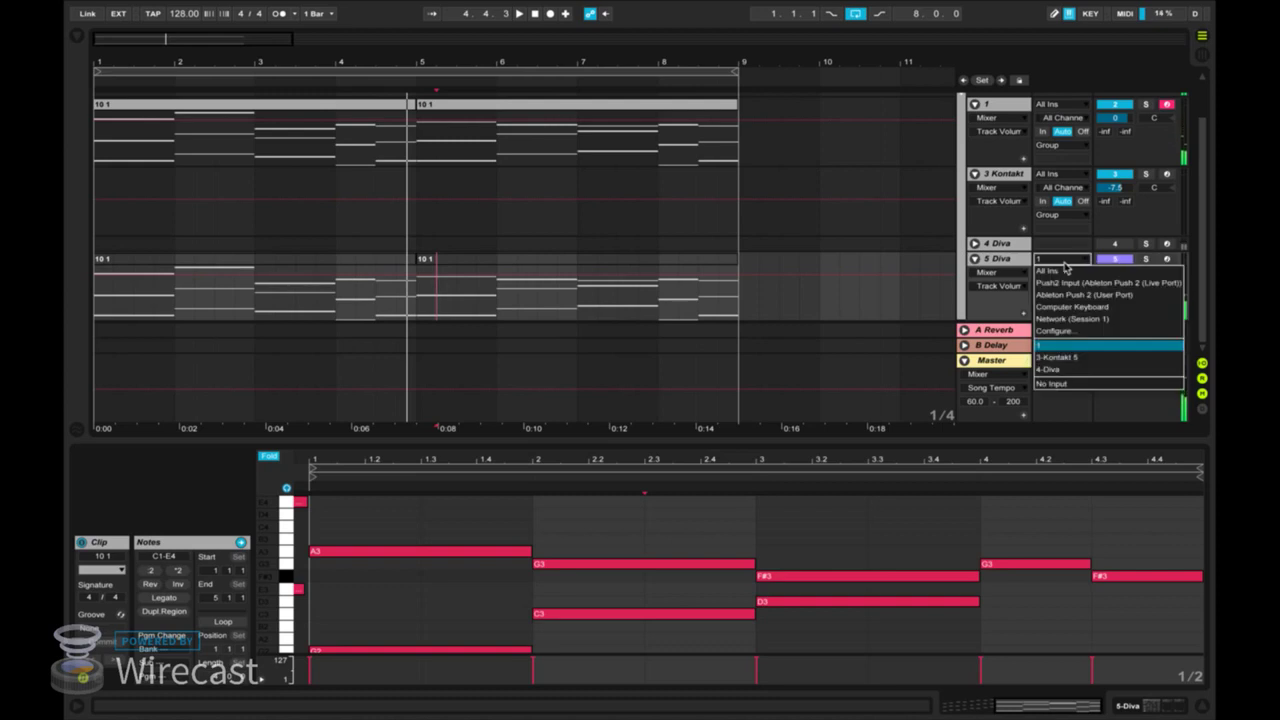
click(1066, 273)
click(1063, 286)
key(space)
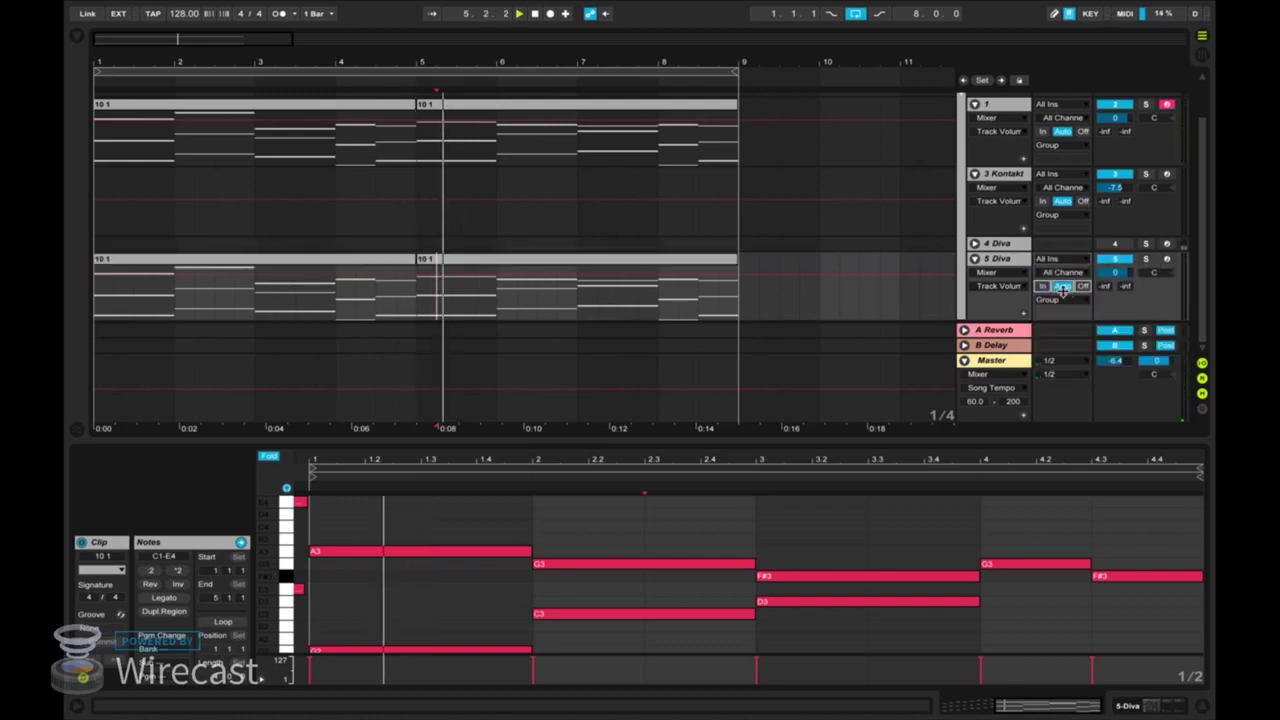
Play the arrangement from the start at 1.1.1 to check that the 5 Diva clips sound.
key(space)
key(space)
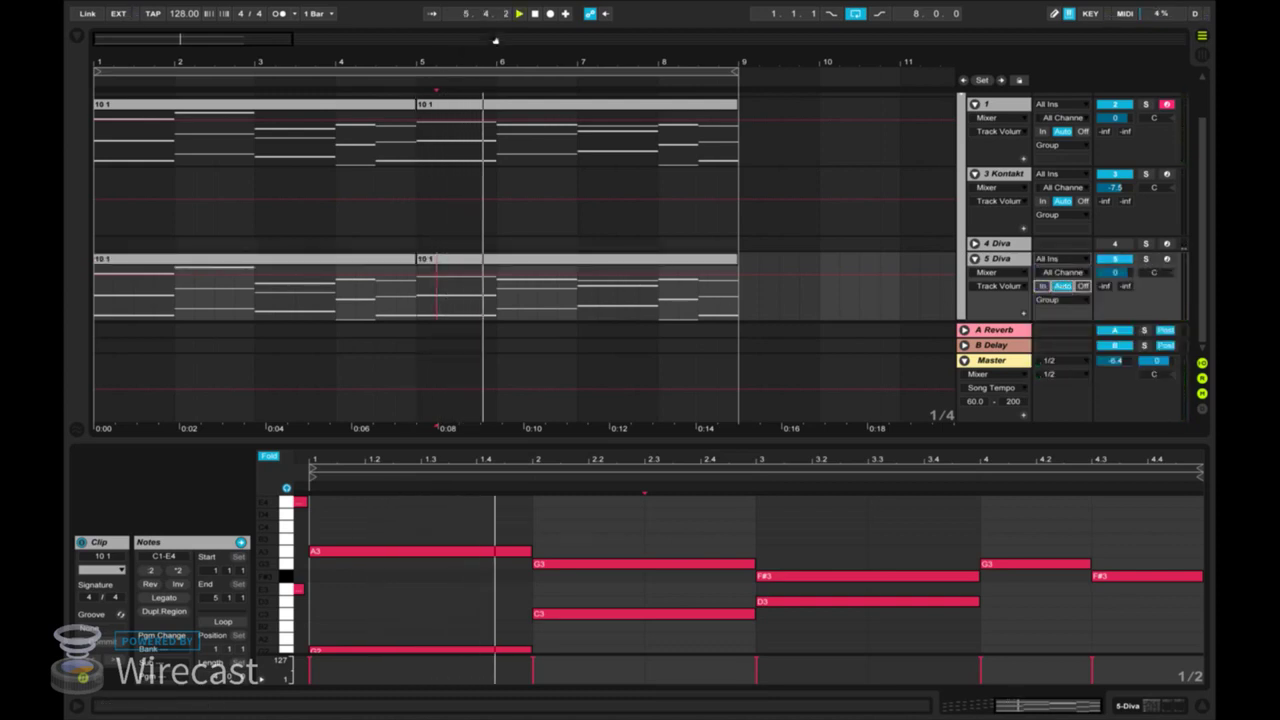
double_click(534, 13)
key(space)
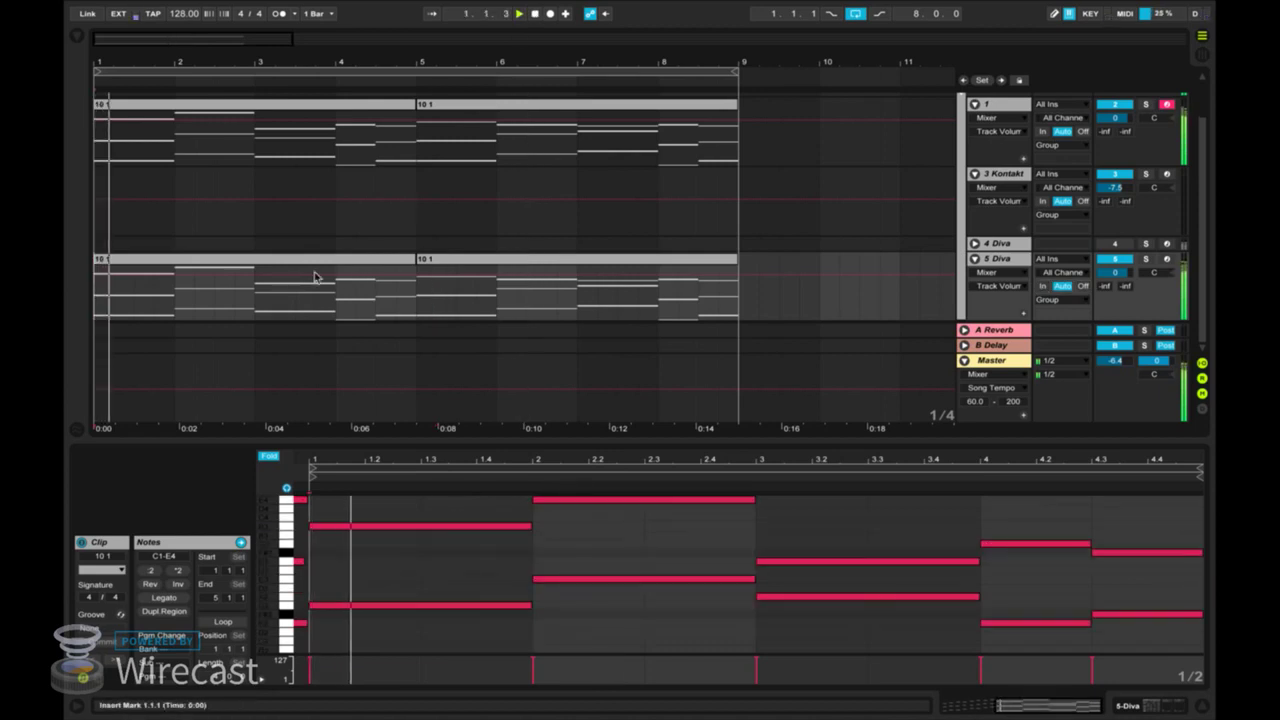
Enlarge the note editor for the first 5 Diva clip and deactivate all its chord notes in bars 1 to 4.
click(294, 268)
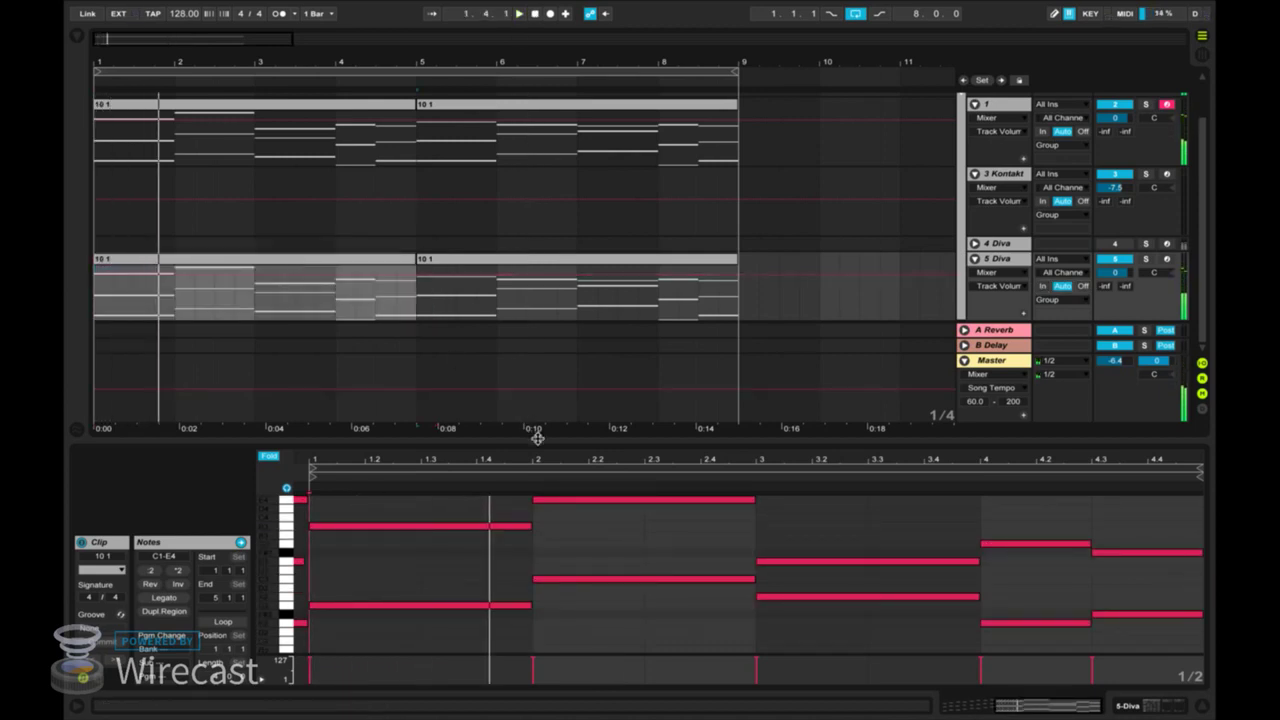
drag(537, 438, 541, 171)
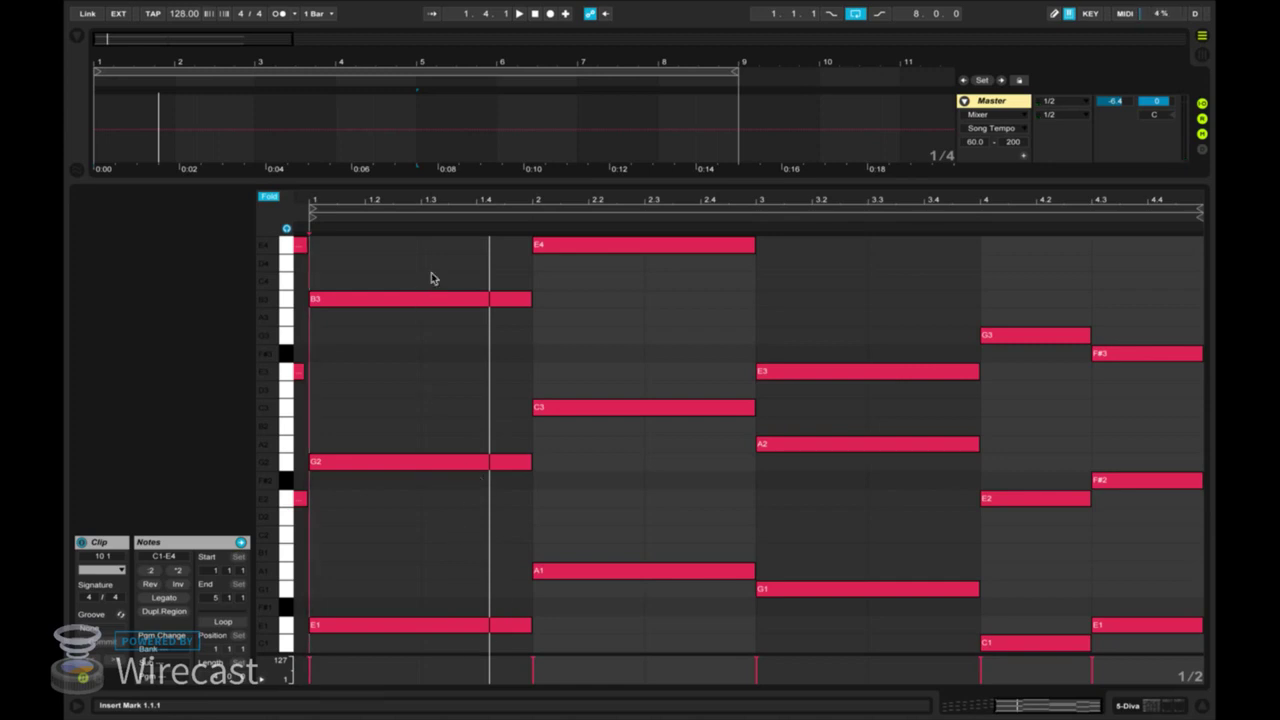
drag(408, 520, 1032, 156)
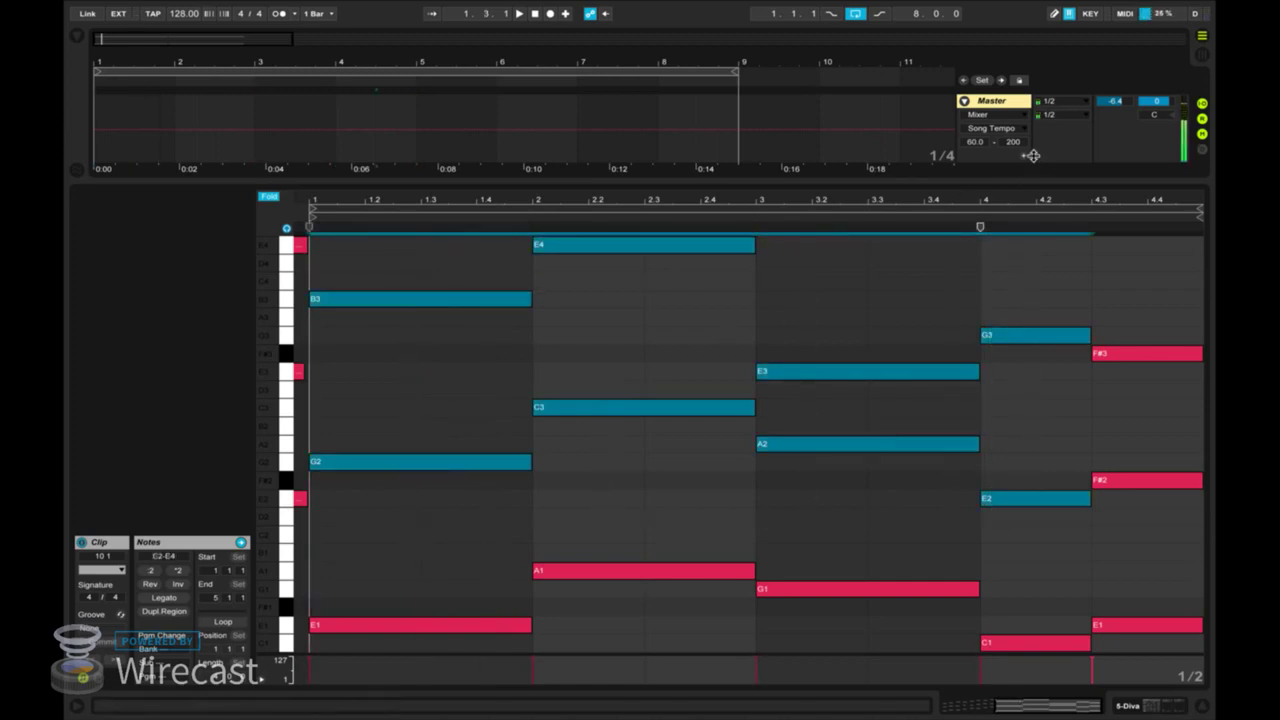
drag(468, 658, 990, 156)
drag(434, 254, 1205, 659)
click(1202, 653)
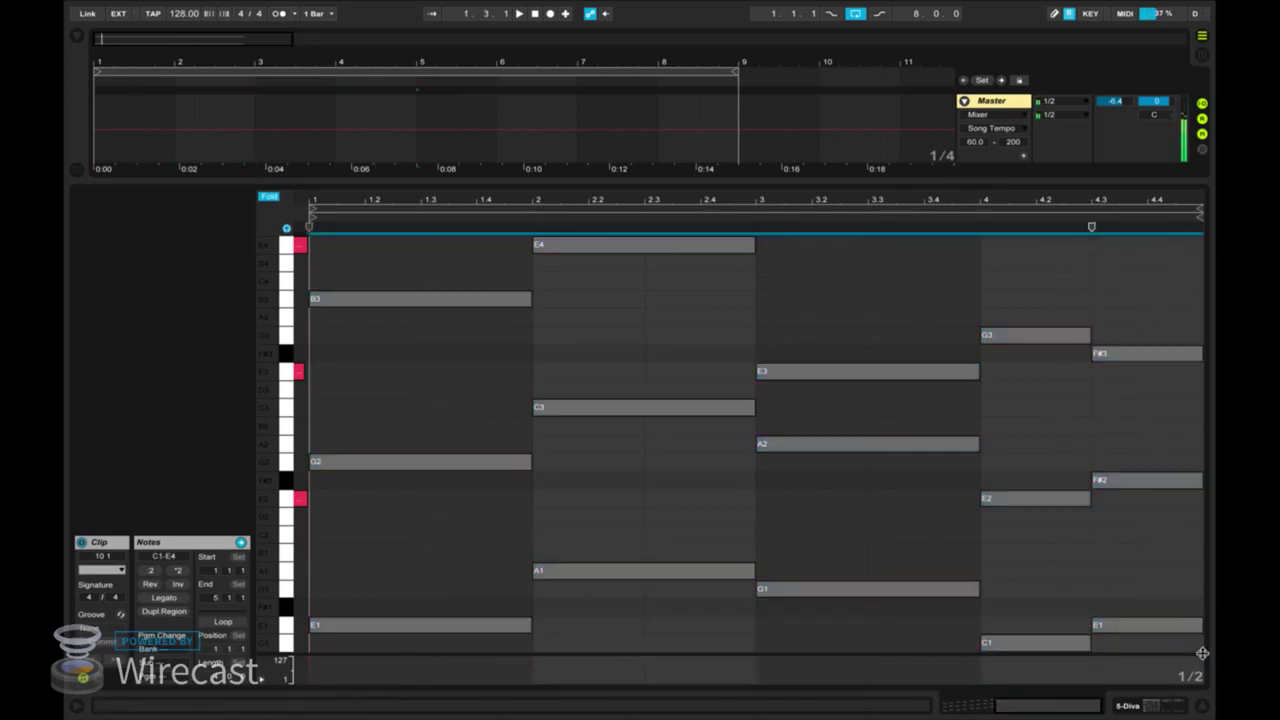
Add one-bar melody notes in the first 5 Diva clip: G3 in bar 1 and A3 in bar 2.
key(minus)
key(minus)
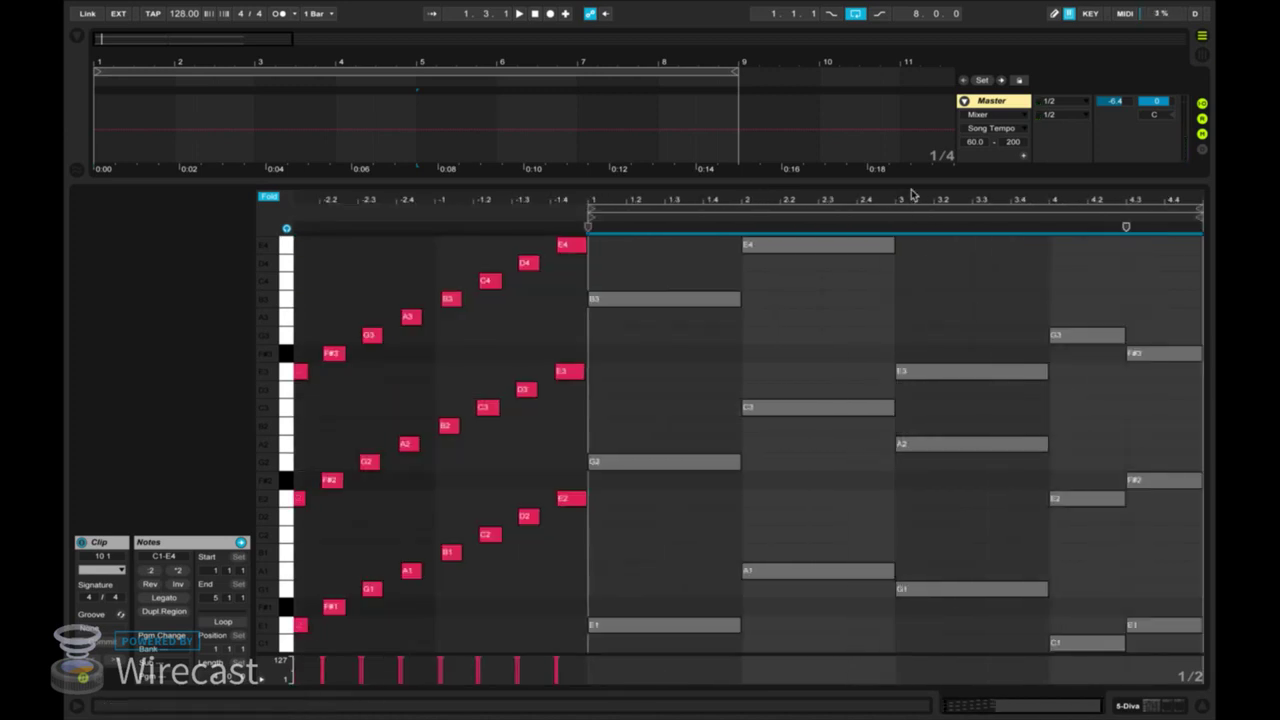
key(plus)
key(plus)
key(minus)
key(minus)
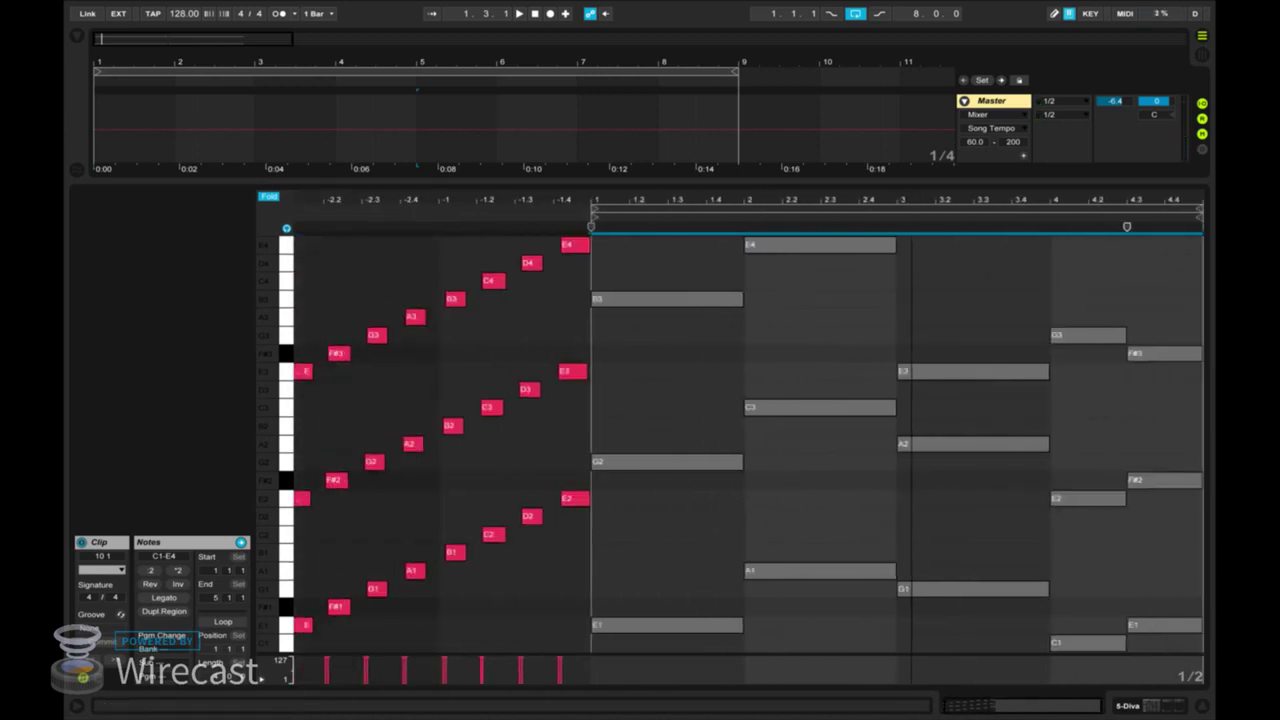
click(717, 374)
drag(717, 374, 900, 318)
key(space)
double_click(760, 340)
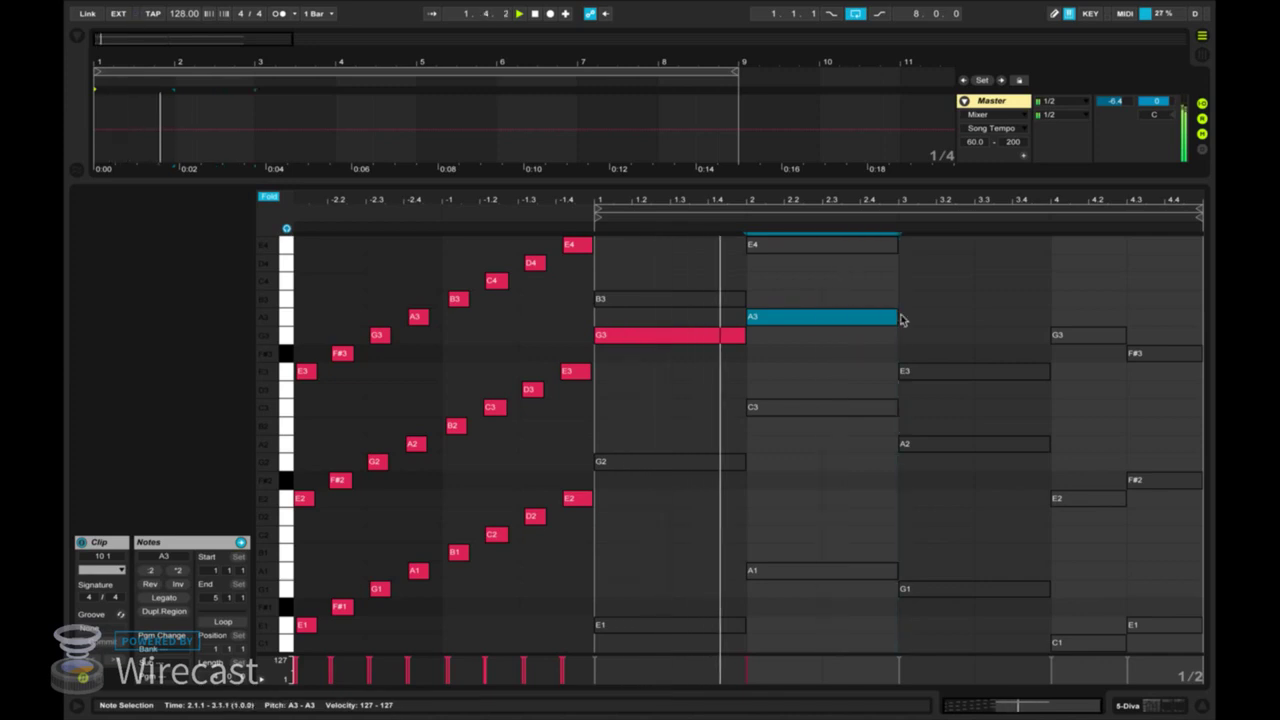
Add one-bar F#3 notes in bars 3 and 4, raise the bar 3 note to B3 and play the melody.
click(920, 322)
drag(922, 320, 1048, 354)
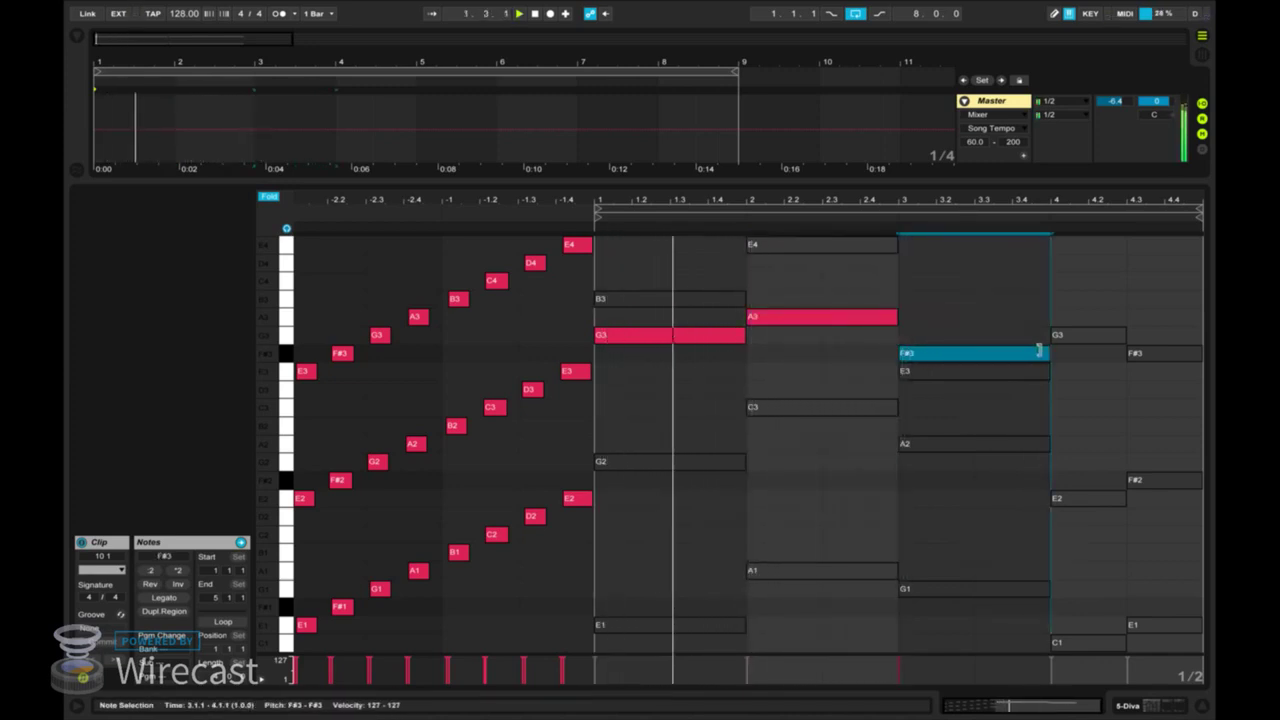
key(ctrl+d)
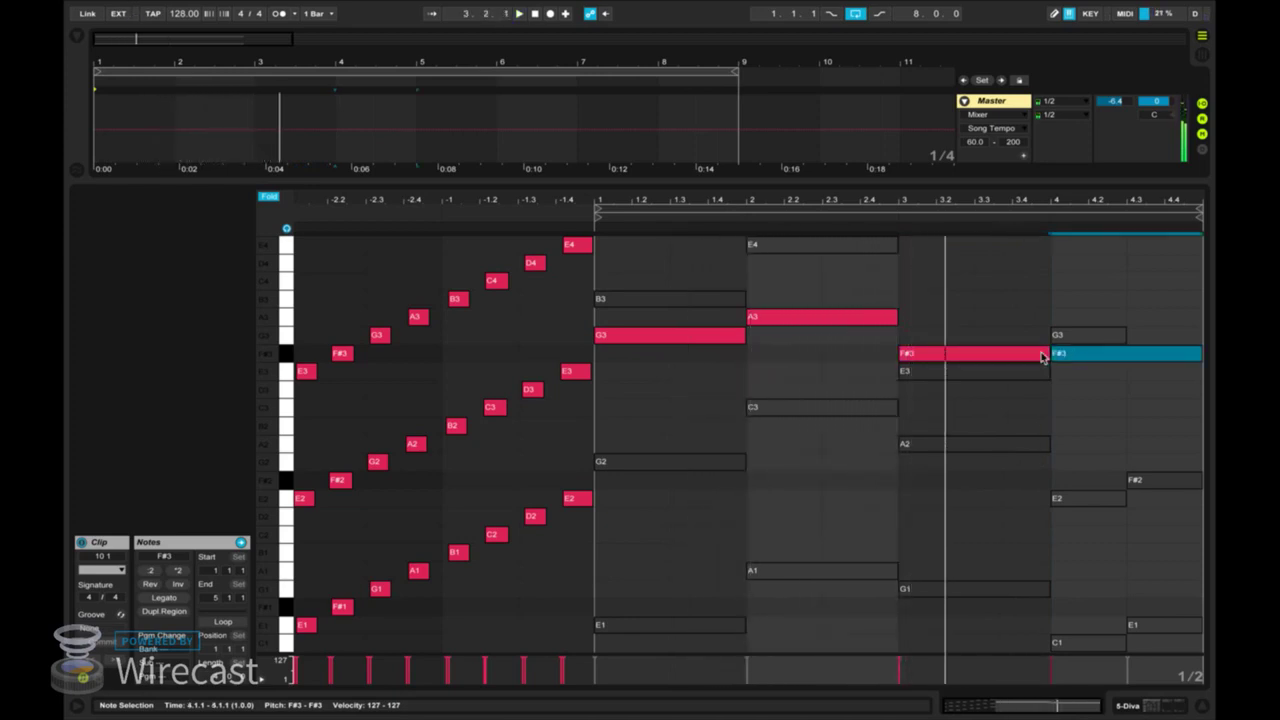
drag(1041, 355, 1014, 297)
key(space)
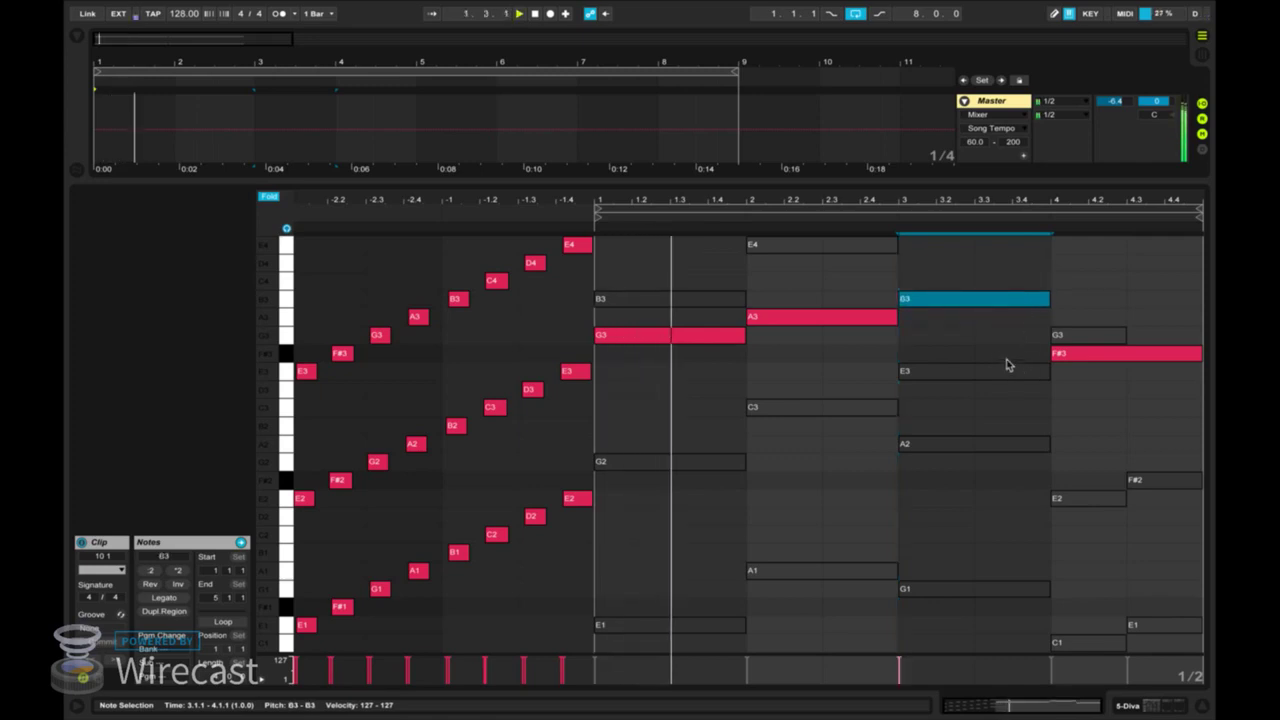
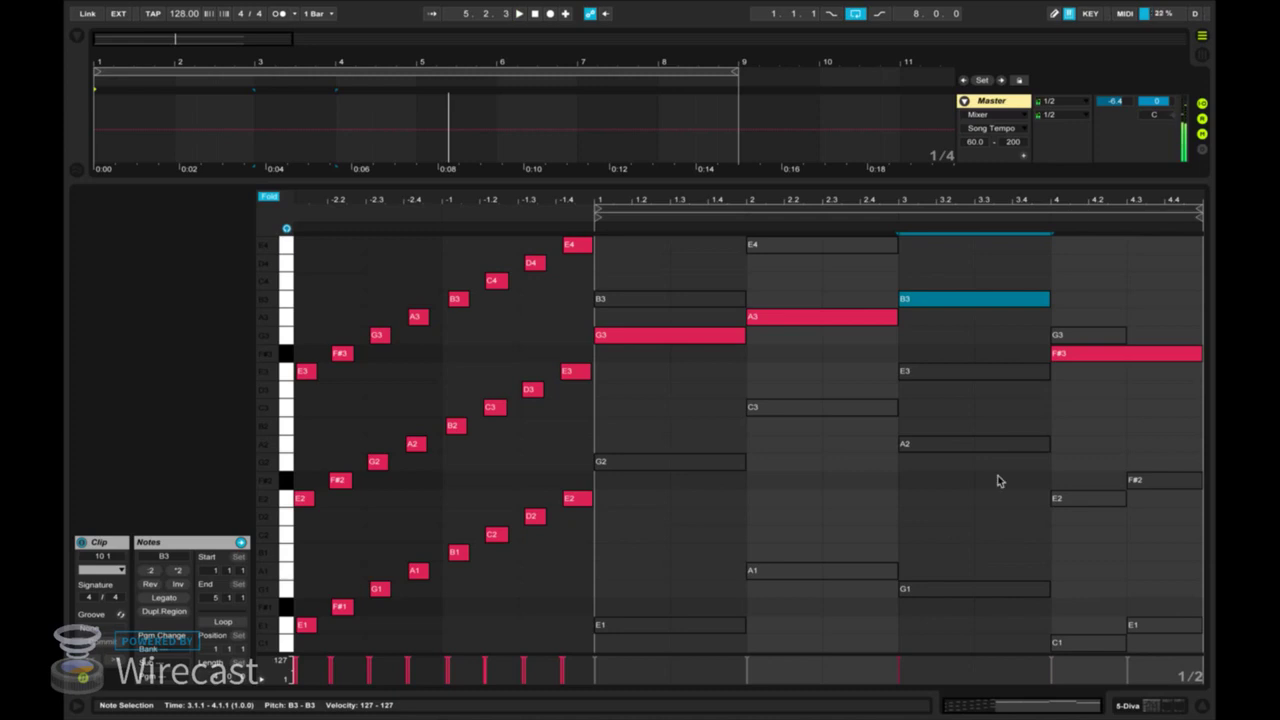
Duplicate the first 5 Diva melody clip over bars 5 to 8 and play the result.
click(1132, 705)
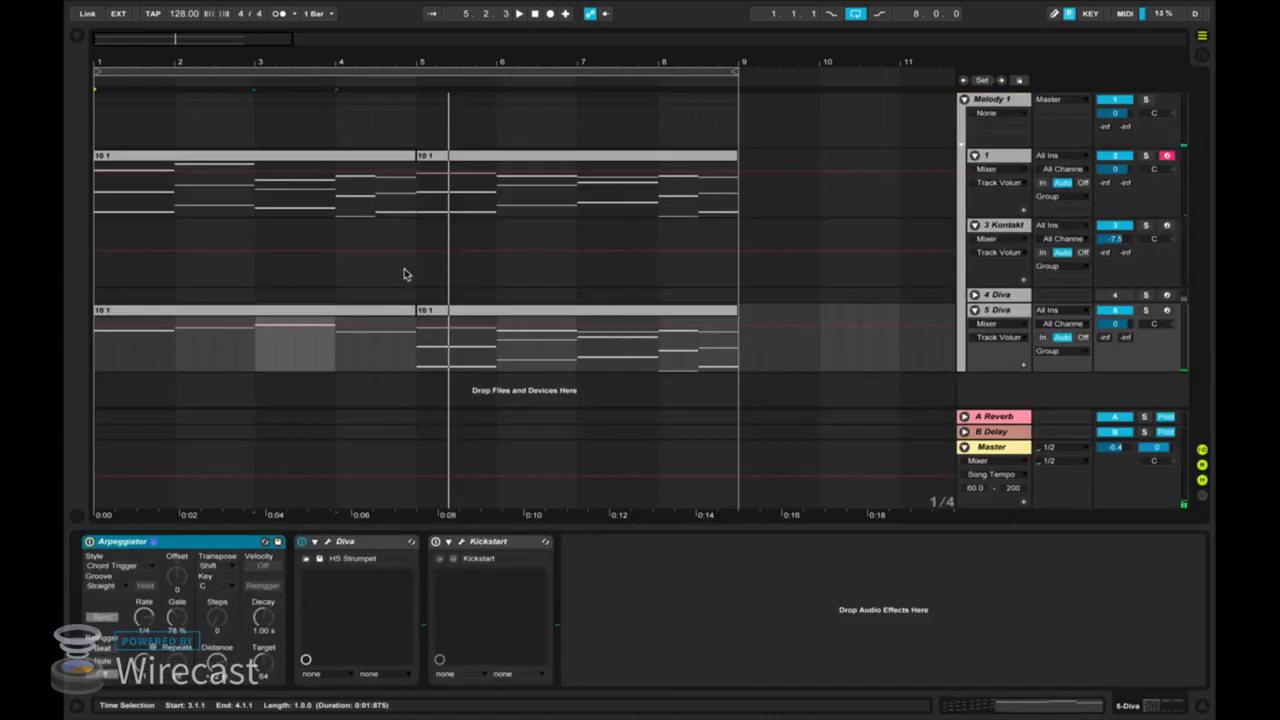
click(385, 308)
key(super+d)
key(space)
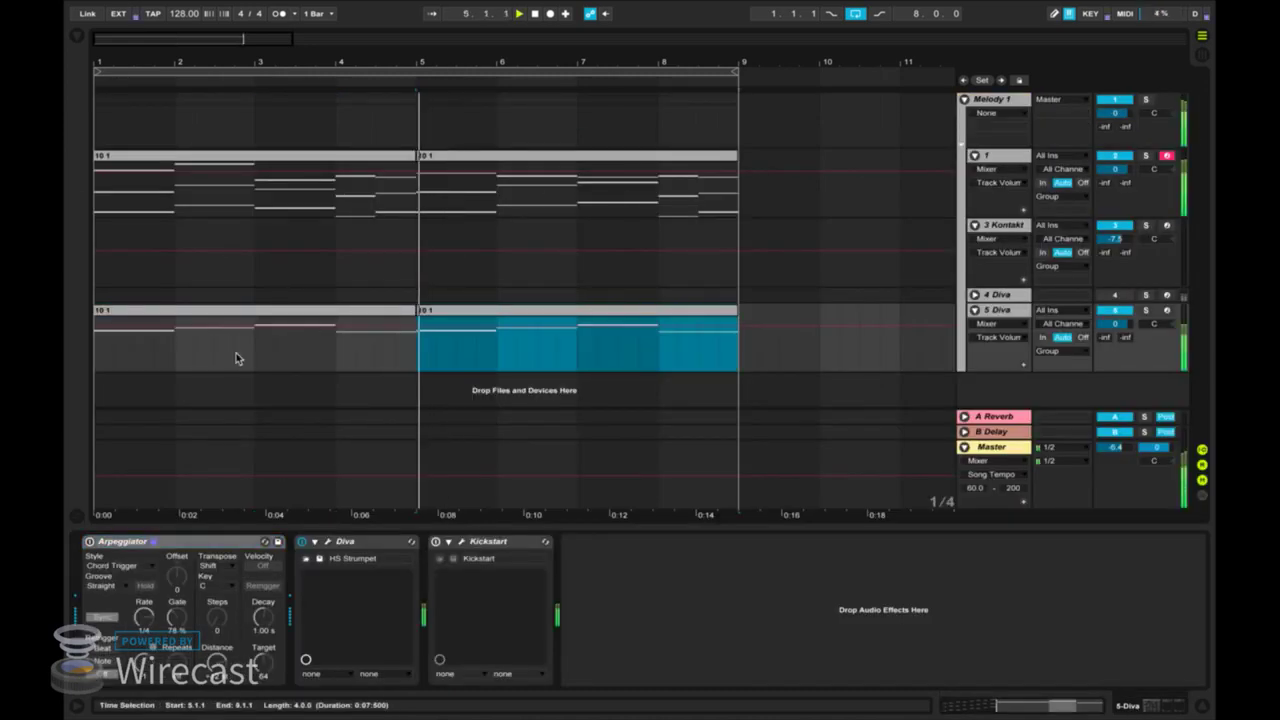
In the second 5 Diva clip, move the bar 3 melody note to E4 and the bar 4 note to D4.
double_click(533, 314)
drag(958, 297, 970, 255)
key(space)
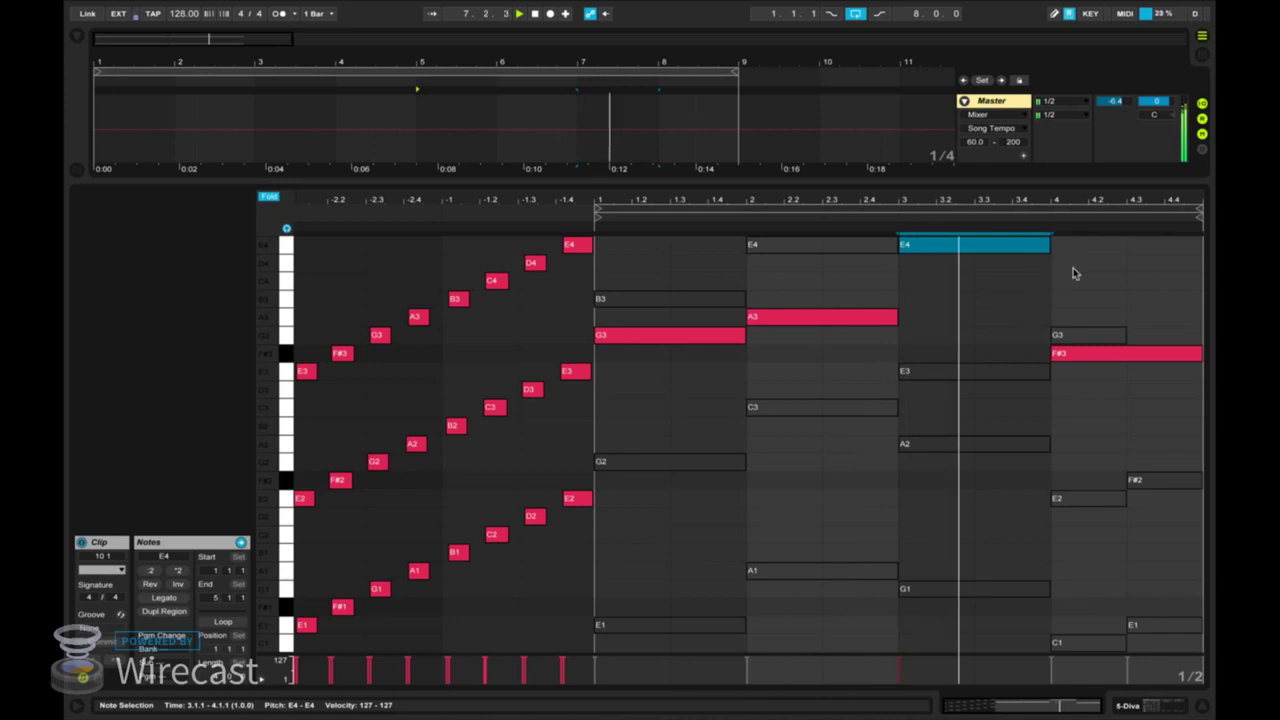
drag(1065, 358, 1070, 264)
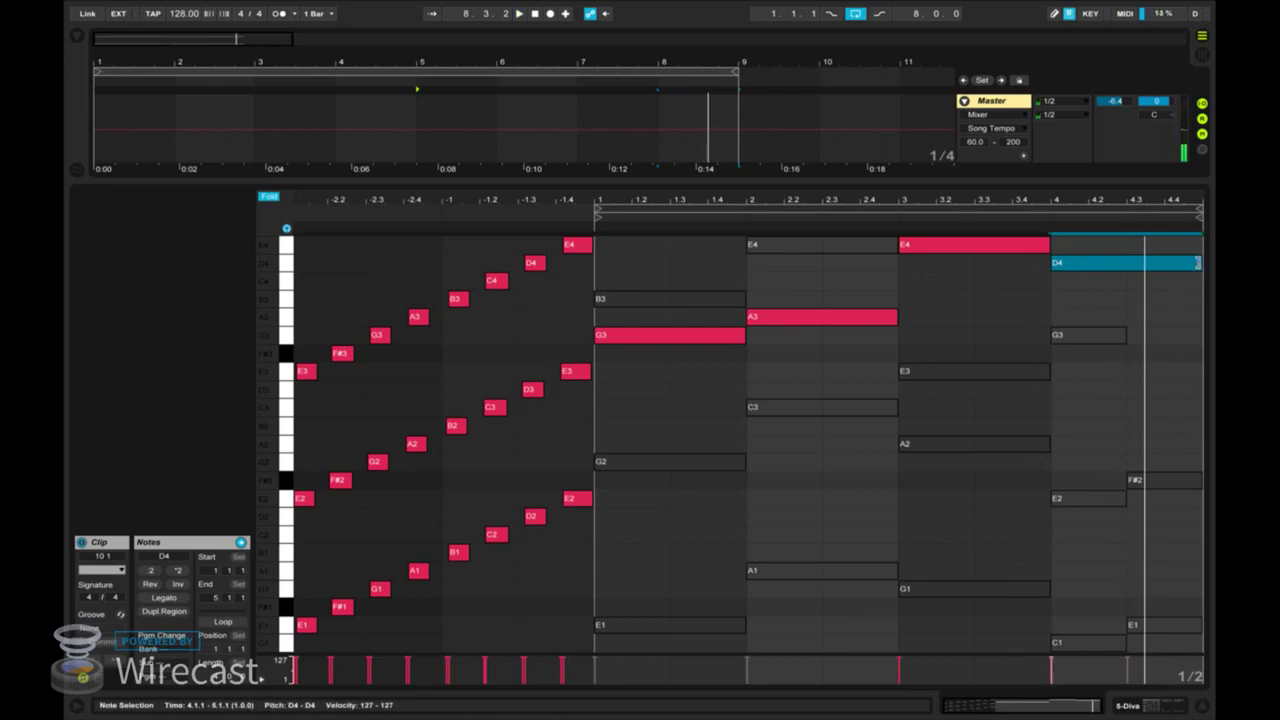
Shorten the bar 4 D4 note to half a bar, add a half-bar B3 note at 4.3.1 and audition it.
drag(1197, 263, 1139, 307)
double_click(1138, 282)
click(1040, 220)
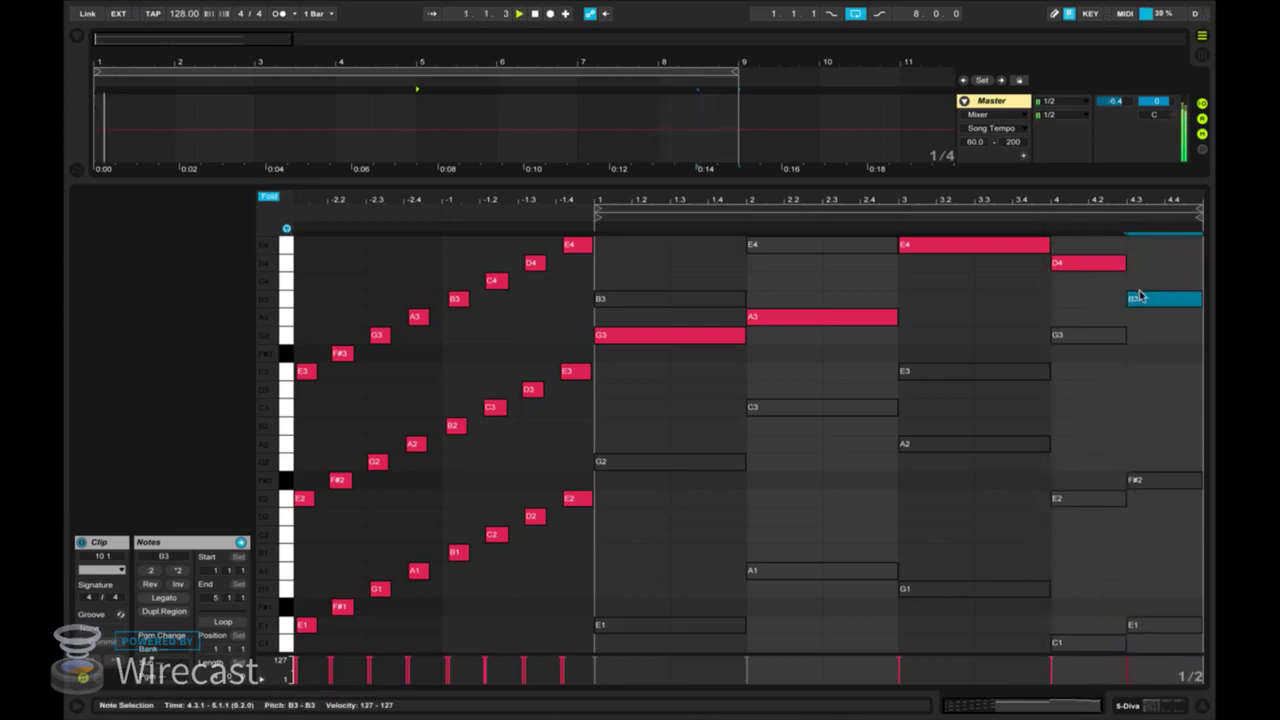
Try the half-bar note at 4.3.1 on G3, B3 and C4.
drag(1149, 300, 1139, 340)
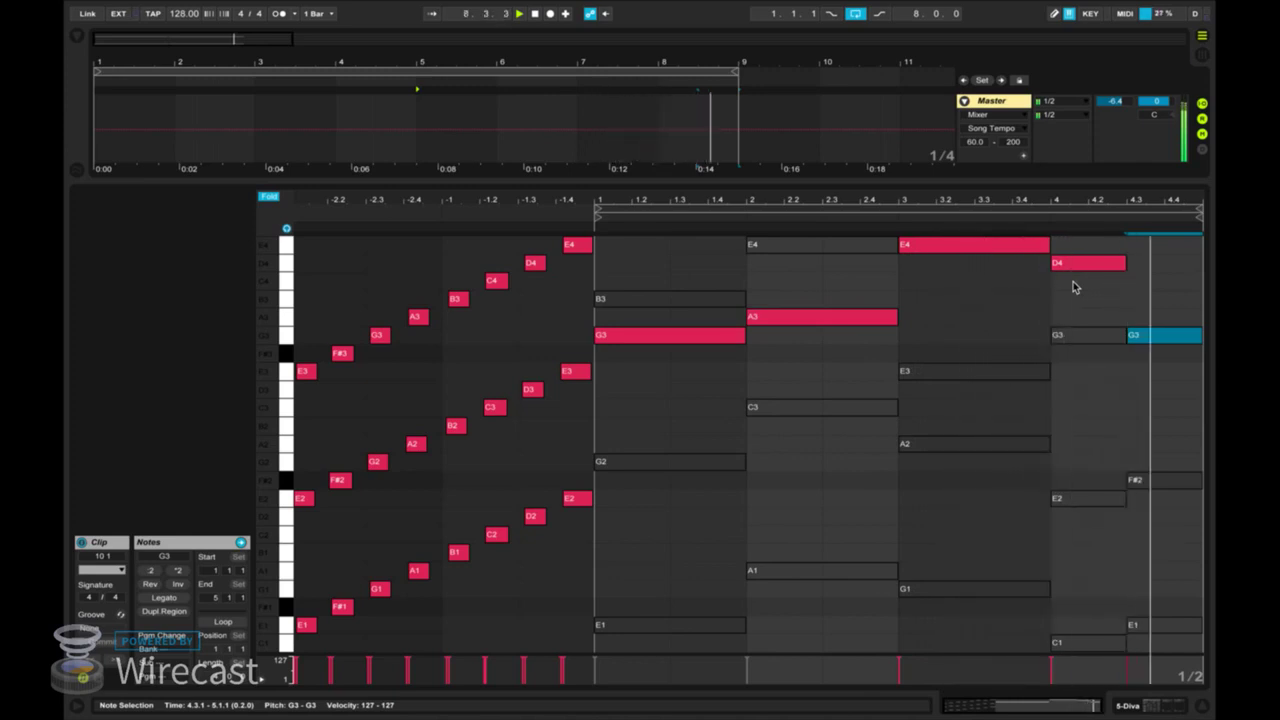
drag(1137, 337, 1140, 308)
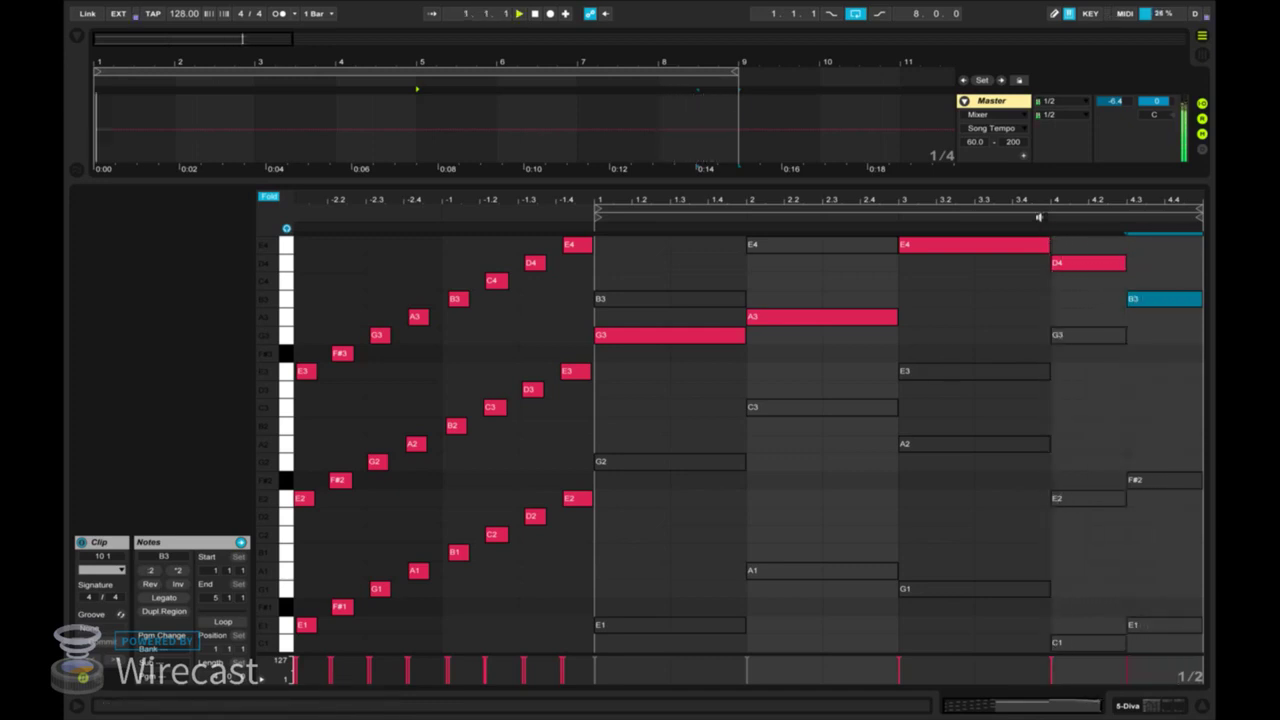
mouse_move(1143, 302)
mouse_down()
mouse_move(1146, 251)
mouse_move(1147, 282)
mouse_up()
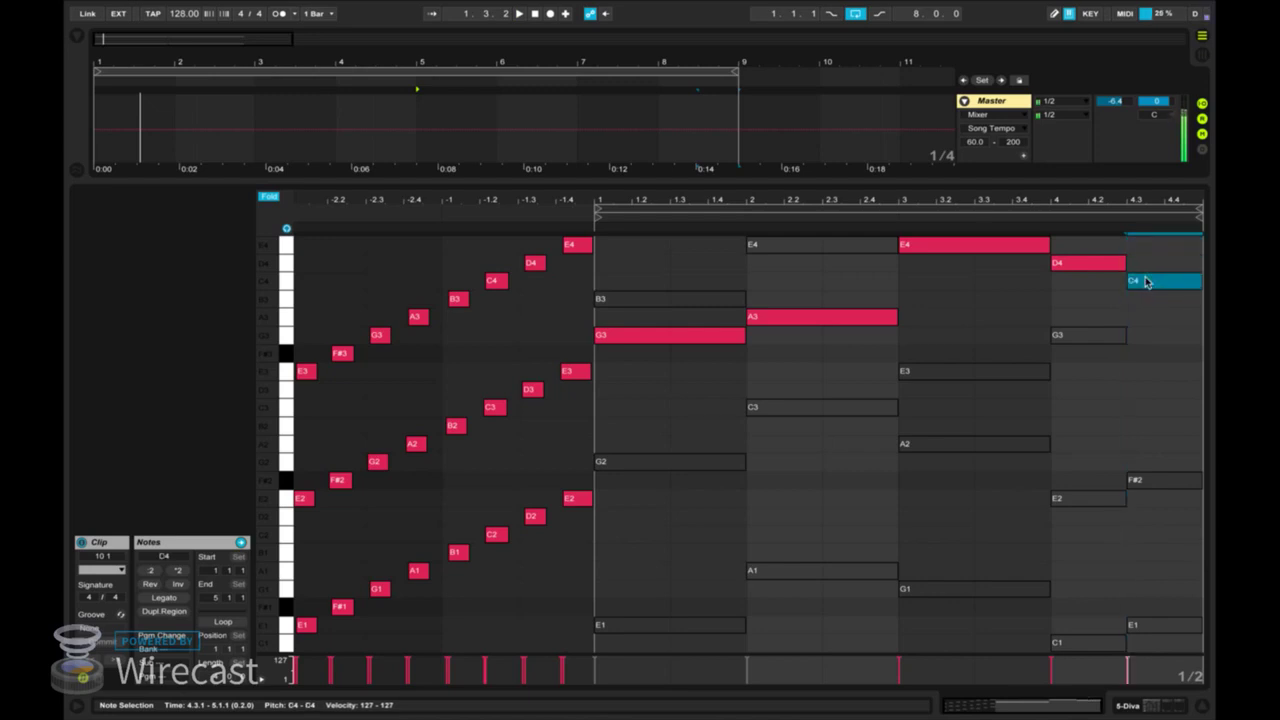
Unfold the note editor to all pitches and try the 4.3.1 note on C#4, C4, B3 and A#3.
click(268, 198)
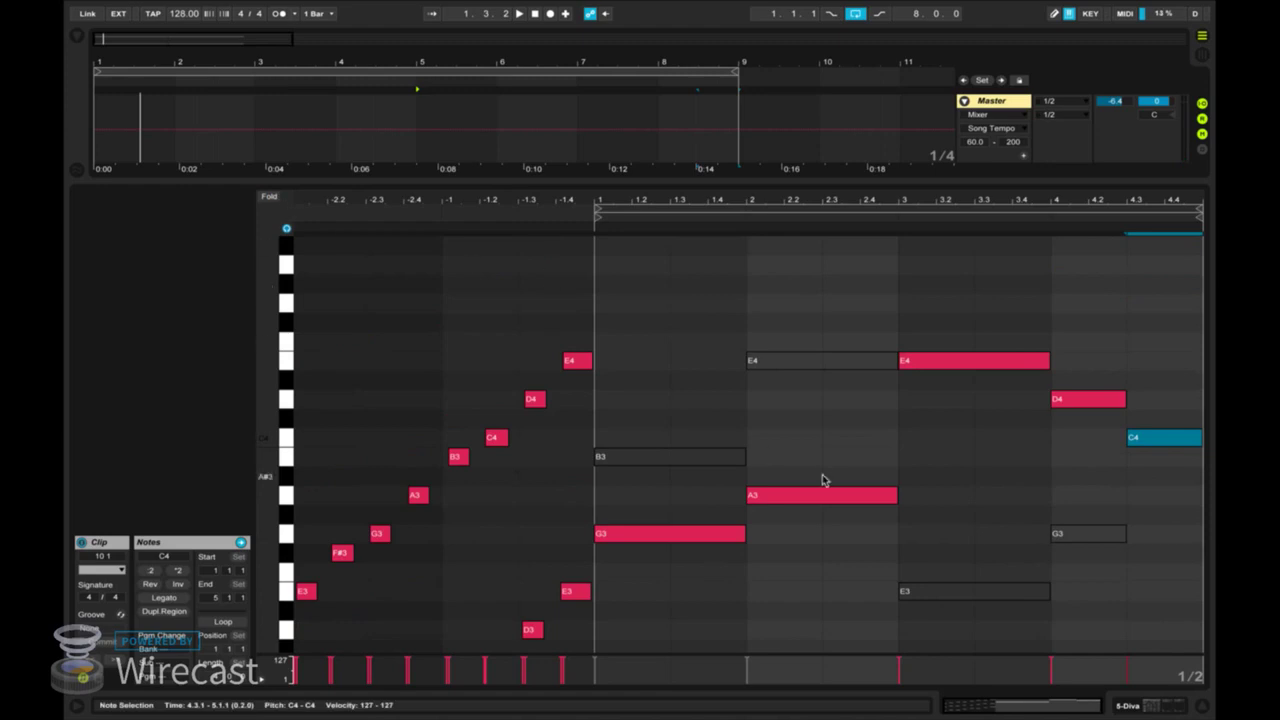
key(Up)
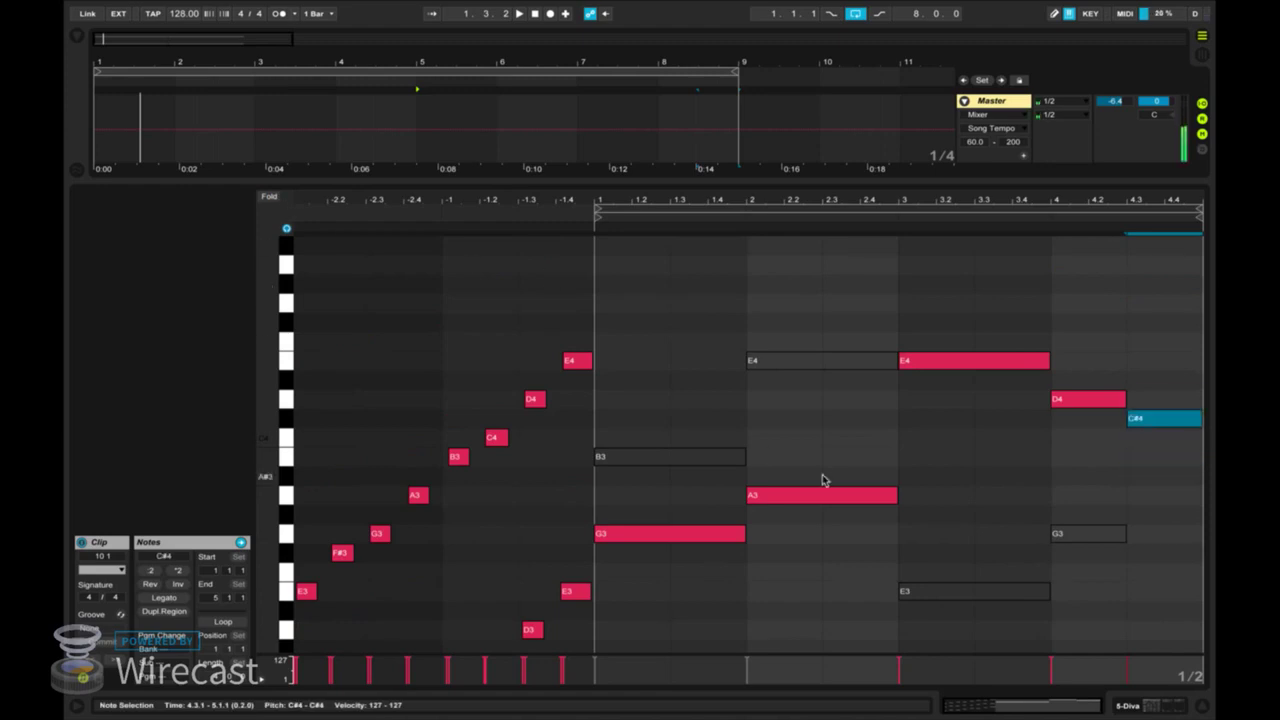
key(Down)
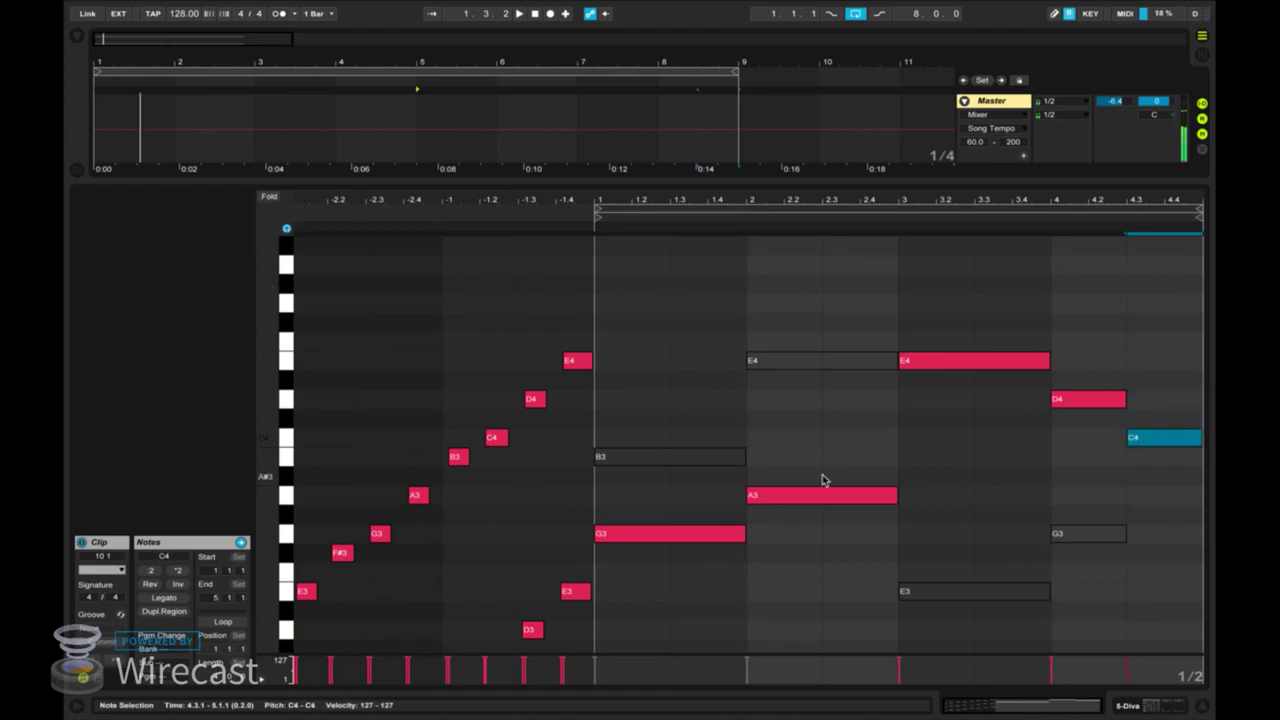
key(Down)
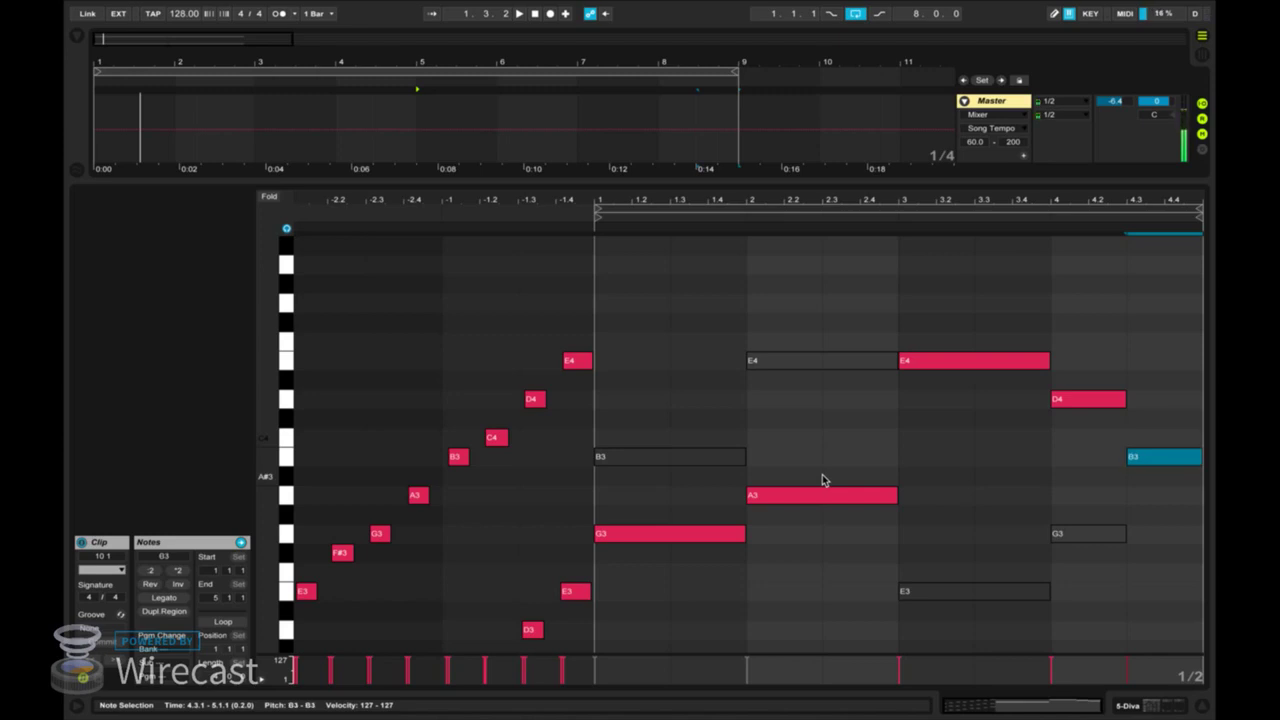
key(Down)
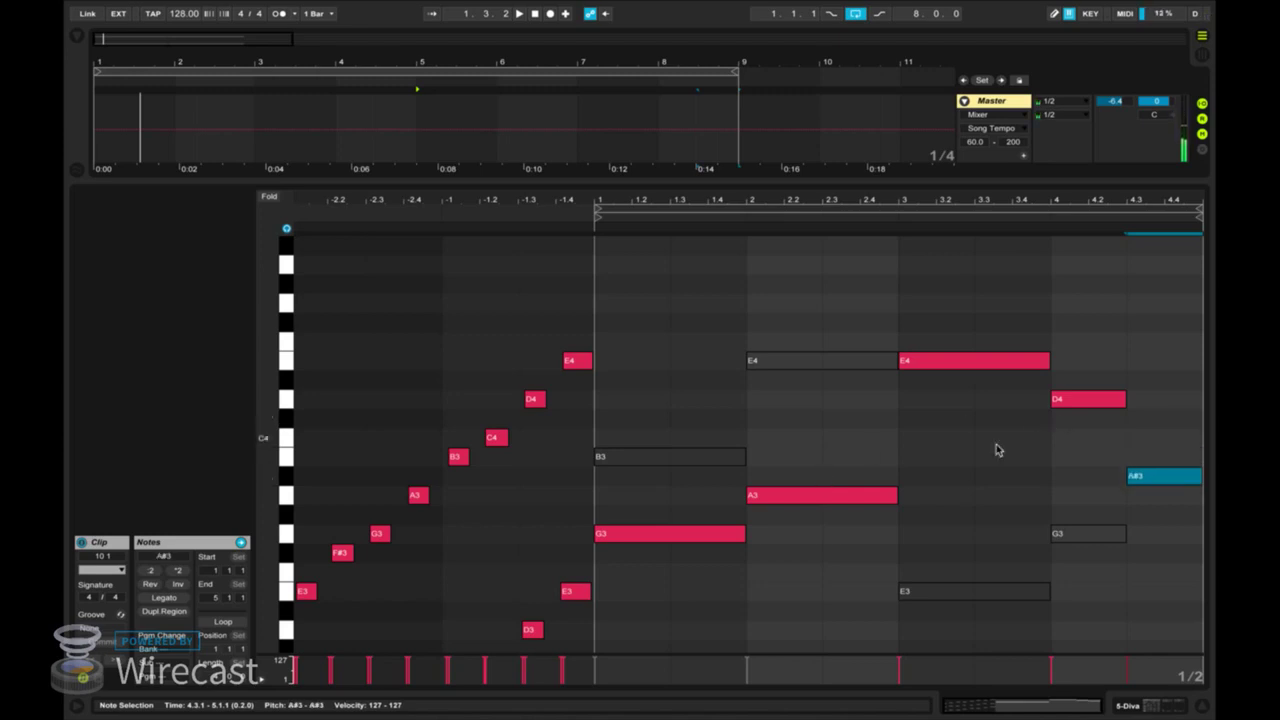
Audition the clip's ending, trying the 4.3.1 note on A3 and G#3 before moving it up to C#4.
click(1032, 218)
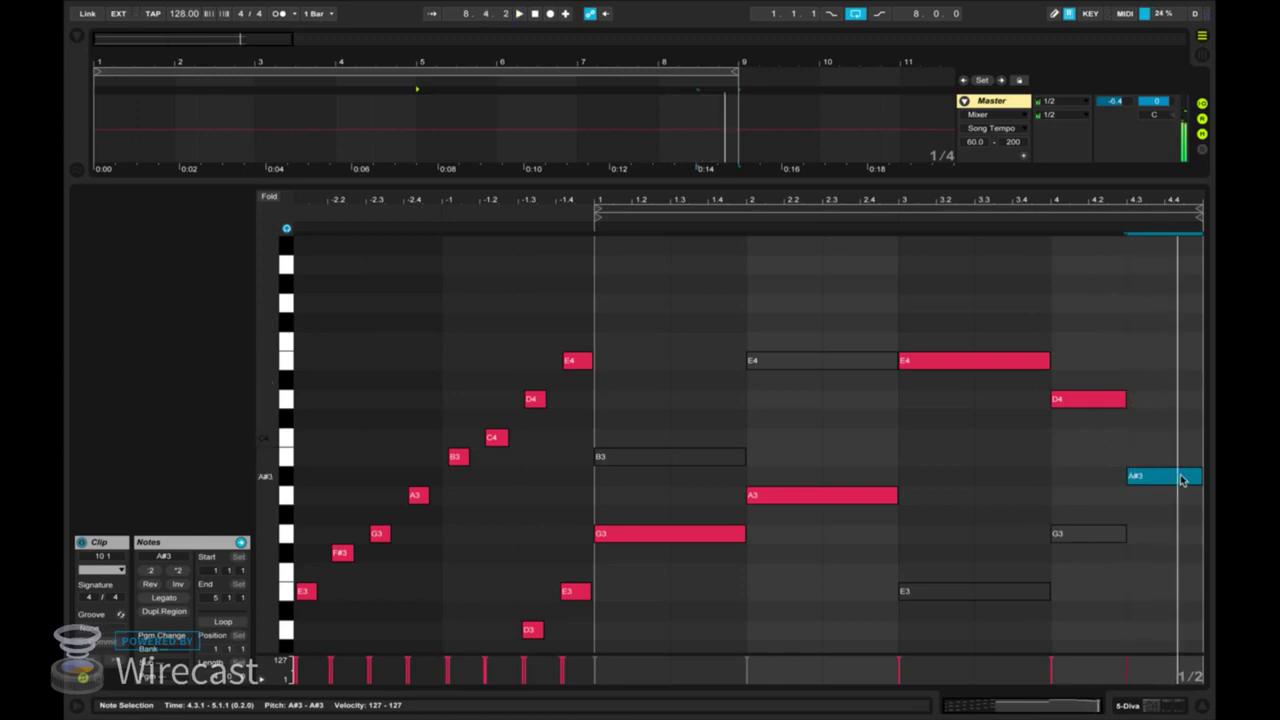
key(Down)
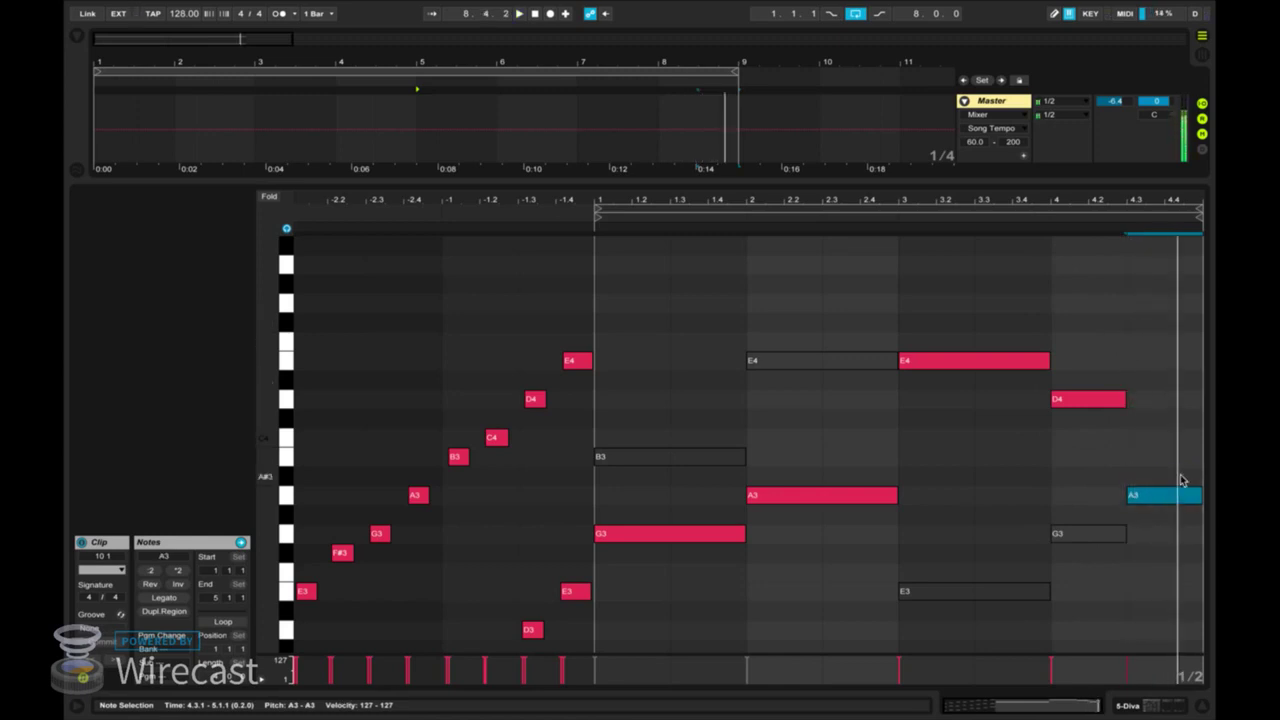
key(Down)
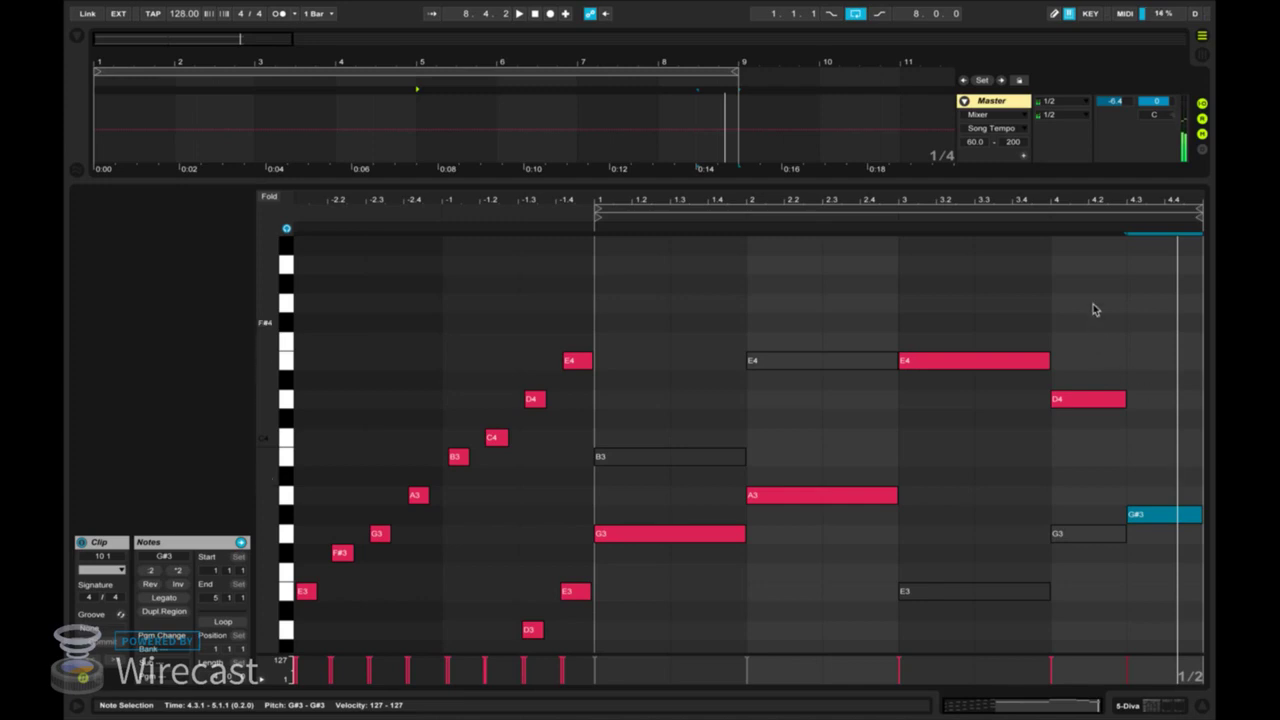
click(1040, 227)
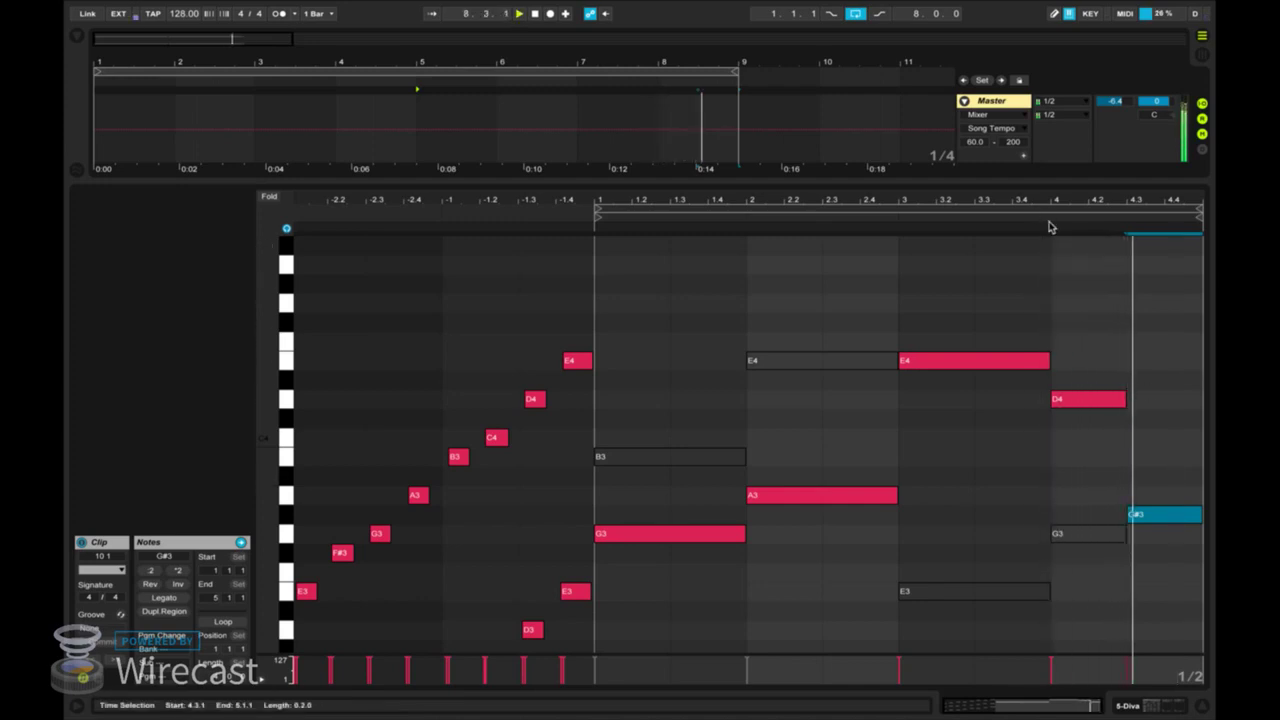
drag(1142, 512, 1149, 418)
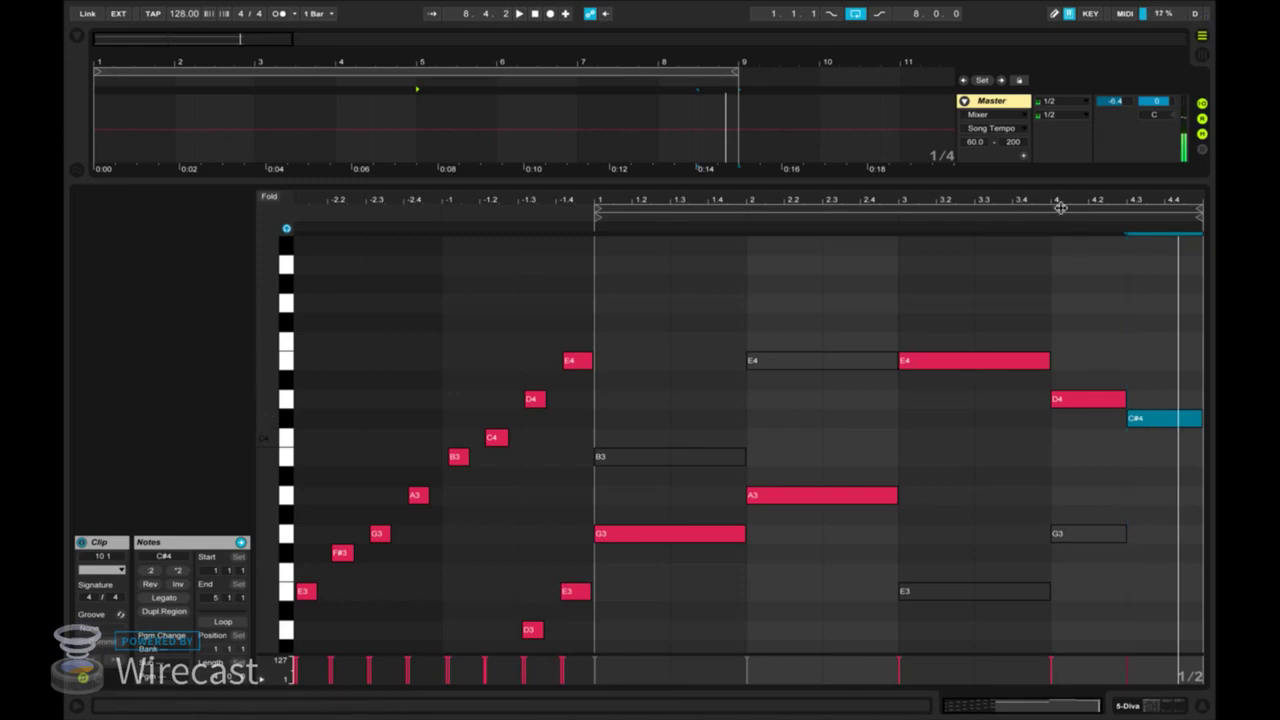
Move the 4.3.1 note in the second 5 Diva clip up to E4 and fold the note editor to the used pitches.
key(Up)
key(Up)
key(Up)
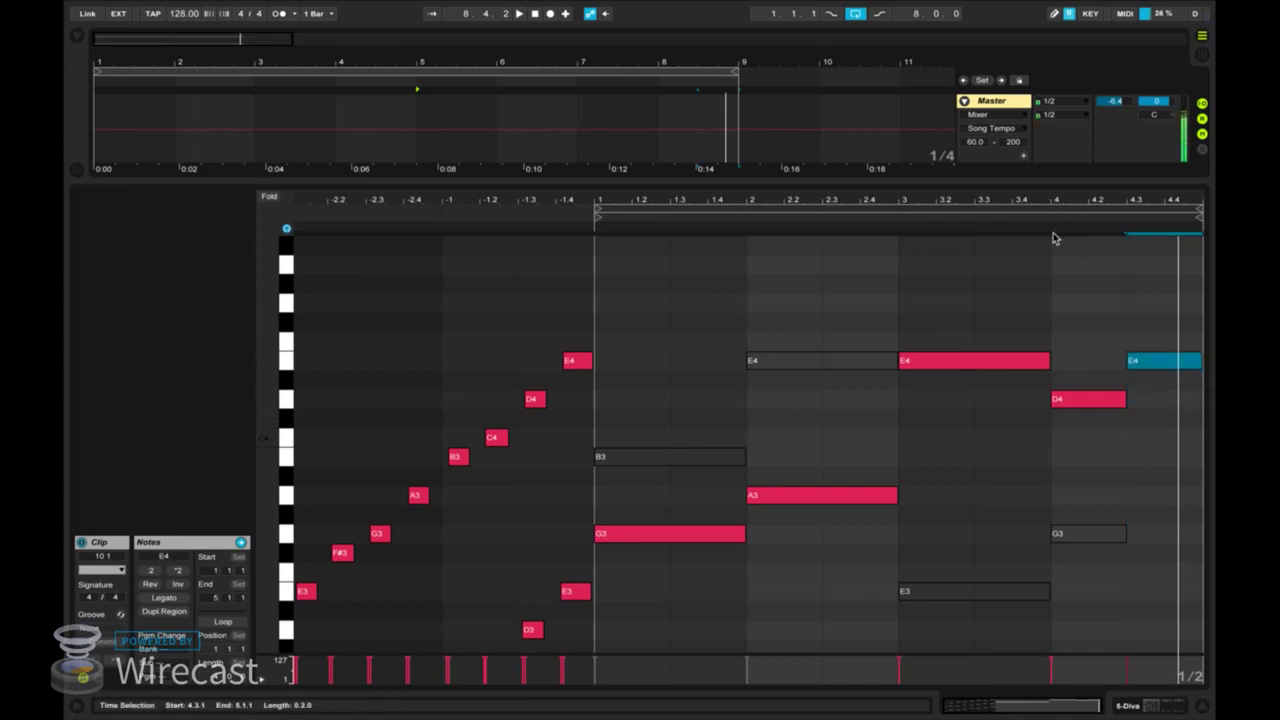
click(1013, 216)
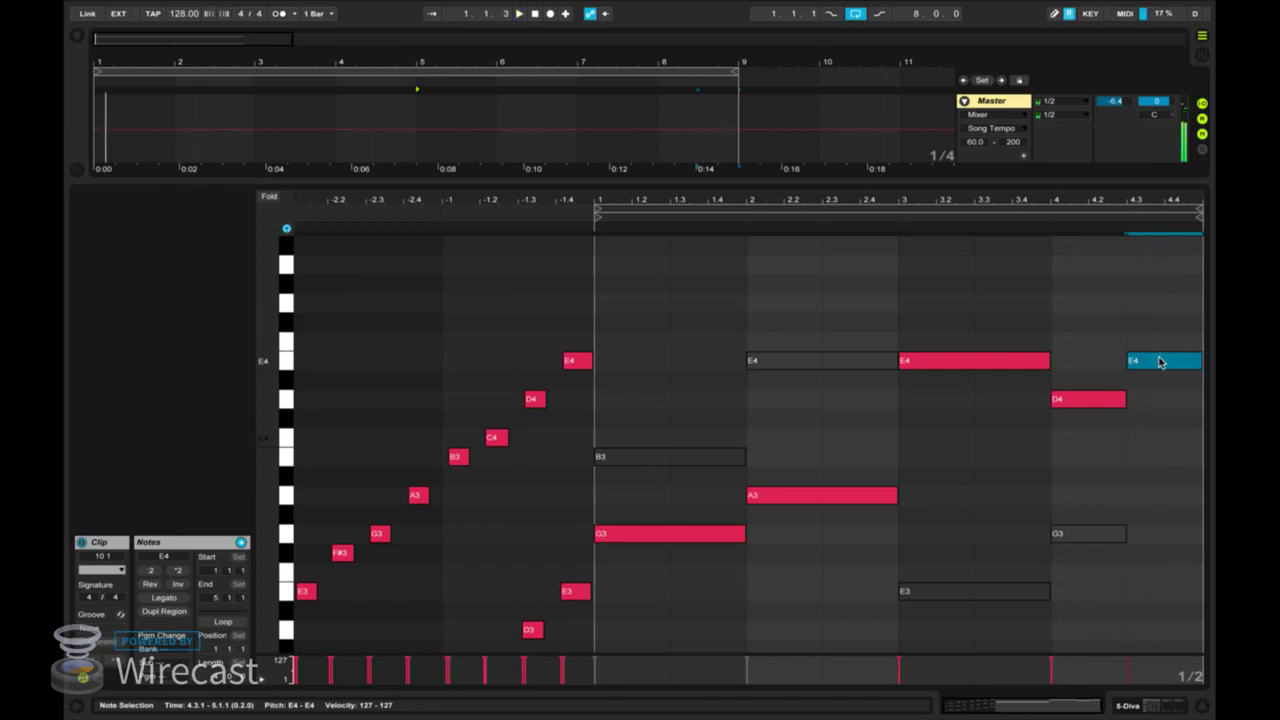
click(262, 198)
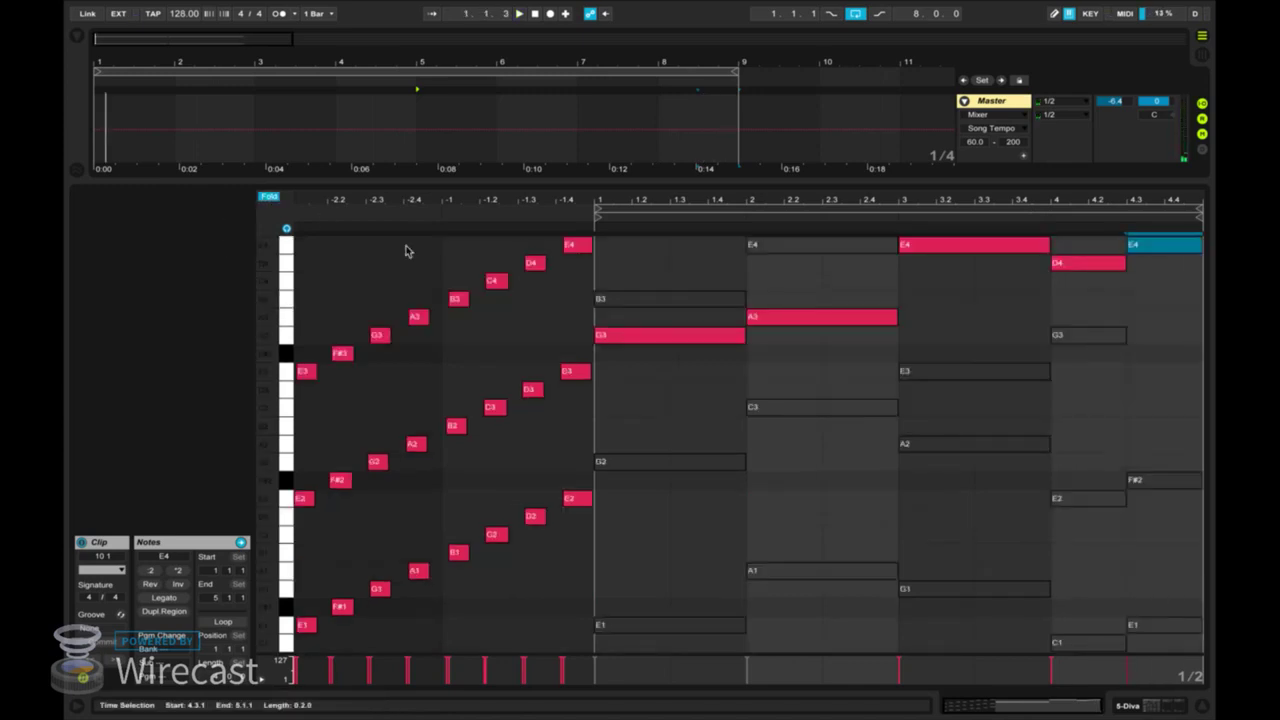
Show the 5 Diva track's devices and audition the chords and melody from bar 1.
key(space)
click(1130, 706)
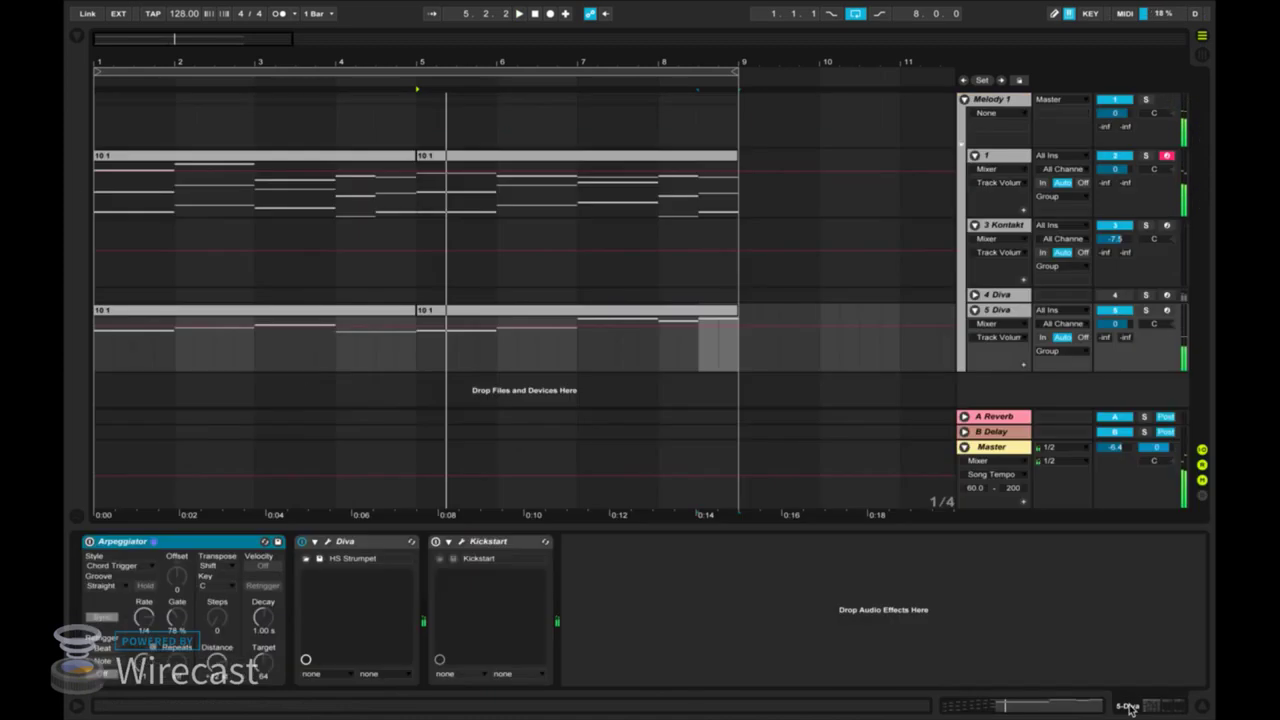
click(536, 16)
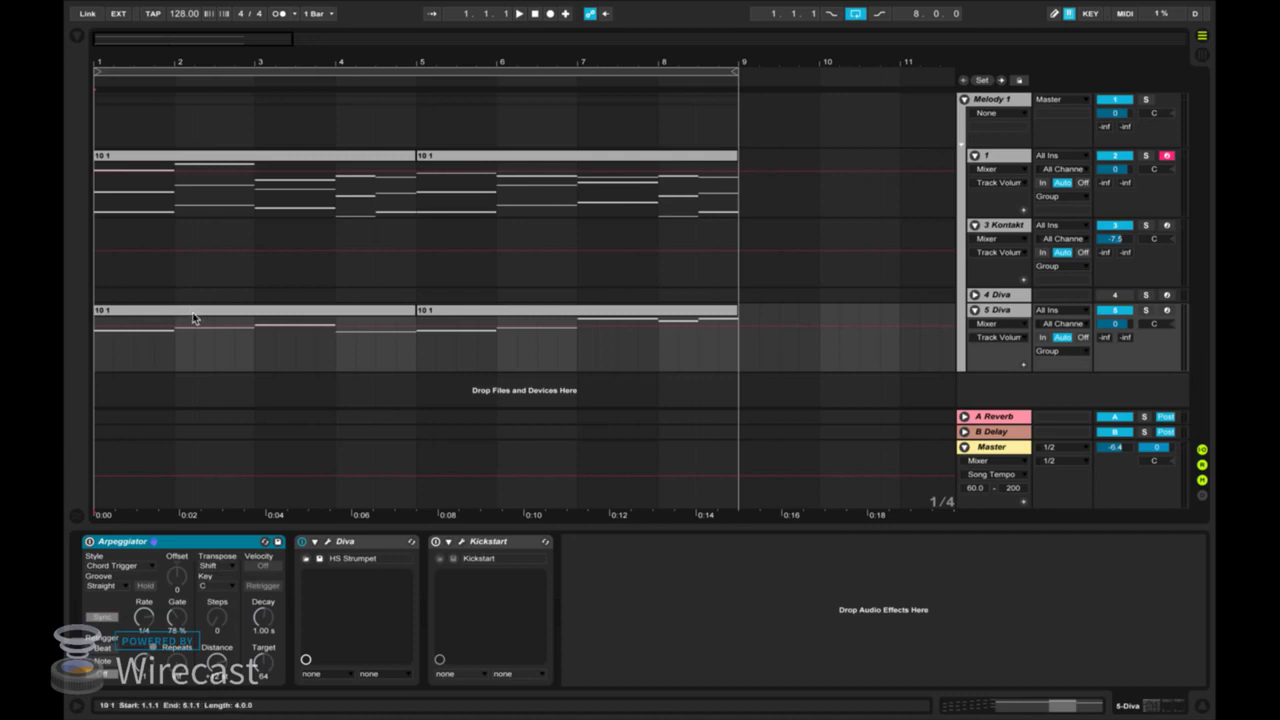
key(space)
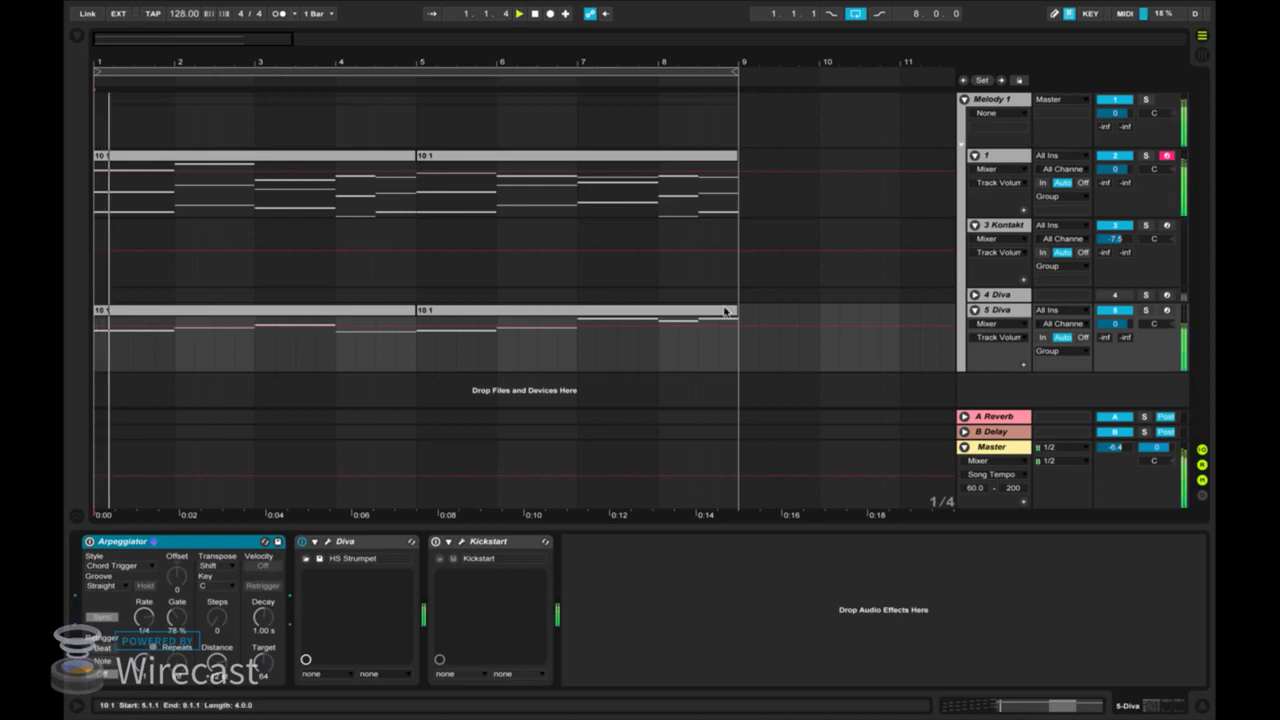
Duplicate the 5 Diva track and try the HS Switched On Voicing preset on the copy.
right_click(997, 311)
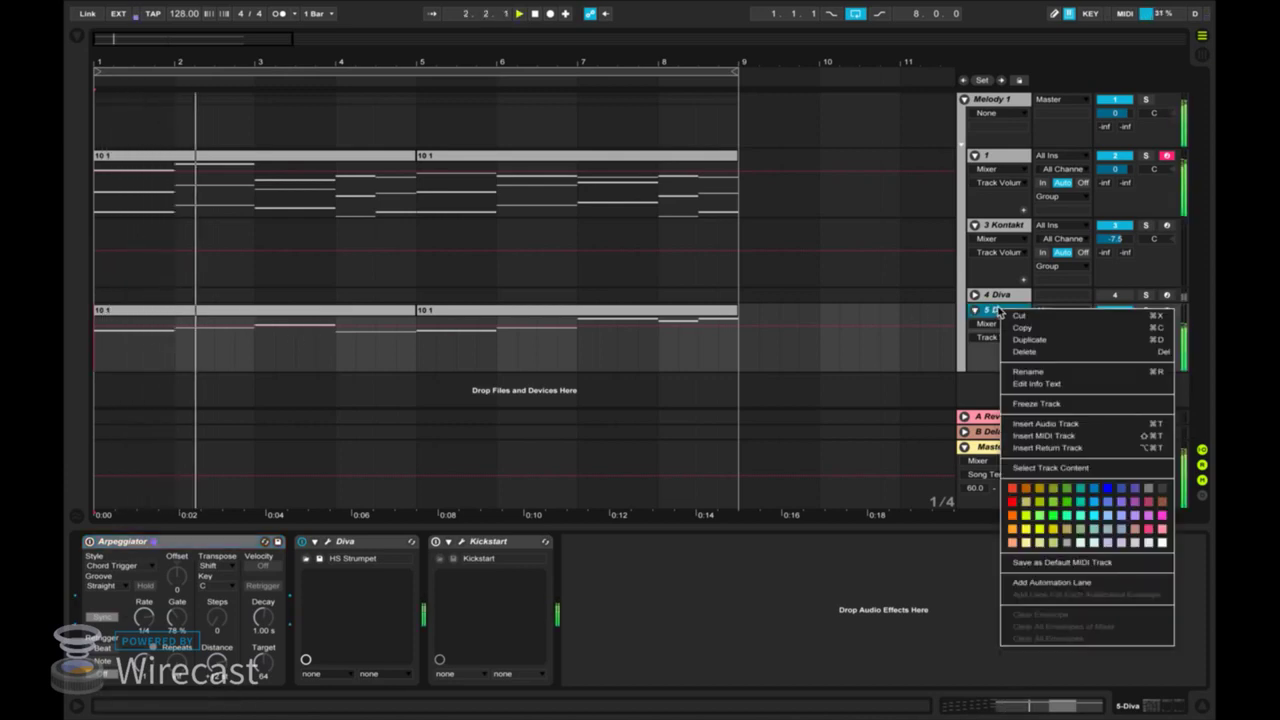
click(991, 317)
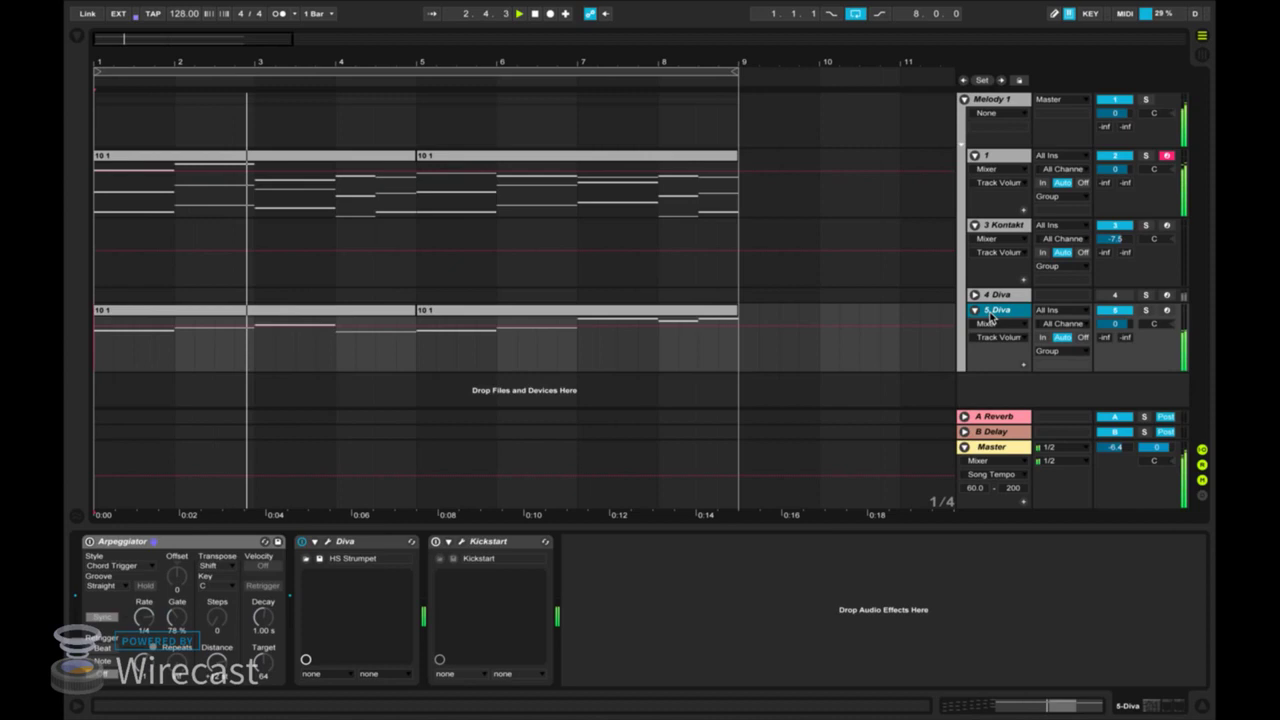
key(ctrl+d)
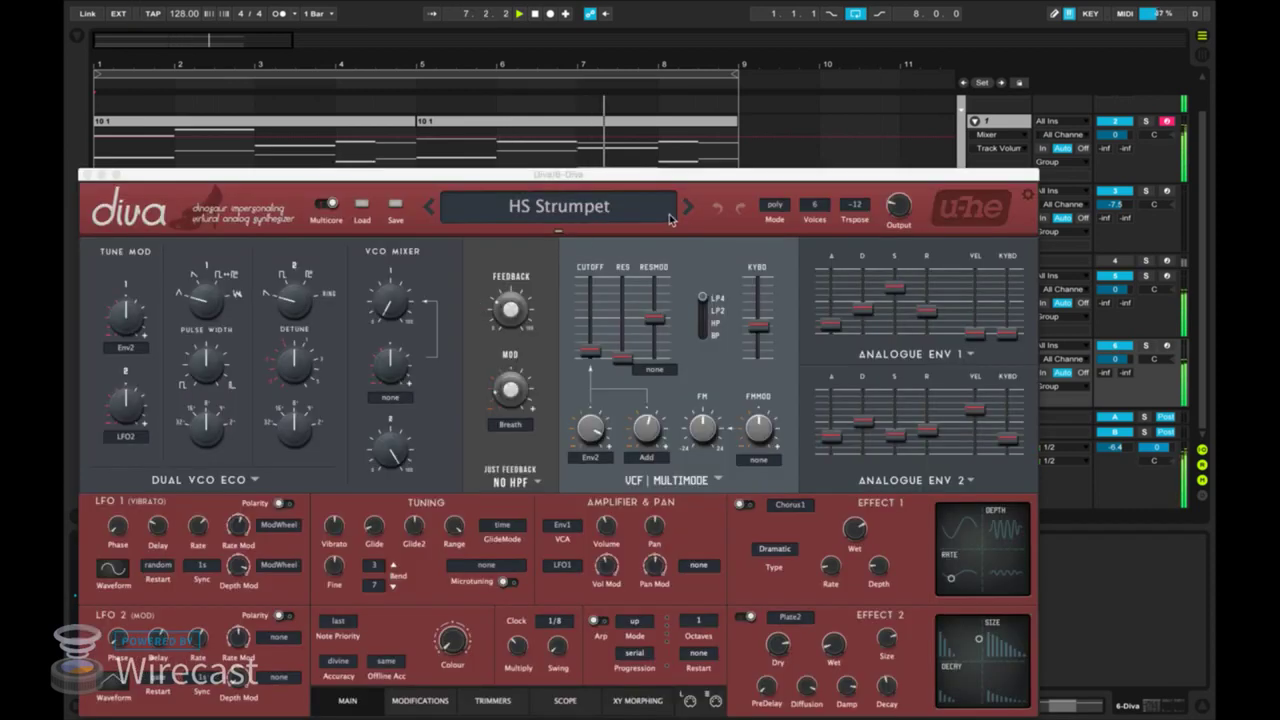
click(688, 208)
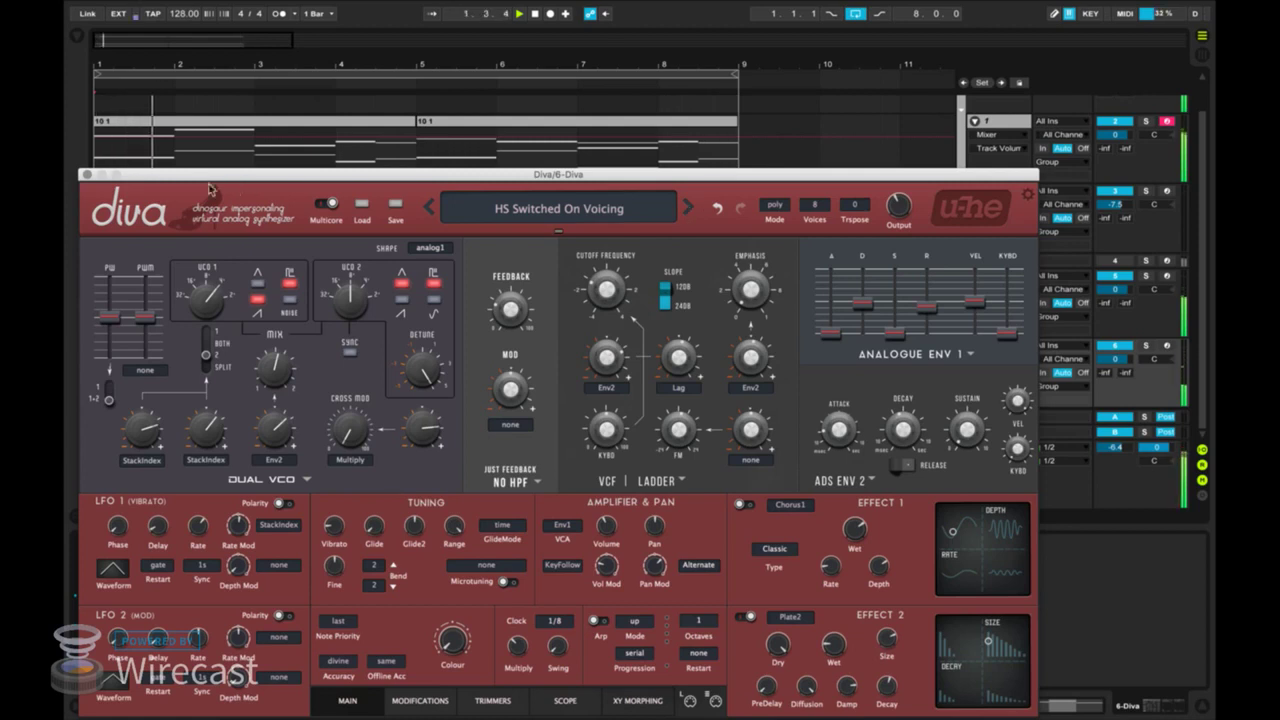
click(86, 175)
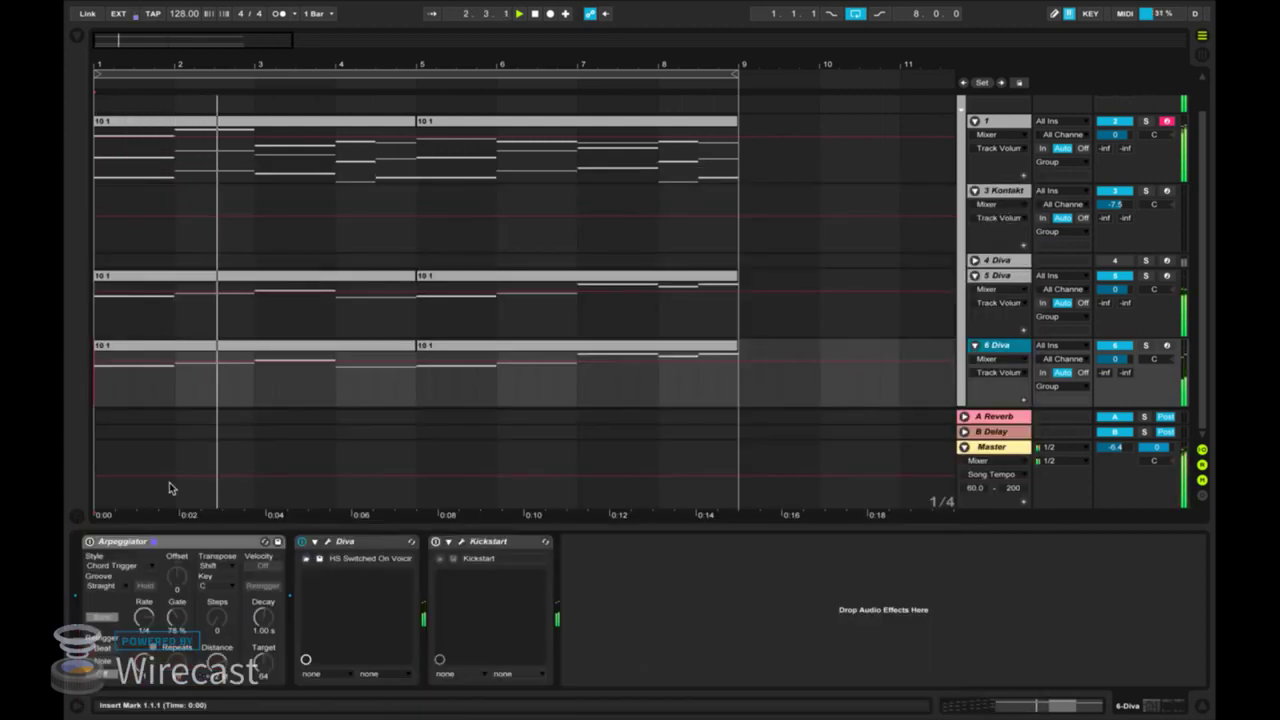
Enable the Arpeggiator on the 6 Diva track, raise envelope 1's attack and set oscillator 1's tune to 0.00.
click(95, 542)
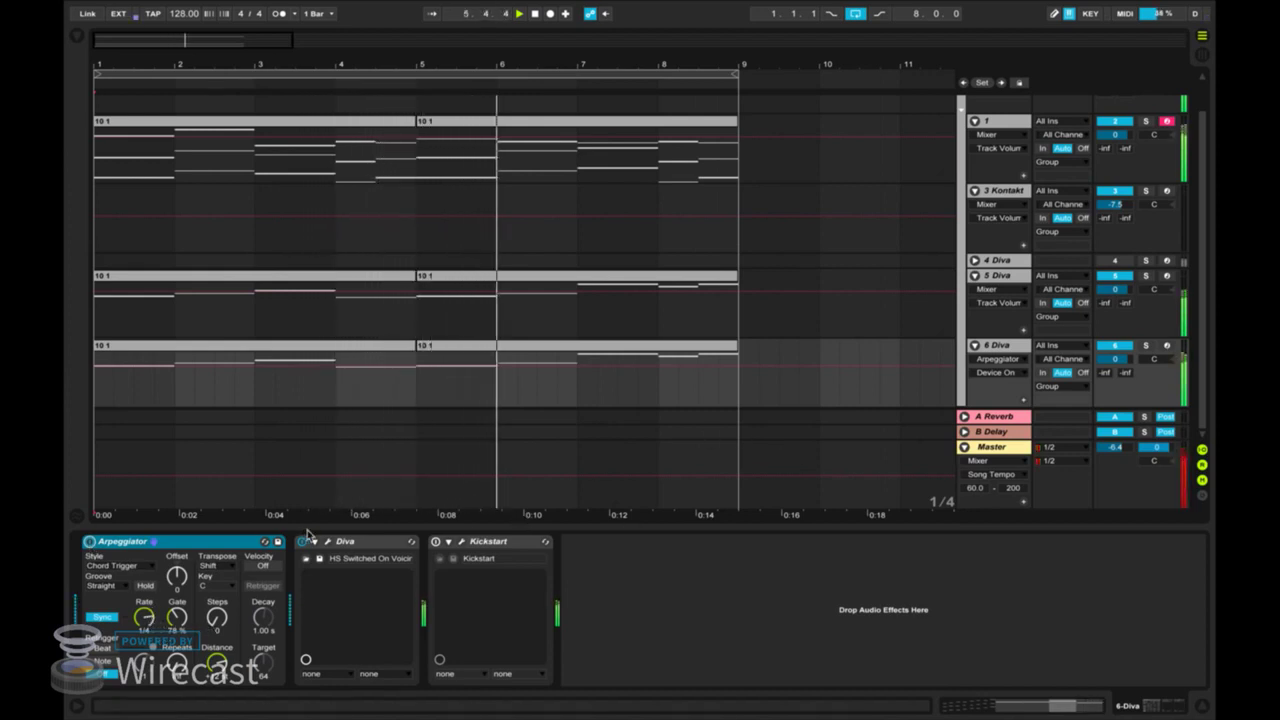
key(alt+super+p)
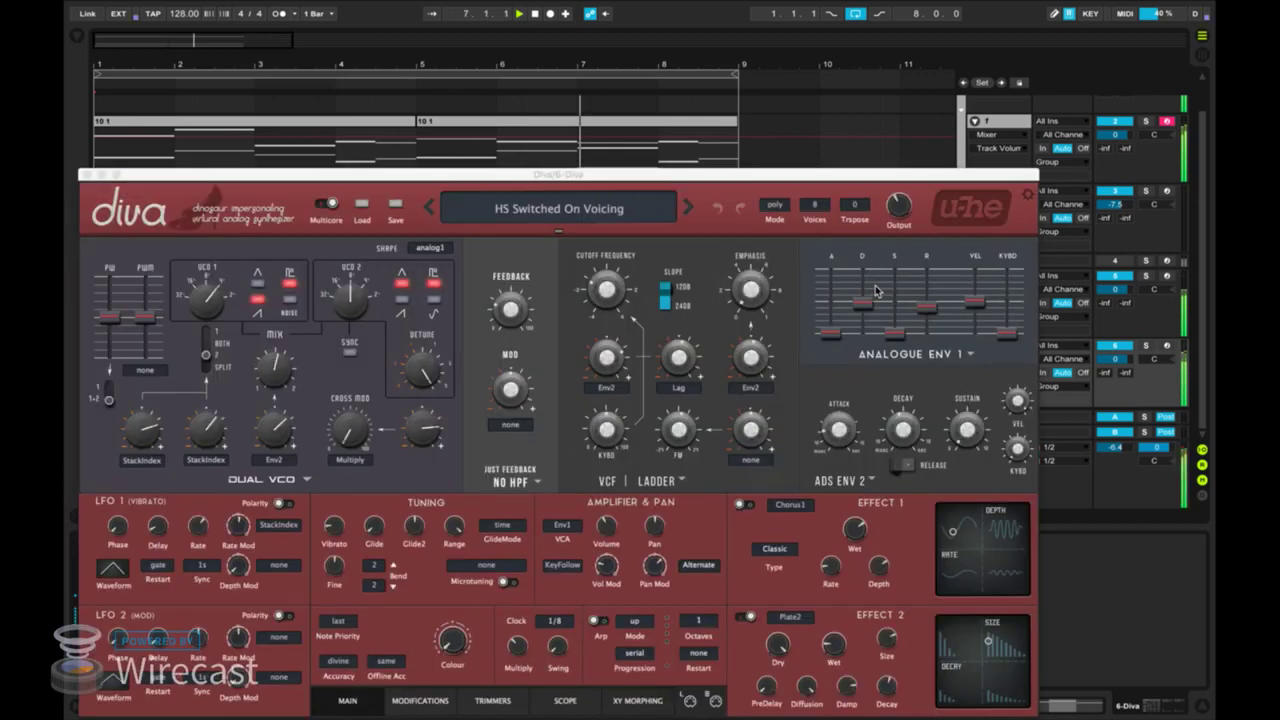
drag(828, 340, 831, 305)
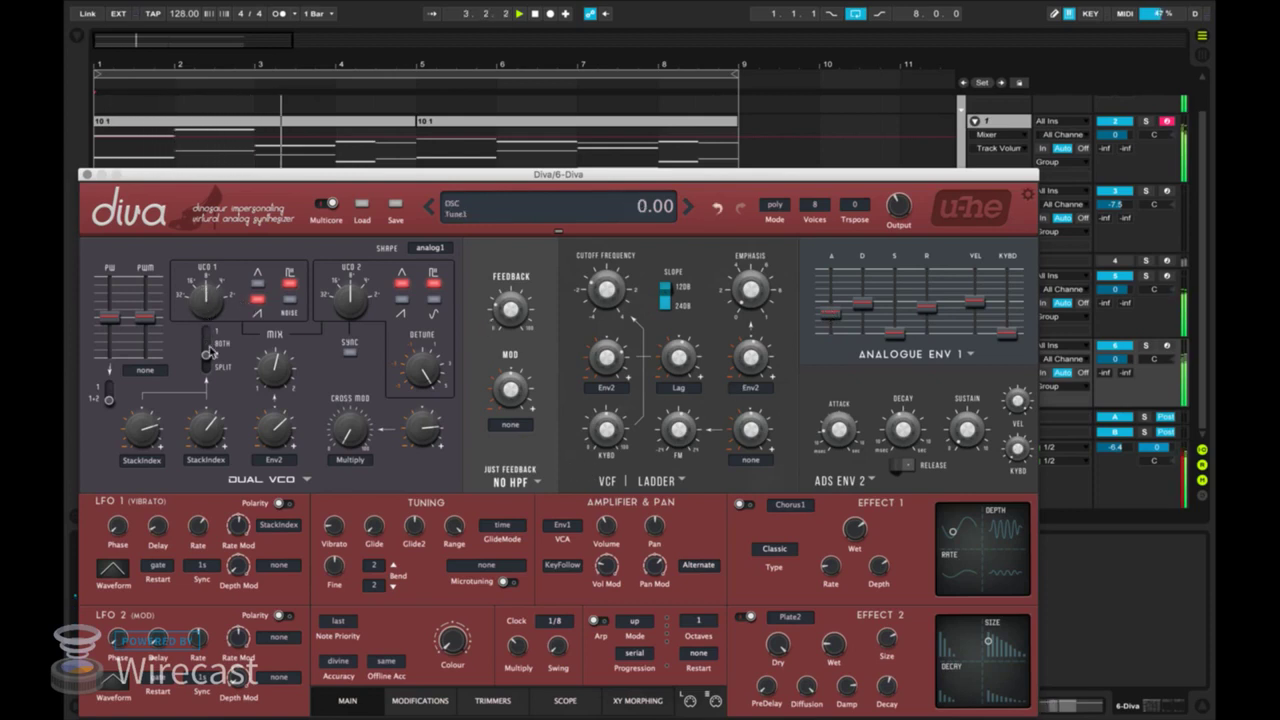
click(86, 175)
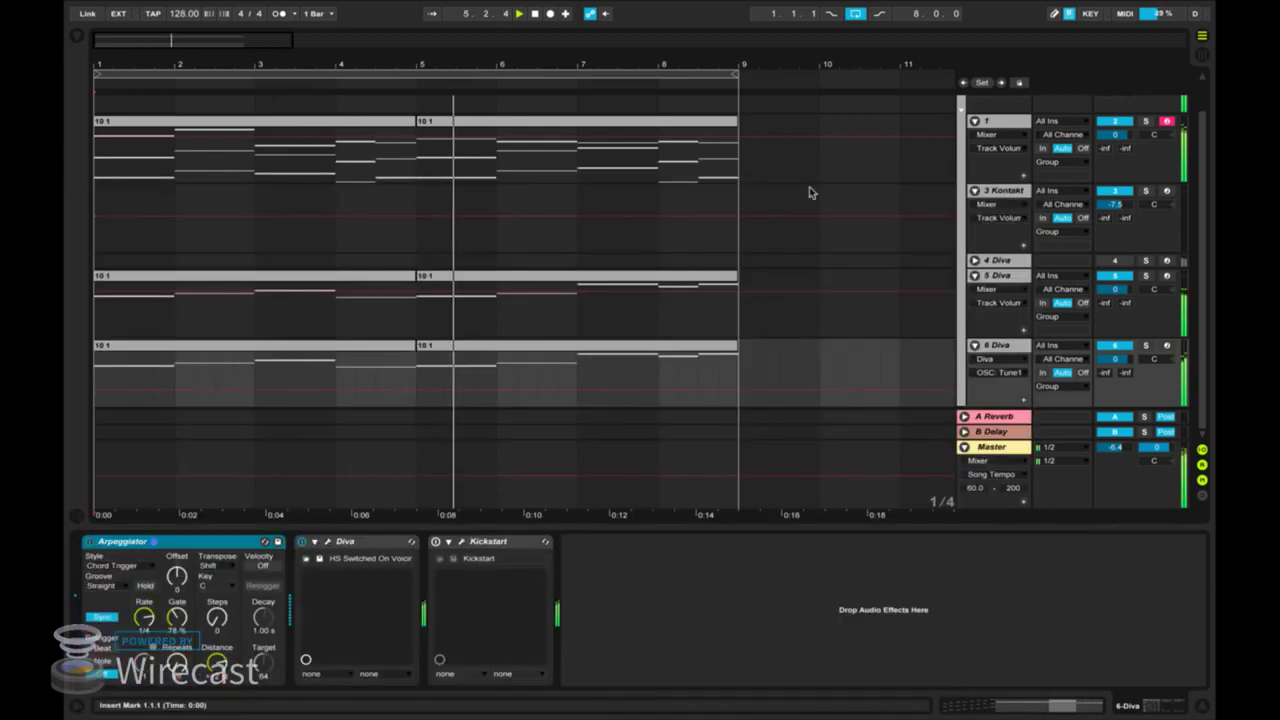
Delete the 6 Diva track and duplicate 5 Diva again for a fresh melody layer.
click(1013, 347)
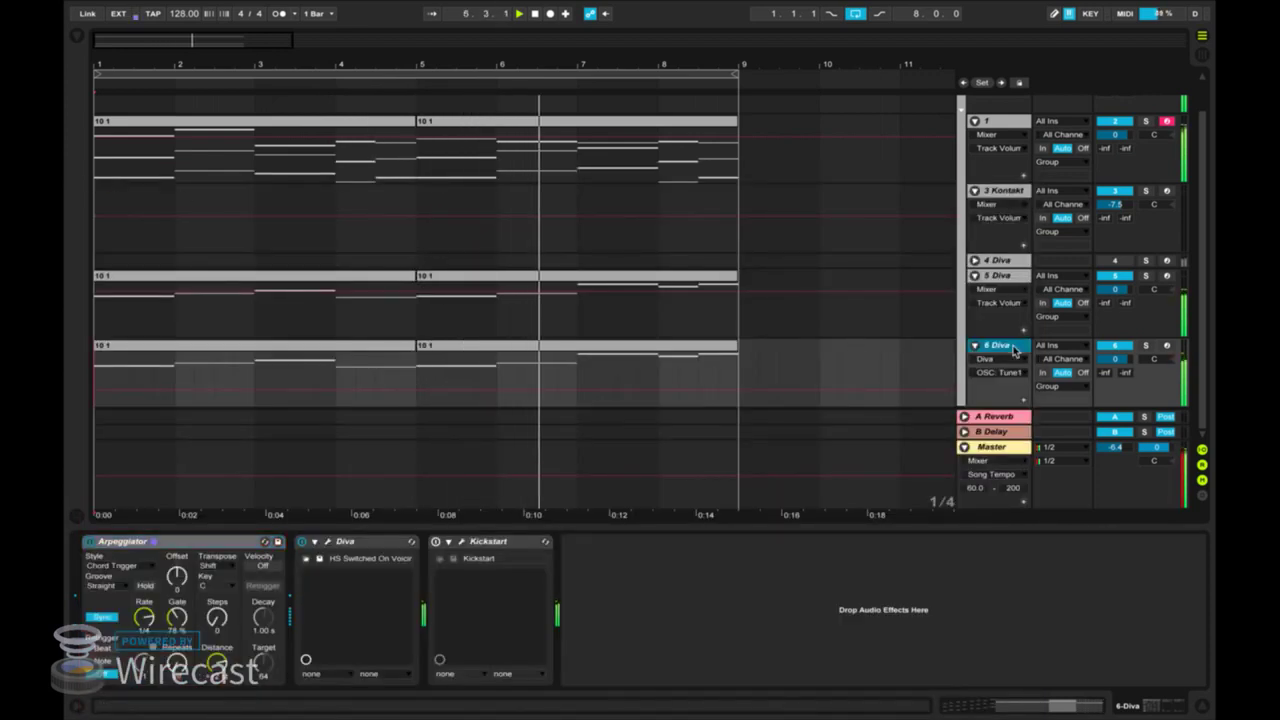
click(997, 277)
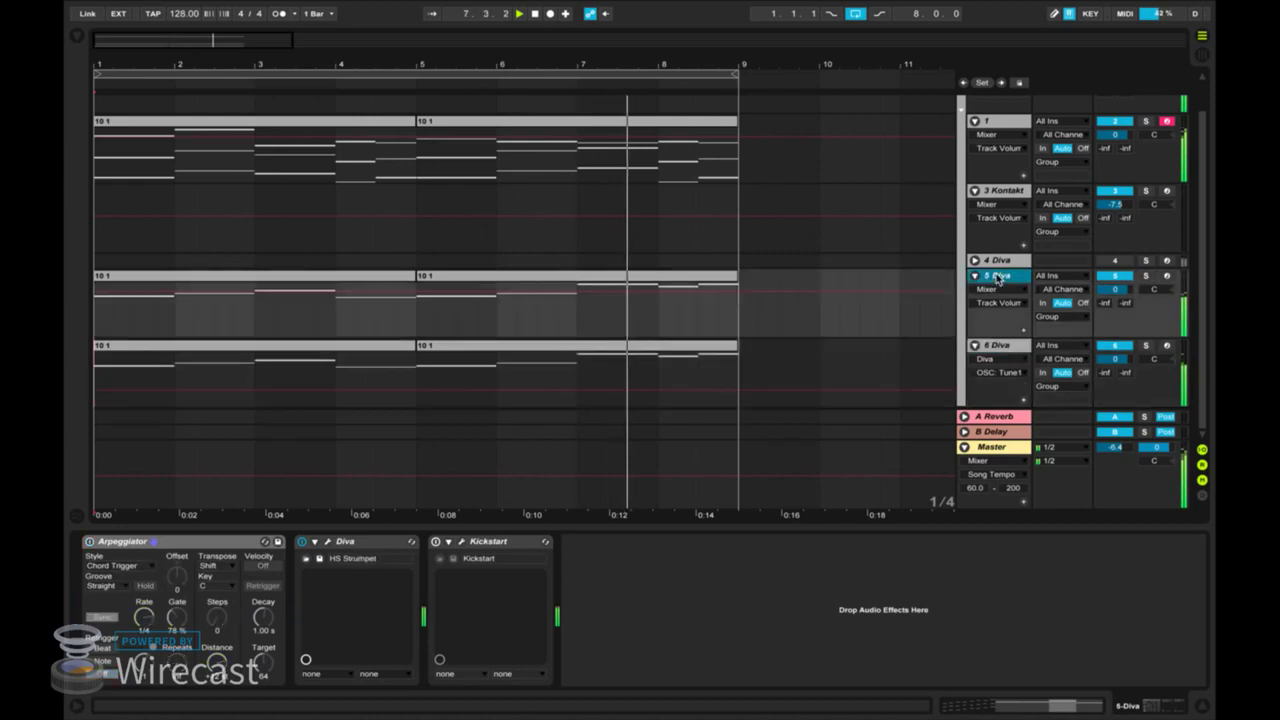
key(super+d)
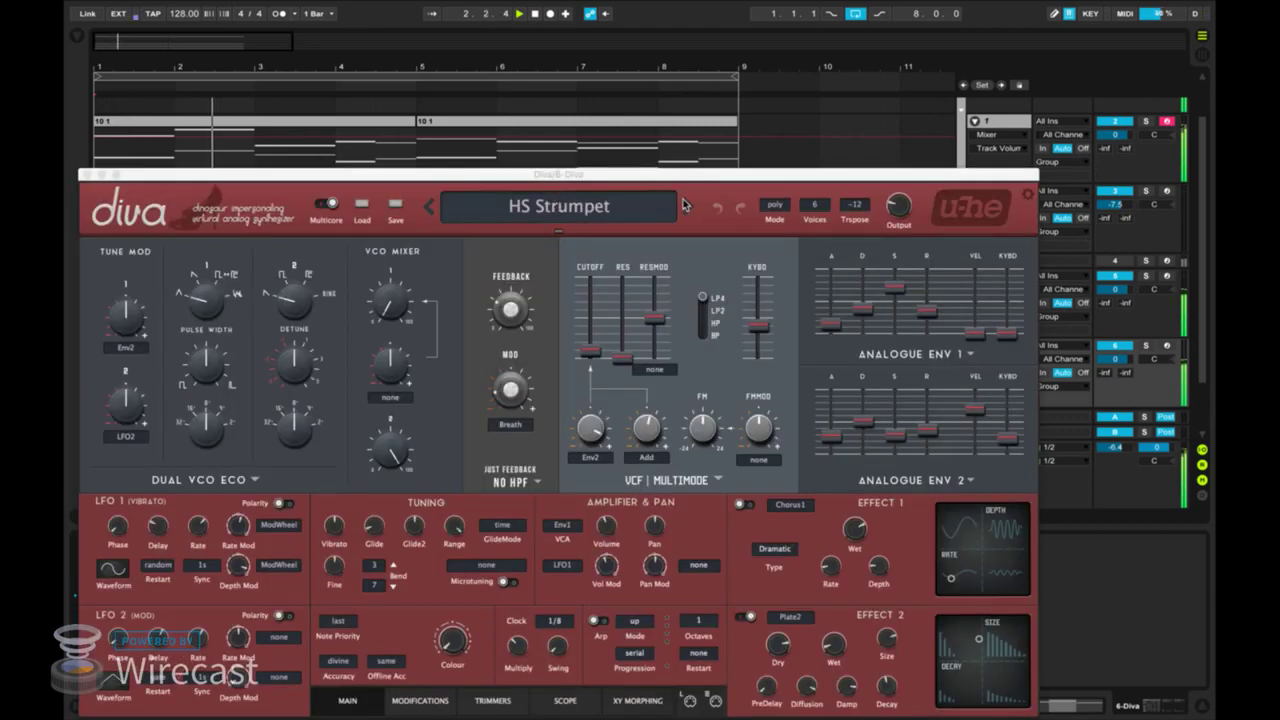
Browse forward through the Diva presets on the duplicate track and load IW Mini Detuned Saw Lead.
click(683, 205)
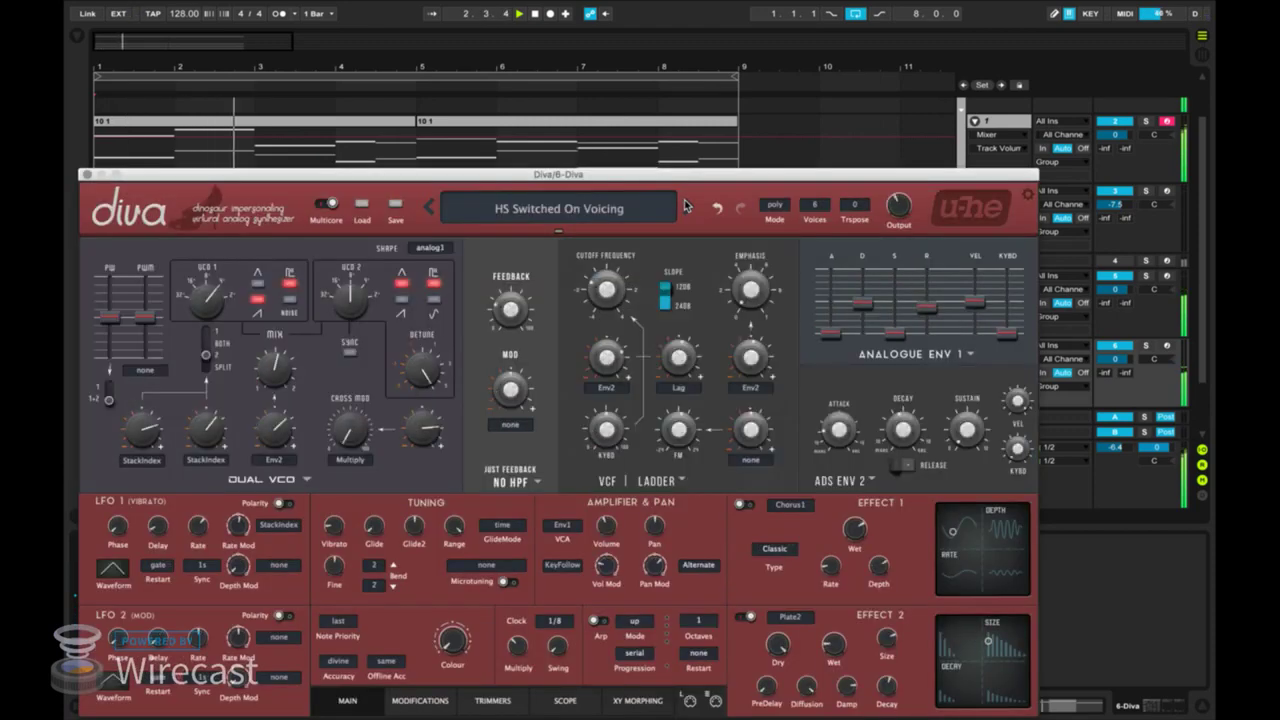
click(684, 205)
click(684, 205)
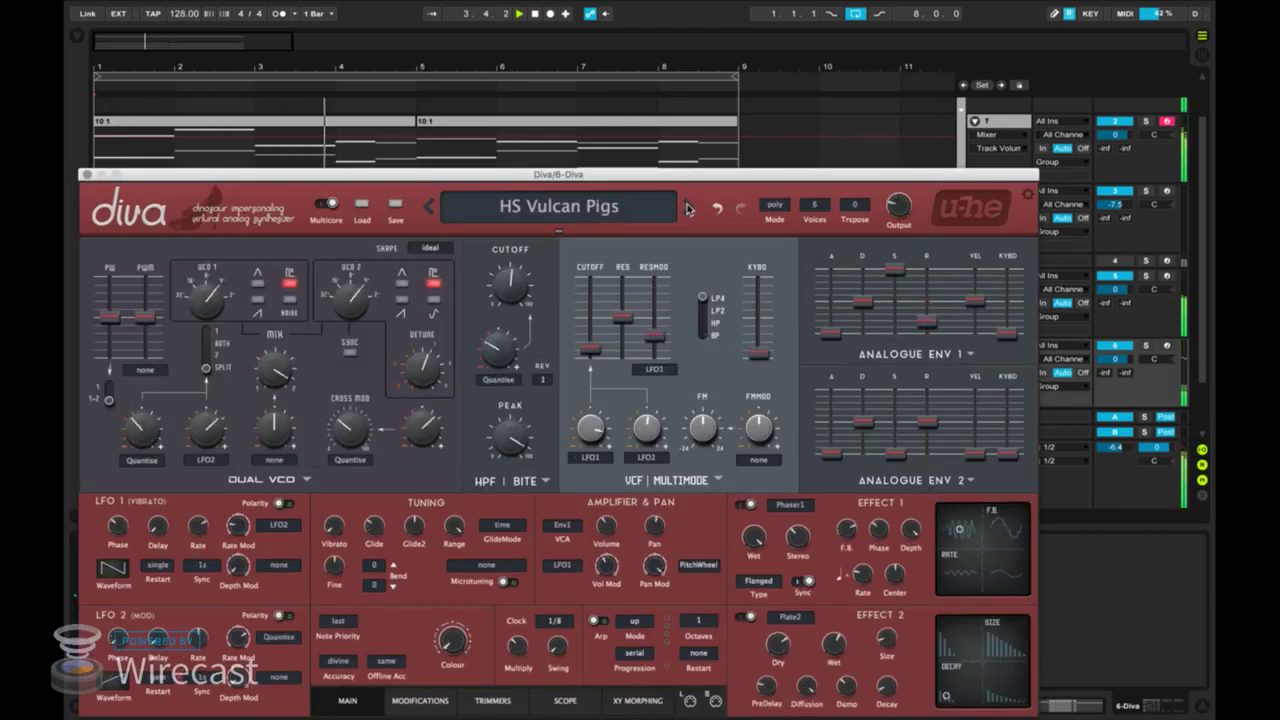
click(686, 207)
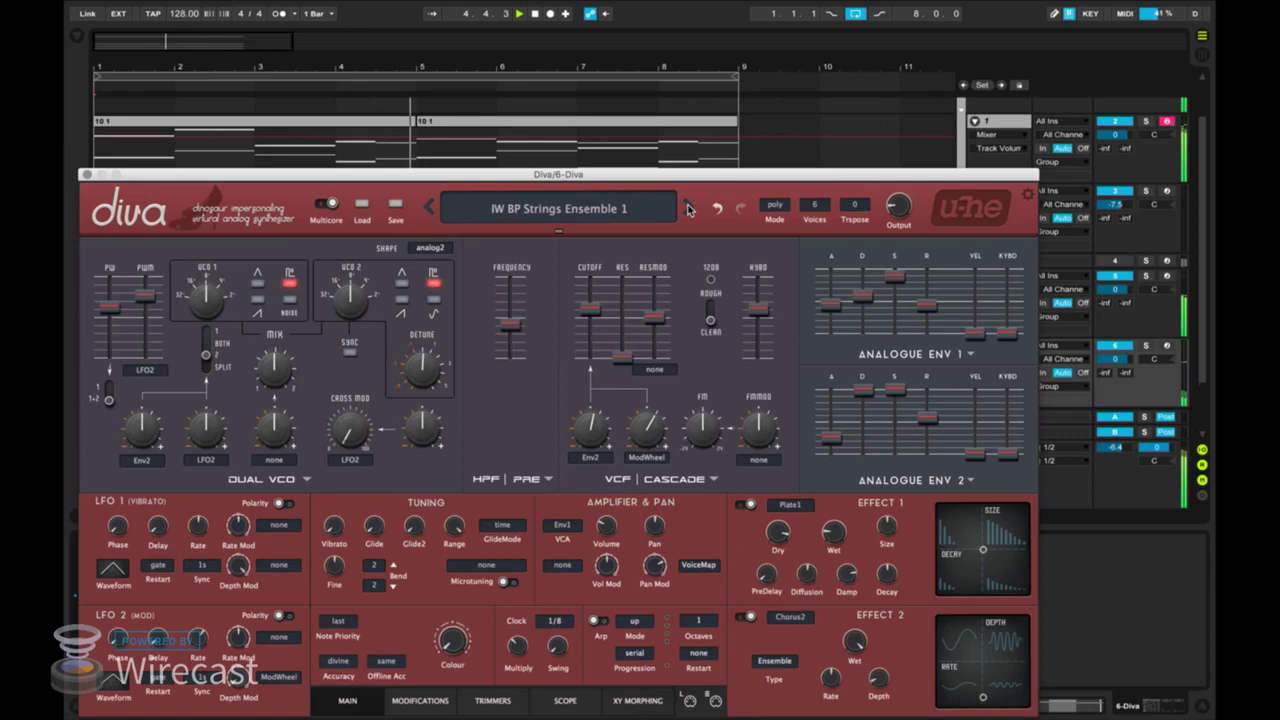
click(687, 207)
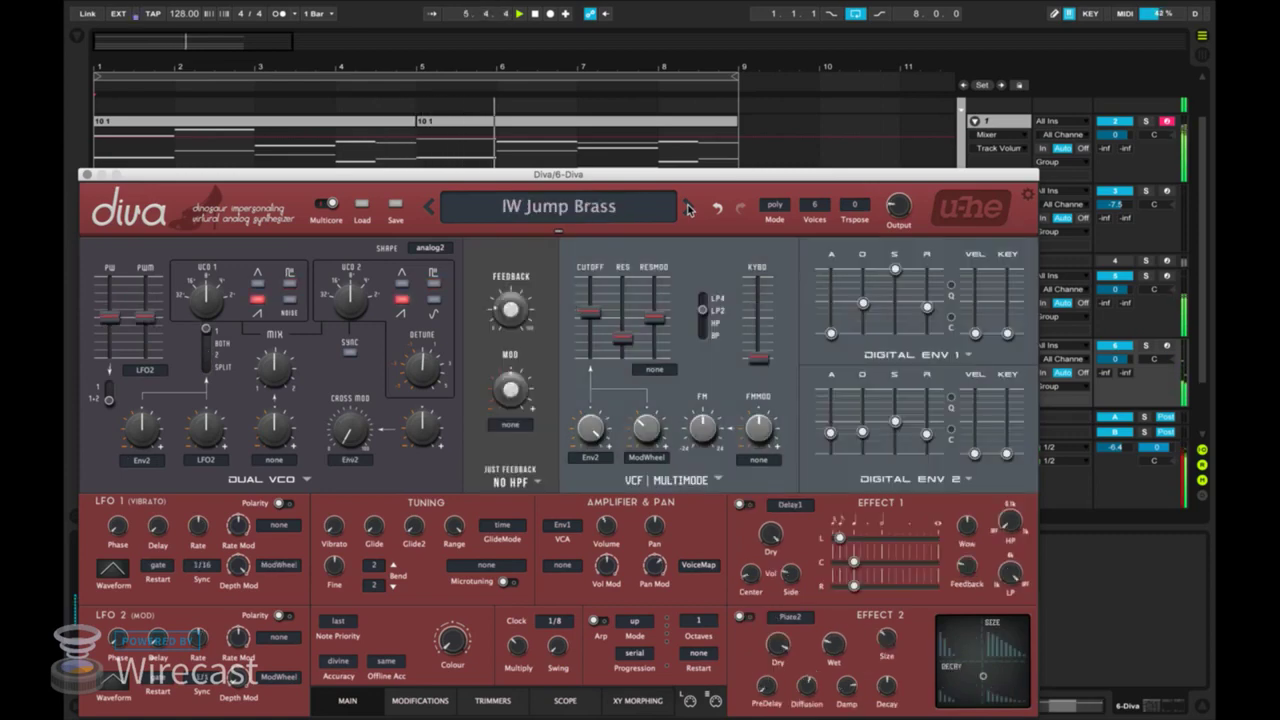
click(687, 207)
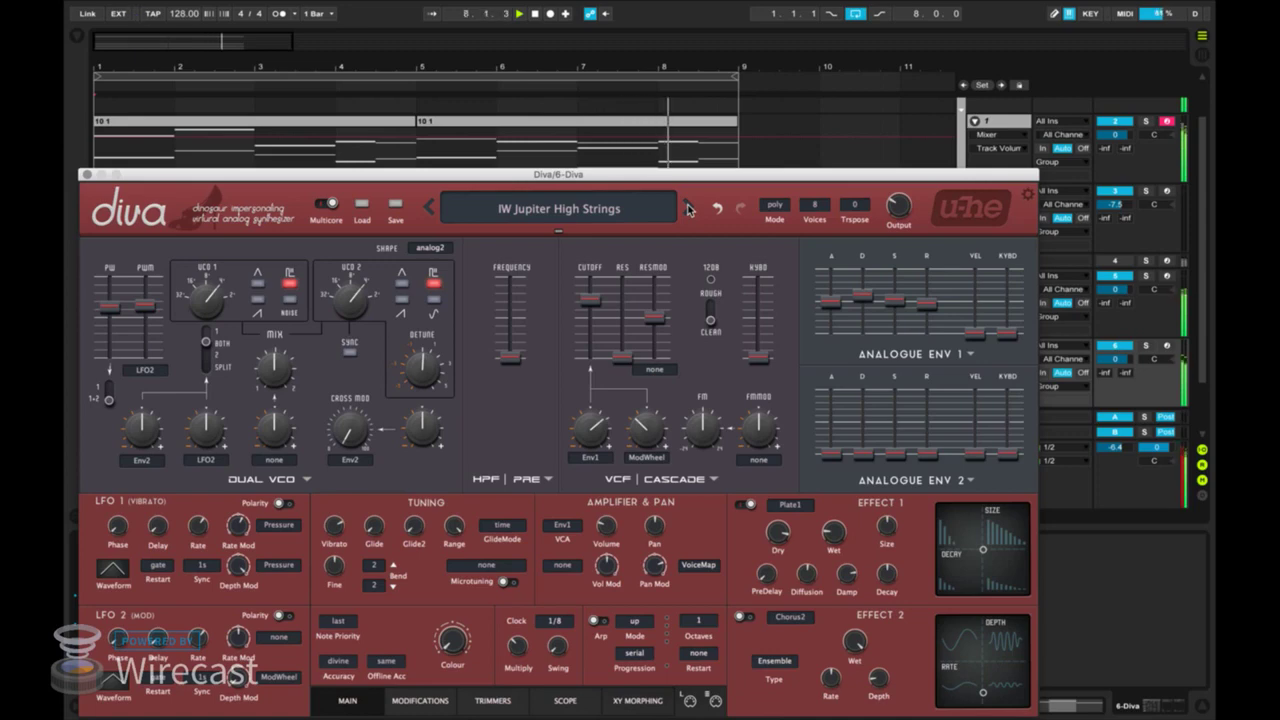
click(687, 207)
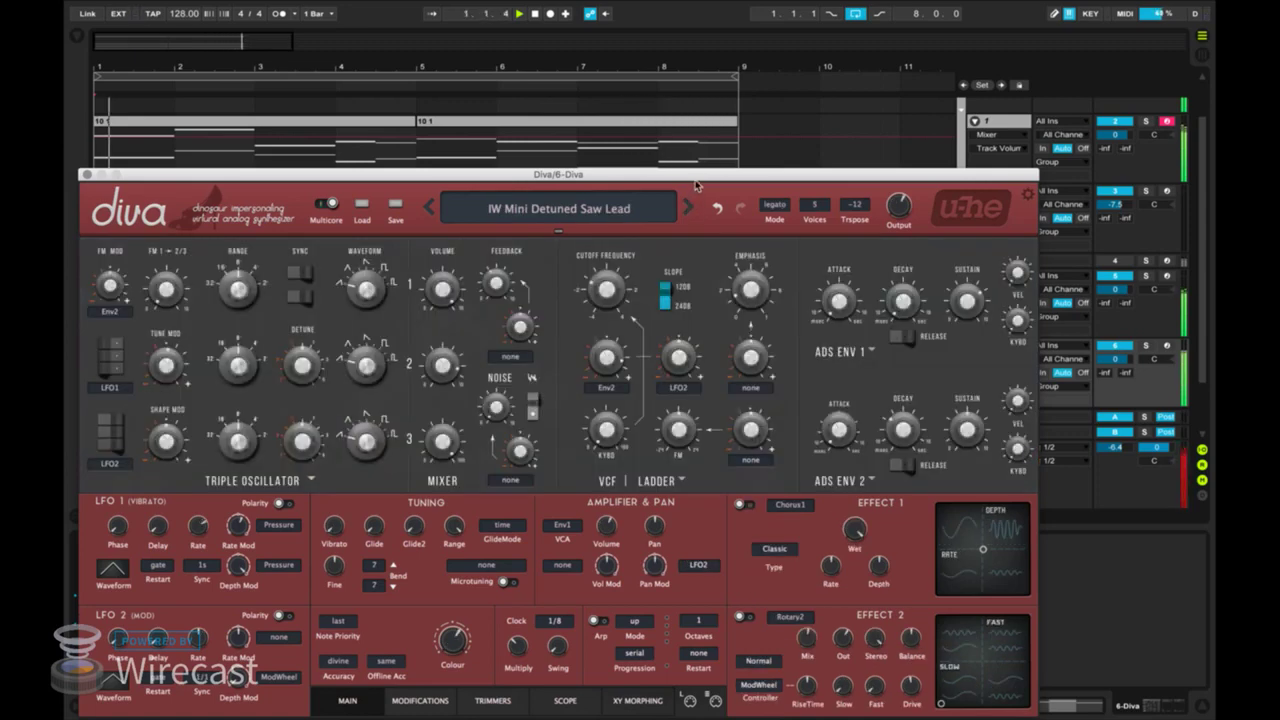
drag(694, 181, 852, 338)
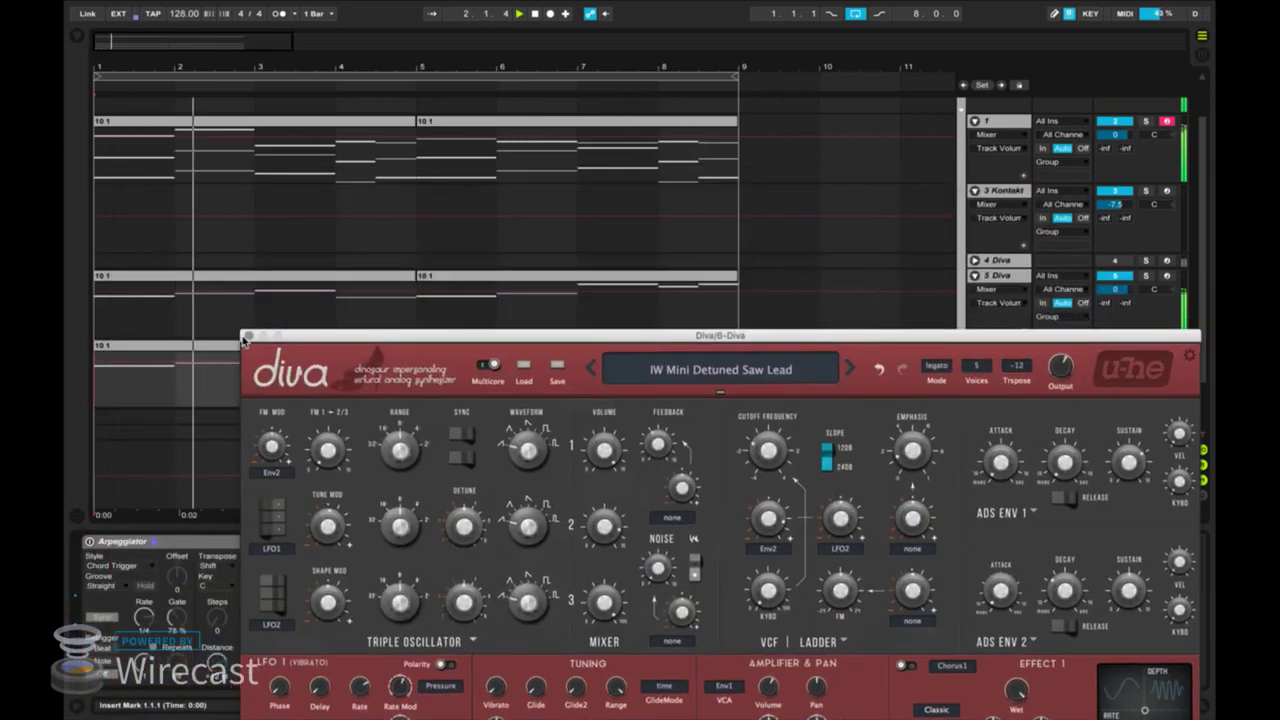
click(246, 334)
Enable the Arpeggiator on the 6 Diva track, set its rate to 1/12 and audition the layer.
click(145, 617)
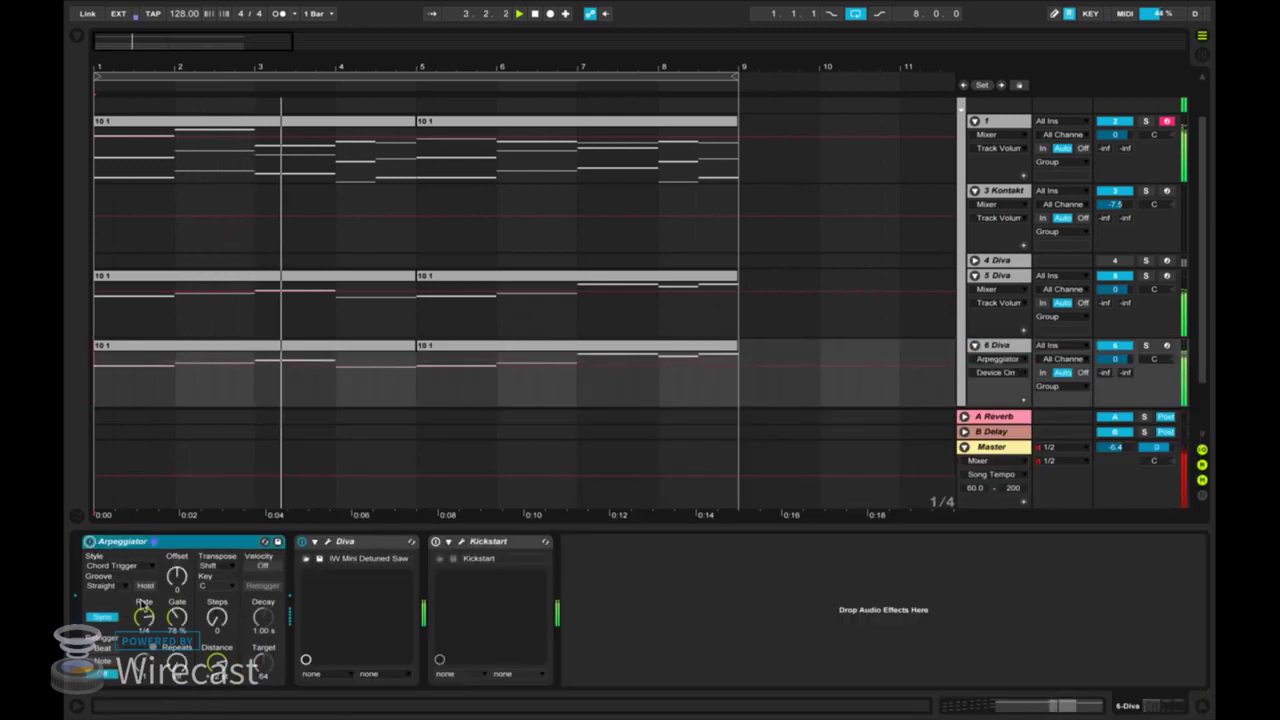
key(space)
drag(145, 622, 145, 640)
key(space)
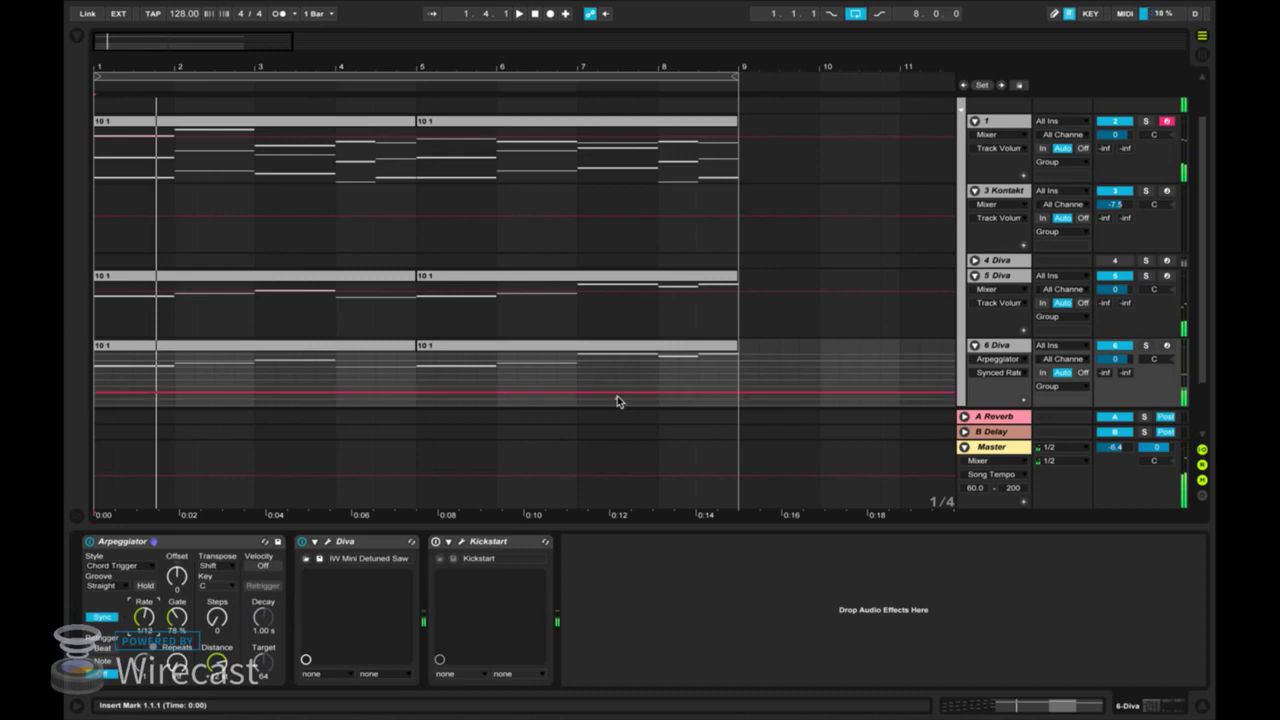
key(space)
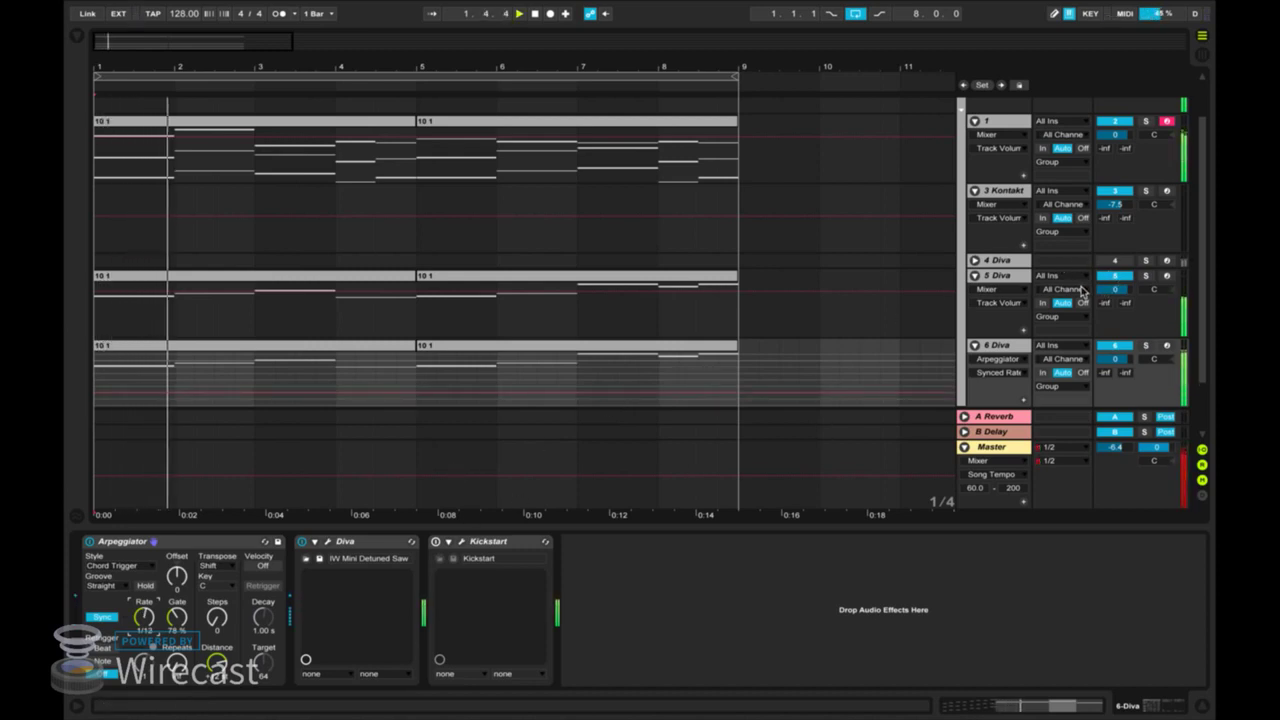
key(space)
key(space)
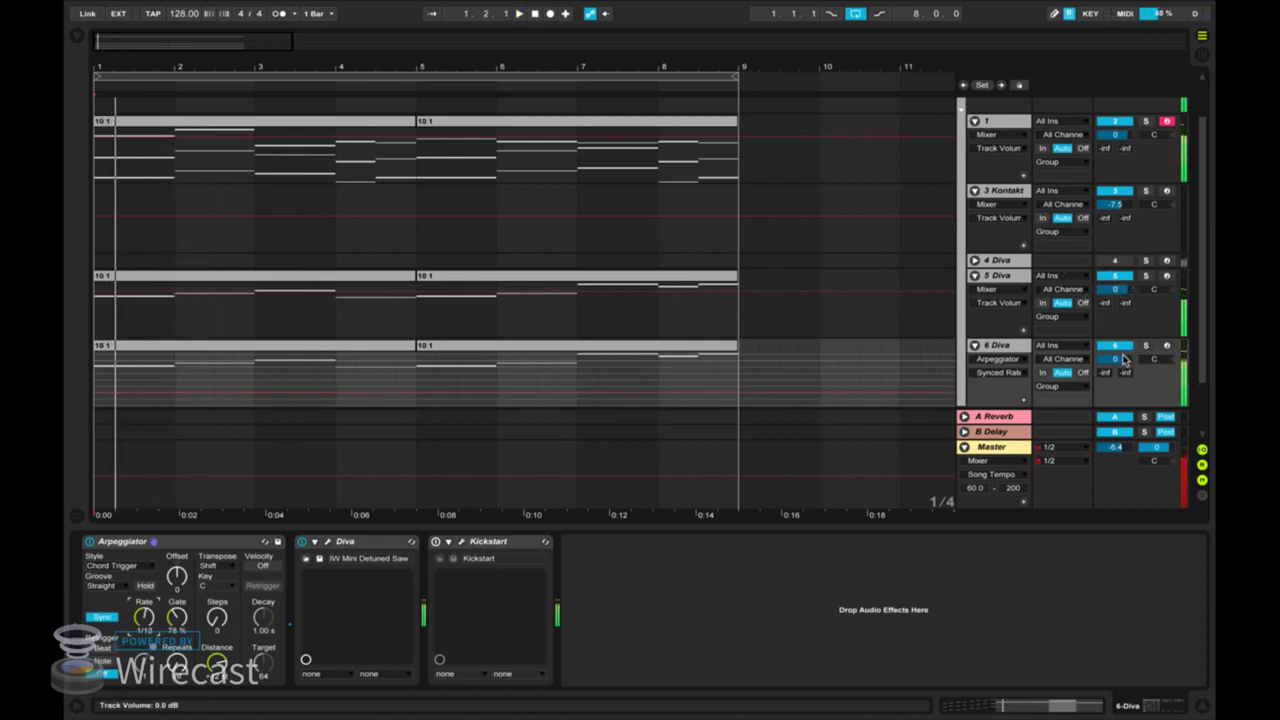
Lower the 6 Diva track volume to -9.2 dB and set its Arpeggiator to 200 % gate, 0 steps and 1/12 rate.
drag(1120, 359, 1120, 386)
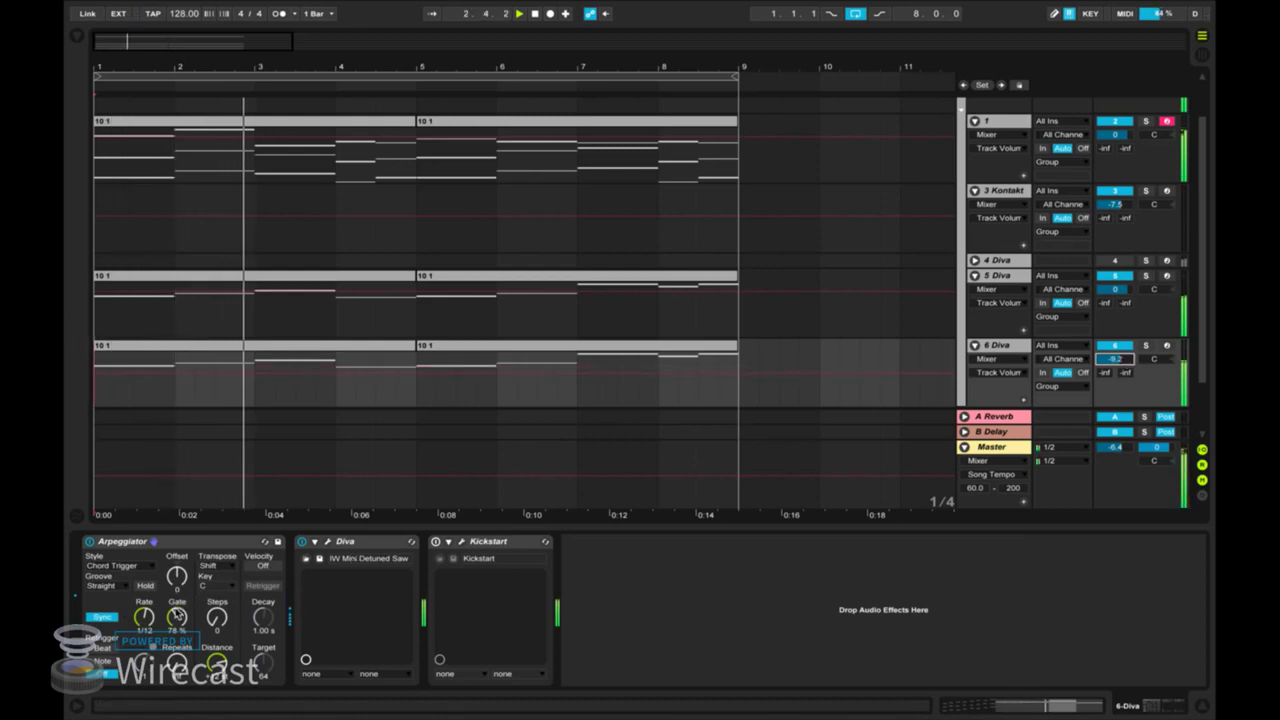
drag(177, 617, 177, 585)
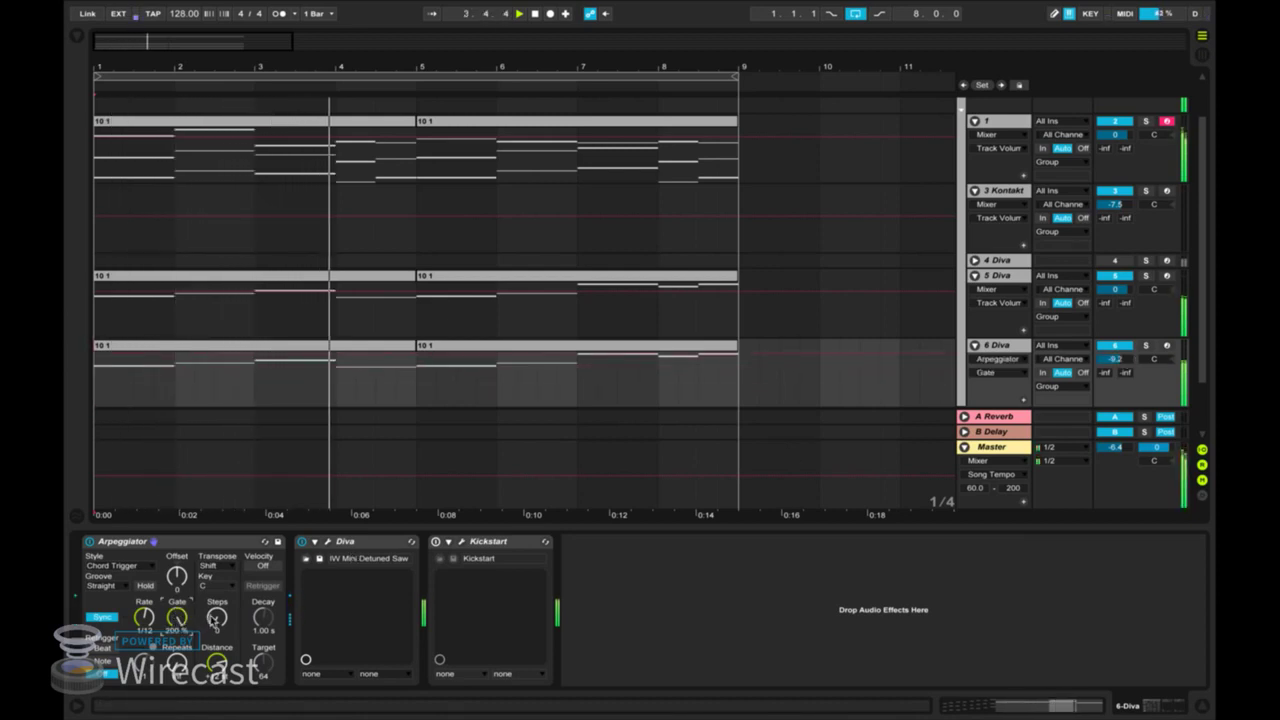
drag(216, 626, 213, 620)
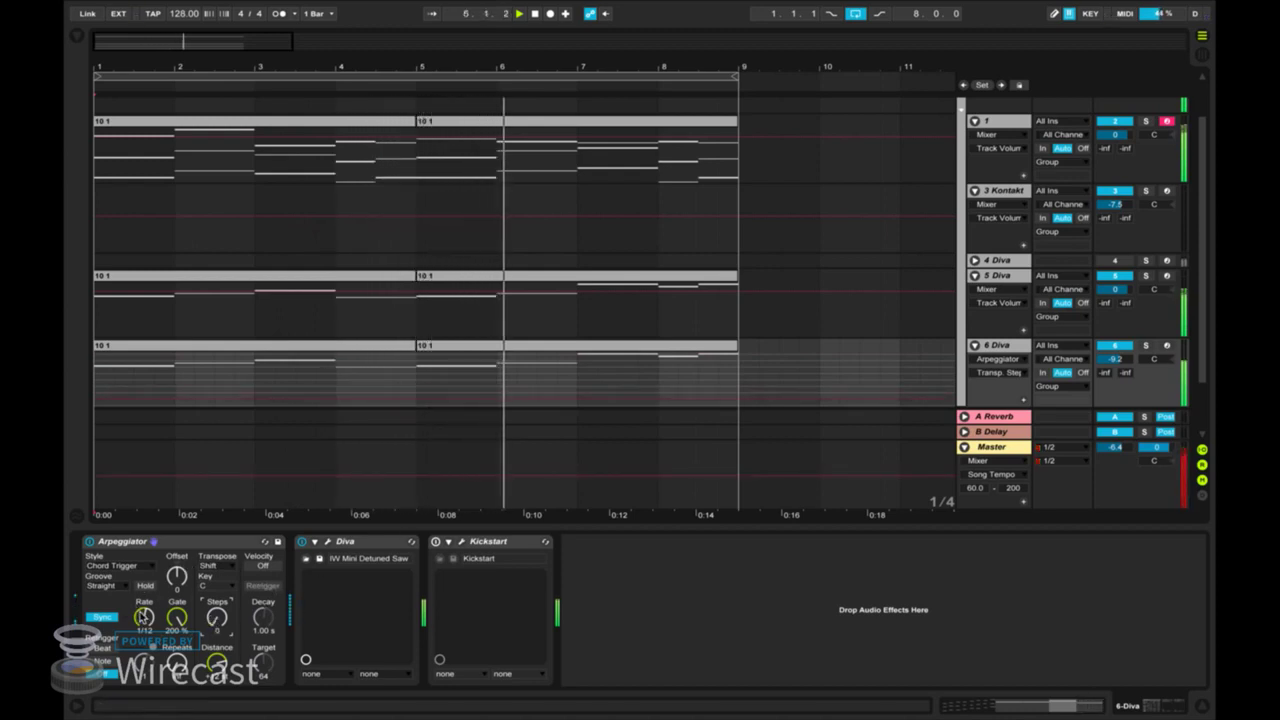
drag(144, 618, 142, 613)
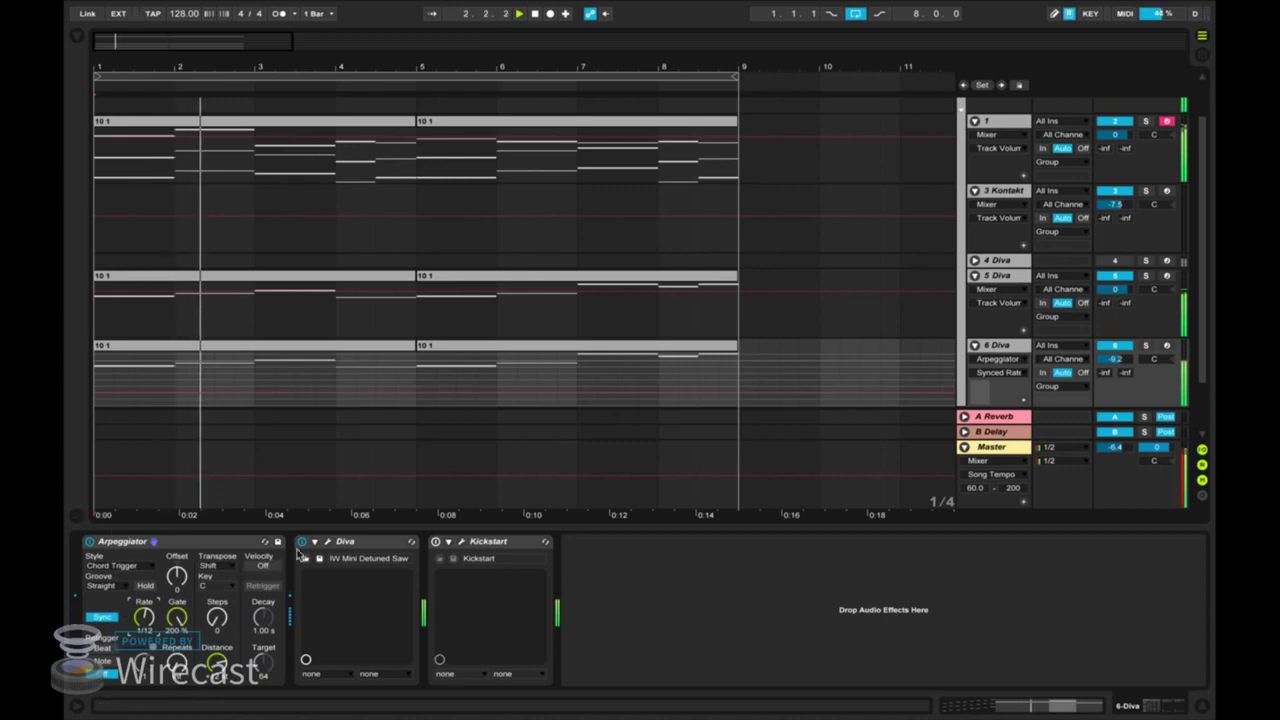
Open the Diva synth on the 6 Diva track and set envelope 2's attack to 58.50.
click(345, 541)
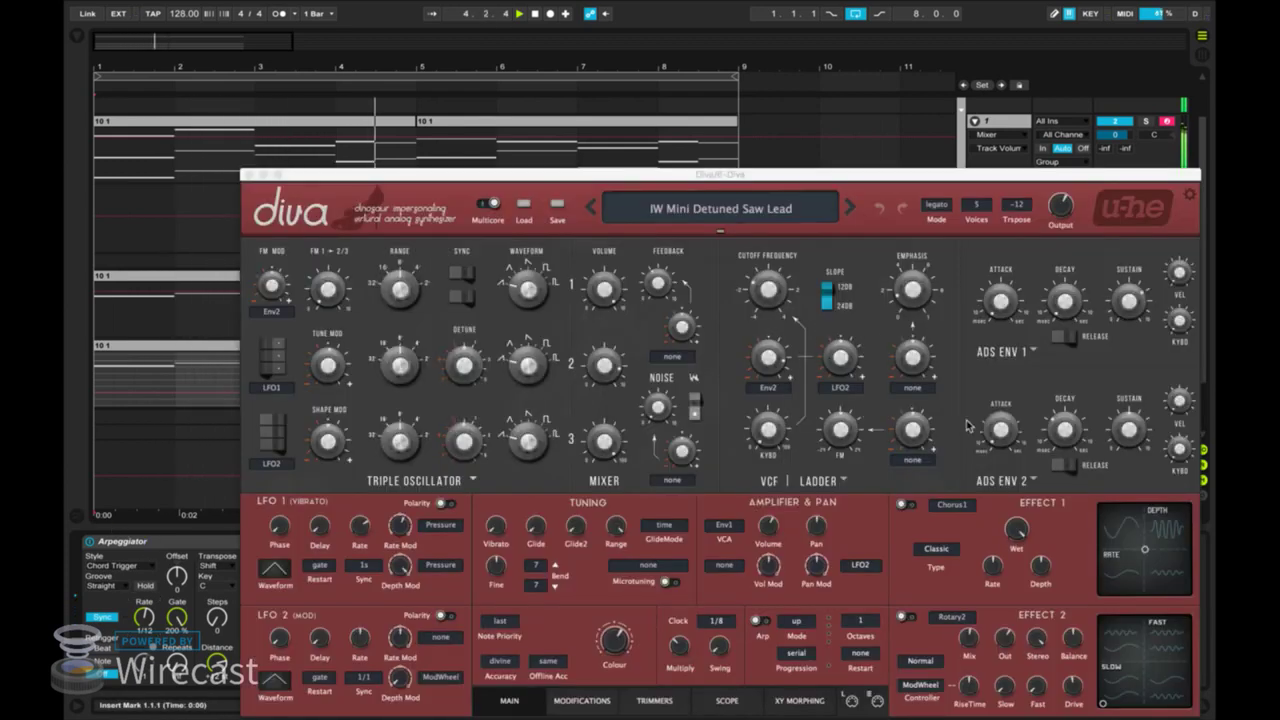
drag(1001, 300, 1003, 265)
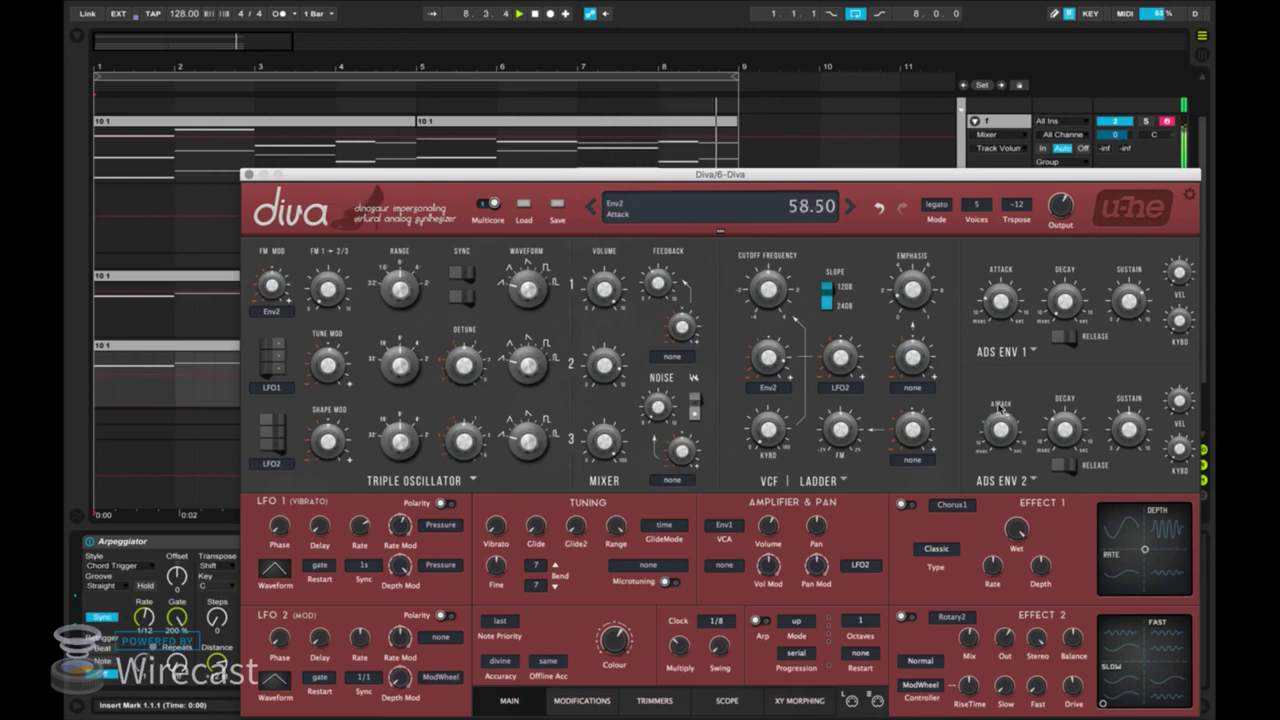
Set oscillator Tune1 to 24.00 in Diva, close the synth window and lower the 6 Diva track volume to -13.3 dB.
drag(993, 440, 993, 448)
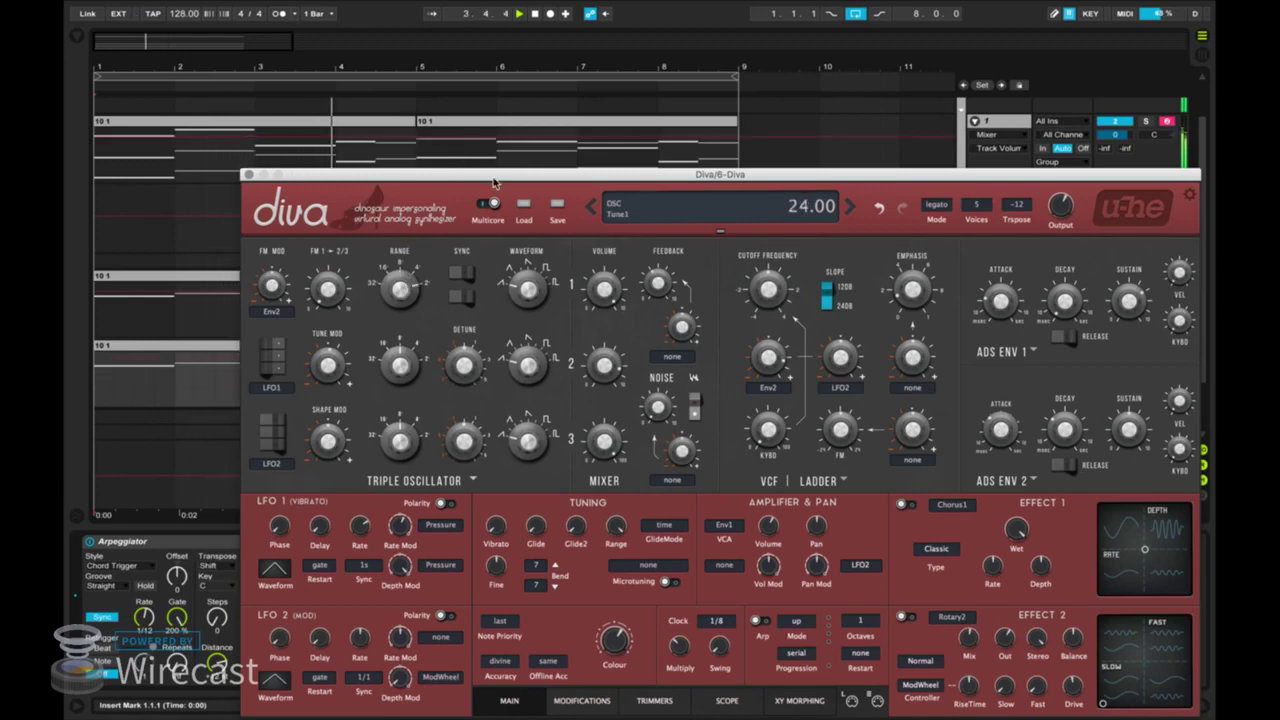
drag(493, 183, 373, 230)
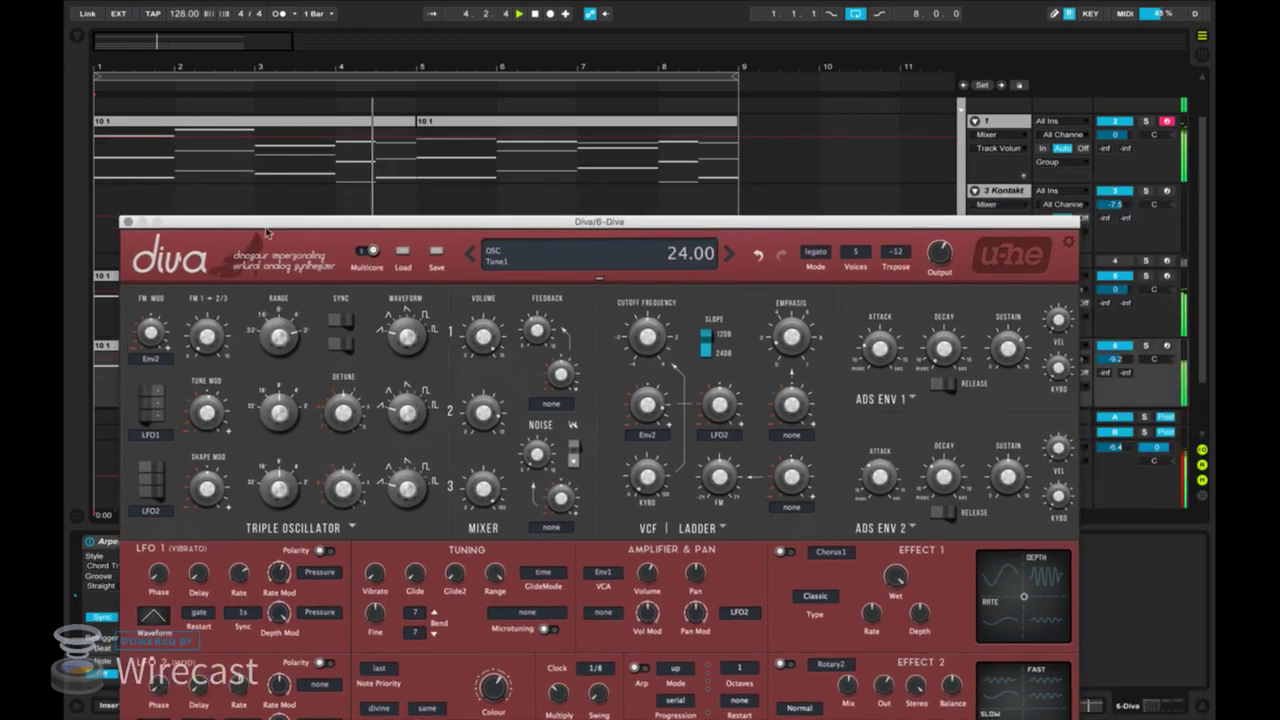
click(128, 223)
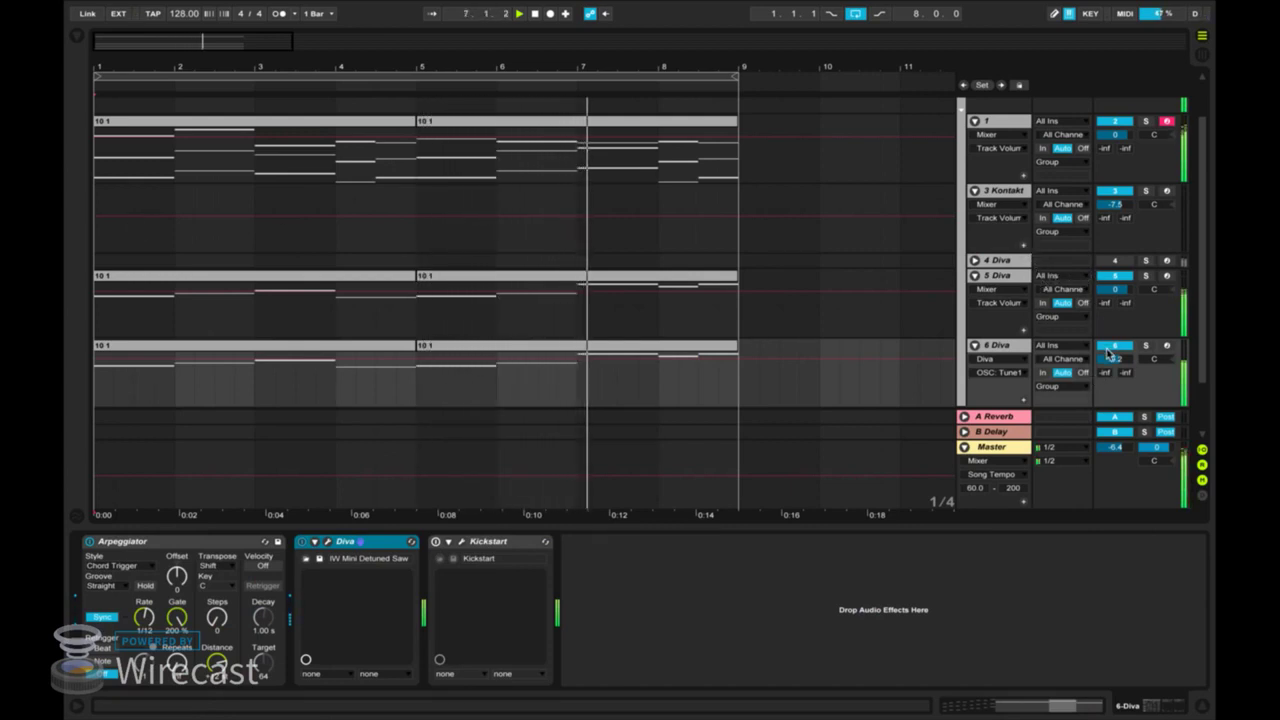
drag(1108, 352, 1108, 375)
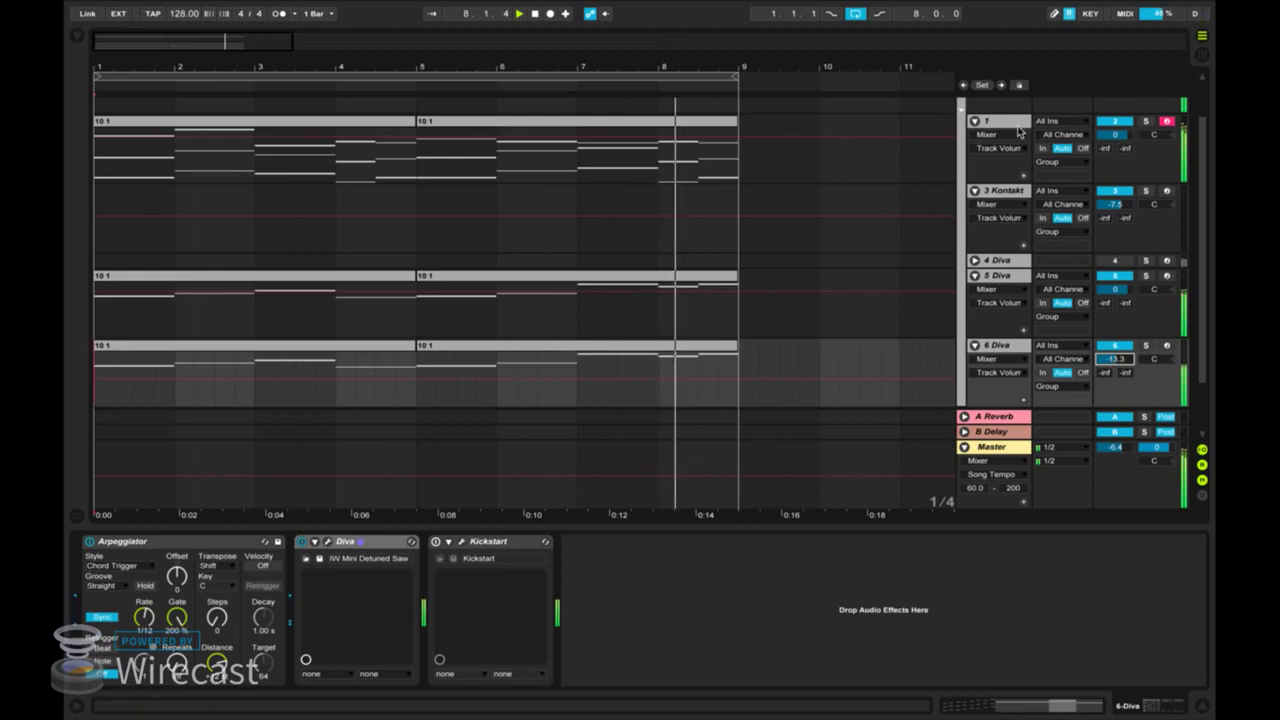
Fold all the unfolded tracks inside the Melody 1 group and select the group track.
key(ctrl+g)
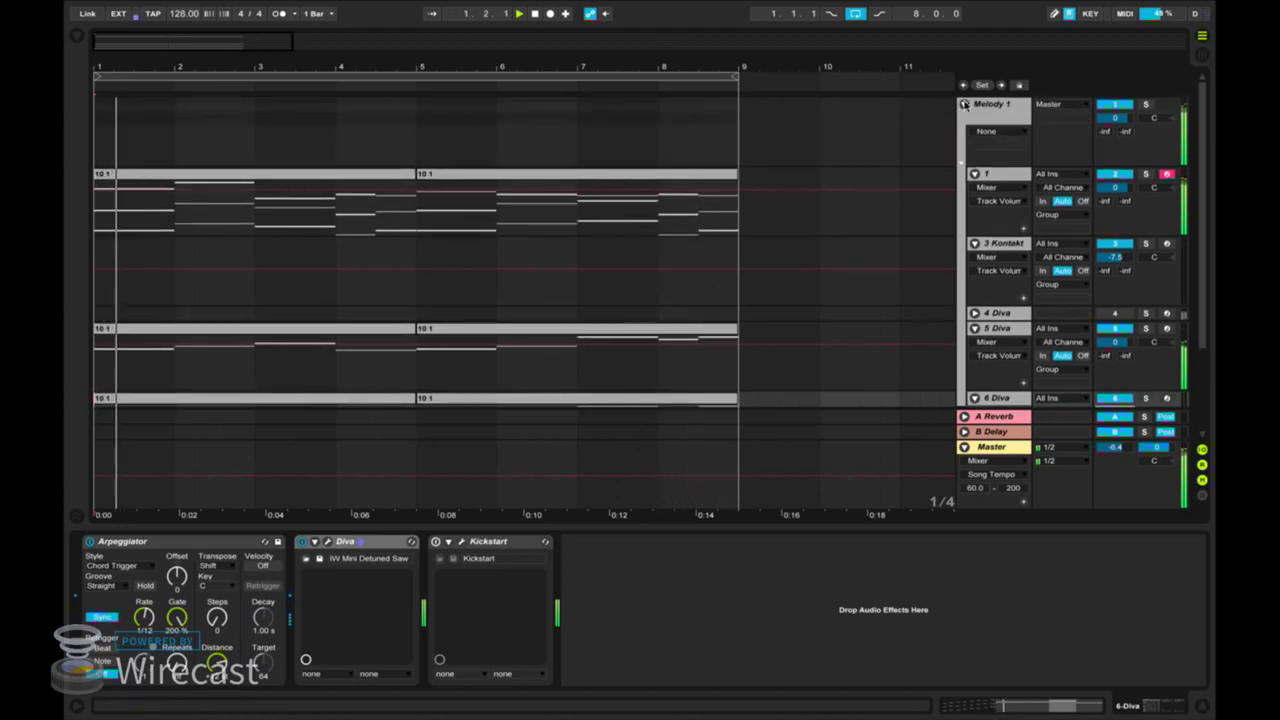
click(975, 174)
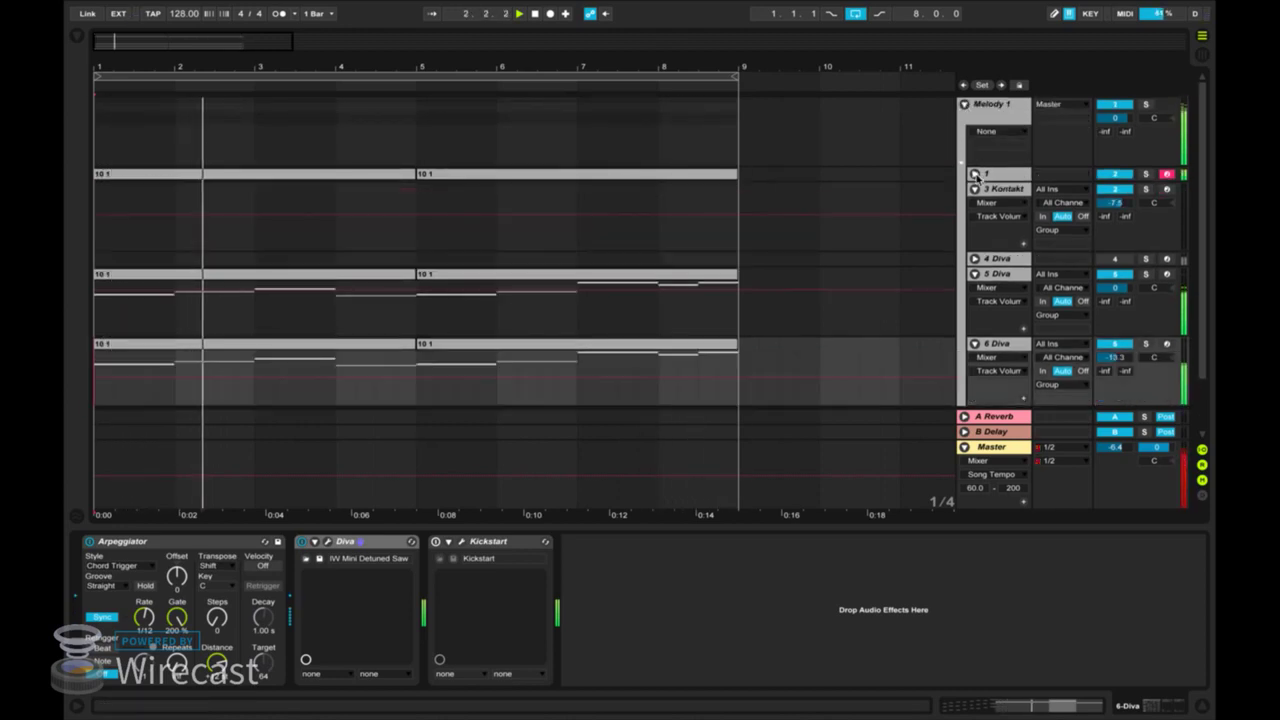
click(975, 189)
click(974, 204)
click(975, 204)
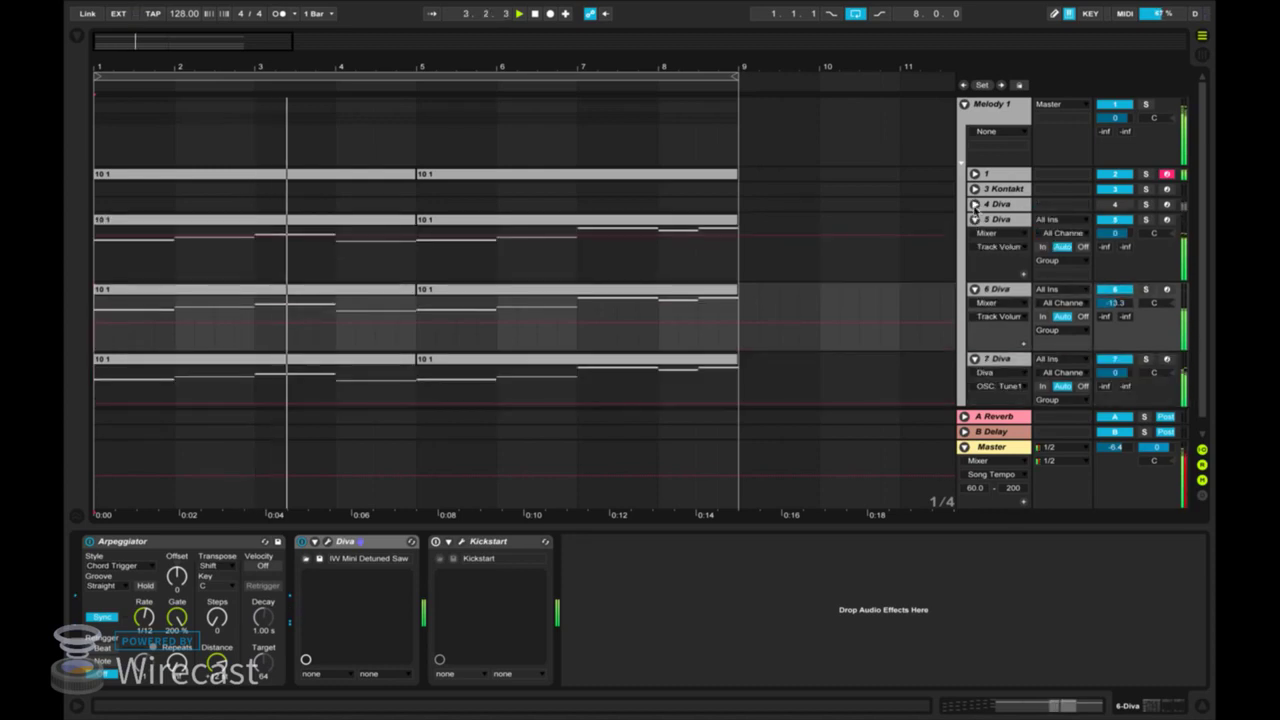
click(975, 219)
click(975, 234)
click(975, 249)
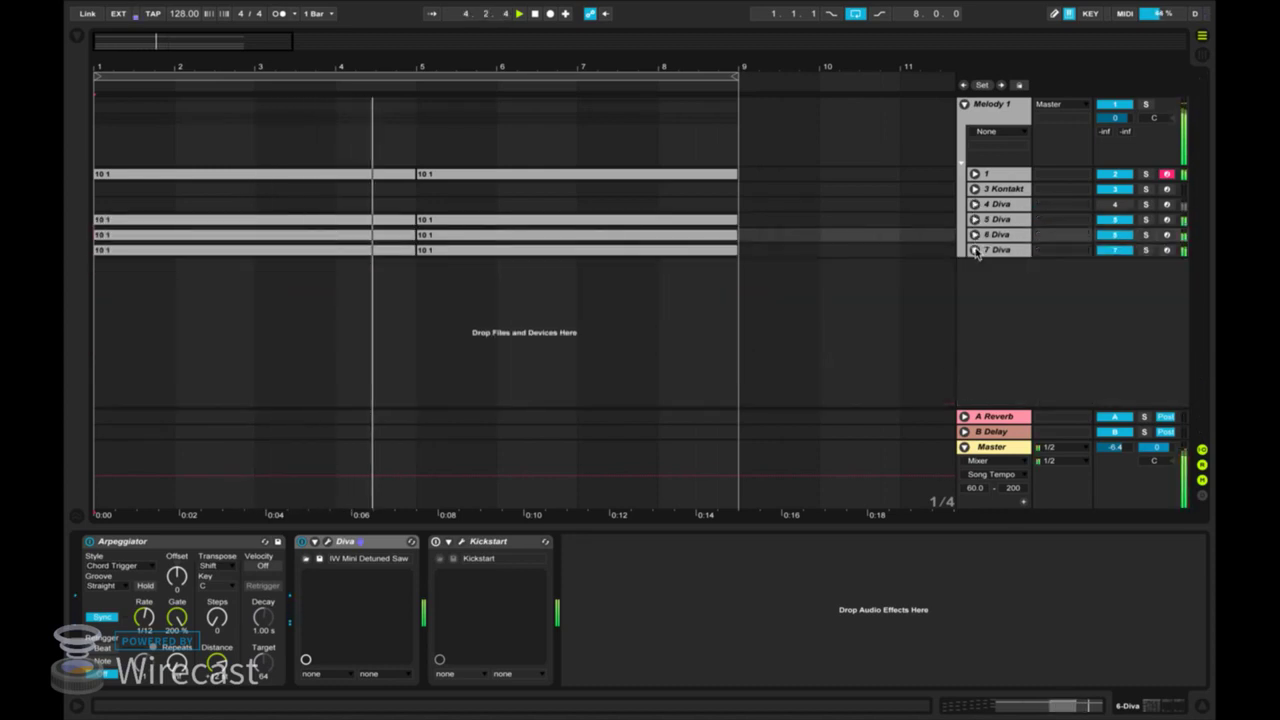
click(985, 113)
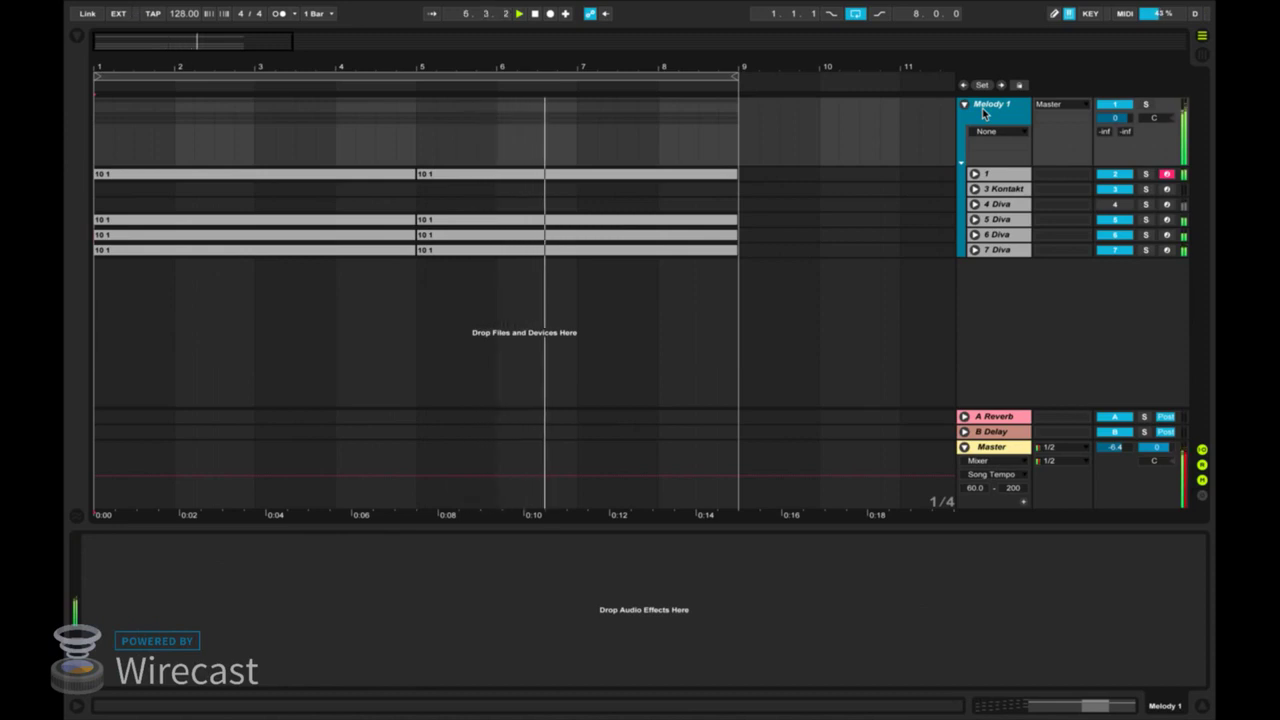
Activate the muted 4 Diva track, unfold it and raise its volume to 0.2 dB.
click(1112, 206)
click(975, 204)
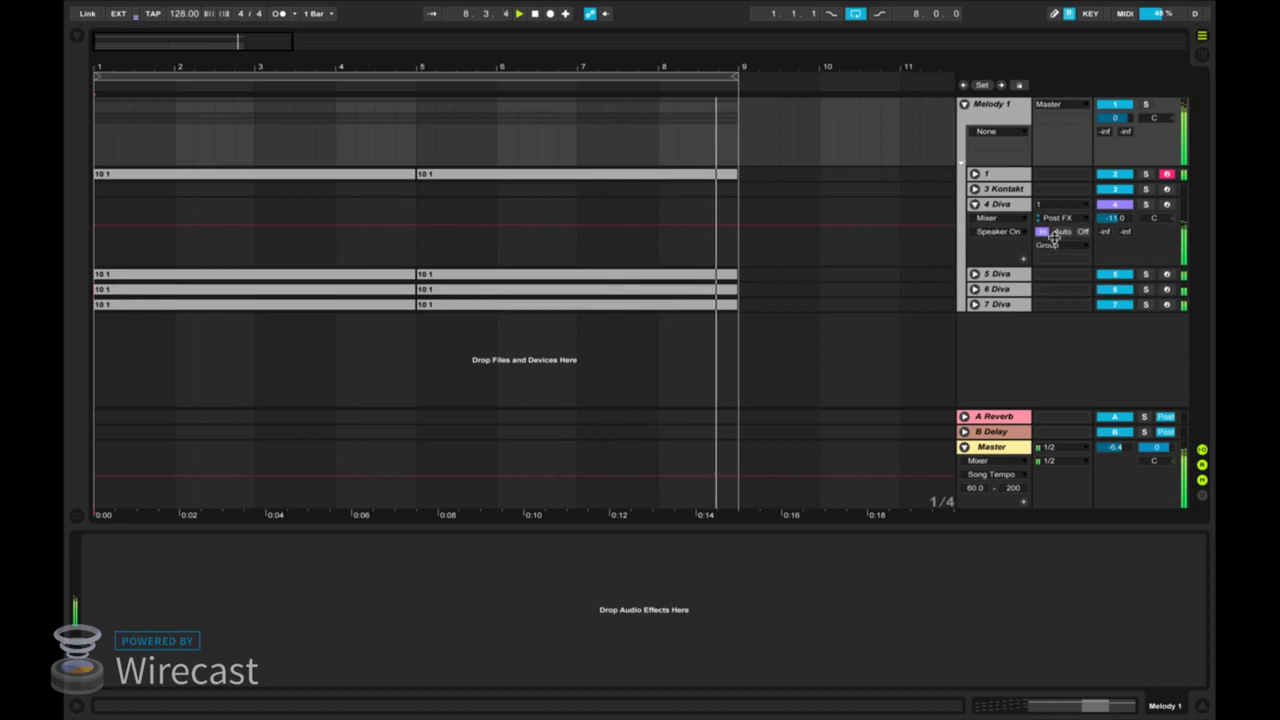
drag(1115, 217, 1115, 202)
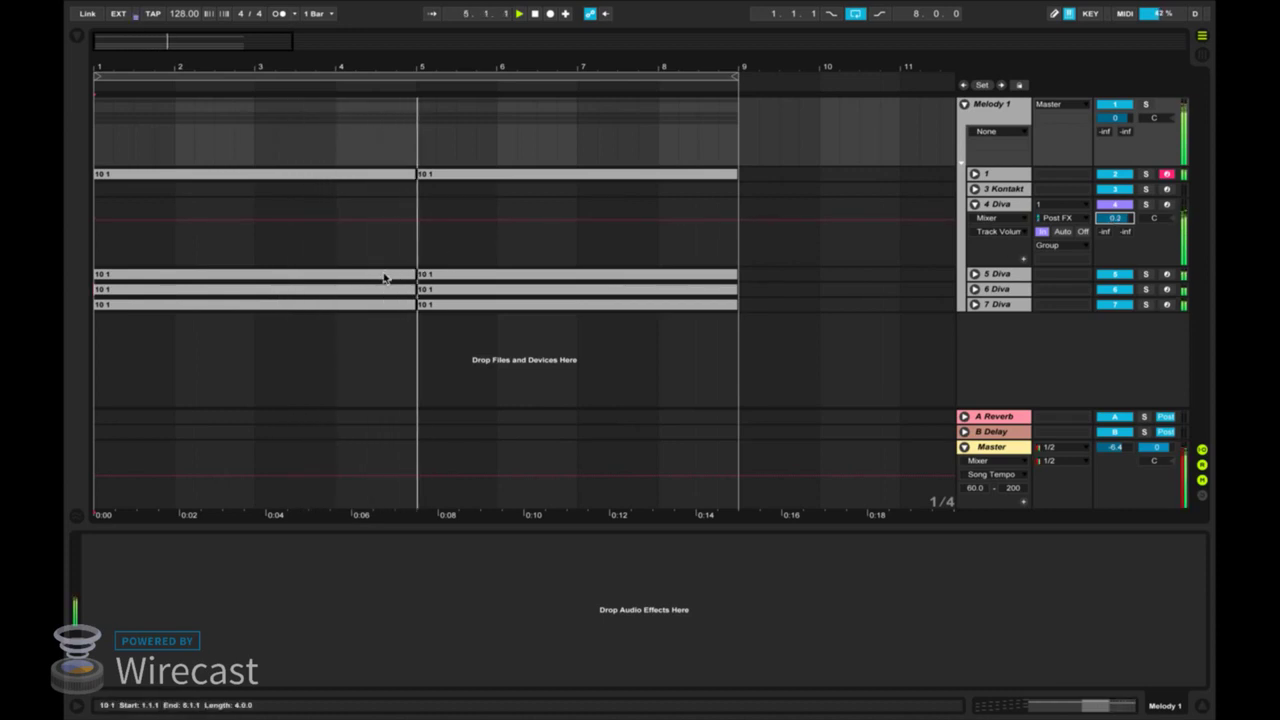
Copy the first 5 Diva clip onto the 4 Diva track and duplicate it to start at bar 5.
drag(384, 276, 382, 213)
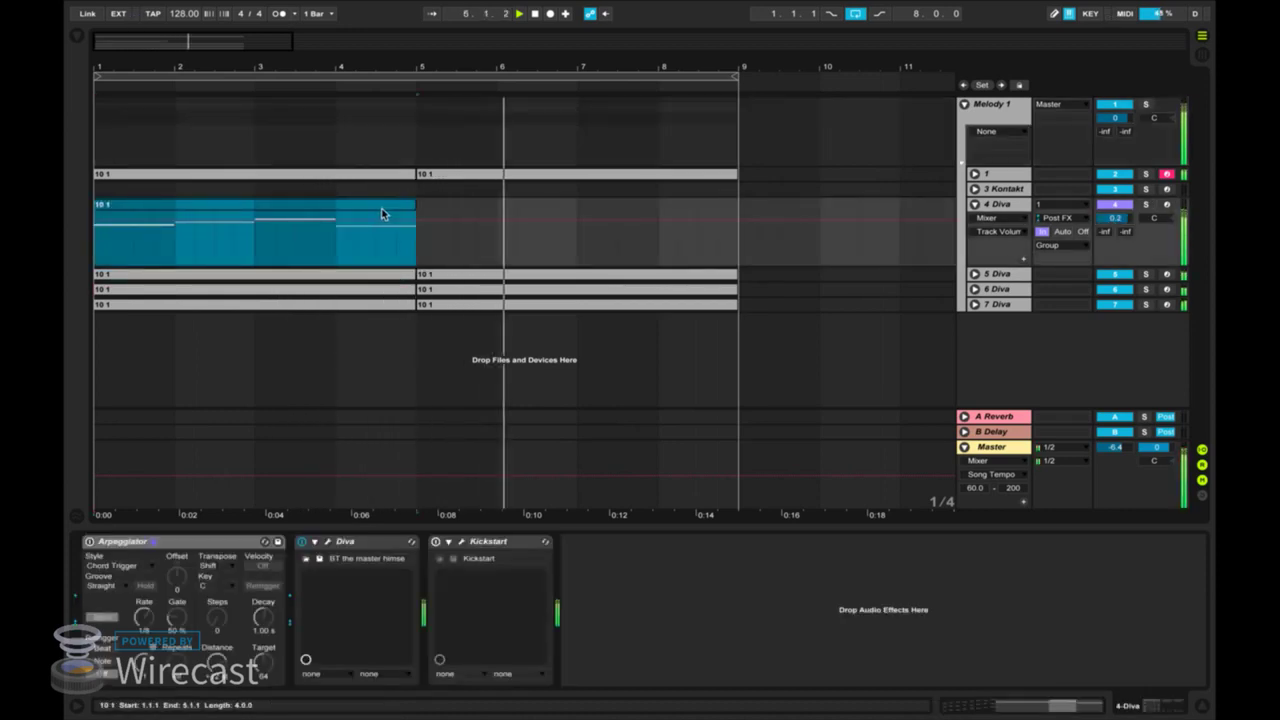
key(ctrl+d)
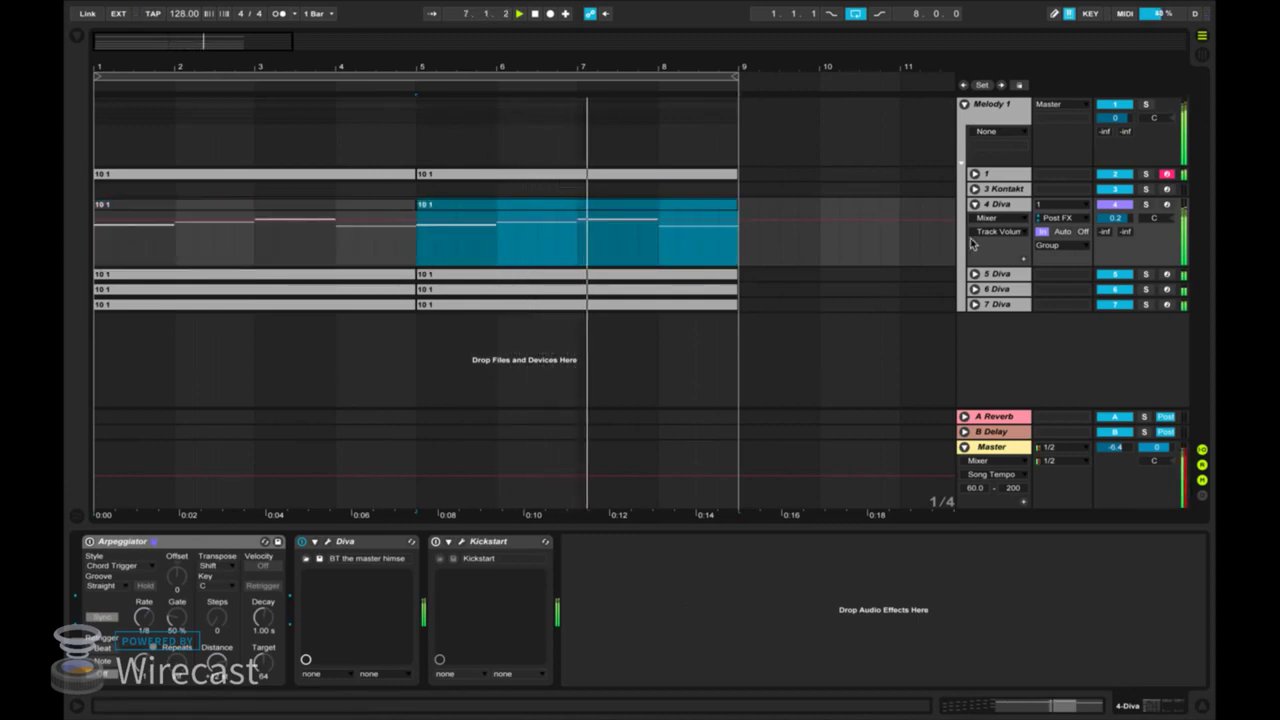
Set the 4 Diva track's MIDI input to All Ins, its volume to 6.0 dB and its monitoring to Auto.
click(1054, 210)
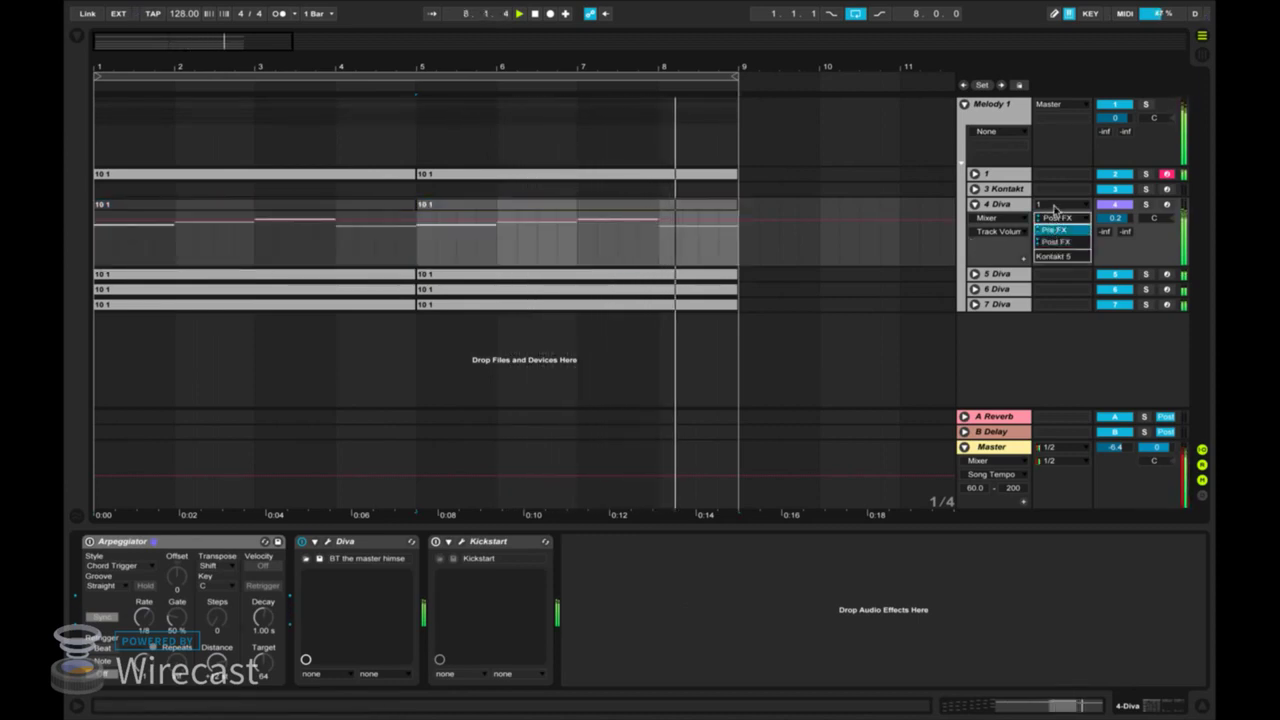
click(1054, 206)
click(1054, 206)
click(1052, 216)
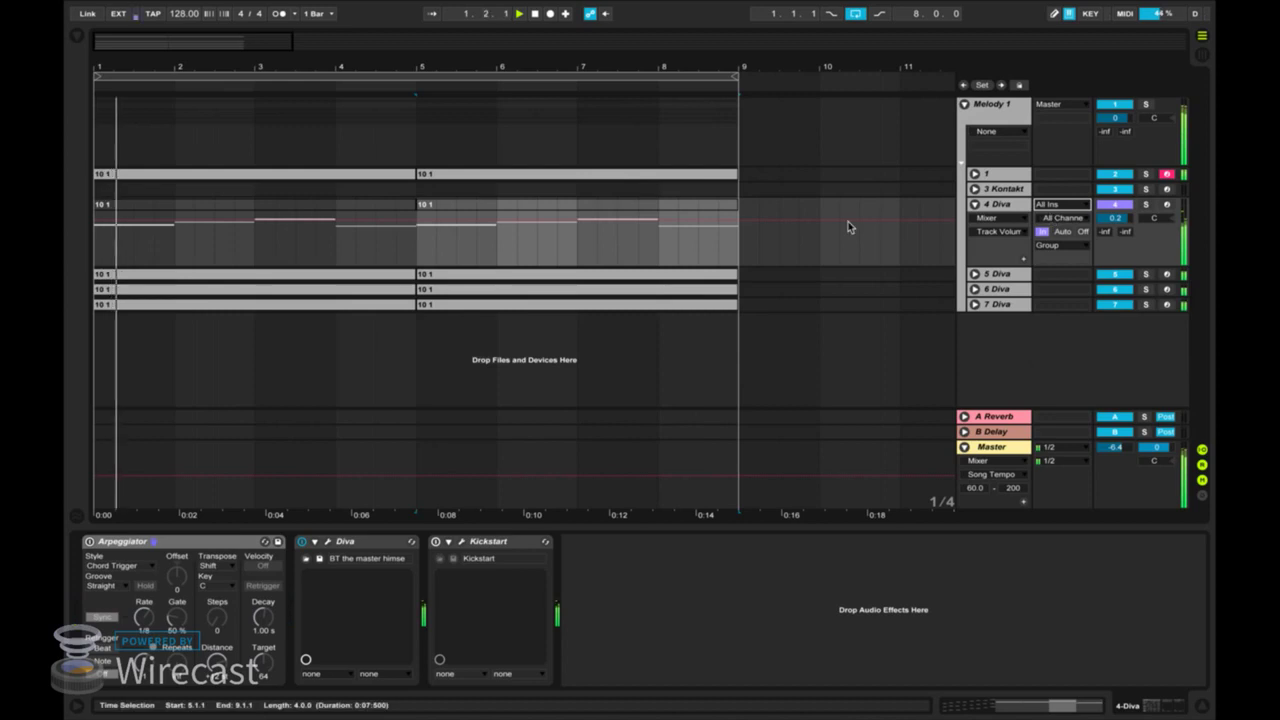
drag(1108, 220, 1108, 180)
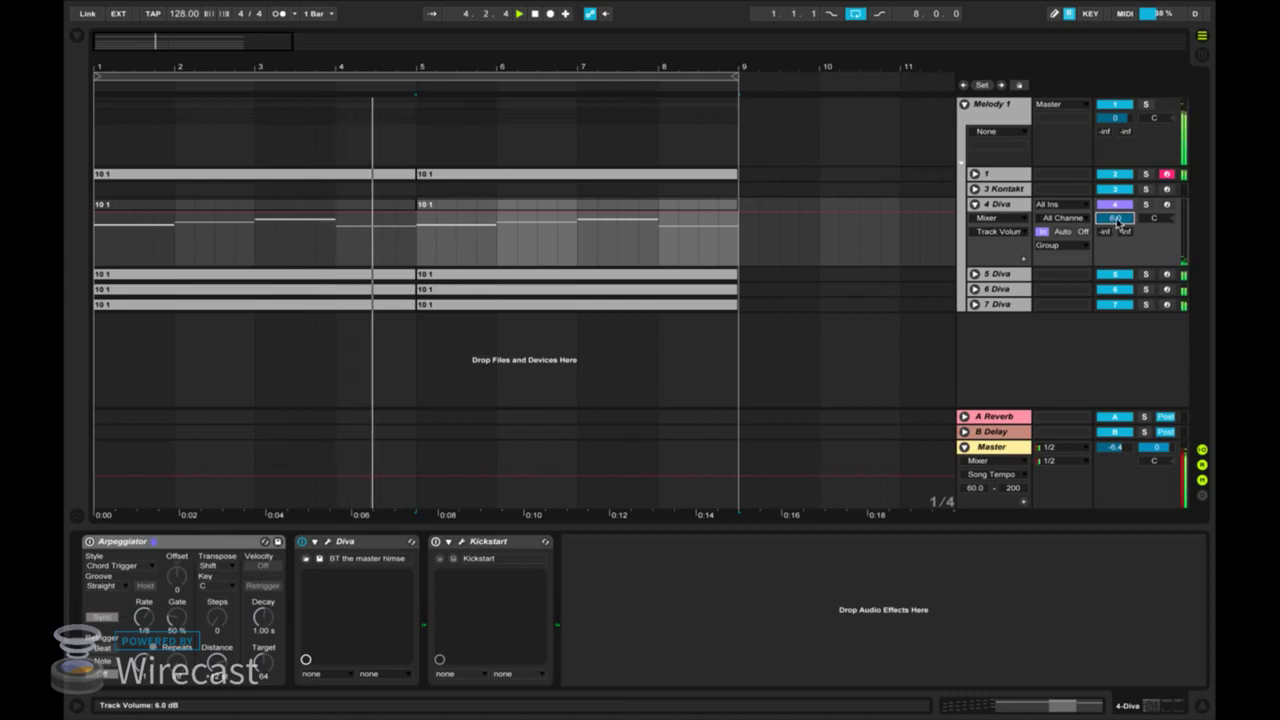
click(1062, 231)
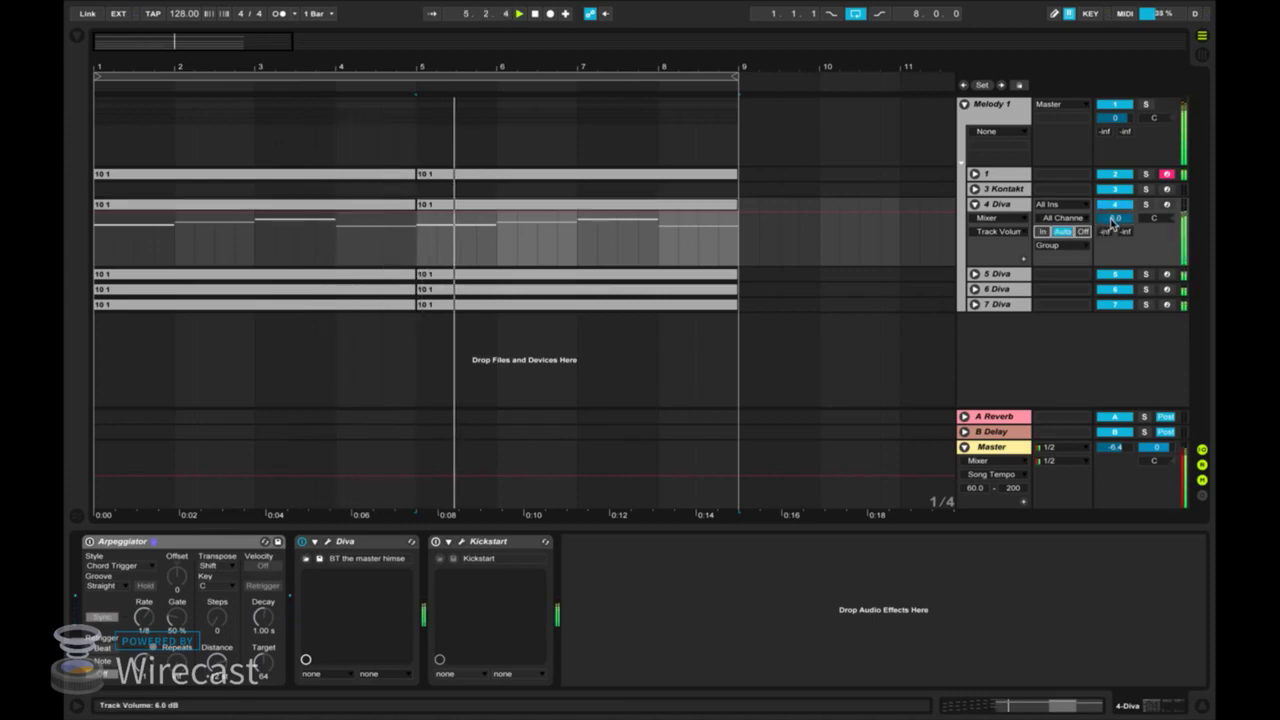
Transpose all notes in the 4 Diva track's first clip up one octave and return to its device chain.
double_click(394, 209)
click(713, 419)
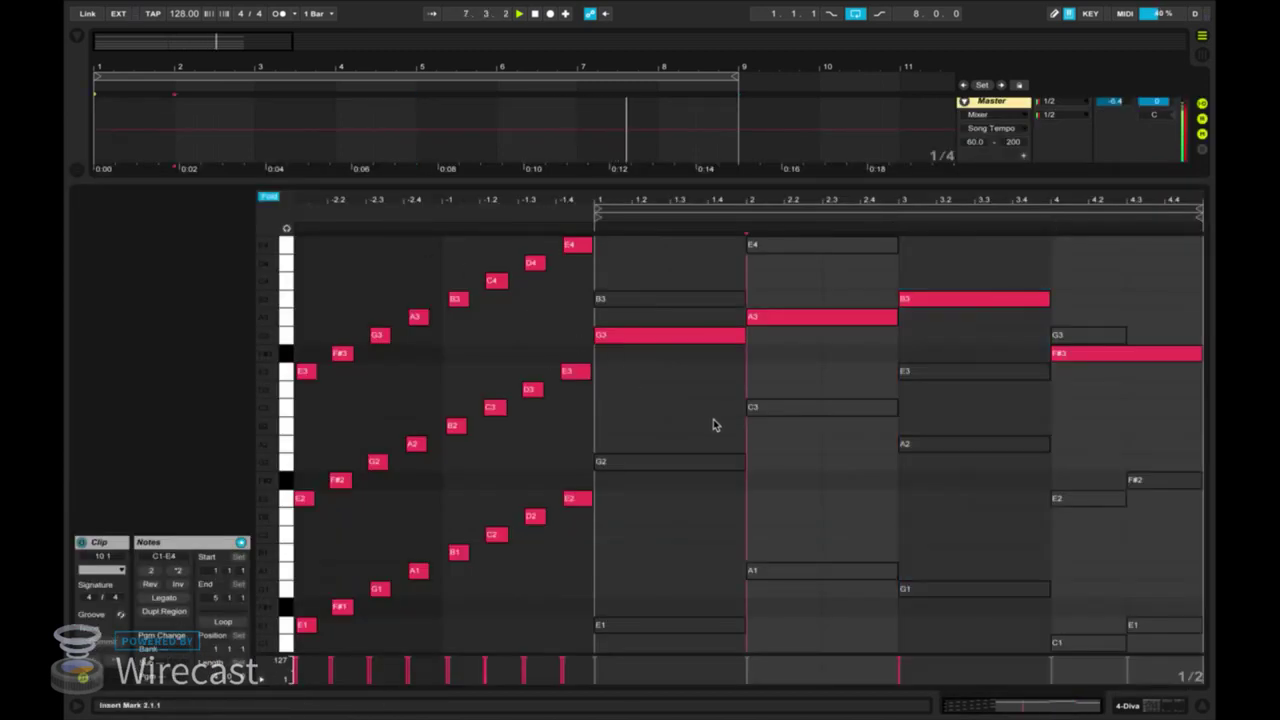
key(super+a)
key(shift+Up)
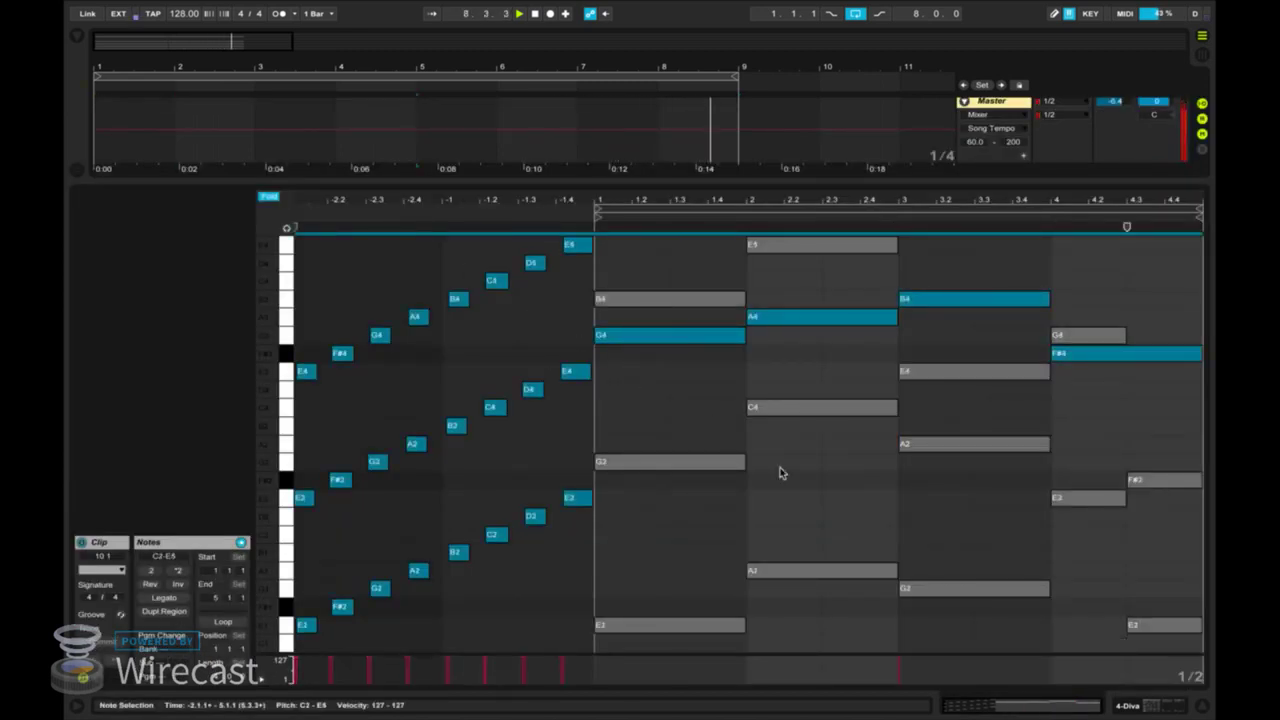
click(1155, 706)
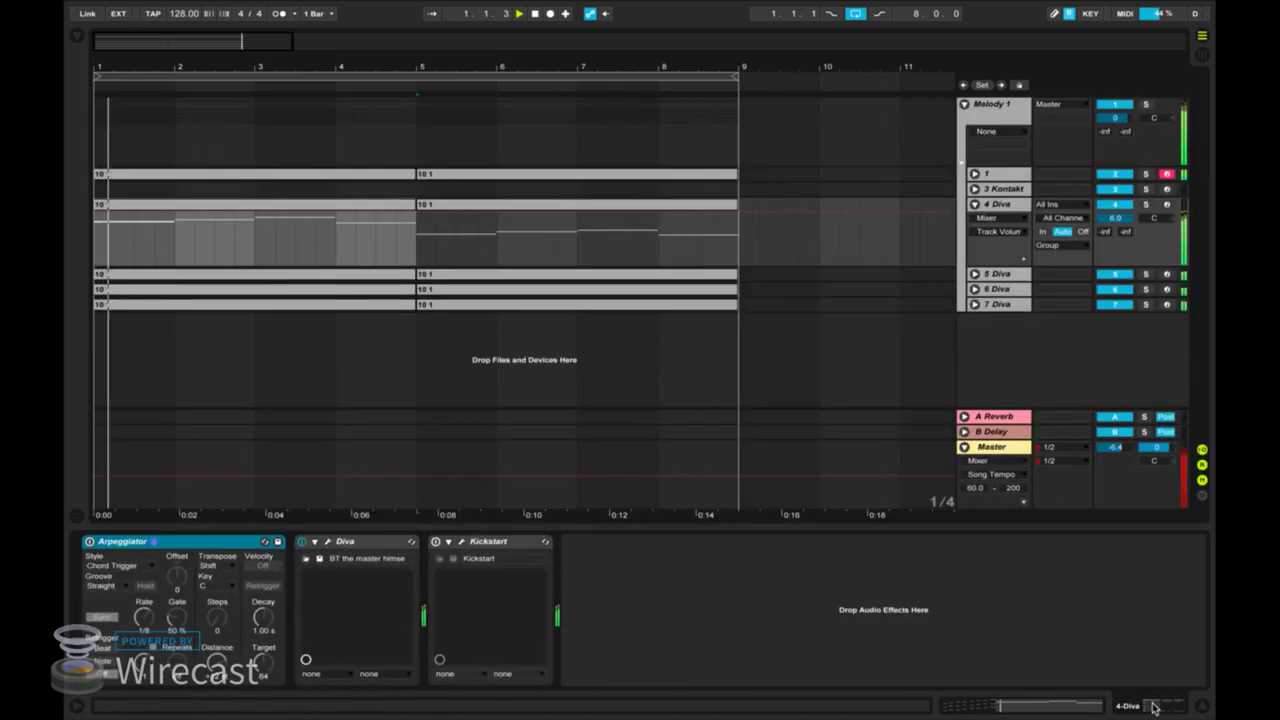
Duplicate the transposed 4 Diva clip over the clip at bar 5 and lower the track volume to 1.9 dB.
click(372, 204)
click(497, 232)
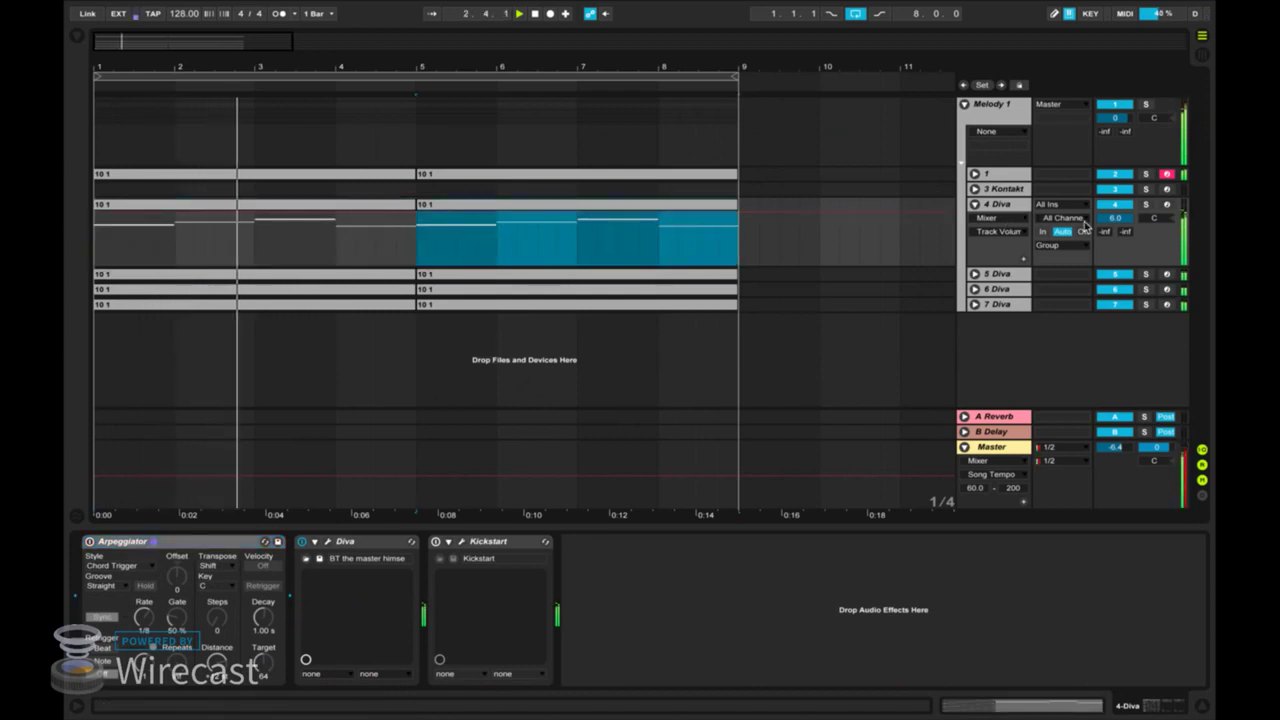
click(1128, 222)
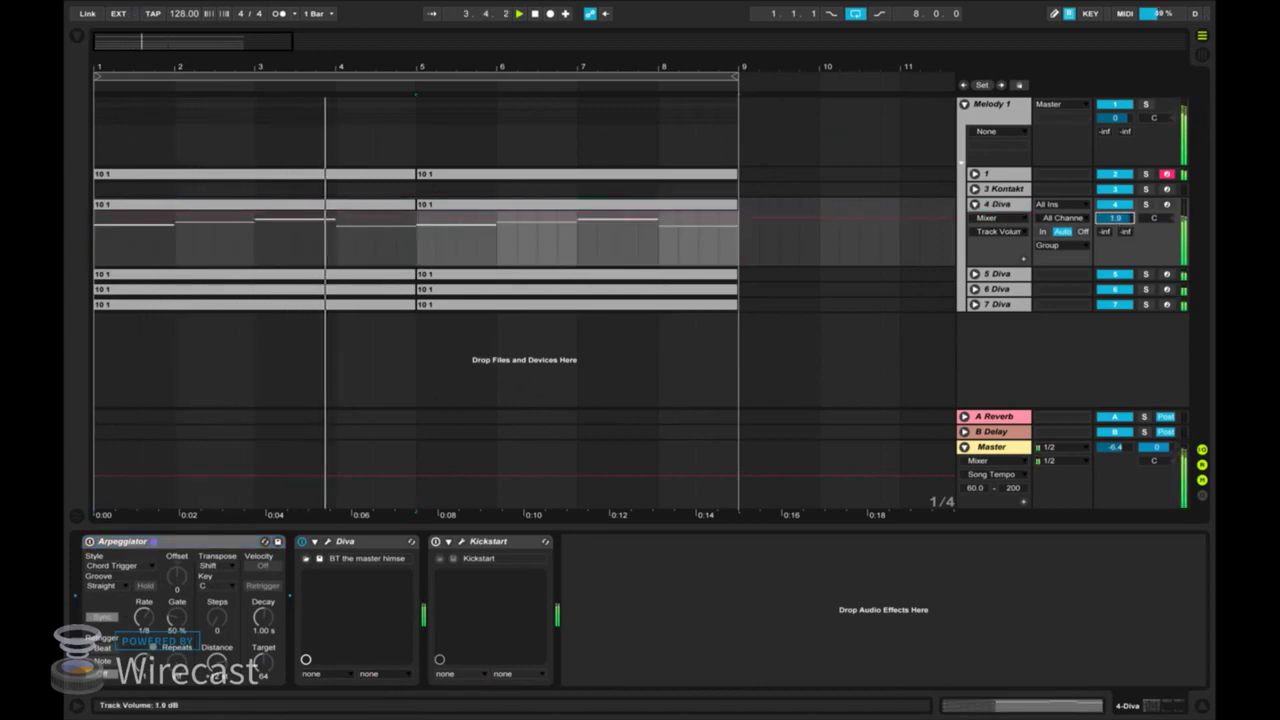
Enable the Arpeggiator on the 4 Diva track with style Up, a 1/16 rate and a 10 % gate.
click(89, 541)
click(111, 565)
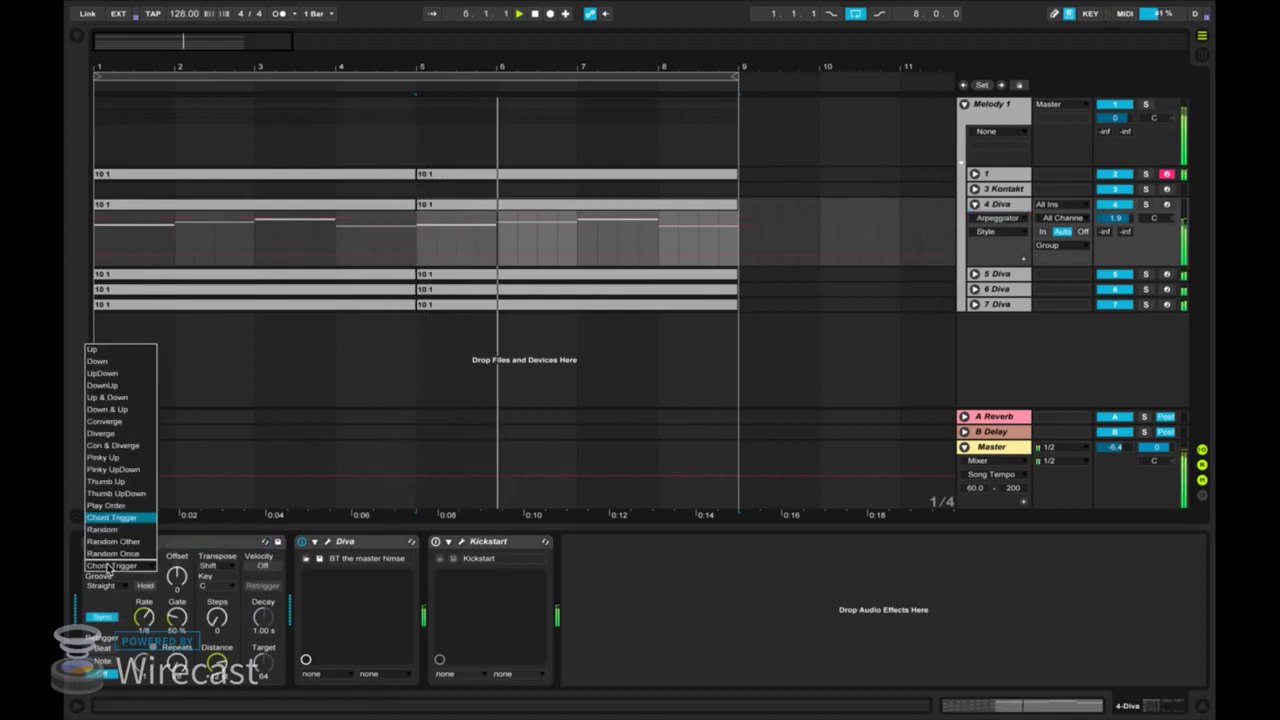
click(95, 349)
click(144, 617)
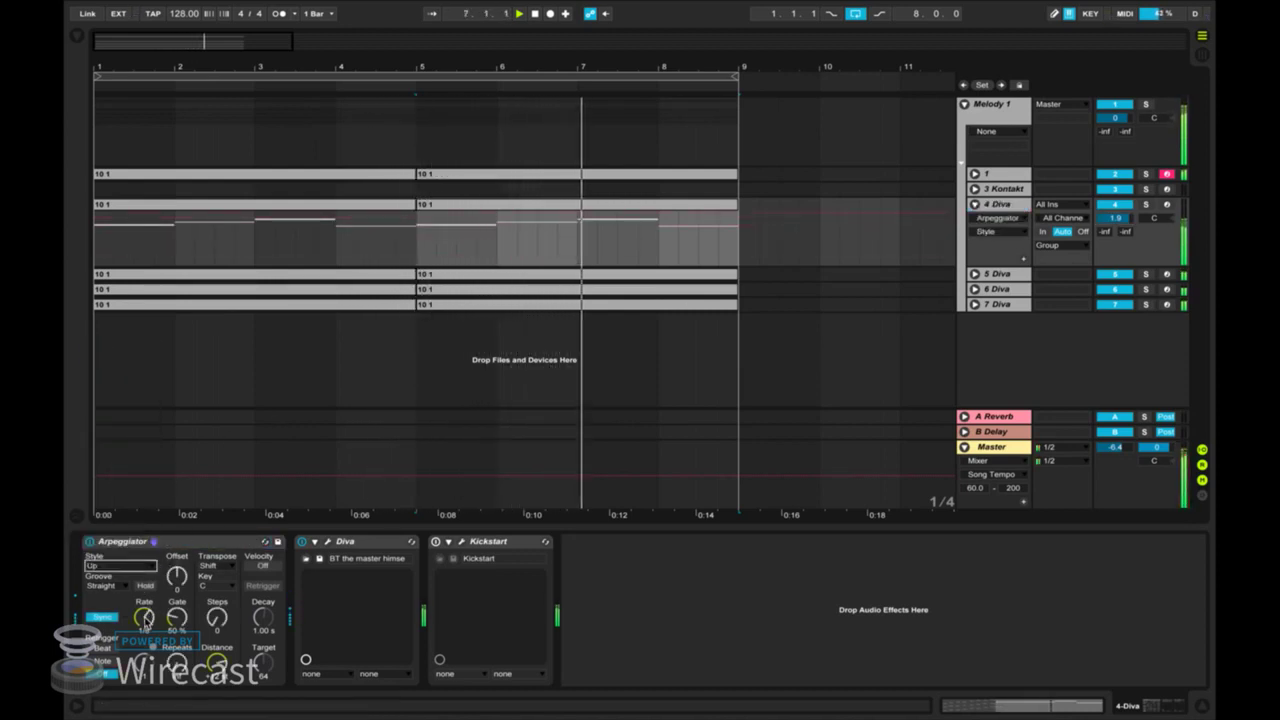
drag(145, 621, 176, 645)
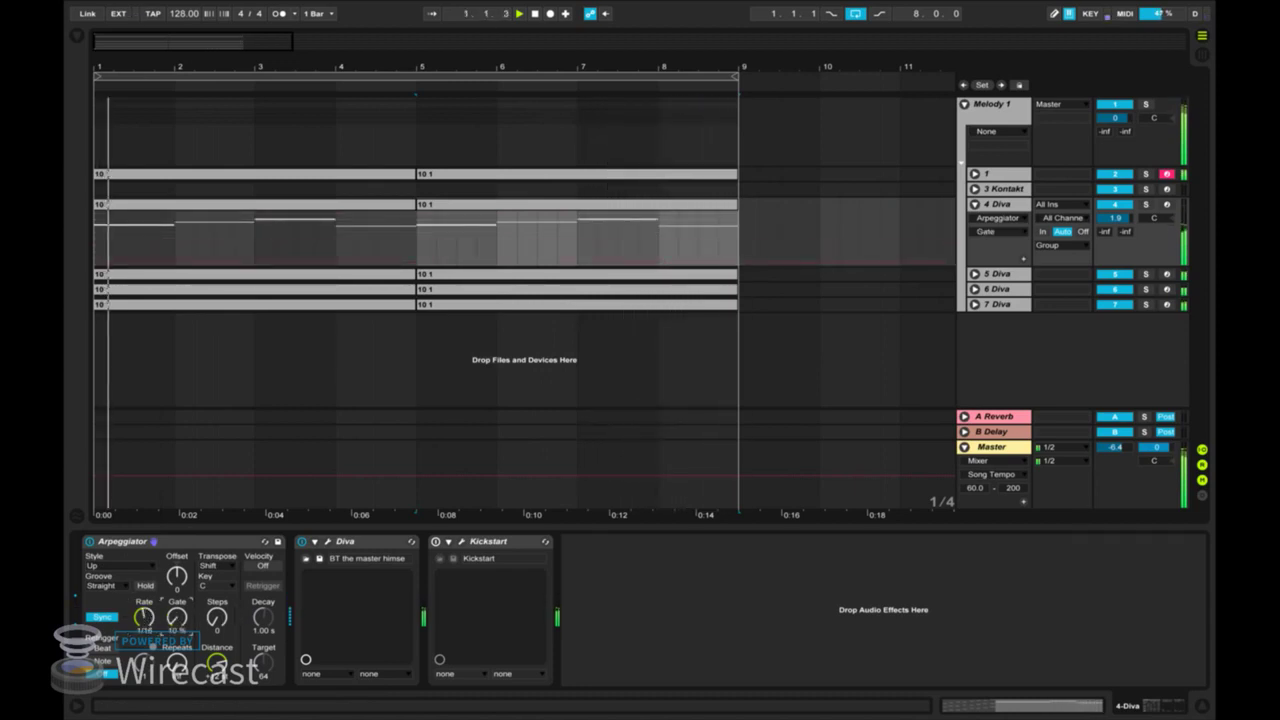
Audition the 4 Diva track in solo, set its Arpeggiator gate to 37 % and unsolo the track.
click(1145, 204)
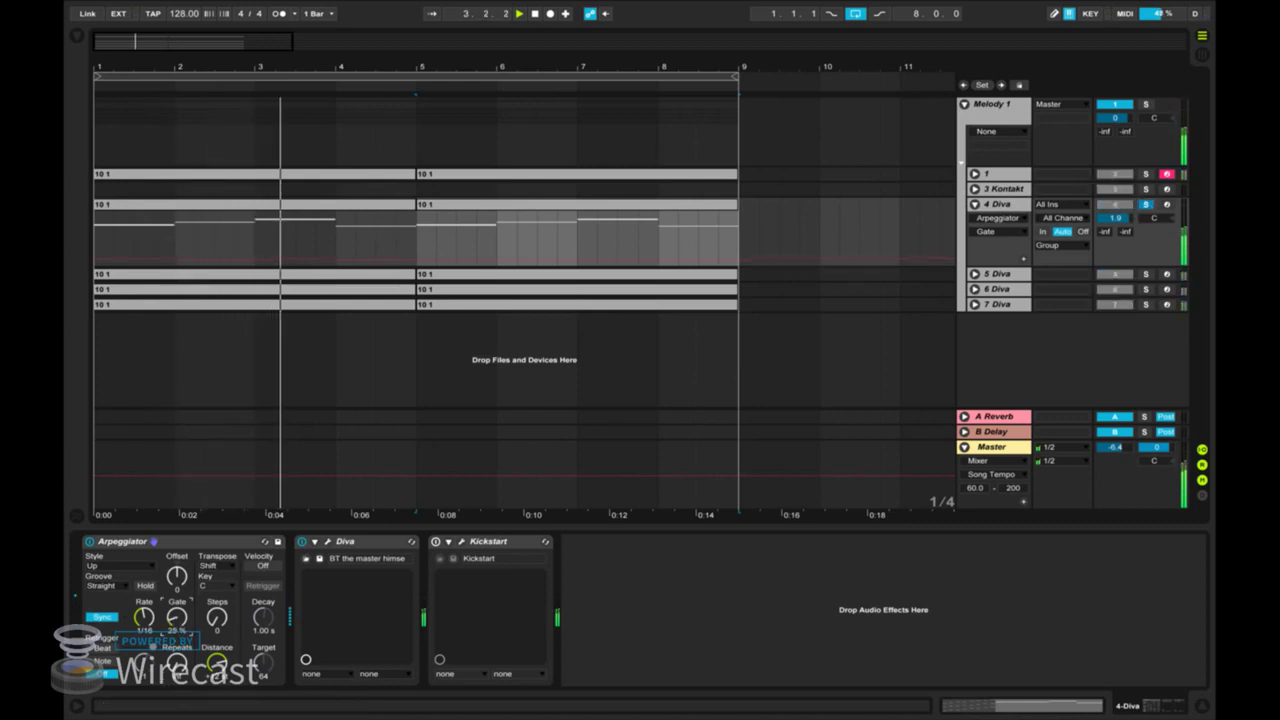
click(215, 618)
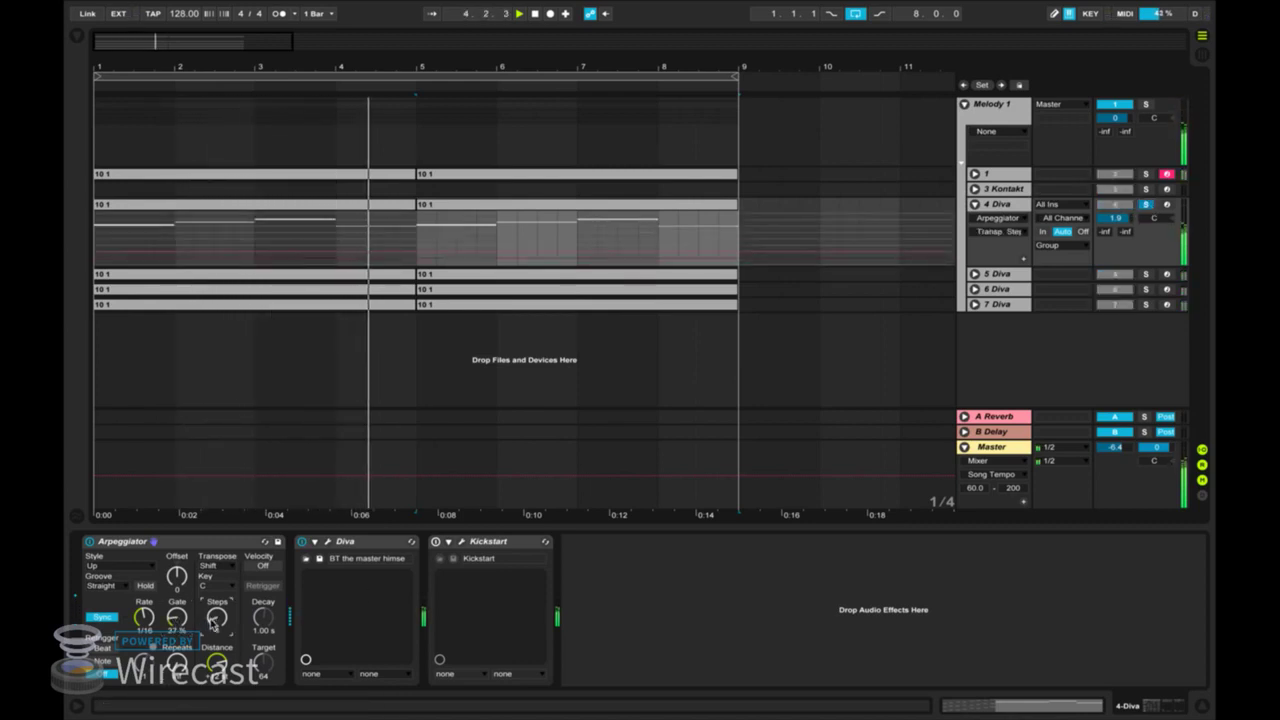
click(1146, 204)
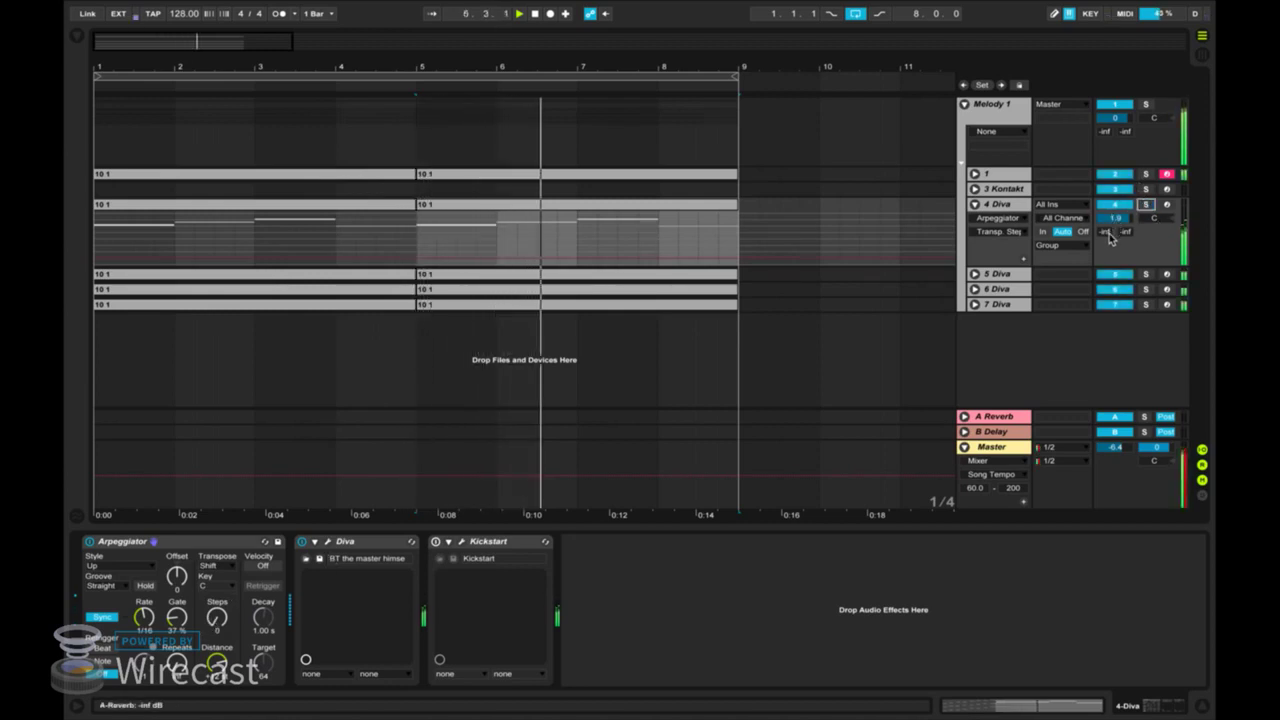
Try out the A Reverb send on the 4 Diva track and fold the track.
click(1105, 232)
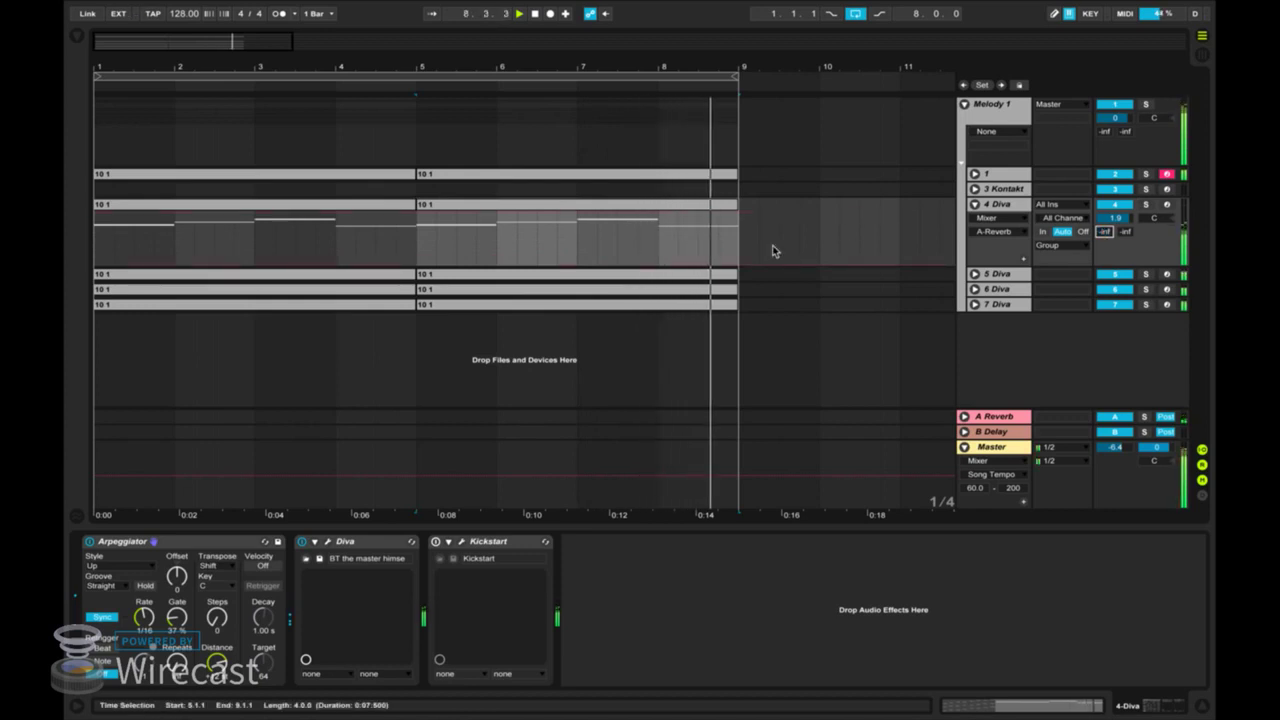
click(975, 204)
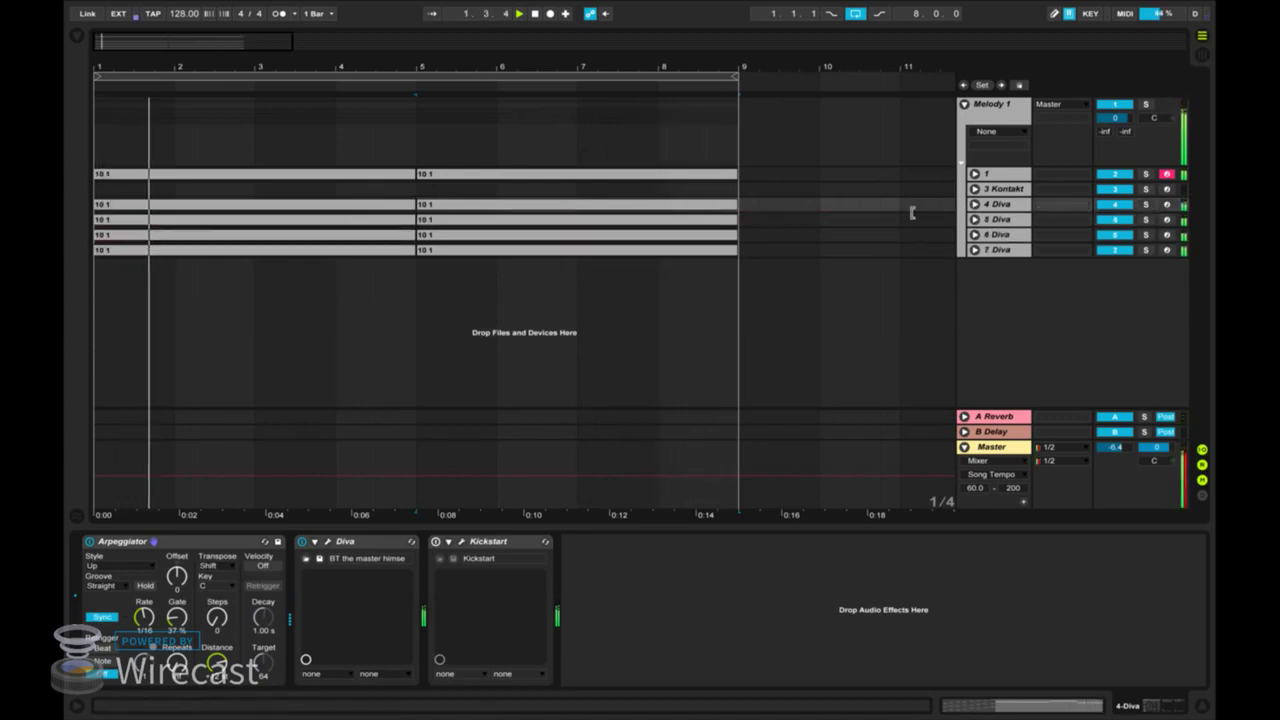
Unfold and solo the chord track 1, and open its first clip in an enlarged note editor.
click(975, 173)
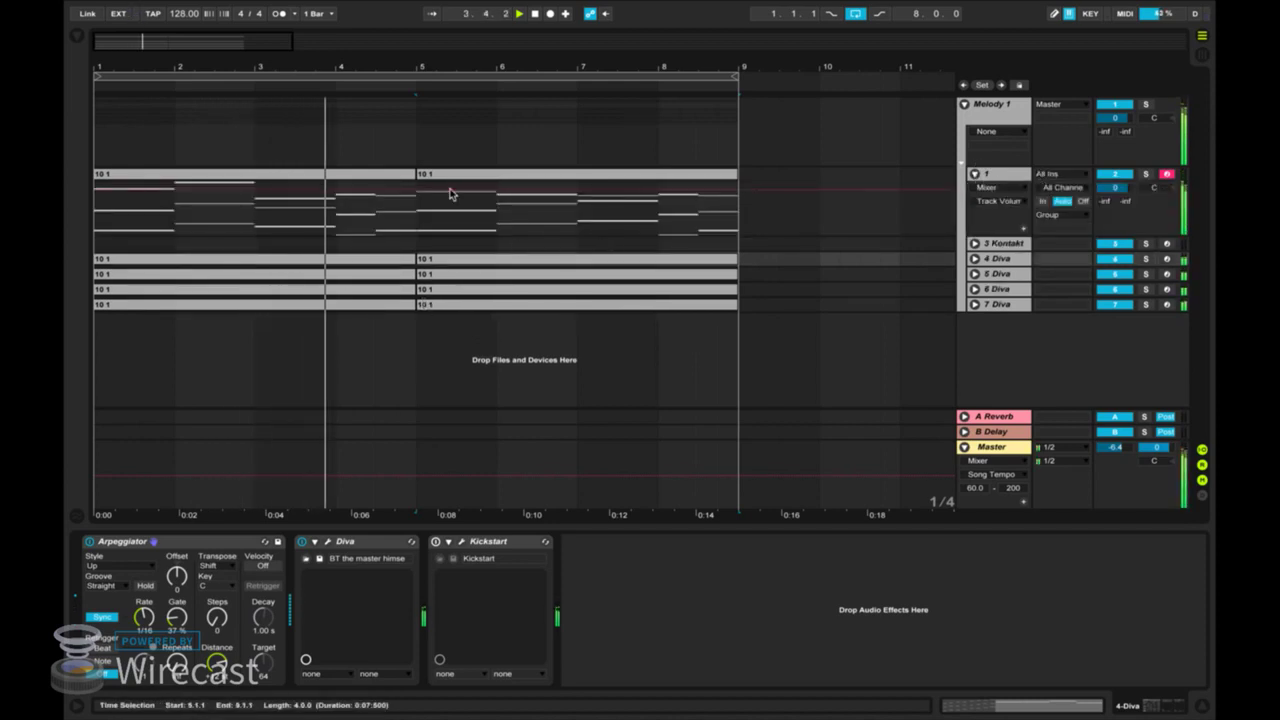
click(377, 188)
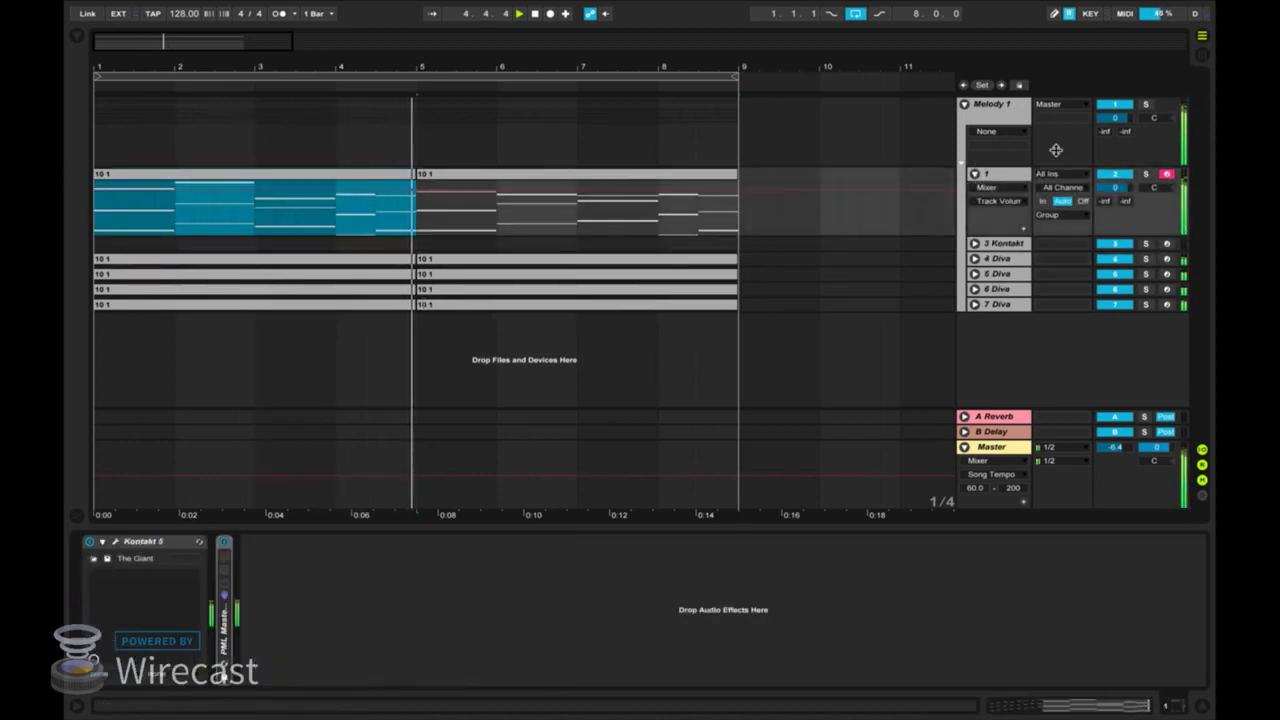
click(1147, 175)
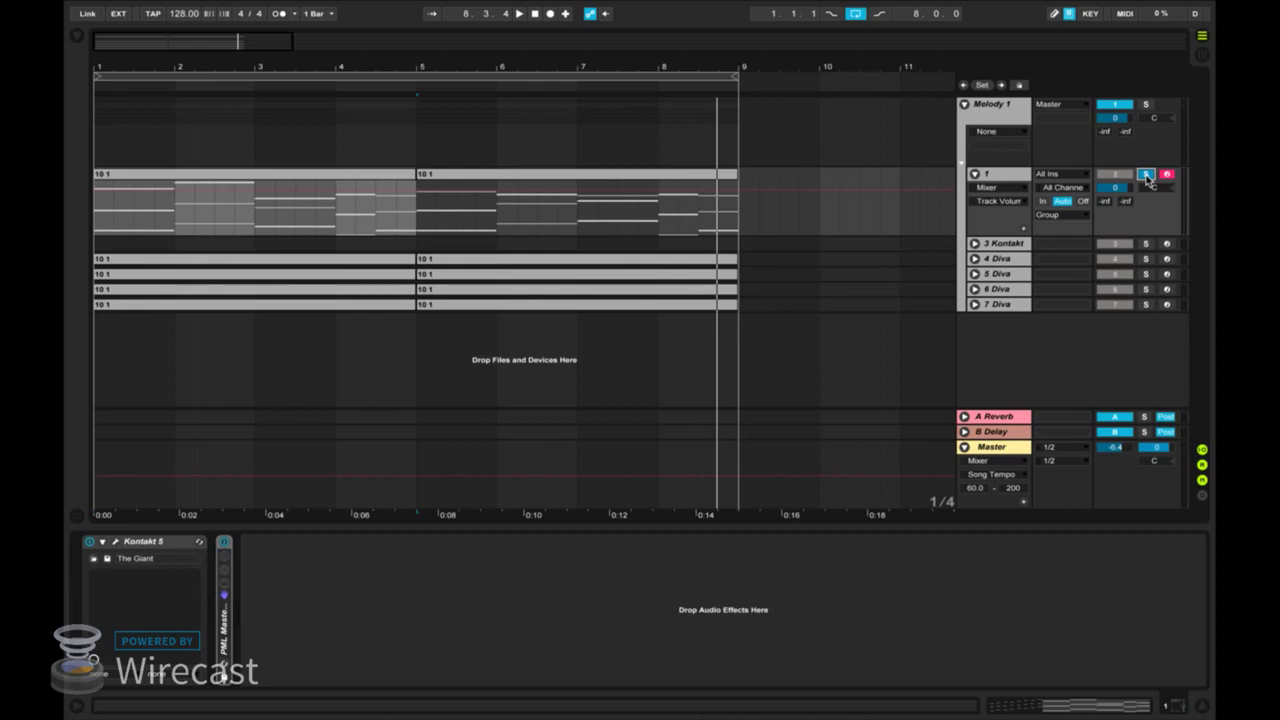
double_click(346, 175)
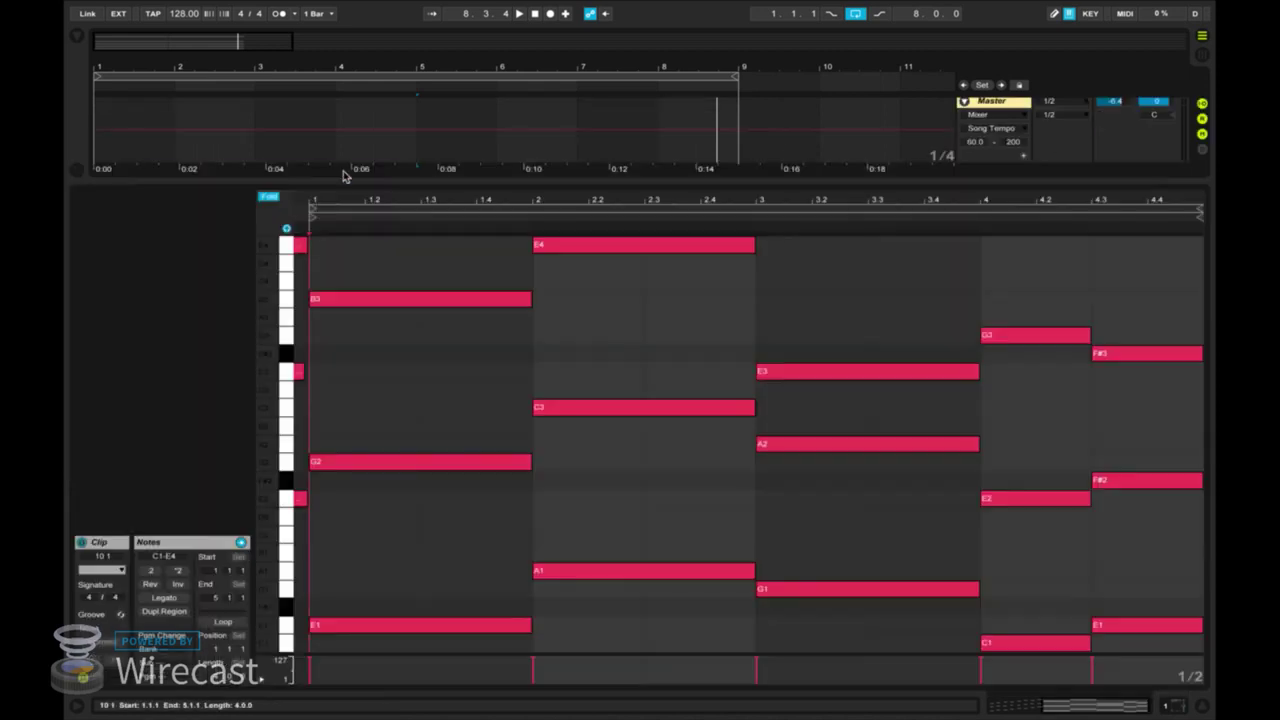
drag(617, 180, 618, 49)
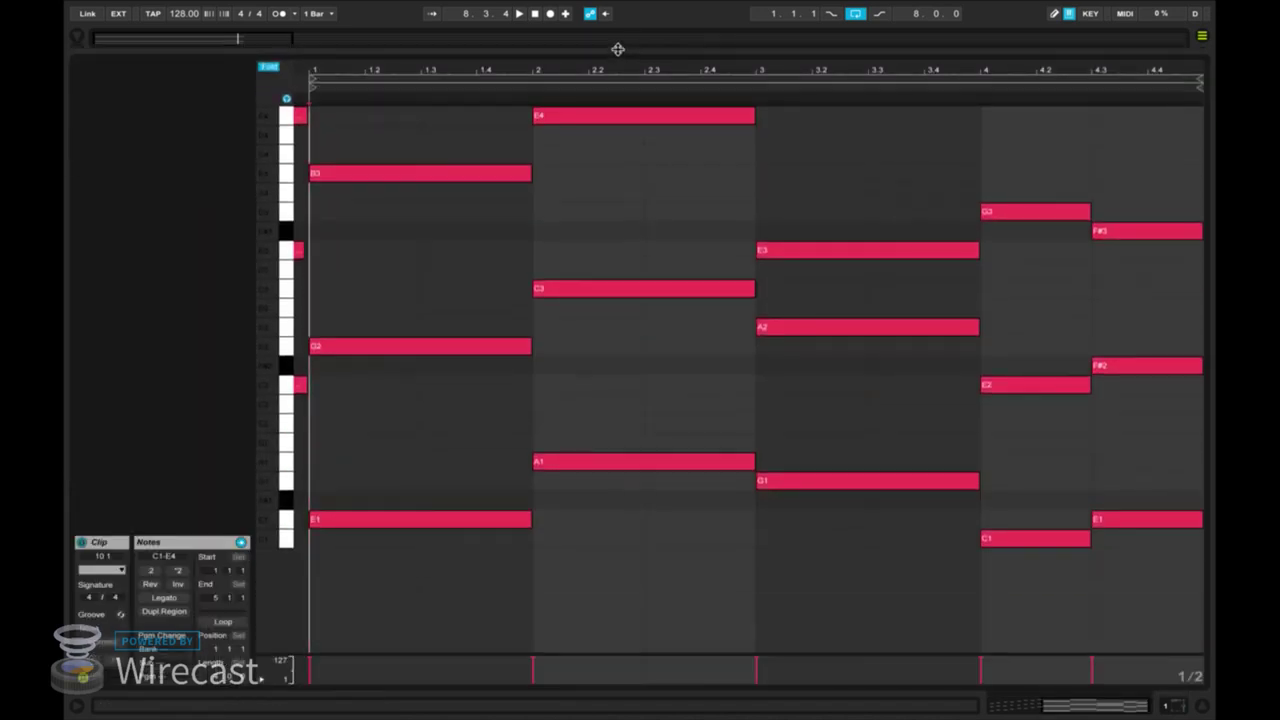
Try out an added one-bar E3 note starting at 1.3.1, deactivate it to audition the clip without it, and delete it.
double_click(502, 258)
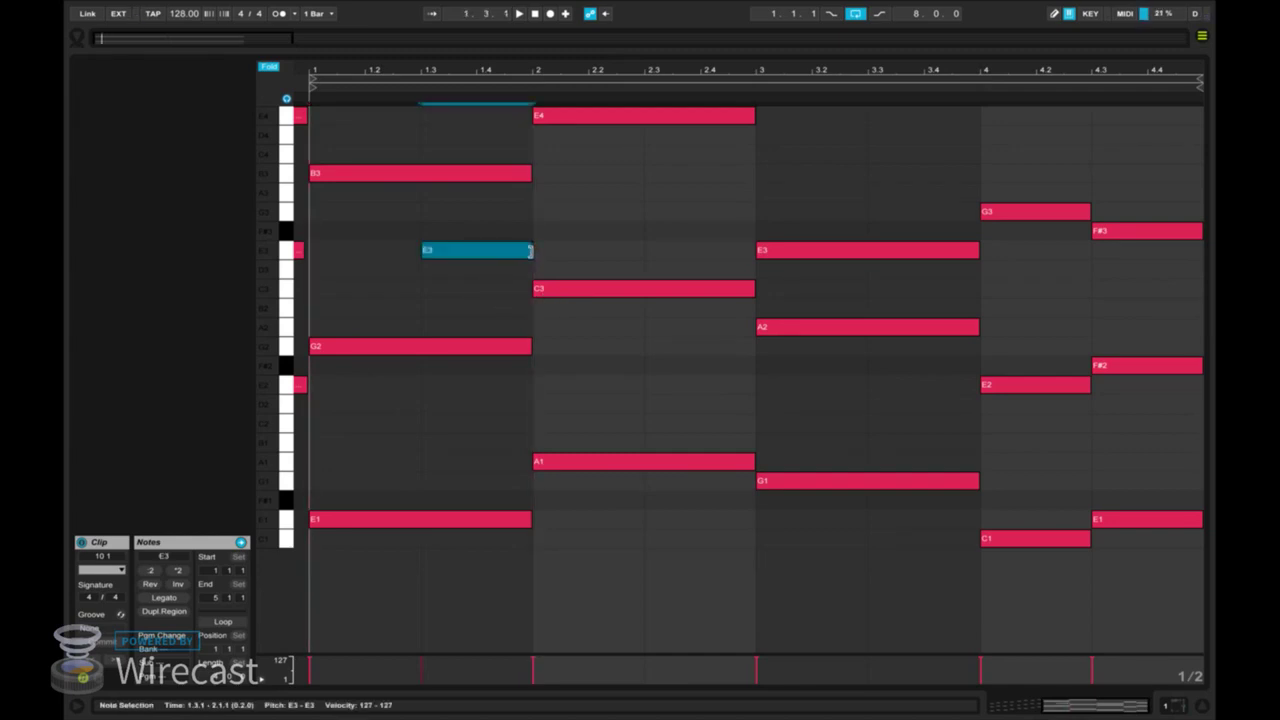
drag(531, 251, 643, 251)
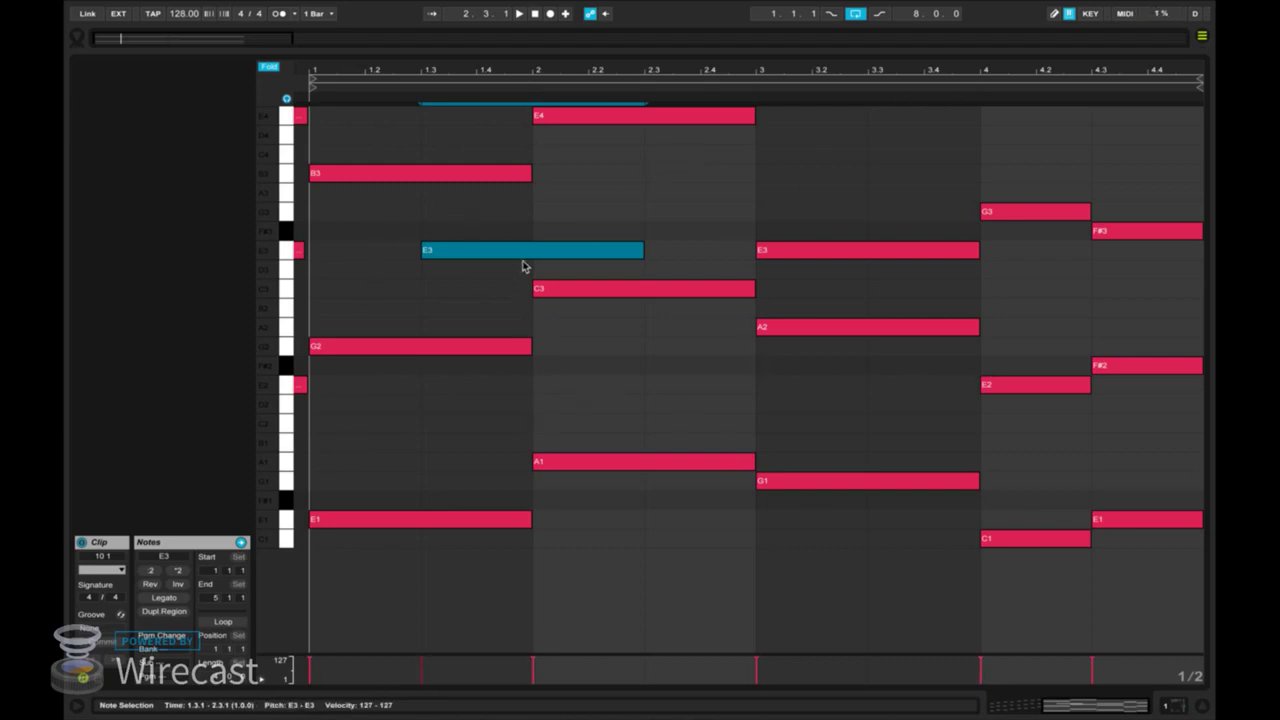
key(0)
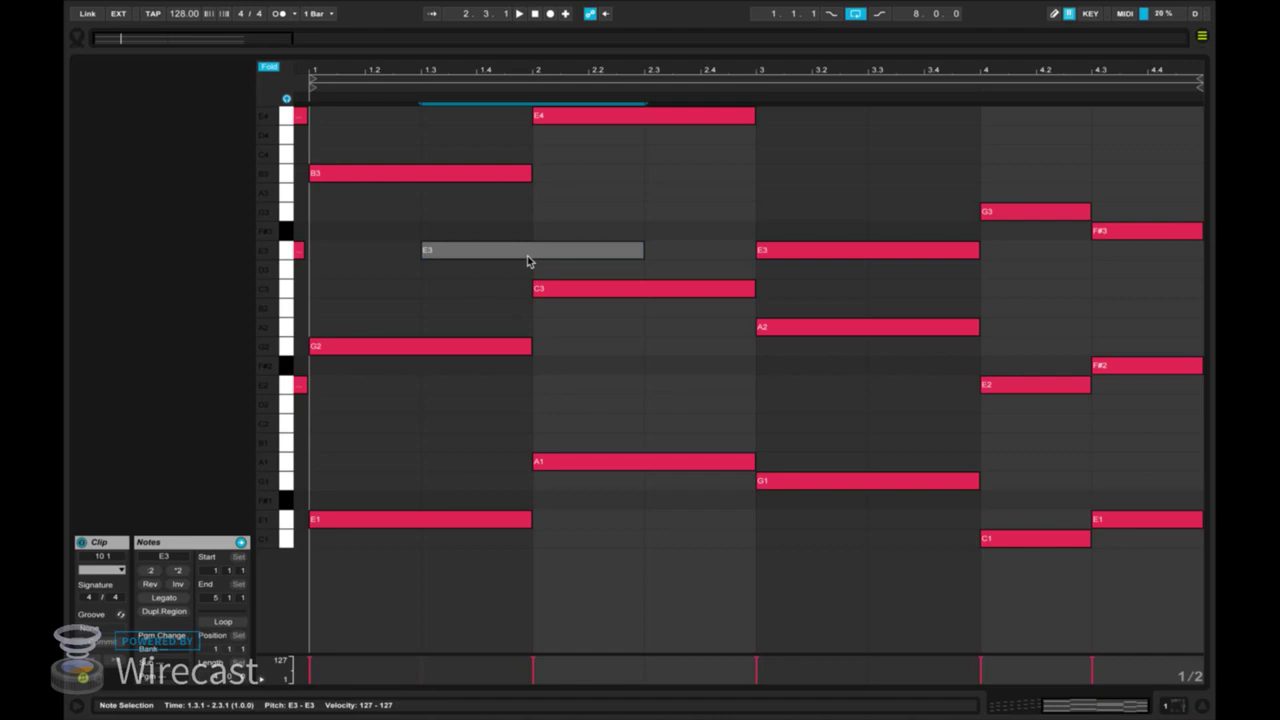
key(space)
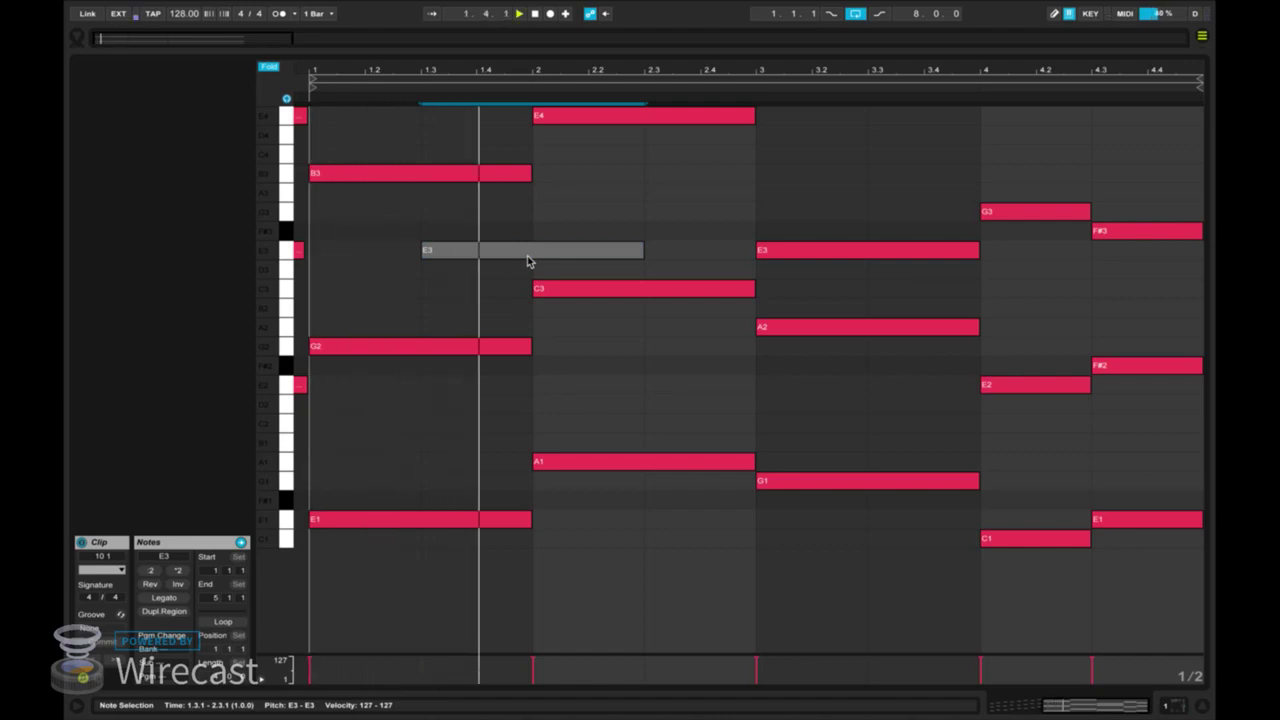
key(space)
key(Delete)
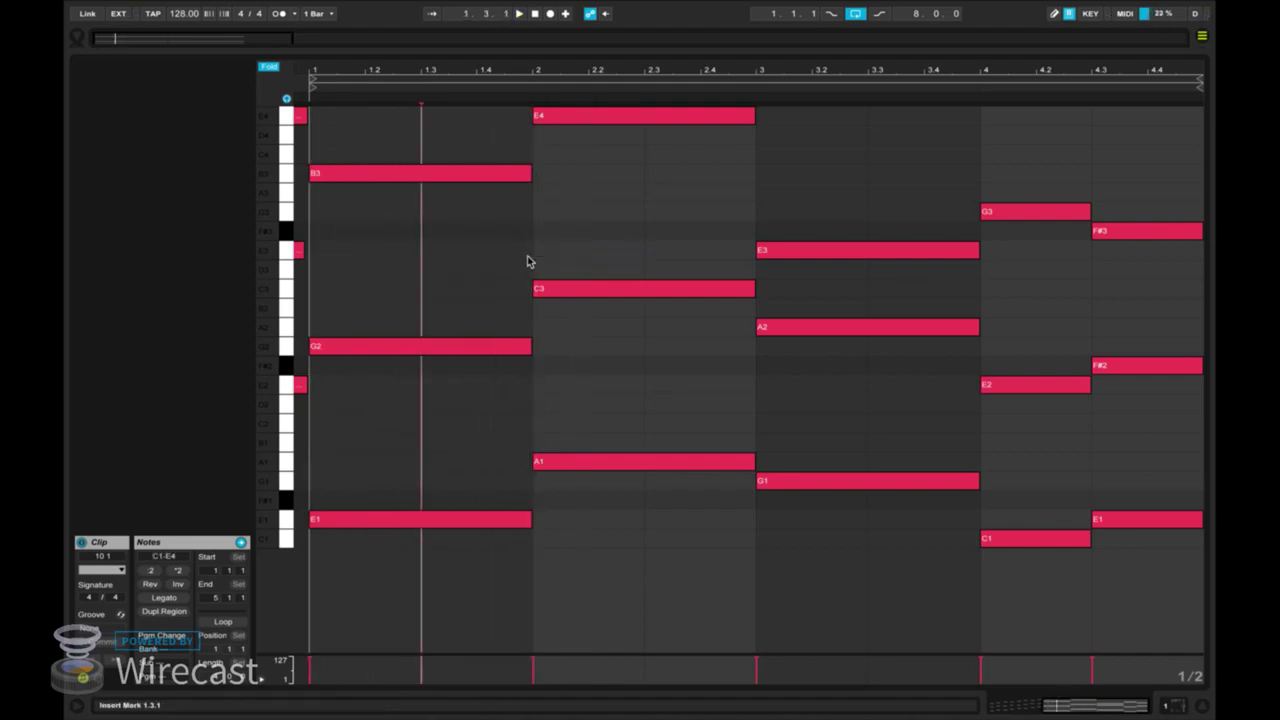
Set the note grid to 1/8 and shorten the first chord's E1, G2 and B3 notes so they end at 1.4.1.
drag(448, 153, 516, 617)
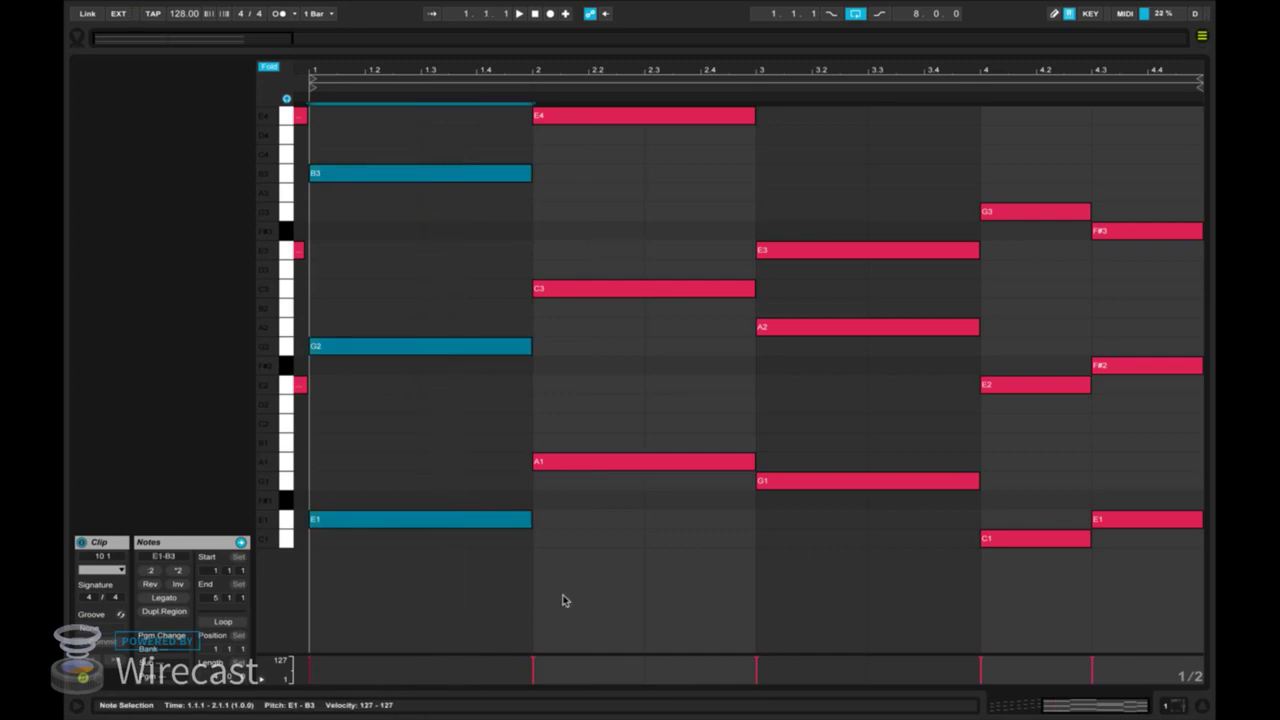
right_click(563, 600)
click(646, 538)
drag(529, 519, 464, 519)
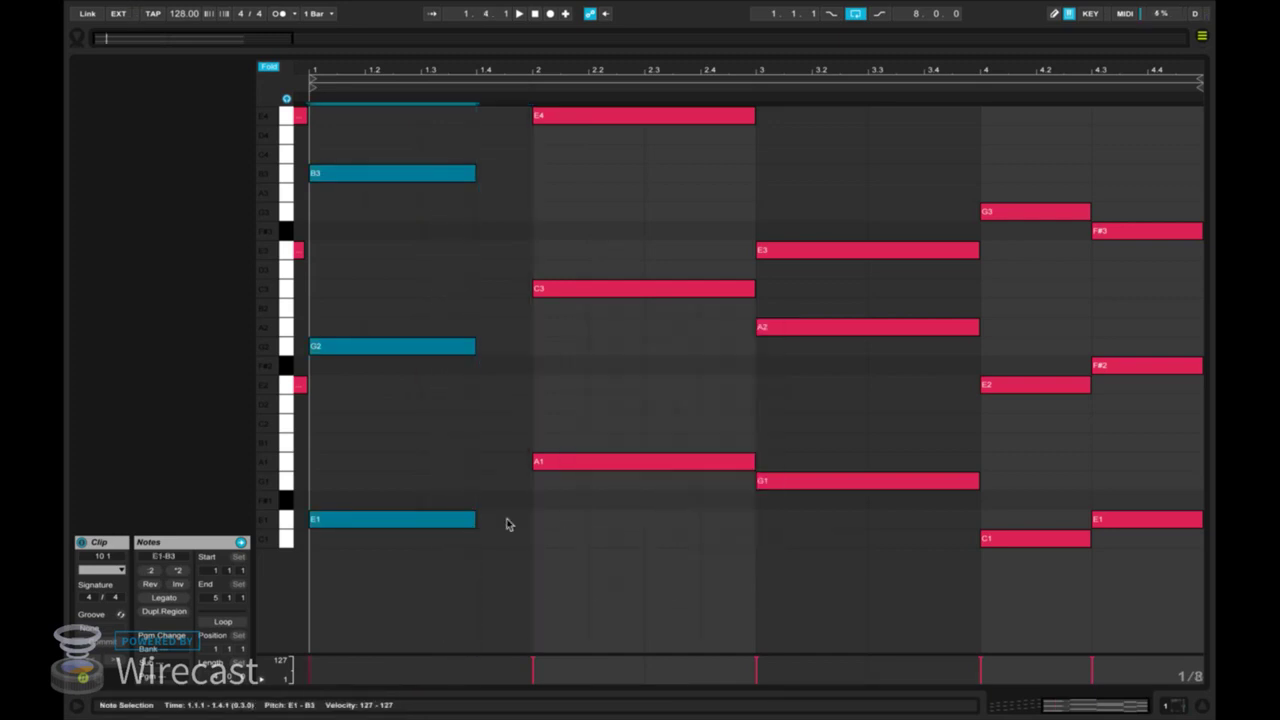
Move the second chord (A1, C3, E4) to start at 1.4.3 and lengthen the first chord's notes to that point.
drag(575, 527, 485, 120)
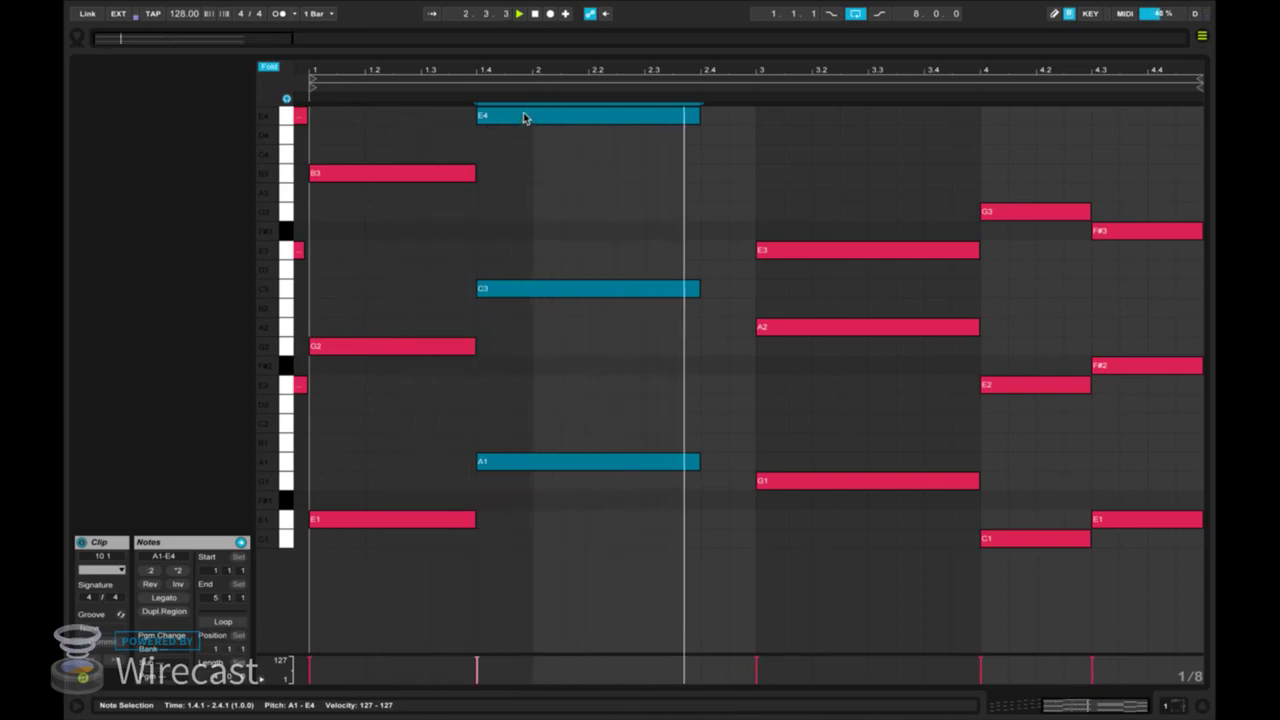
mouse_move(526, 117)
mouse_down()
mouse_move(558, 117)
mouse_move(508, 127)
mouse_up()
click(418, 173)
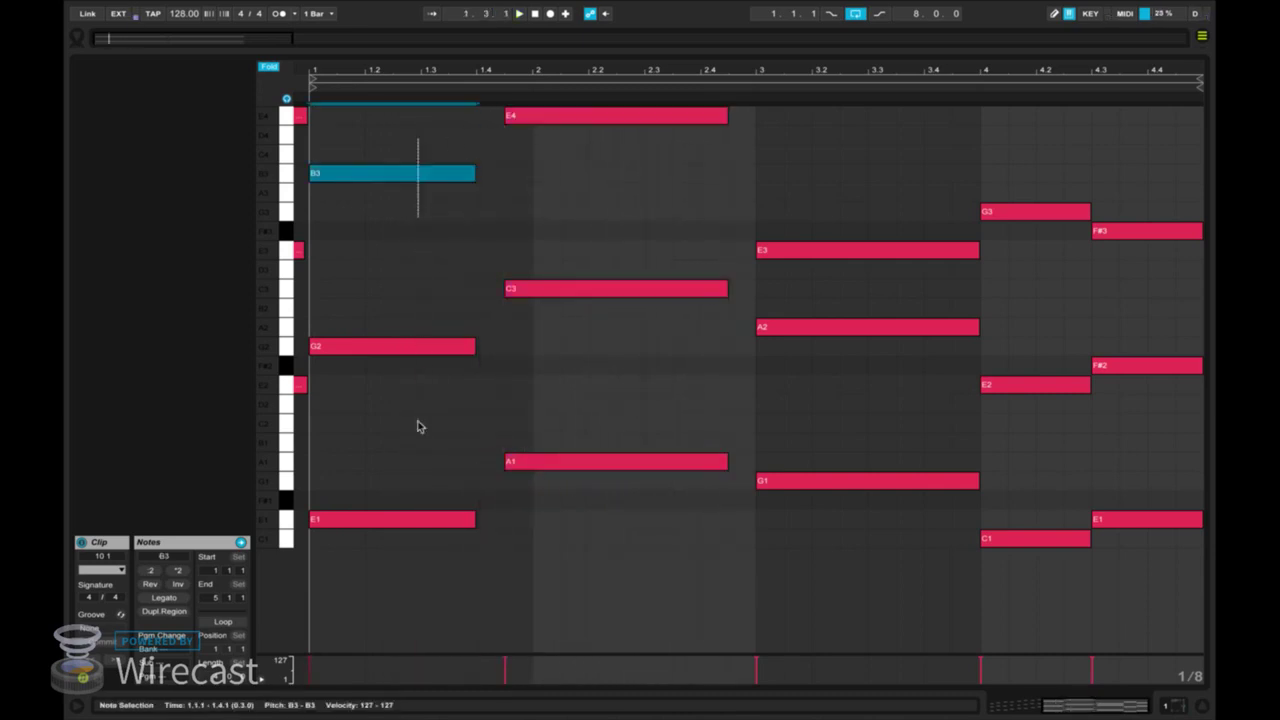
drag(474, 519, 507, 519)
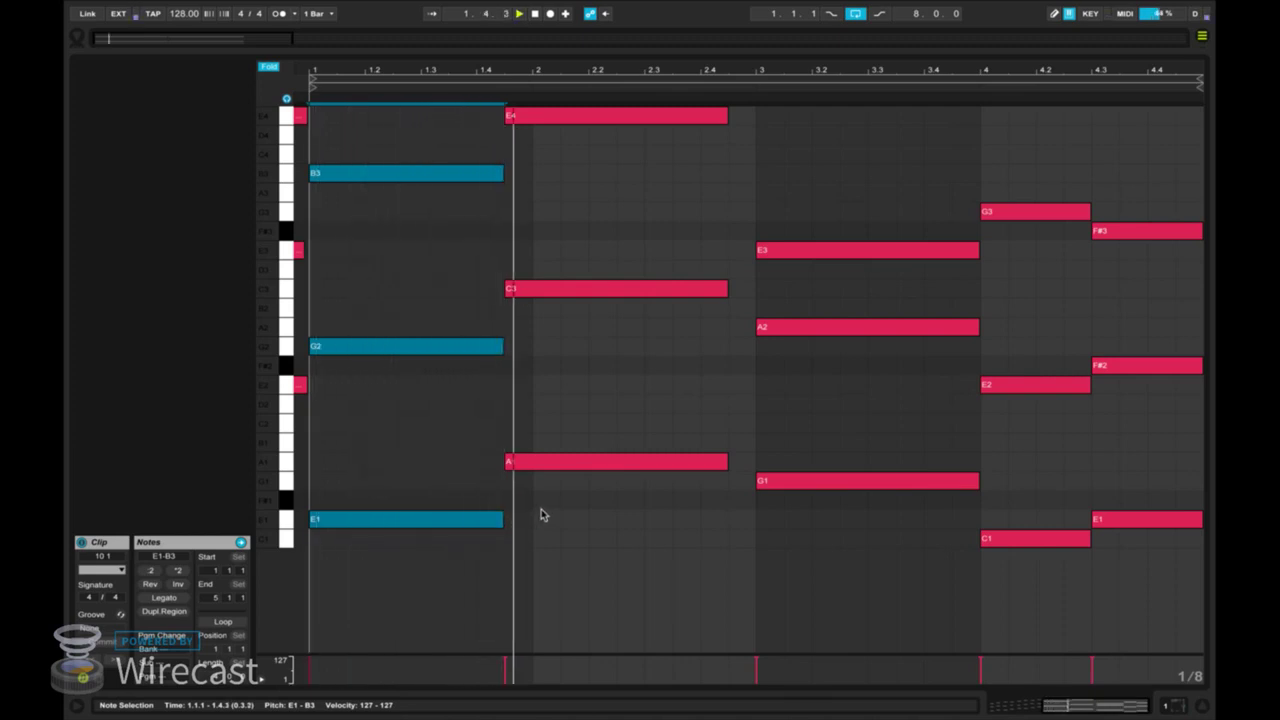
Move the third chord (G1, A2, E3) to start at 2.4.3 and play the clip.
click(716, 519)
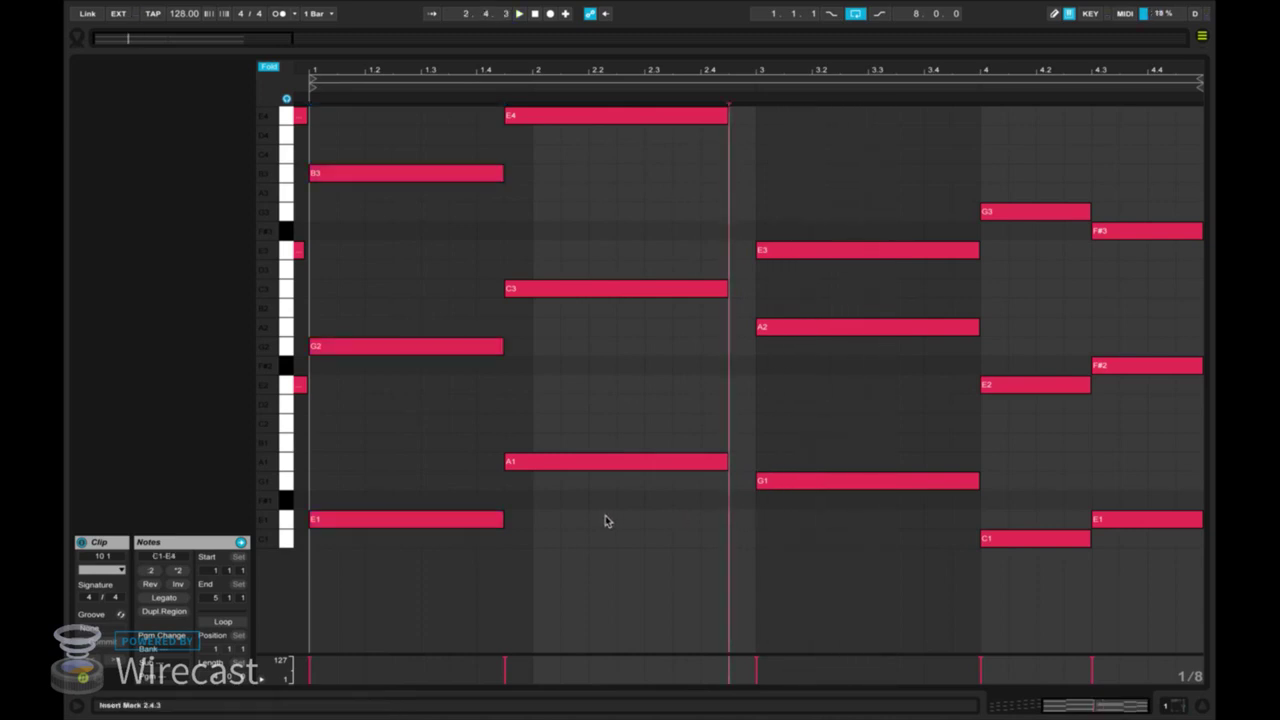
drag(605, 520, 651, 106)
click(782, 160)
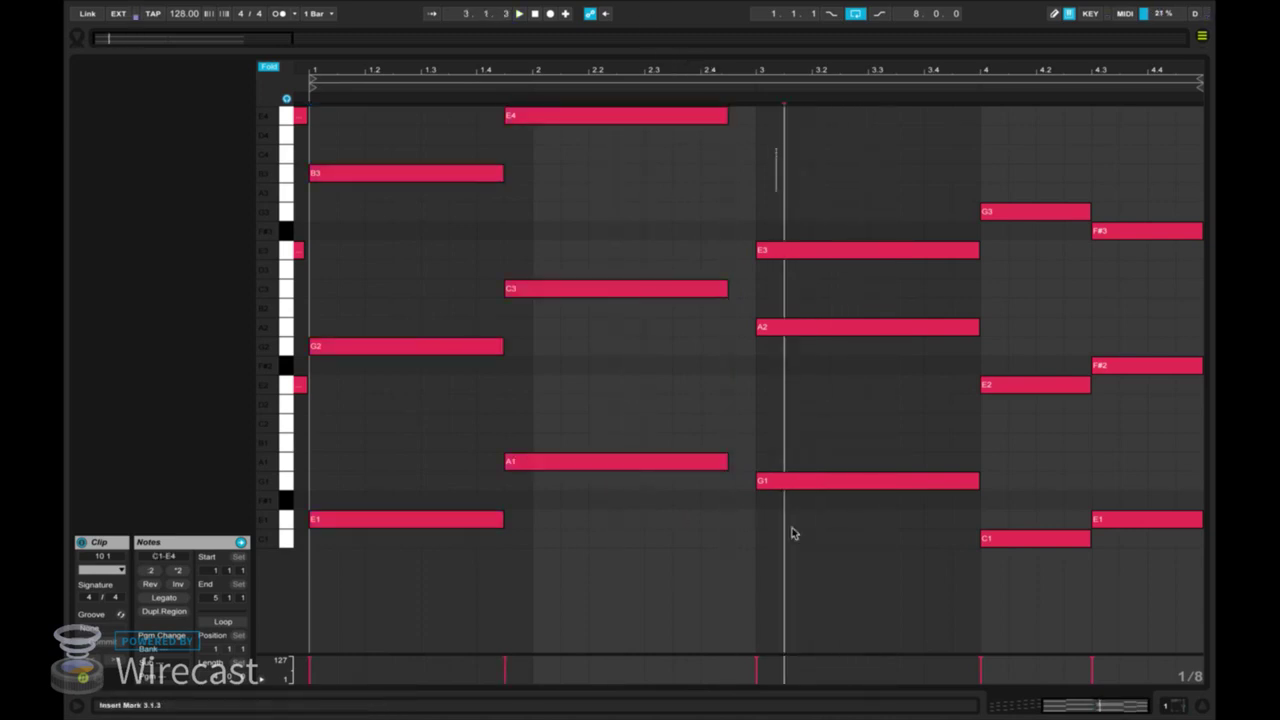
drag(777, 149, 793, 533)
drag(797, 489, 771, 491)
key(space)
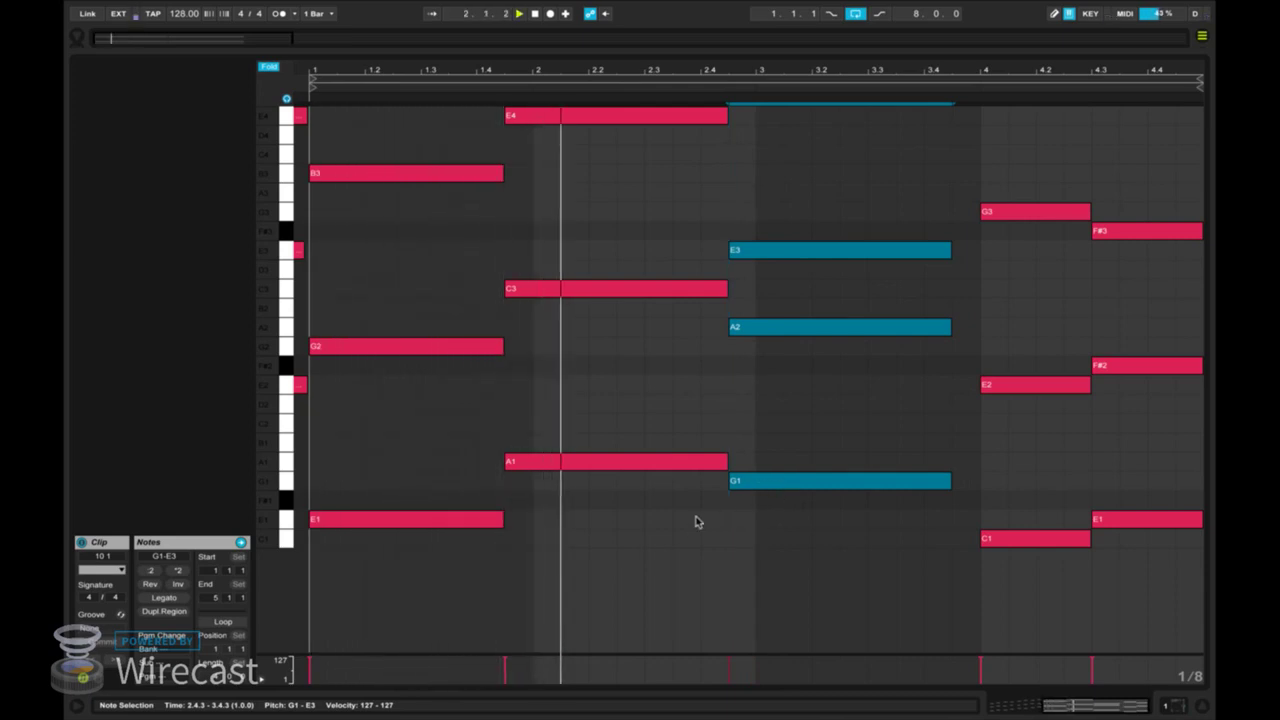
Try nudging the whole second chord slightly earlier off the grid, audition it and undo the move.
mouse_move(586, 520)
mouse_down()
mouse_move(620, 291)
mouse_move(617, 143)
mouse_up()
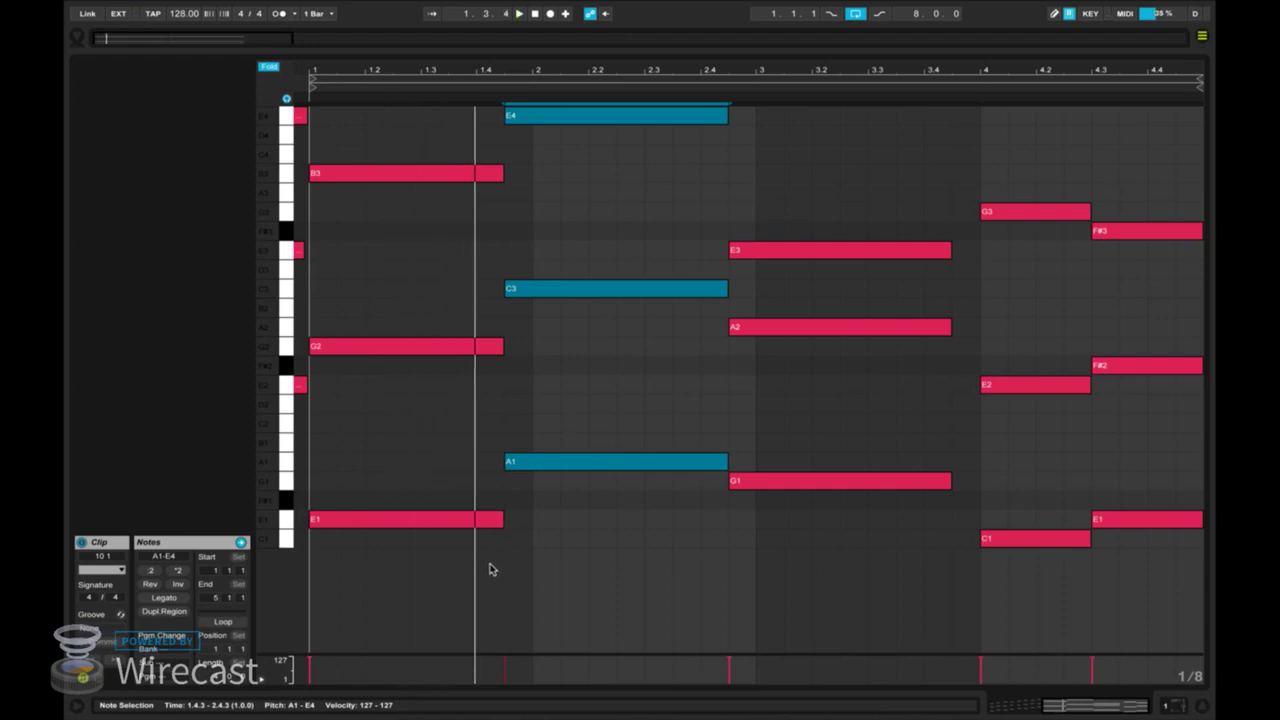
drag(539, 292, 533, 294)
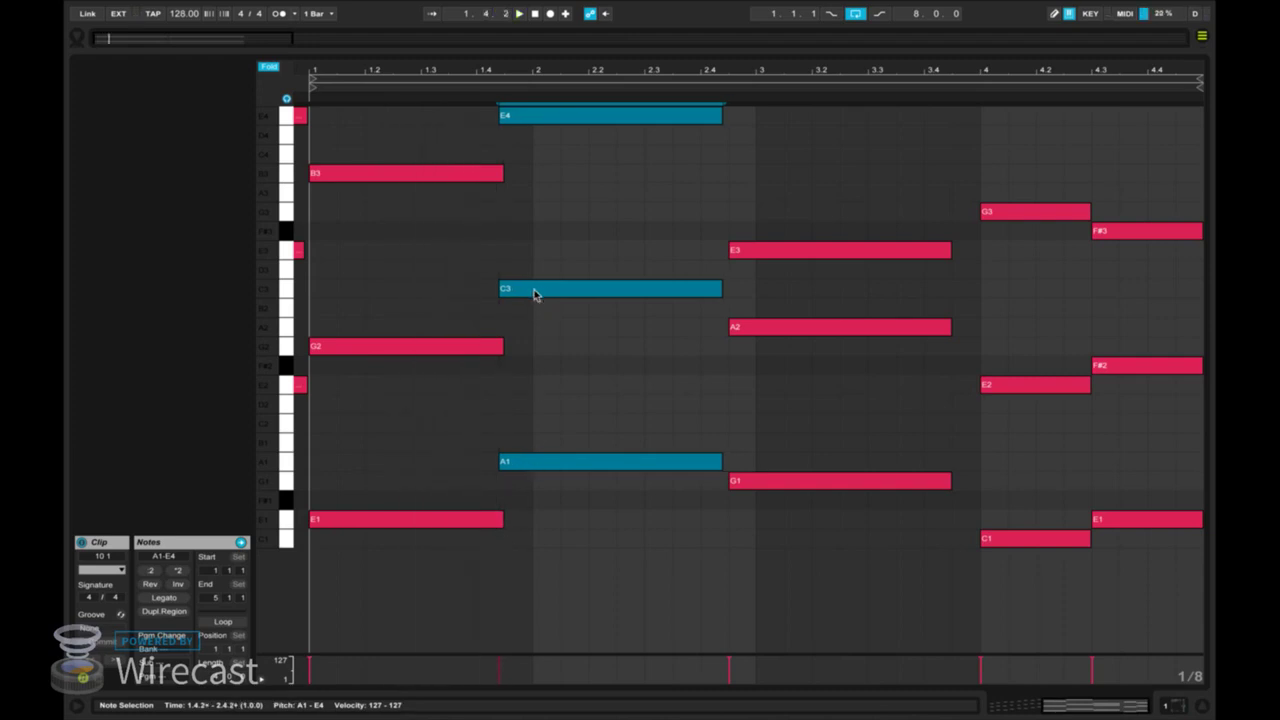
click(549, 261)
key(space)
key(space)
key(super+z)
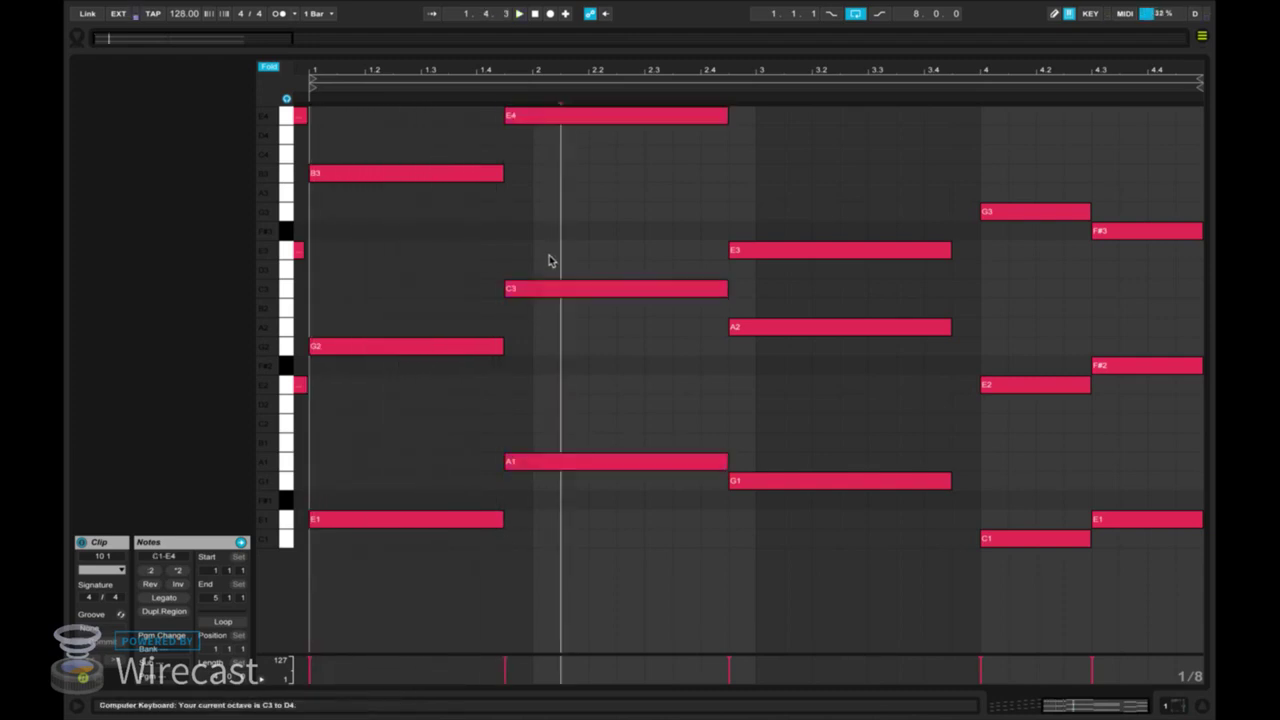
Try starting only the second chord's C3 note at 1.4.1, audition it and undo the move.
drag(538, 293, 517, 296)
key(space)
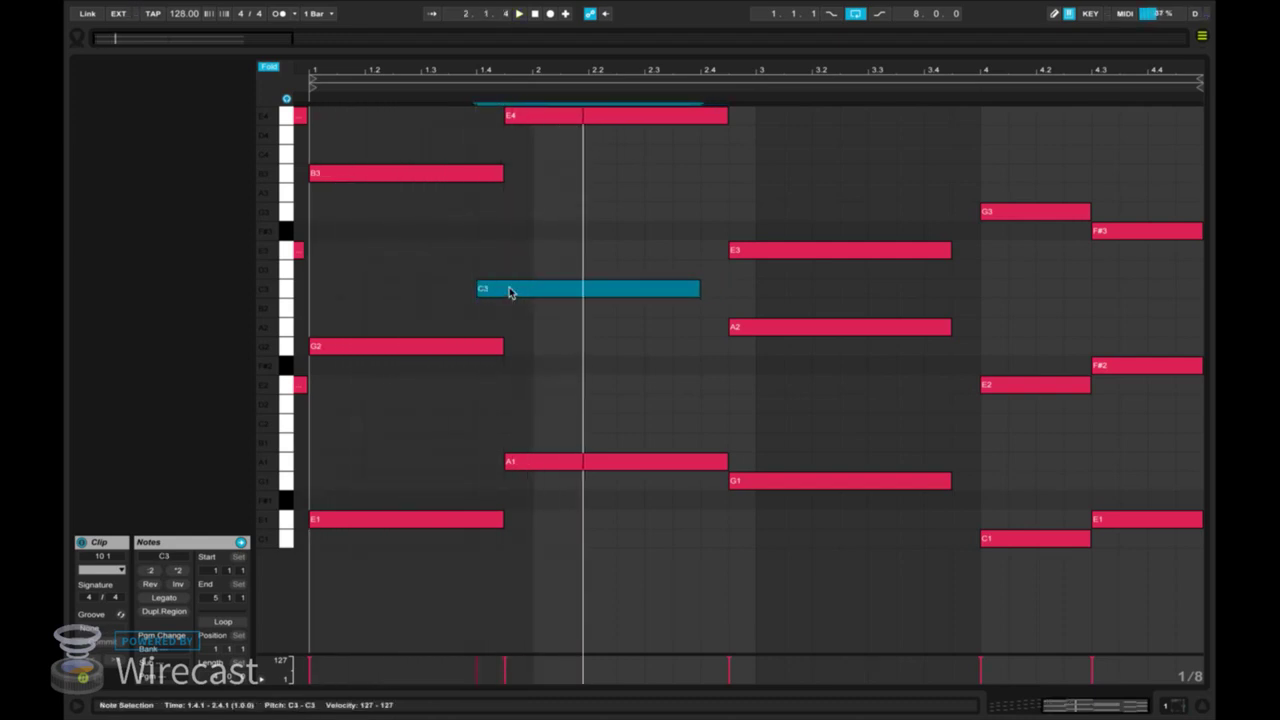
key(super+z)
key(space)
Start the A1 bass note at 1.4.1 and delay the first chord's G2 and B3 notes to 1.1.3, auditioning both changes.
drag(520, 467, 491, 466)
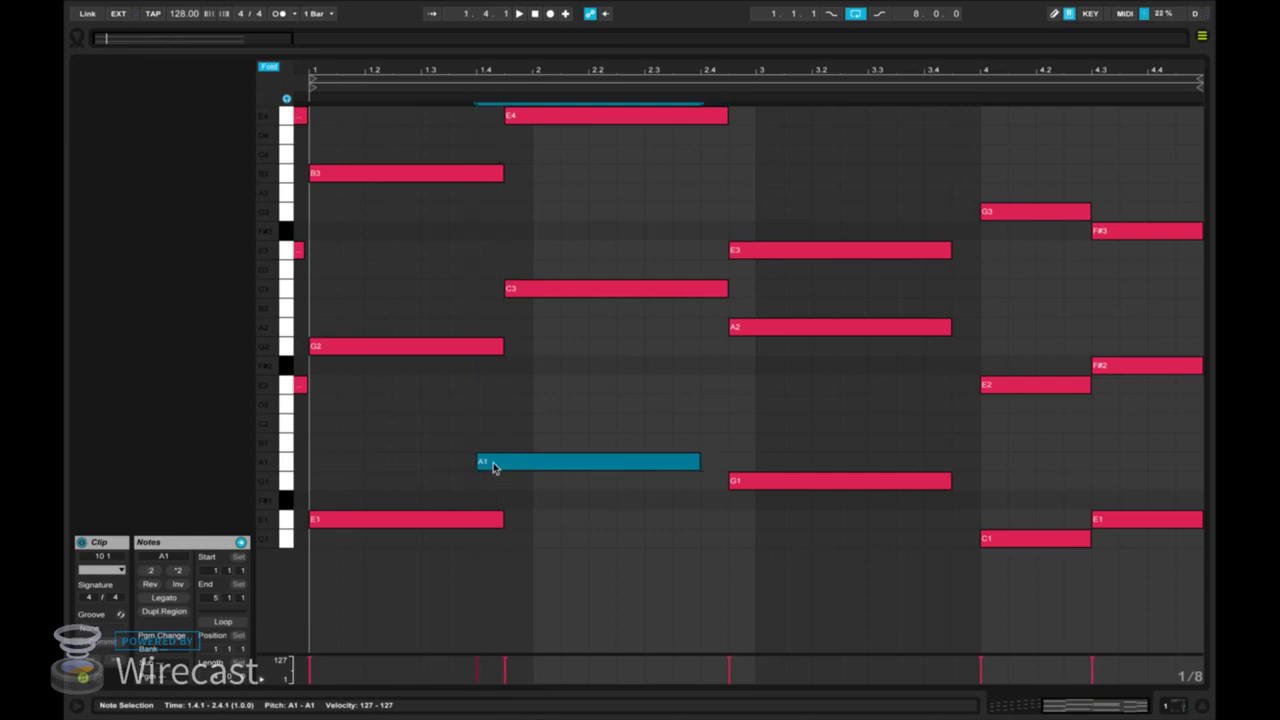
key(space)
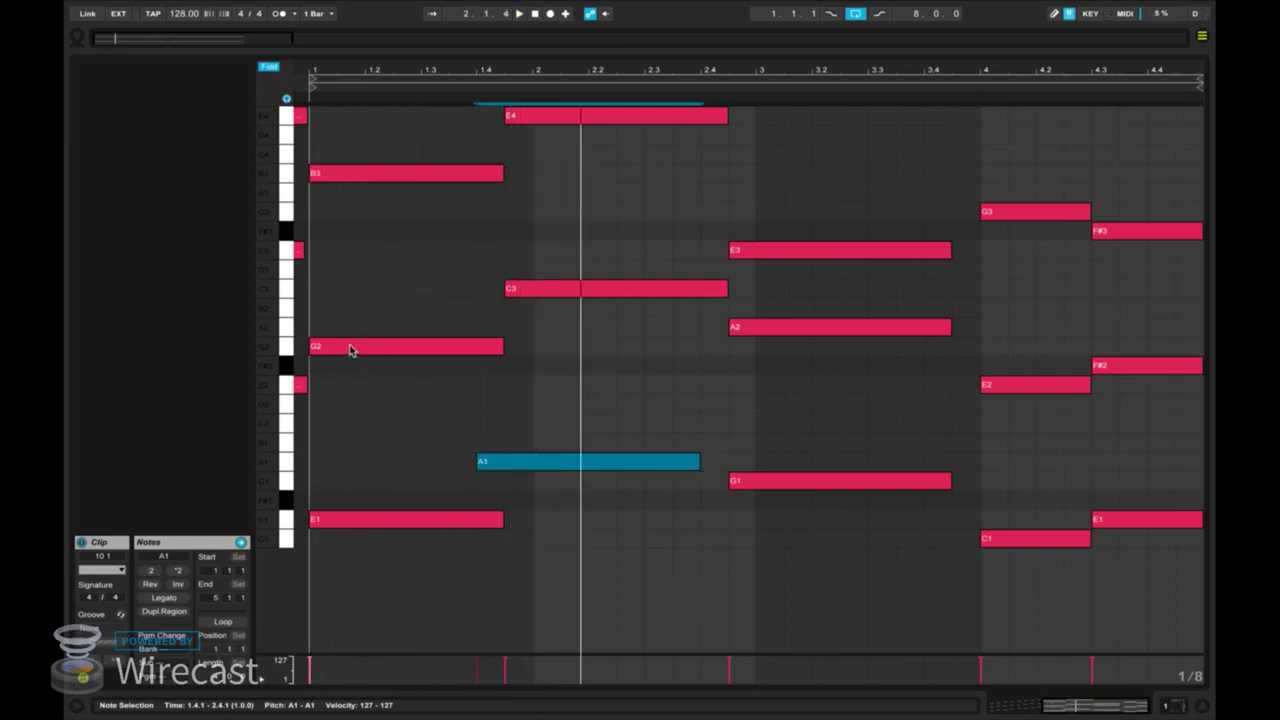
drag(350, 348, 378, 349)
drag(355, 180, 386, 179)
key(space)
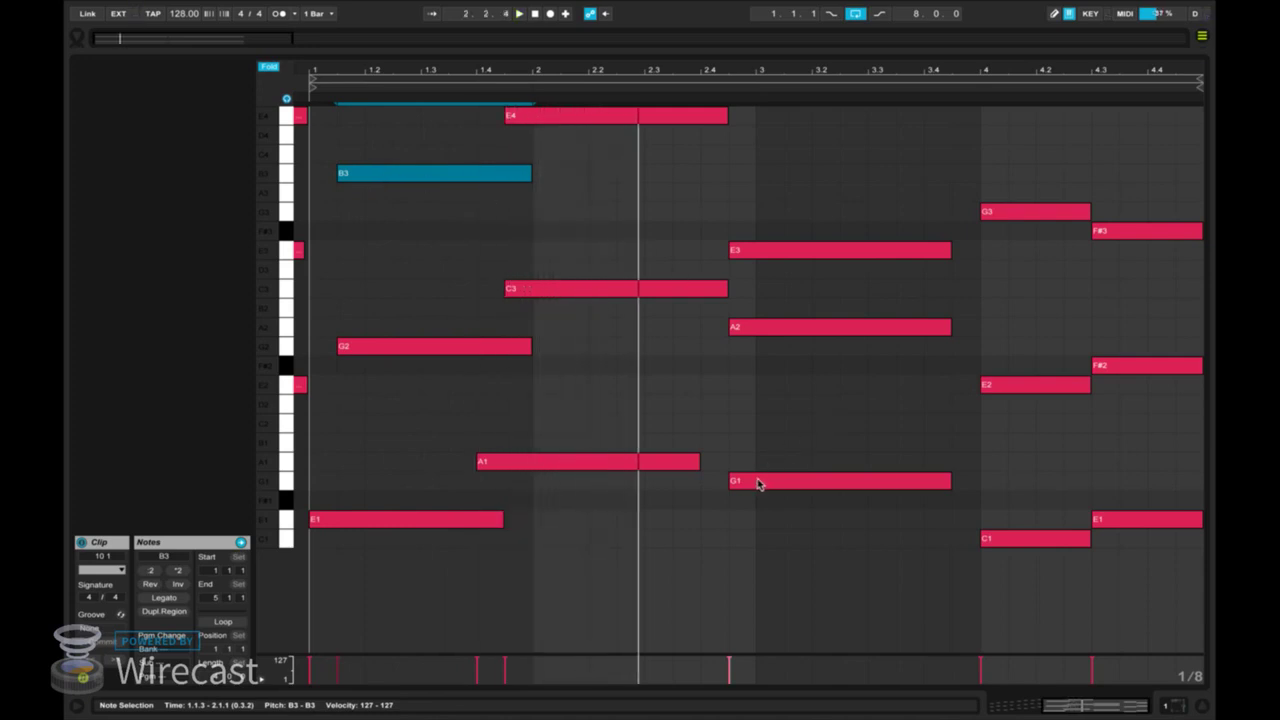
Move the remaining bass notes earlier, with G1 starting at 2.4.1, C1 at 3.4.3 and the last E1 at 4.2.3, and play the clip.
drag(758, 481, 733, 485)
drag(985, 537, 949, 546)
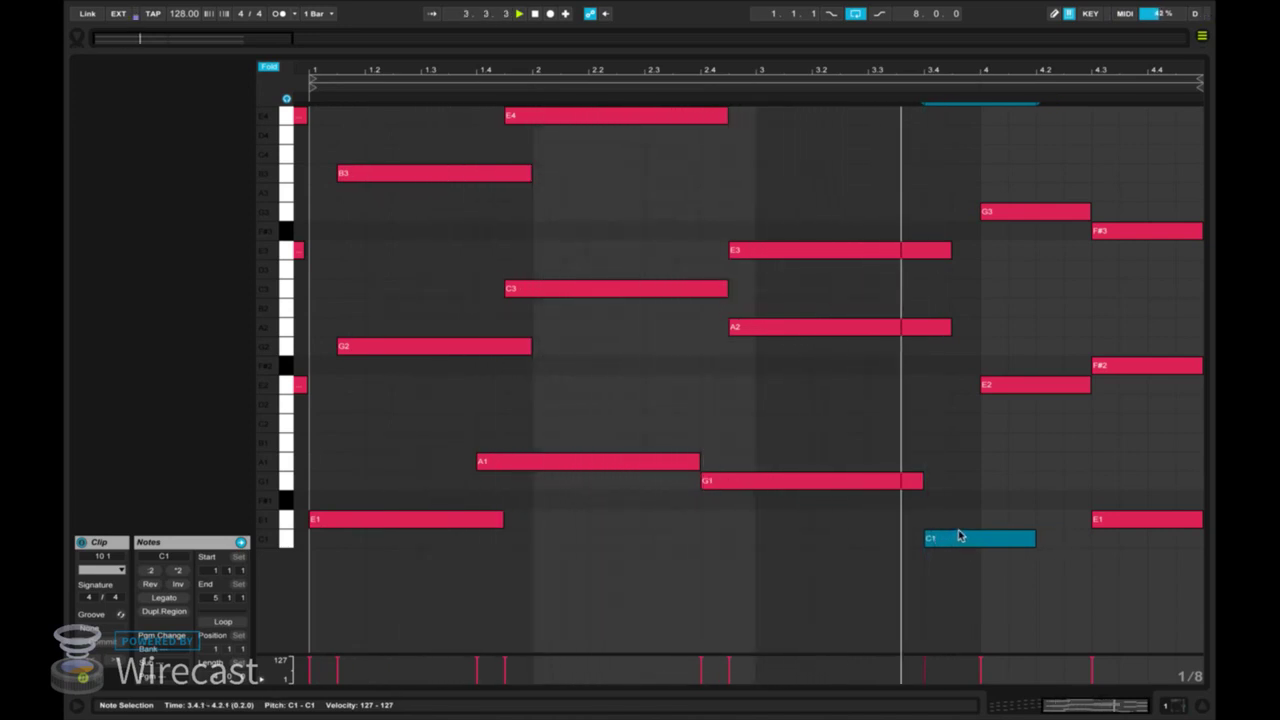
drag(1131, 521, 1098, 530)
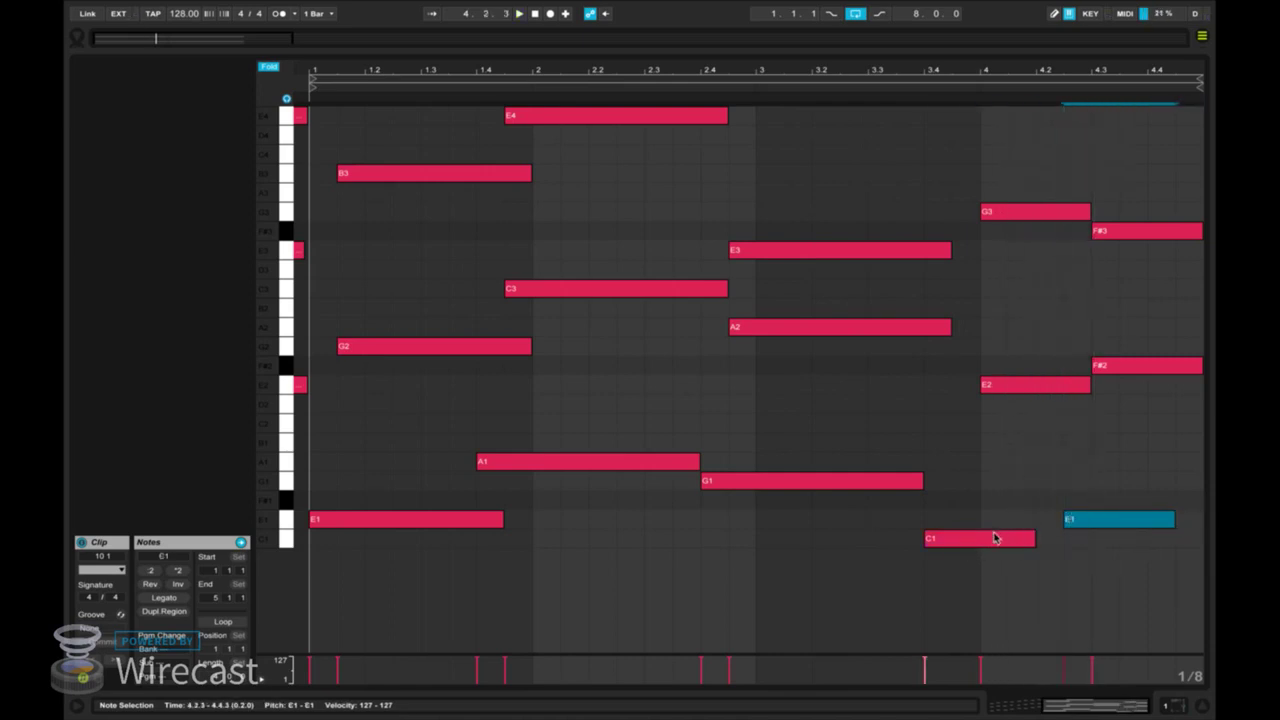
drag(995, 538, 1031, 543)
key(space)
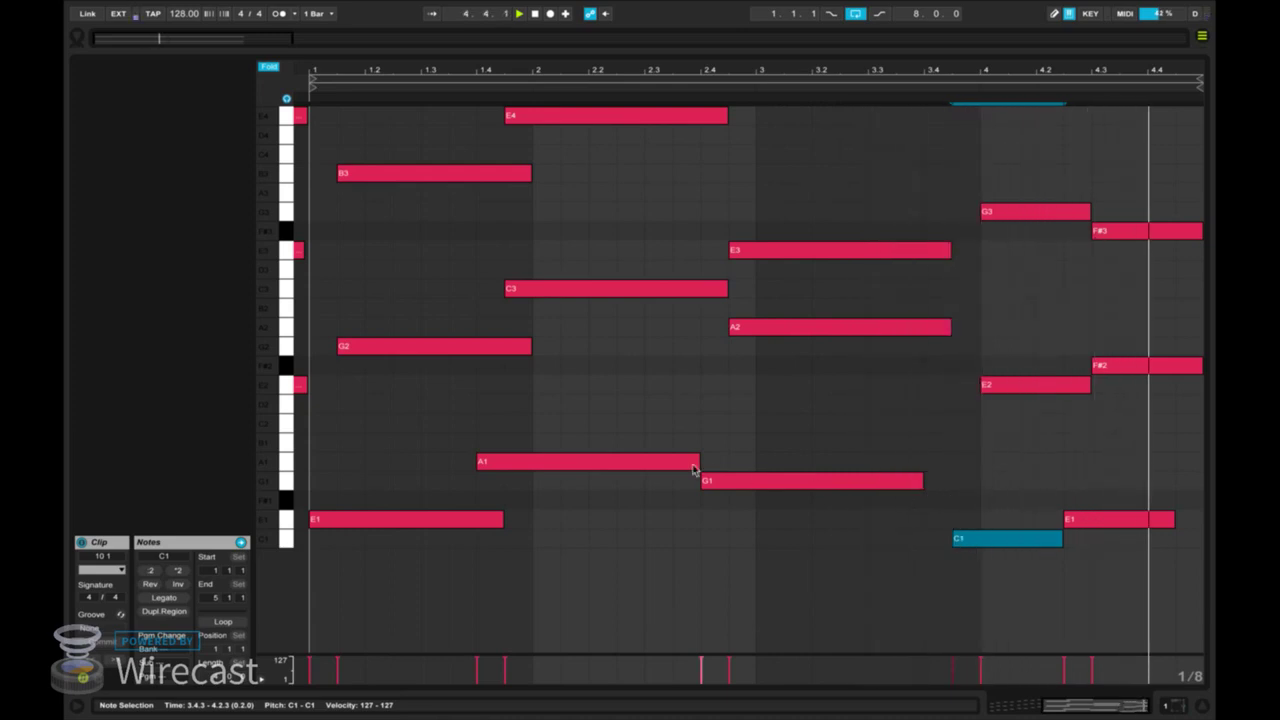
Move the A1 bass note to 1.4.3 and the second chord's C3 and E4 notes to 2.1.1.
drag(557, 464, 578, 466)
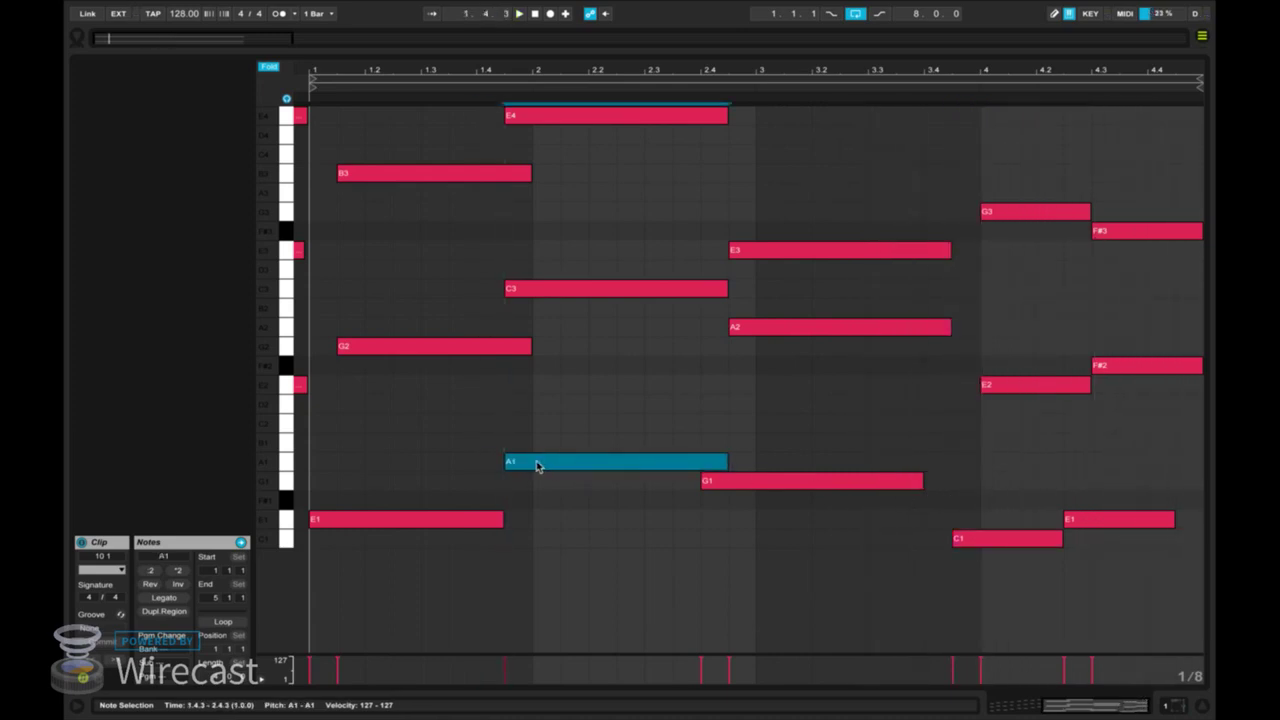
key(space)
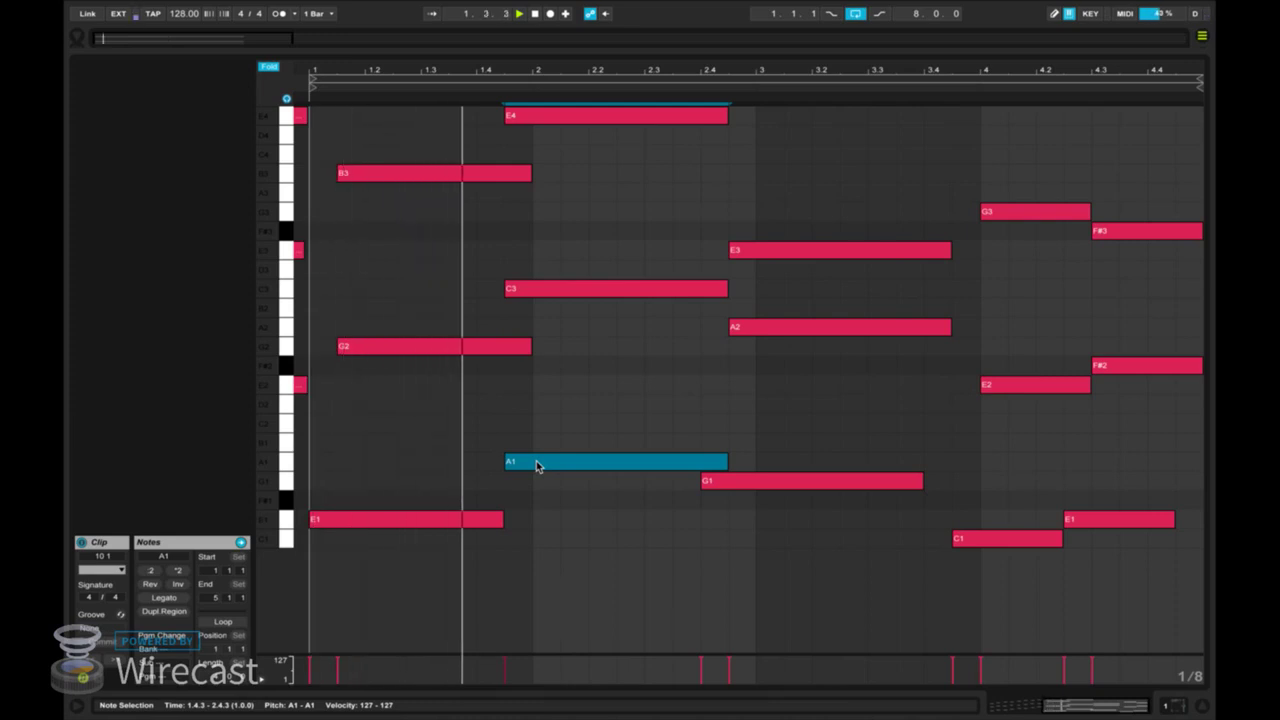
mouse_move(537, 466)
mouse_down()
mouse_move(508, 464)
mouse_move(535, 468)
mouse_up()
drag(530, 288, 563, 288)
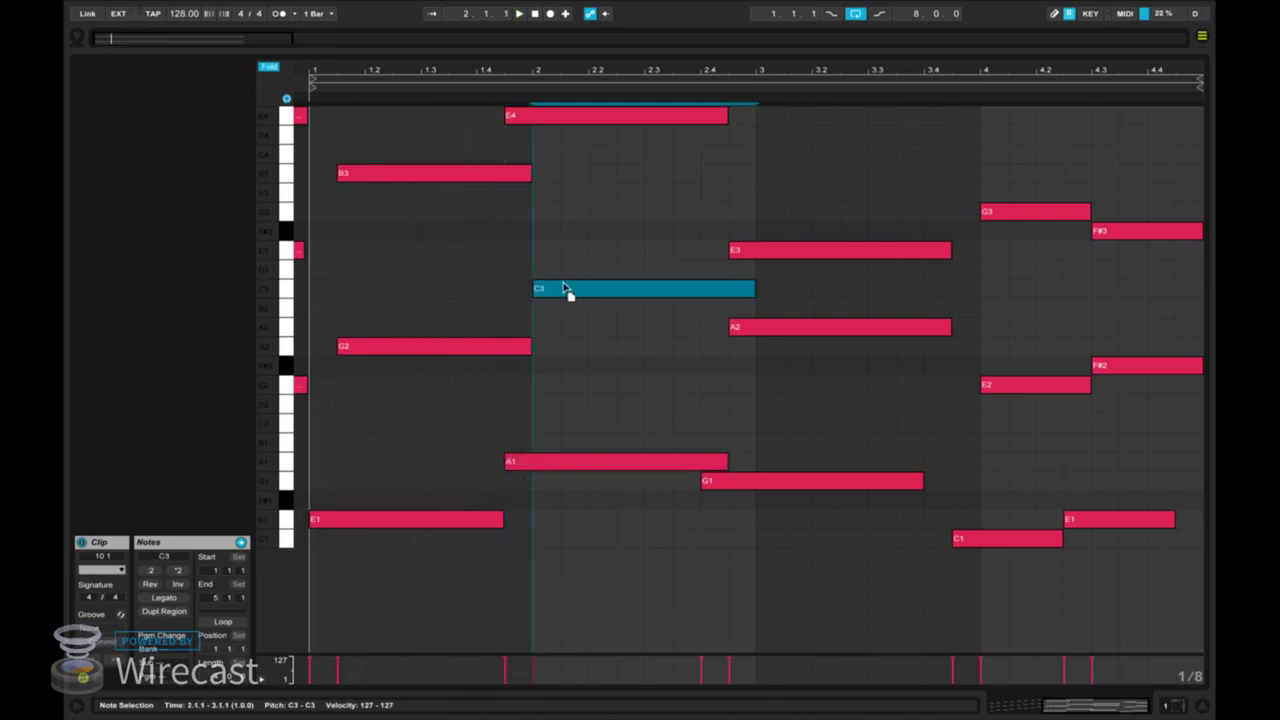
drag(552, 121, 591, 140)
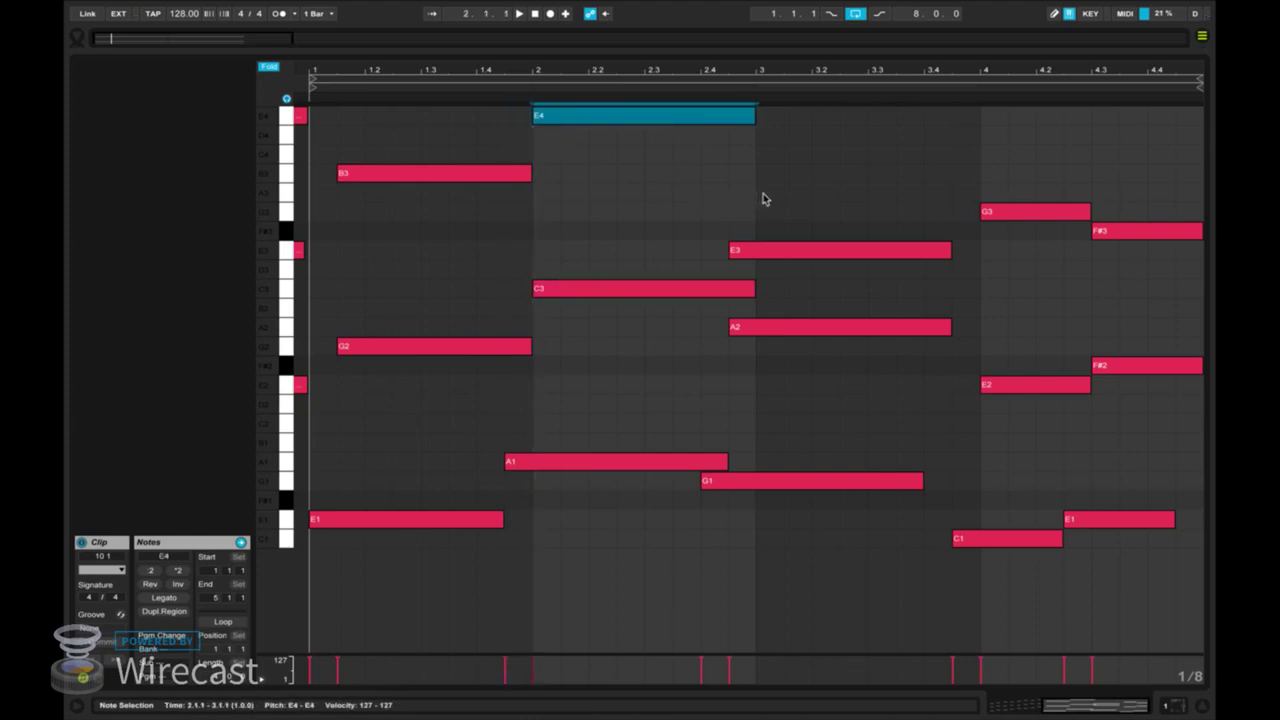
Move the third chord's A2 and E3 notes to 3.1.1 and its G1 bass note to 2.4.3, and play the clip.
drag(765, 199, 803, 335)
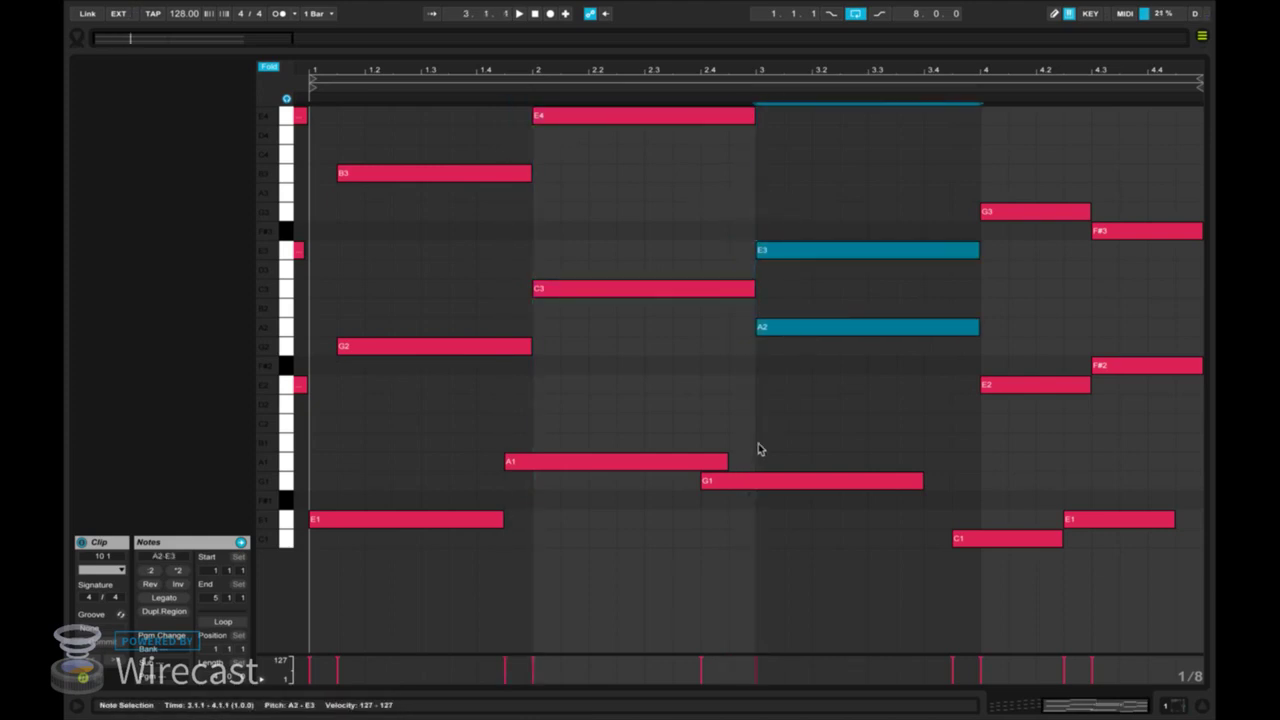
drag(743, 488, 767, 492)
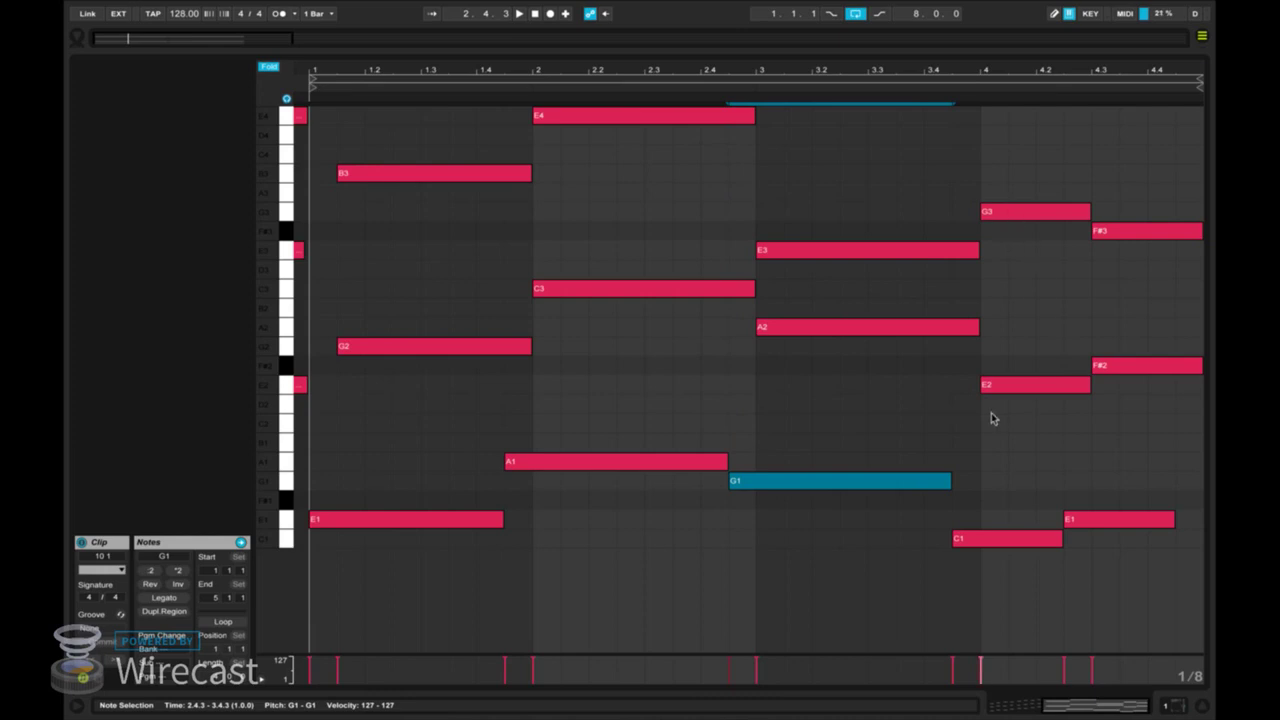
key(space)
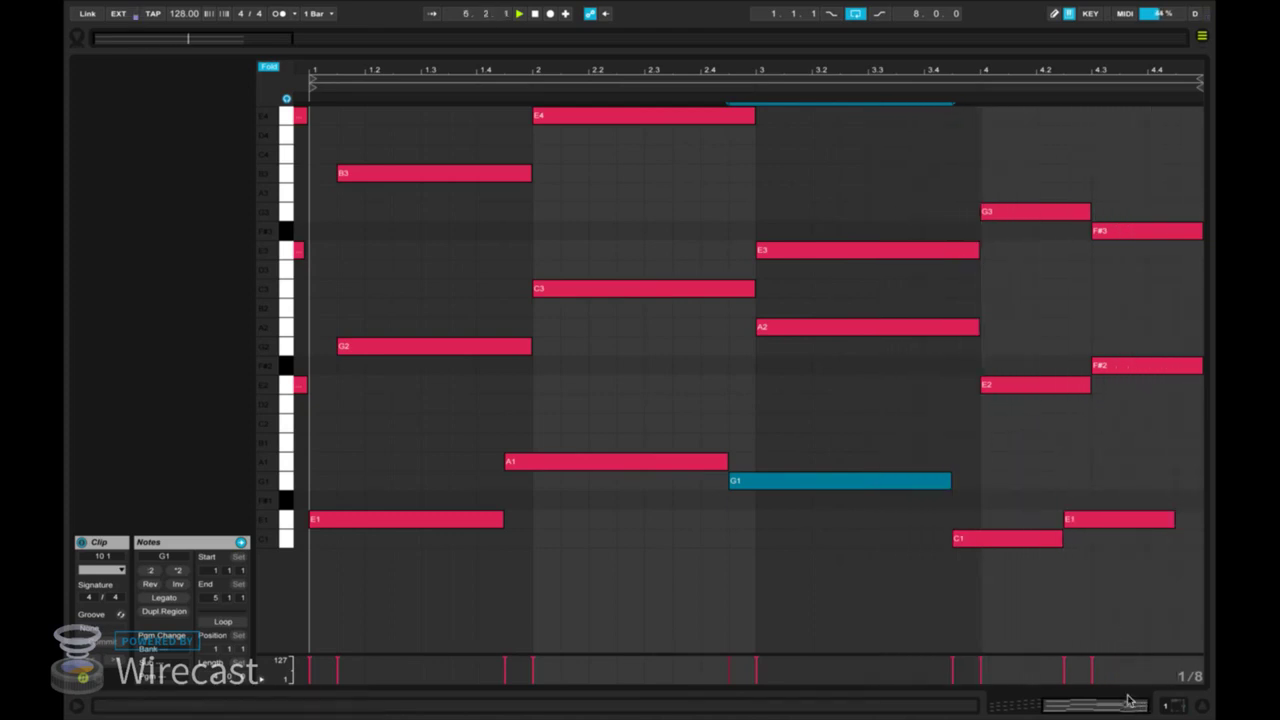
Return to the arrangement, unsolo track 1 and play all tracks together from the start.
click(1170, 706)
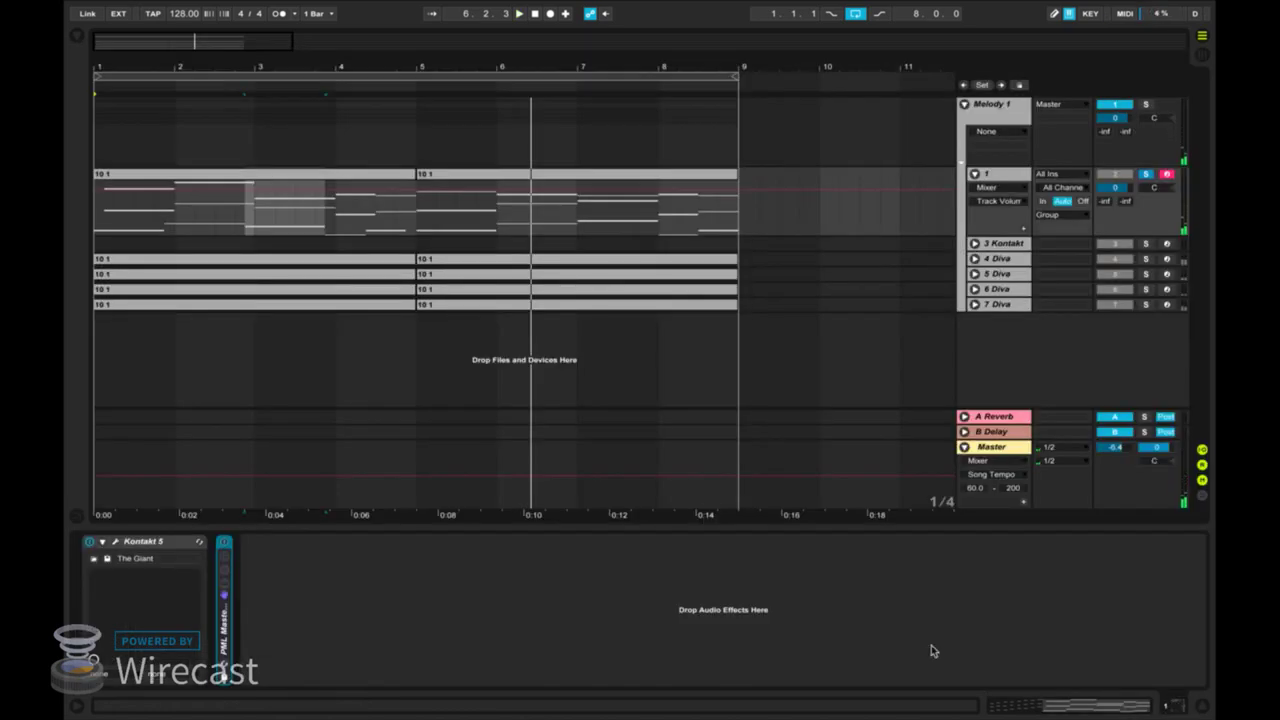
click(512, 212)
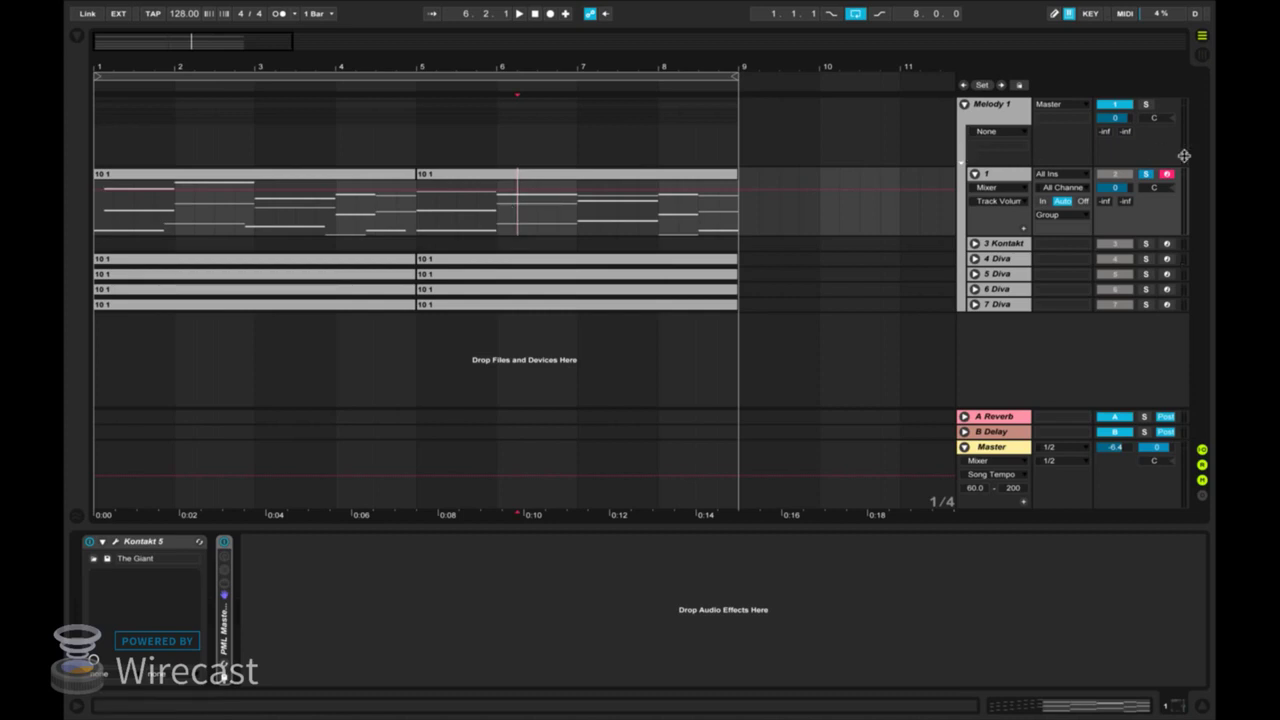
key(space)
key(space)
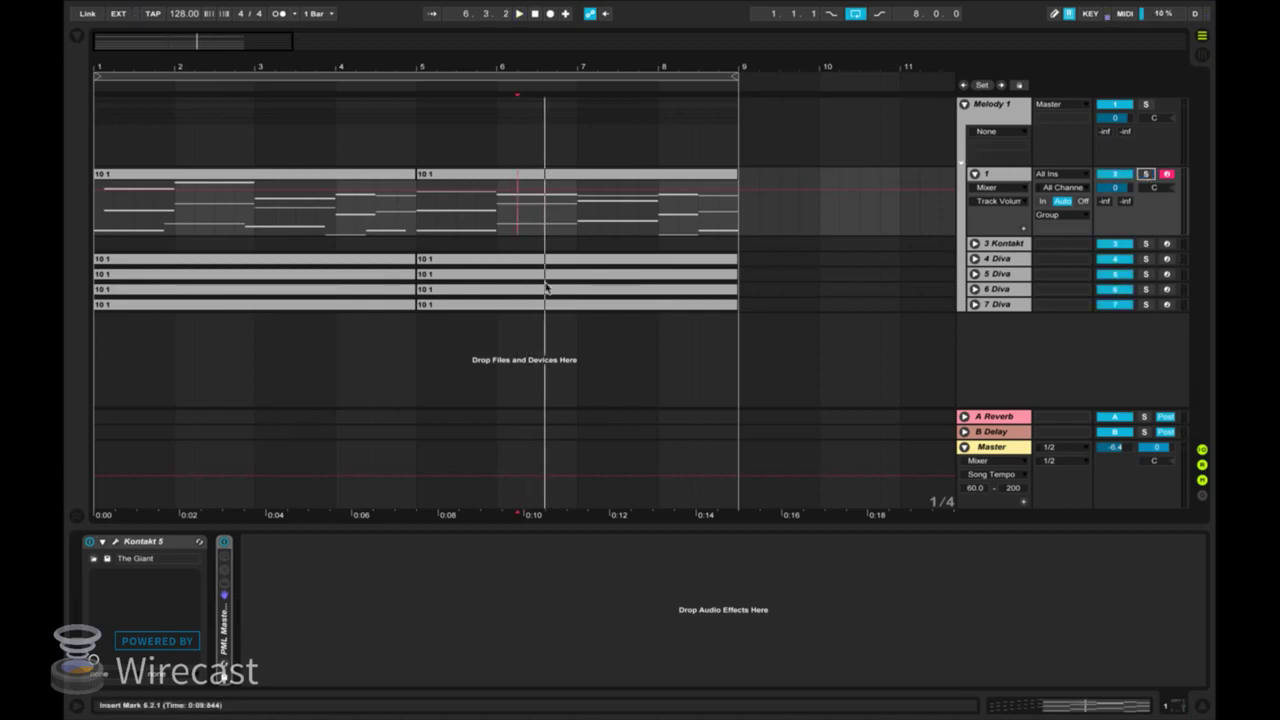
key(space)
key(space)
click(534, 15)
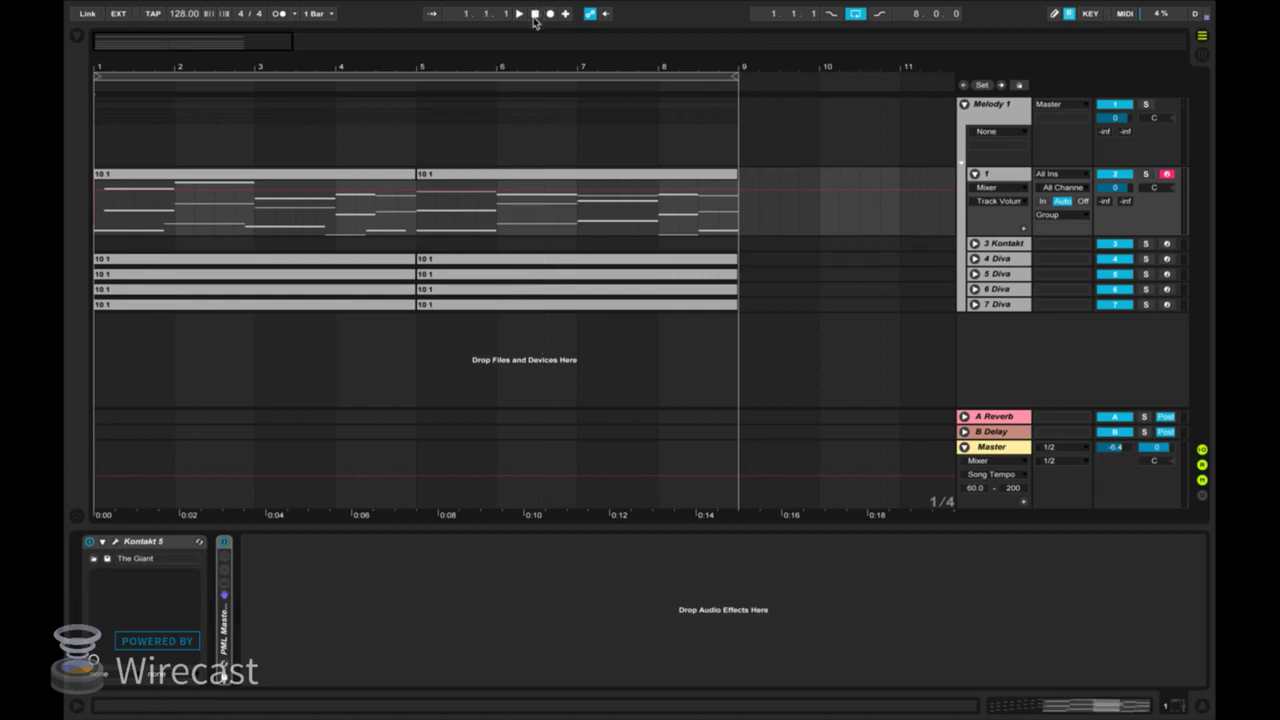
key(space)
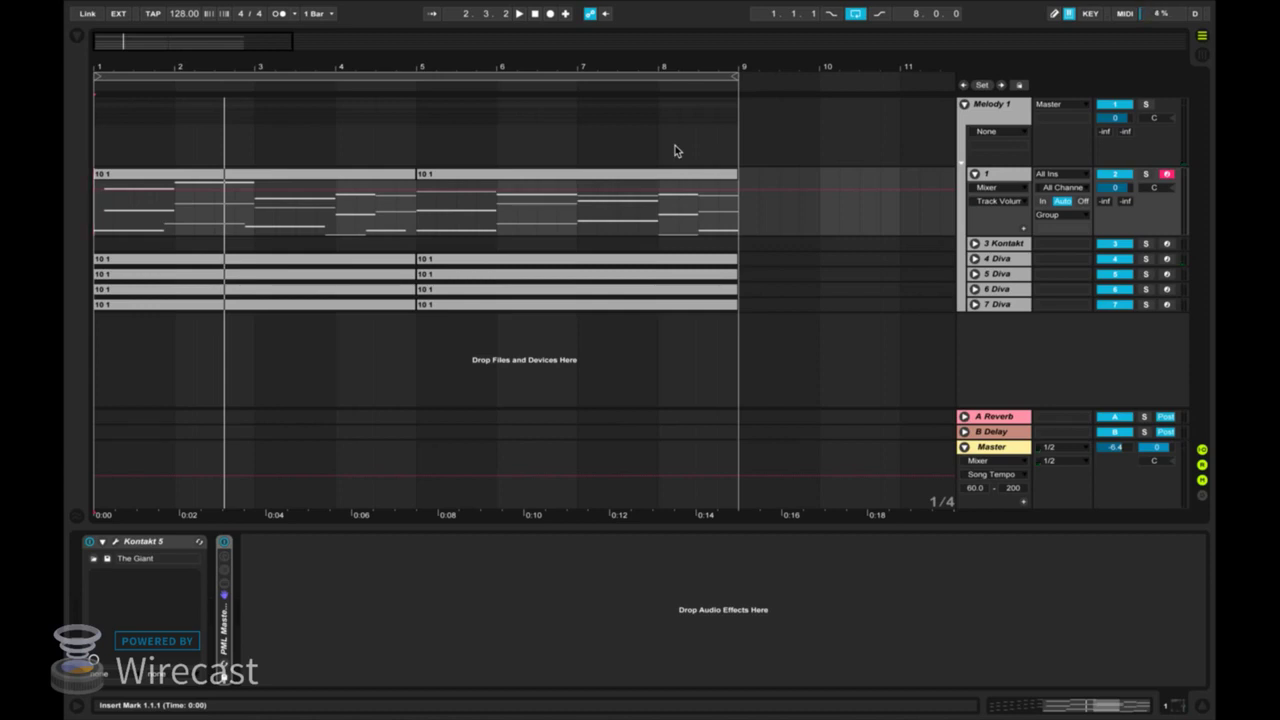
Switch from track 1's first clip to its second clip, starting at bar 5, in the enlarged note editor.
double_click(358, 175)
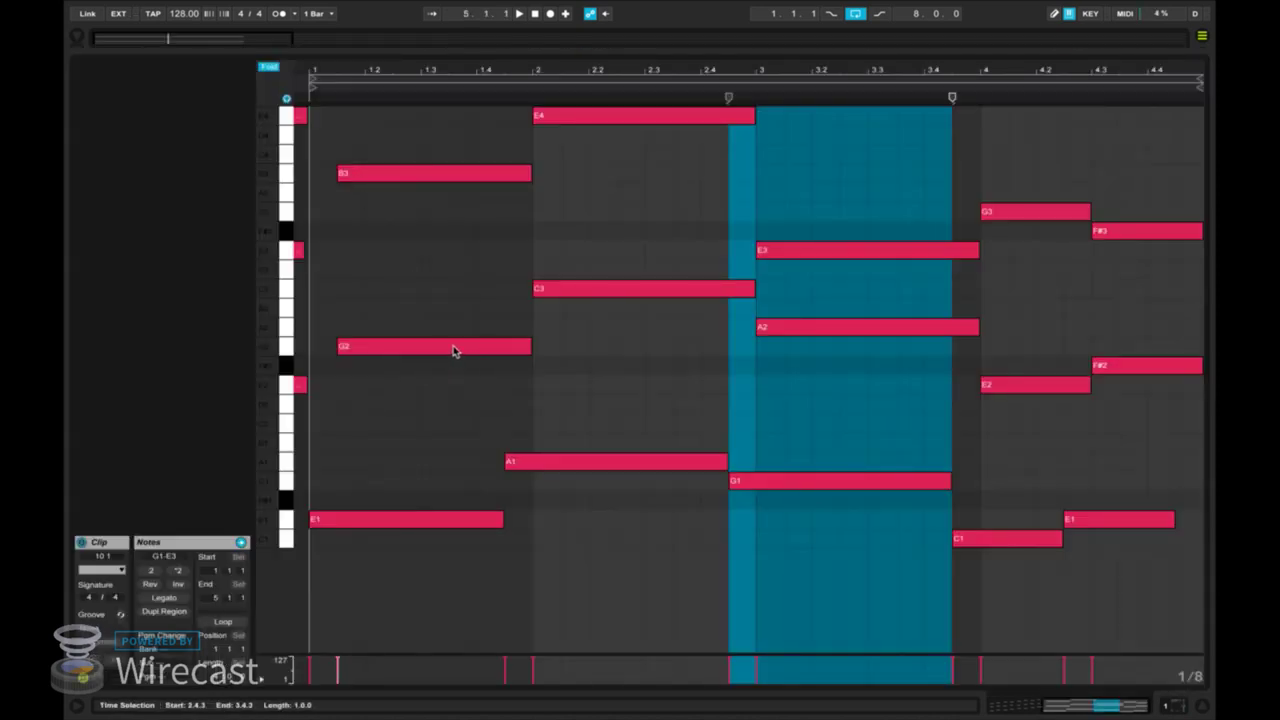
click(455, 347)
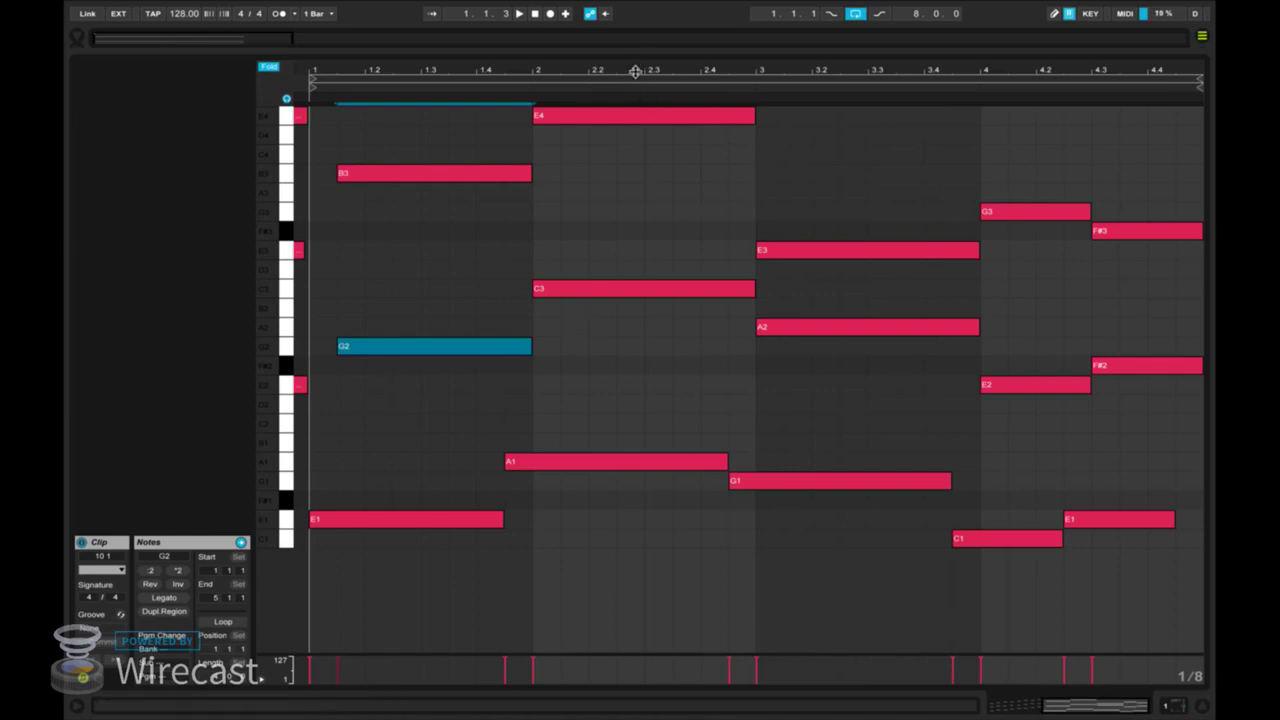
drag(635, 72, 634, 391)
click(548, 129)
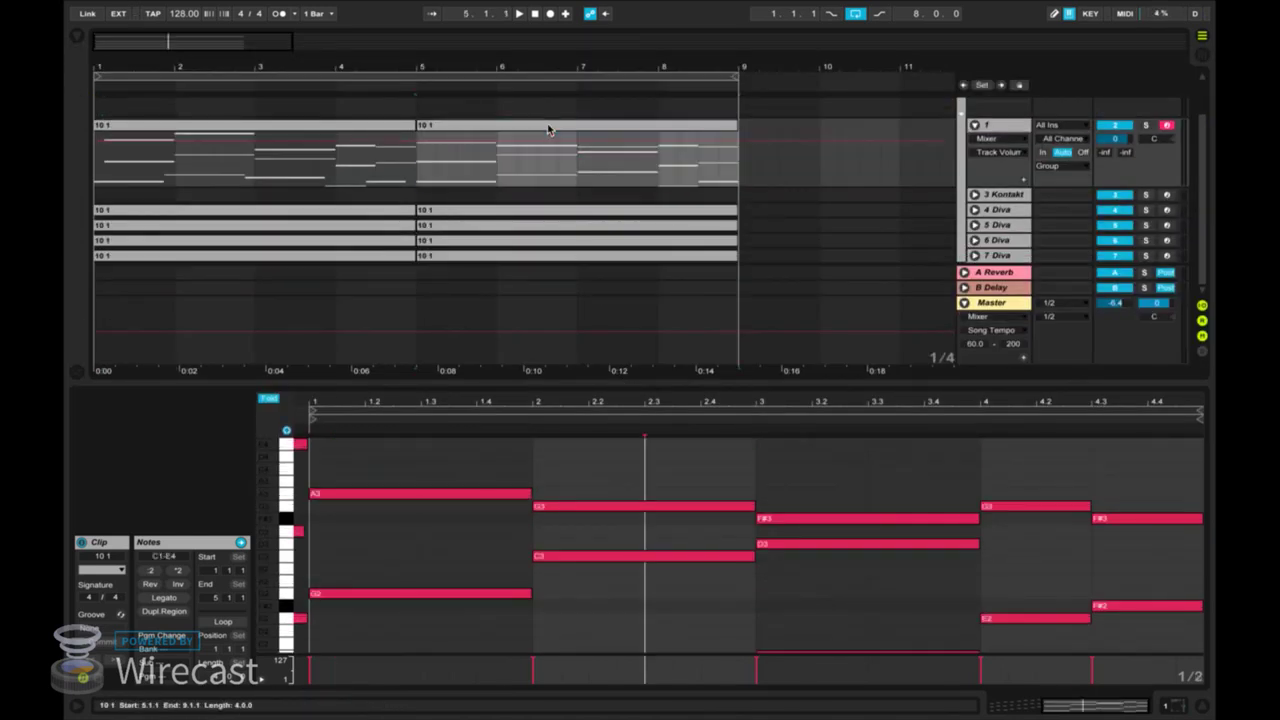
drag(560, 384, 557, 49)
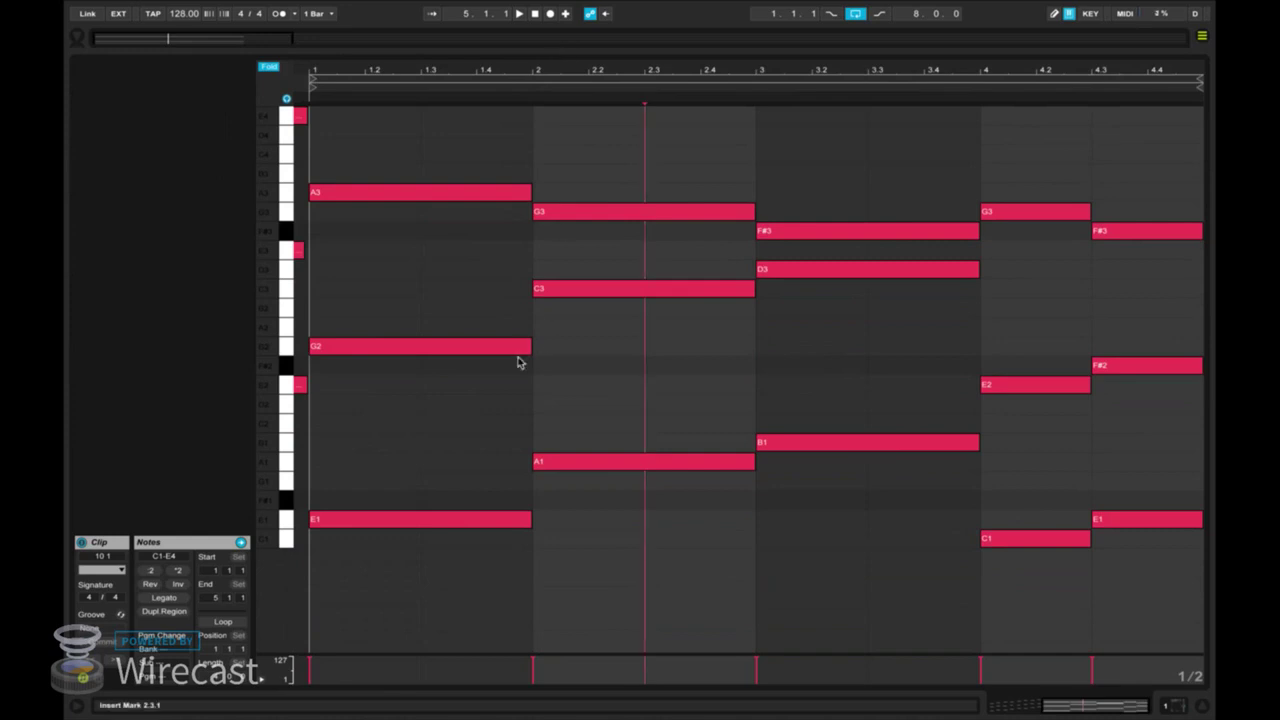
Delete the top-voice and bass notes from the second clip, keeping G2, C3, D3, E2 and F#2, and play it.
drag(436, 249, 1146, 143)
key(Delete)
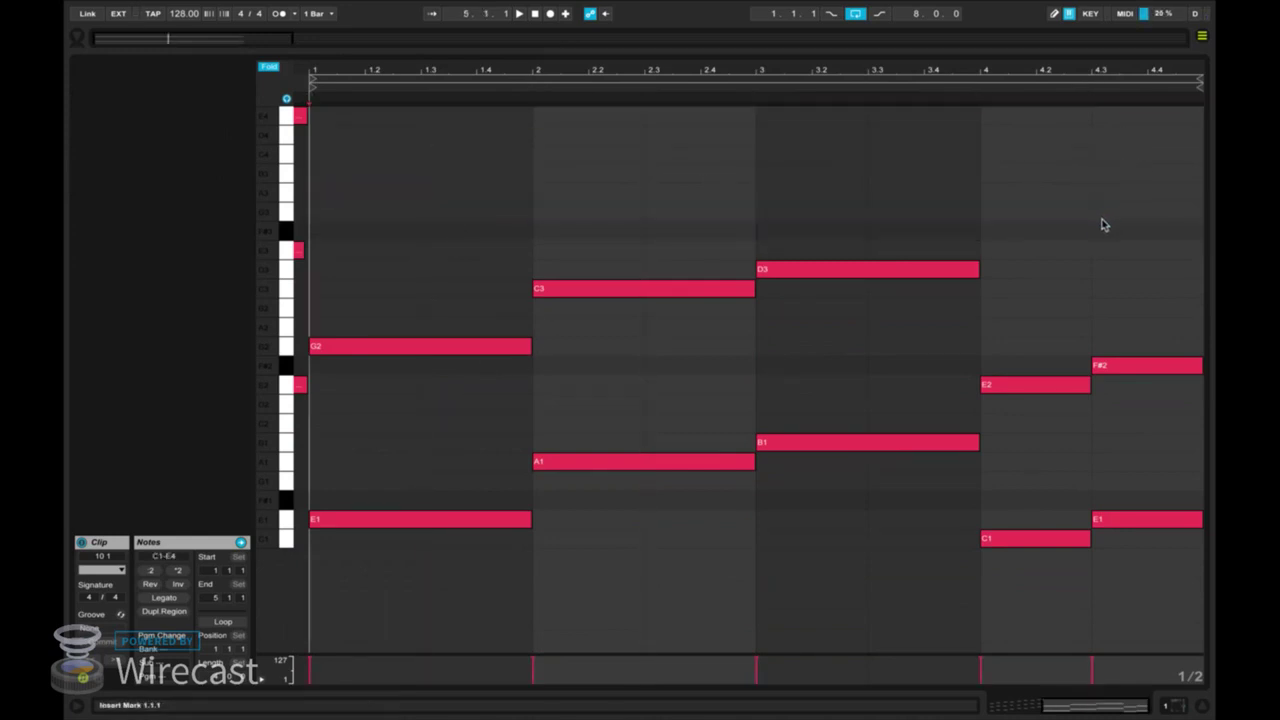
drag(438, 436, 1121, 636)
key(Delete)
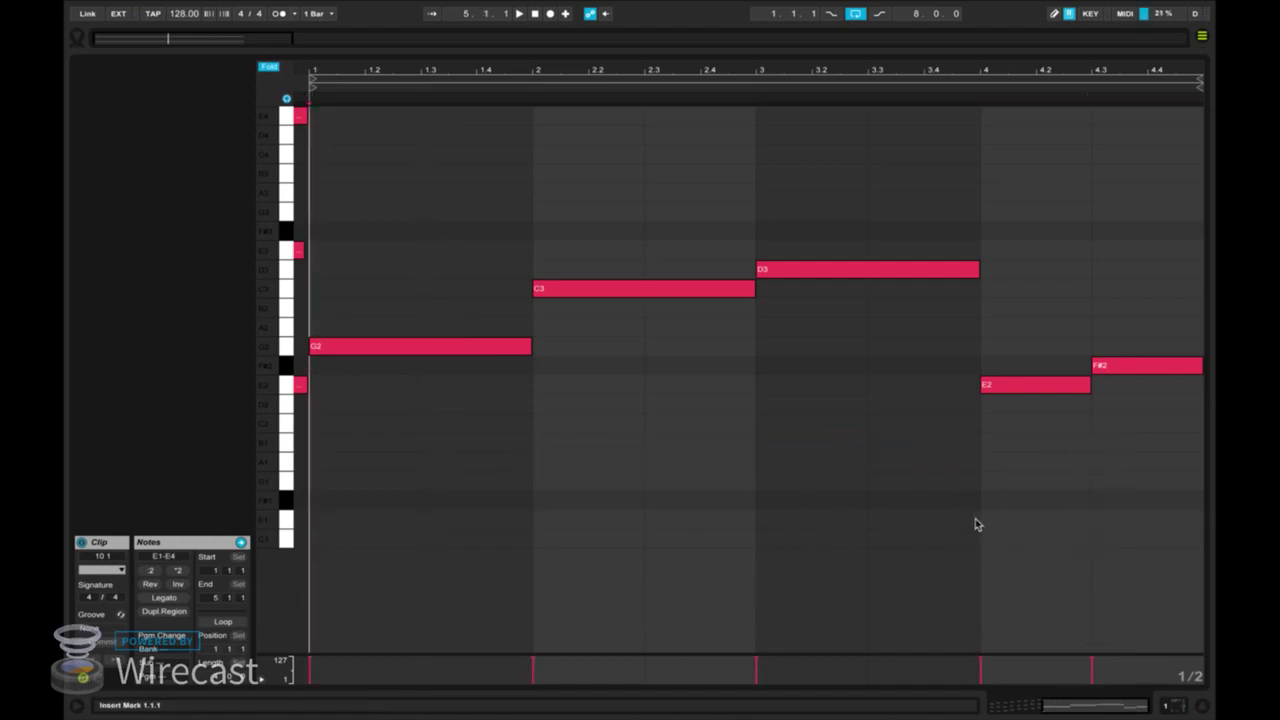
key(space)
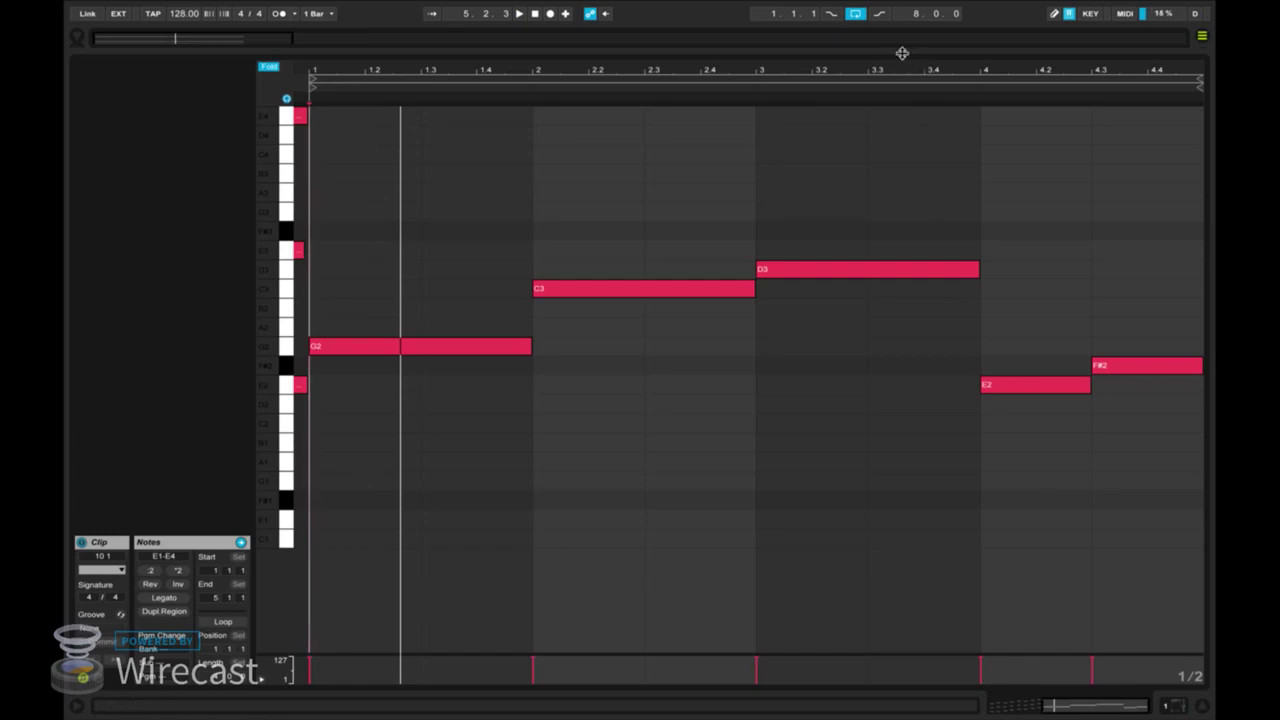
Reveal the arrangement timeline above the note editor, shorten the loop to bars 5 through 8 and start playback.
drag(902, 53, 893, 444)
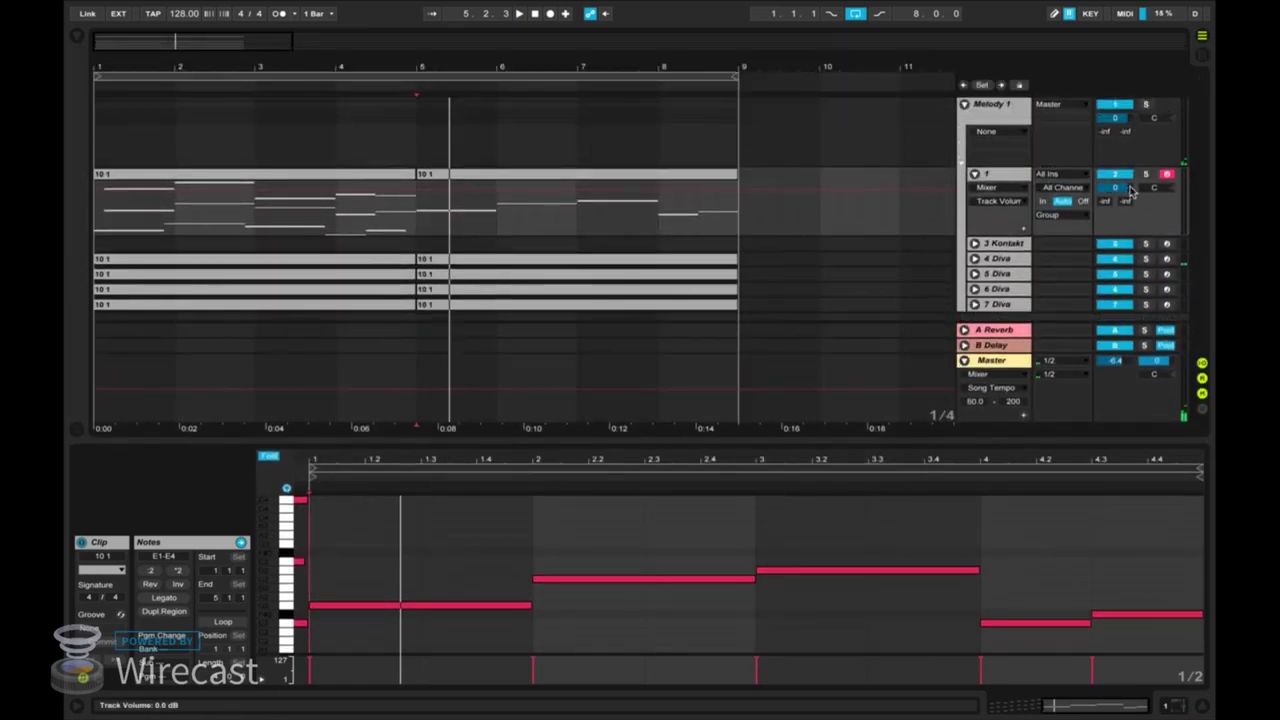
drag(797, 440, 806, 152)
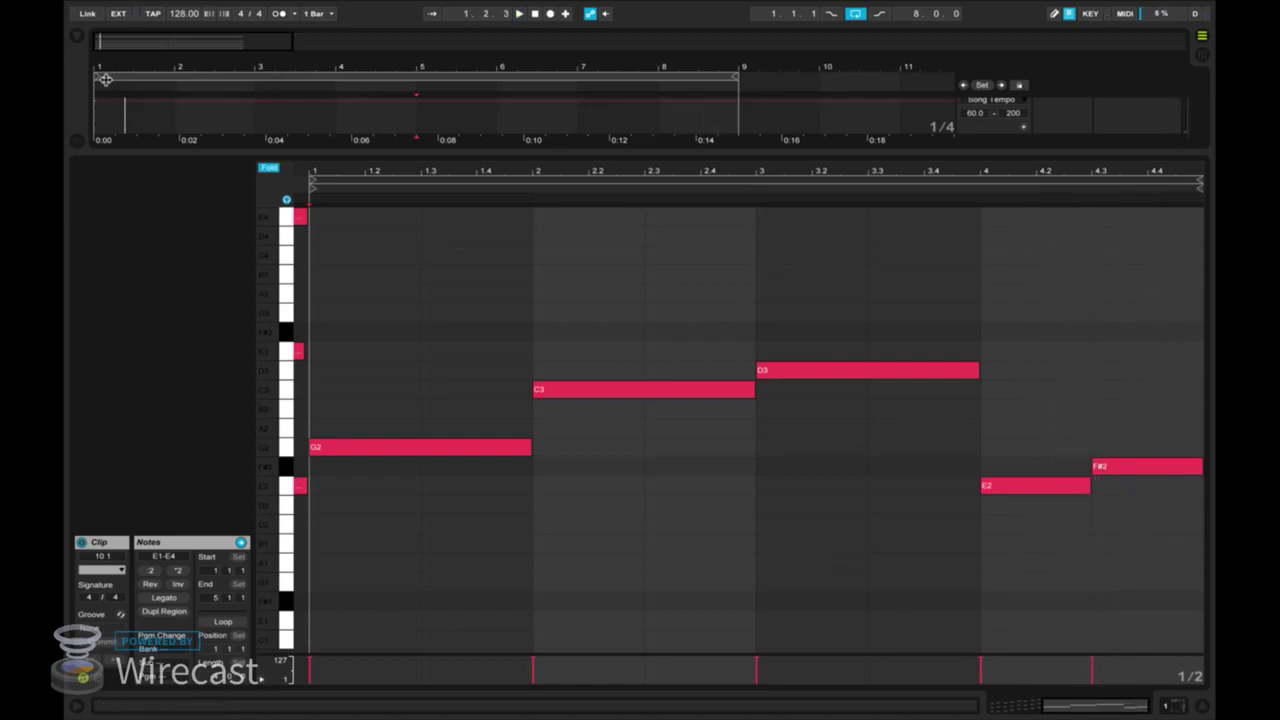
drag(97, 75, 422, 124)
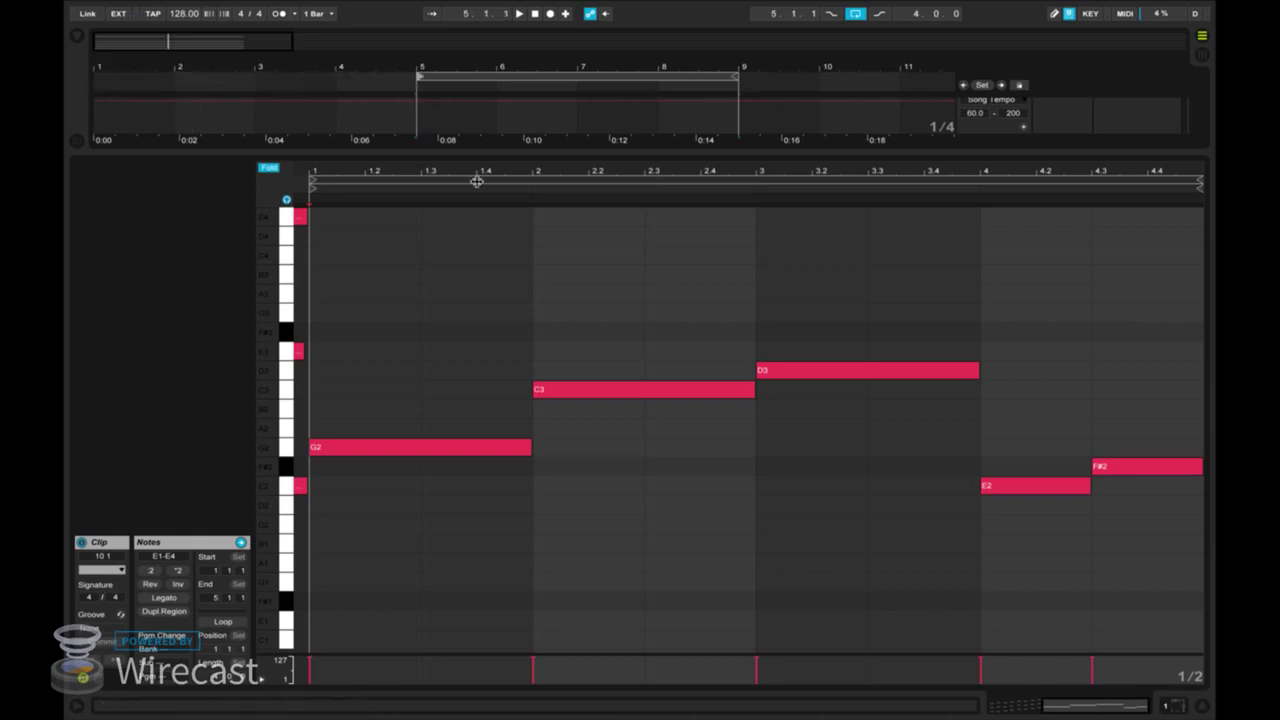
key(space)
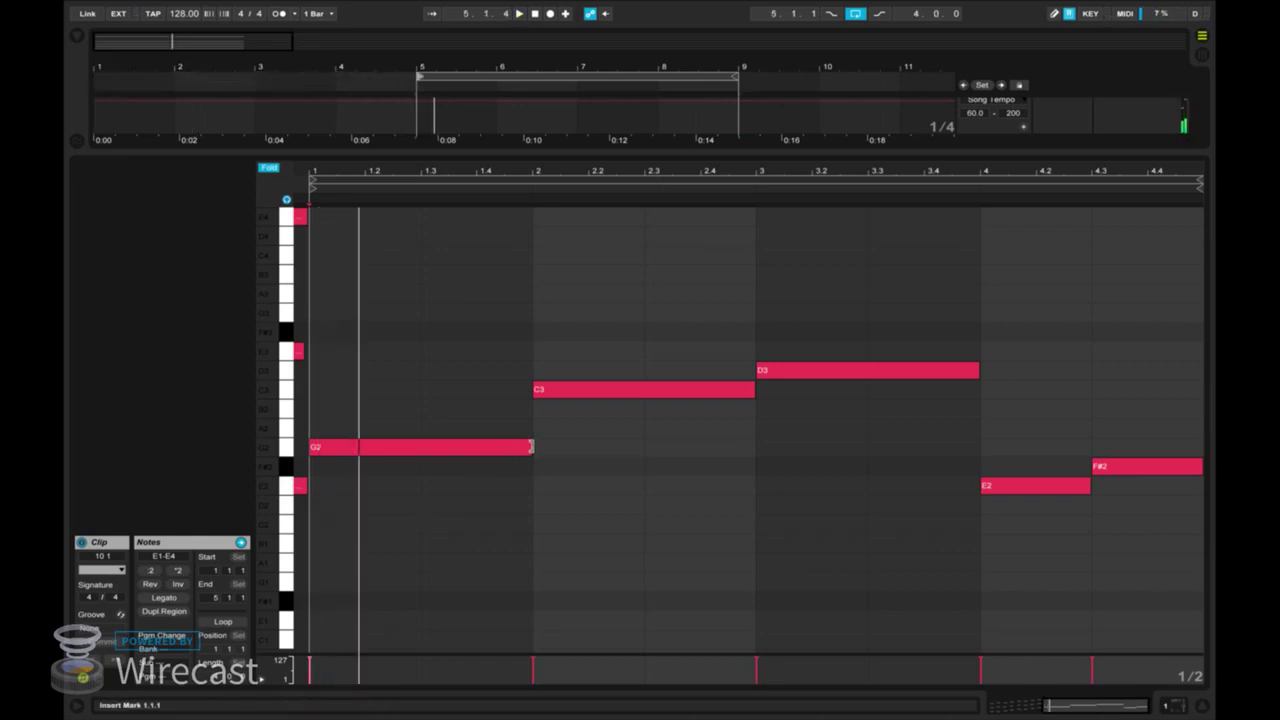
Shorten the opening G2 note to end at 1.3.1 and set the note grid to 1/8.
drag(531, 447, 420, 450)
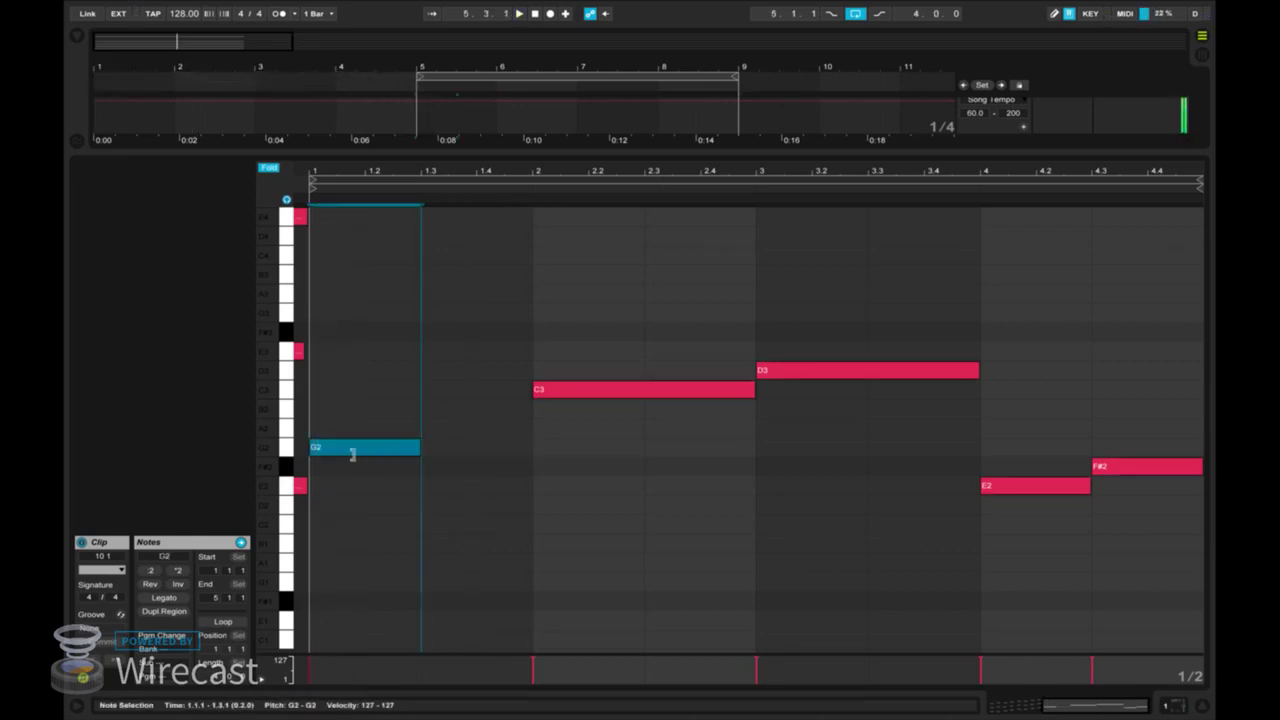
right_click(424, 491)
click(492, 426)
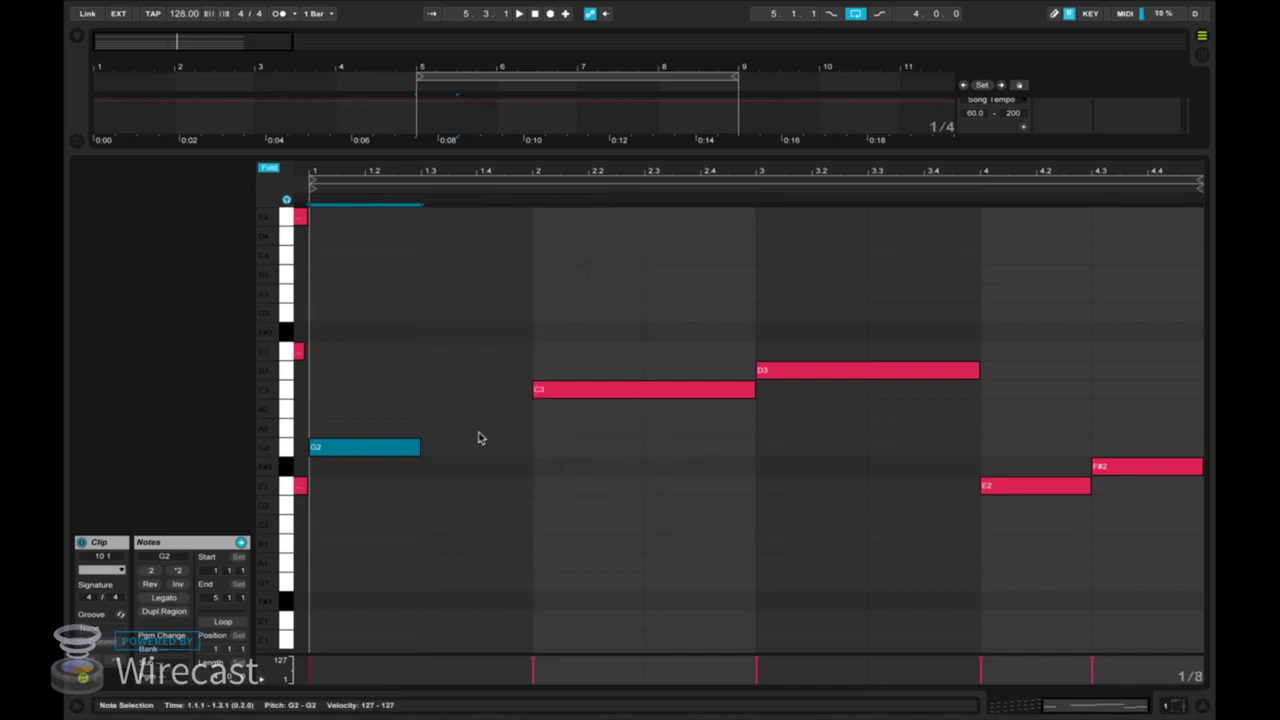
mouse_move(413, 450)
mouse_down()
mouse_move(368, 457)
mouse_move(423, 449)
mouse_up()
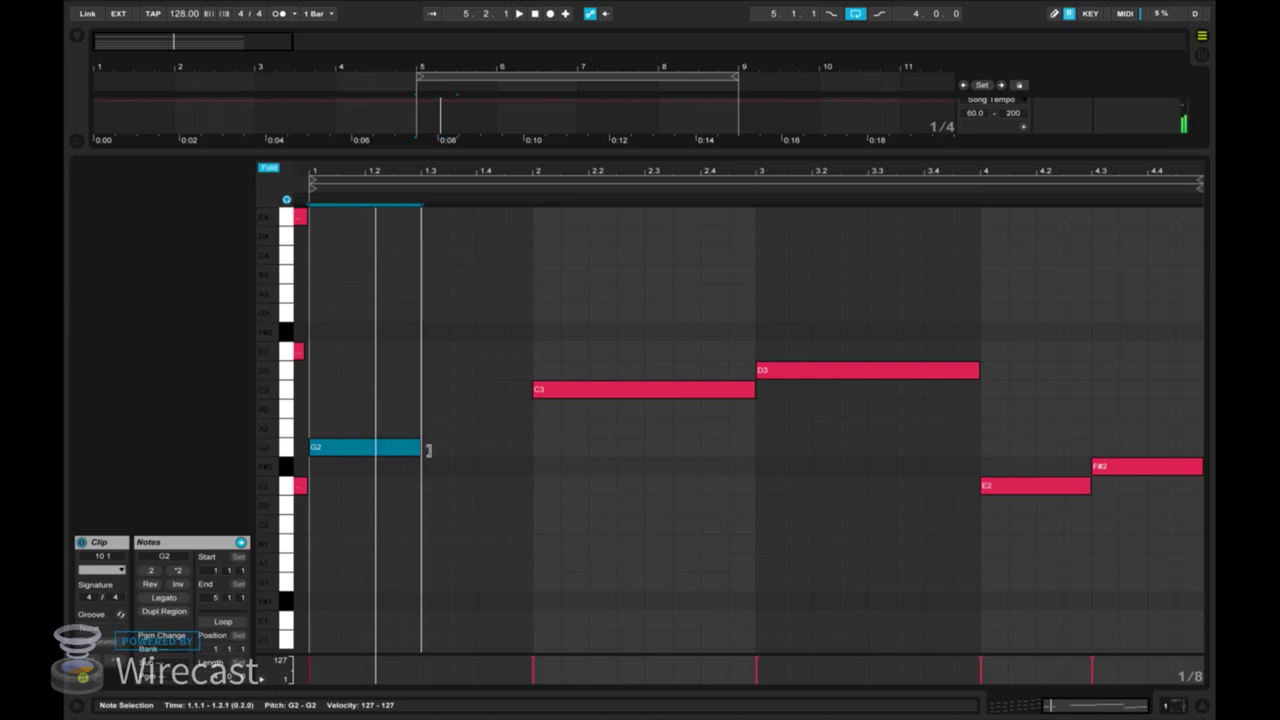
Add a very short C3 note at 1.3.1 and a B2 note from 1.3.3 to 1.4.1, and play the clip.
double_click(437, 449)
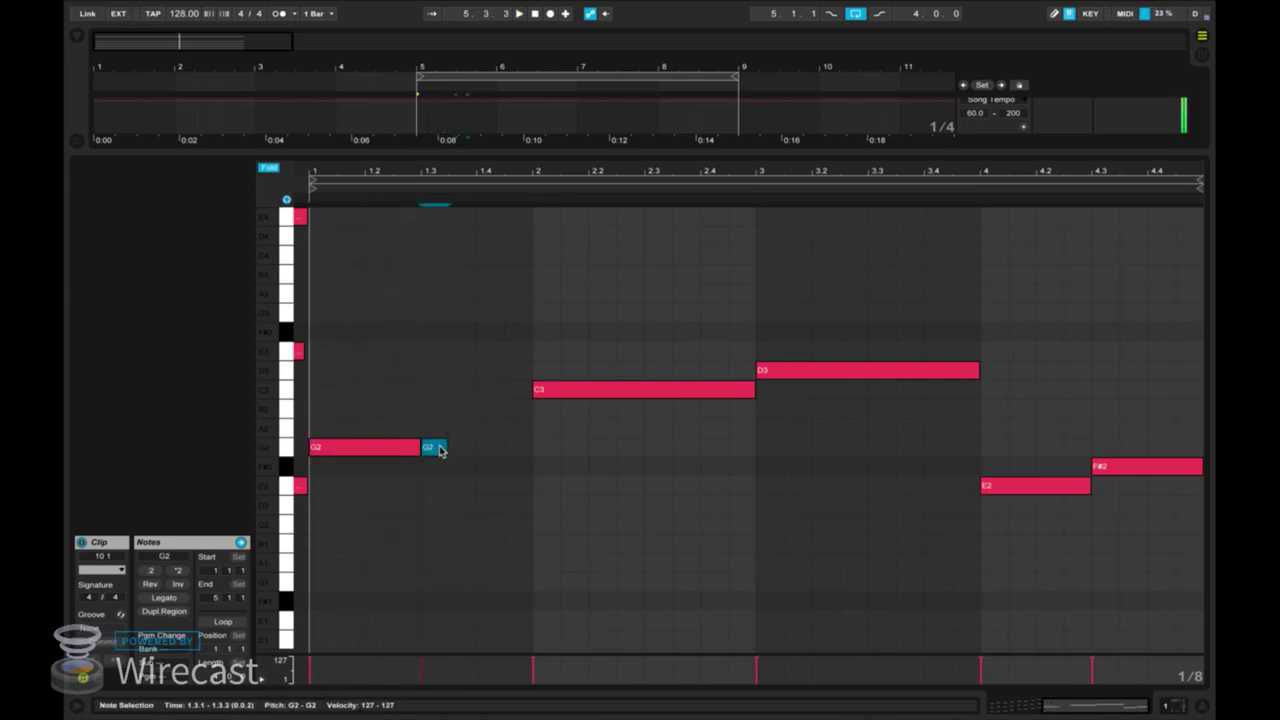
drag(432, 445, 432, 372)
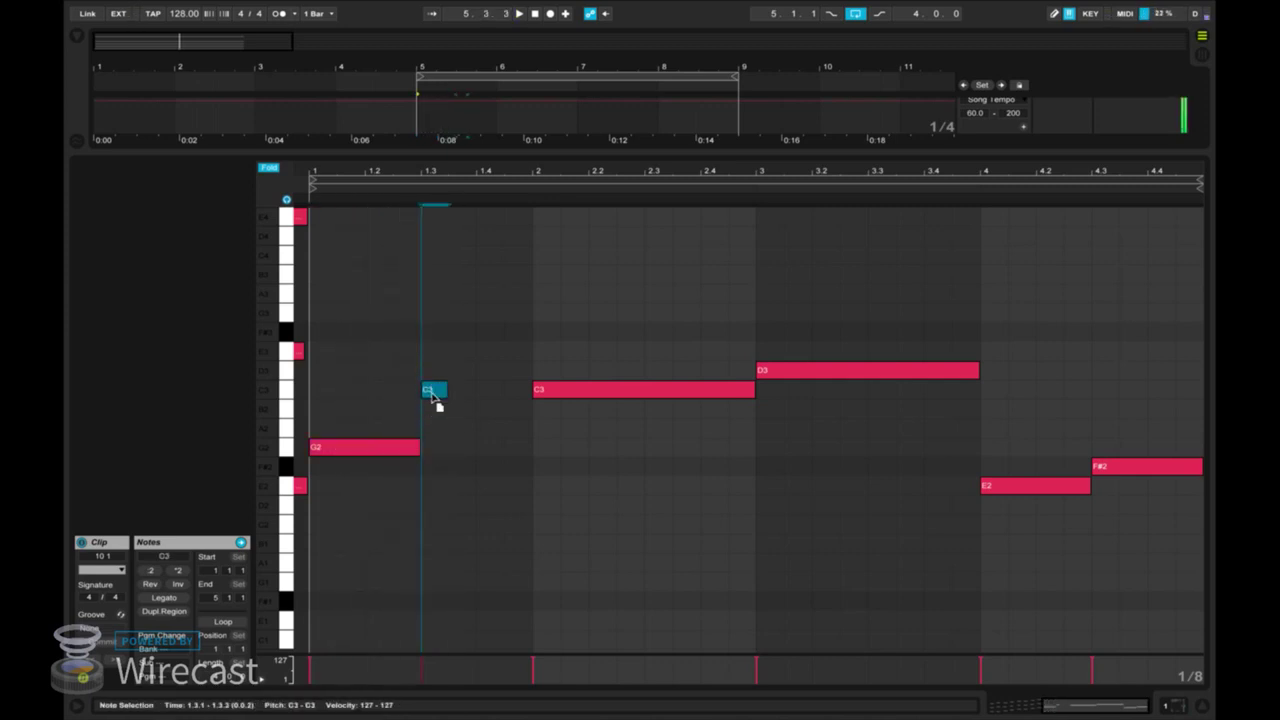
mouse_move(444, 389)
mouse_down()
mouse_move(462, 389)
mouse_move(431, 394)
mouse_move(459, 413)
mouse_move(445, 412)
mouse_move(473, 412)
mouse_up()
double_click(439, 405)
key(space)
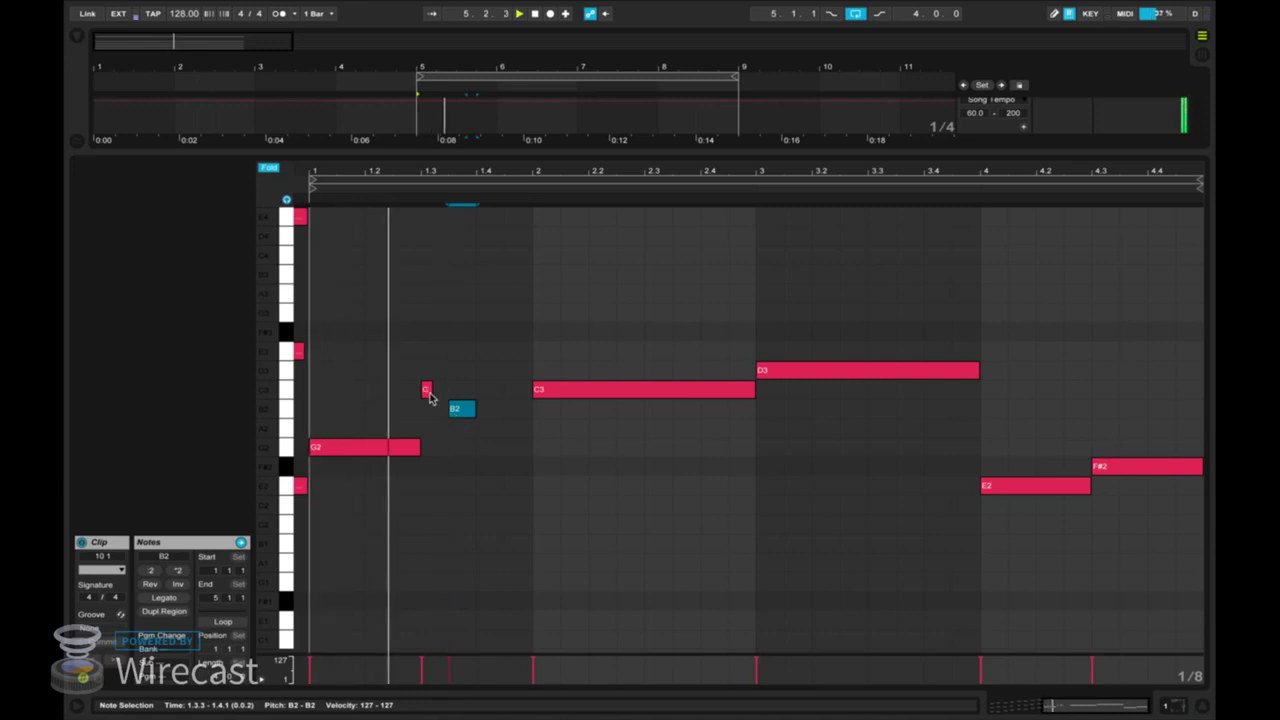
Add a short F#2 note from 1.4.3 to 2.1.1 and play the clip.
double_click(512, 426)
key(Up)
key(Up)
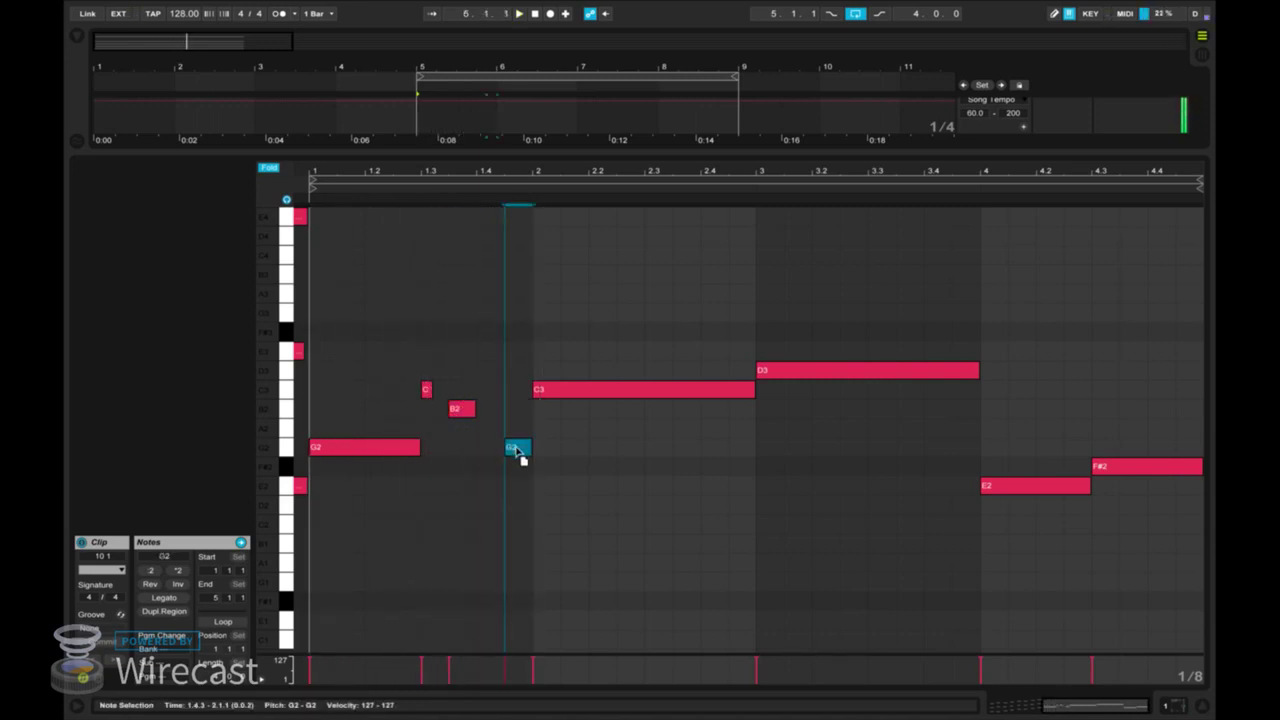
drag(517, 452, 523, 474)
key(space)
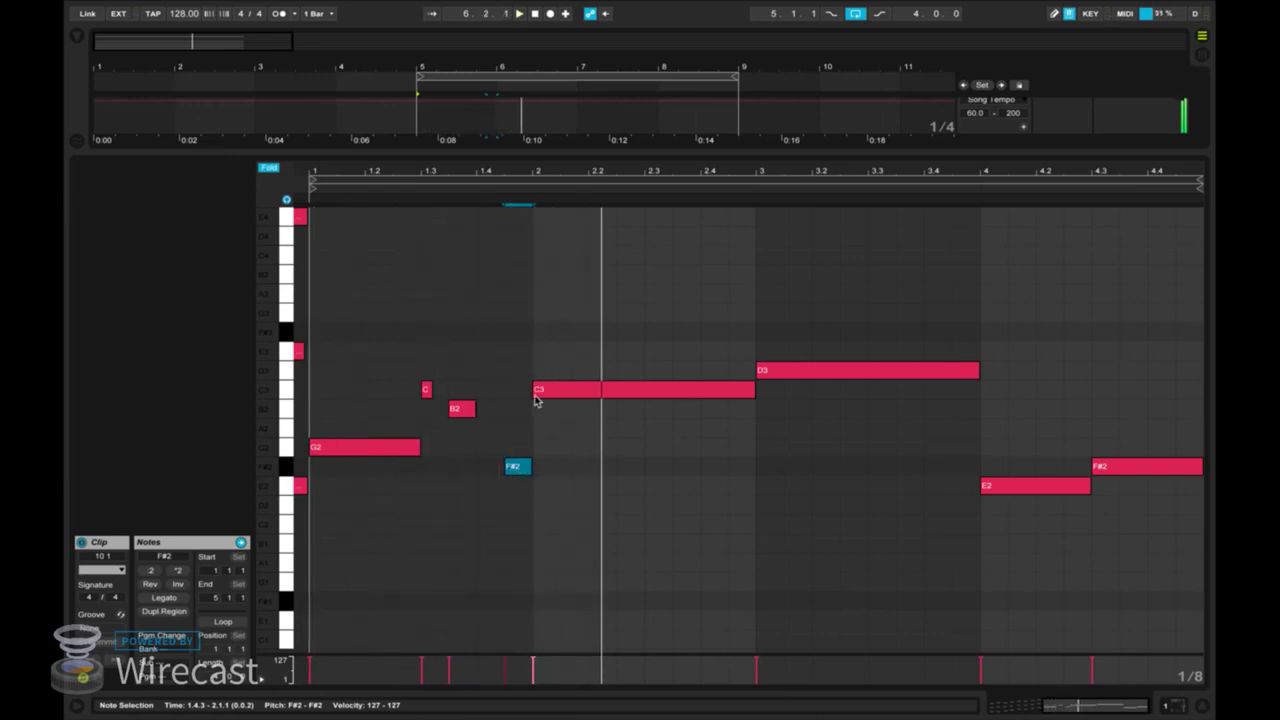
Lower the F#2 note at 1.4.3 to E2 and extend it to 2.3.1, and turn bar 2's C3 into F#2 from 2.3.1 to 2.4.1.
drag(533, 391, 668, 389)
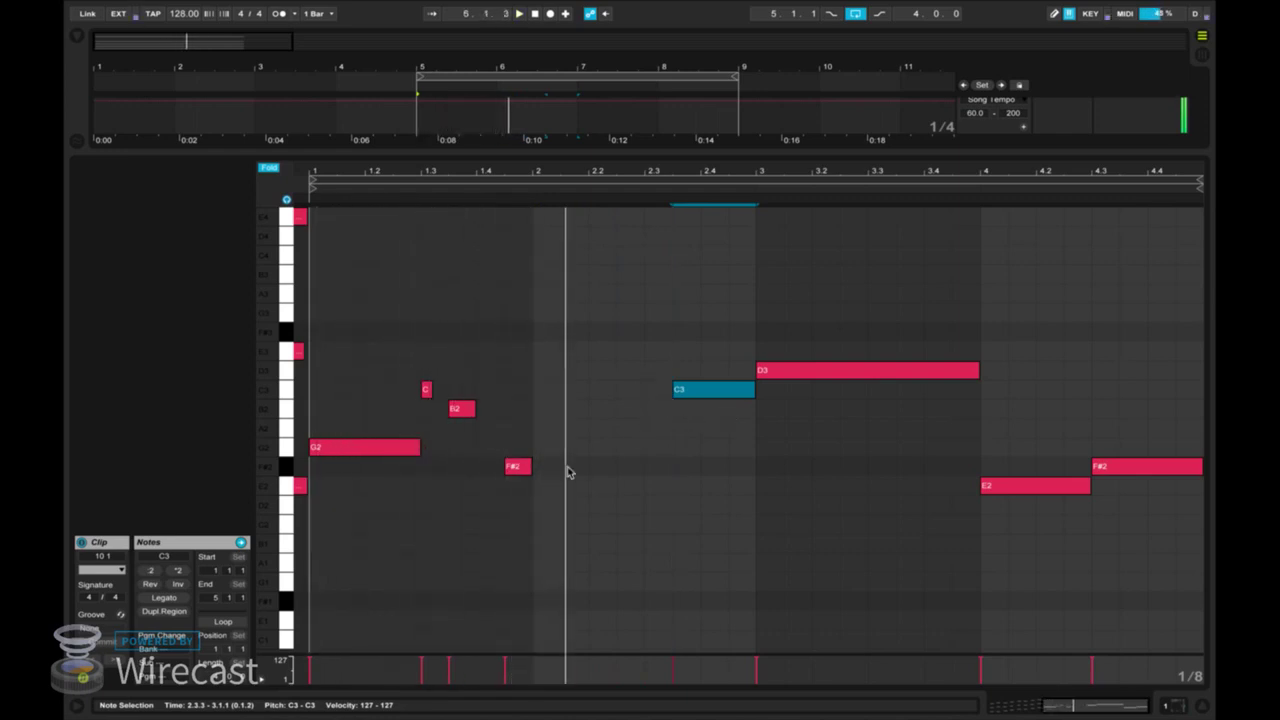
drag(526, 470, 609, 488)
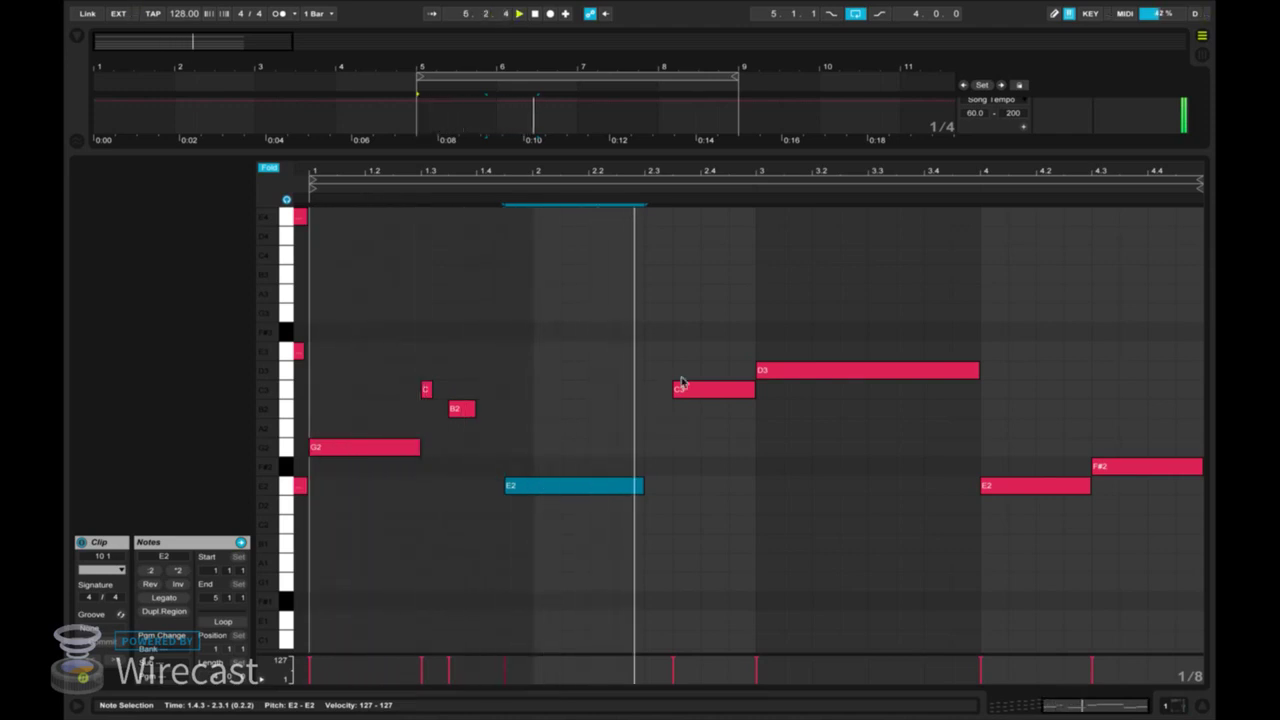
drag(705, 395, 676, 480)
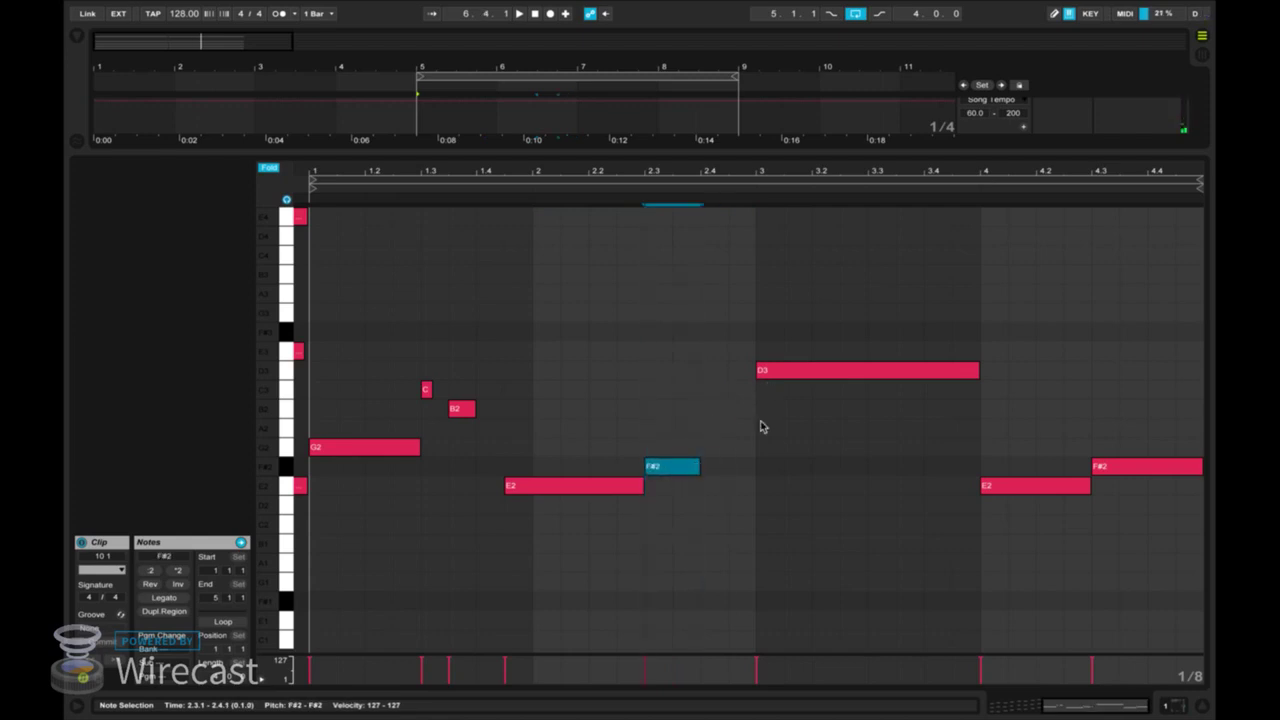
Add a short G2 note from 2.4.1 to 2.4.3 after the F#2 note.
click(779, 383)
drag(744, 460, 721, 426)
key(super+z)
double_click(721, 453)
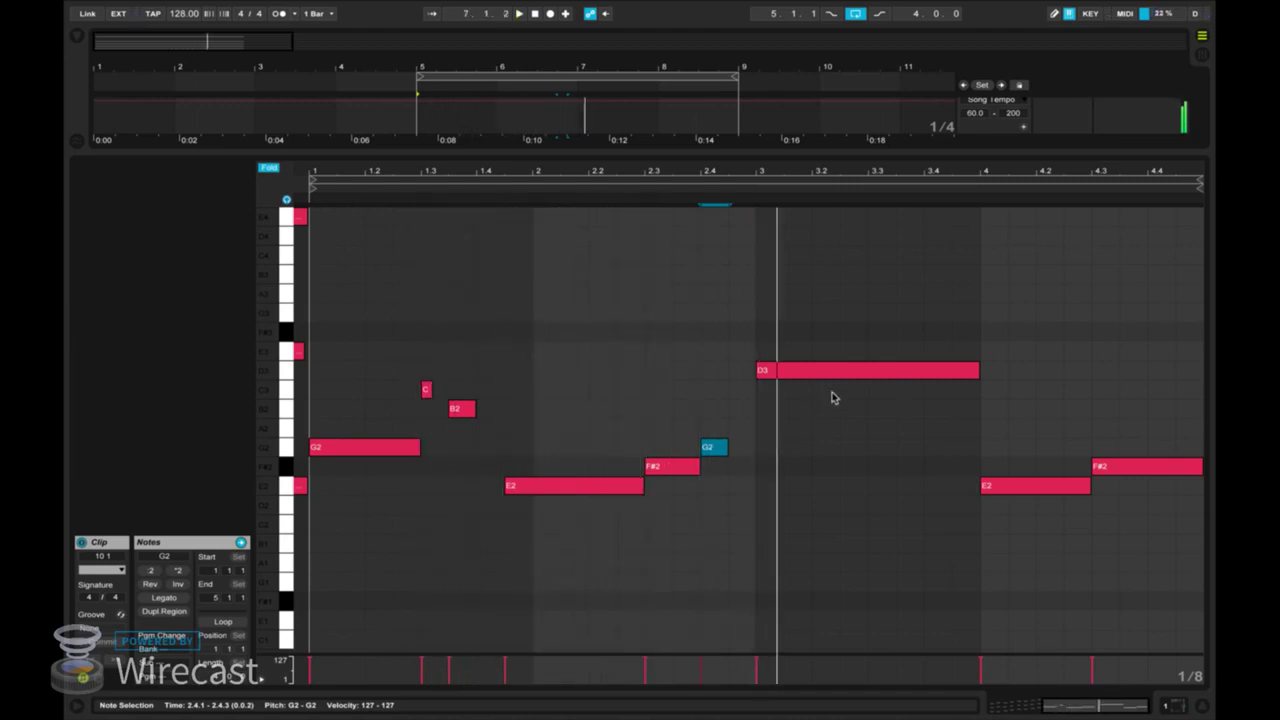
Shorten the D3 note to end at 3.4.1, add a B2 note from 3.4.1 to 4.1.1, and play the clip.
double_click(966, 449)
drag(966, 449, 963, 379)
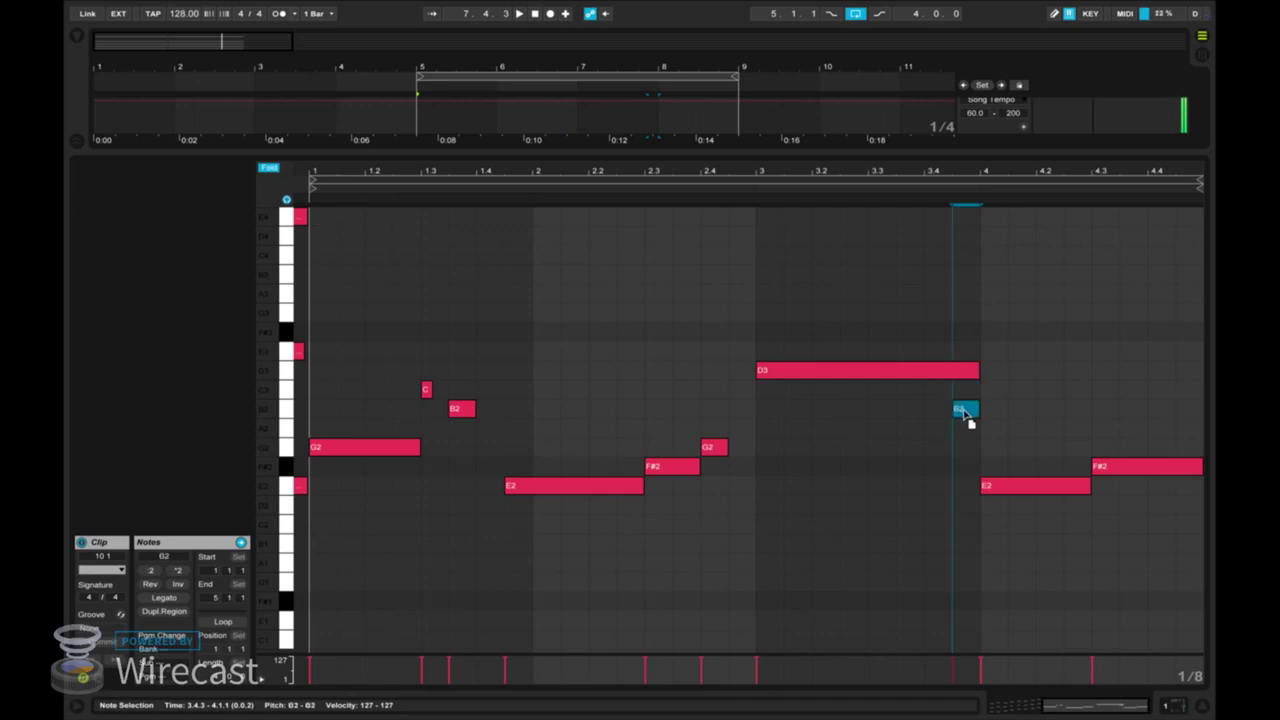
drag(976, 370, 920, 370)
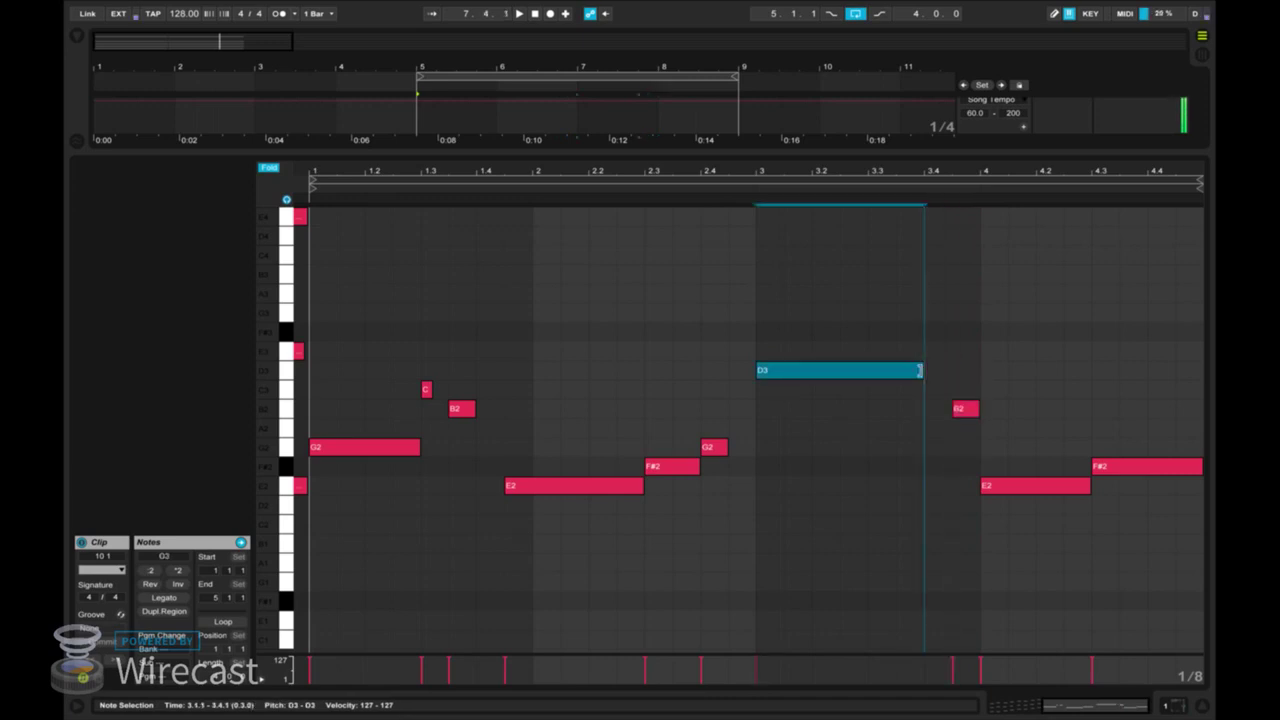
mouse_move(962, 411)
mouse_down()
mouse_move(934, 411)
mouse_move(978, 409)
mouse_up()
key(space)
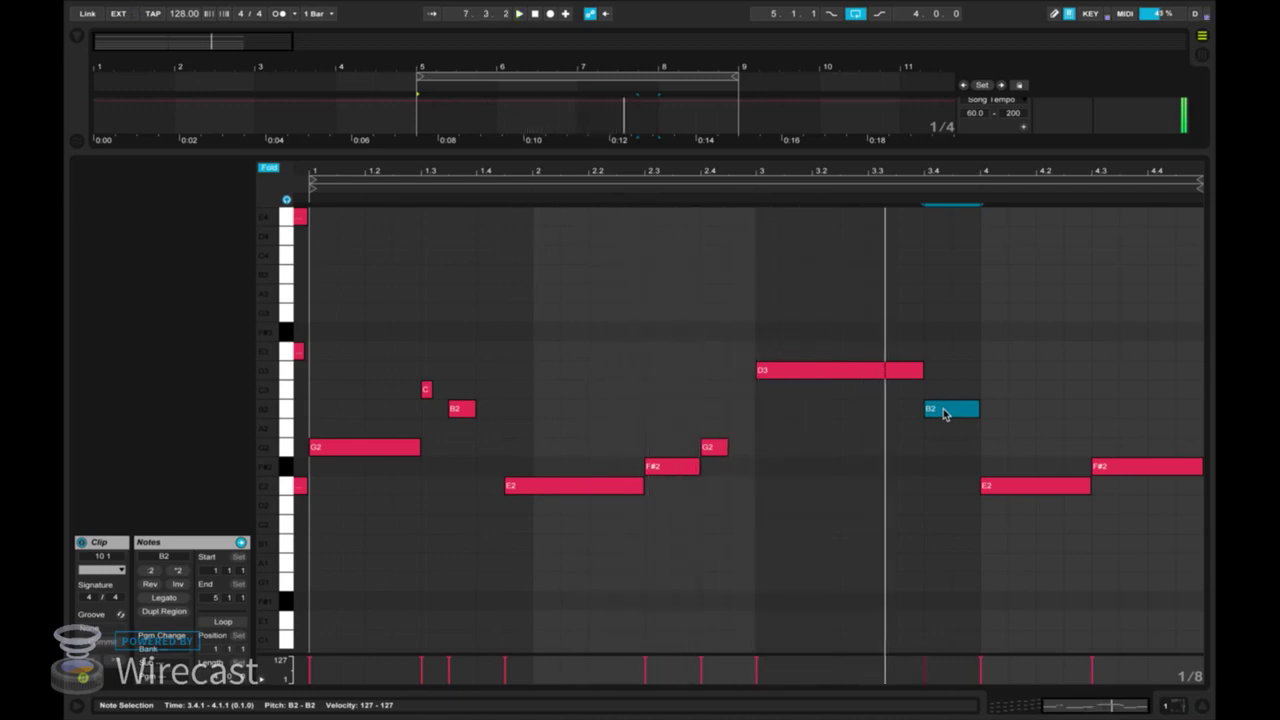
Add an E3 note from 3.4.1 to 4.1.1 above the B2 note, deactivate it, and play from 3.4.1.
double_click(930, 351)
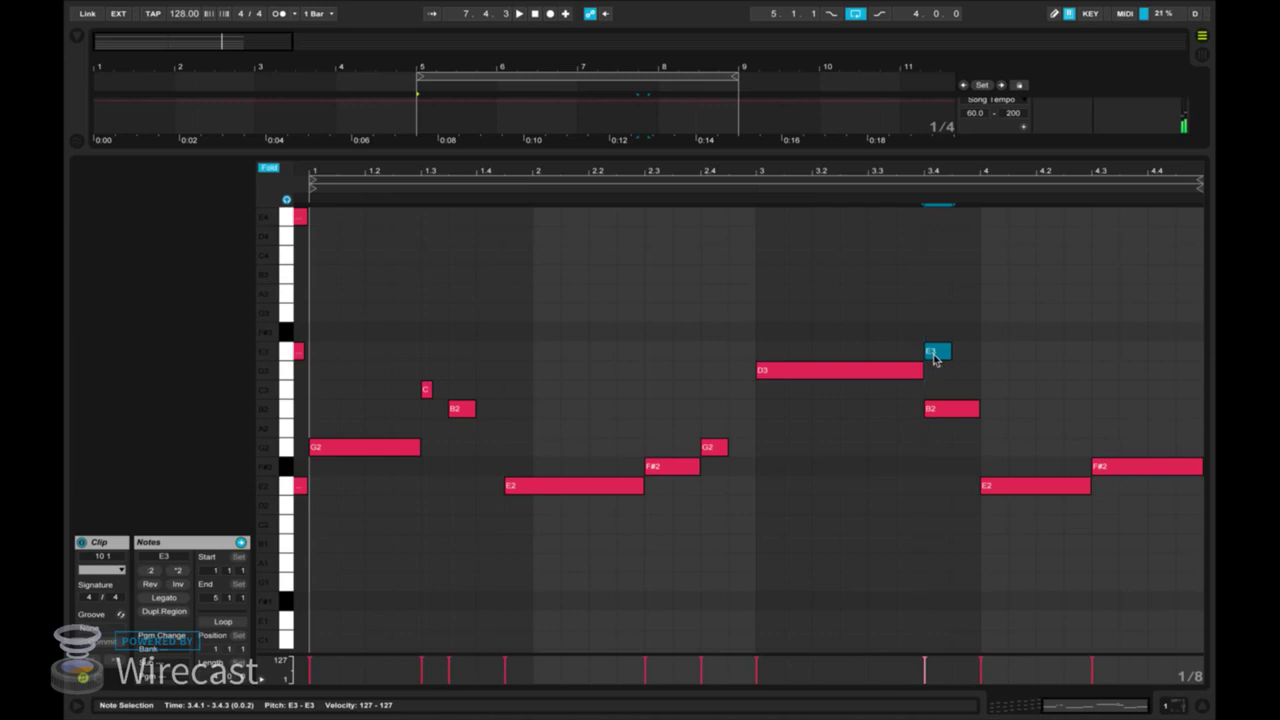
drag(950, 352, 984, 352)
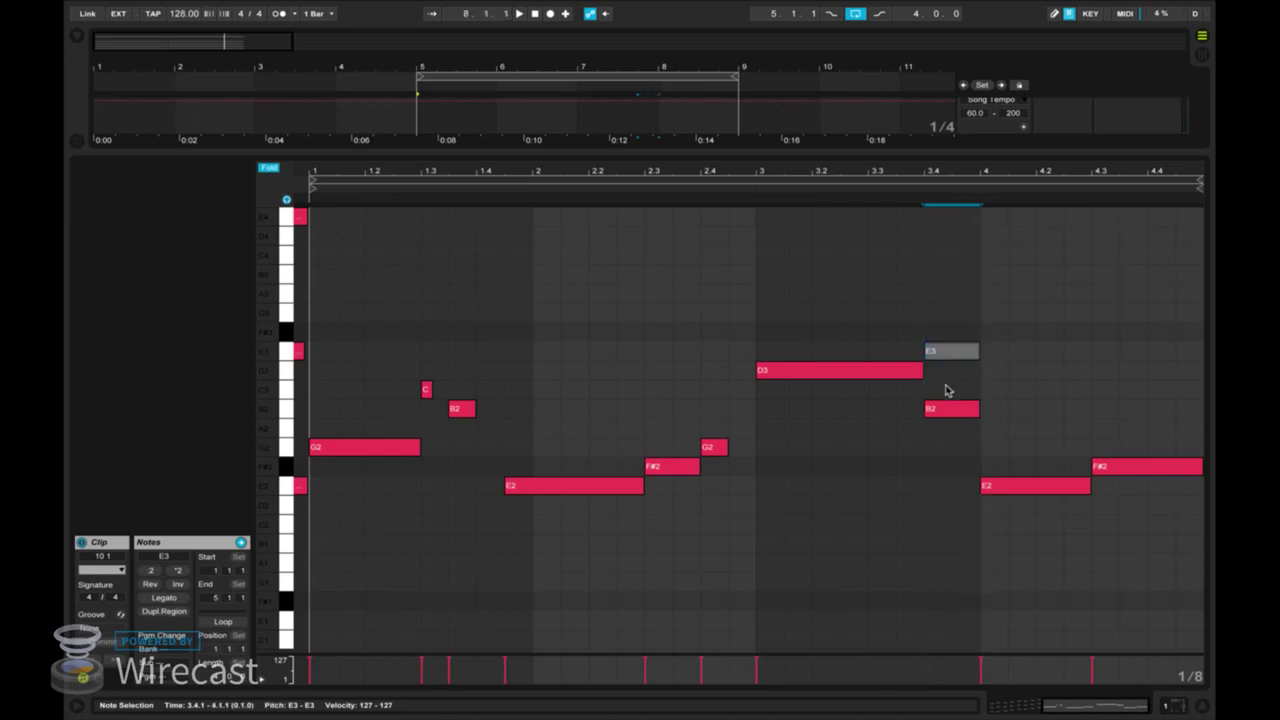
click(924, 451)
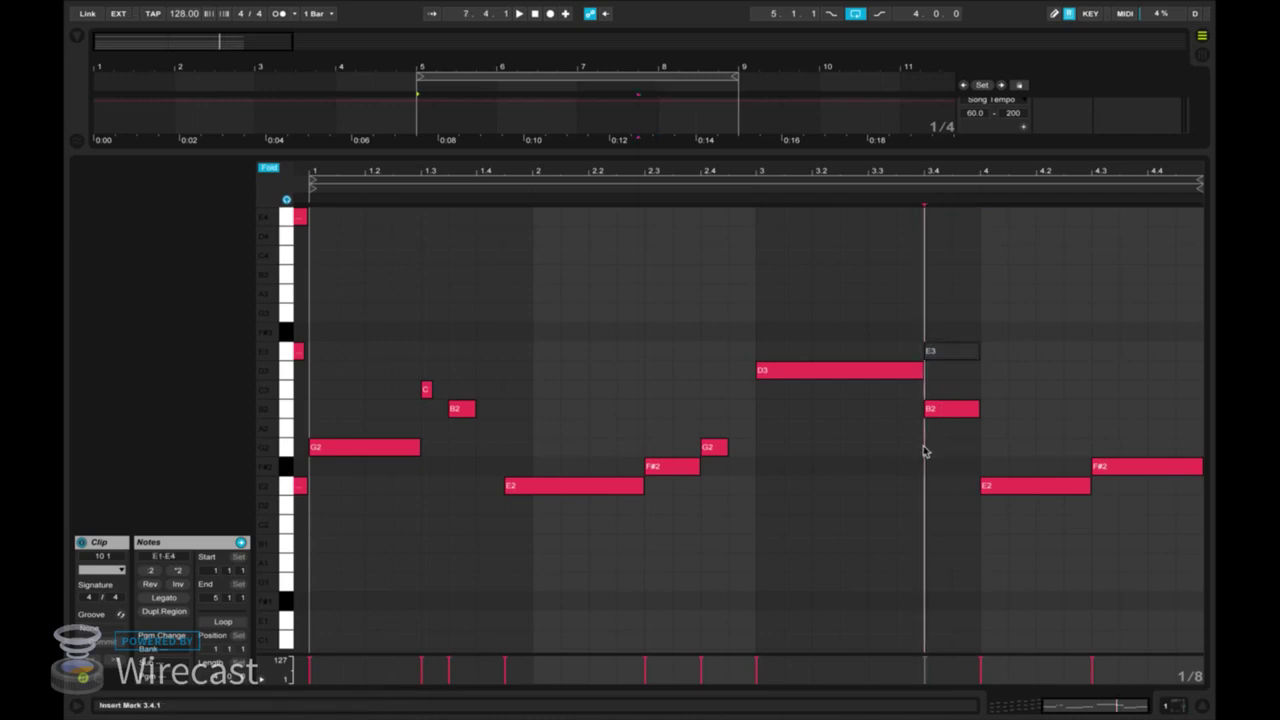
key(space)
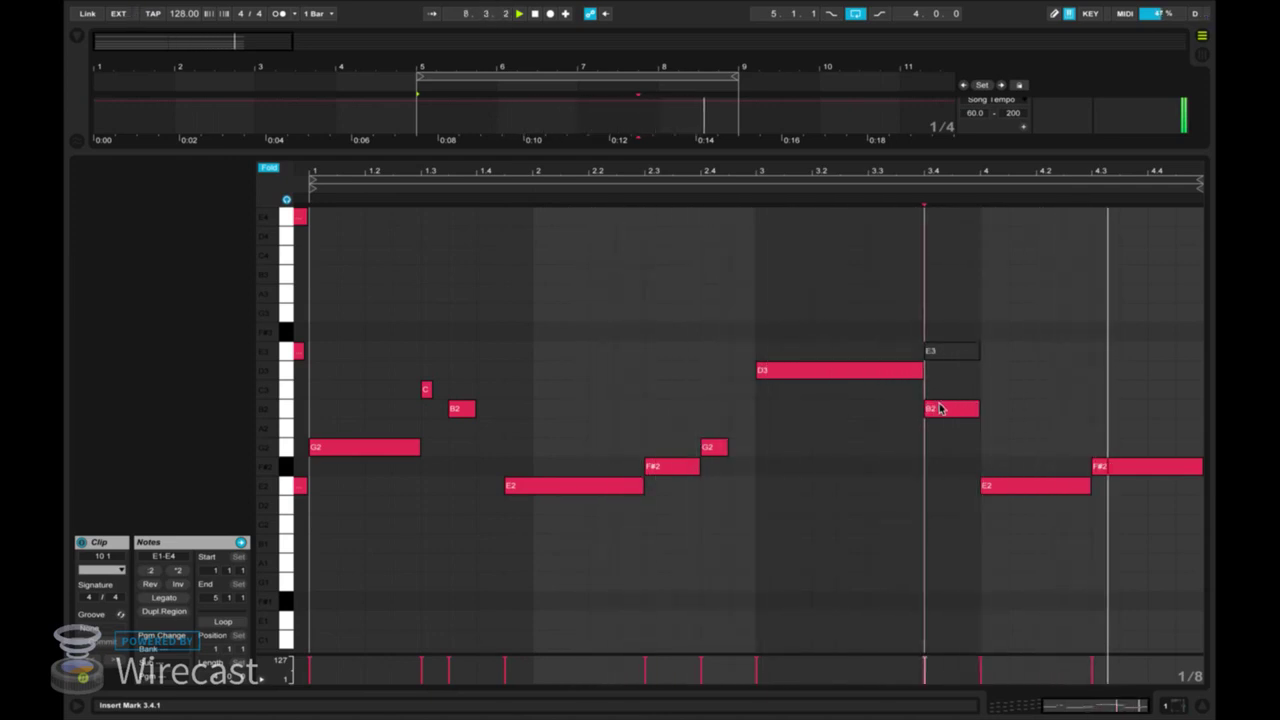
Compare the two notes at 3.4.1 by activating E3 in place of B2 and switching back to B2.
click(940, 408)
key(0)
click(949, 352)
key(0)
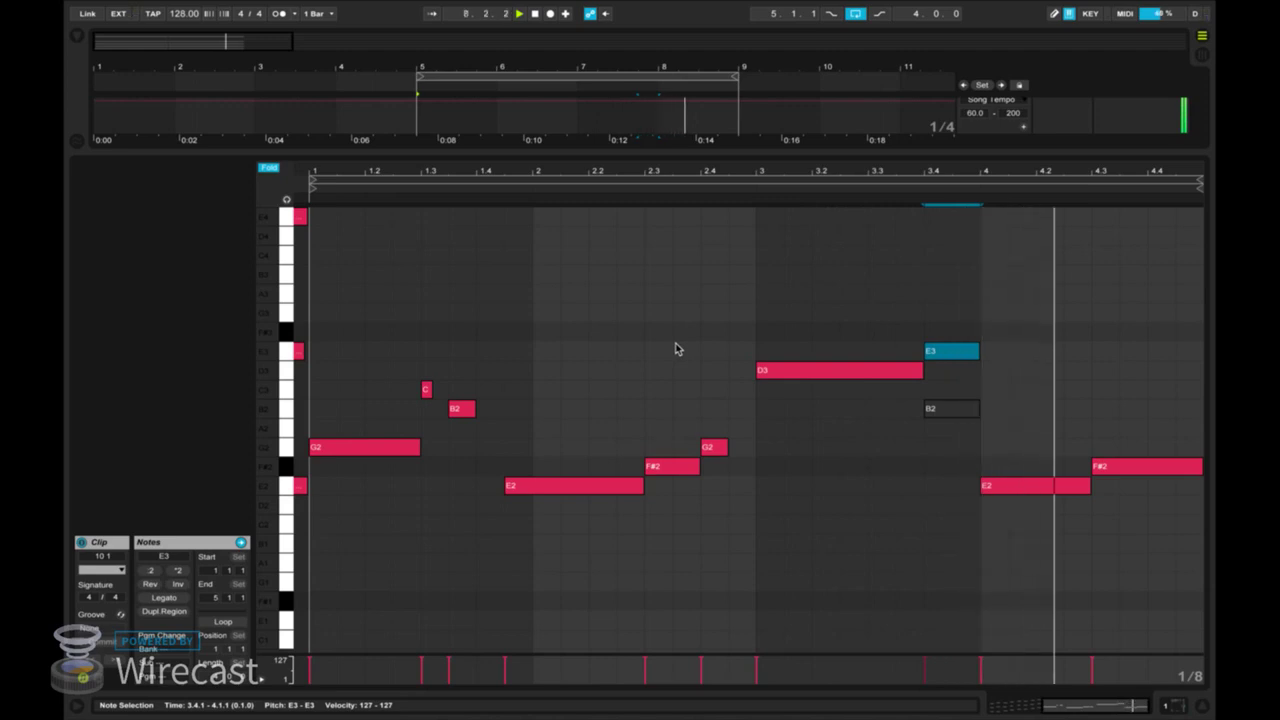
click(930, 408)
key(0)
click(938, 353)
key(0)
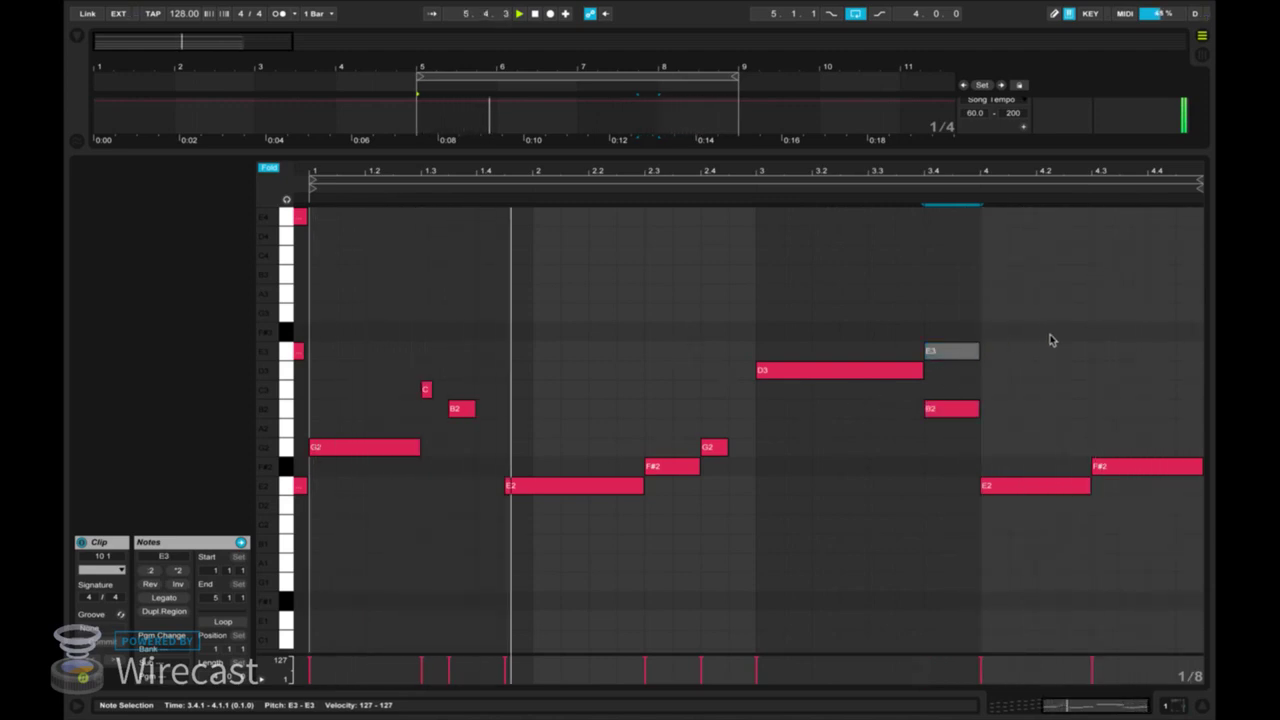
Activate the E3 note at 3.4.1 and deactivate the B2 note below it.
click(1055, 337)
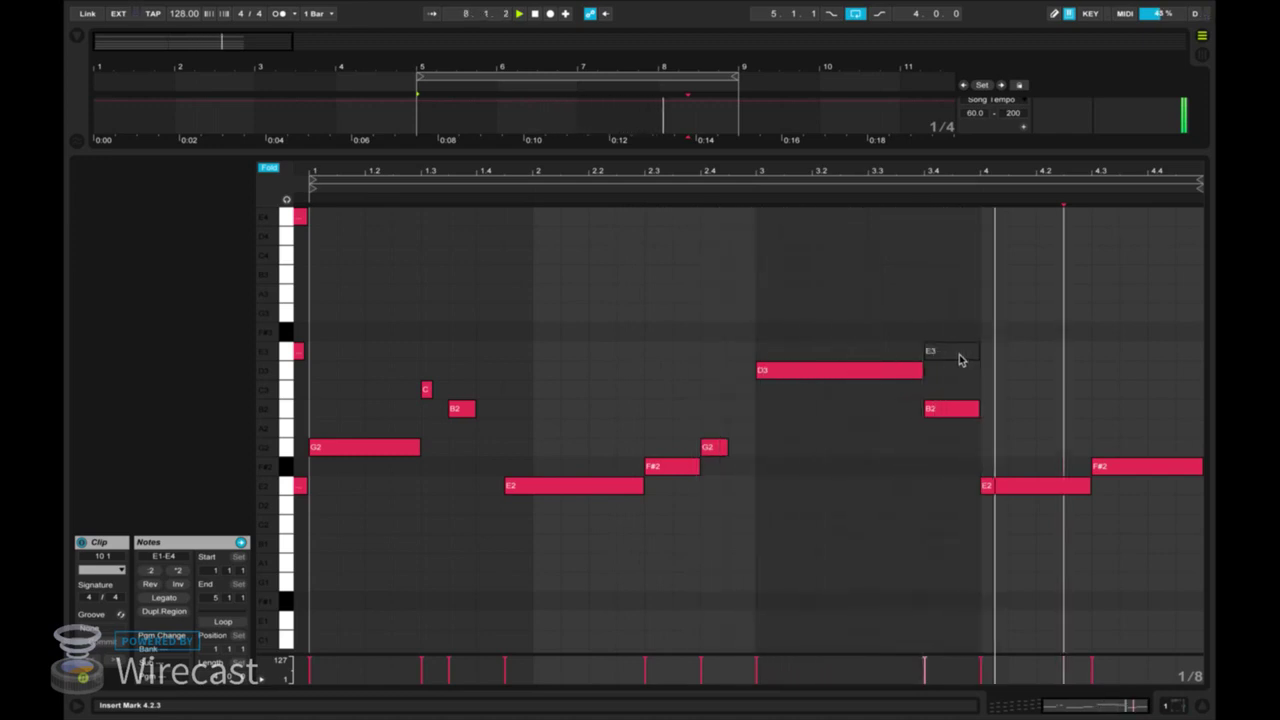
click(958, 352)
key(0)
click(955, 420)
key(0)
click(1036, 386)
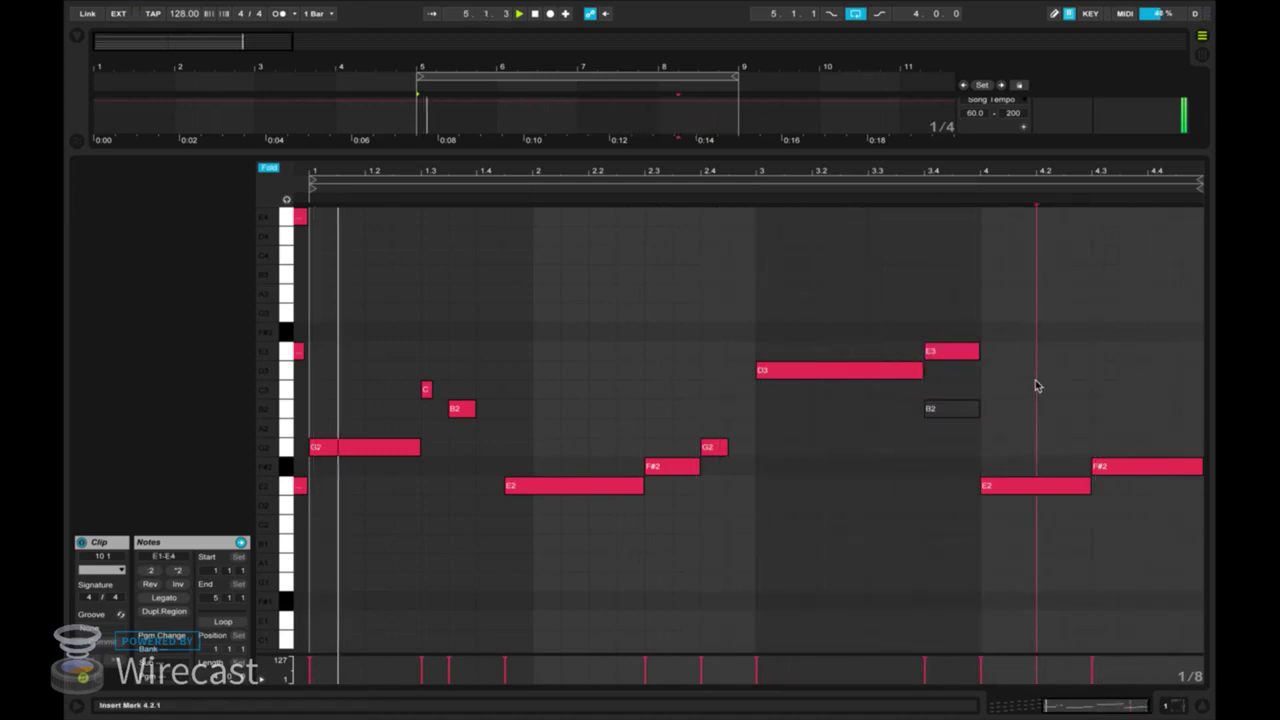